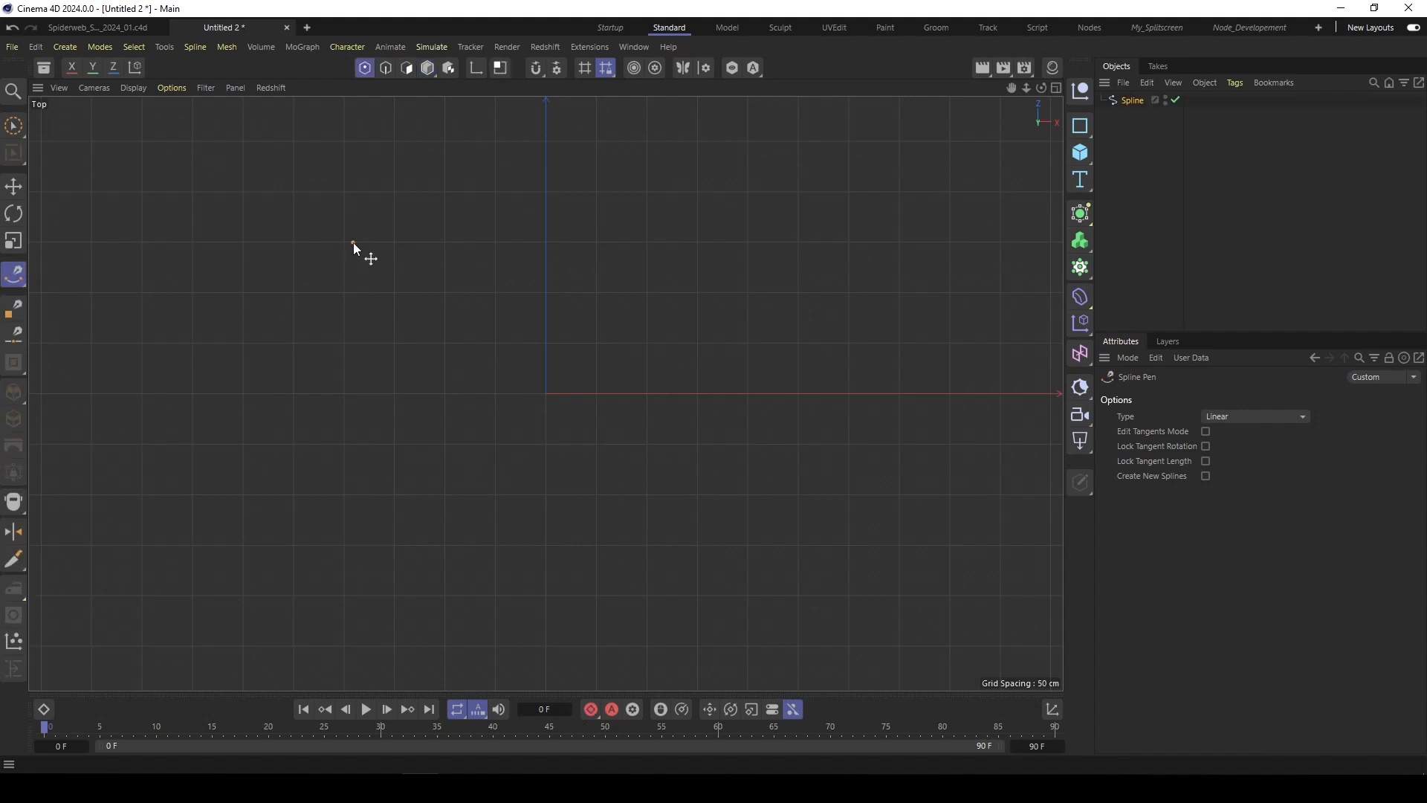
# Step: Extend the linear spline with five more points around the origin in the Top view, leaving the rough hexagon outline open
pyautogui.click(551, 181)
pyautogui.click(757, 312)
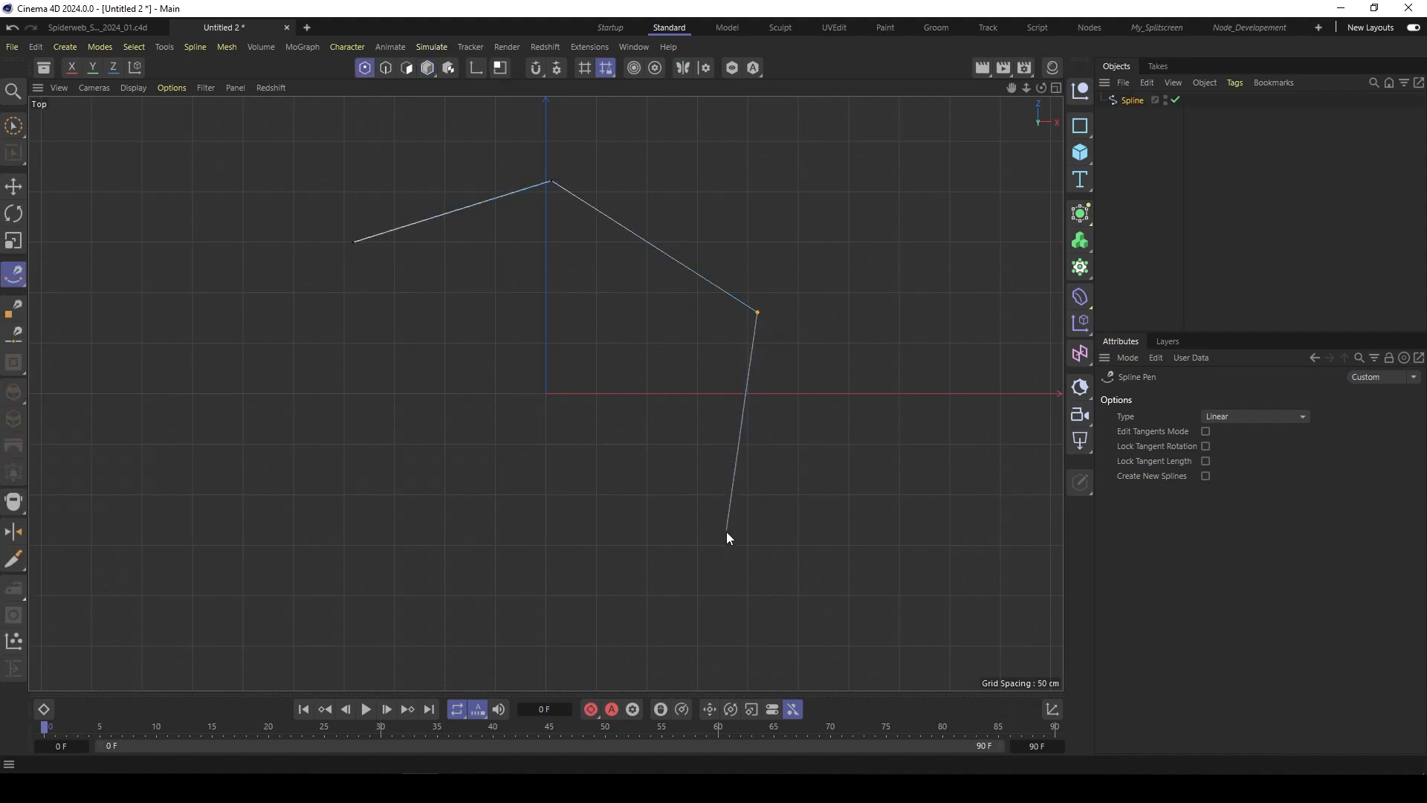
pyautogui.click(726, 531)
pyautogui.click(476, 614)
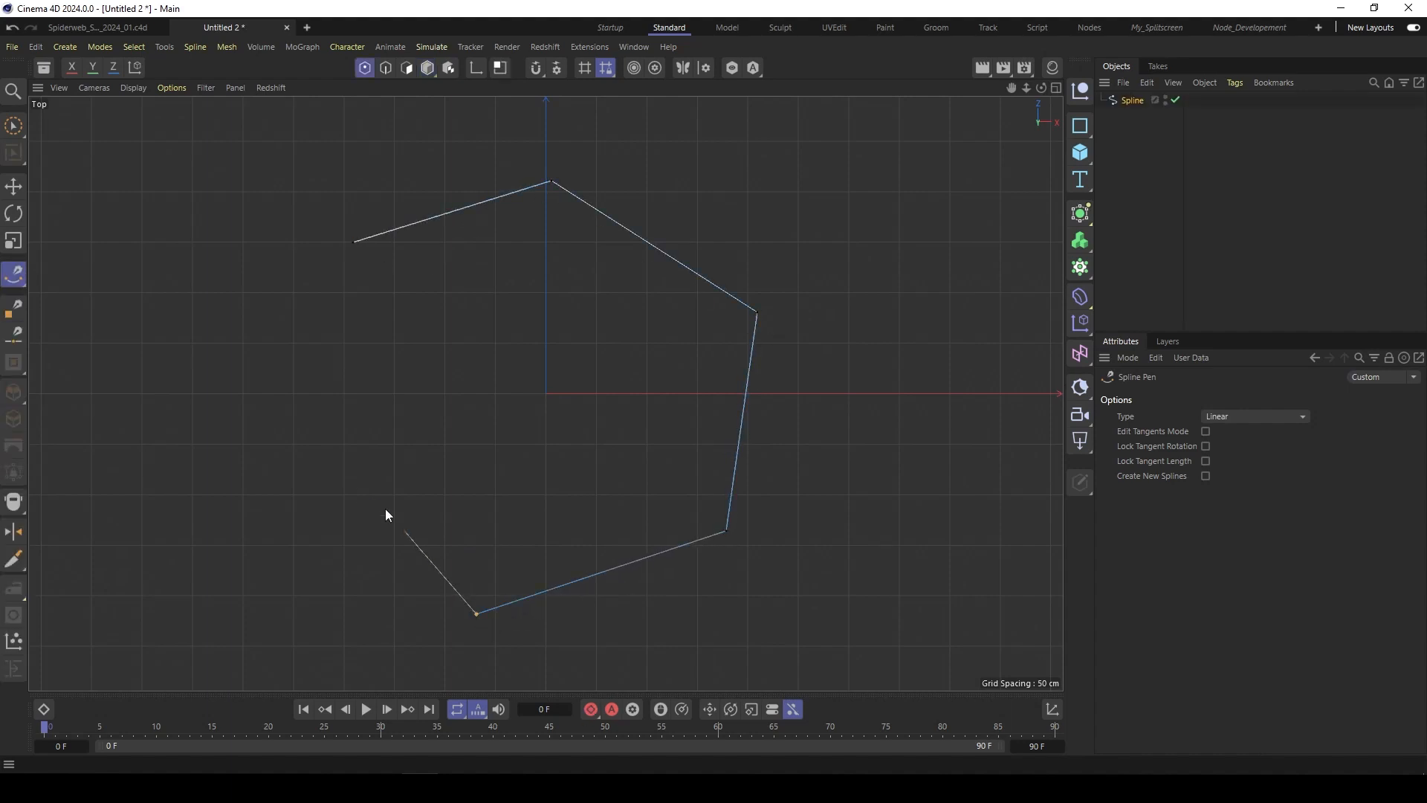
pyautogui.click(337, 479)
pyautogui.press('Escape')
# Step: Add a null object at the origin and set its display shape to Circle
pyautogui.click(1080, 91)
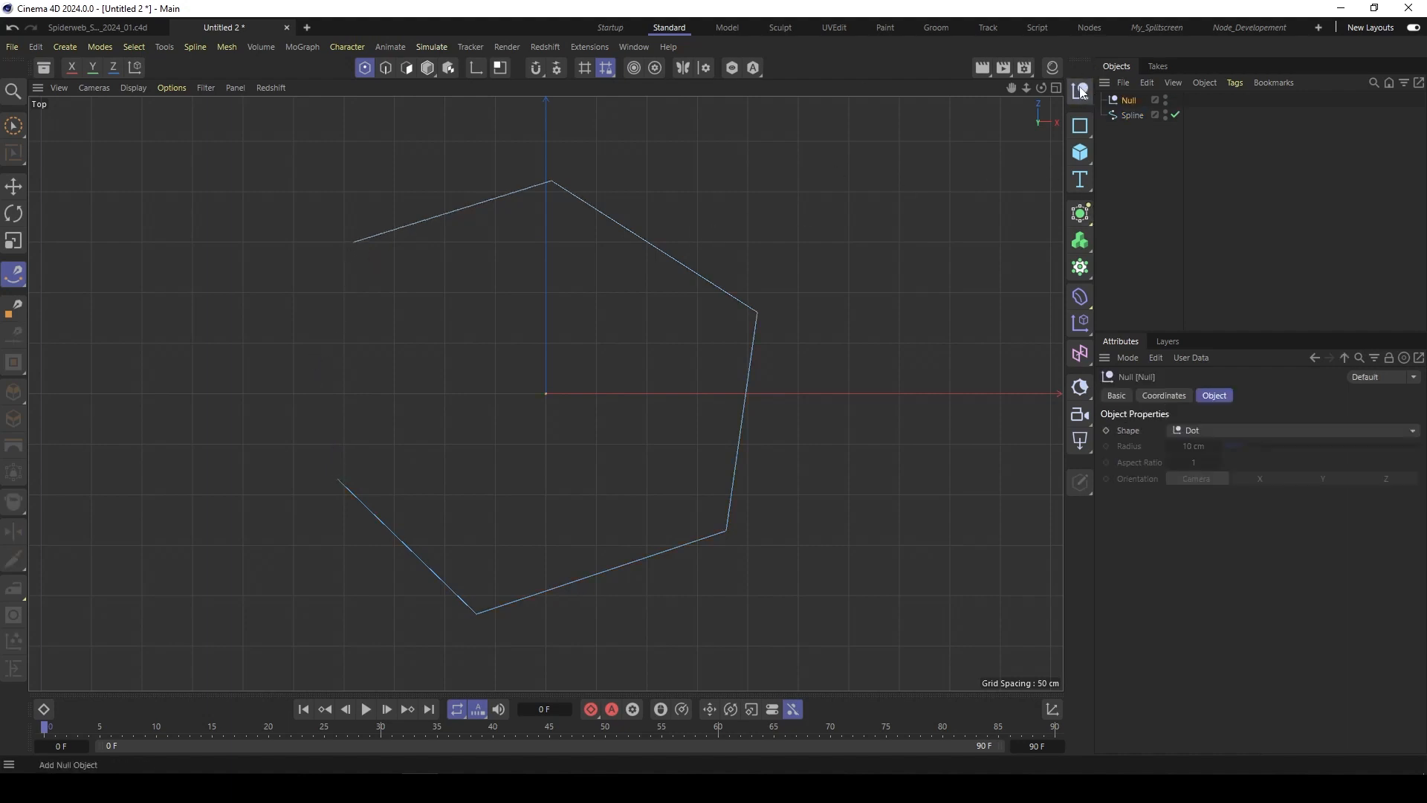
pyautogui.click(1056, 87)
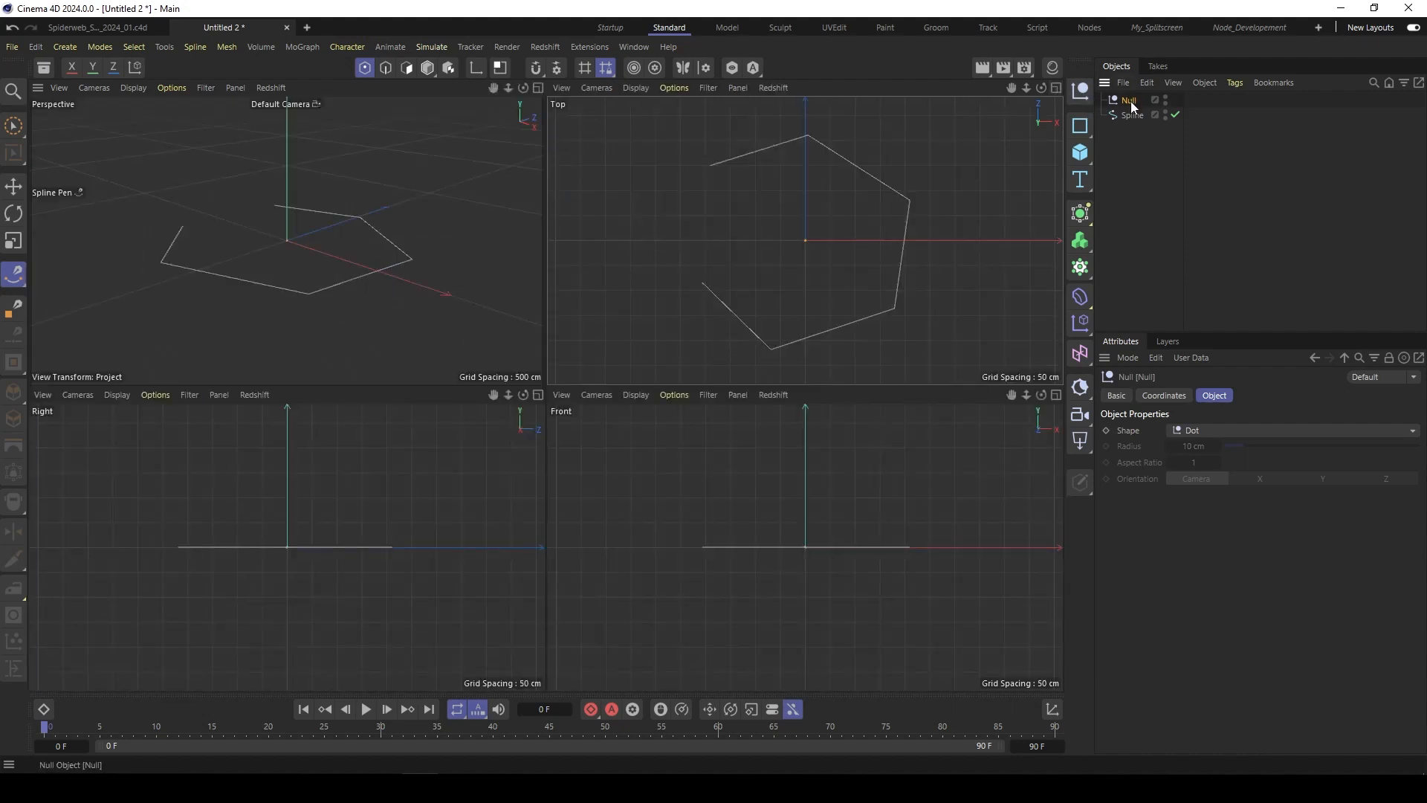
pyautogui.click(1196, 429)
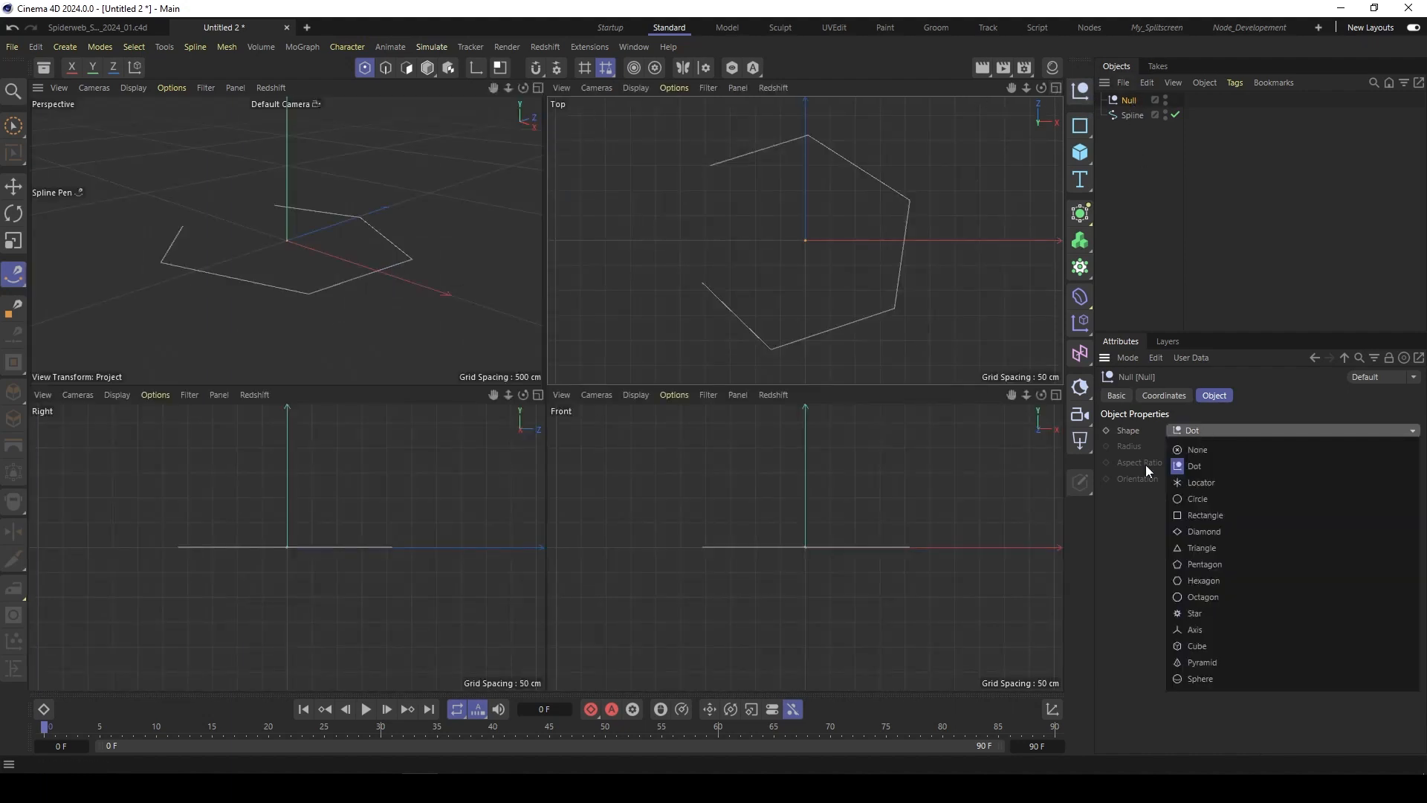
pyautogui.click(1193, 501)
pyautogui.click(1128, 185)
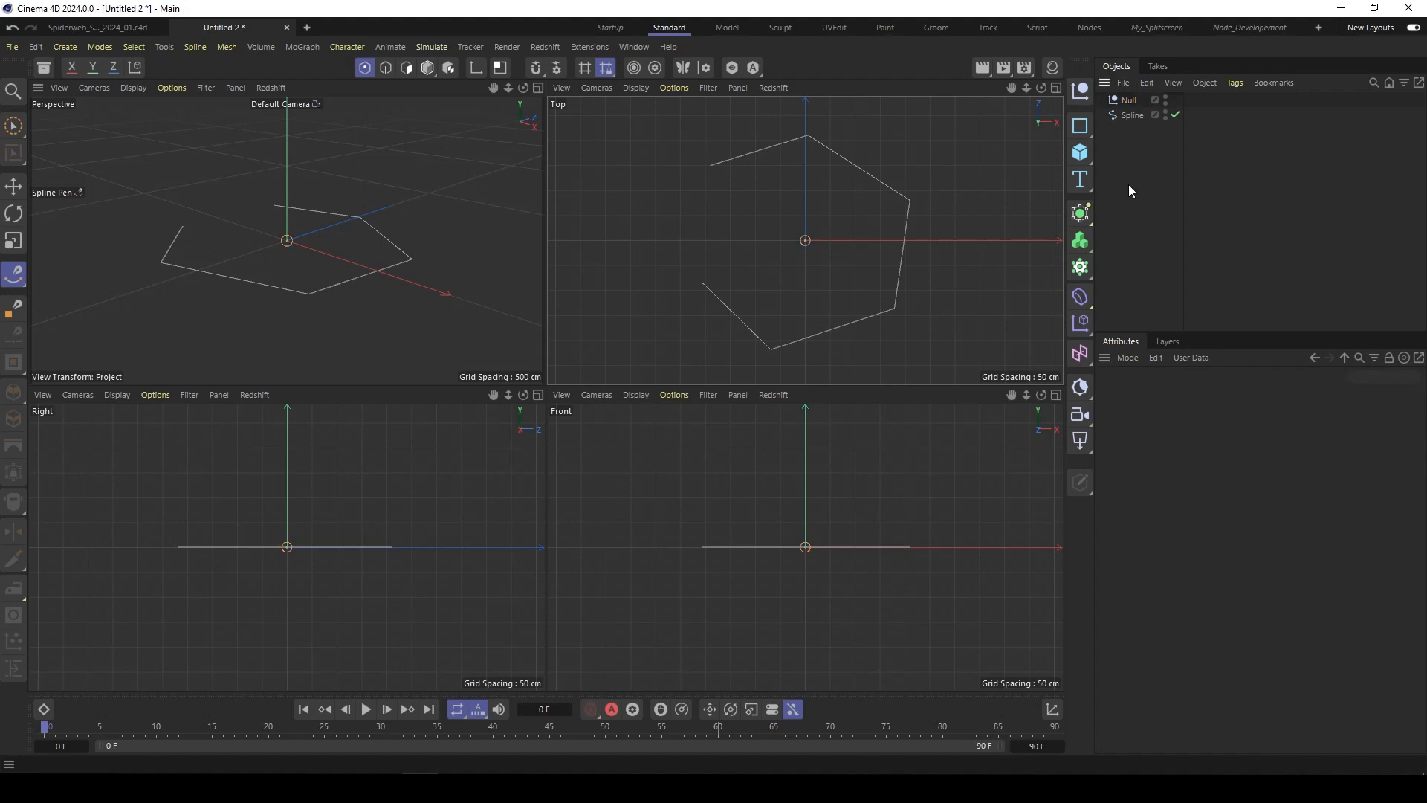
# Step: Maximize the Perspective view and add a Nodes Spline object to the scene
pyautogui.click(538, 88)
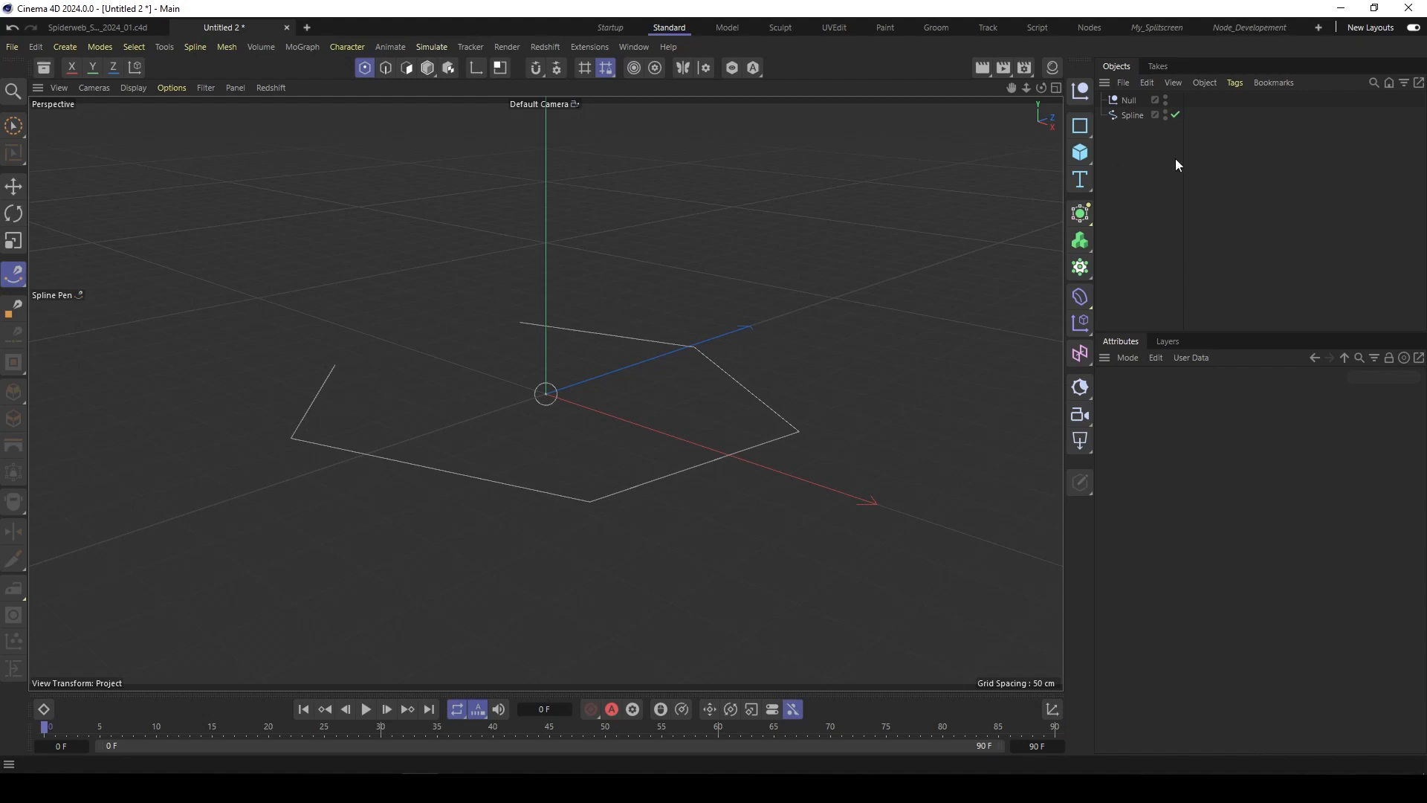
pyautogui.moveTo(1183, 180); pyautogui.dragTo(1213, 180)
pyautogui.hotkey('shift', 'c')
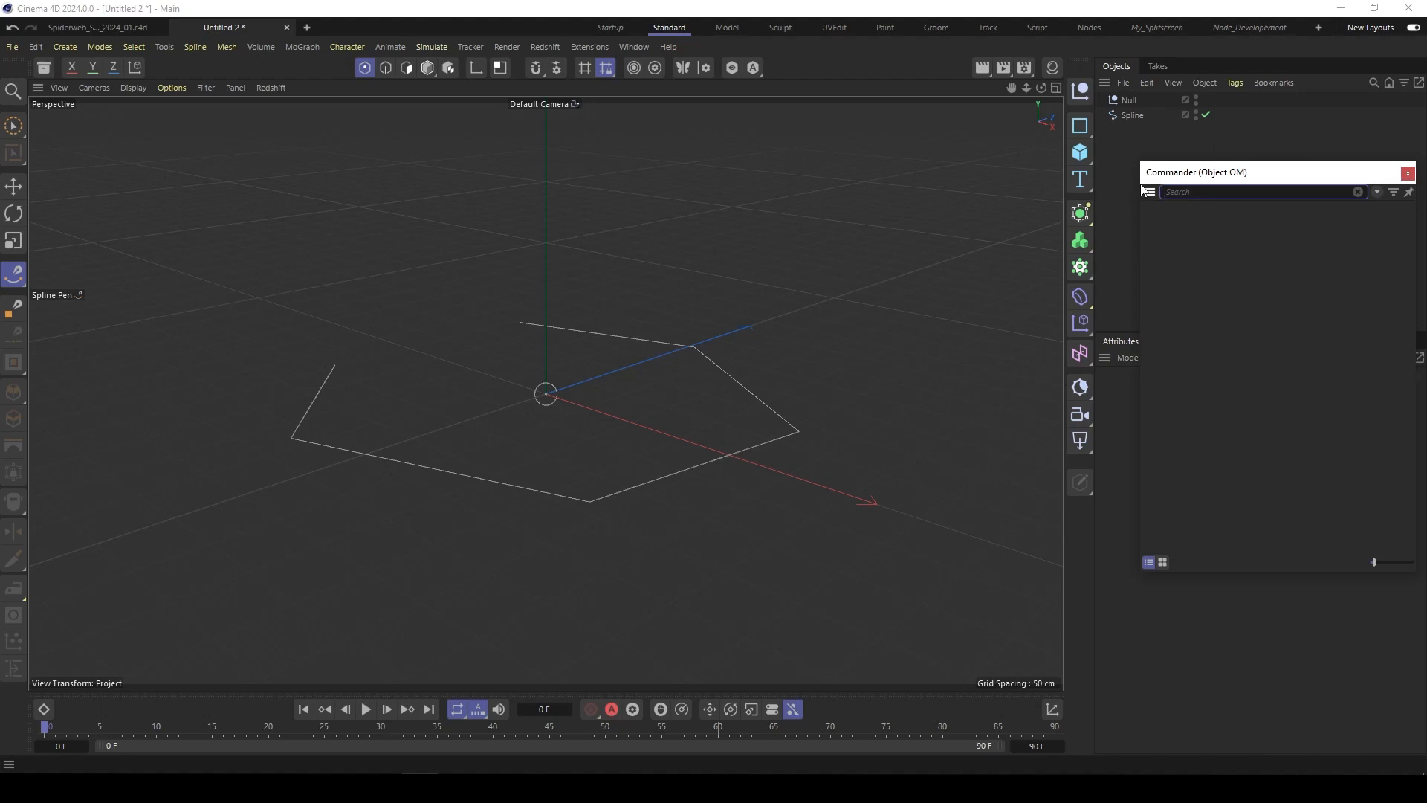
pyautogui.write('node')
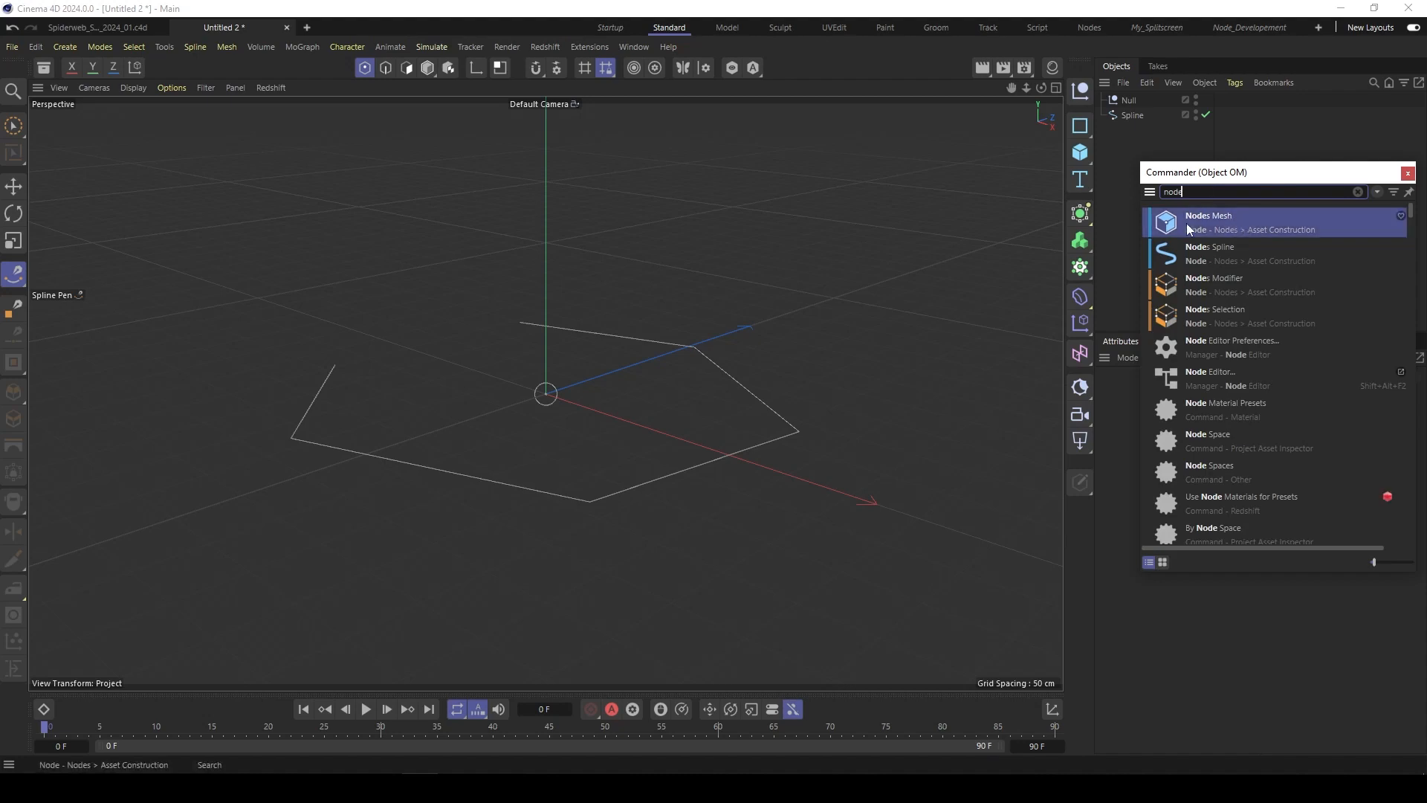
pyautogui.click(1220, 256)
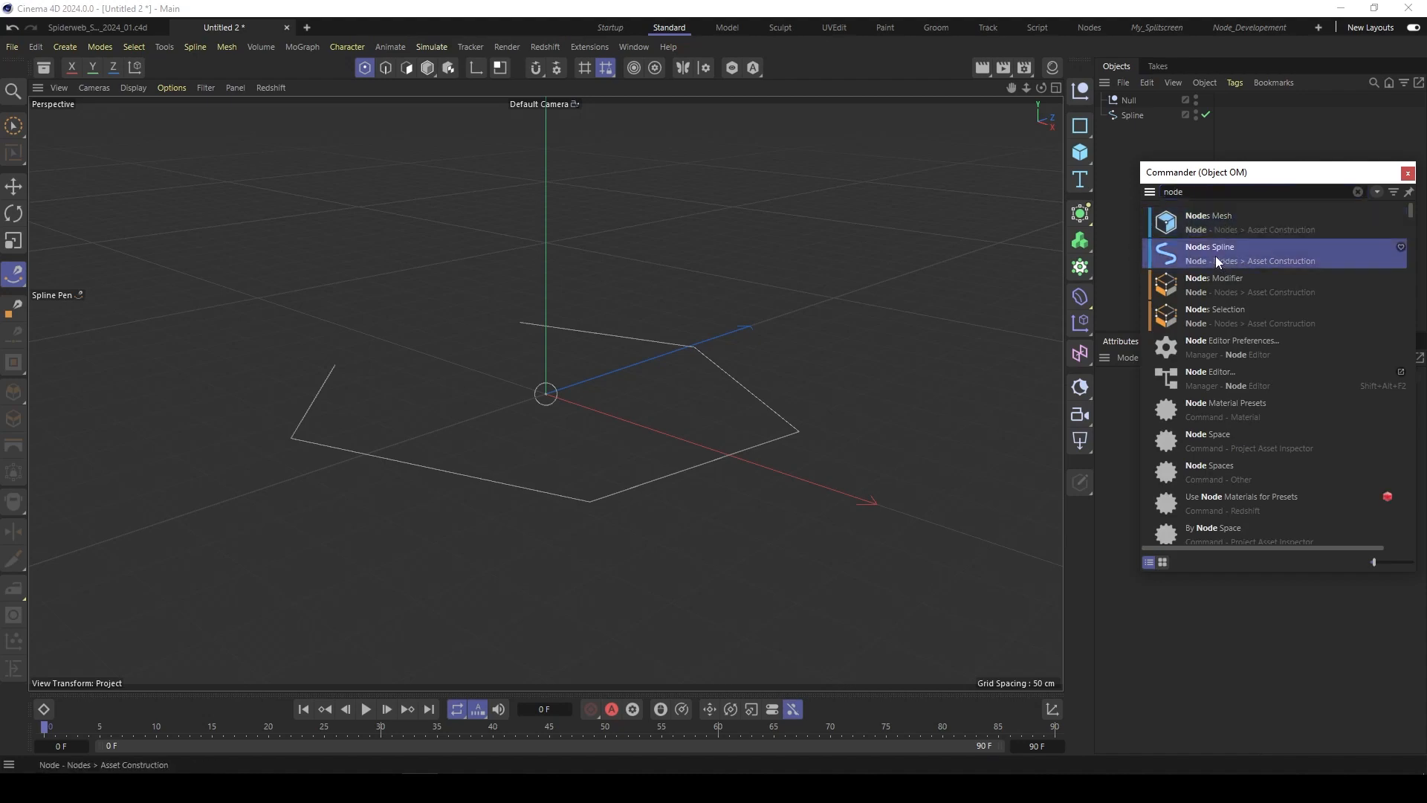
pyautogui.doubleClick(1170, 251)
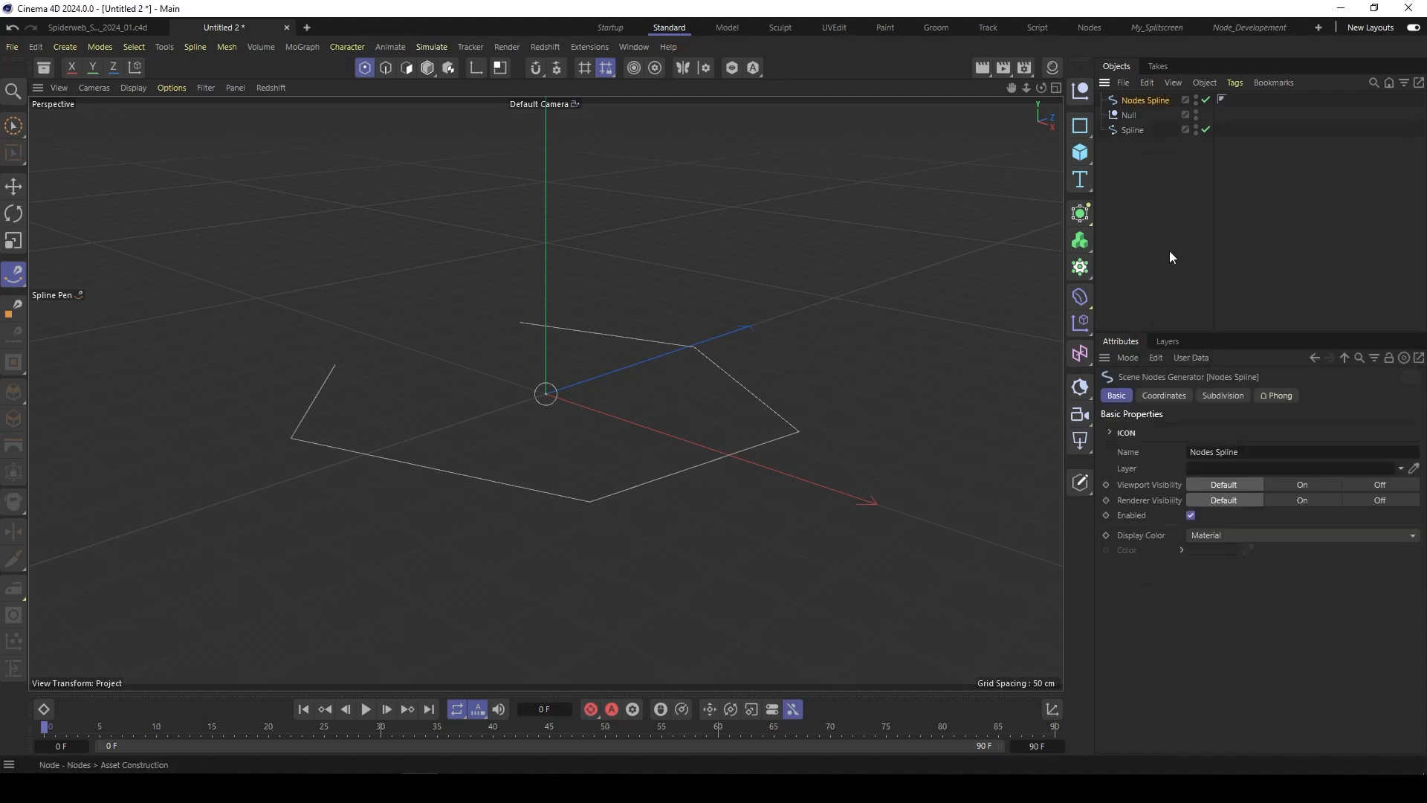
# Step: Open the Nodes Spline's graph in the Node Editor and dock the enlarged editor in the main layout
pyautogui.doubleClick(1114, 100)
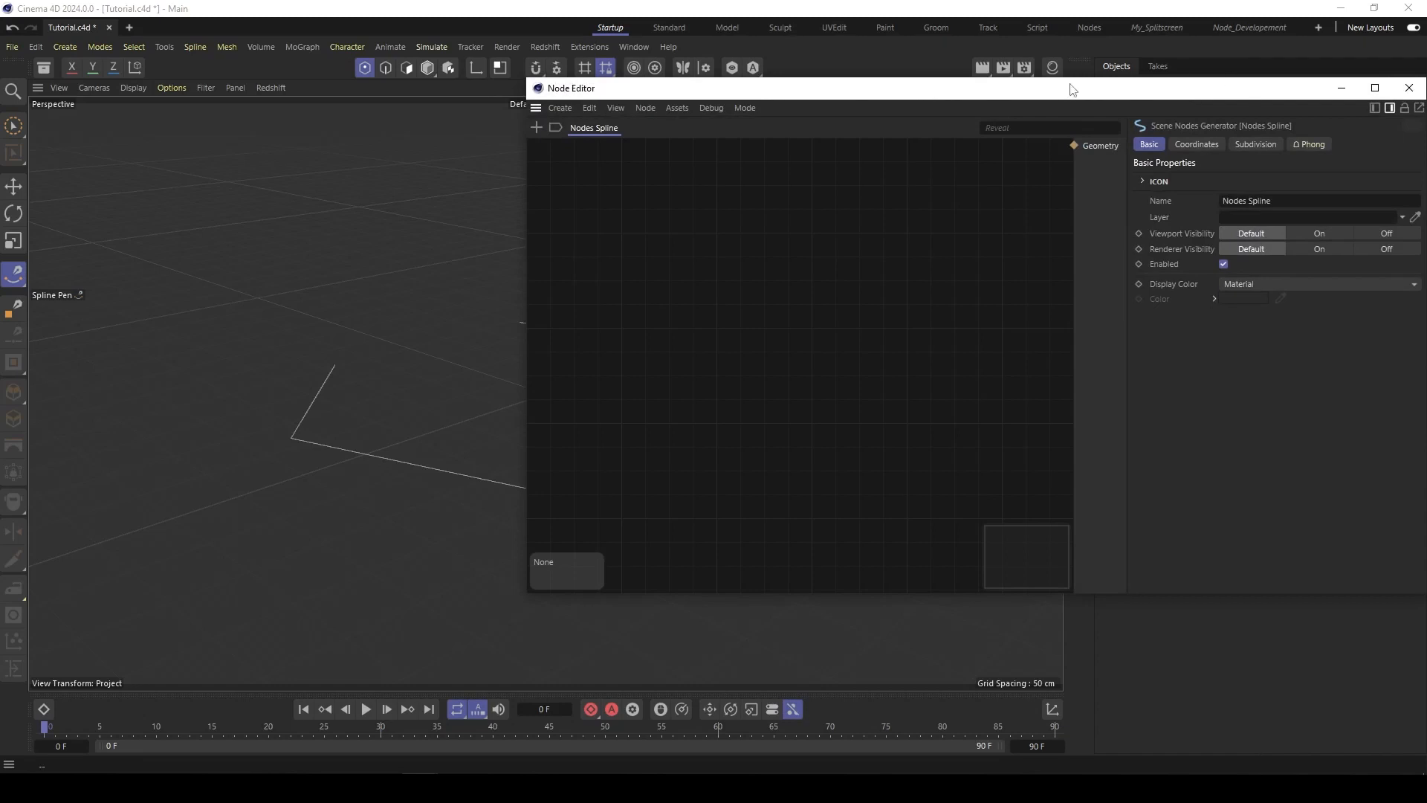
pyautogui.moveTo(985, 90); pyautogui.dragTo(747, 81)
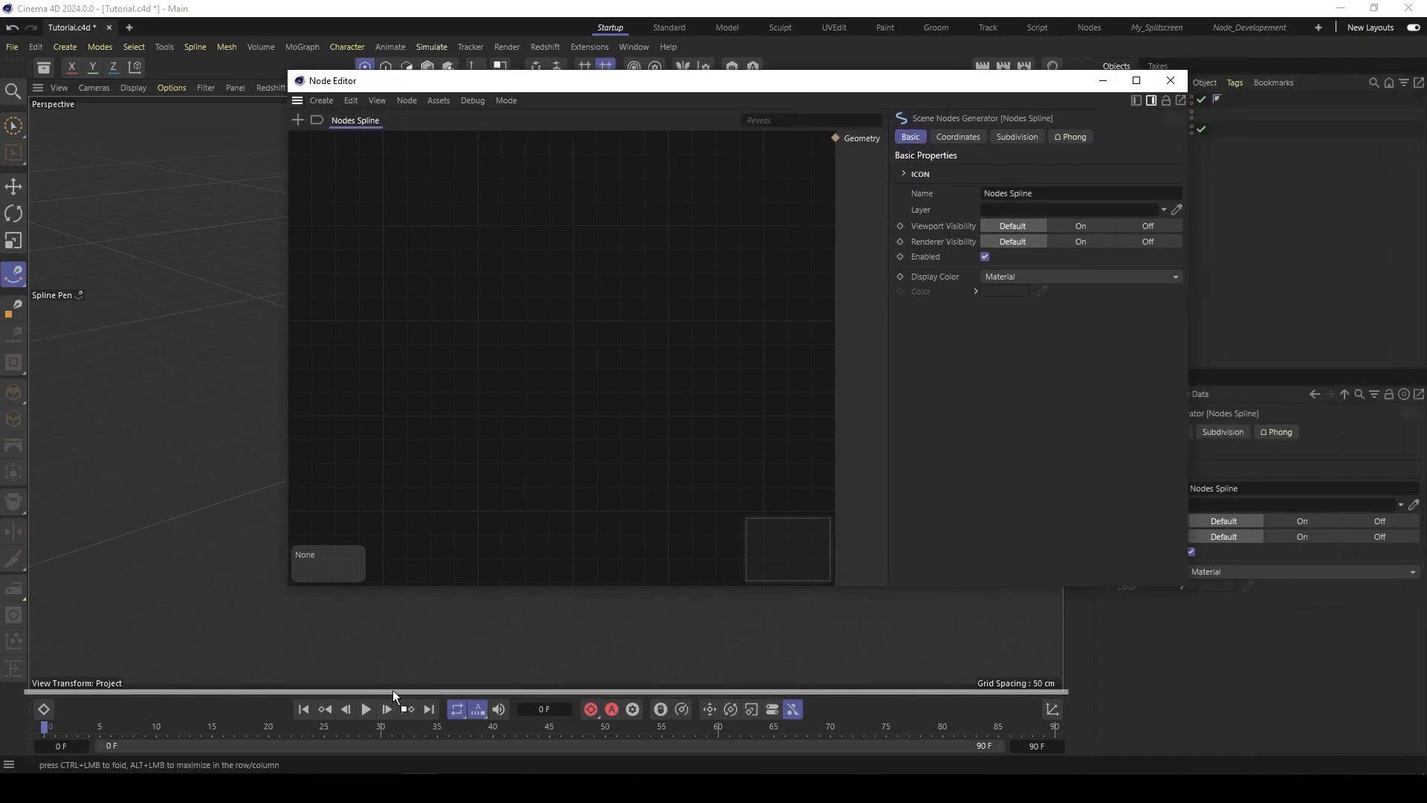
pyautogui.moveTo(405, 688); pyautogui.dragTo(406, 688)
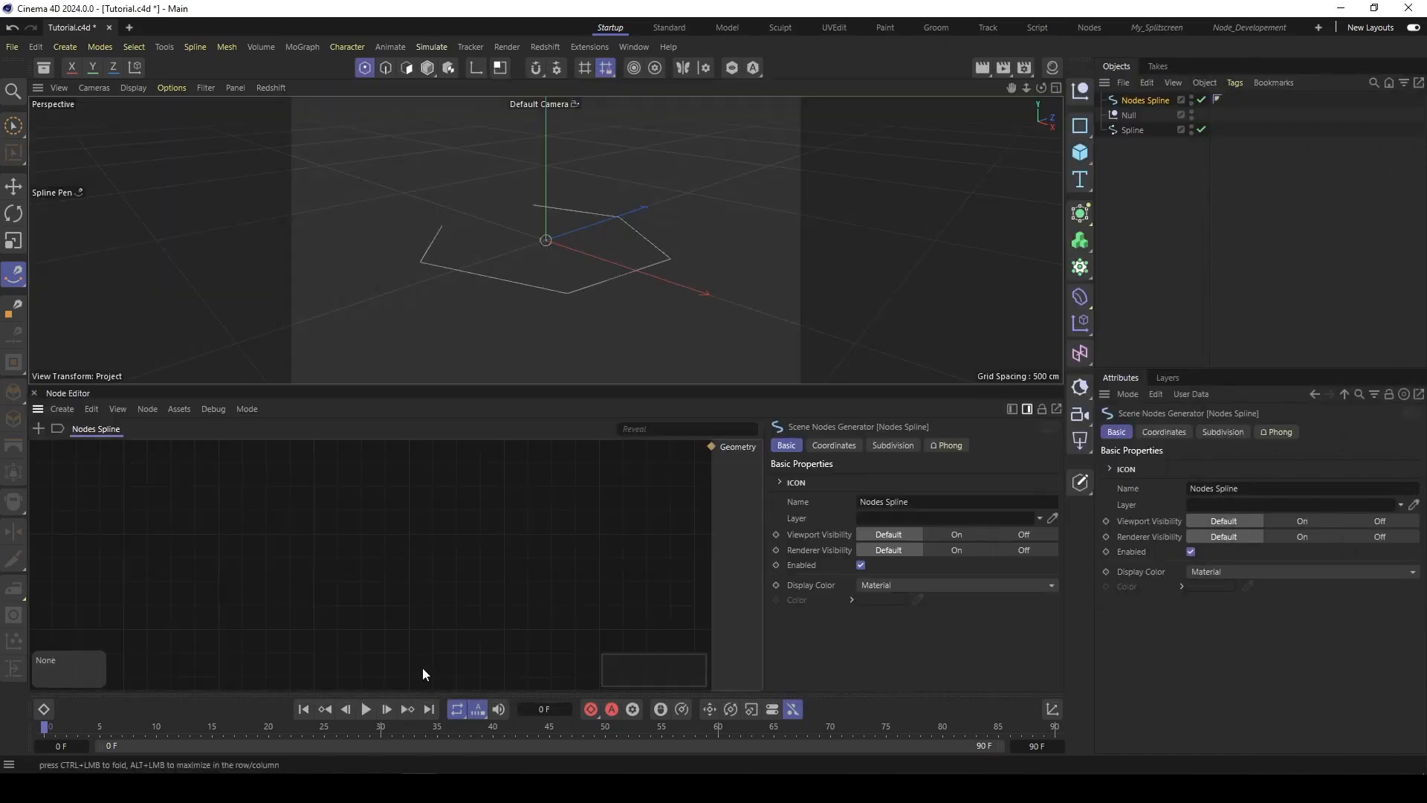
pyautogui.moveTo(702, 386); pyautogui.dragTo(788, 187)
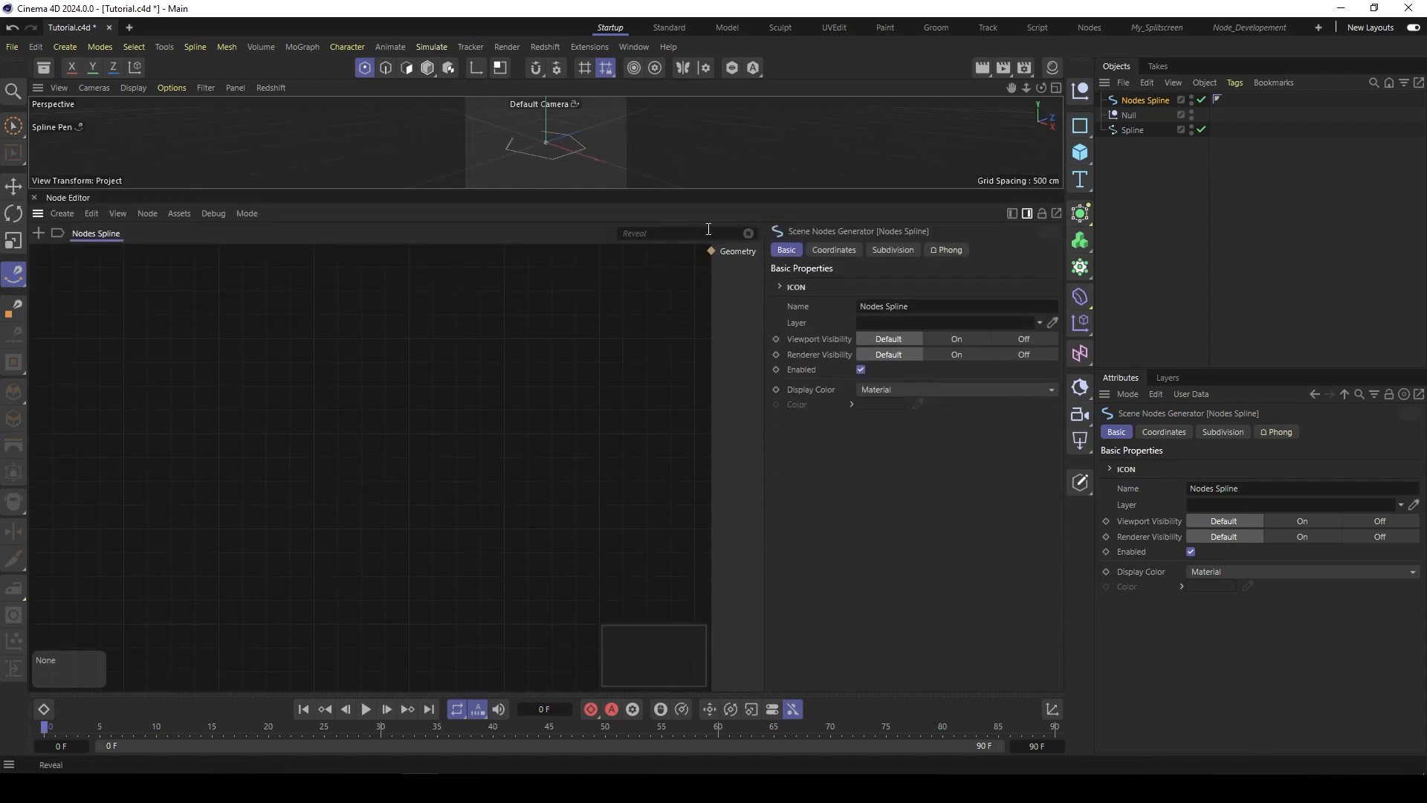
# Step: Hide the Node Editor's attribute pane and place the resized Perspective viewport between the object list and the attributes
pyautogui.click(1027, 214)
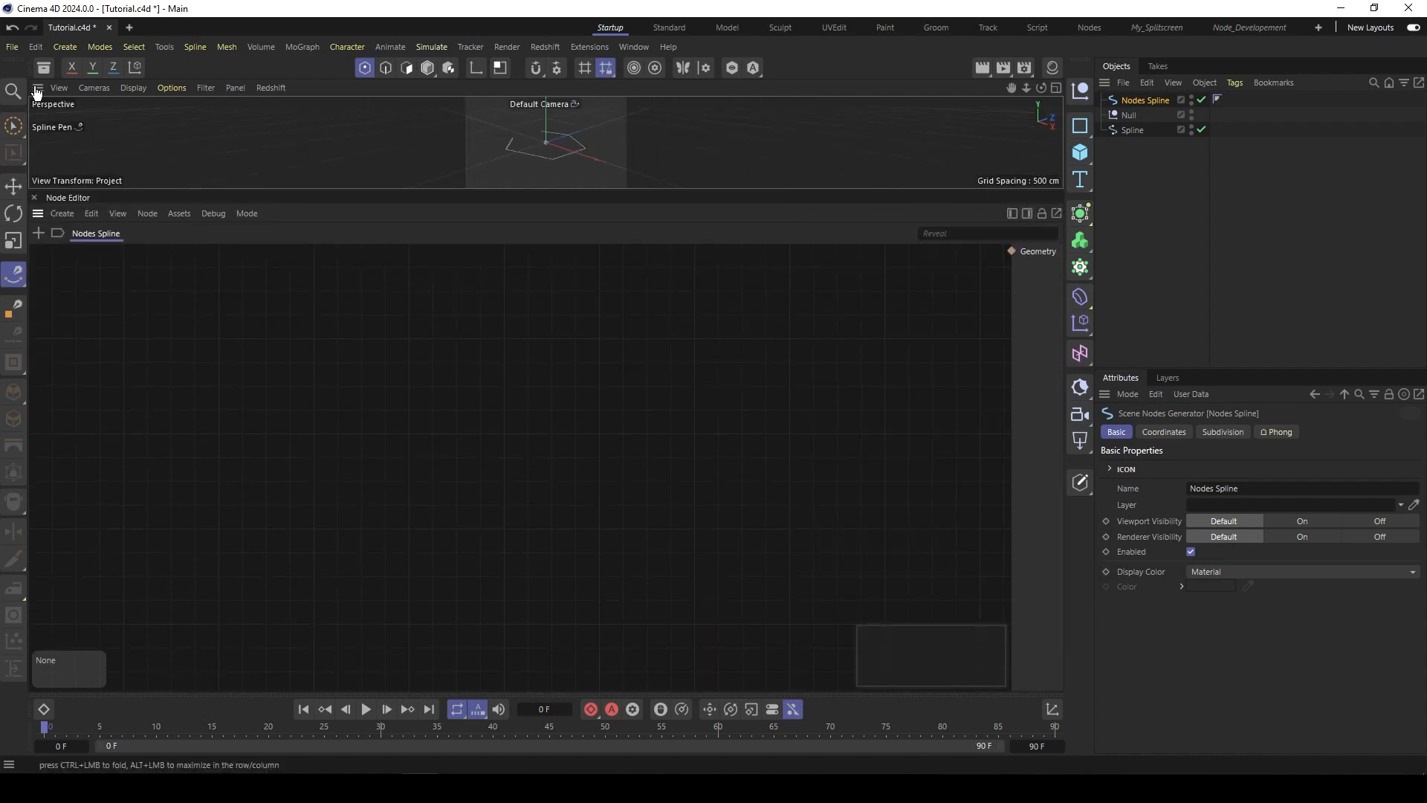
pyautogui.moveTo(1162, 363); pyautogui.dragTo(1162, 362)
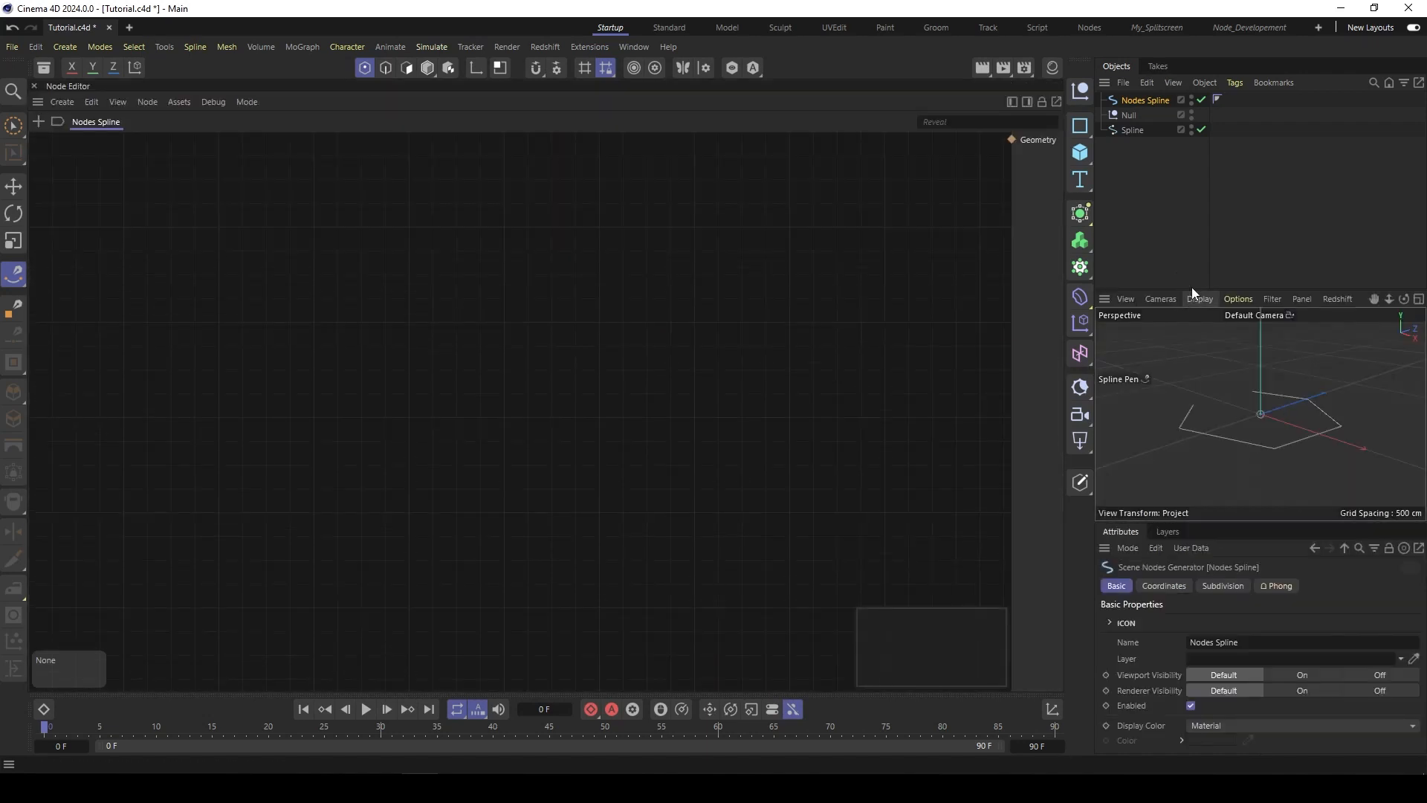
pyautogui.moveTo(1192, 289); pyautogui.dragTo(1194, 248)
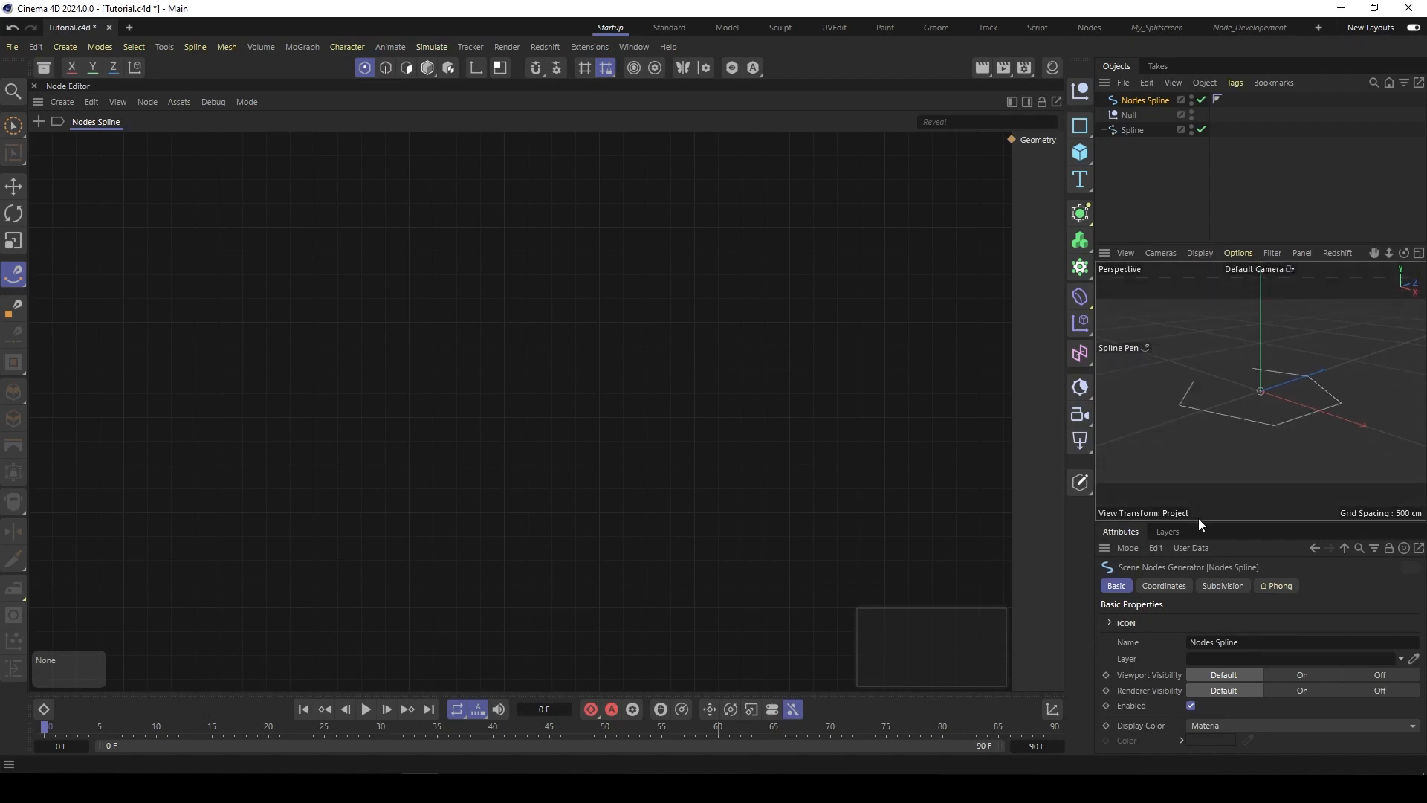
pyautogui.moveTo(1198, 519); pyautogui.dragTo(1199, 465)
# Step: Make the Spline and the Null children of the Nodes Spline, with the Spline first
pyautogui.scroll(3, 1277, 363)
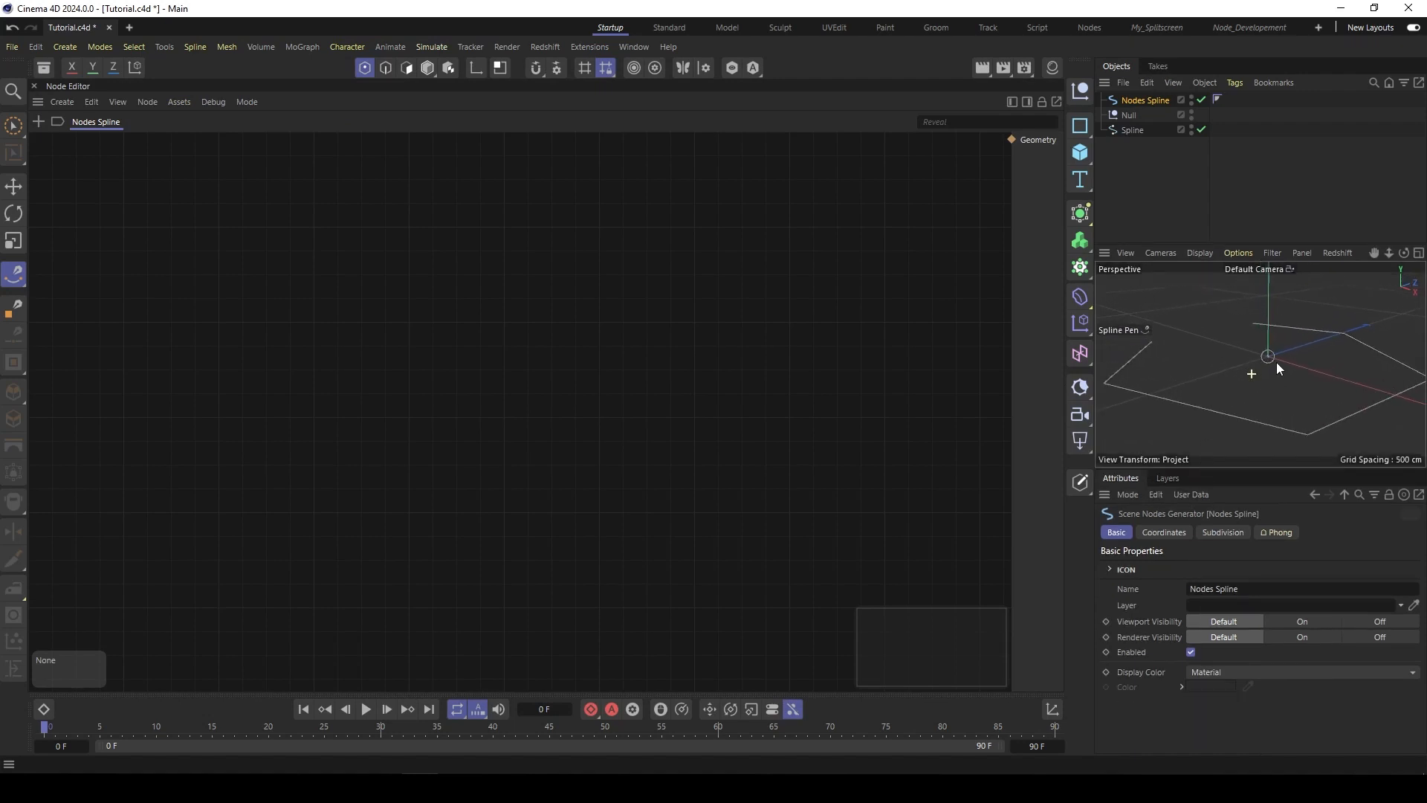
pyautogui.keyDown('alt'); pyautogui.moveTo(1277, 363); pyautogui.dragTo(1249, 372); pyautogui.keyUp('alt')
pyautogui.scroll(-3, 1245, 372)
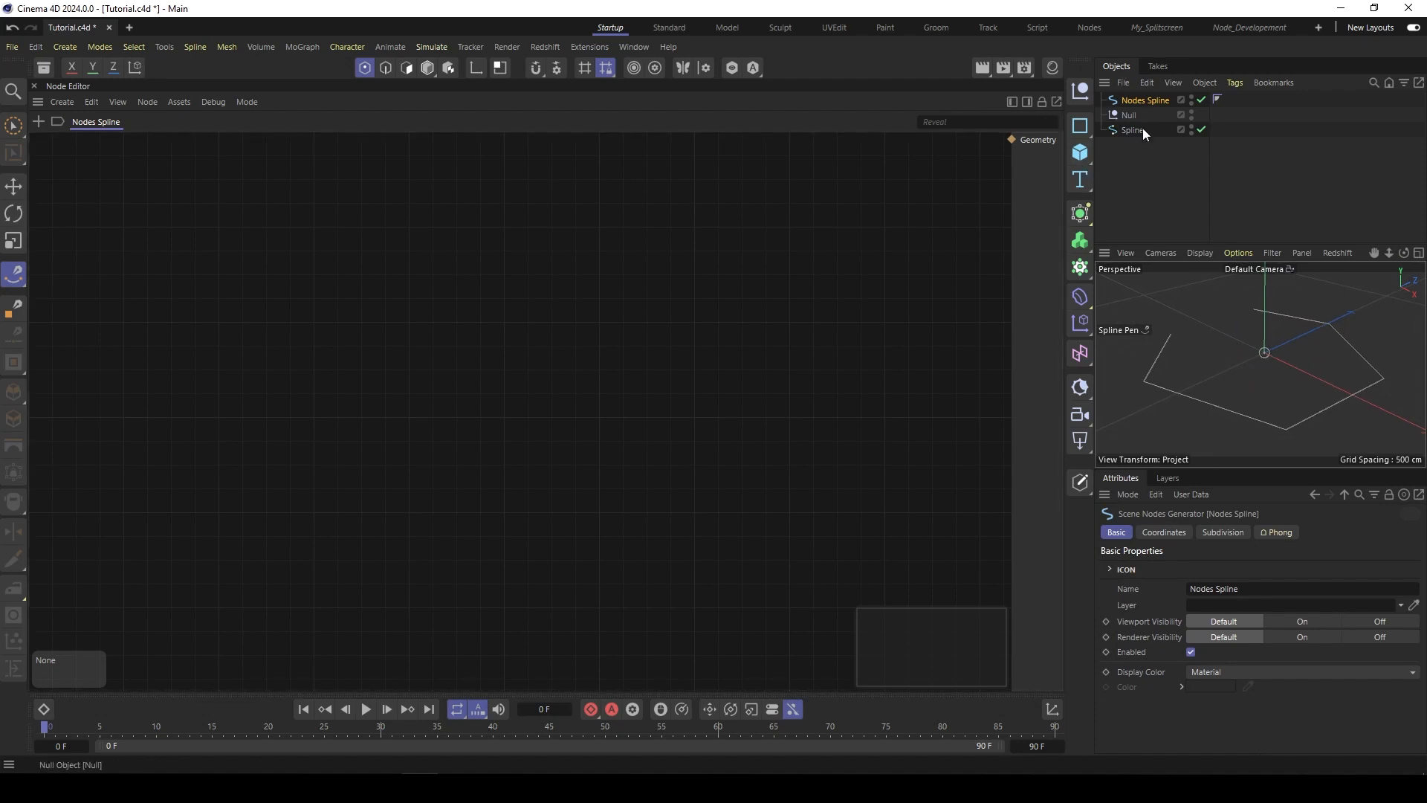
pyautogui.click(1120, 132)
pyautogui.moveTo(1147, 111)
pyautogui.mouseDown()
pyautogui.moveTo(1141, 98)
pyautogui.moveTo(1138, 122)
pyautogui.mouseUp()
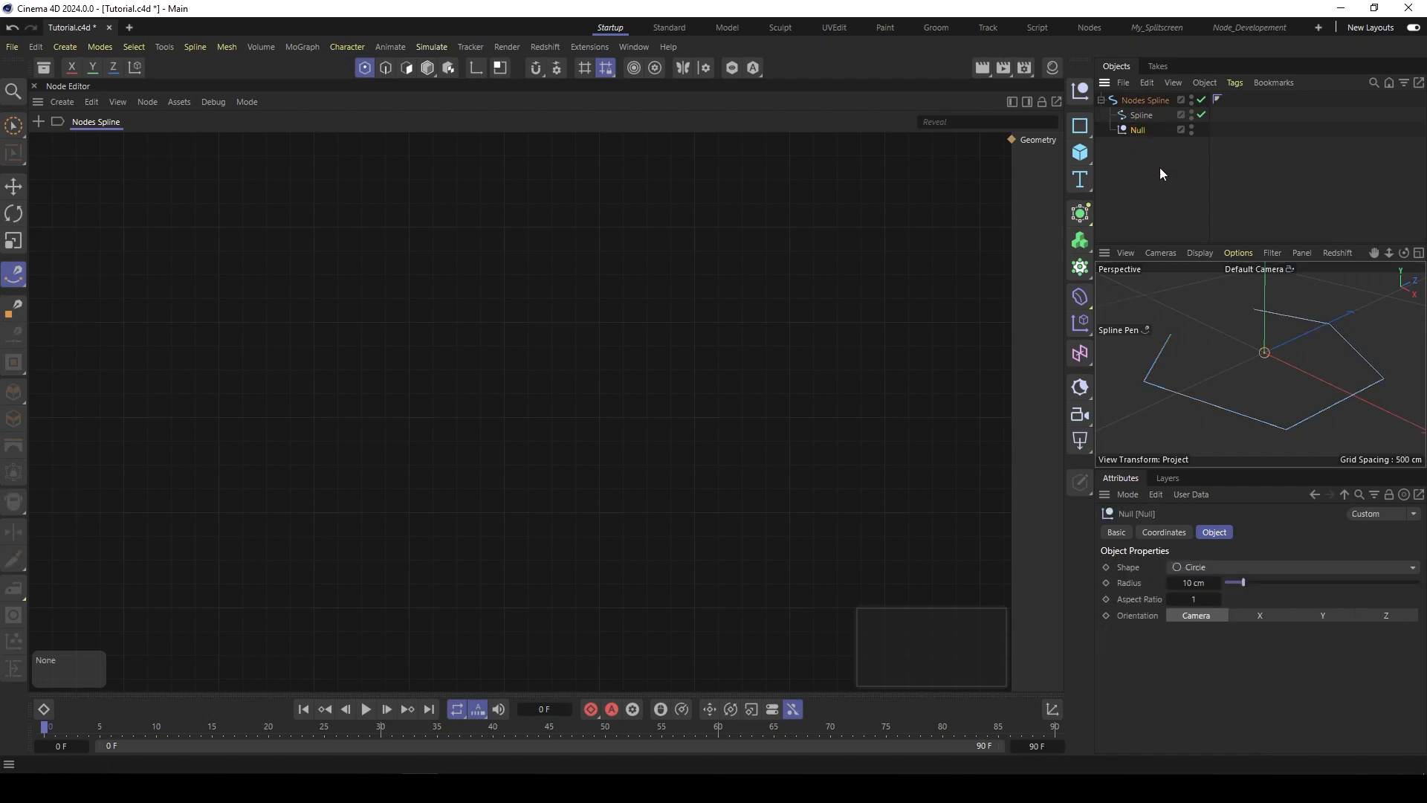
# Step: Add a Children Op node to the Nodes Spline graph and place it near the graph's input side
pyautogui.click(1143, 102)
pyautogui.doubleClick(168, 274)
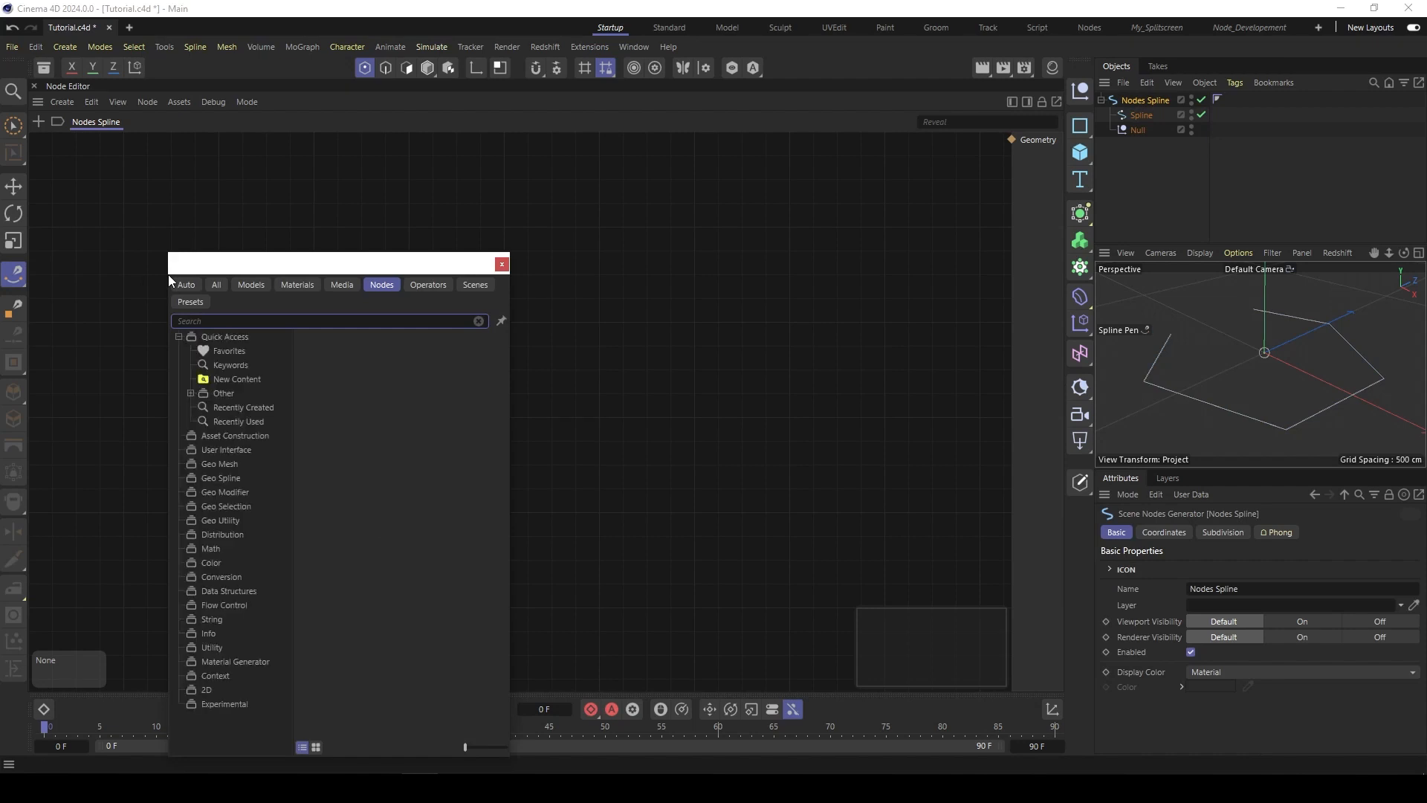
pyautogui.write('child')
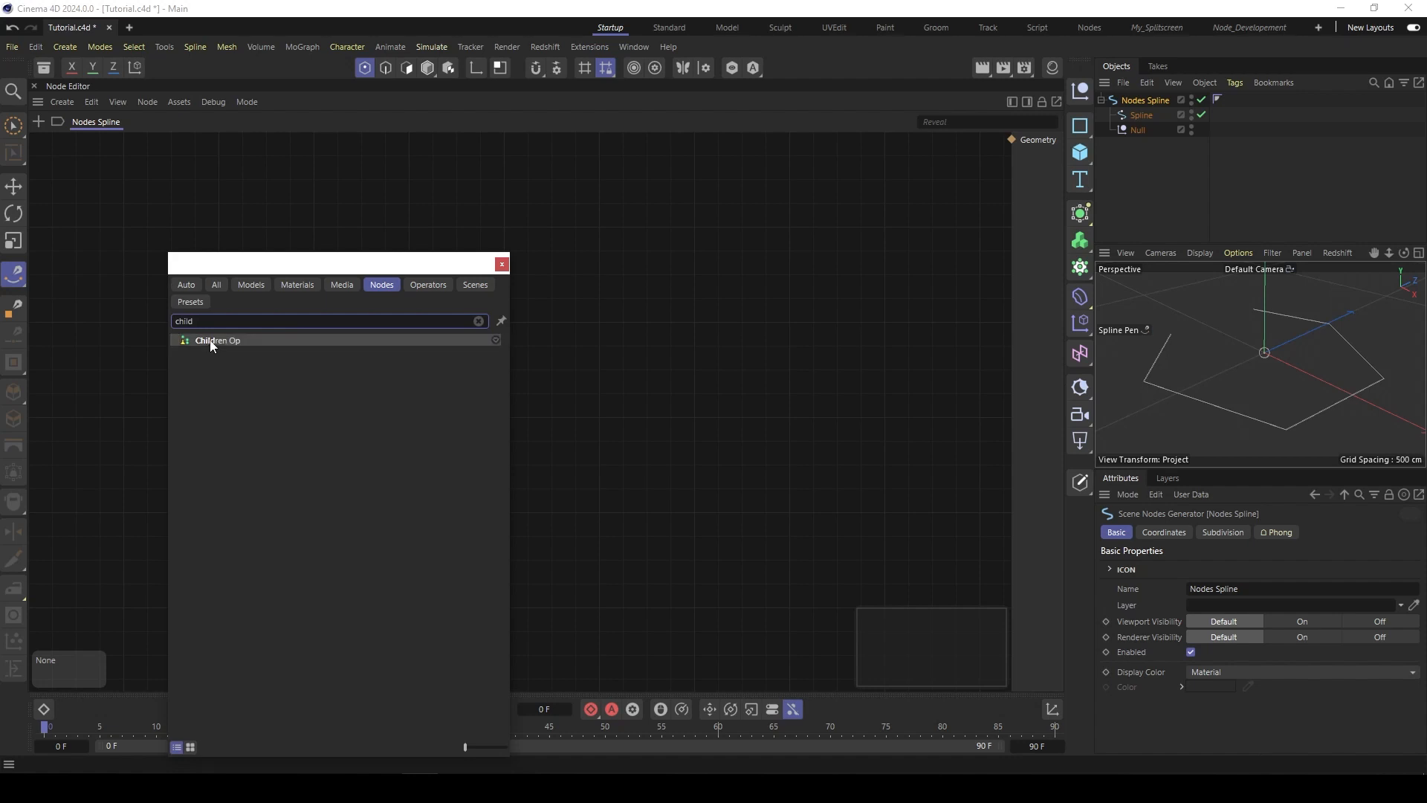
pyautogui.doubleClick(210, 342)
pyautogui.moveTo(190, 262); pyautogui.dragTo(360, 176)
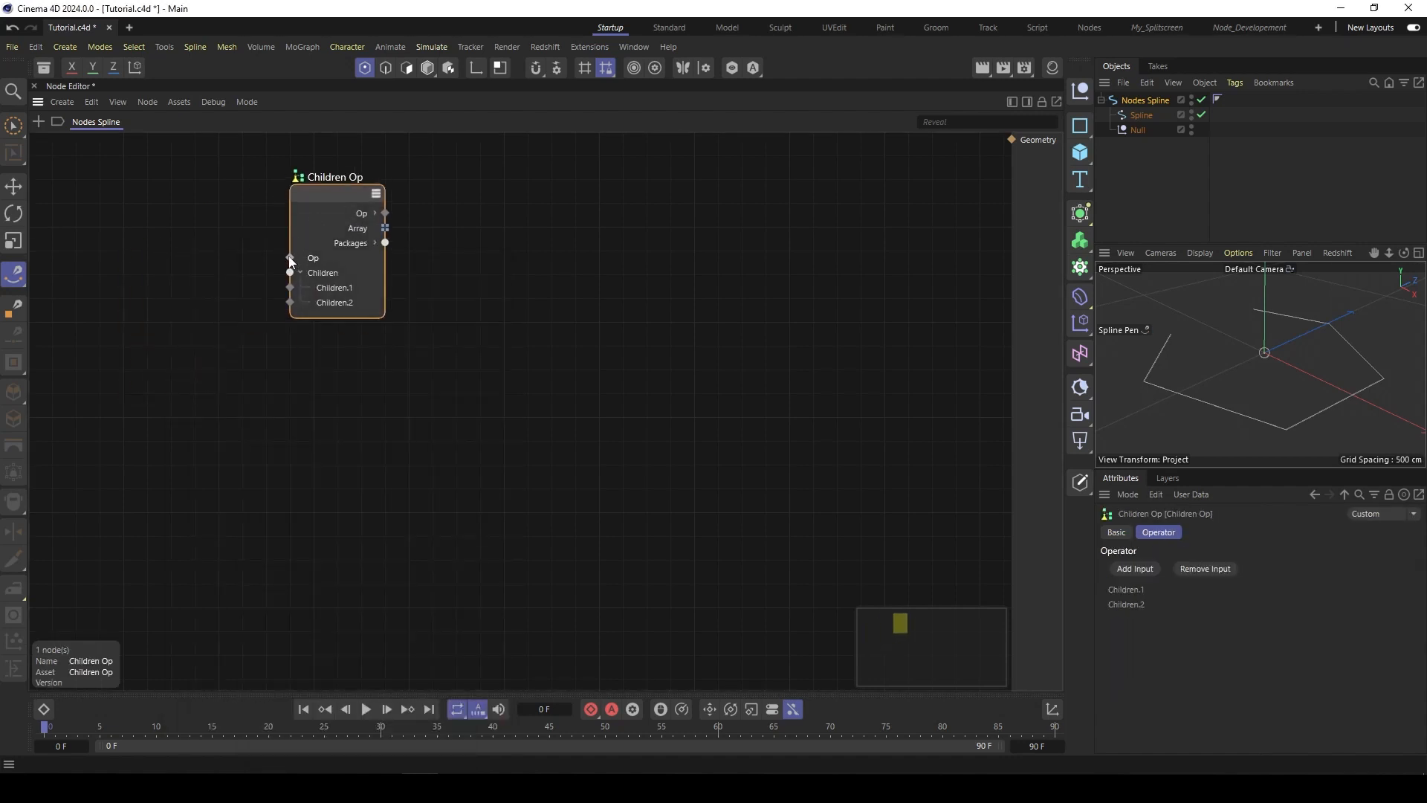
# Step: Expose the Children Op node's Op and Children ports as new inputs of the Nodes Spline graph
pyautogui.moveTo(290, 260); pyautogui.dragTo(43, 180)
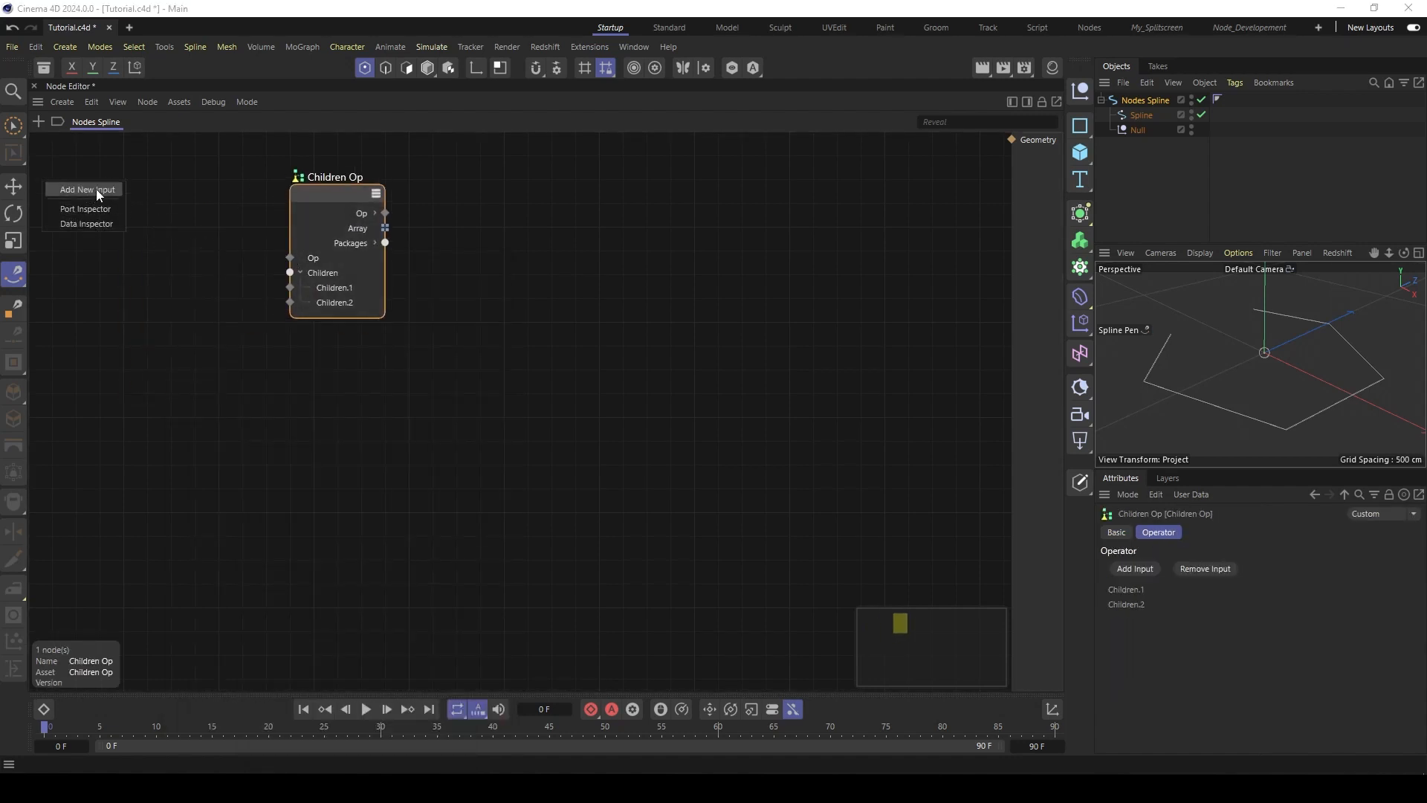
pyautogui.click(96, 190)
pyautogui.moveTo(290, 272); pyautogui.dragTo(48, 194)
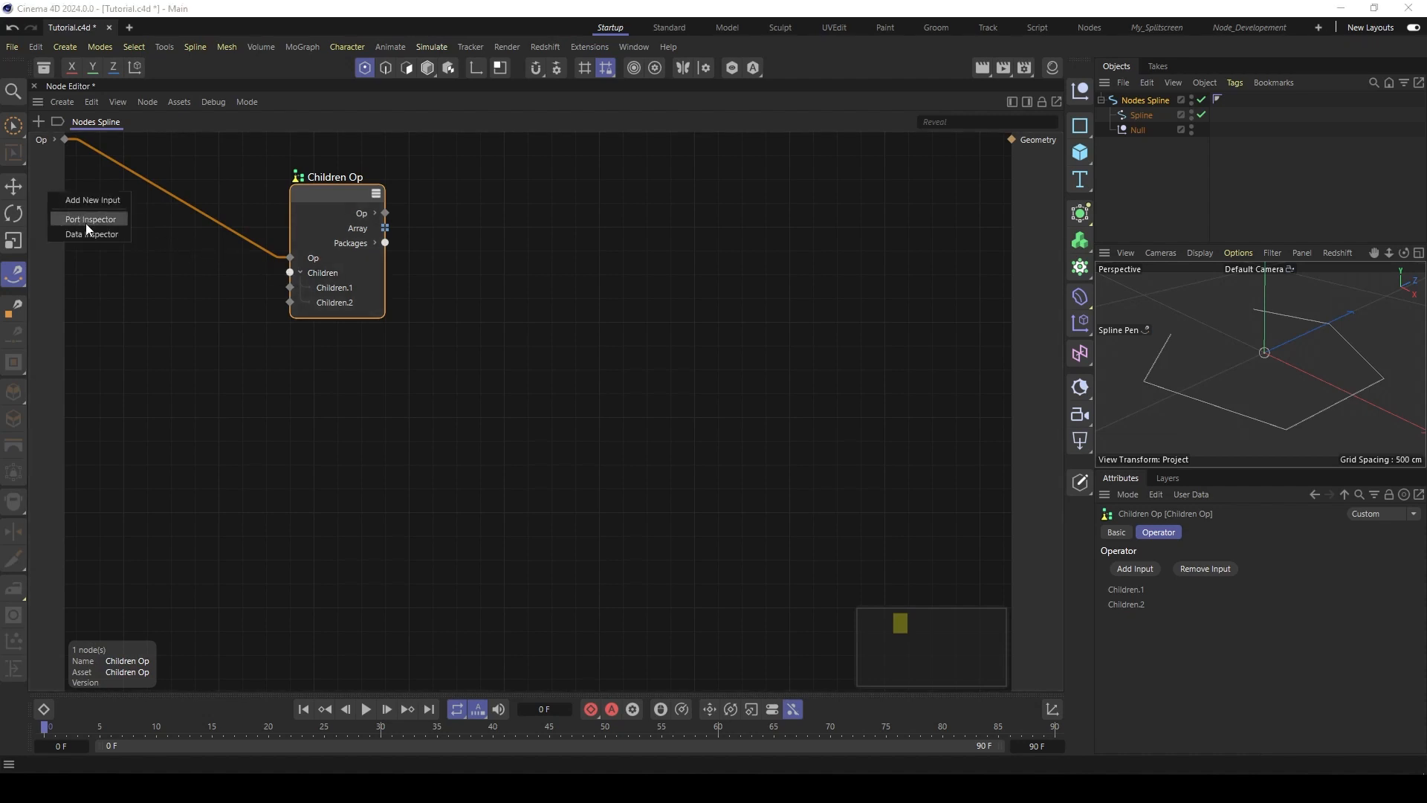
pyautogui.click(90, 203)
# Step: Edit the graph's resource so the Children input's Scene Port Mode is Object, and close the Resource Editor
pyautogui.rightClick(67, 253)
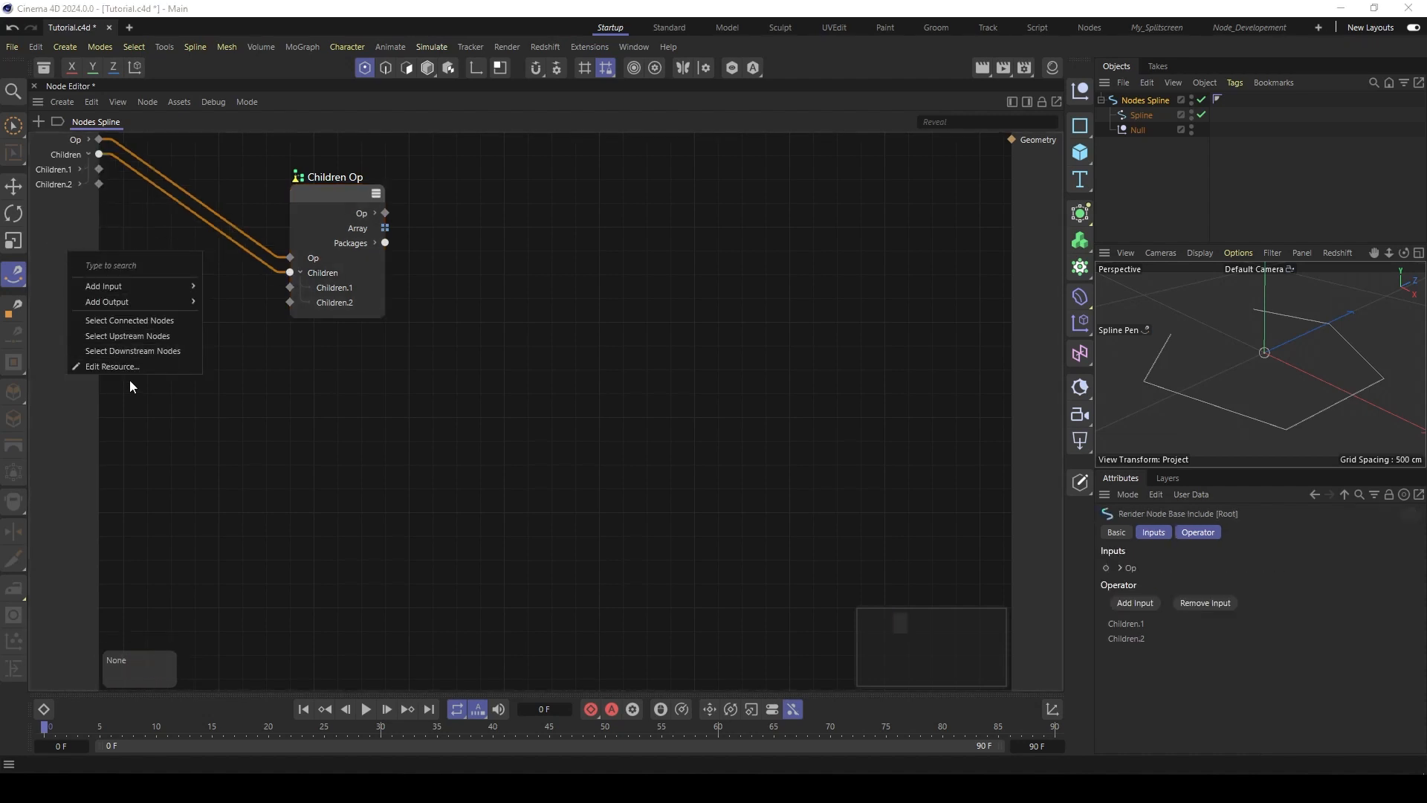
pyautogui.click(127, 366)
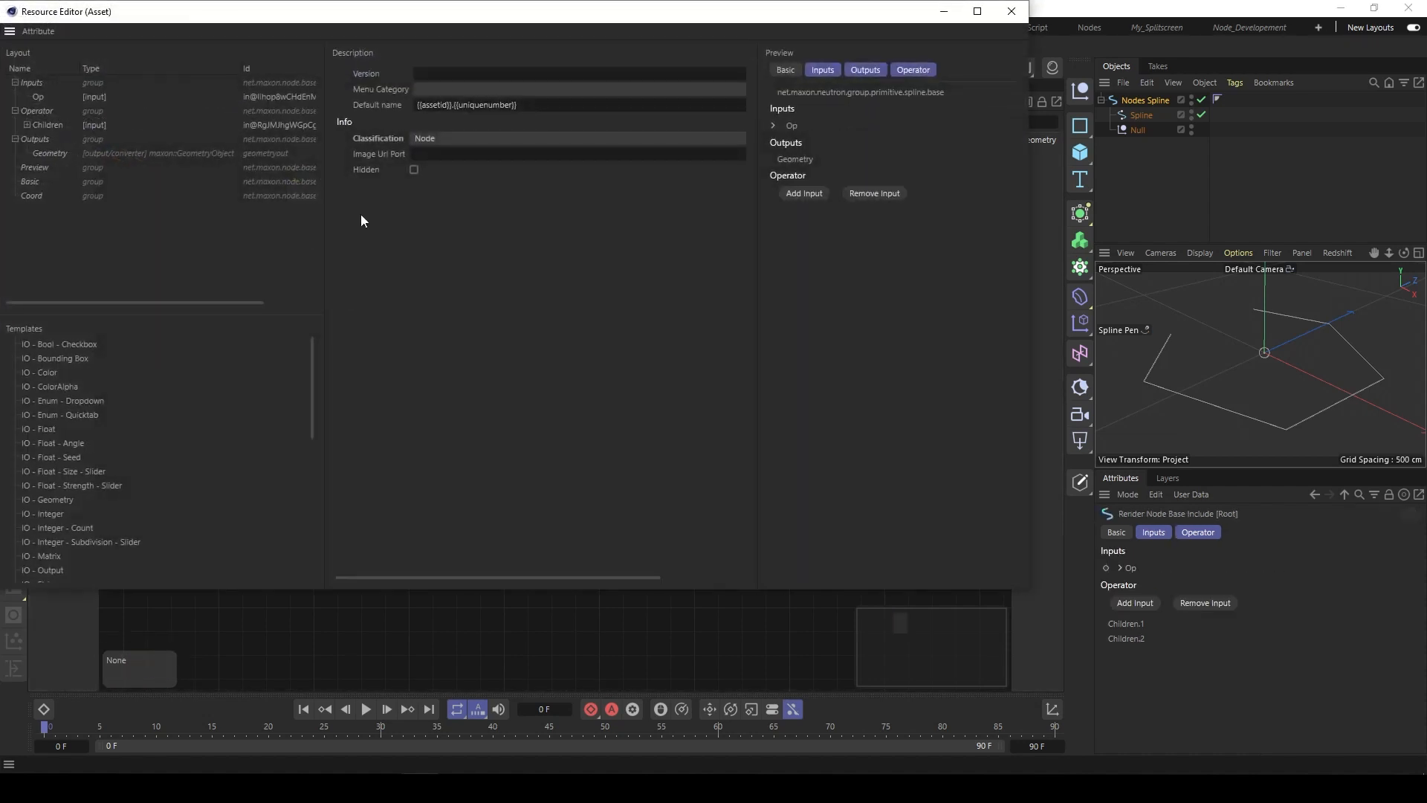
pyautogui.moveTo(359, 23); pyautogui.dragTo(433, 120)
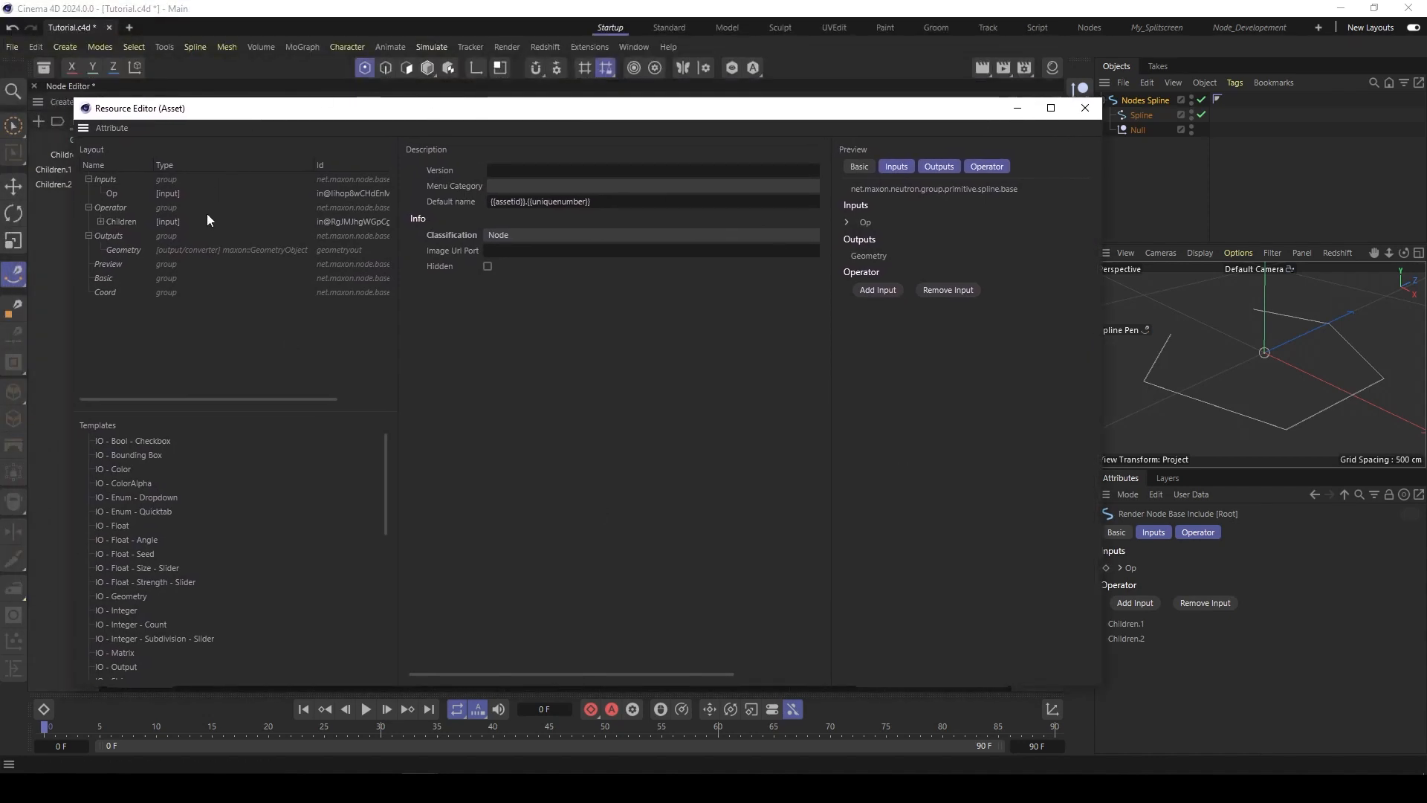
pyautogui.moveTo(225, 113); pyautogui.dragTo(202, 113)
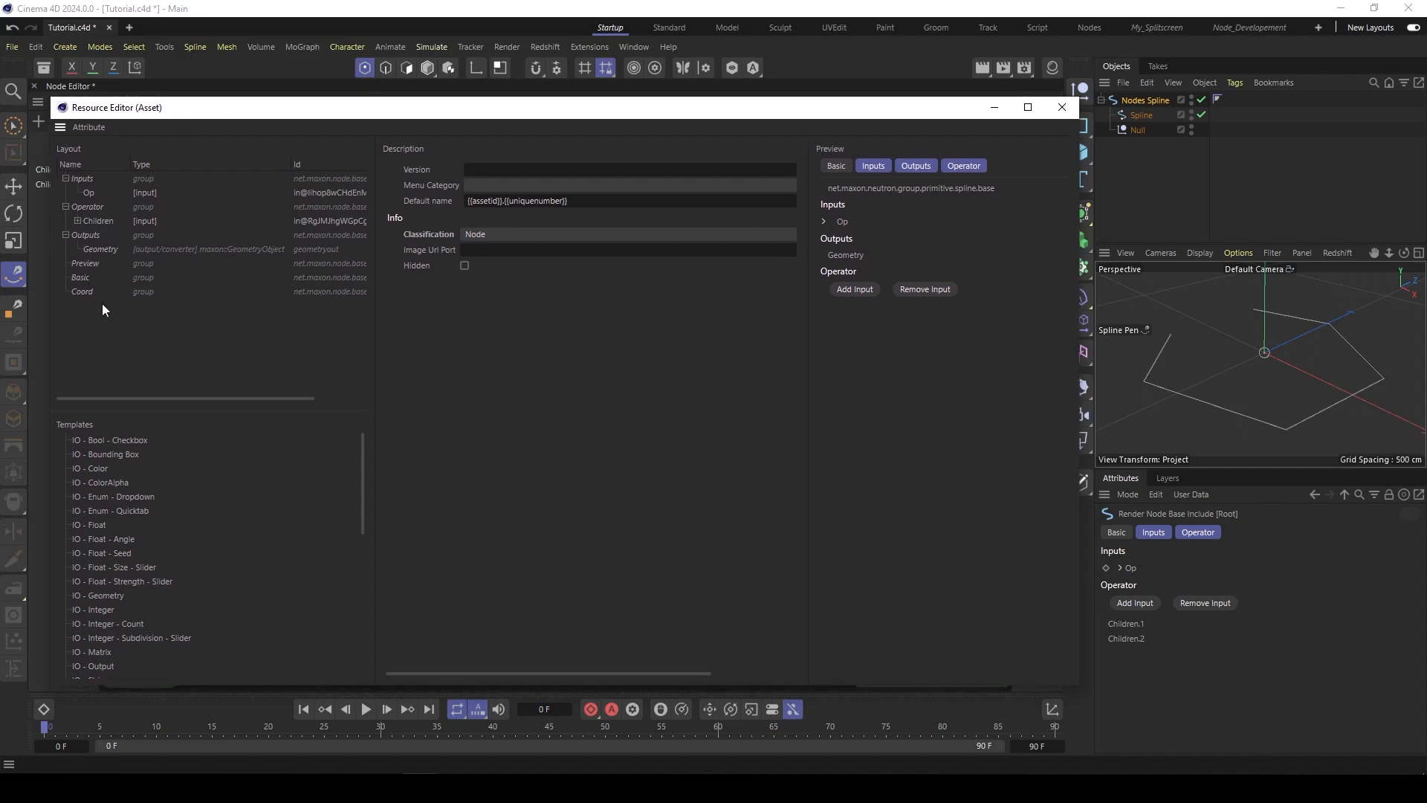
pyautogui.click(101, 221)
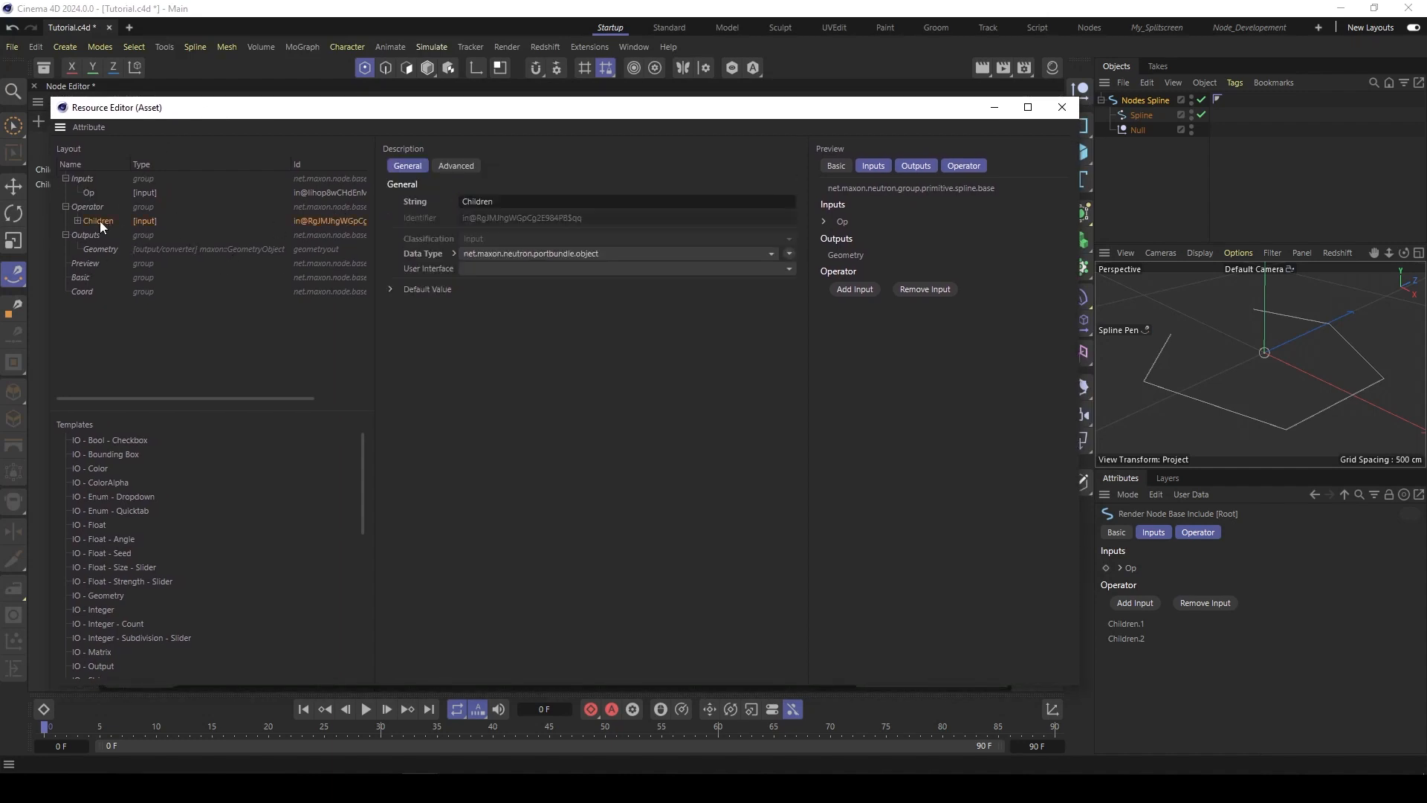
pyautogui.click(450, 166)
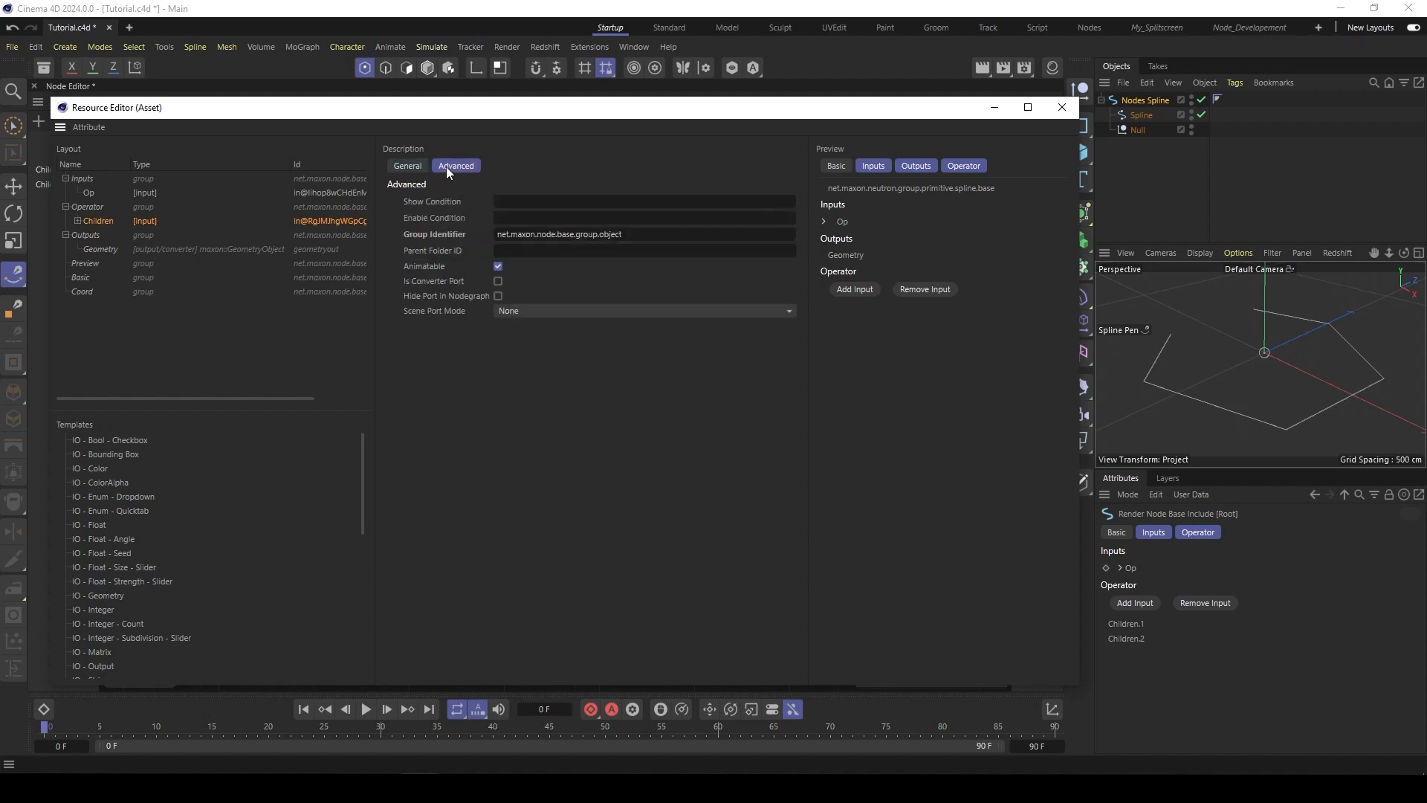
pyautogui.click(545, 311)
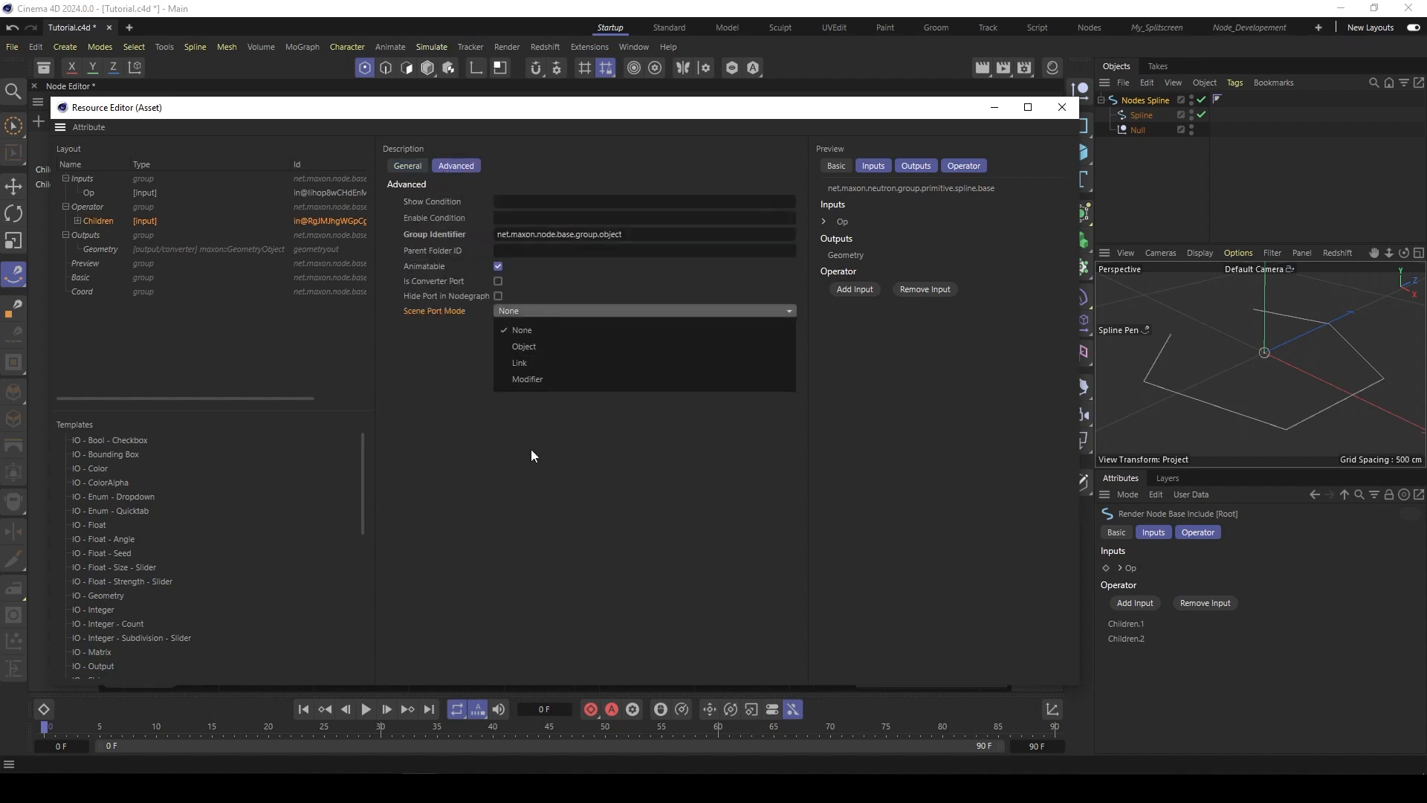
pyautogui.click(541, 347)
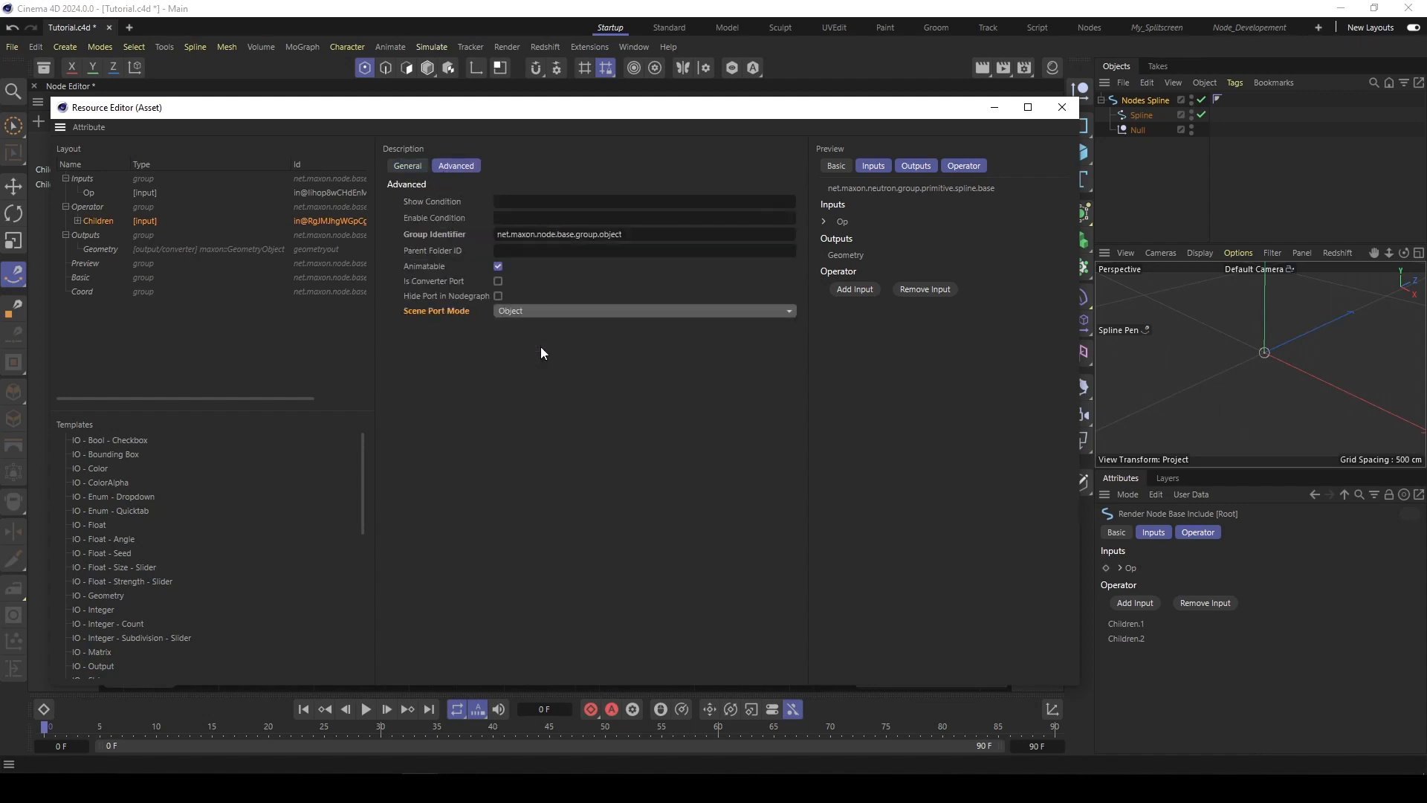
pyautogui.click(1062, 107)
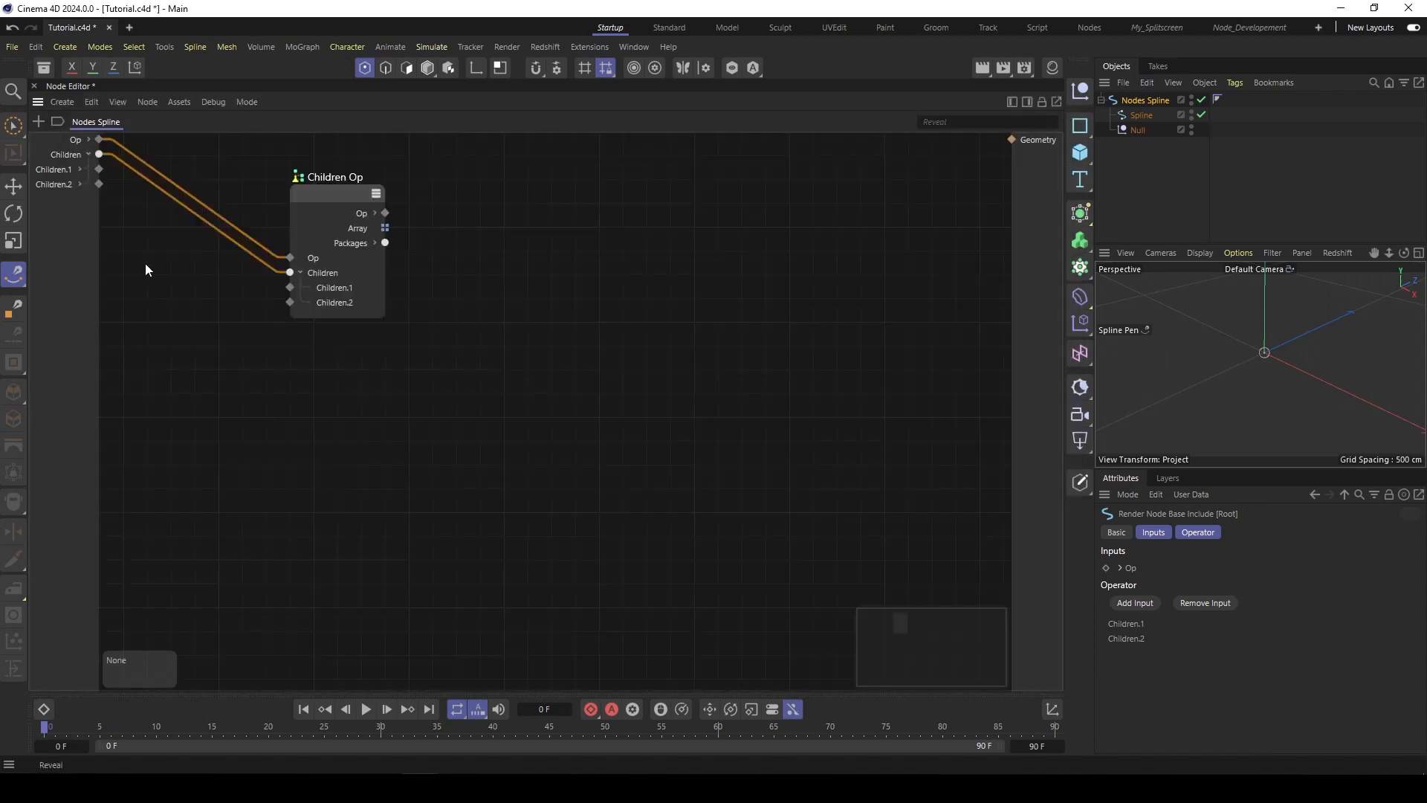
# Step: Unfold the graph's Children.1 input and add a Geometry Property Get node below the Children Op node
pyautogui.click(79, 170)
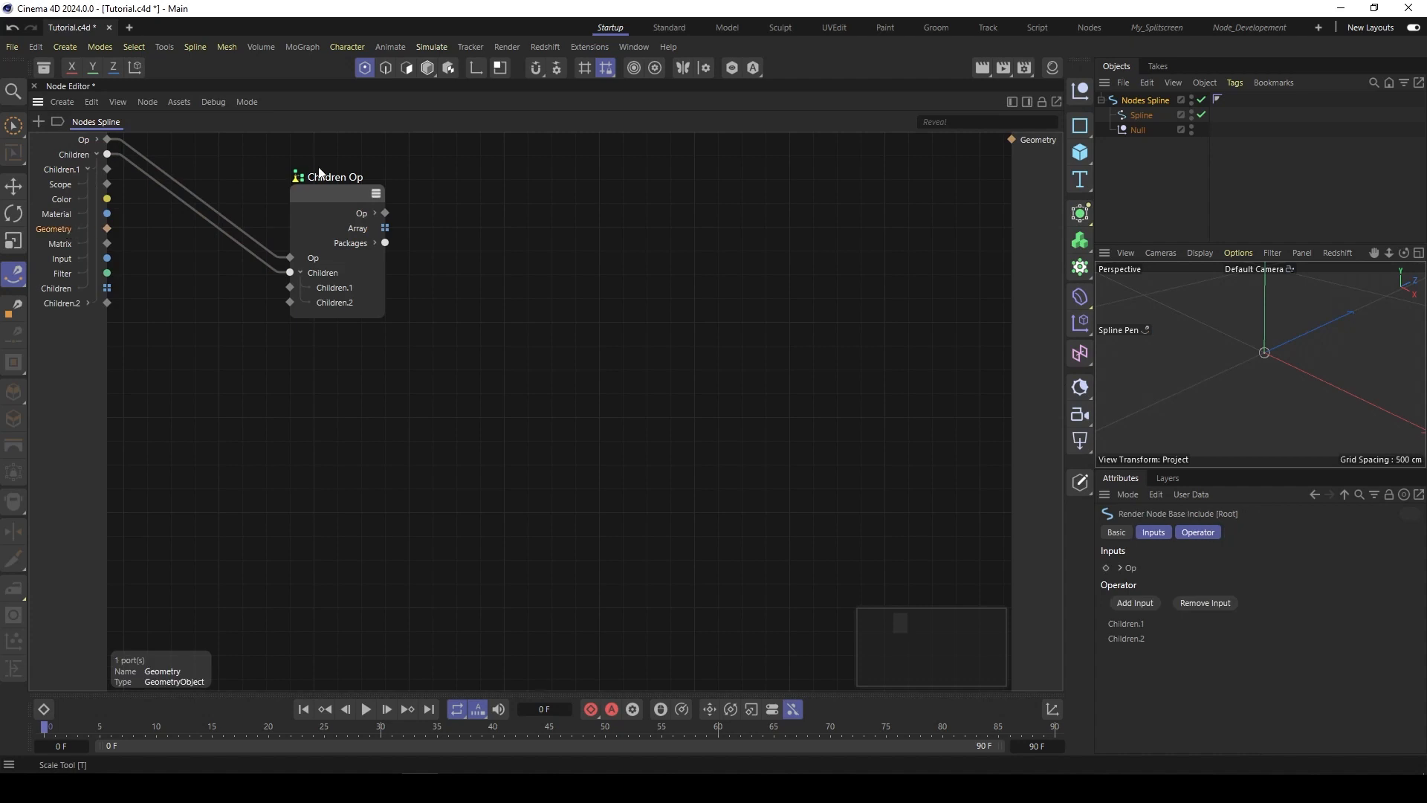
pyautogui.moveTo(324, 200); pyautogui.dragTo(329, 177)
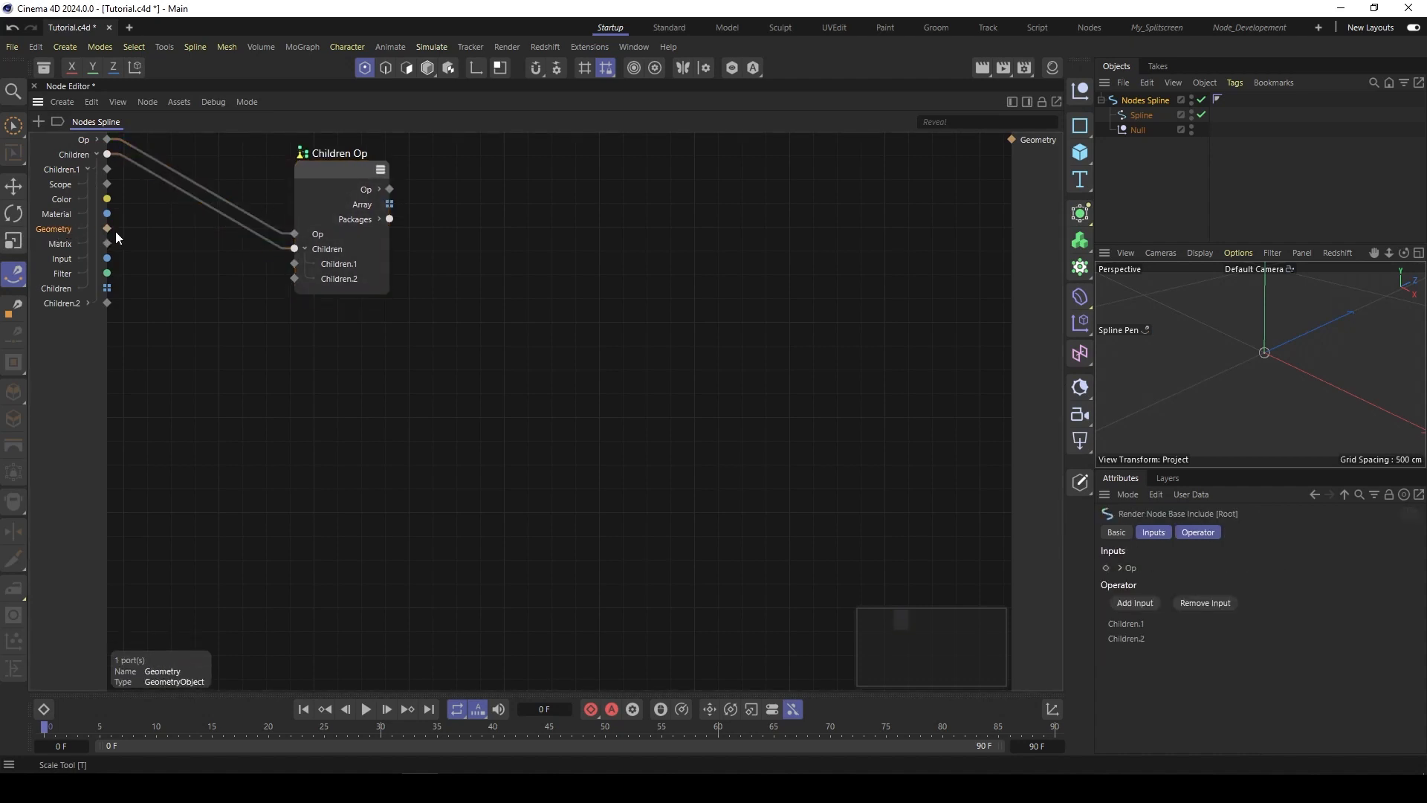
pyautogui.doubleClick(183, 335)
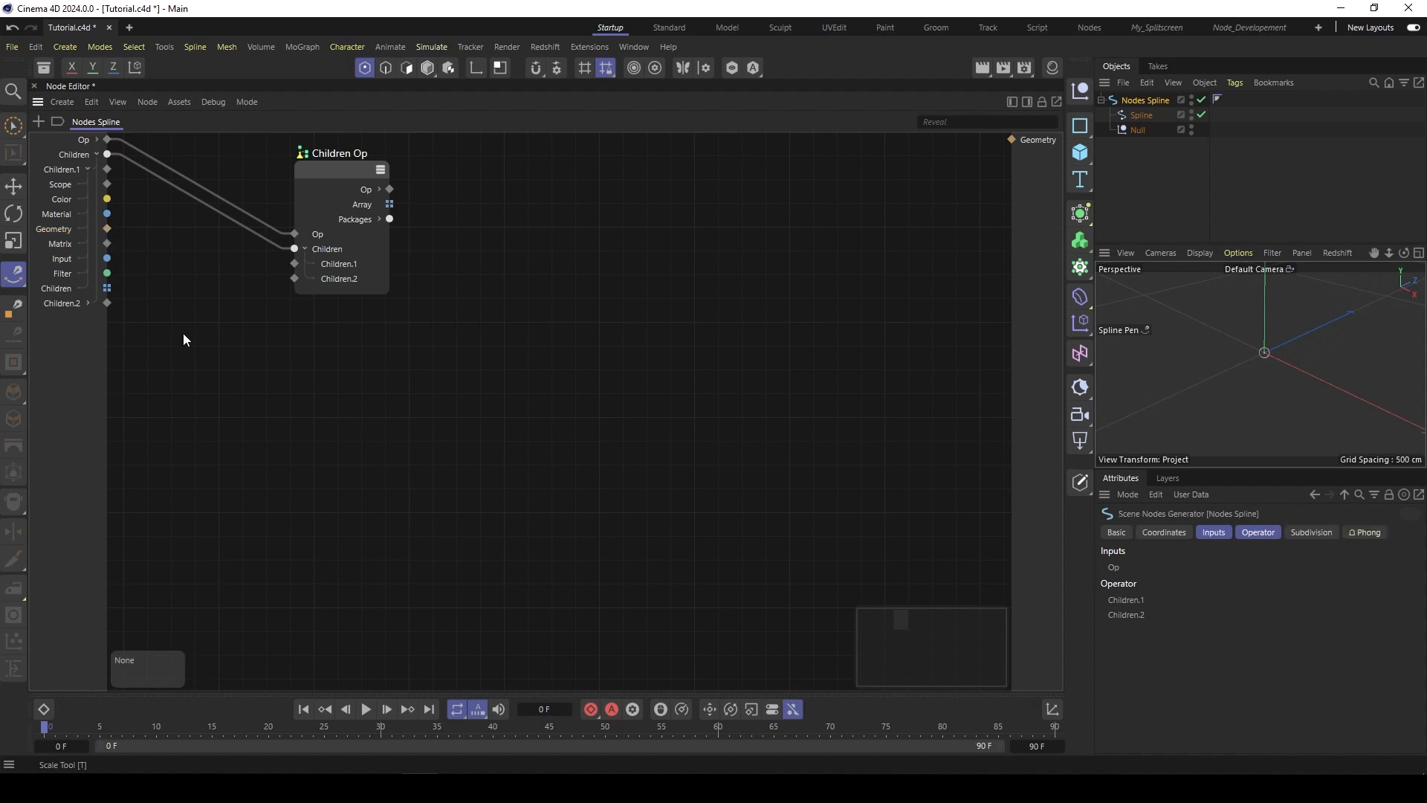
pyautogui.write('get')
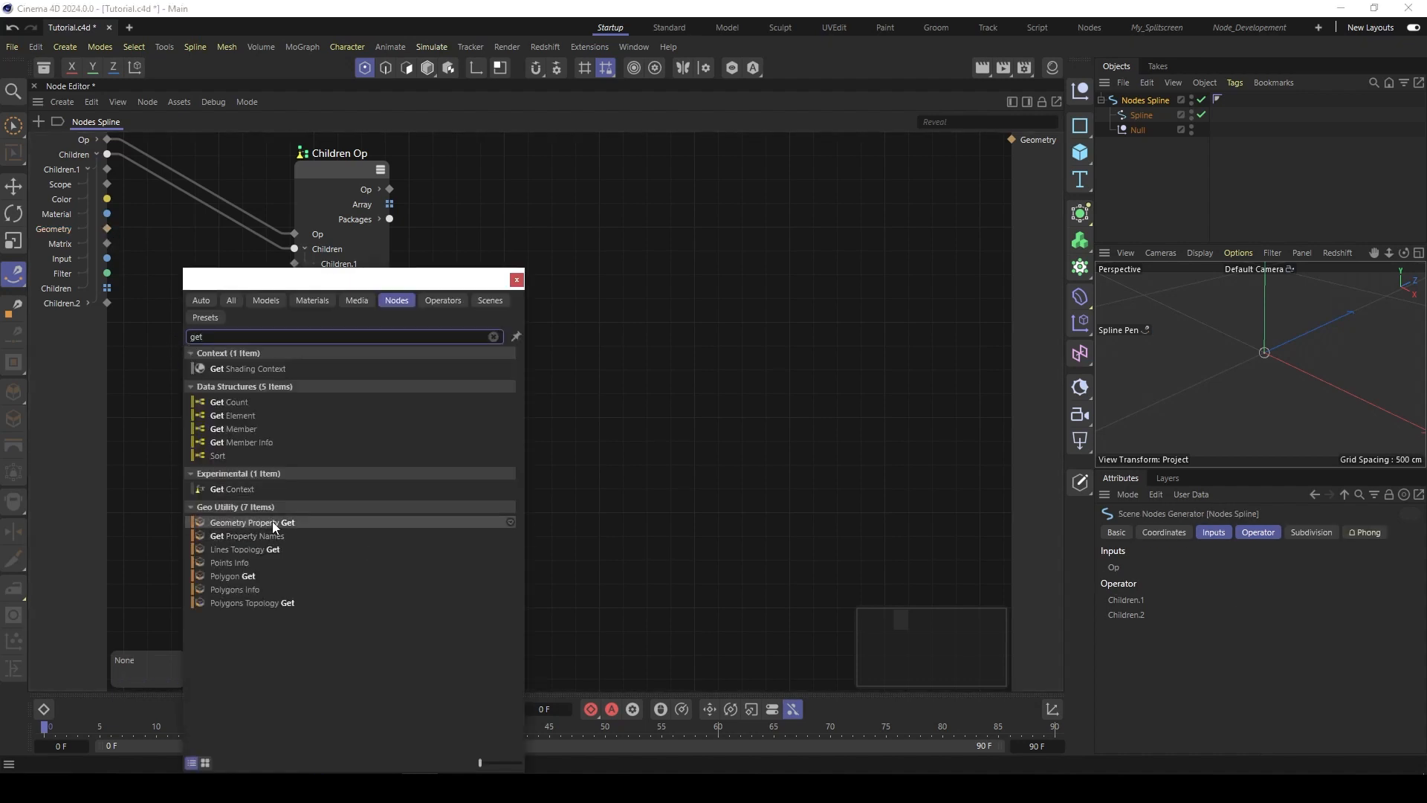
pyautogui.doubleClick(262, 524)
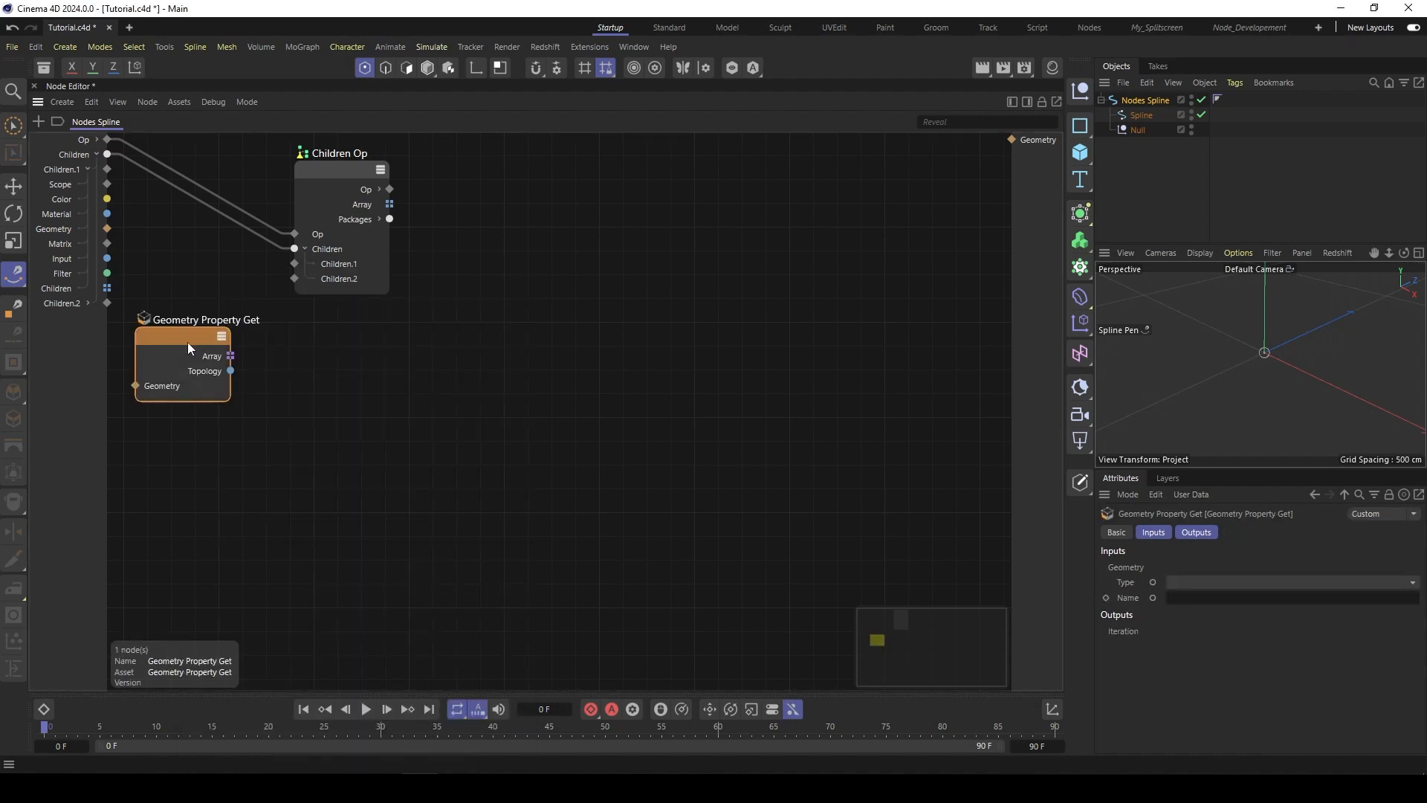
# Step: Connect Children.1's Geometry to the Geometry Property Get node and set the node's Type to Point Positions
pyautogui.moveTo(189, 348); pyautogui.dragTo(293, 382)
pyautogui.moveTo(105, 227); pyautogui.dragTo(240, 420)
pyautogui.moveTo(280, 374); pyautogui.dragTo(284, 365)
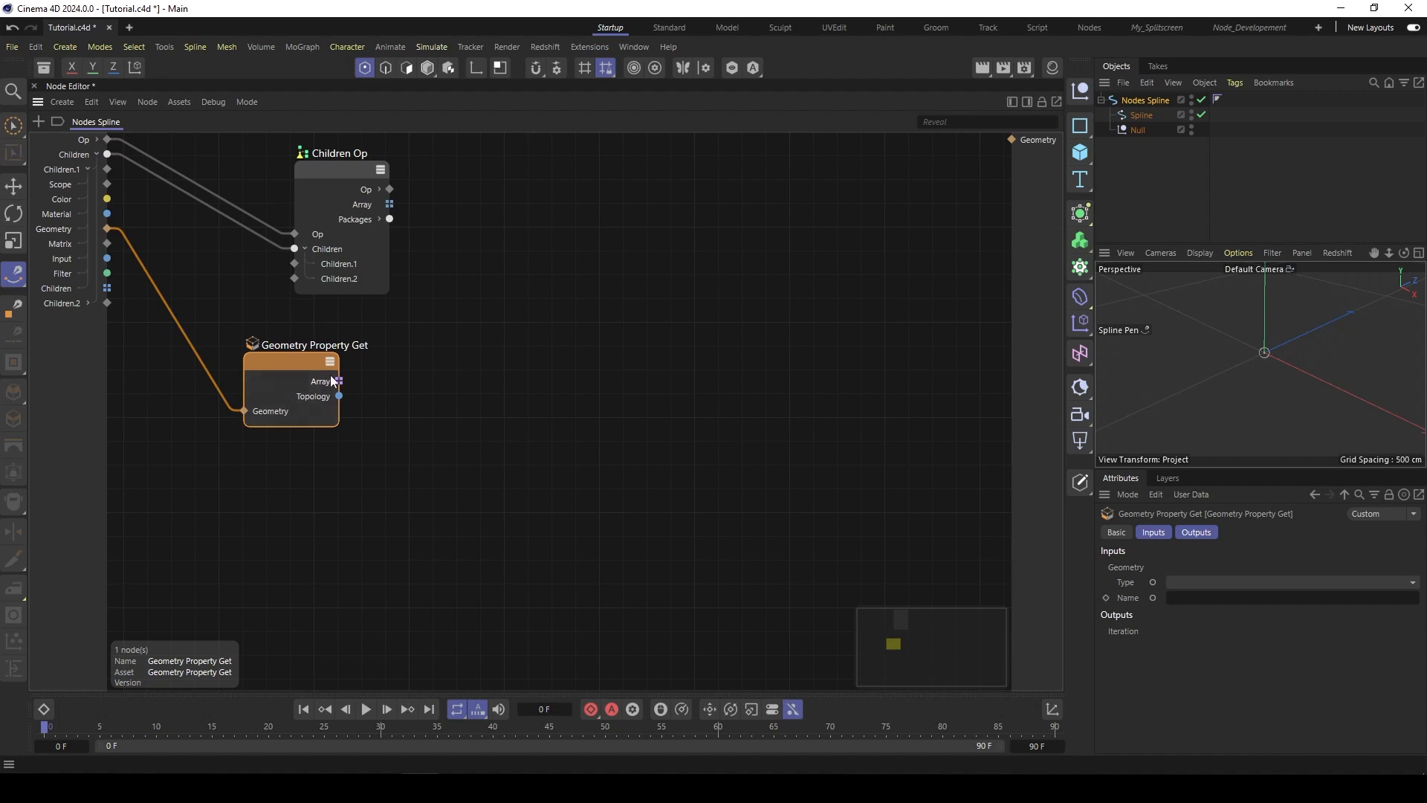
pyautogui.click(1201, 581)
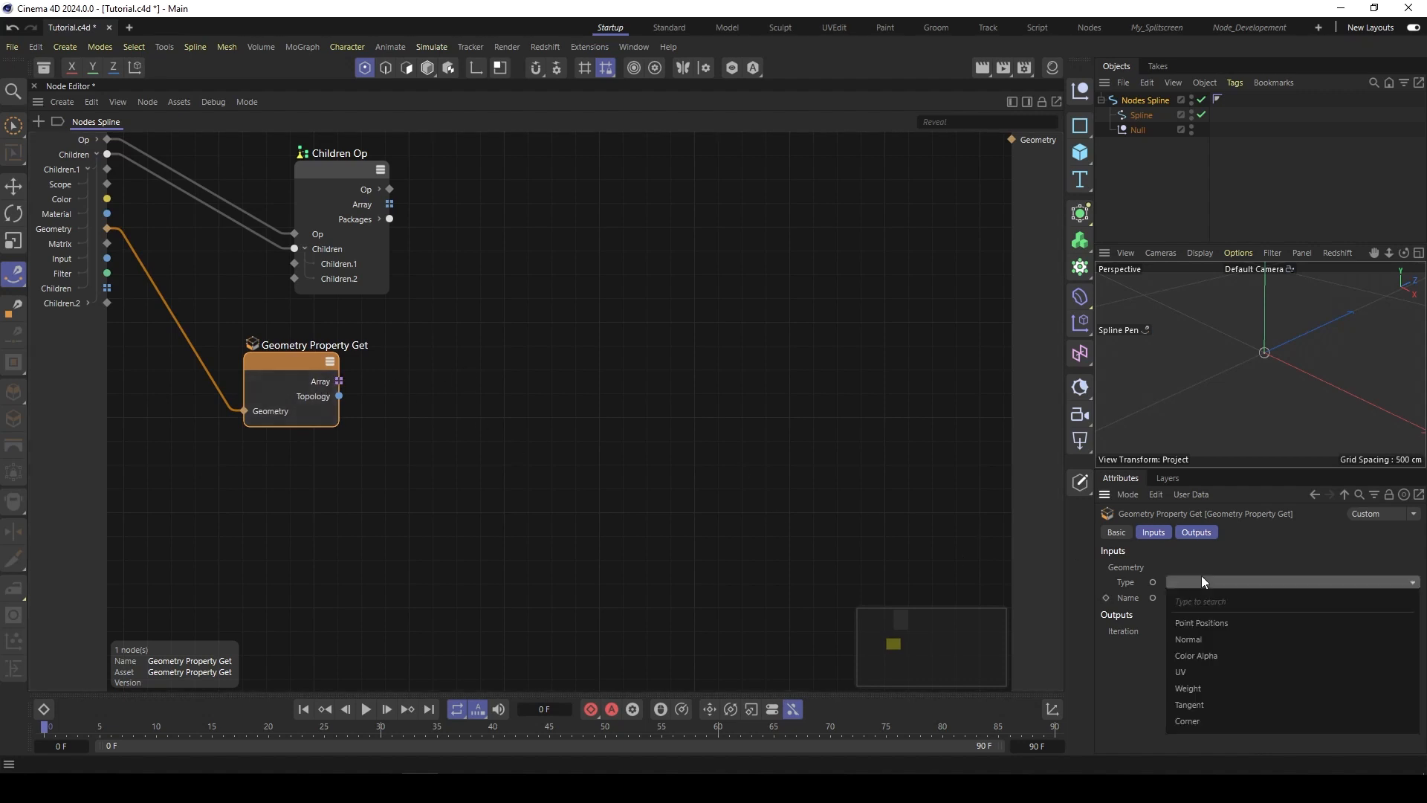
pyautogui.click(1209, 624)
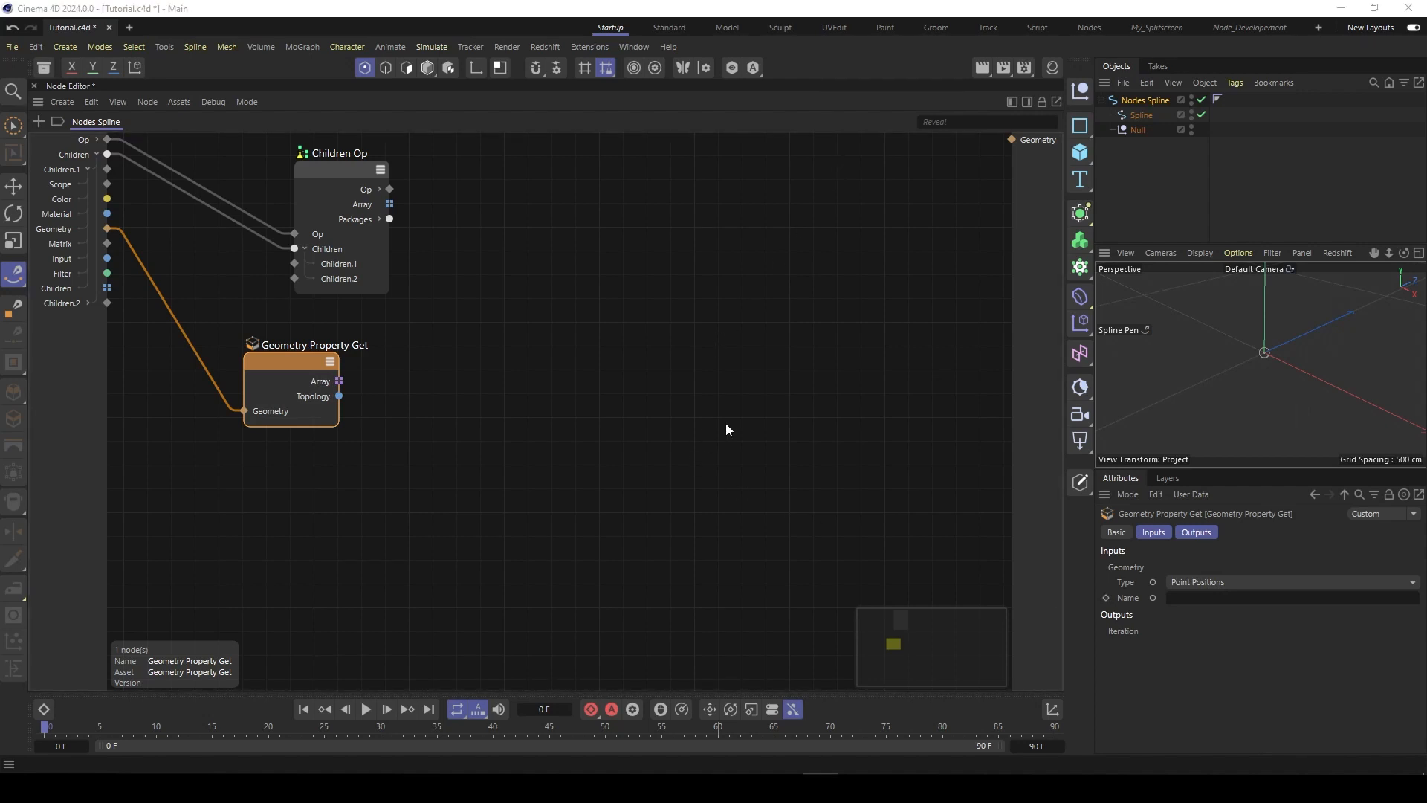
# Step: Bring the Null object into the graph as a Classic Object node, placed below the Geometry Property Get node
pyautogui.click(1127, 131)
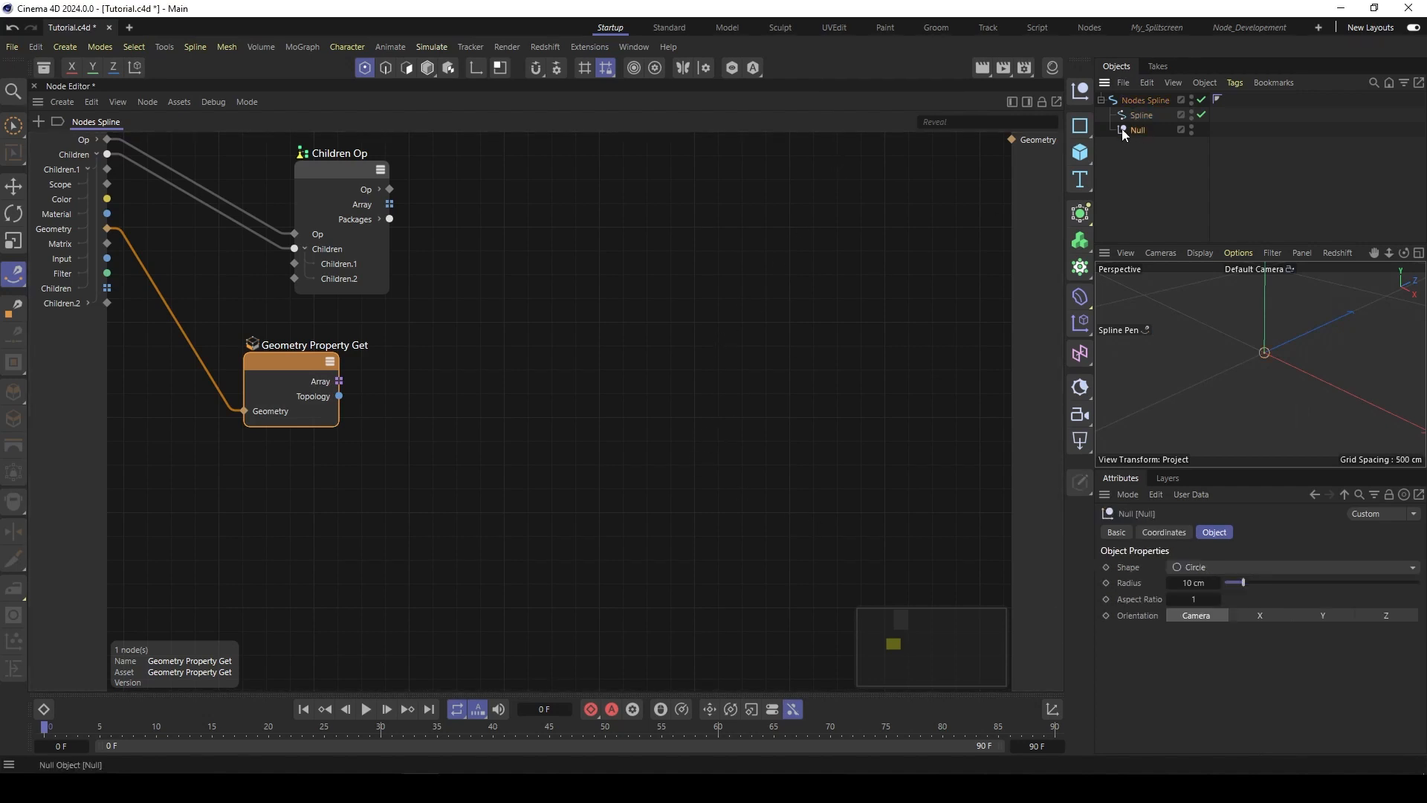
pyautogui.moveTo(1122, 128); pyautogui.dragTo(328, 494)
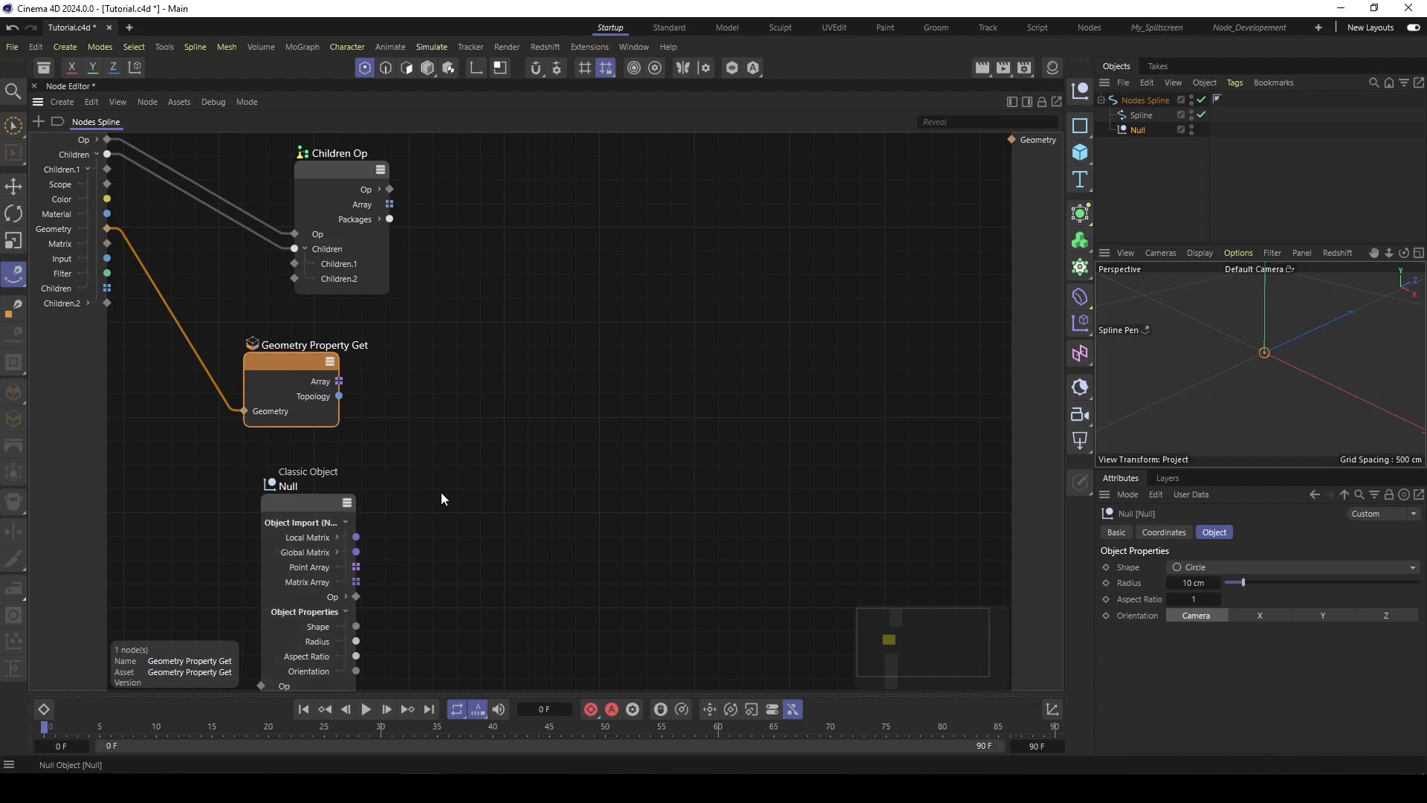
pyautogui.moveTo(441, 493); pyautogui.dragTo(527, 420, button='middle')
pyautogui.moveTo(388, 432)
pyautogui.mouseDown()
pyautogui.moveTo(361, 423)
pyautogui.moveTo(381, 413)
pyautogui.mouseUp()
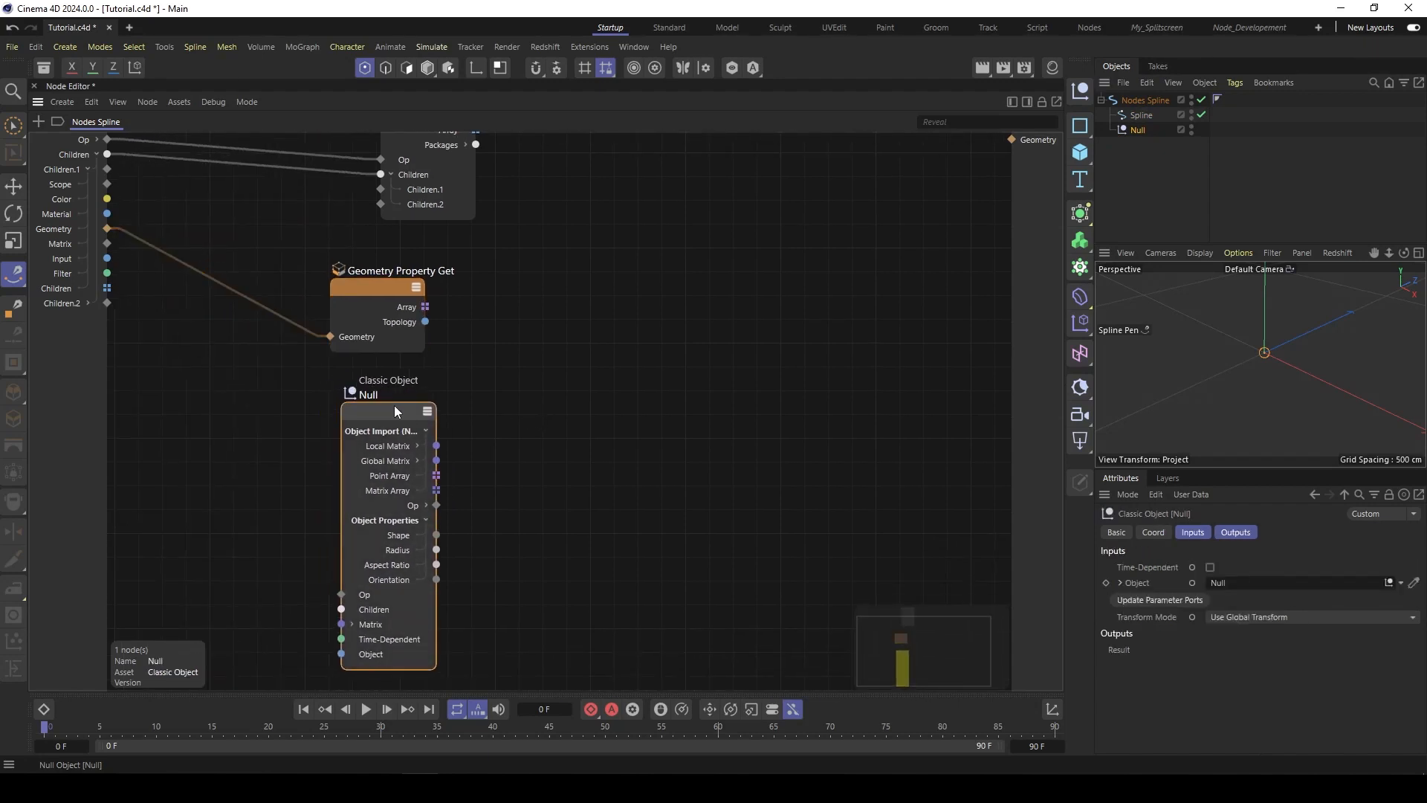
pyautogui.moveTo(379, 406); pyautogui.dragTo(377, 402)
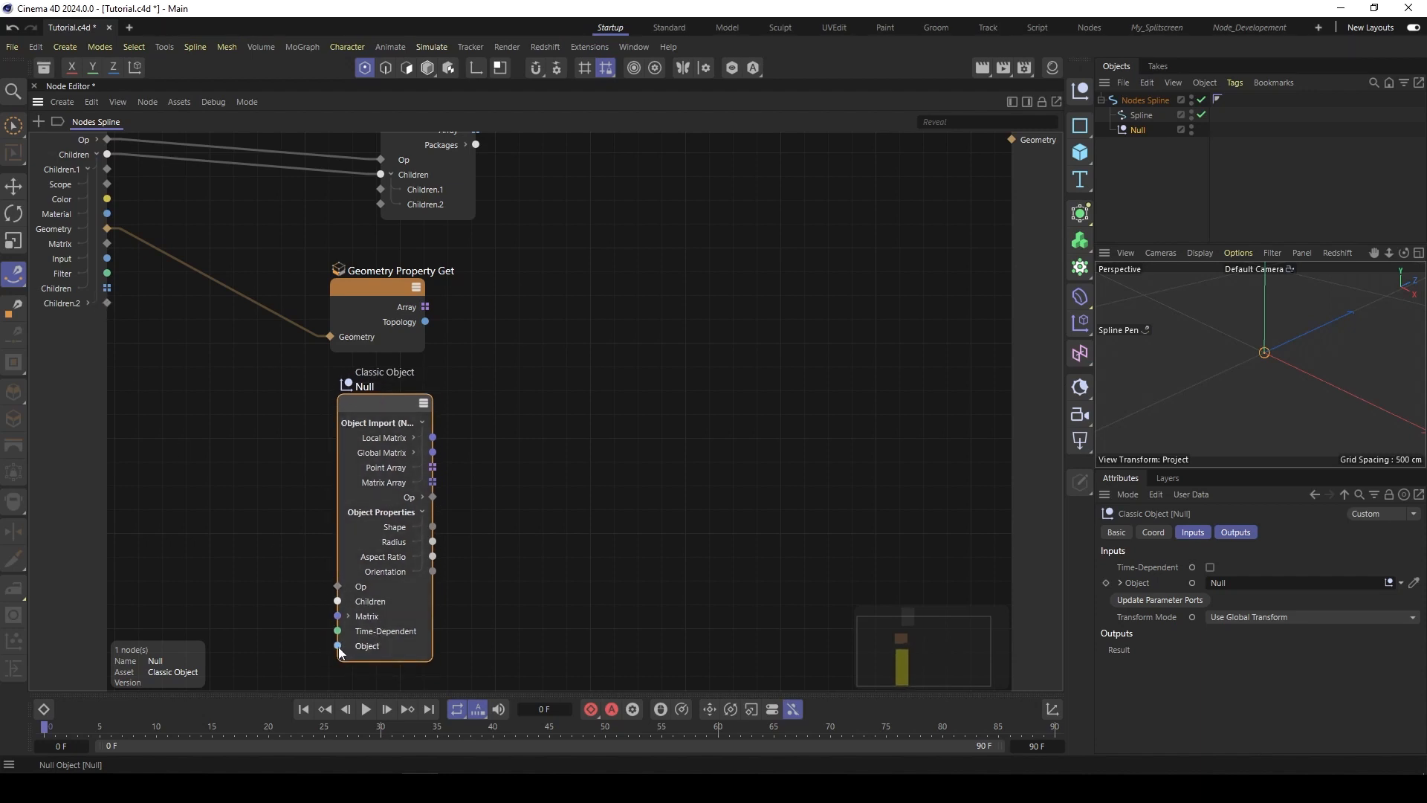
# Step: Expose the Null node's Object port as a new graph input and show the Nodes Spline's Inputs attributes
pyautogui.moveTo(338, 651); pyautogui.dragTo(79, 355)
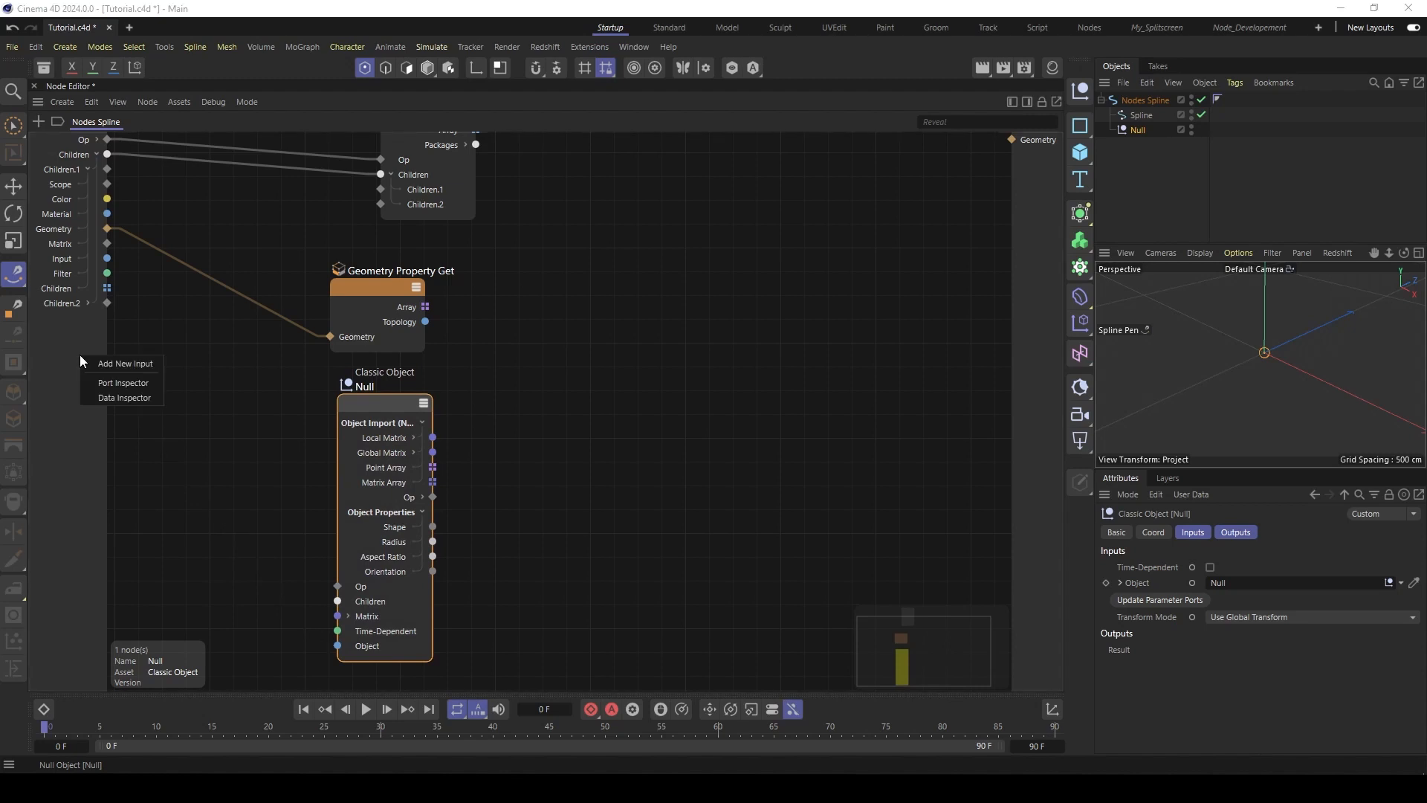
pyautogui.click(124, 363)
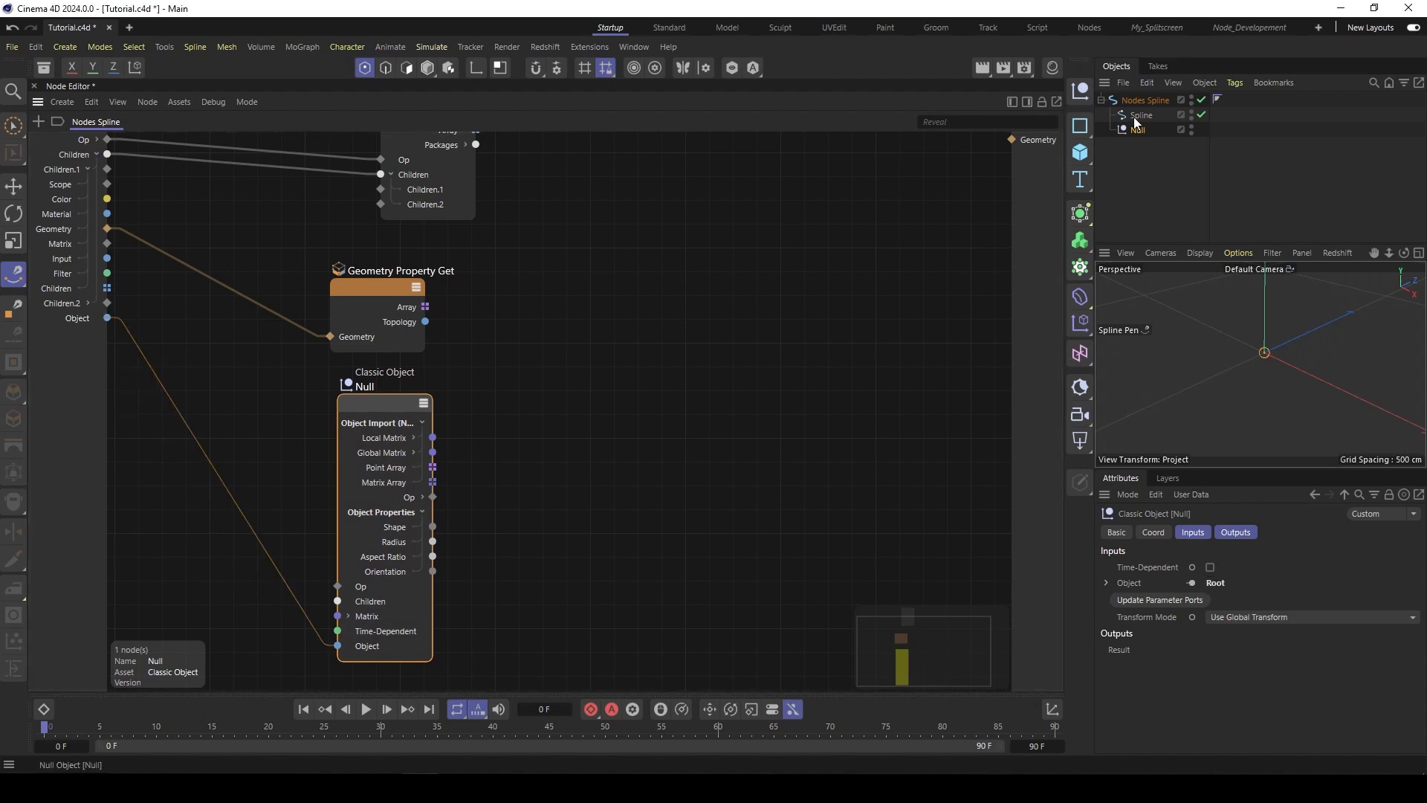
pyautogui.click(1117, 101)
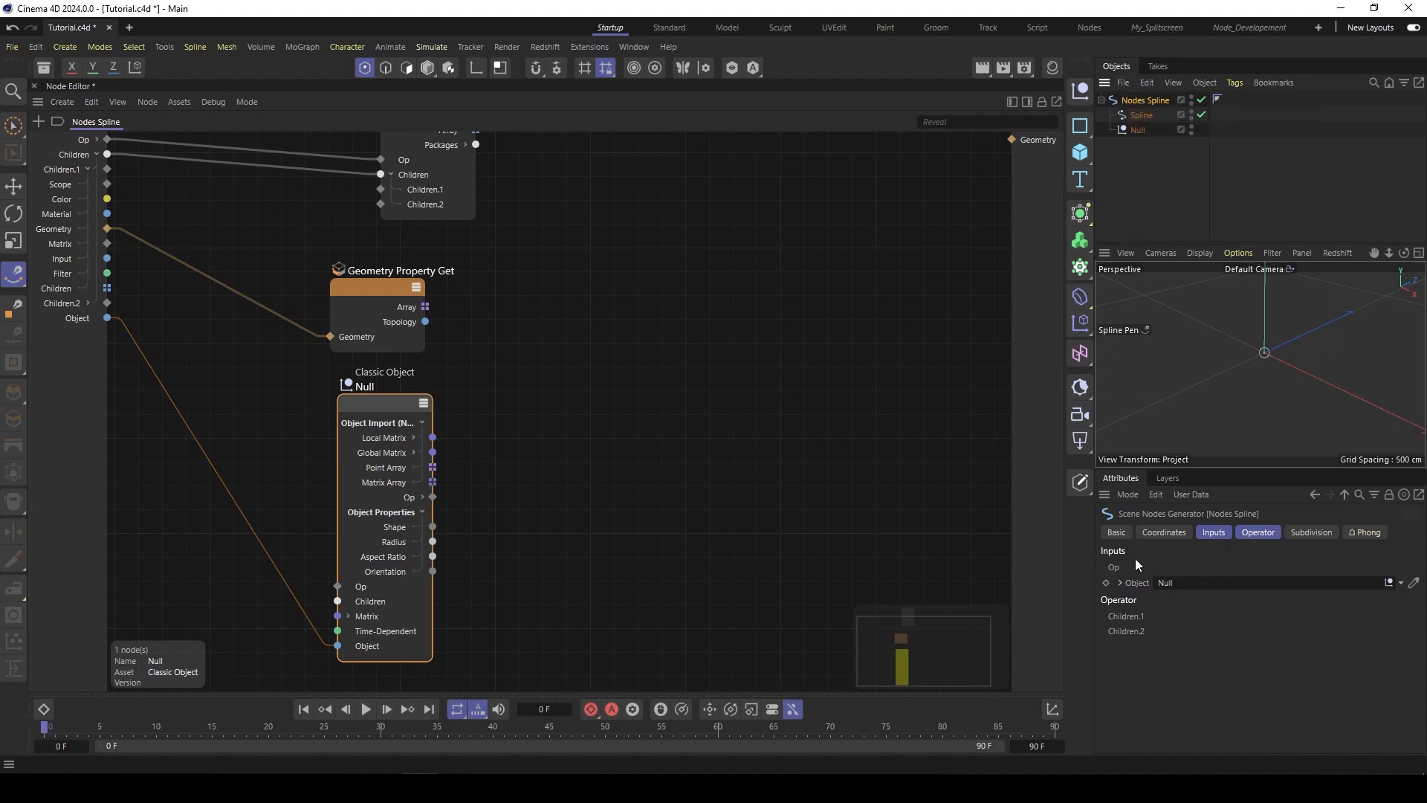
pyautogui.keyDown('shift'); pyautogui.click(1234, 533); pyautogui.keyUp('shift')
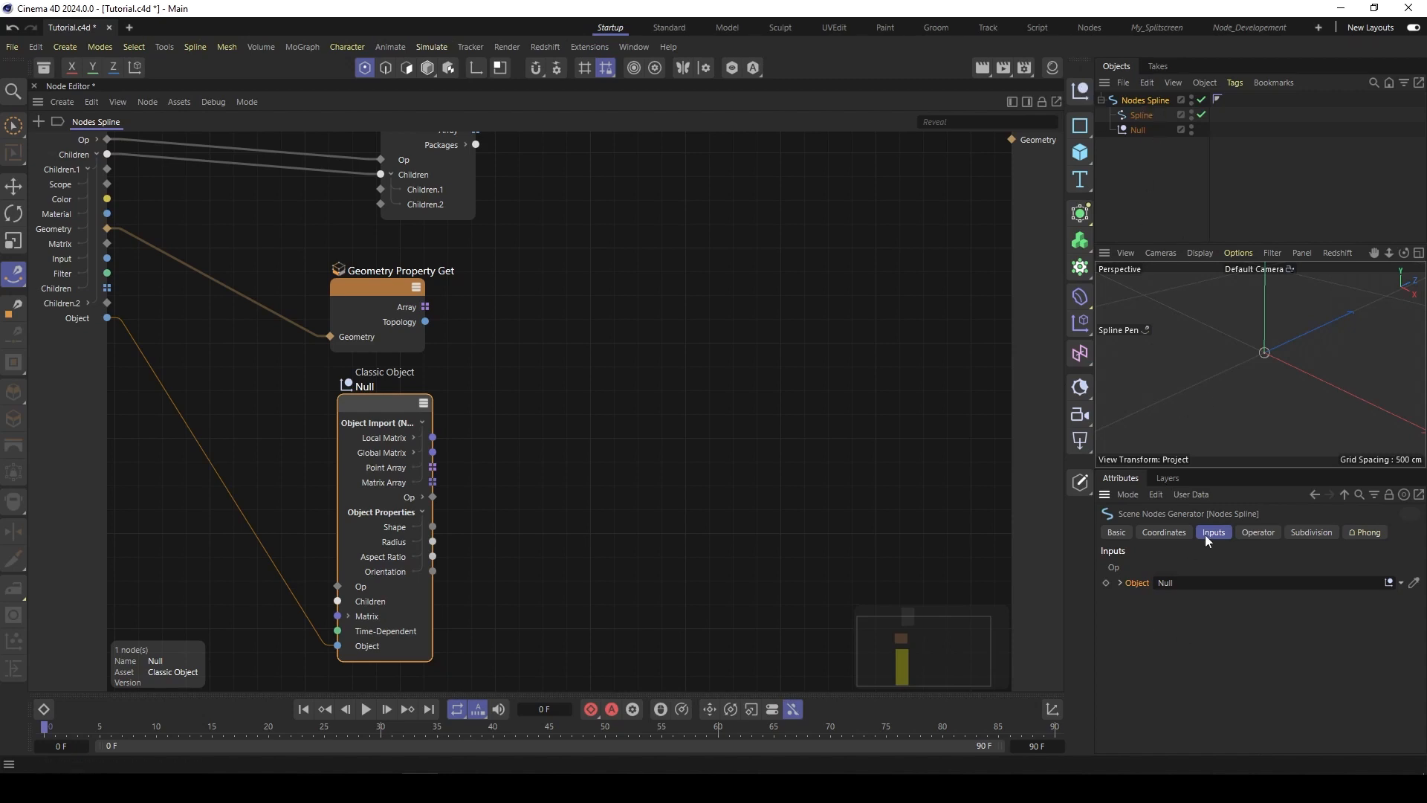
# Step: Rename the Null object in the hierarchy as Center Point
pyautogui.doubleClick(1137, 130)
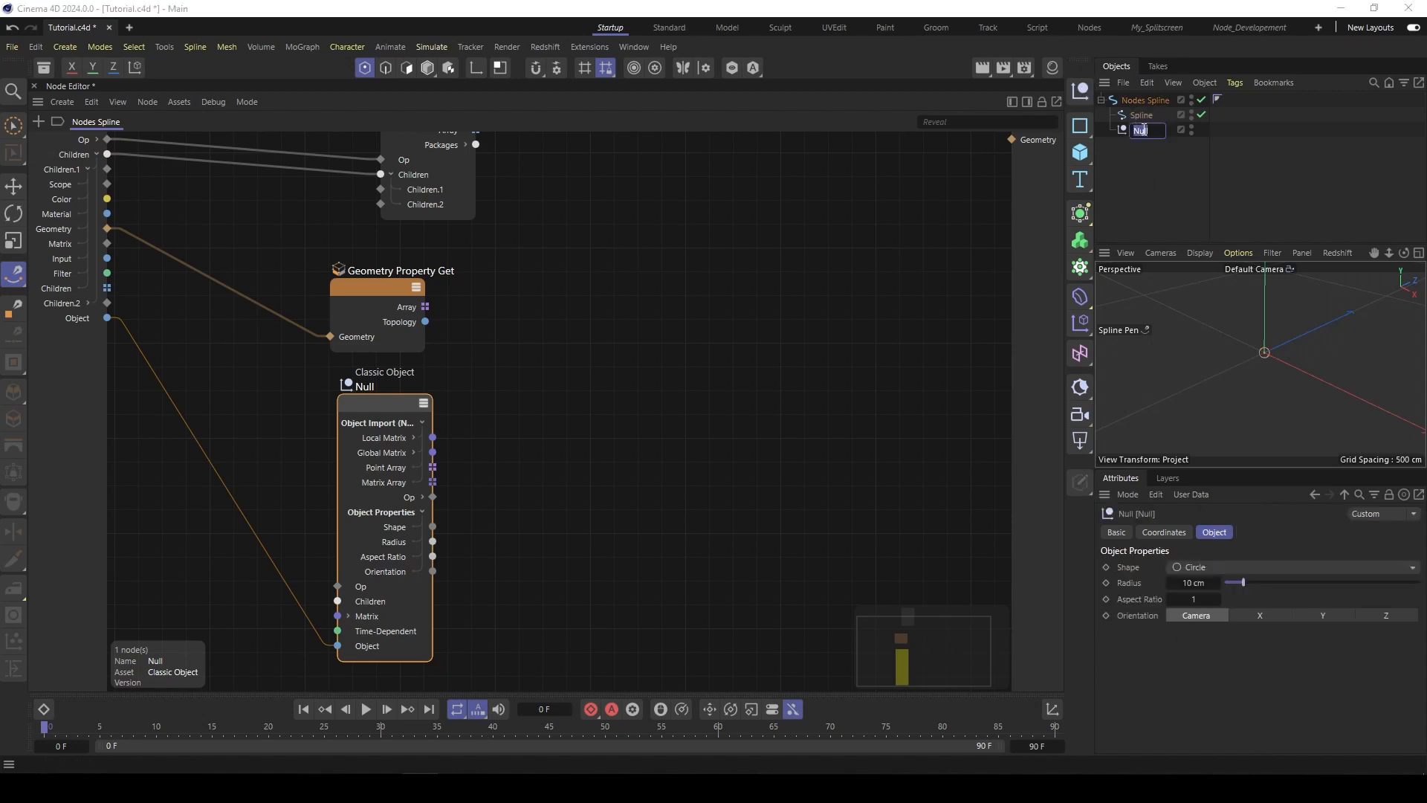
pyautogui.write('Cen')
pyautogui.write('tr Point')
pyautogui.click(1143, 179)
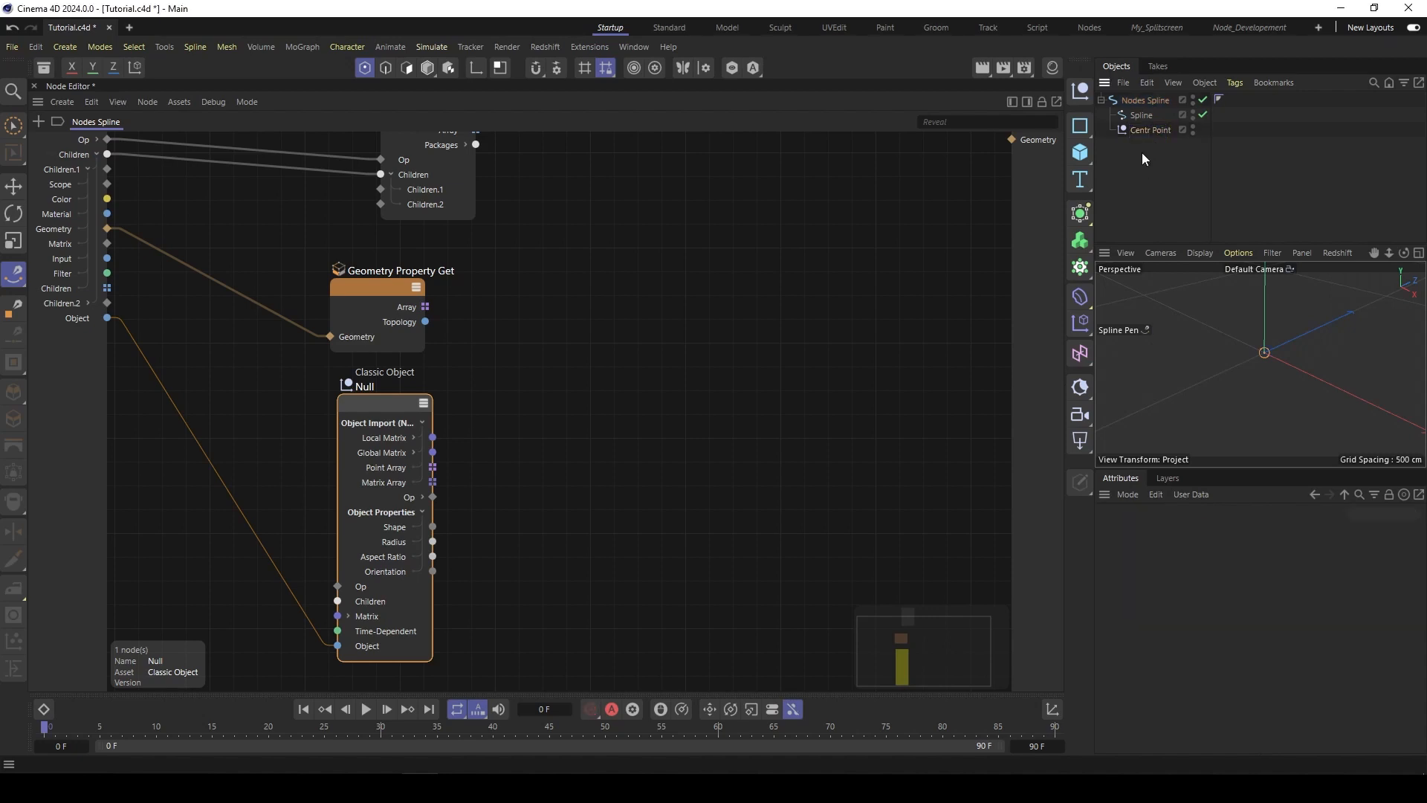
pyautogui.doubleClick(1151, 131)
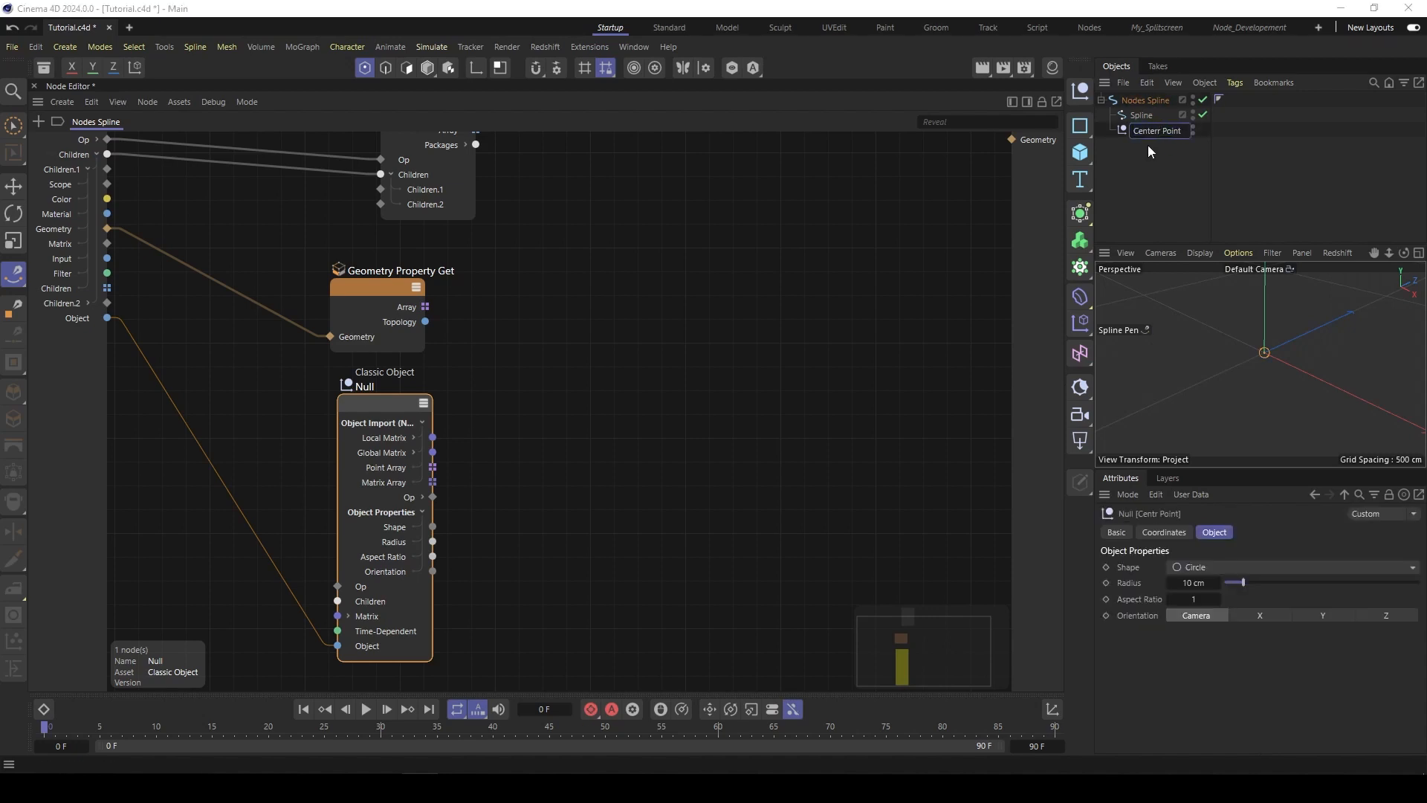
pyautogui.write('e')
pyautogui.click(1167, 185)
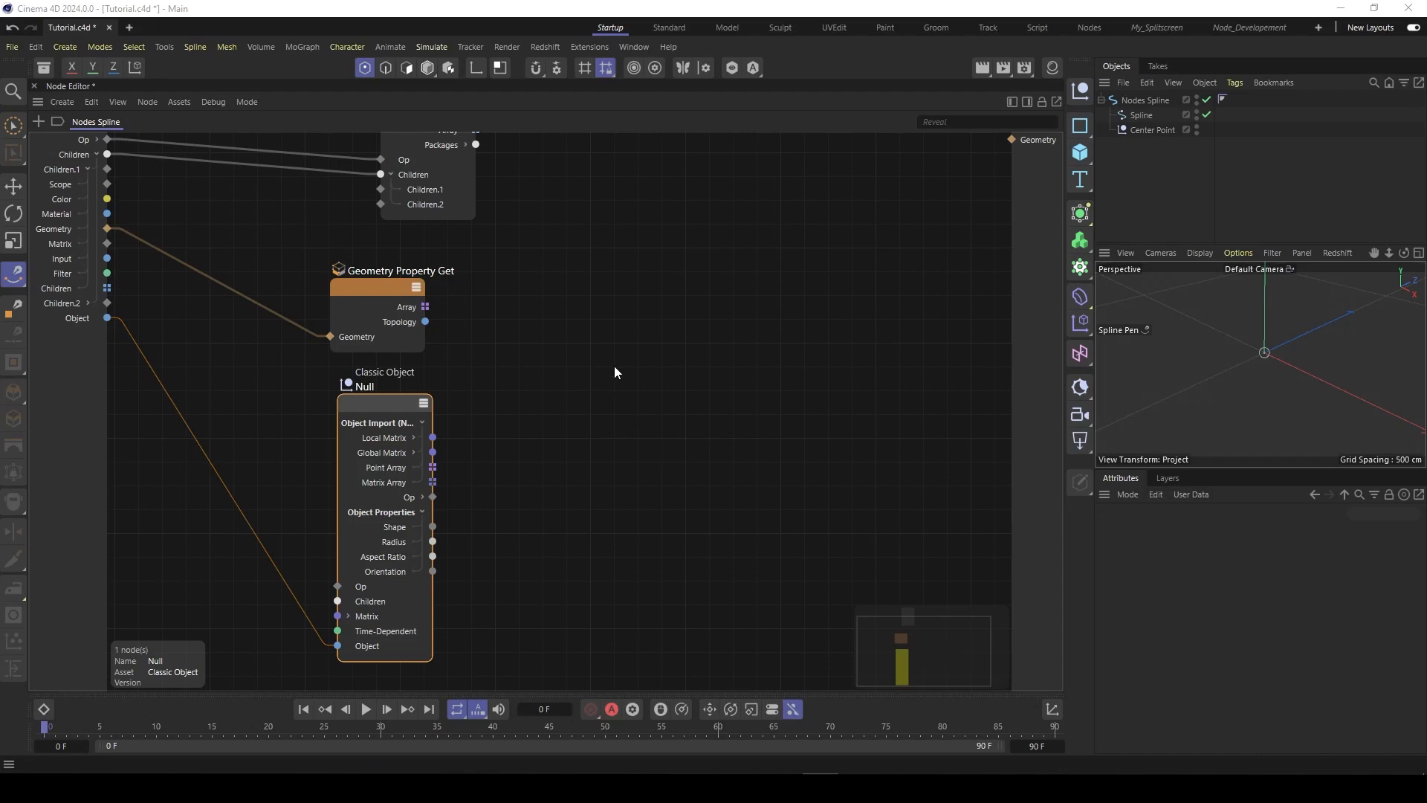
# Step: Switch to the tutorial slides in Adobe Acrobat to examine the single-thread diagram, and return to Cinema 4D
pyautogui.hotkey('alt', 'Tab')
pyautogui.click(948, 414)
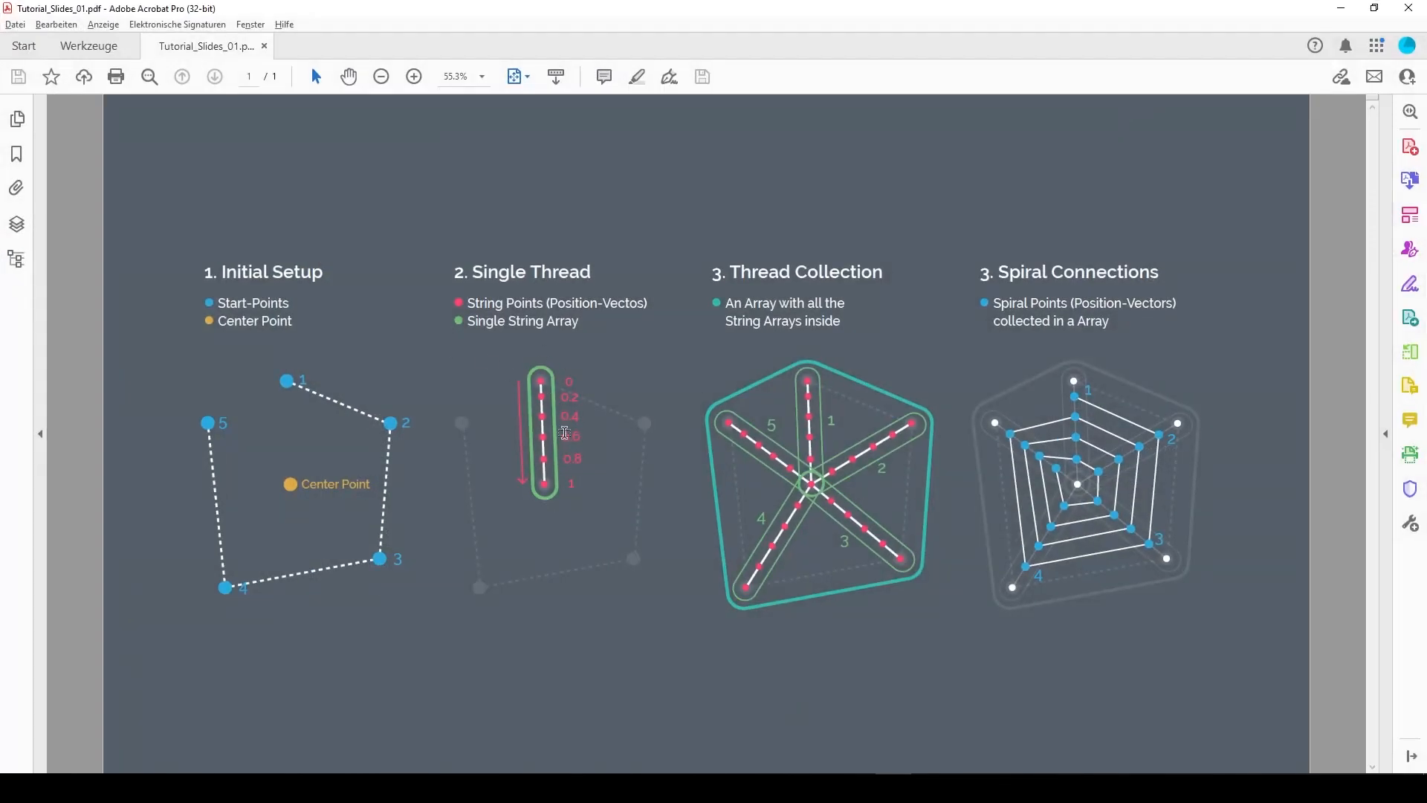
pyautogui.hotkey('alt', 'Tab')
pyautogui.click(1098, 414)
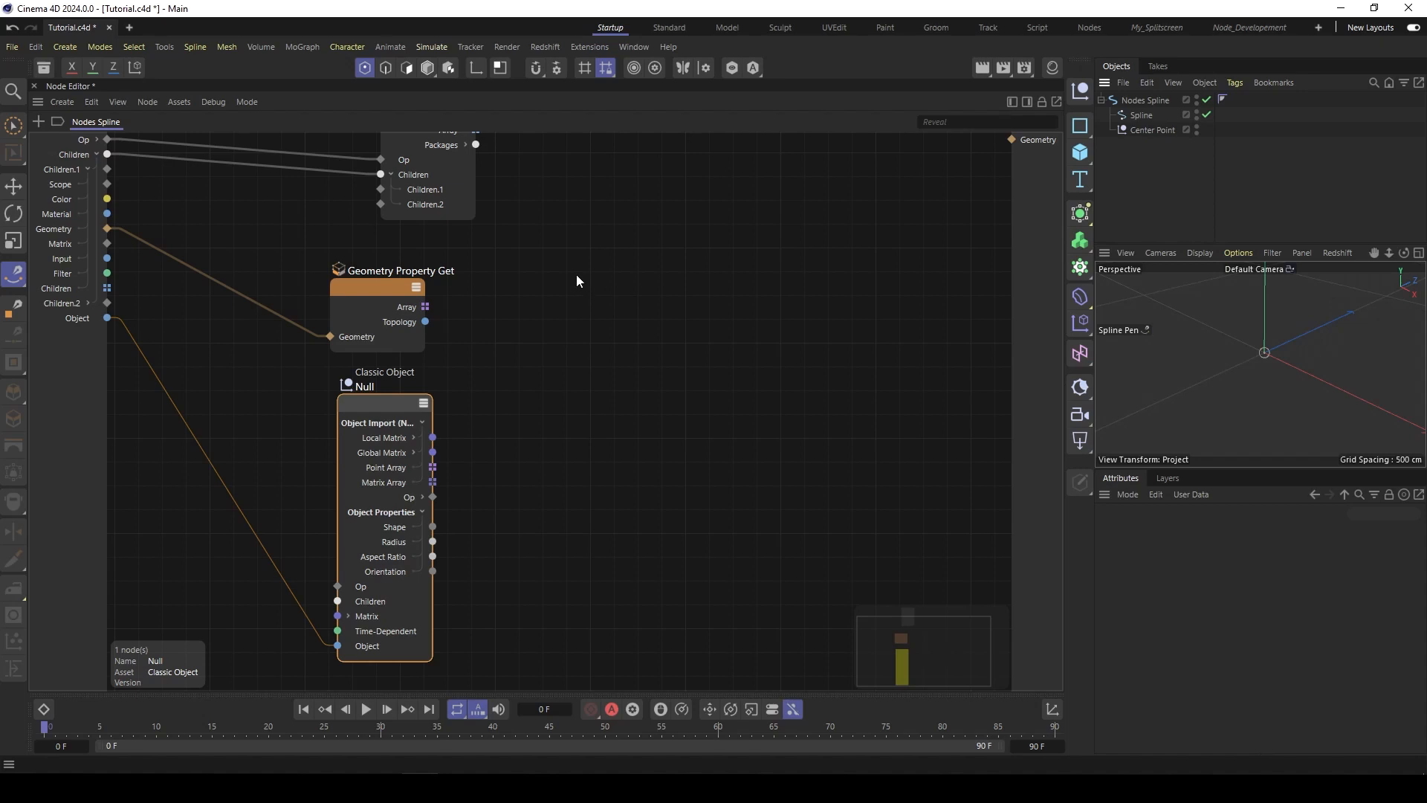
# Step: Add a Range node beside the Null node and set its End value to 5
pyautogui.doubleClick(557, 324)
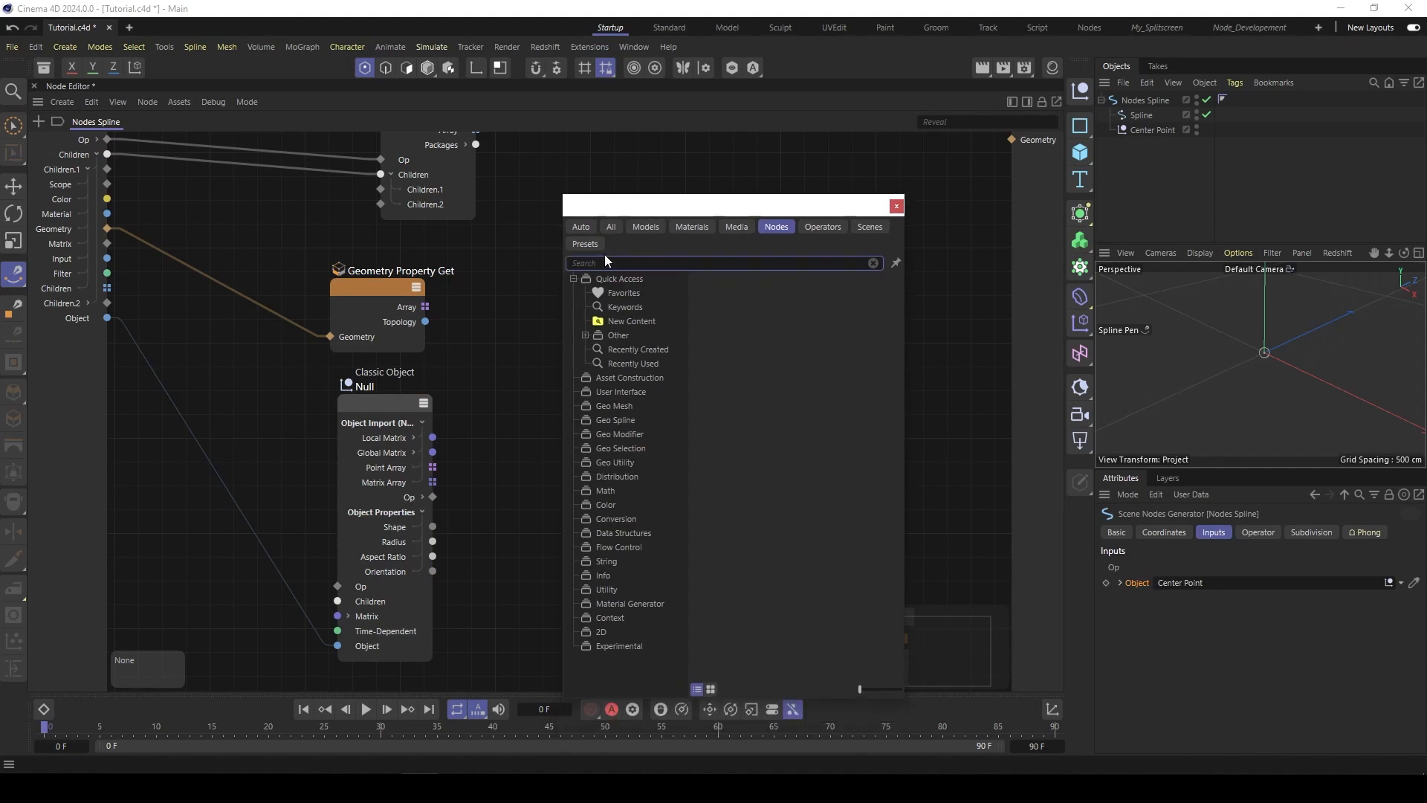
pyautogui.write('rang')
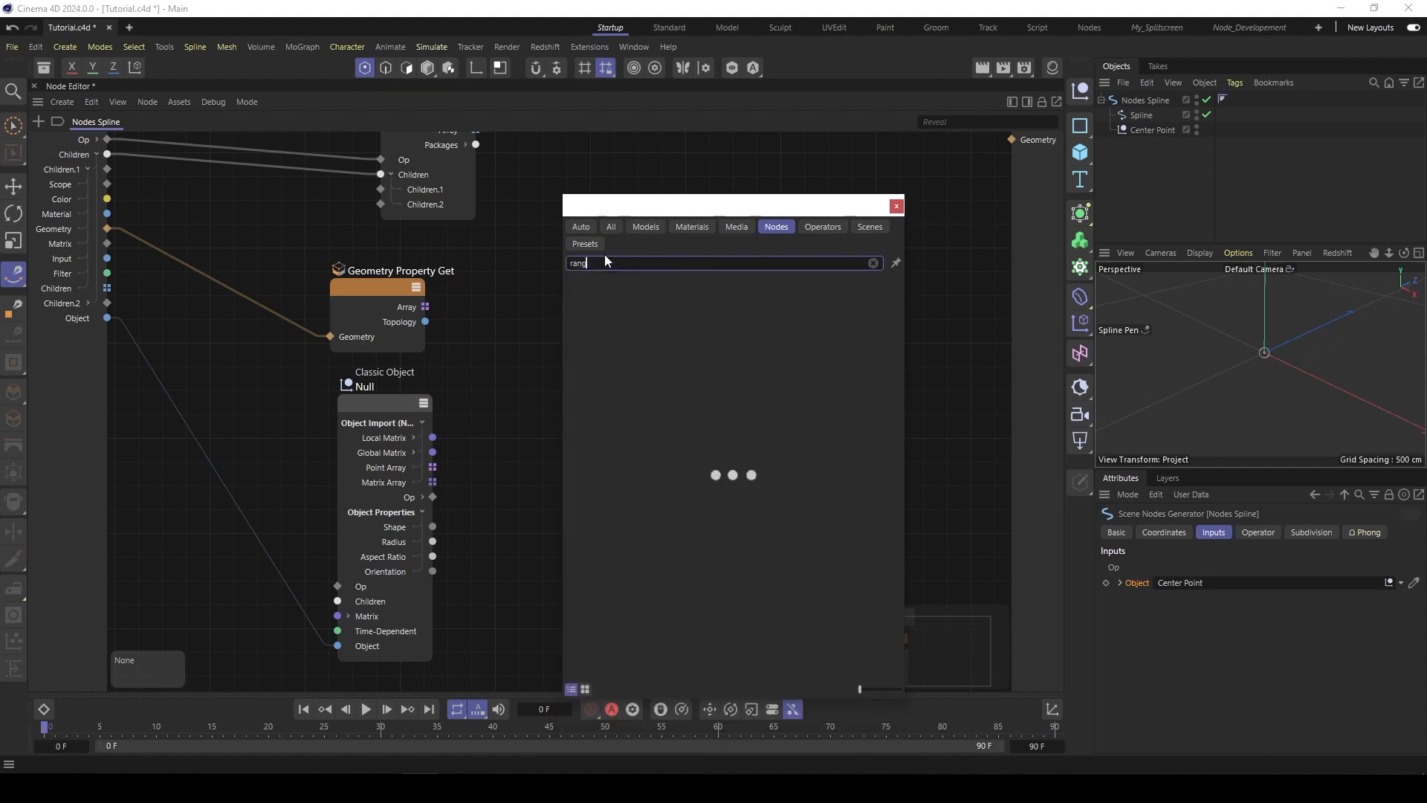
pyautogui.doubleClick(618, 294)
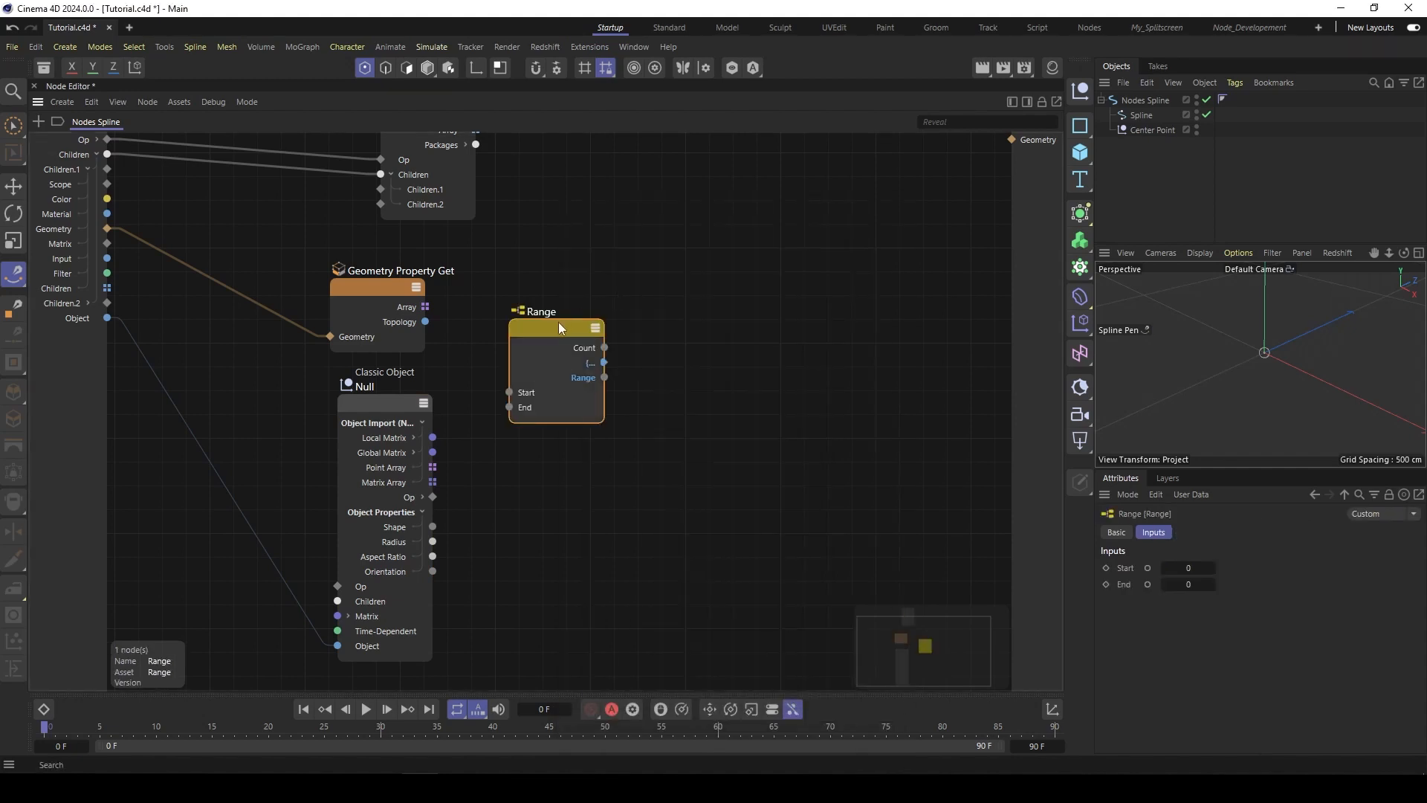
pyautogui.click(524, 449)
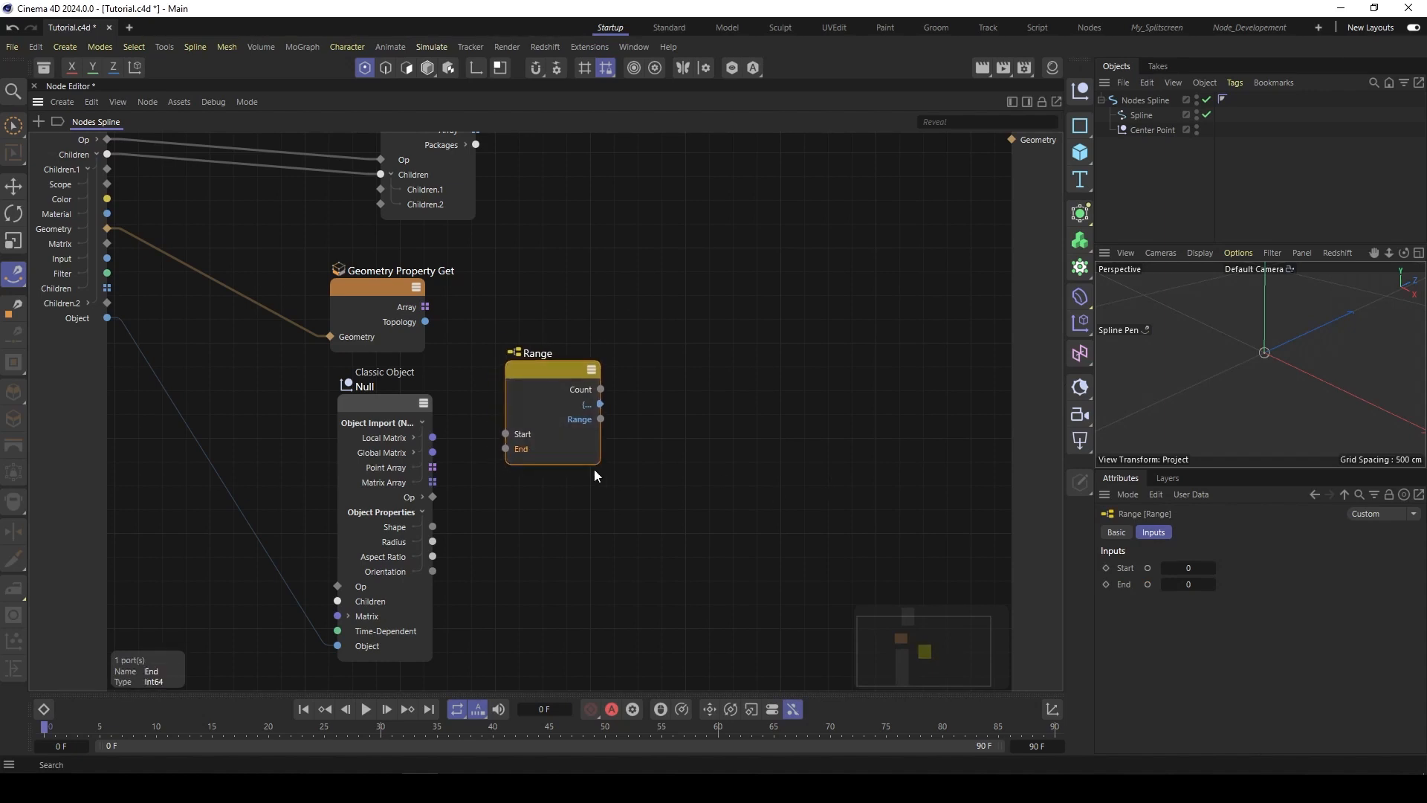
pyautogui.click(1186, 585)
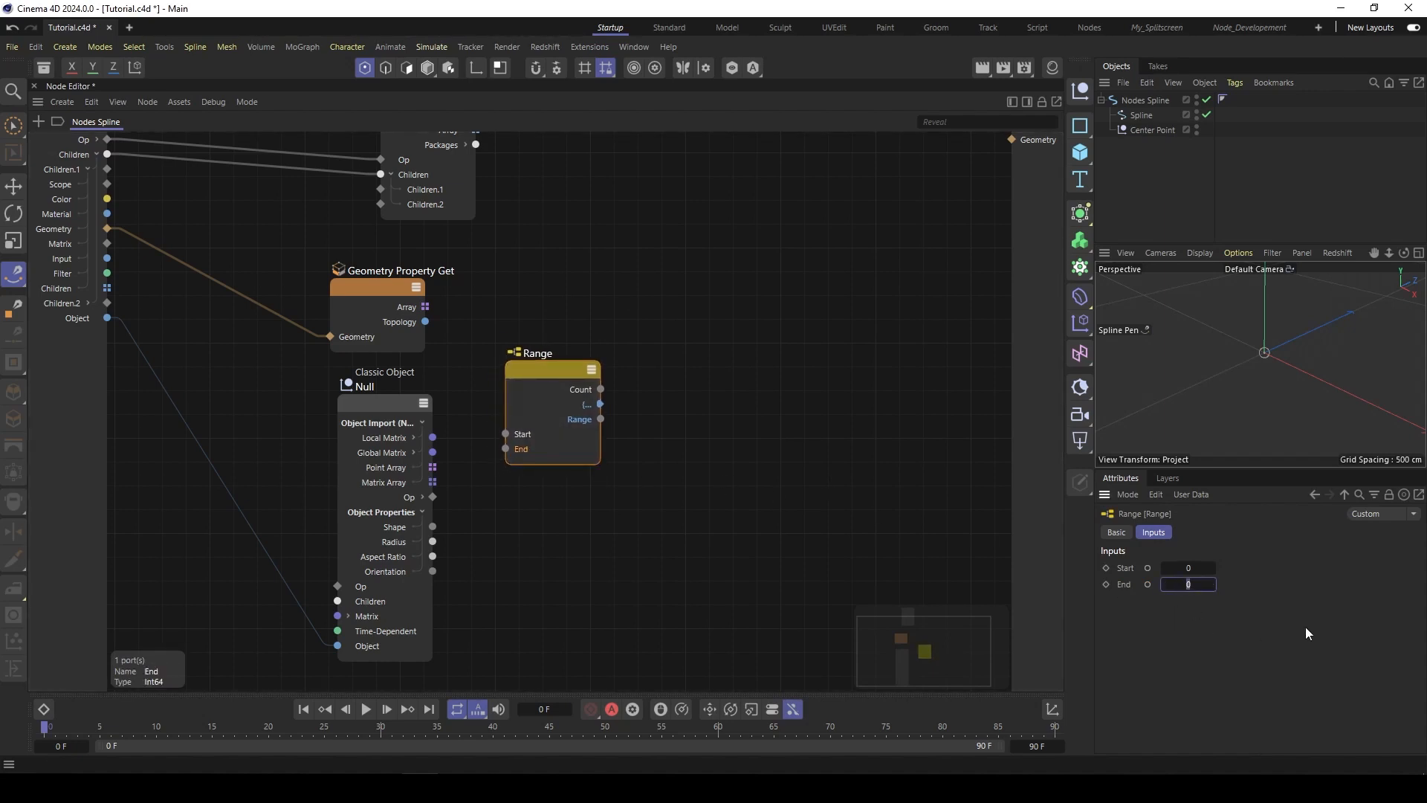
pyautogui.write('5')
pyautogui.press('Return')
# Step: Expose the Range node's End port as a new graph input named Loop Count
pyautogui.moveTo(521, 367); pyautogui.dragTo(520, 407)
pyautogui.moveTo(505, 489); pyautogui.dragTo(77, 345)
pyautogui.click(149, 380)
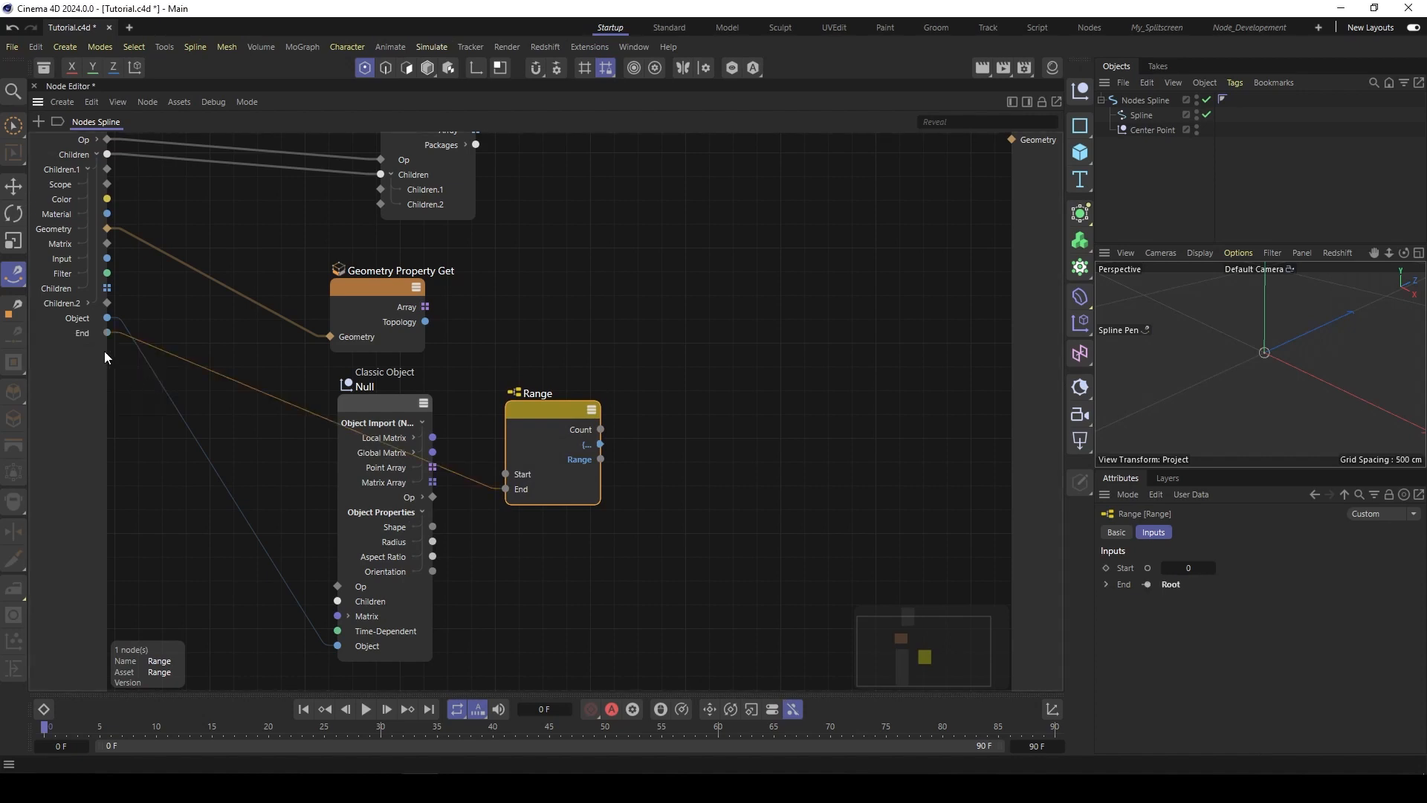
pyautogui.doubleClick(87, 332)
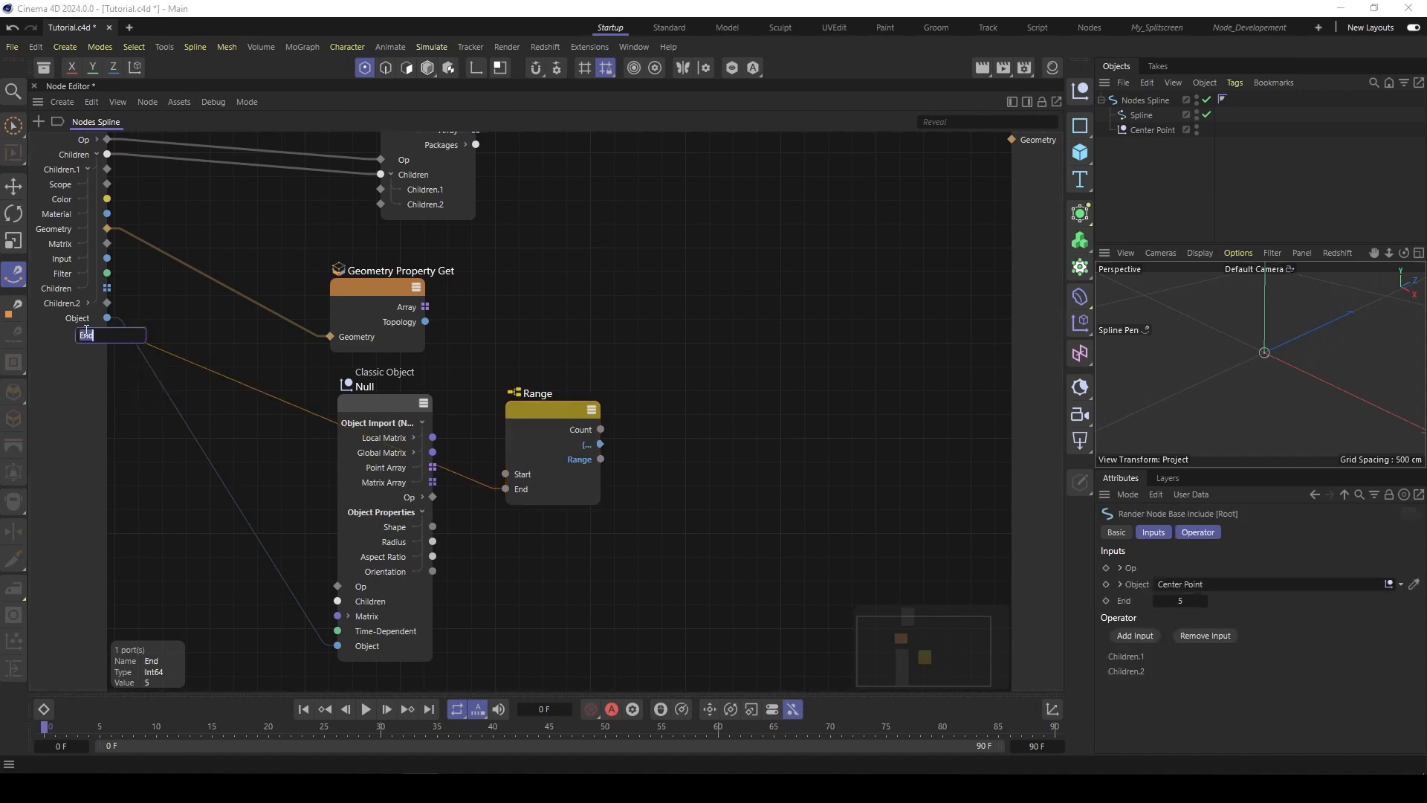
pyautogui.press('BackSpace')
pyautogui.write('Loop Count')
pyautogui.press('Return')
pyautogui.moveTo(522, 416); pyautogui.dragTo(519, 449)
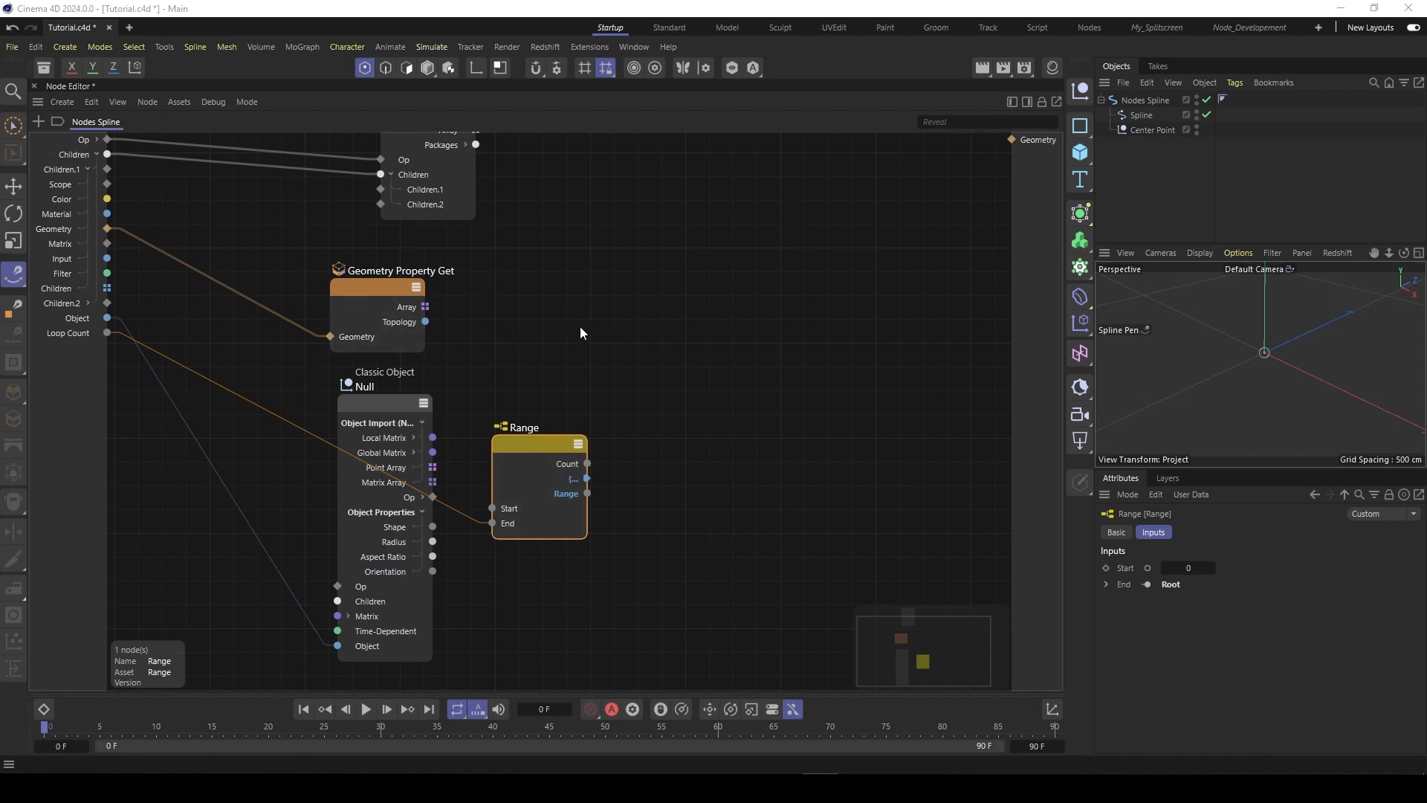
# Step: Add a Get Element node above the Range node and feed it the Geometry Property Get node's Array output
pyautogui.doubleClick(552, 314)
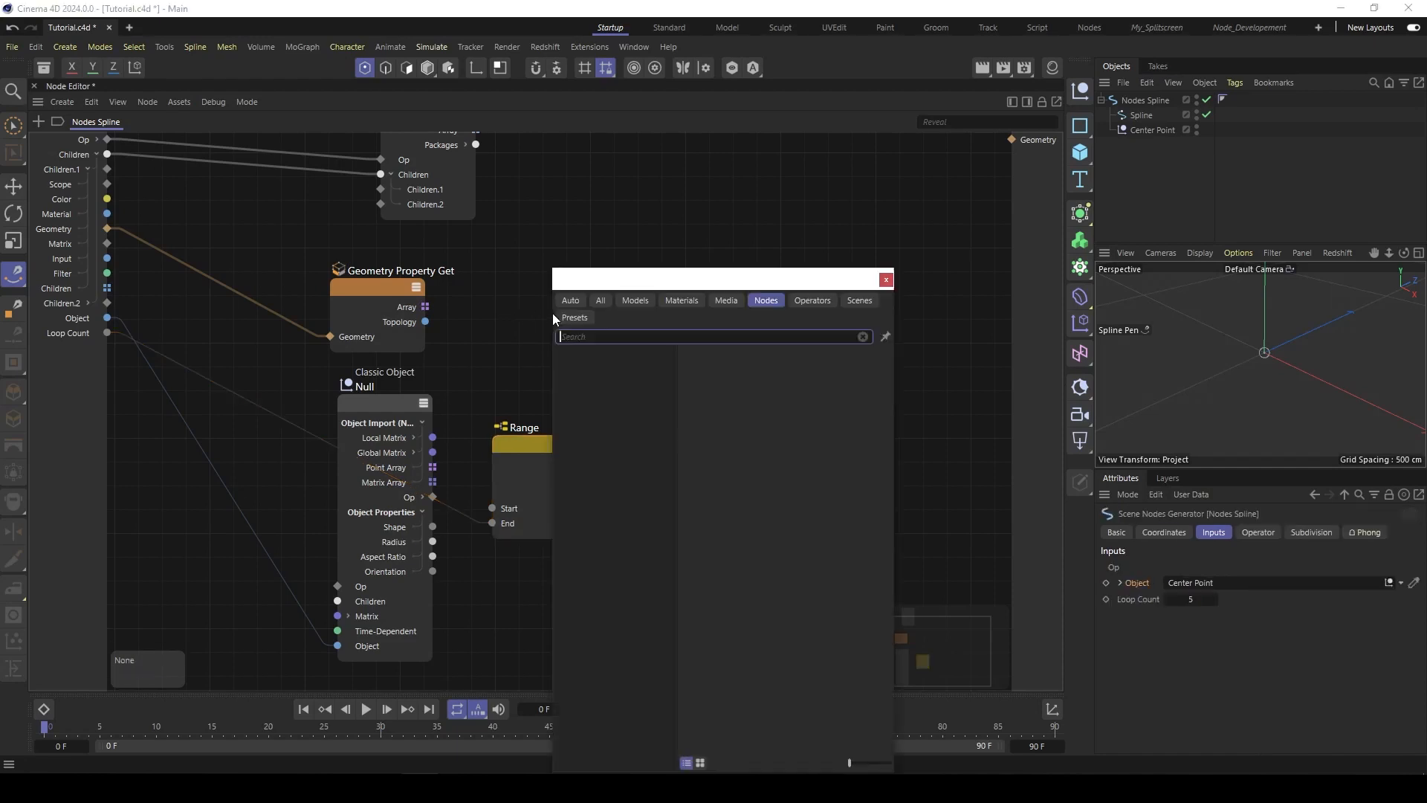
pyautogui.write('get el')
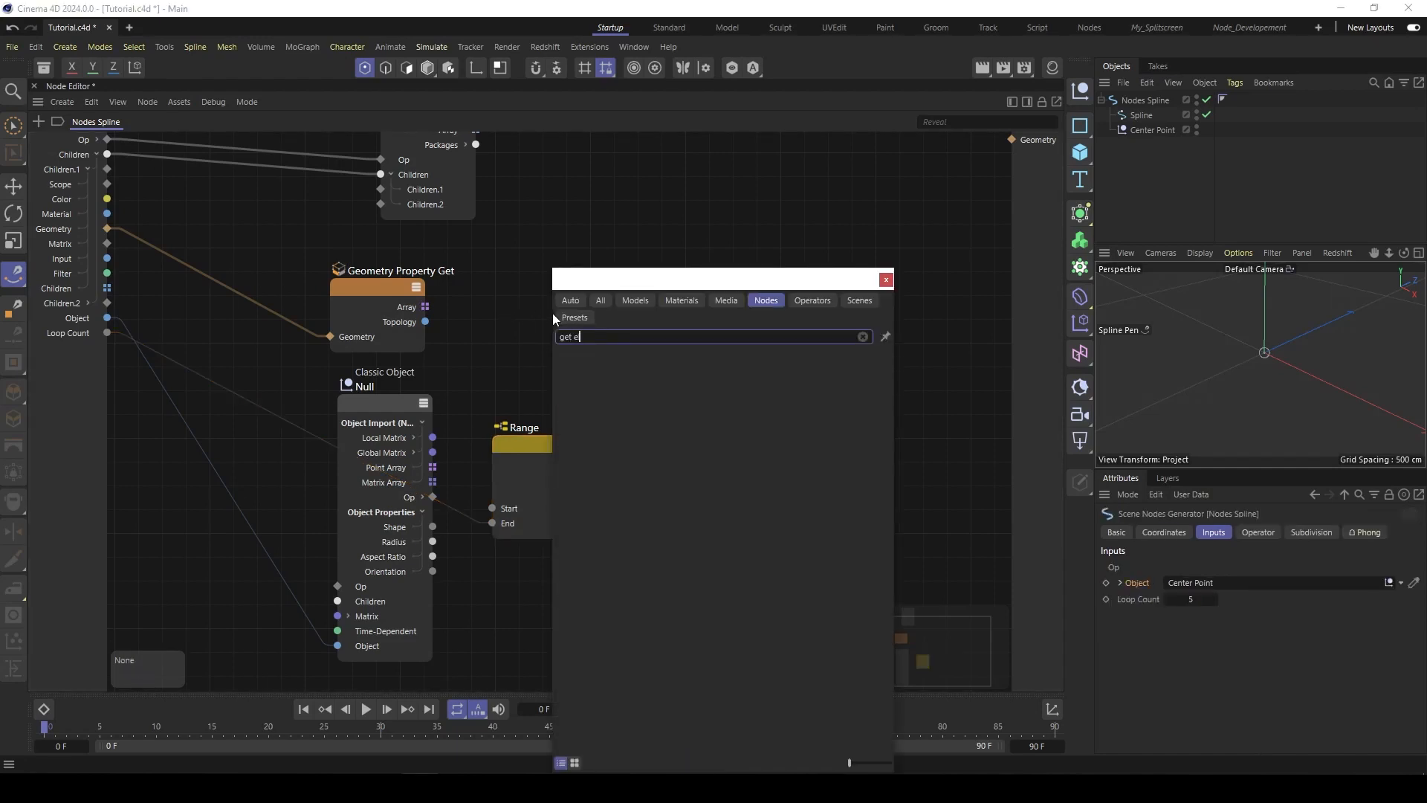
pyautogui.doubleClick(595, 403)
pyautogui.moveTo(560, 354); pyautogui.dragTo(559, 330)
pyautogui.moveTo(425, 306); pyautogui.dragTo(528, 293)
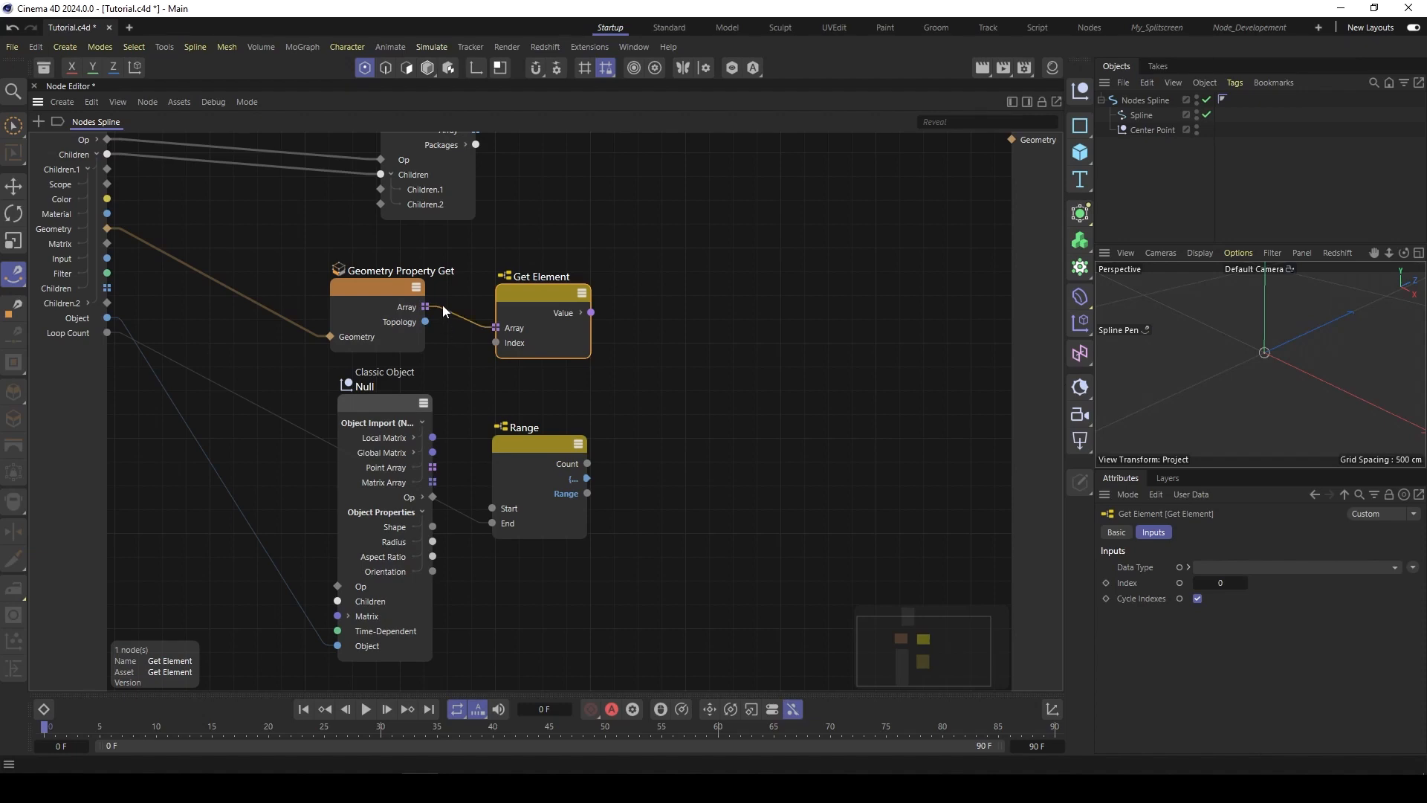
pyautogui.click(542, 426)
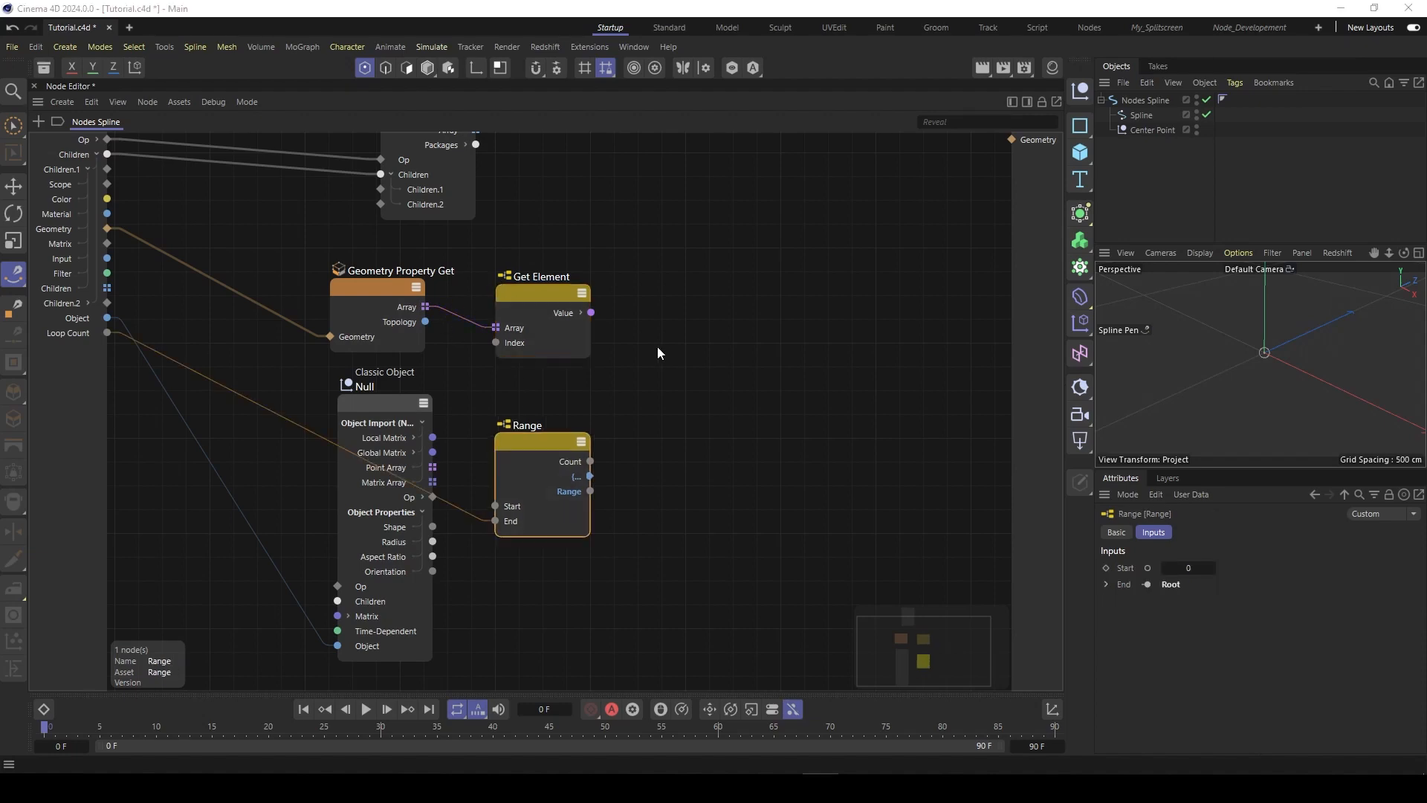
# Step: Switch to the tutorial slides in Adobe Acrobat to examine the thread running to the center point, and return to Cinema 4D
pyautogui.hotkey('alt', 'Tab')
pyautogui.click(949, 408)
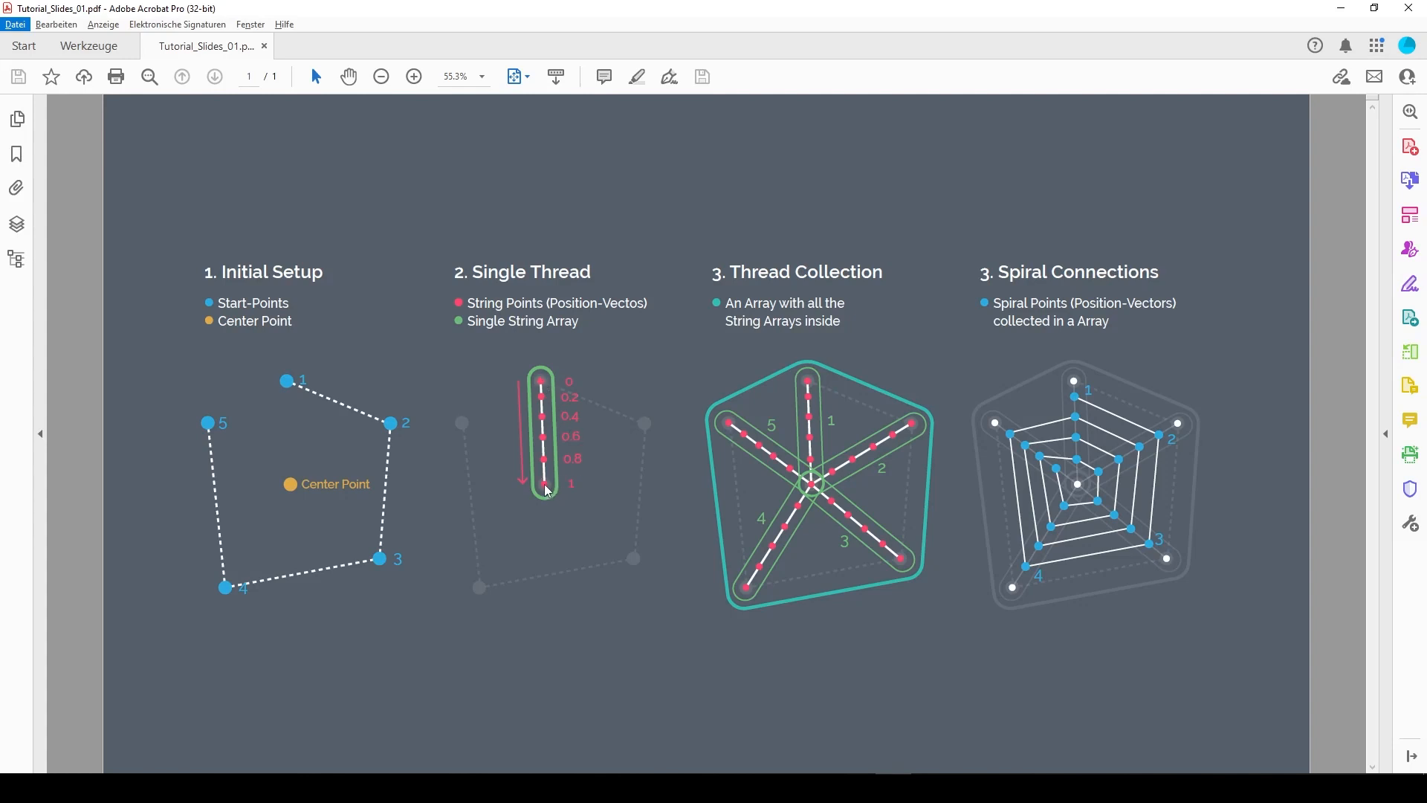
pyautogui.hotkey('alt', 'Tab')
pyautogui.hotkey('alt', 'Tab')
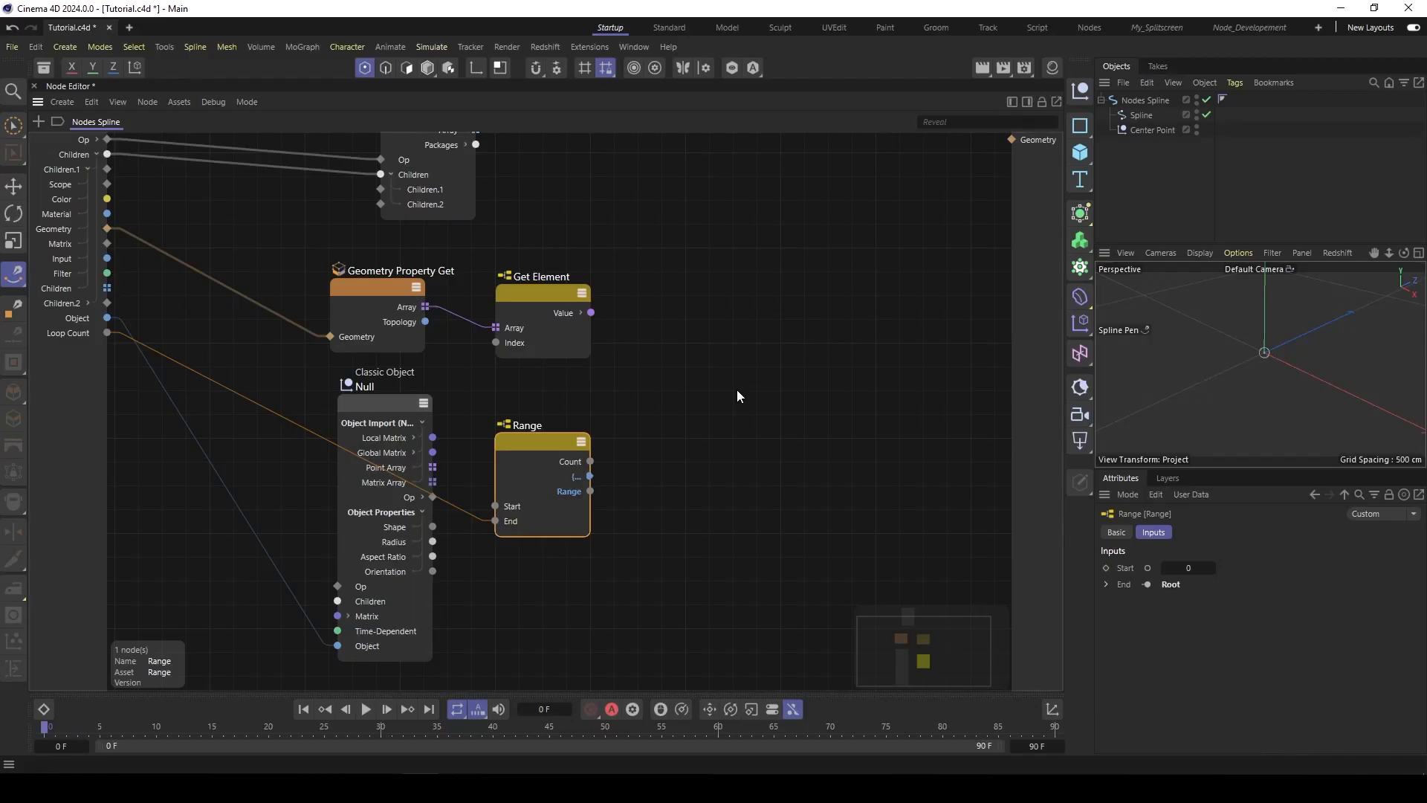
# Step: Add an Arithmetic Subtract node between and beyond the Get Element and Range nodes, with its data type set to Vector
pyautogui.doubleClick(677, 332)
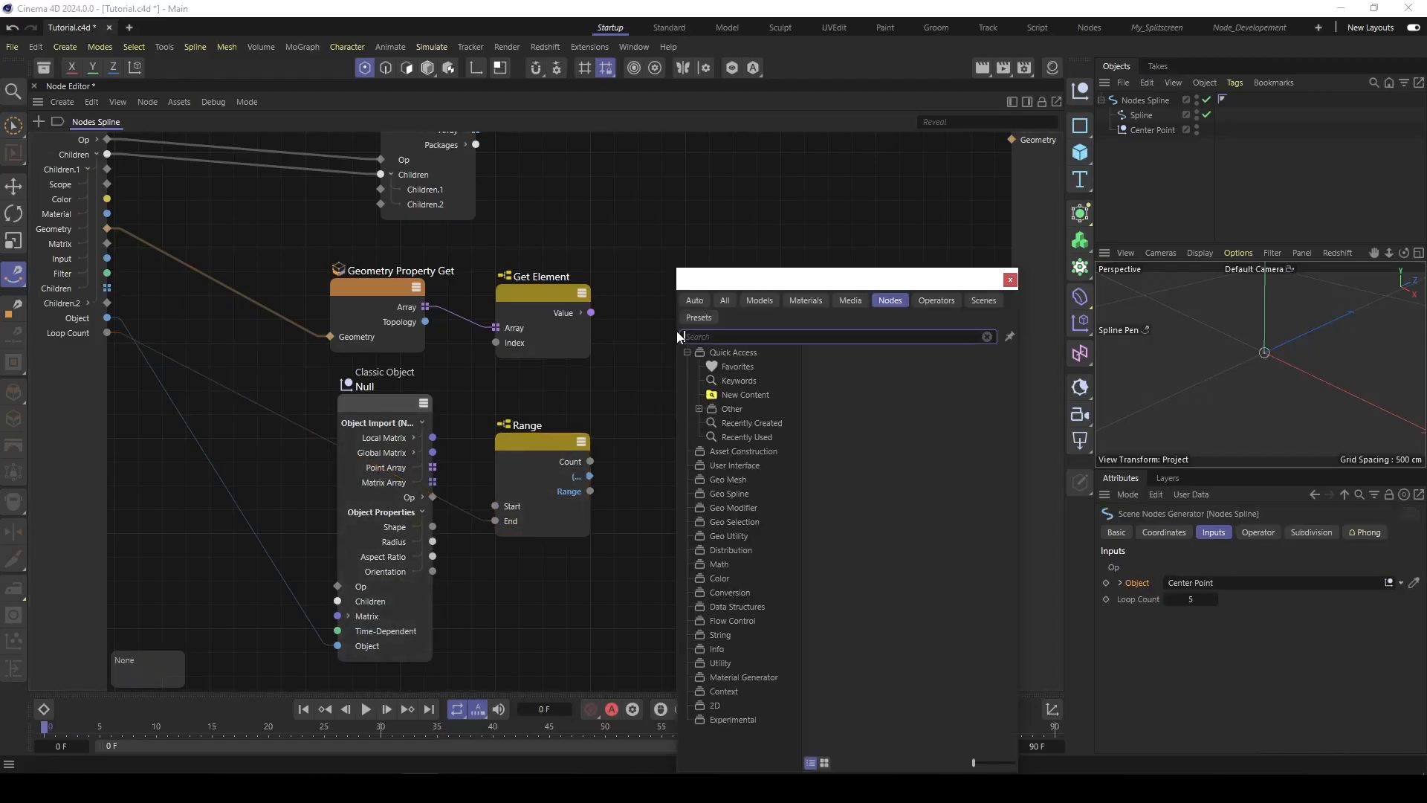
pyautogui.write('subt')
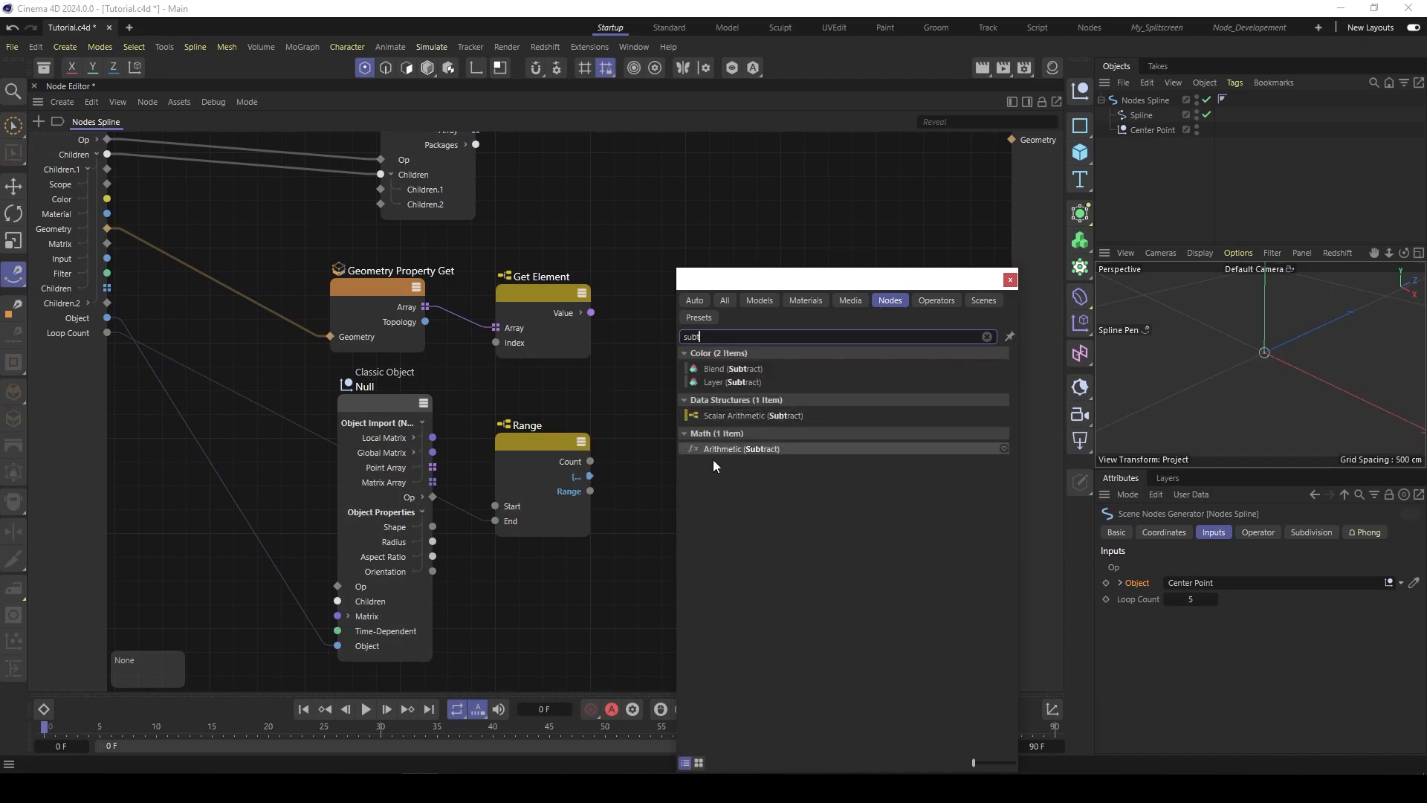
pyautogui.doubleClick(747, 449)
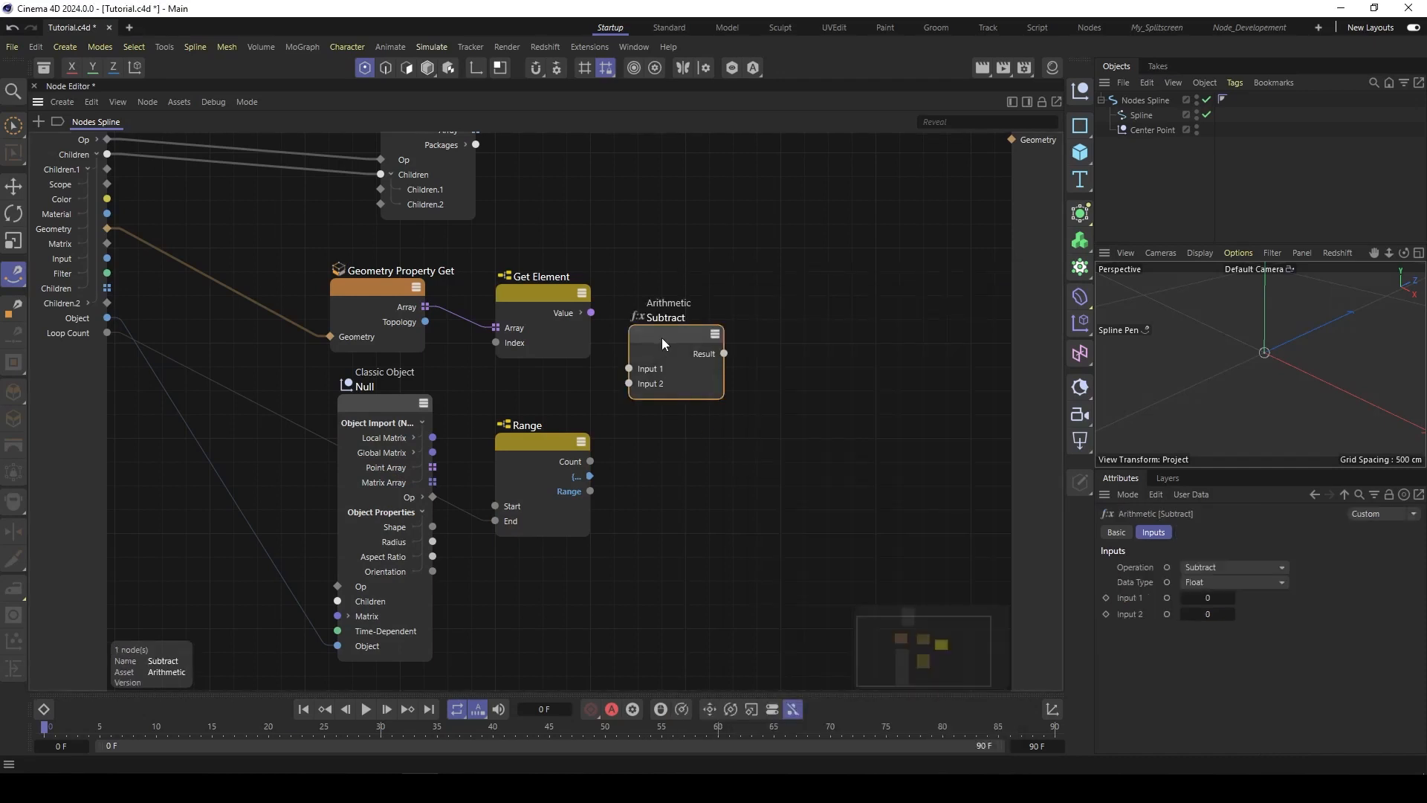
pyautogui.click(1234, 582)
pyautogui.click(1200, 704)
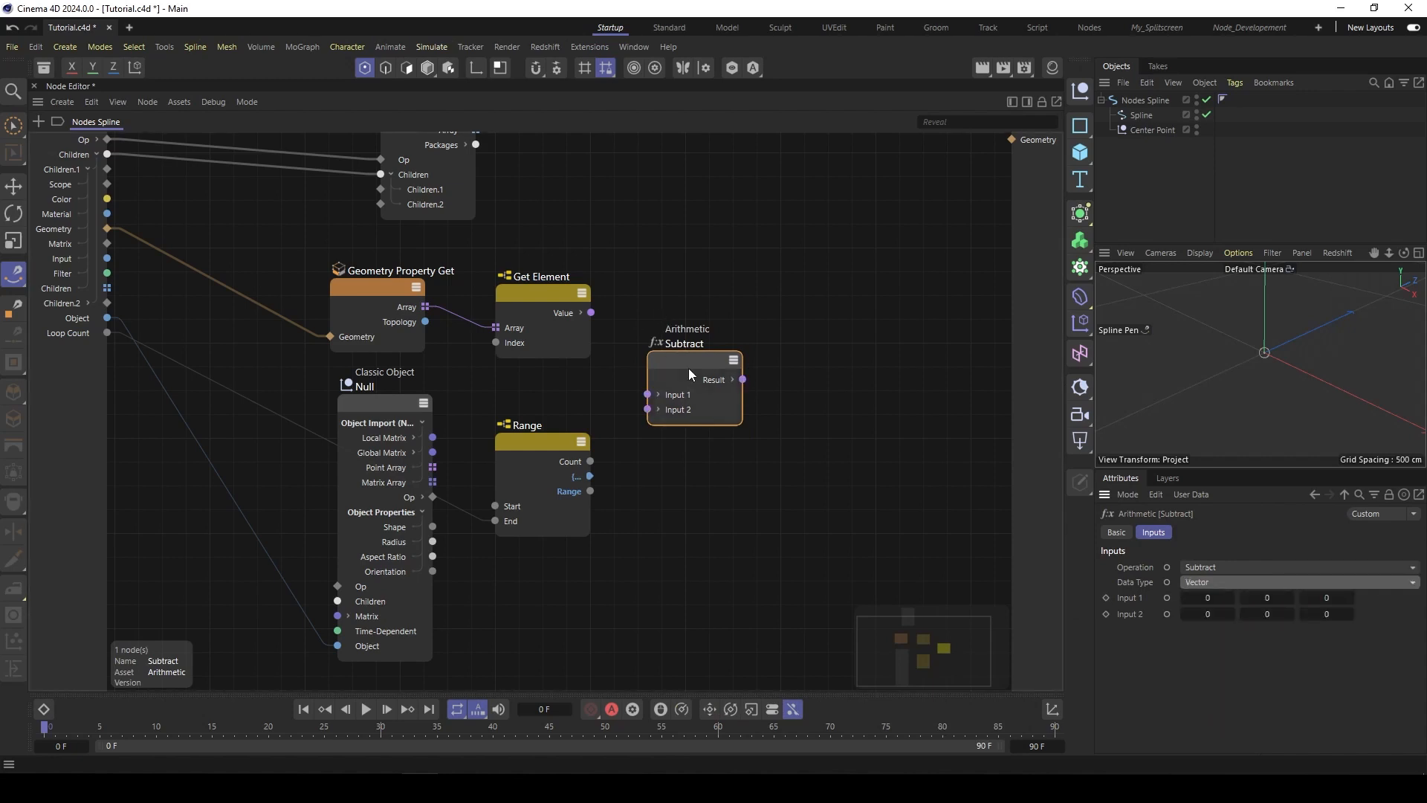
pyautogui.moveTo(687, 360); pyautogui.dragTo(706, 371)
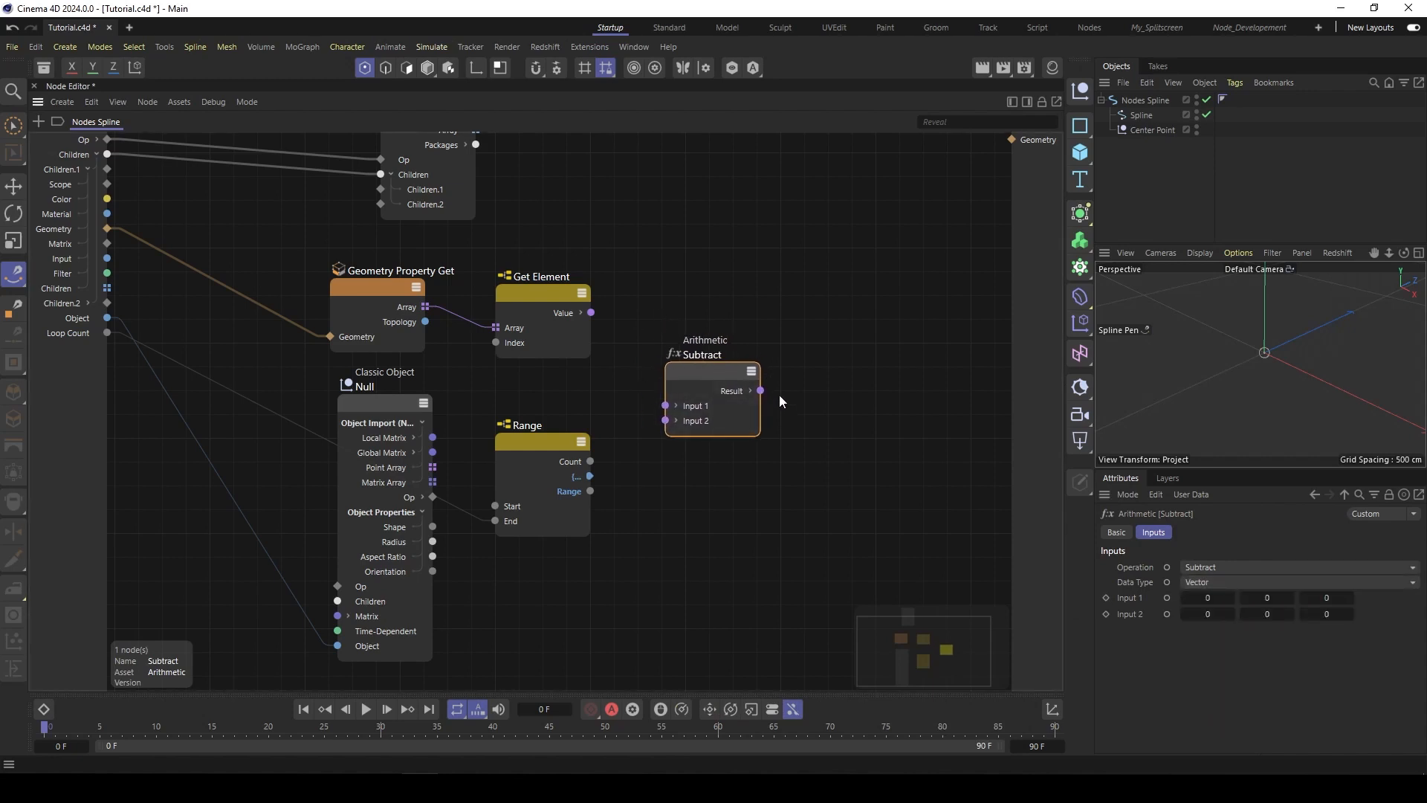
# Step: Connect the Null node's Position under Op to the Subtract node's Input 1 and the Get Element Value to Input 2
pyautogui.moveTo(386, 403); pyautogui.dragTo(382, 392)
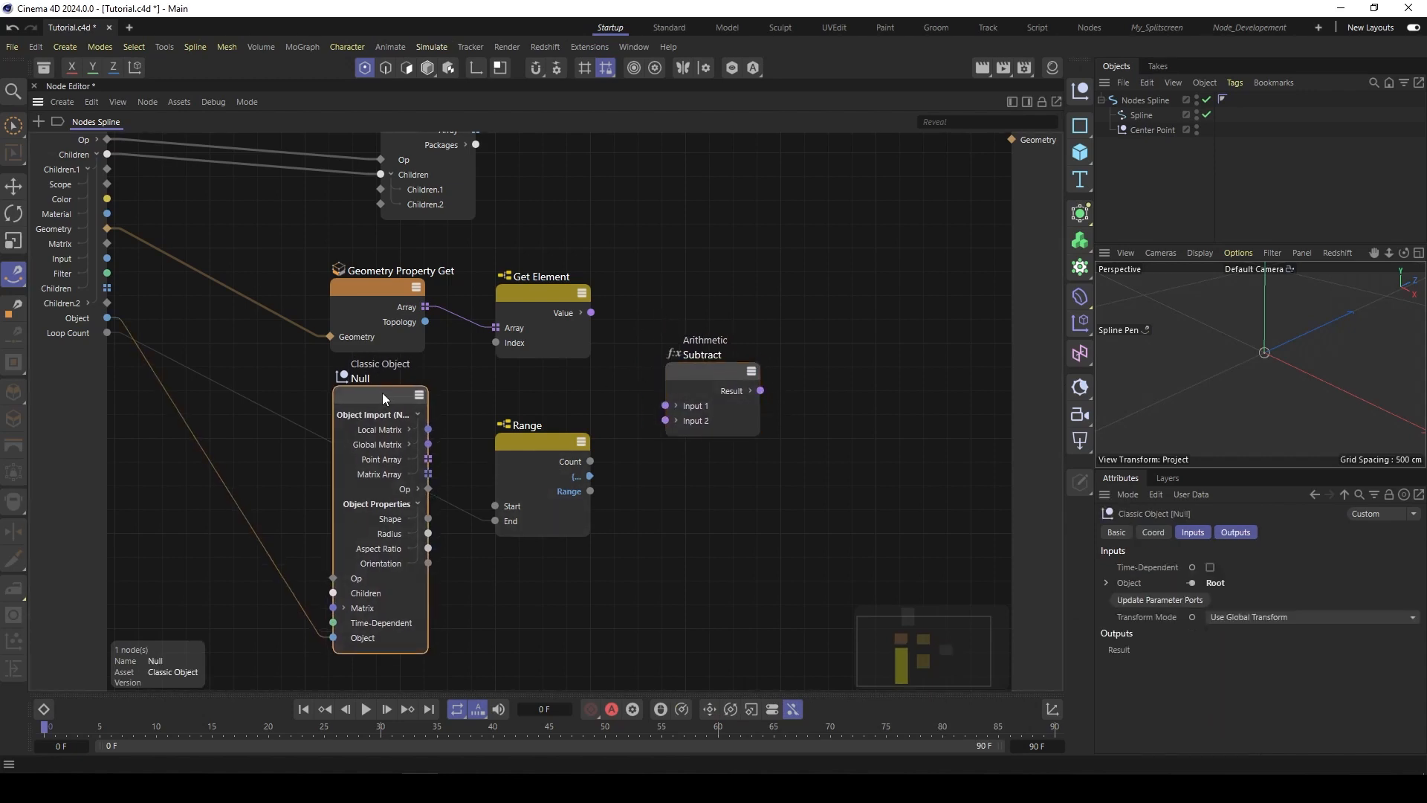
pyautogui.click(418, 489)
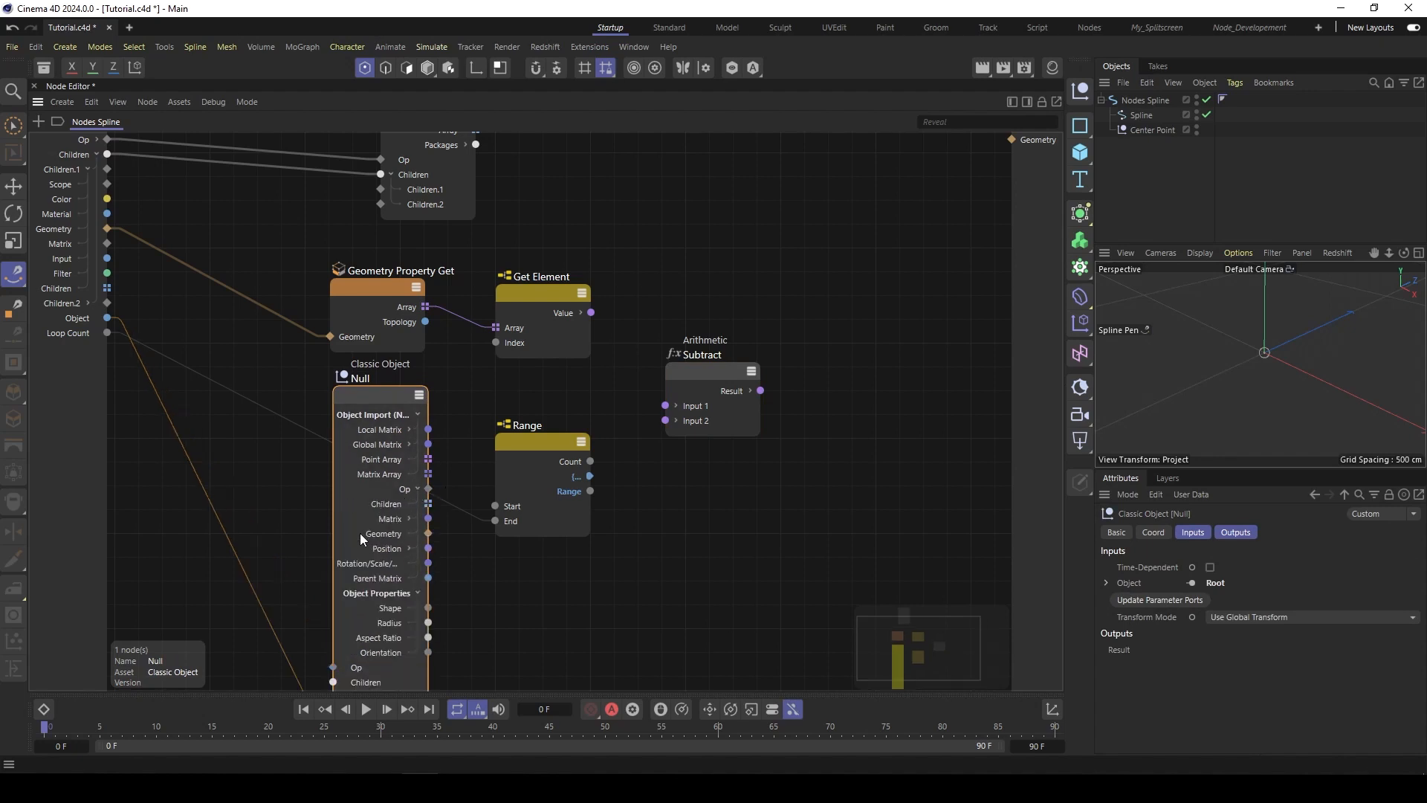
pyautogui.click(402, 549)
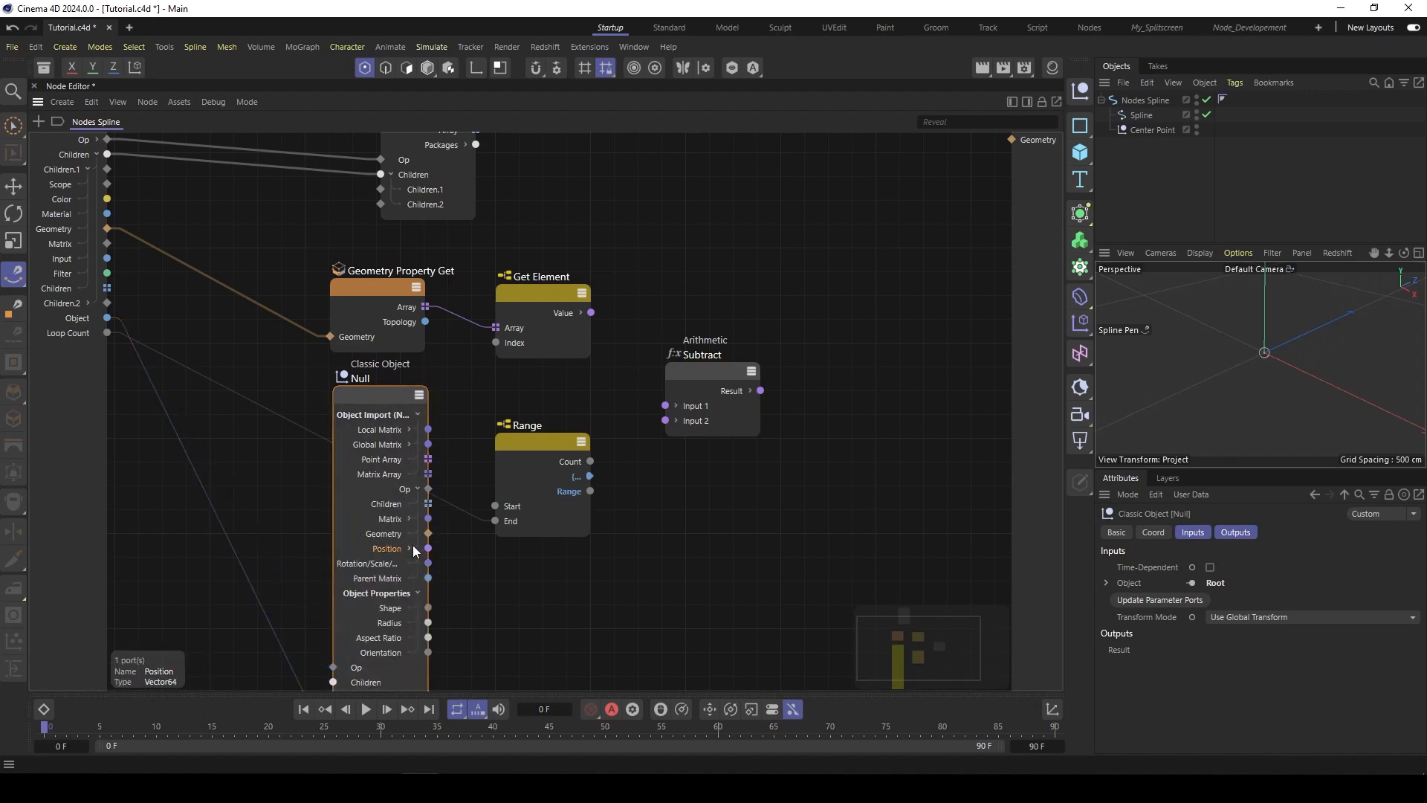
pyautogui.moveTo(428, 548); pyautogui.dragTo(665, 405)
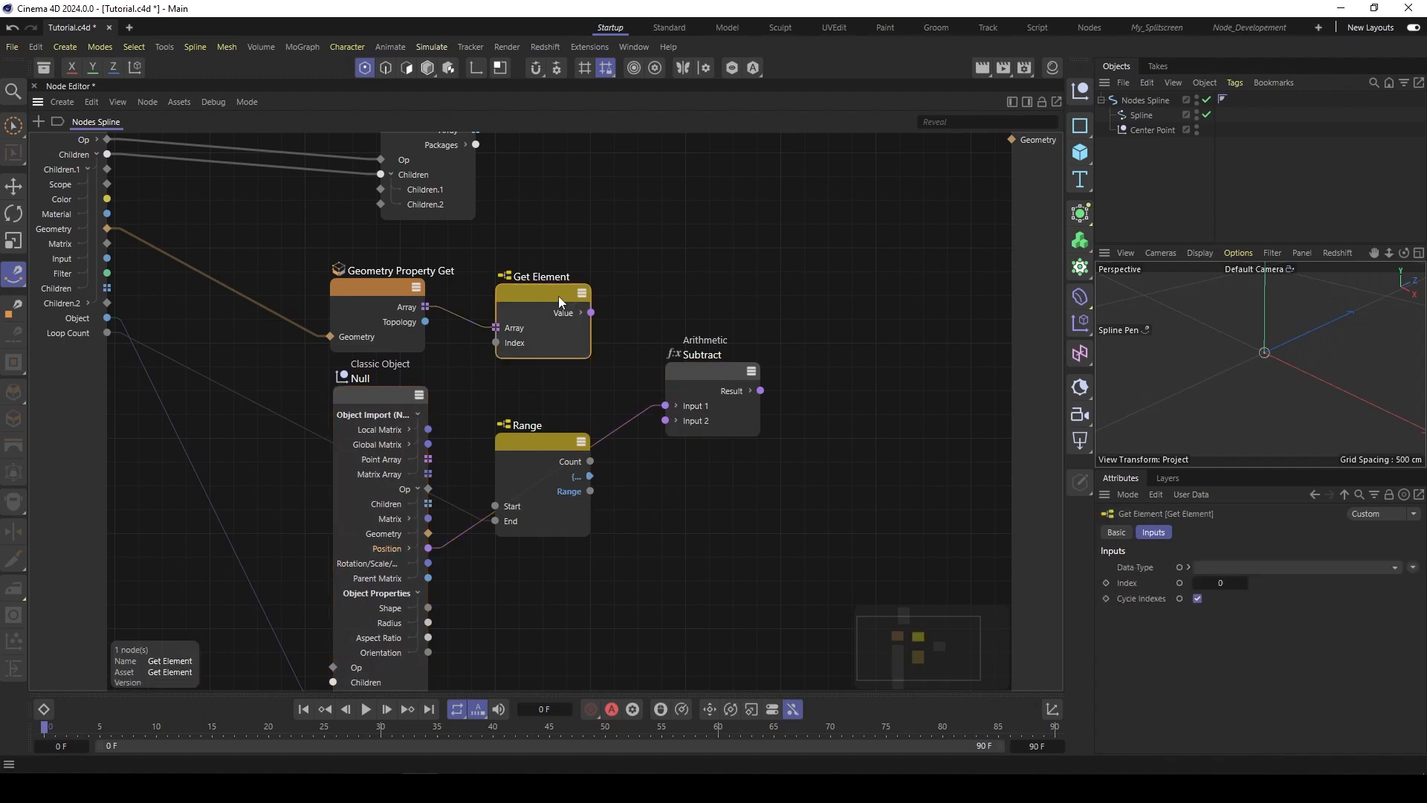
pyautogui.moveTo(559, 296); pyautogui.dragTo(665, 421)
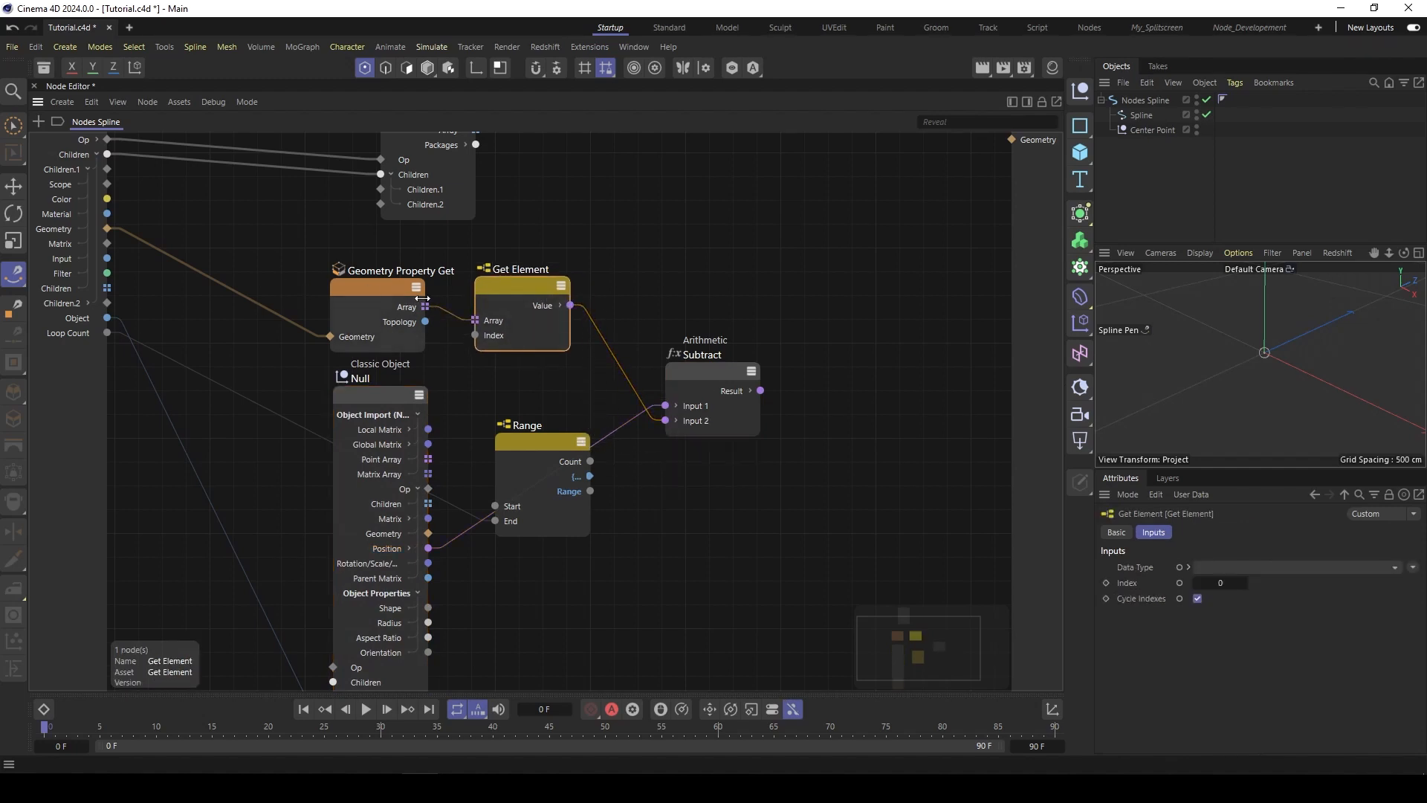
pyautogui.click(724, 395)
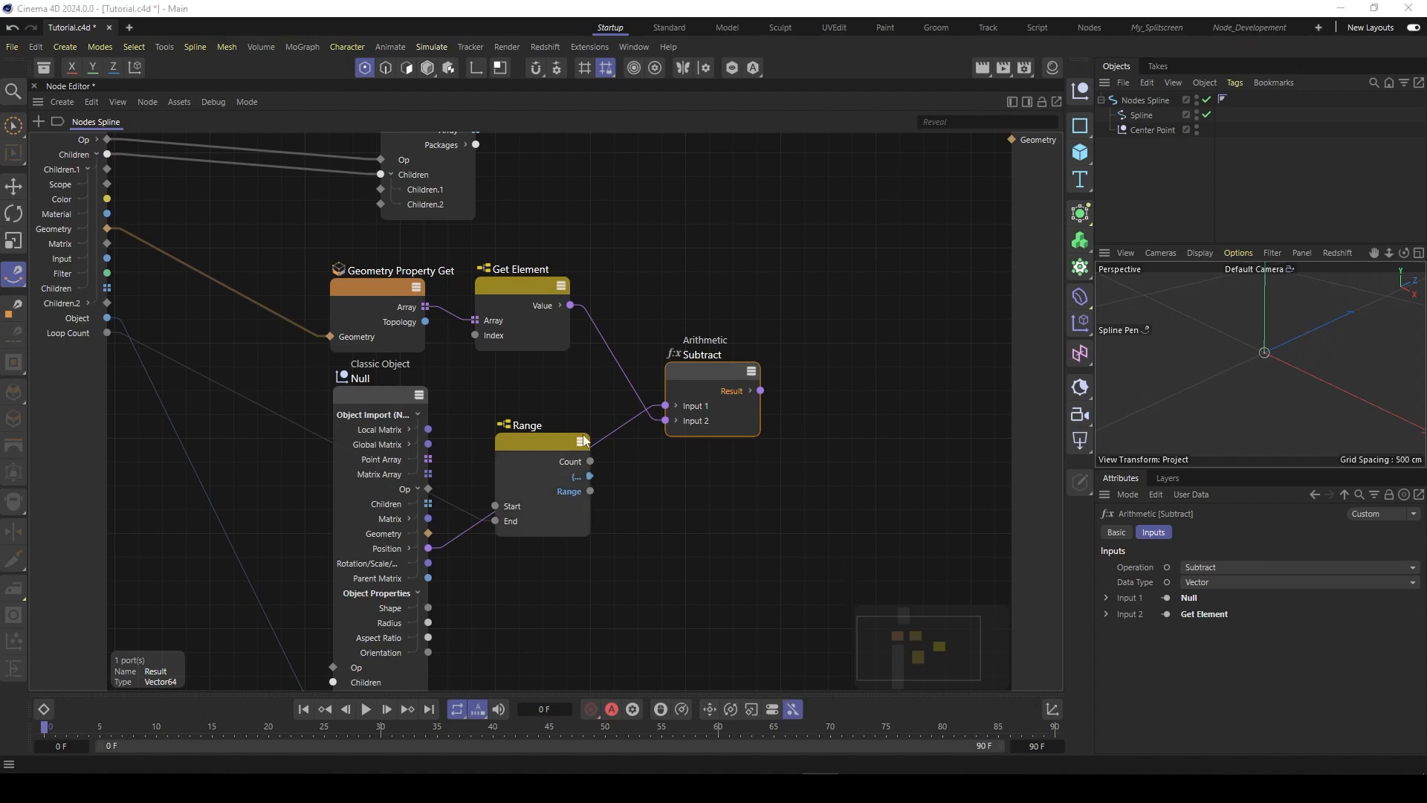
# Step: Switch to the tutorial slides in Adobe Acrobat to examine the point fractions along the single thread, and return to Cinema 4D
pyautogui.moveTo(765, 331); pyautogui.dragTo(654, 310)
pyautogui.moveTo(654, 310); pyautogui.dragTo(636, 305, button='middle')
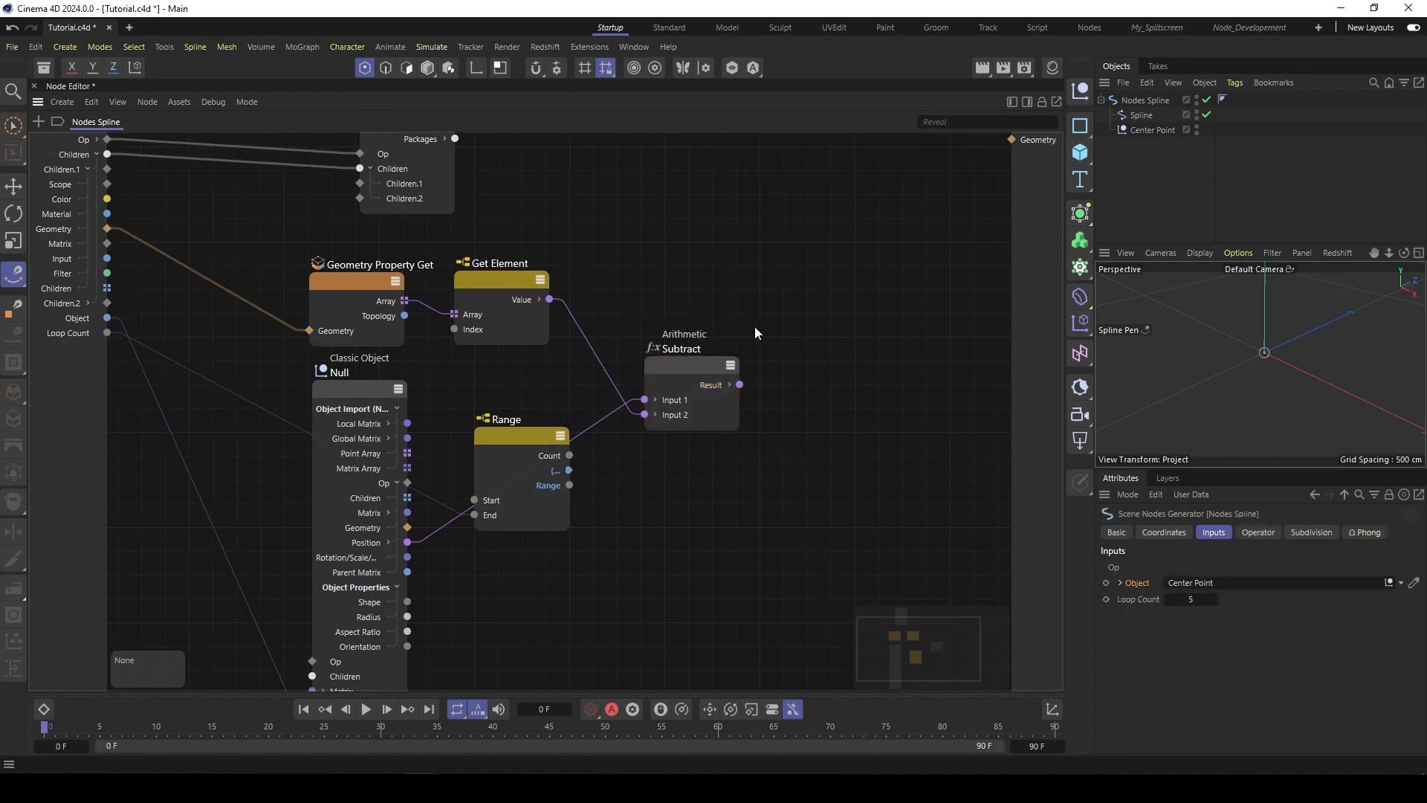
pyautogui.moveTo(932, 365); pyautogui.dragTo(746, 345, button='middle')
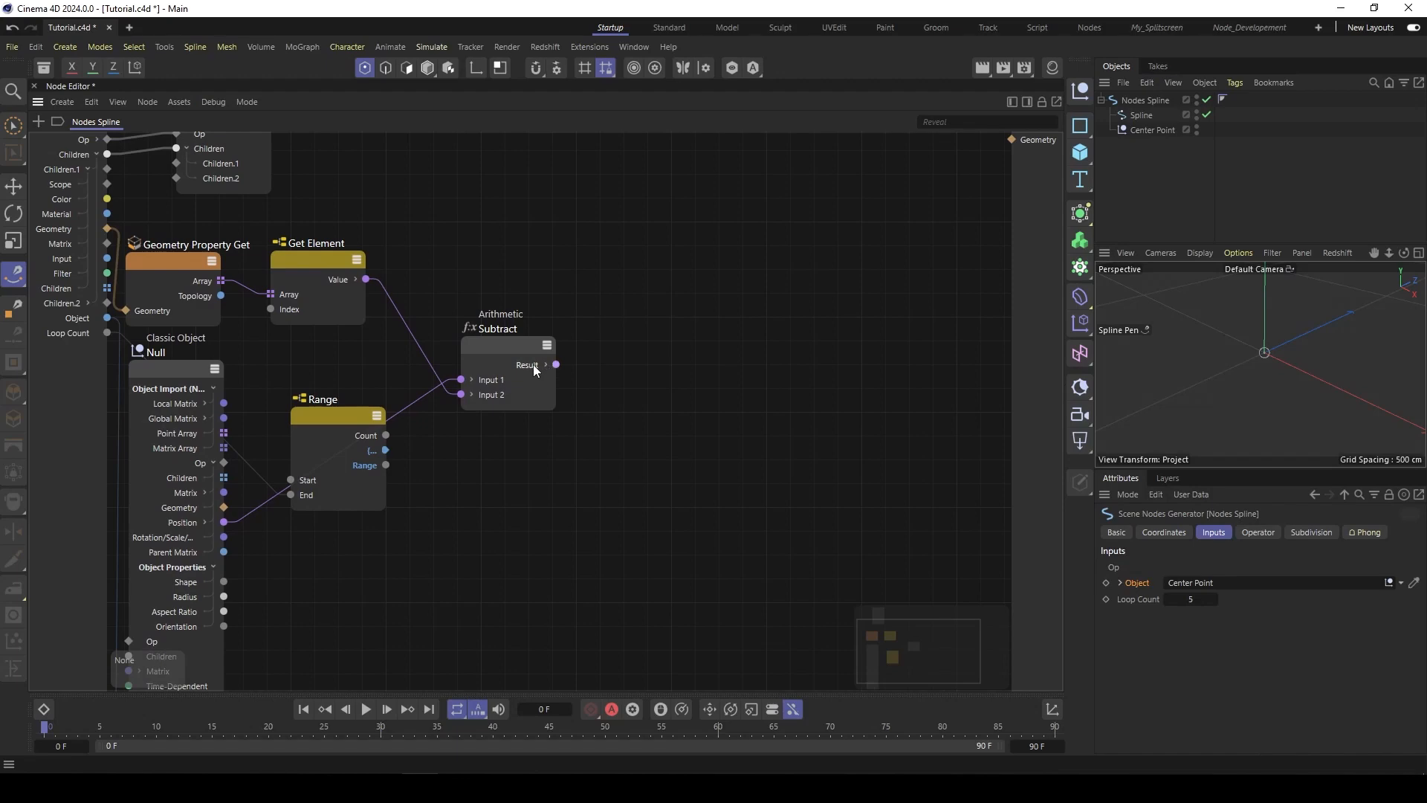
pyautogui.hotkey('alt', 'Tab')
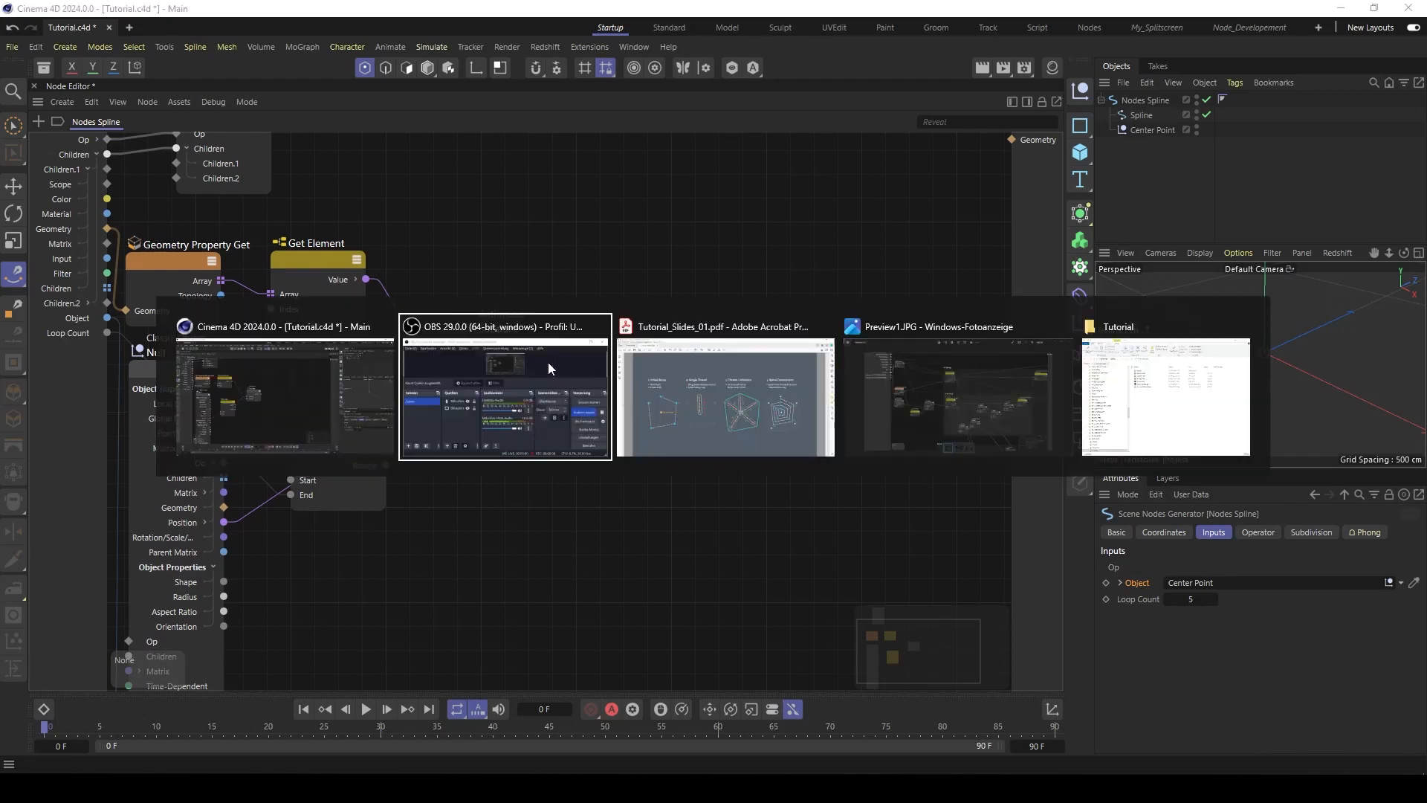
pyautogui.click(697, 377)
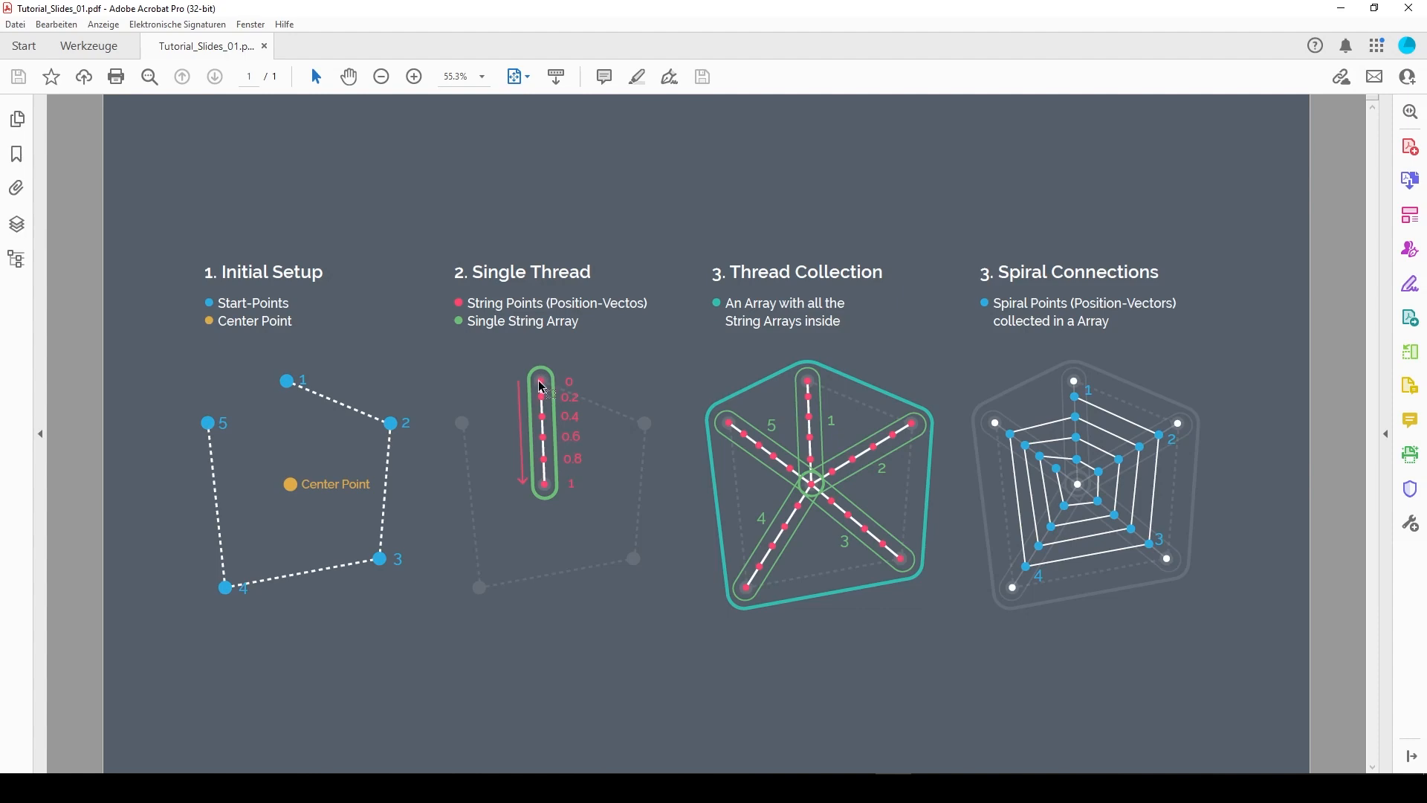
pyautogui.hotkey('alt', 'Tab')
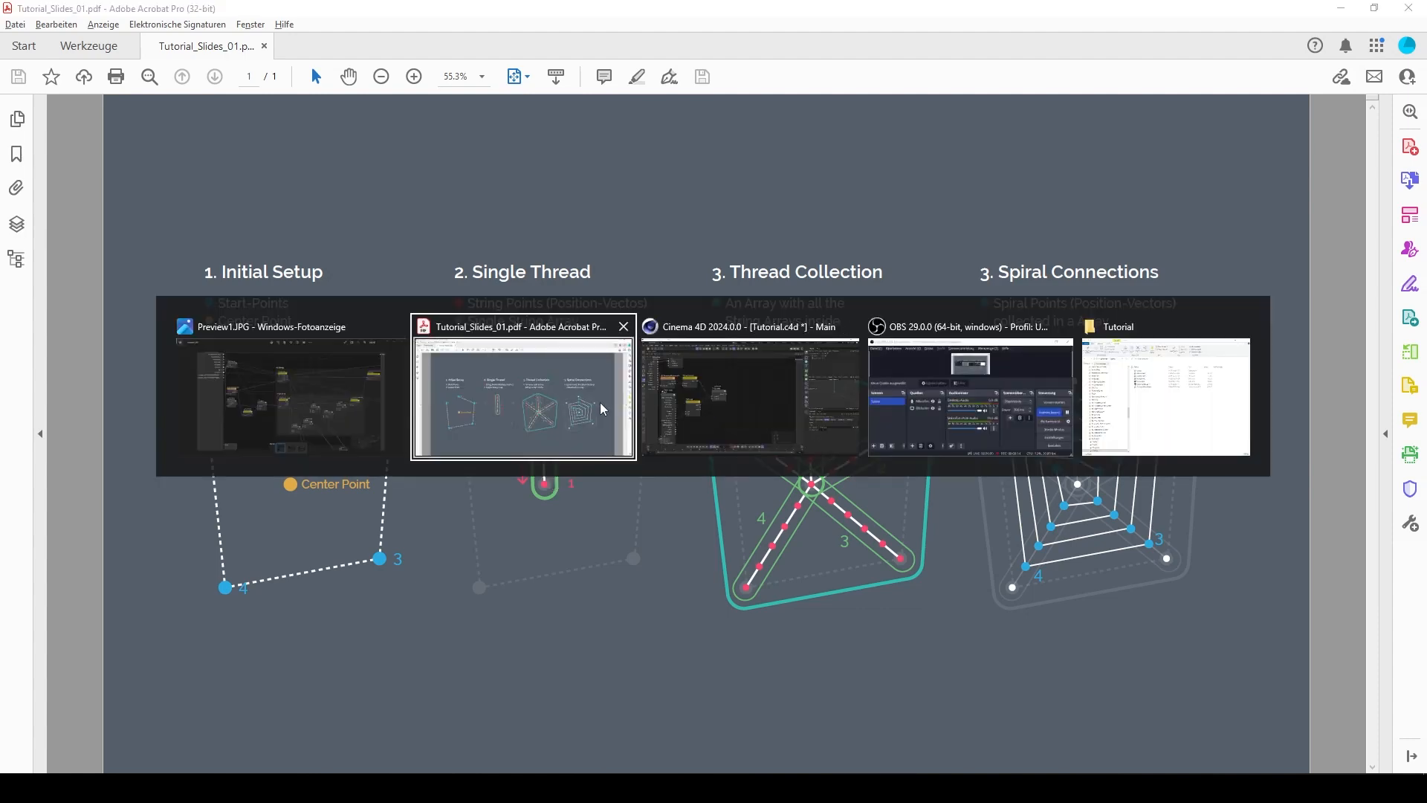
# Step: Add a Scale node of data type Vector beside the Subtract node and feed its Input 1 from the Subtract Result
pyautogui.doubleClick(644, 371)
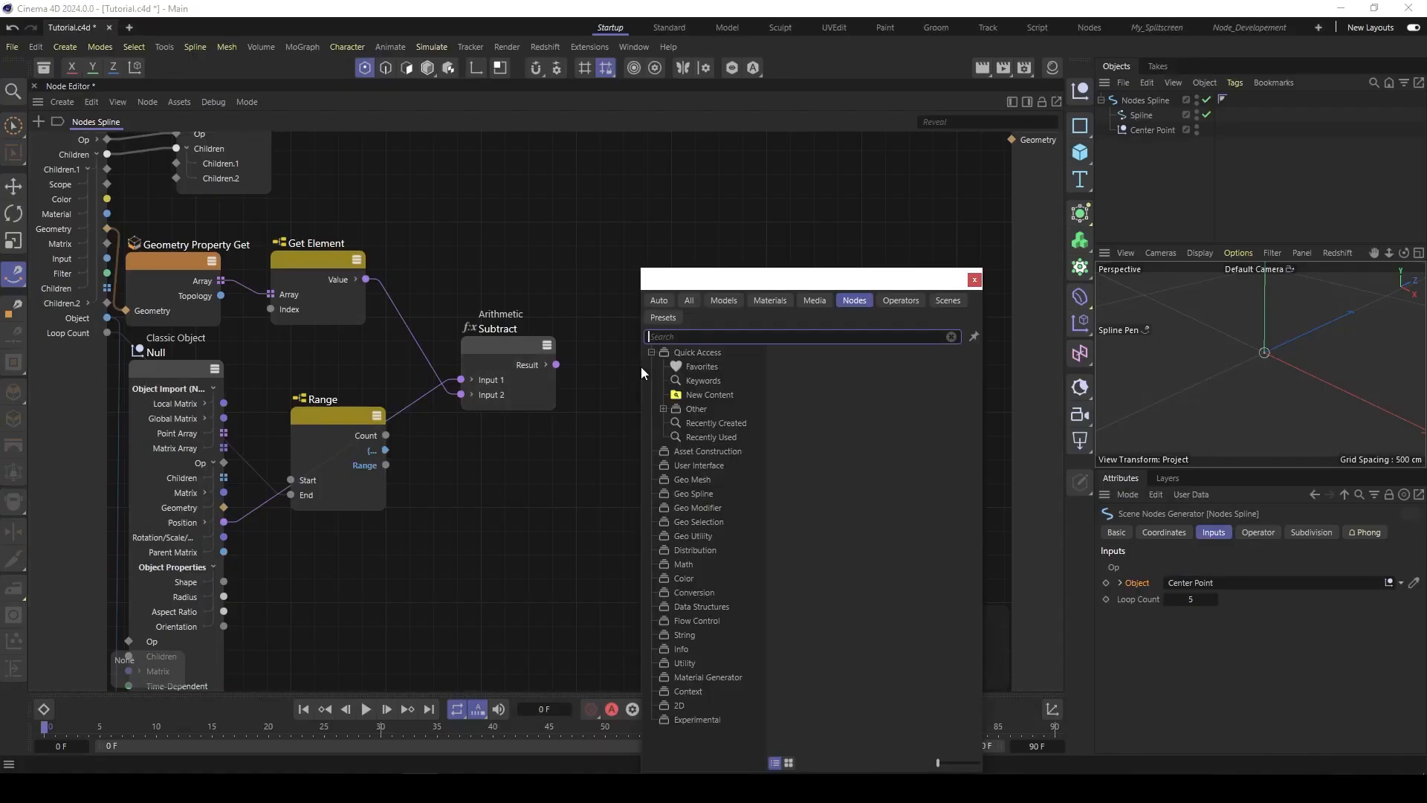
pyautogui.write('scal')
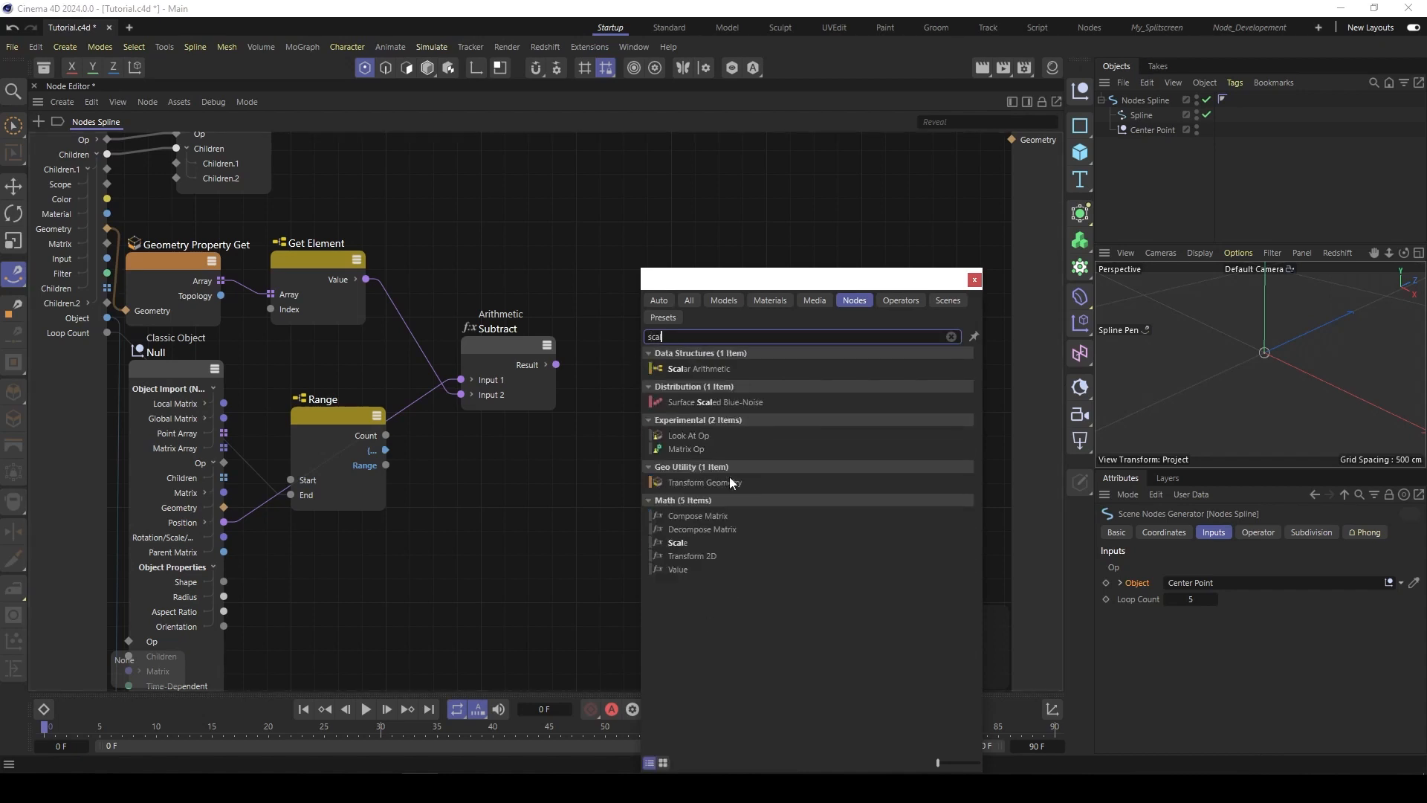
pyautogui.click(679, 543)
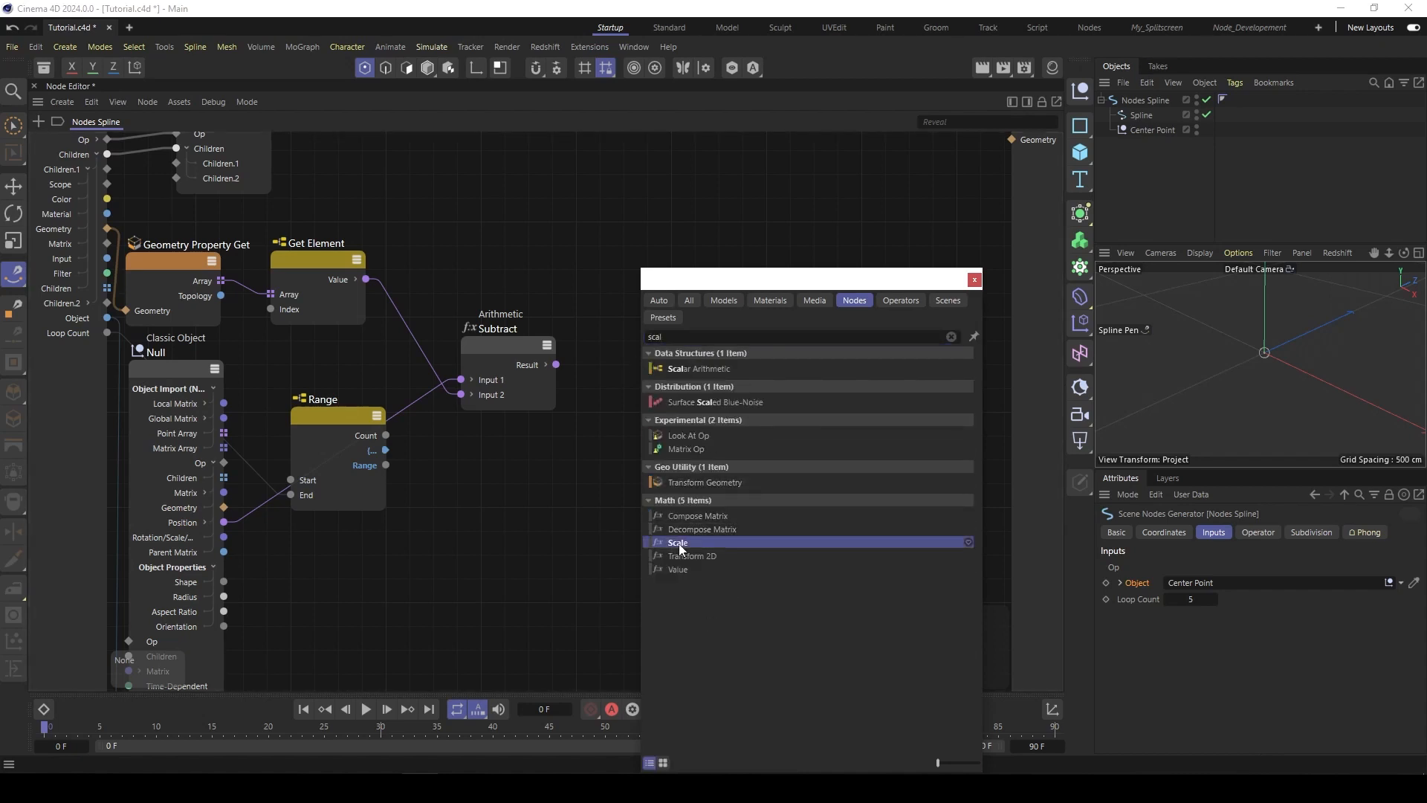
pyautogui.doubleClick(680, 543)
pyautogui.click(623, 370)
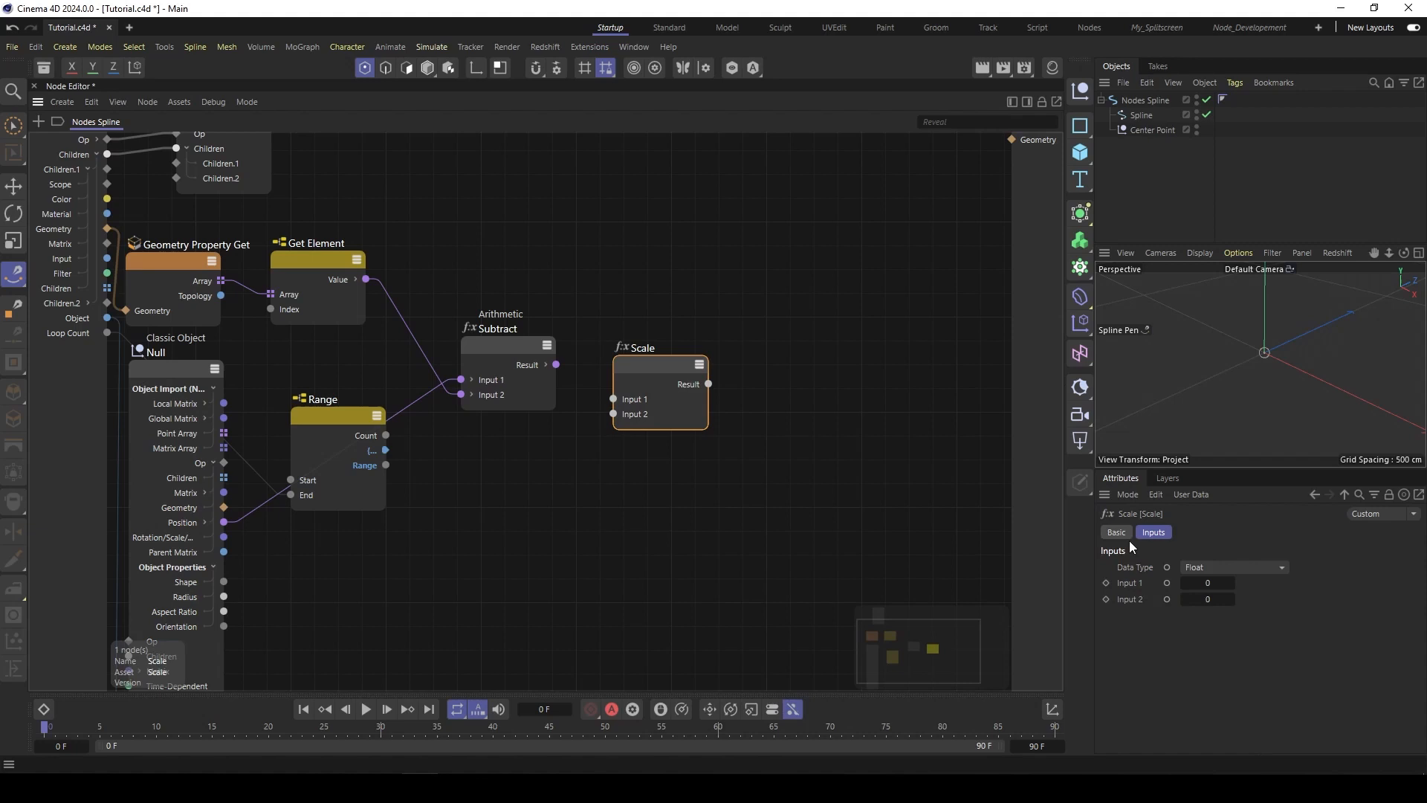
pyautogui.click(1222, 568)
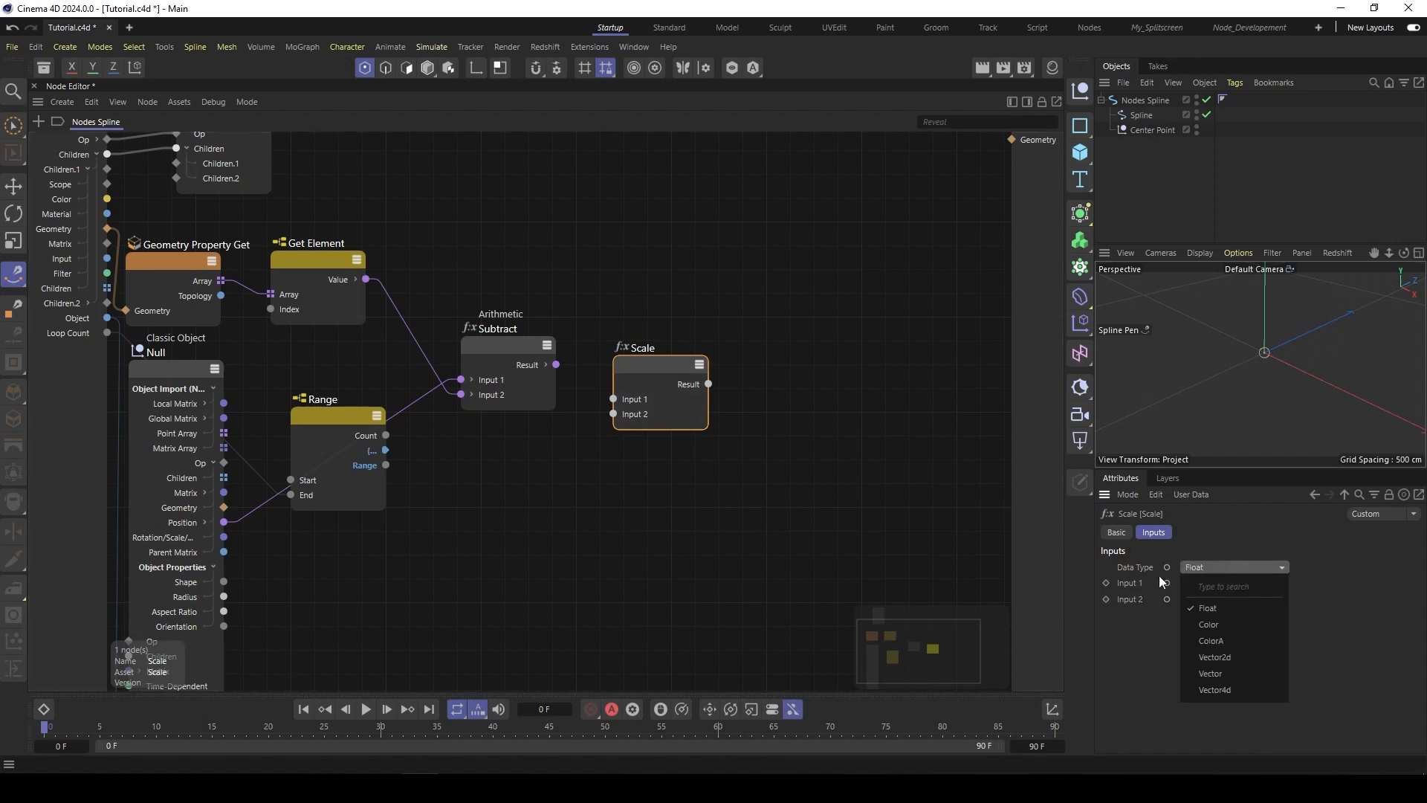
pyautogui.click(1217, 672)
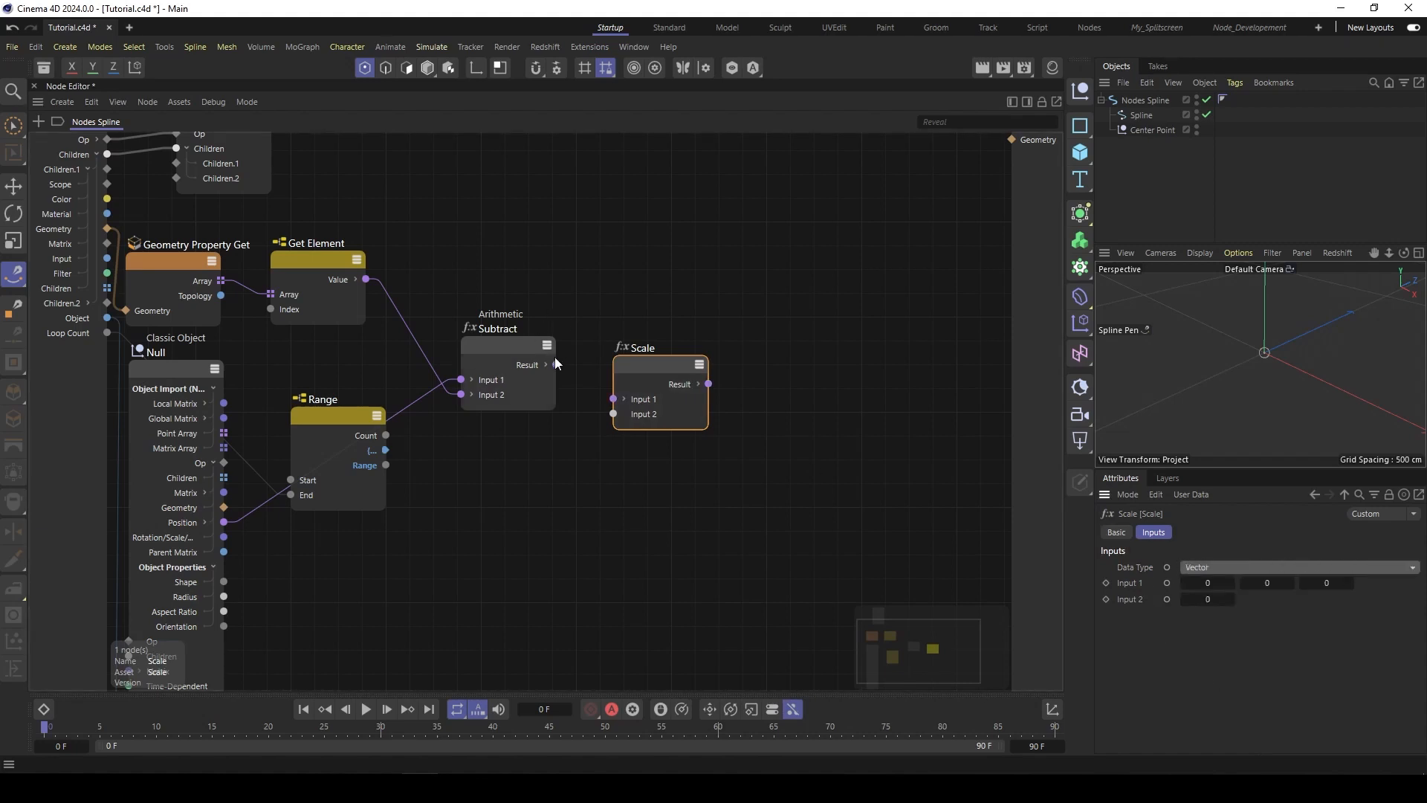
pyautogui.moveTo(556, 365); pyautogui.dragTo(646, 370)
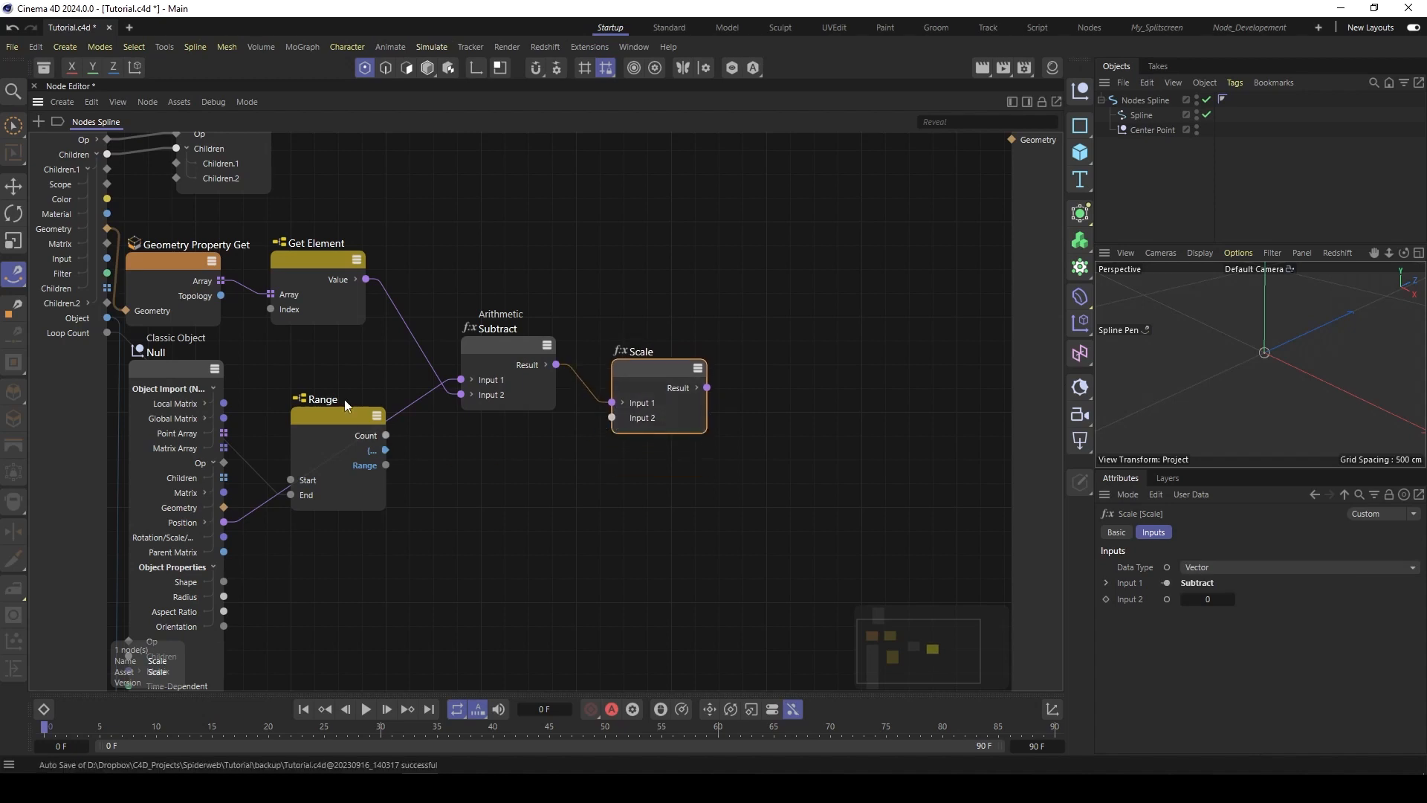
# Step: Reposition the Range node, add a second Arithmetic Subtract node beside it, and connect the Range Count to its Input 1
pyautogui.moveTo(339, 369); pyautogui.dragTo(425, 334, button='middle')
pyautogui.moveTo(405, 381); pyautogui.dragTo(389, 414)
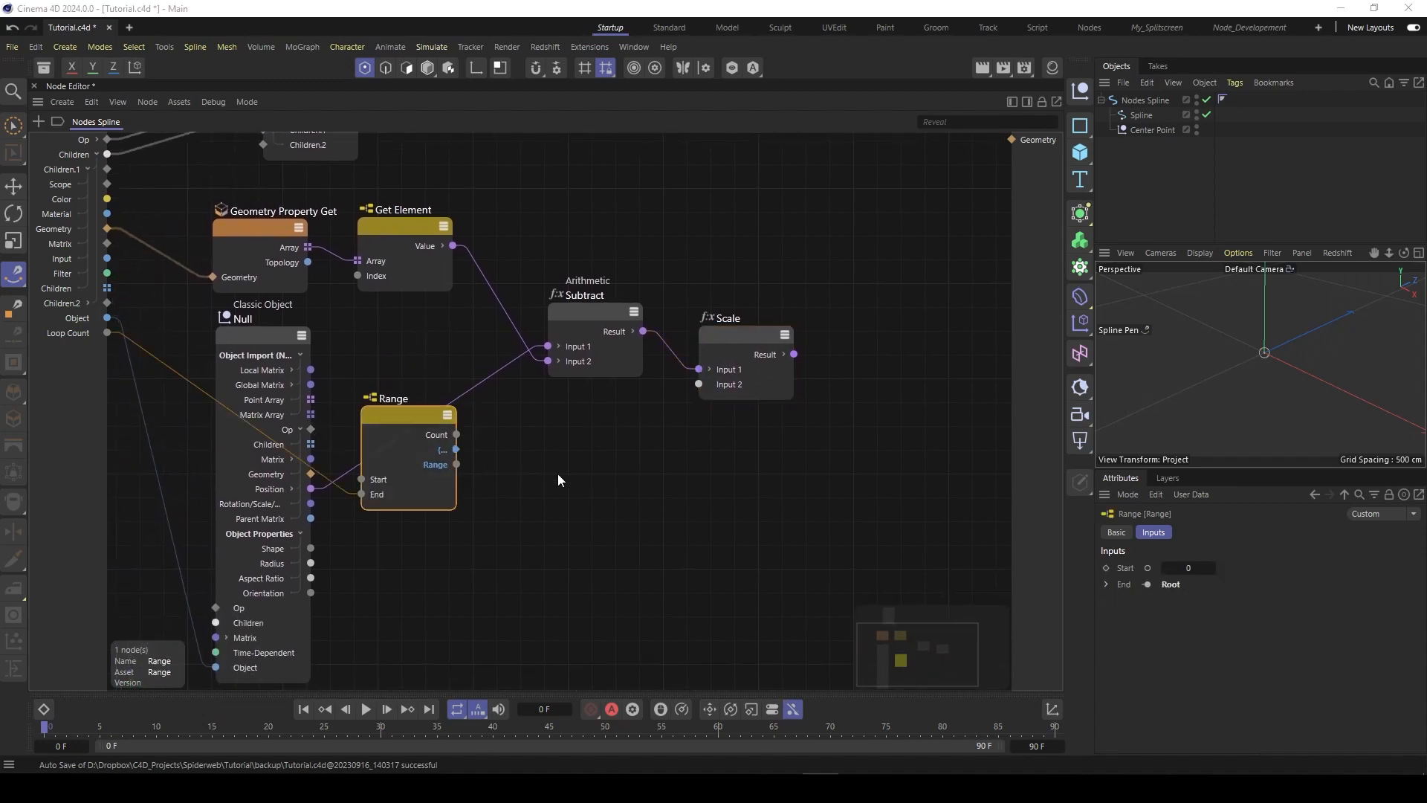
pyautogui.click(438, 465)
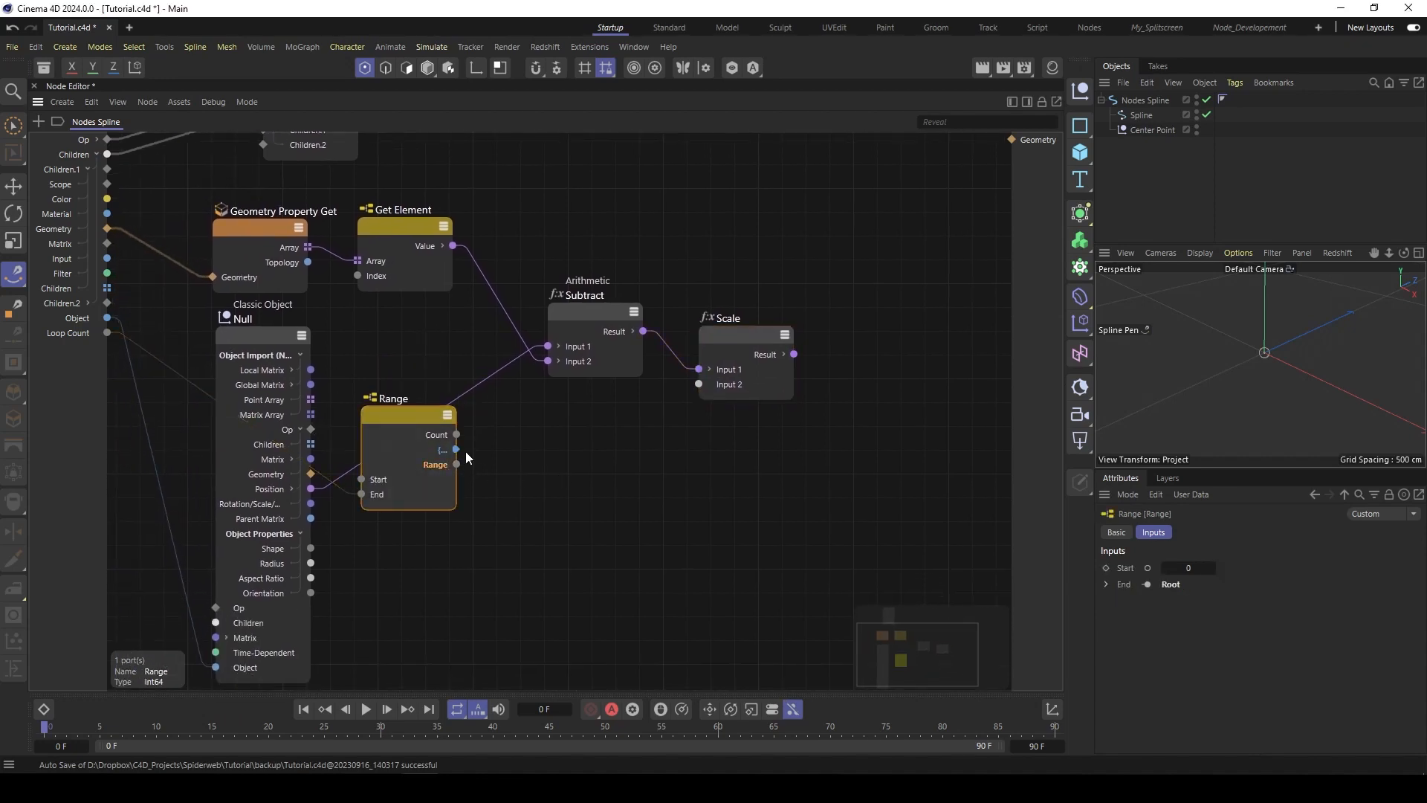
pyautogui.doubleClick(529, 466)
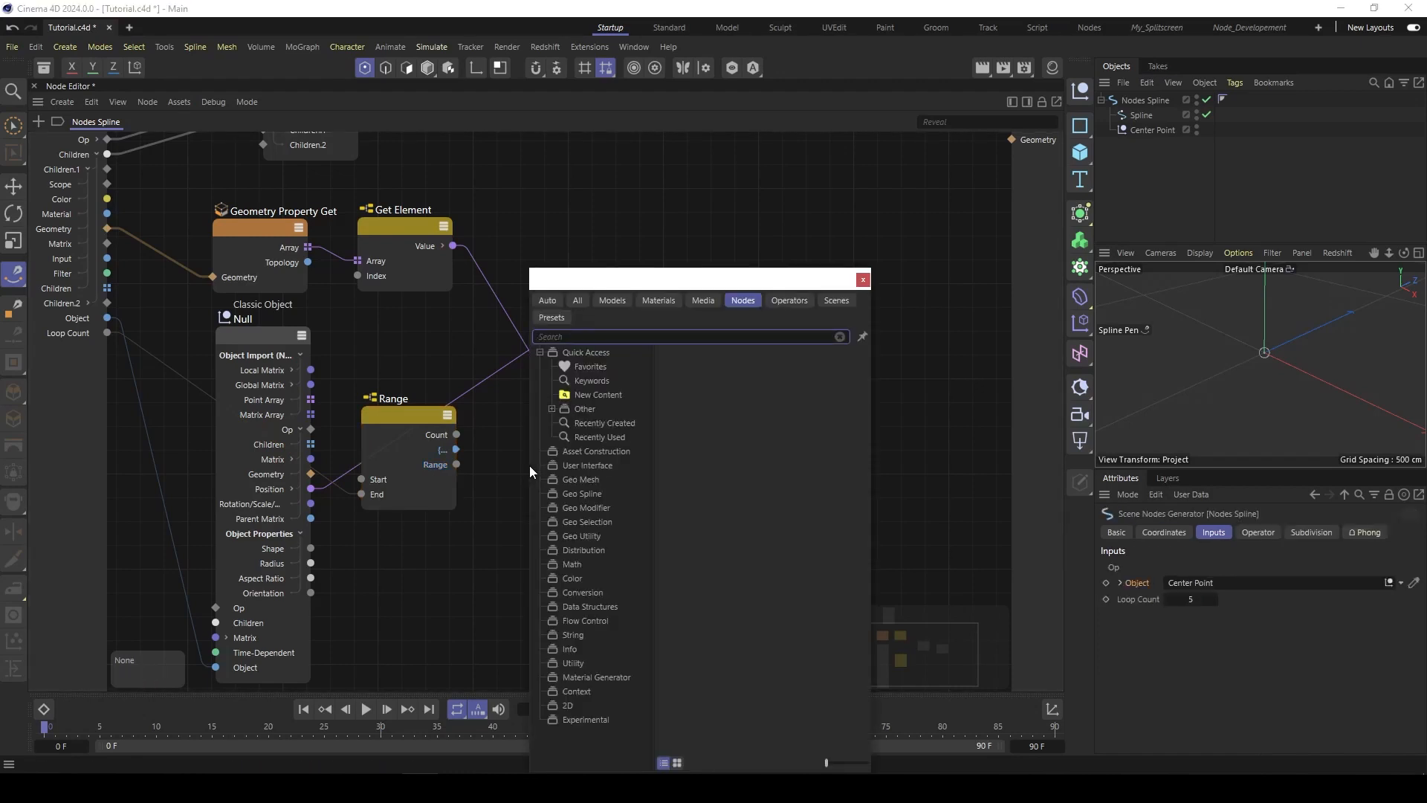
pyautogui.write('subt')
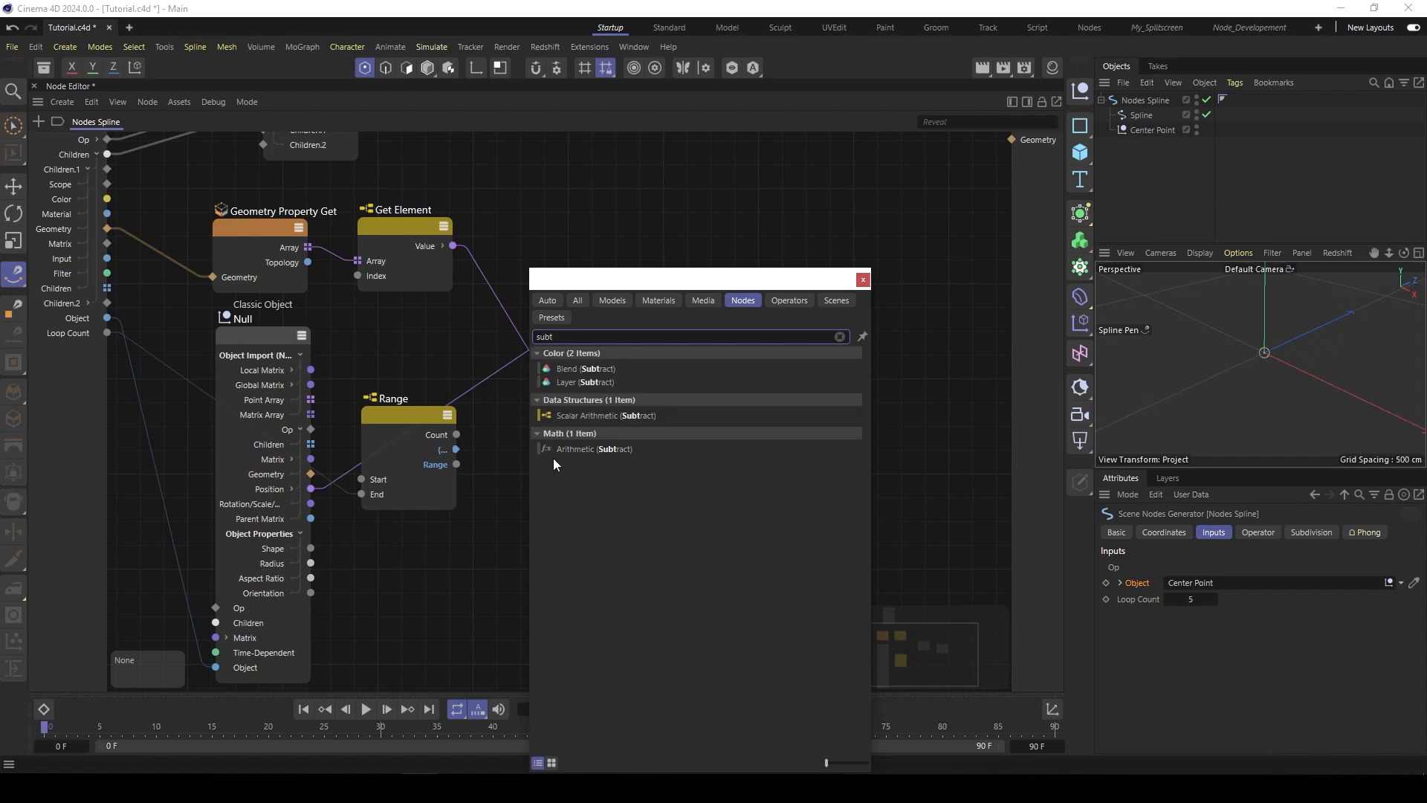
pyautogui.doubleClick(591, 444)
pyautogui.moveTo(521, 471); pyautogui.dragTo(530, 440)
# Step: Set the second Subtract node's data type to Int and its Input 2 to 1
pyautogui.click(1202, 583)
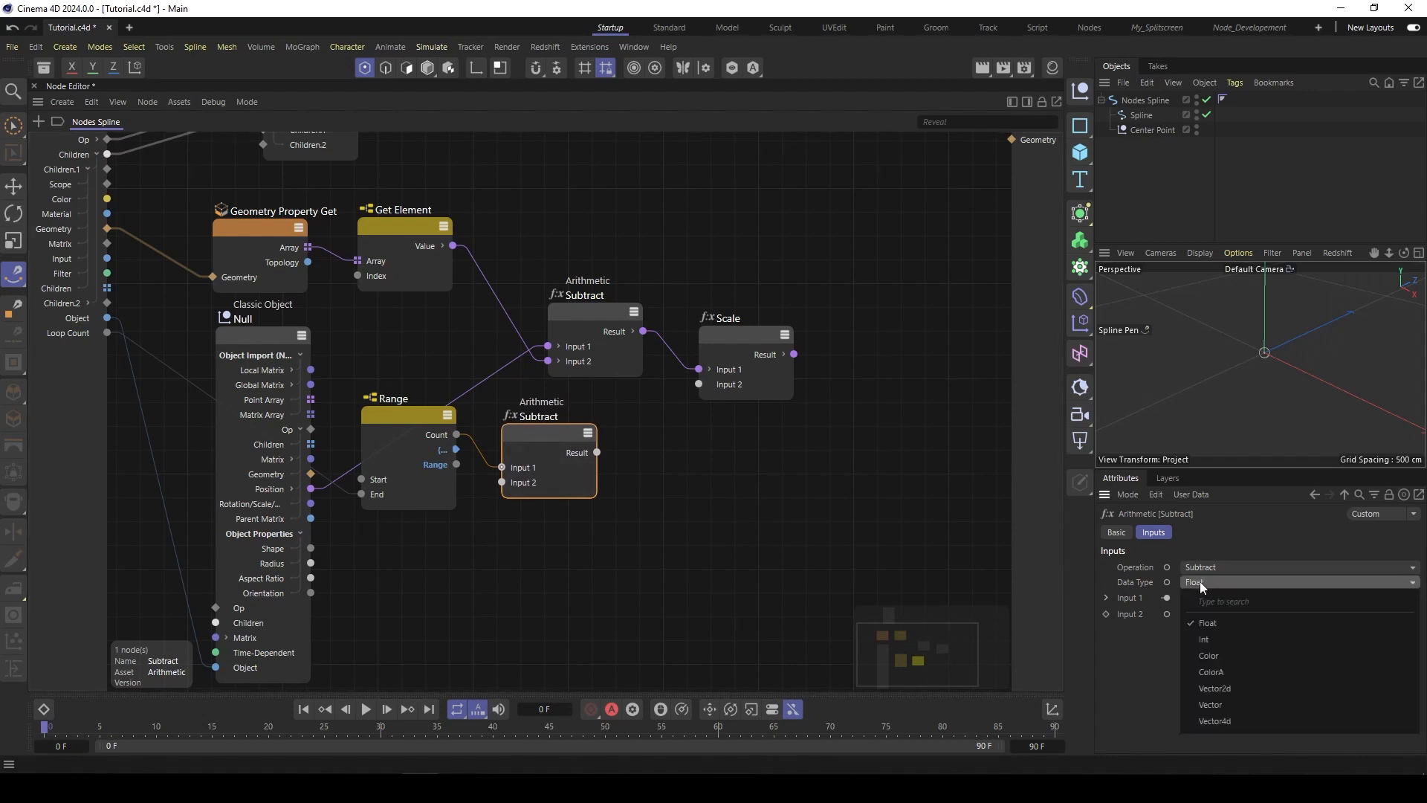
pyautogui.click(1204, 639)
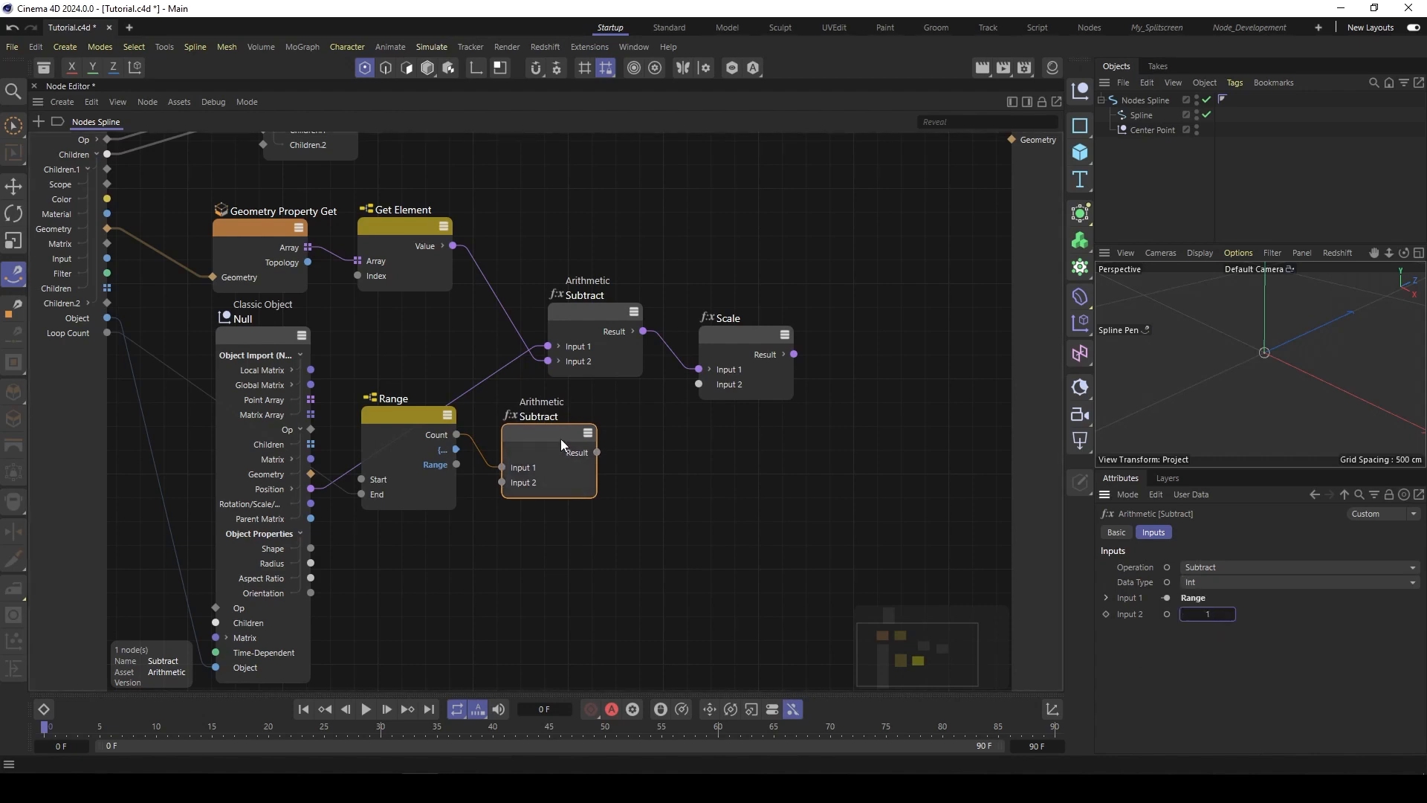
pyautogui.moveTo(560, 439); pyautogui.dragTo(547, 434)
# Step: Add an Arithmetic Divide node and place it just below and beyond the second Subtract node
pyautogui.click(664, 530)
pyautogui.doubleClick(663, 529)
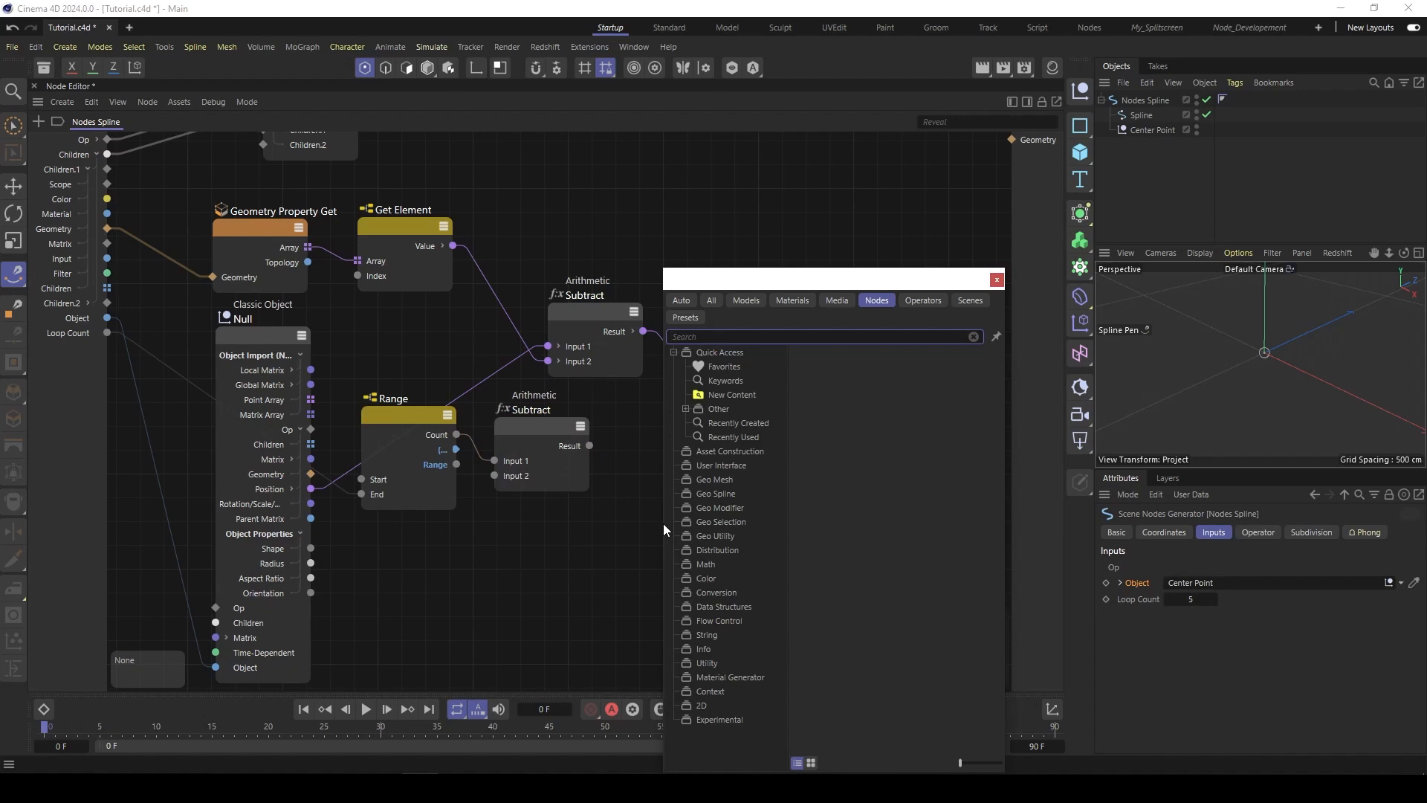
pyautogui.write('dive')
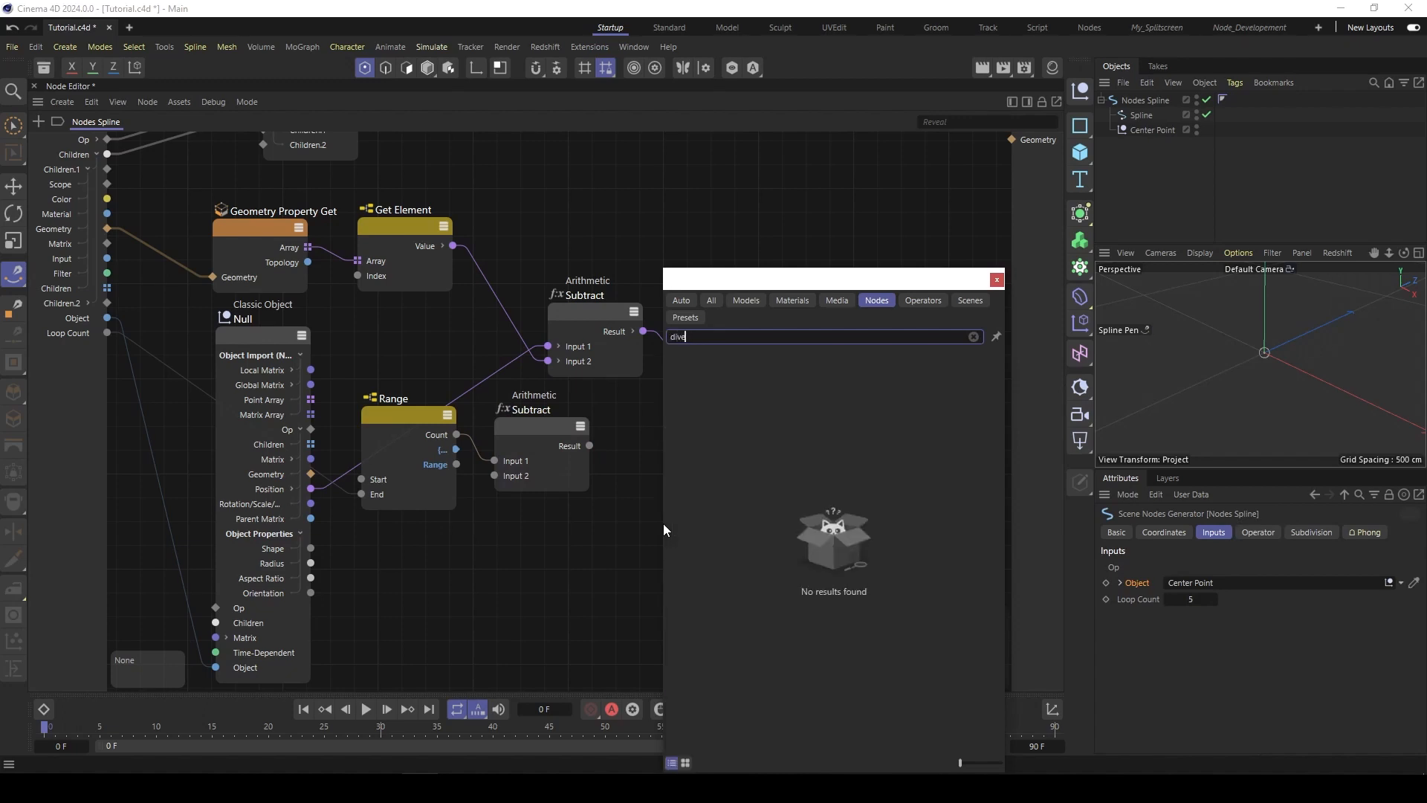
pyautogui.press('BackSpace')
pyautogui.click(721, 485)
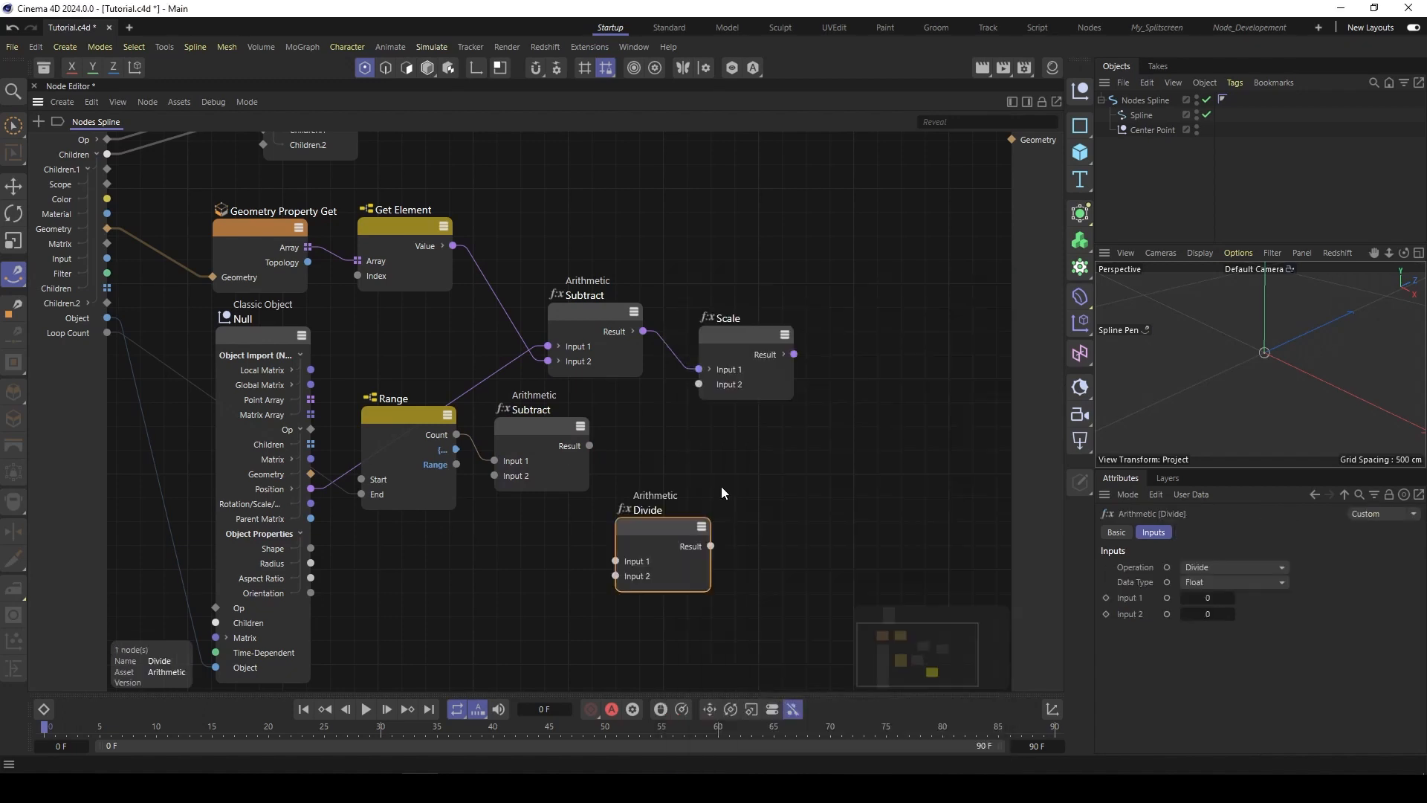
pyautogui.moveTo(658, 549); pyautogui.dragTo(659, 488)
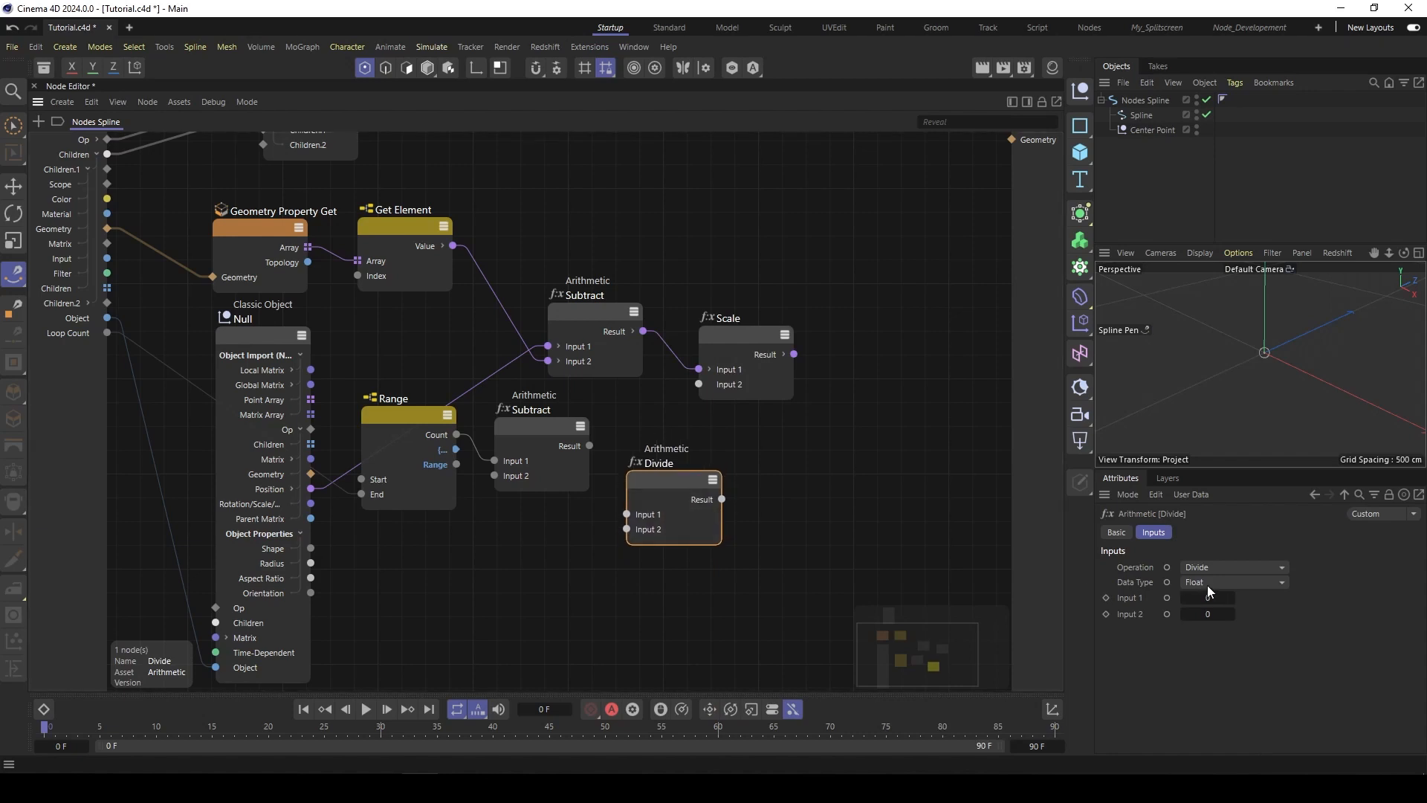
# Step: Connect the Range output to the Divide node's Input 1 and the second Subtract Result to its Input 2, adjusting the nodes' positions
pyautogui.click(520, 418)
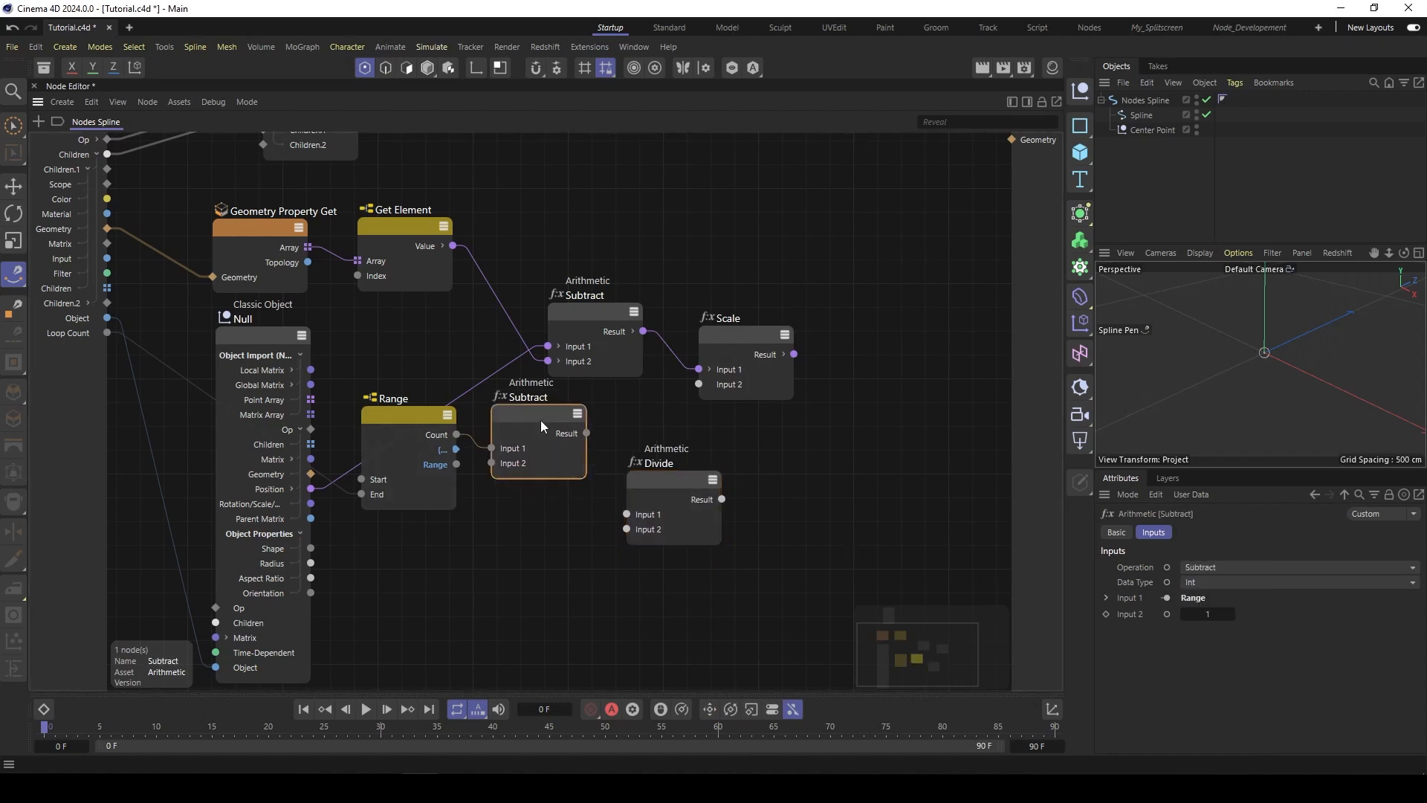
pyautogui.moveTo(542, 421); pyautogui.dragTo(536, 410)
pyautogui.moveTo(456, 464); pyautogui.dragTo(627, 513)
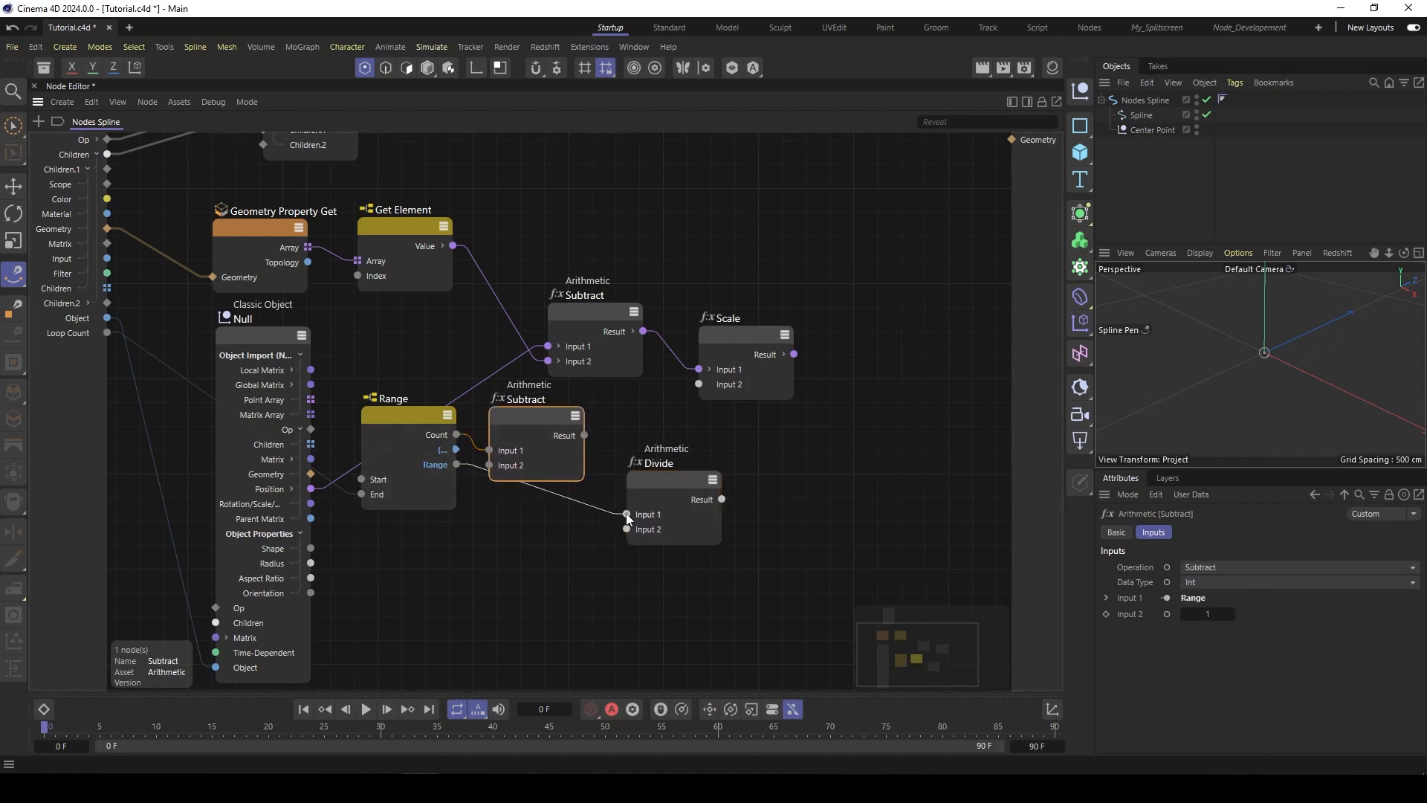
pyautogui.moveTo(546, 421); pyautogui.dragTo(645, 486)
# Step: Examine the inputs of the Range node and Nodes Spline, and view the Single Thread diagram in Tutorial_Slides_01.pdf in Adobe Acrobat
pyautogui.click(394, 410)
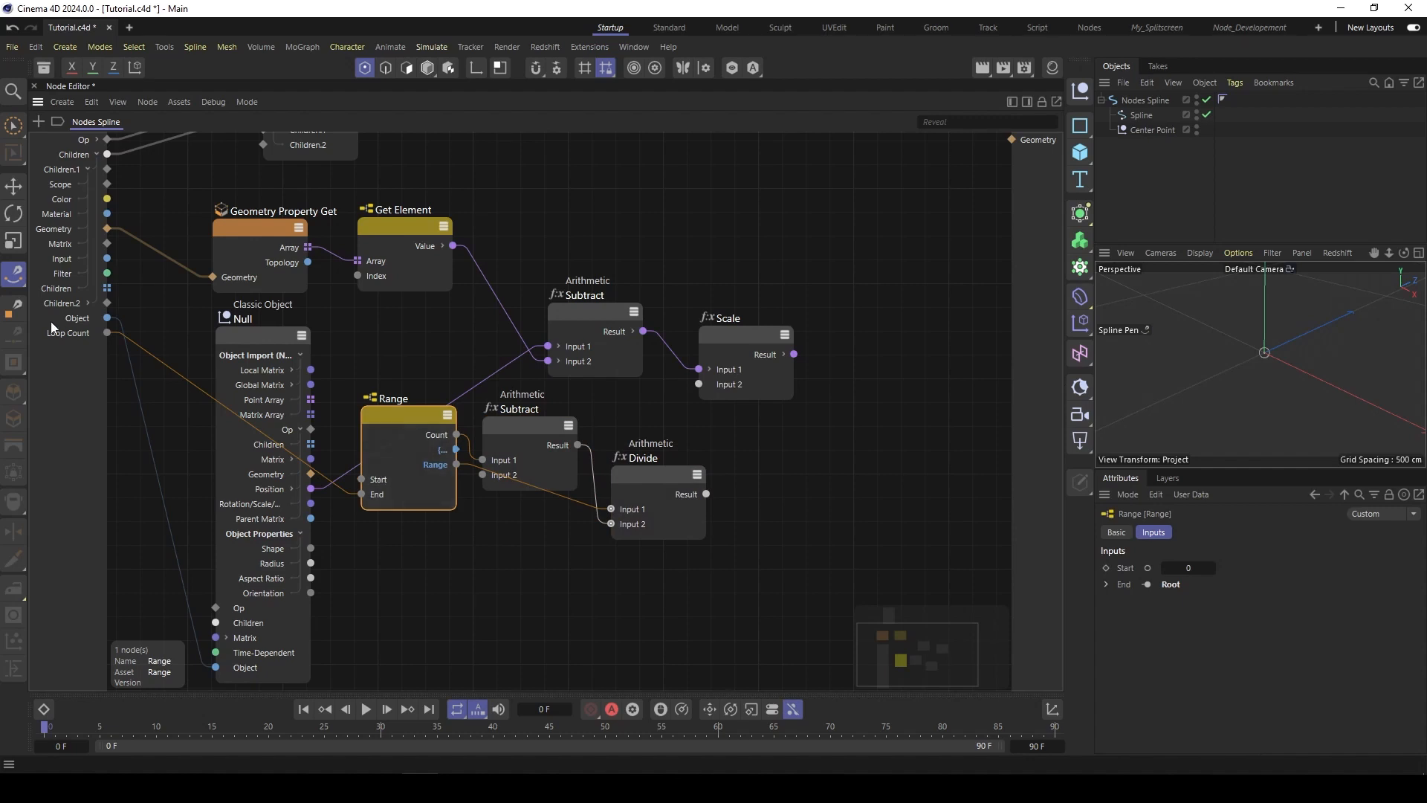
pyautogui.click(1141, 99)
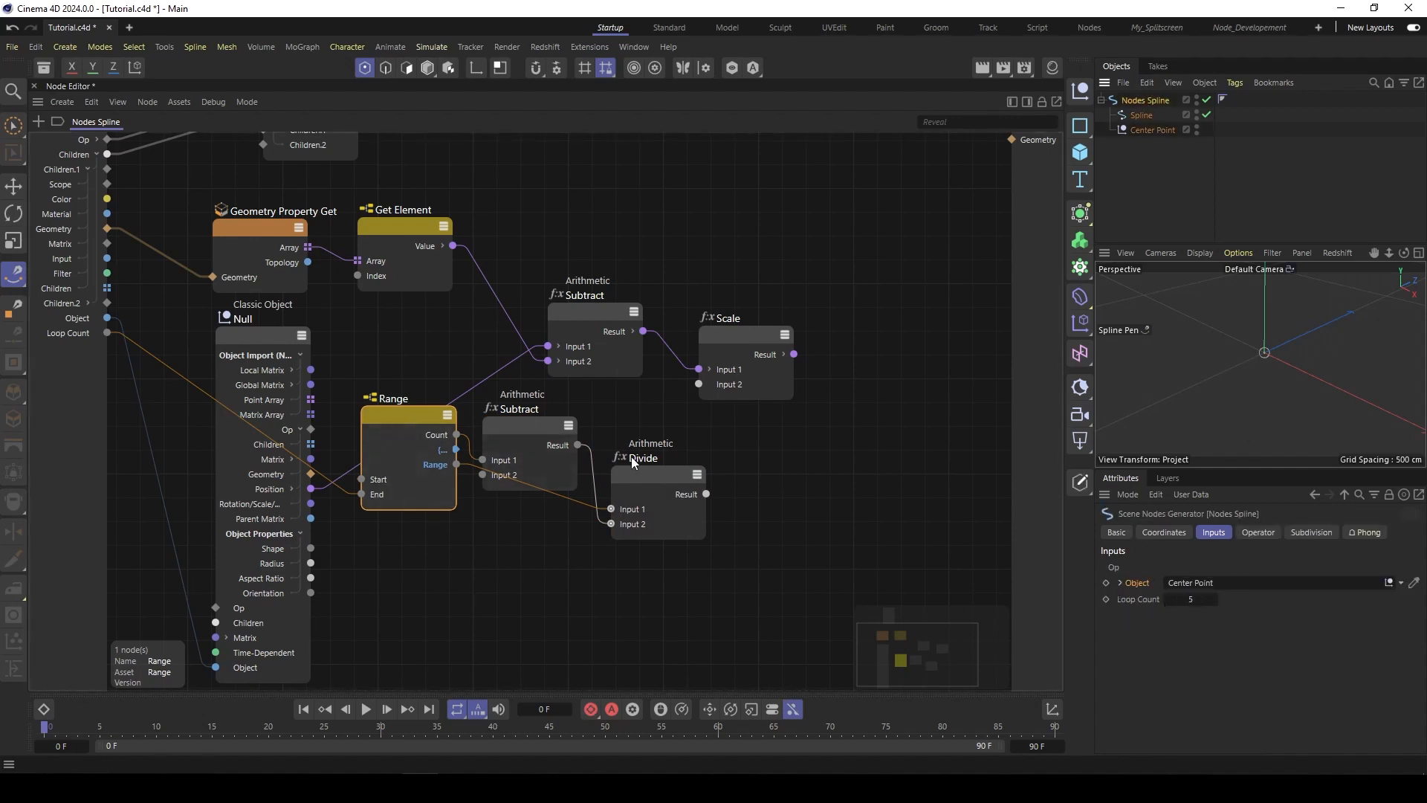
pyautogui.hotkey('alt', 'Tab')
pyautogui.hotkey('alt', 'Tab')
pyautogui.hotkey('alt', 'Tab')
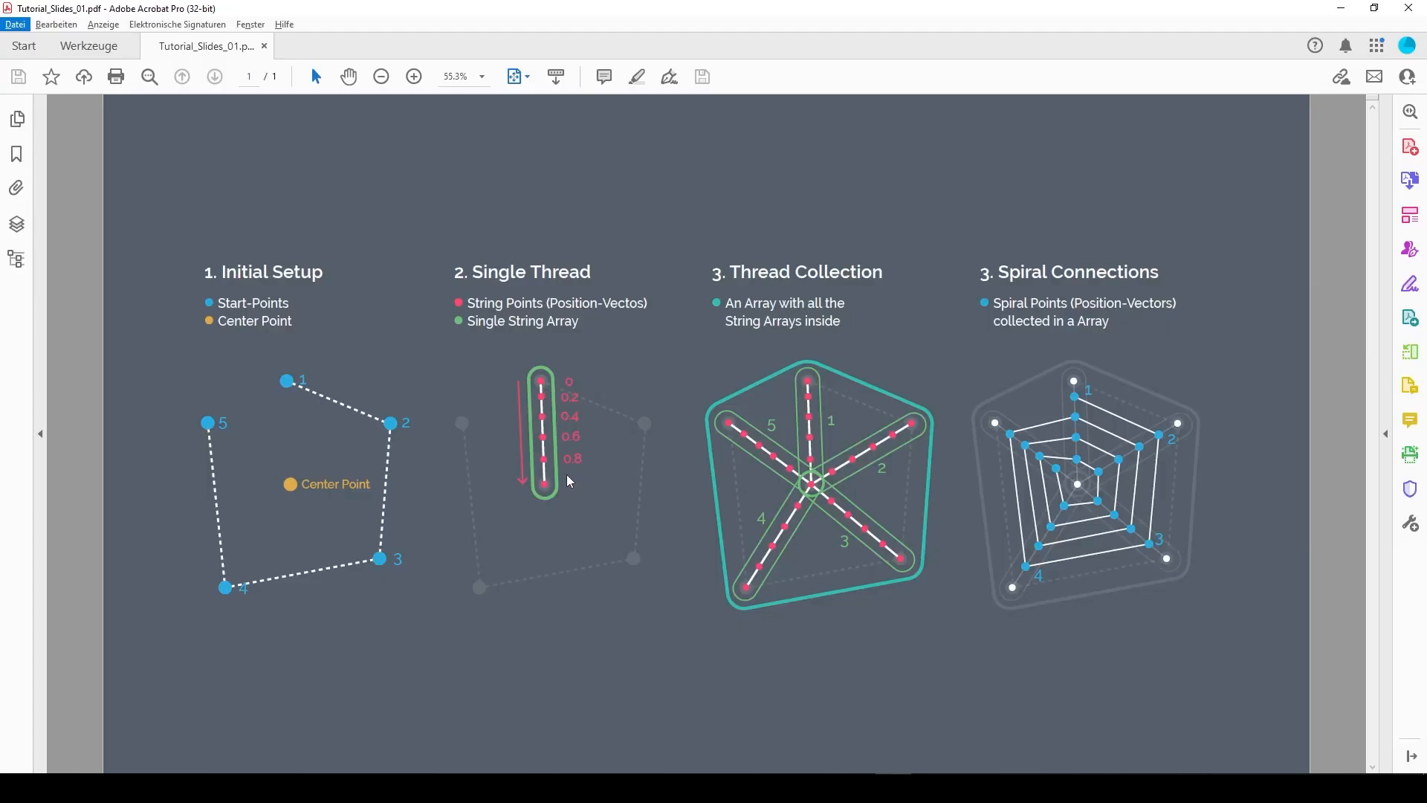
pyautogui.hotkey('alt', 'Tab')
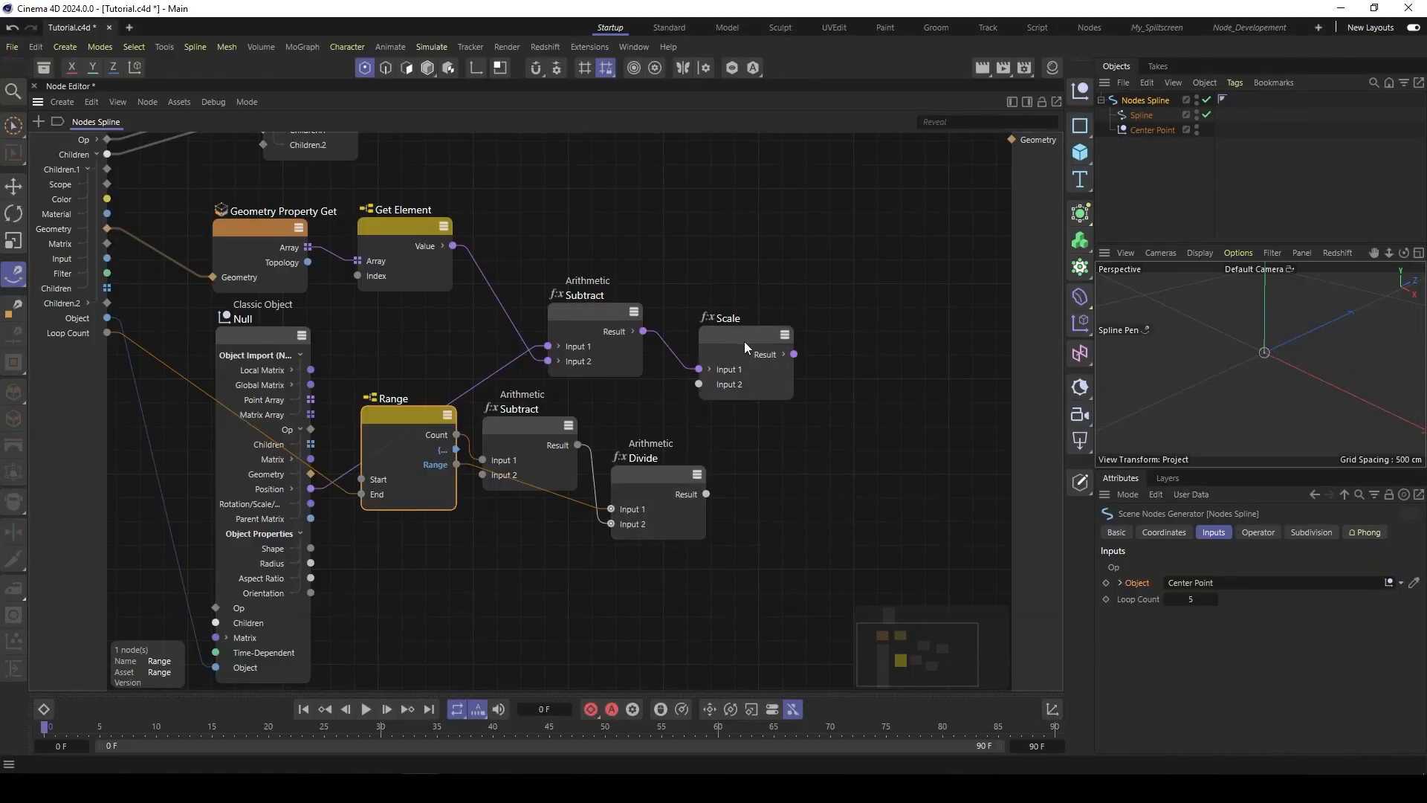
# Step: Connect the Divide Result to the Scale node's Input 2, move the Scale node further out, and check it against the PDF diagram
pyautogui.moveTo(744, 341); pyautogui.dragTo(780, 348)
pyautogui.moveTo(740, 400); pyautogui.dragTo(737, 393)
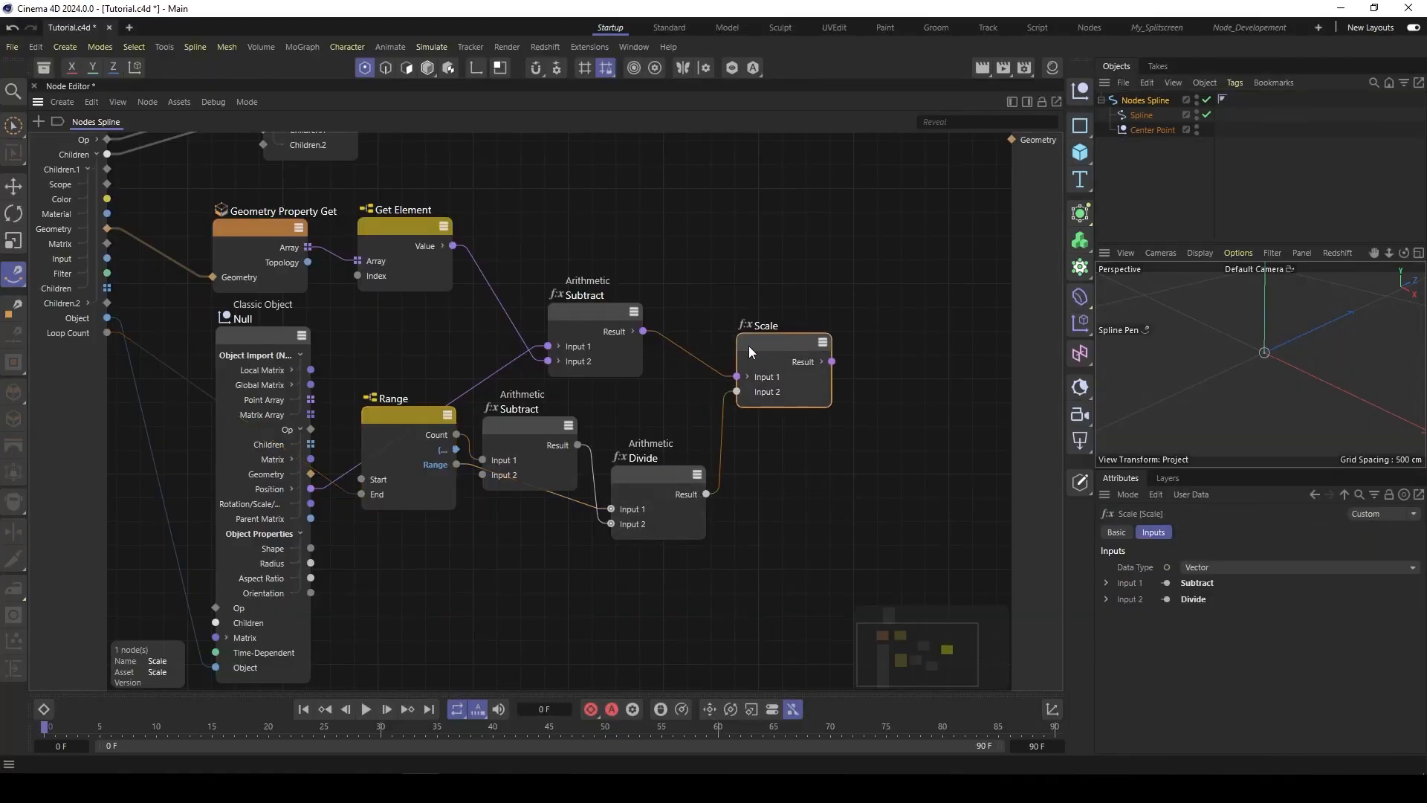
pyautogui.moveTo(759, 345); pyautogui.dragTo(768, 353)
pyautogui.hotkey('alt', 'Tab')
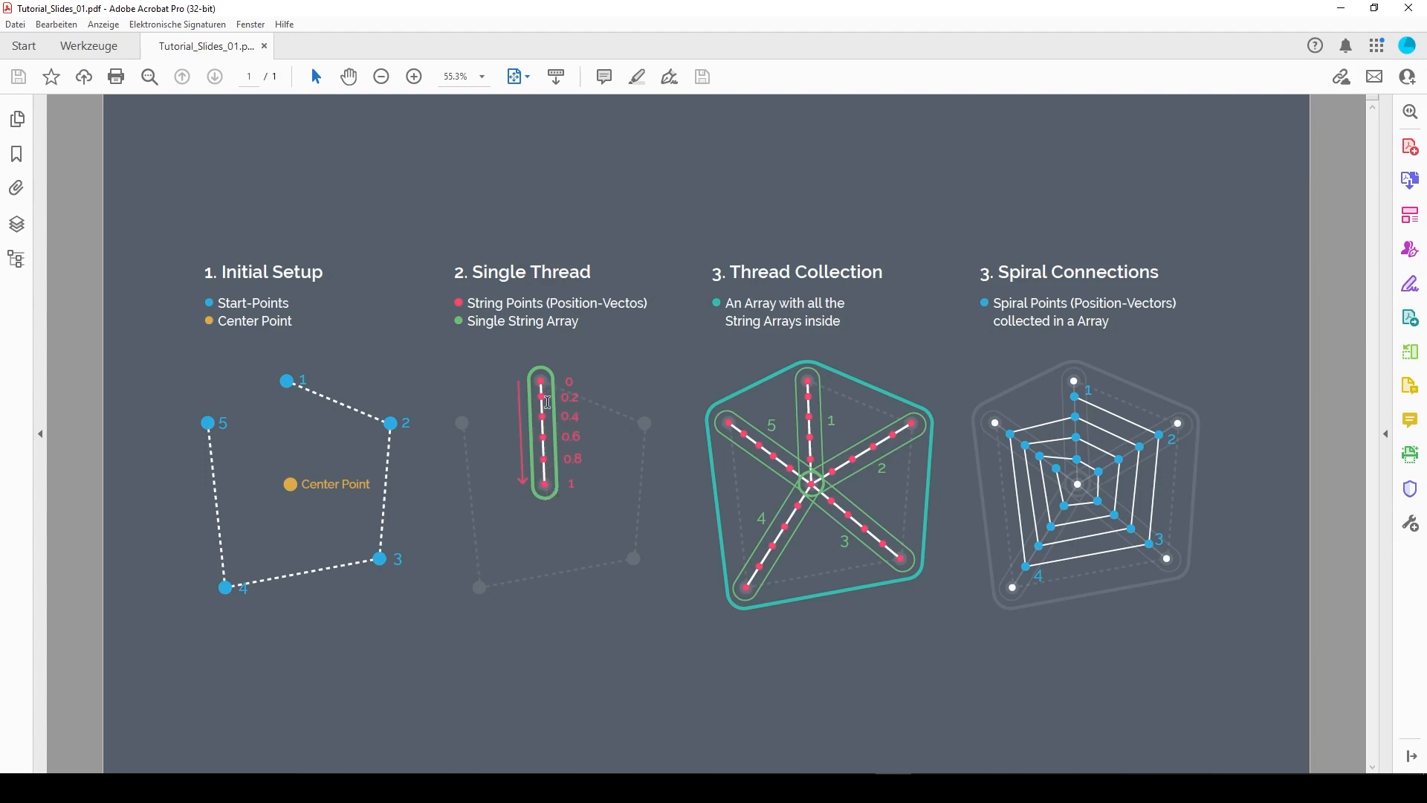
pyautogui.hotkey('alt', 'Tab')
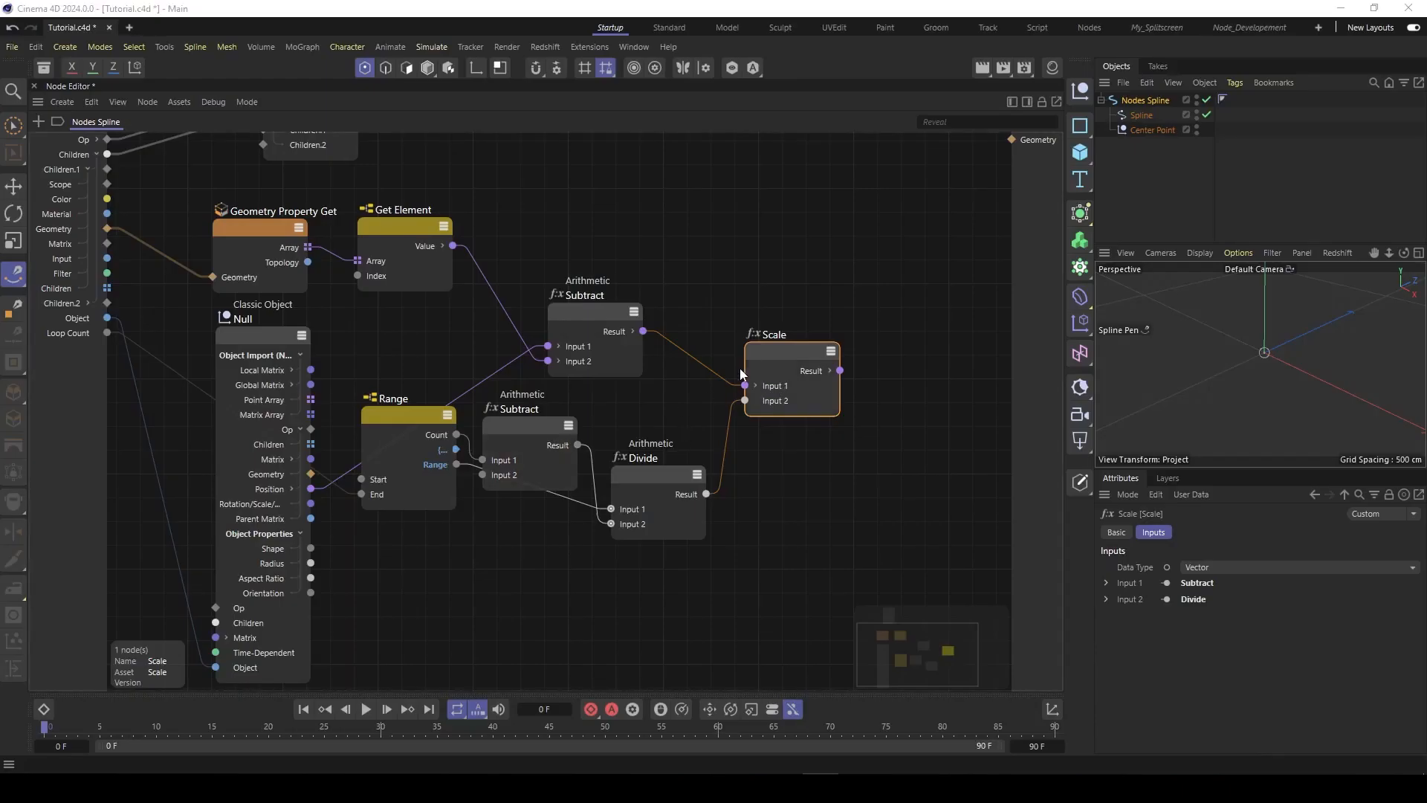
# Step: Shift the Scale node slightly lower and the Get Element node slightly higher
pyautogui.click(714, 297)
pyautogui.moveTo(779, 338); pyautogui.dragTo(648, 378, button='middle')
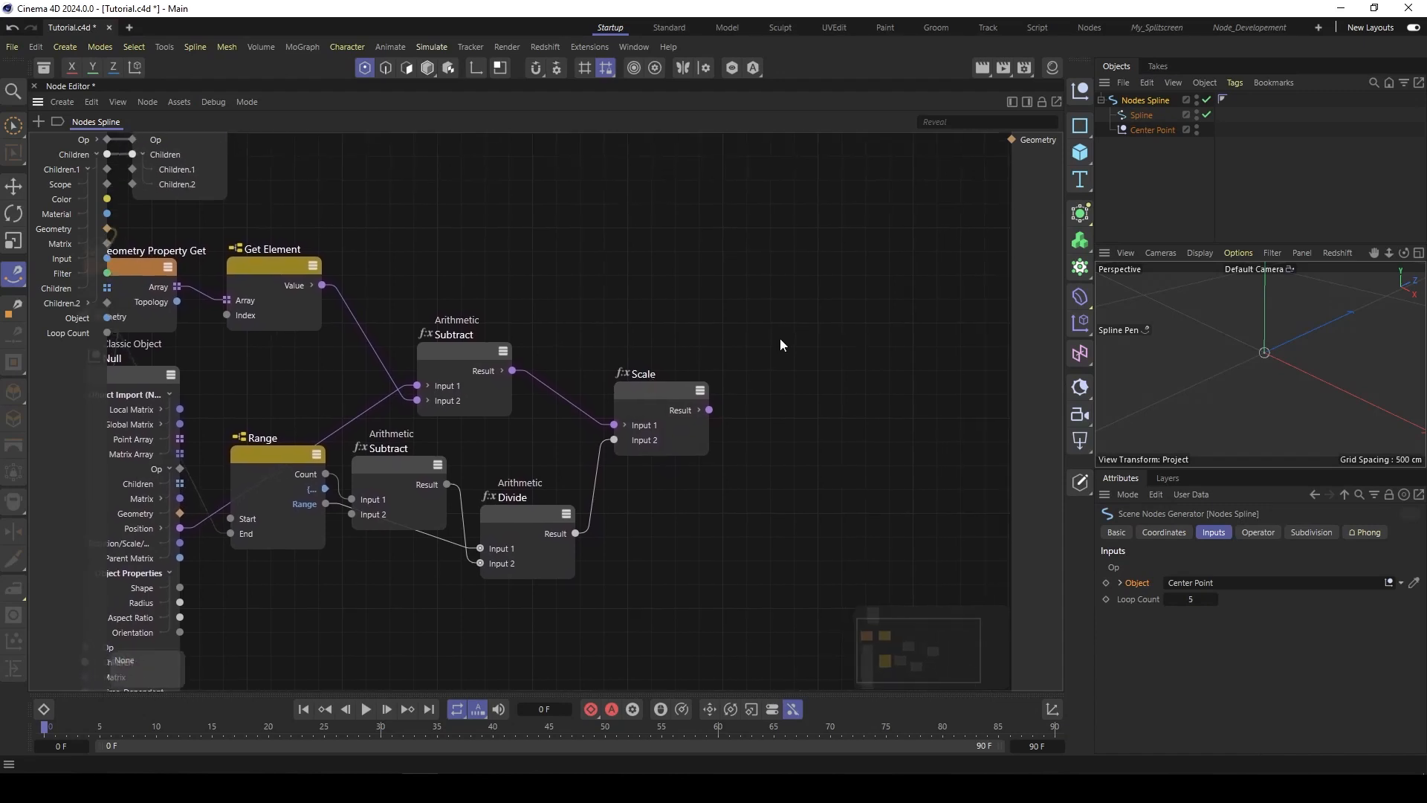
pyautogui.moveTo(656, 387); pyautogui.dragTo(646, 396)
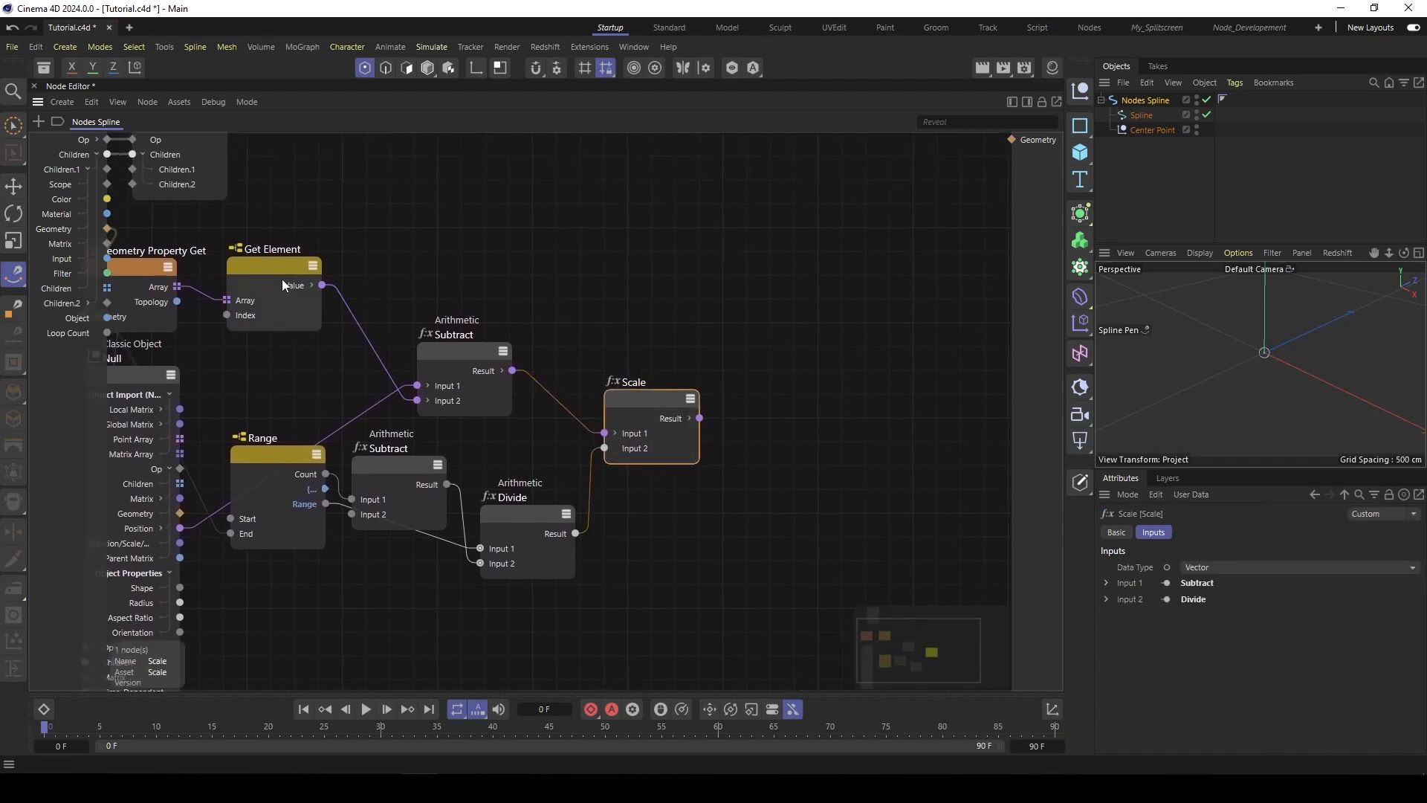
pyautogui.moveTo(282, 279); pyautogui.dragTo(286, 264)
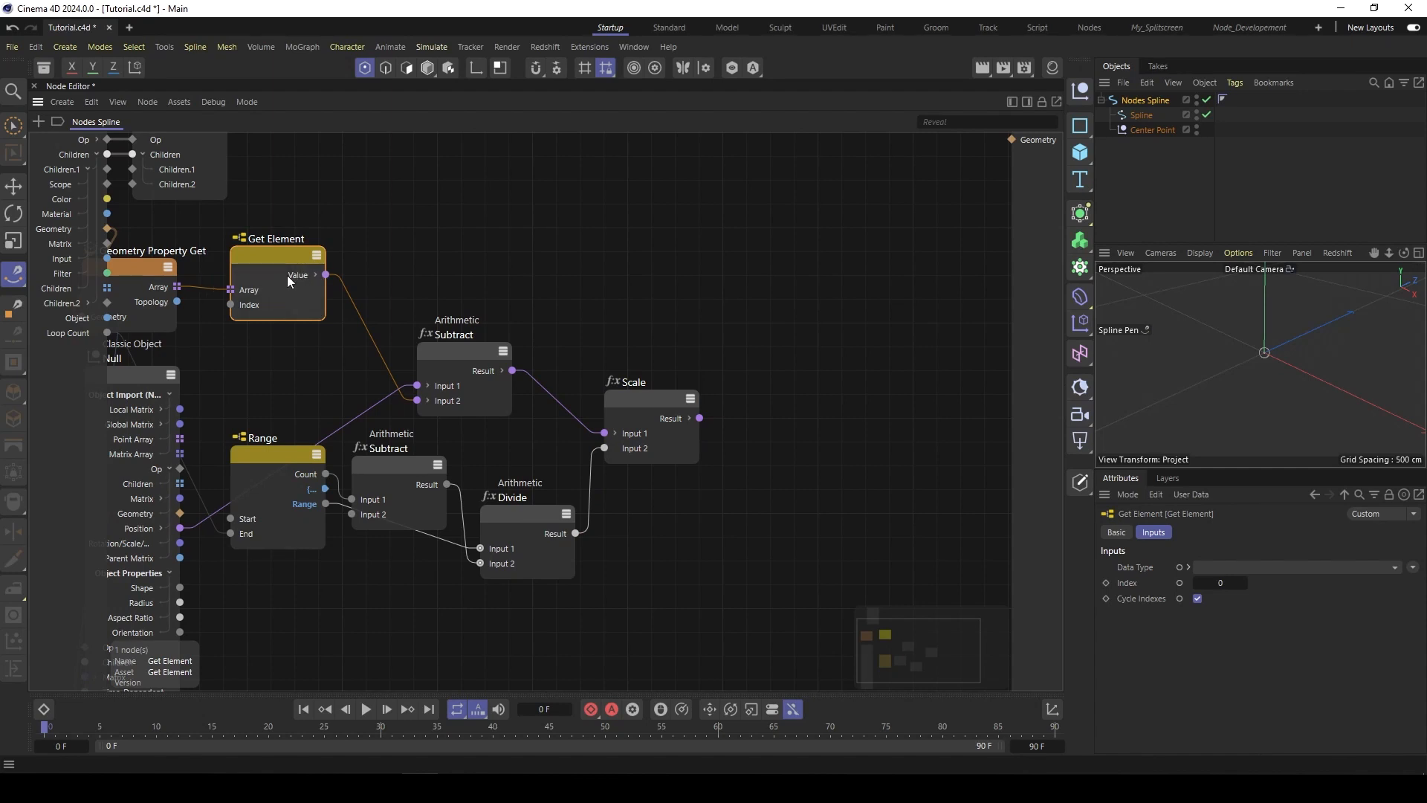
# Step: Add an Arithmetic Add node beyond the Scale node and set its data type to Vector
pyautogui.doubleClick(787, 411)
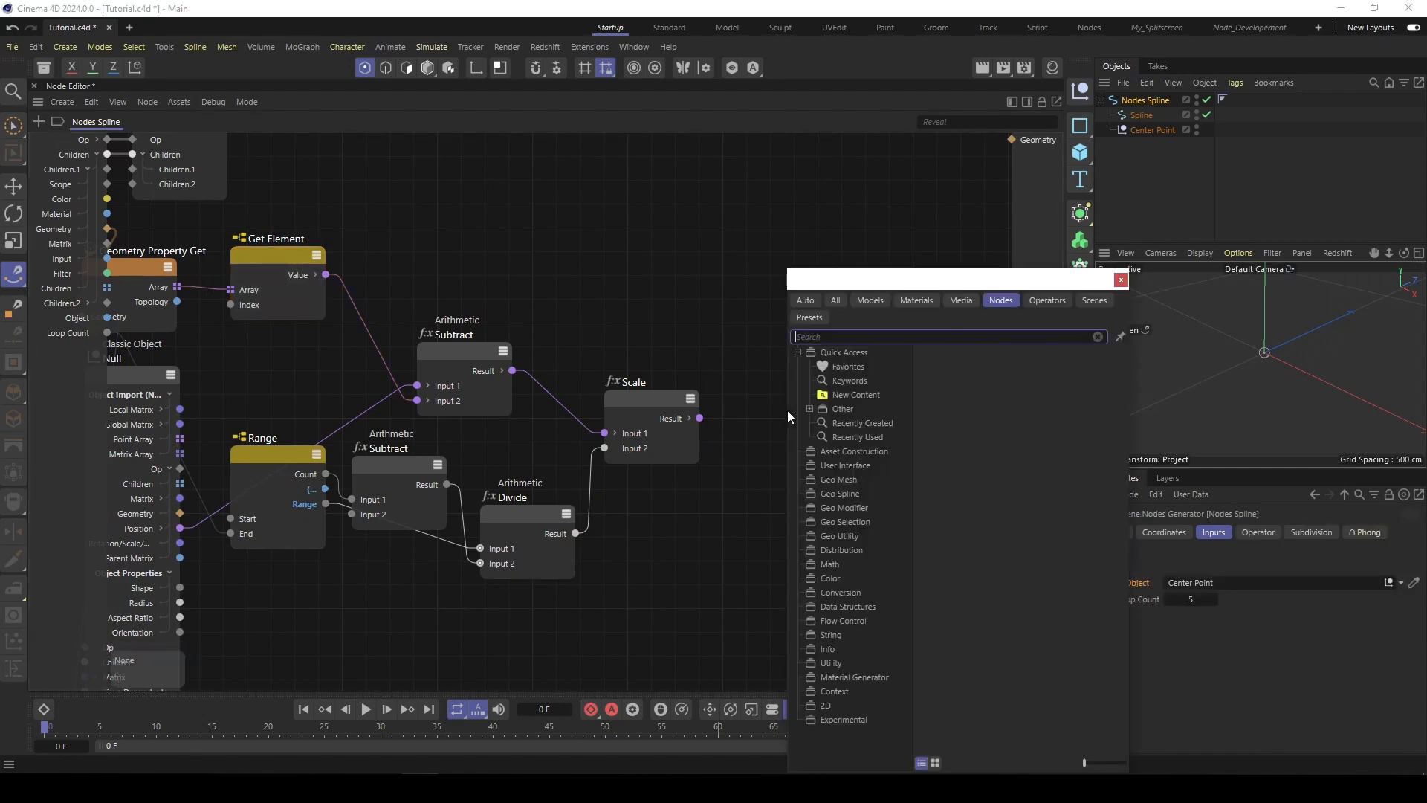
pyautogui.write('add')
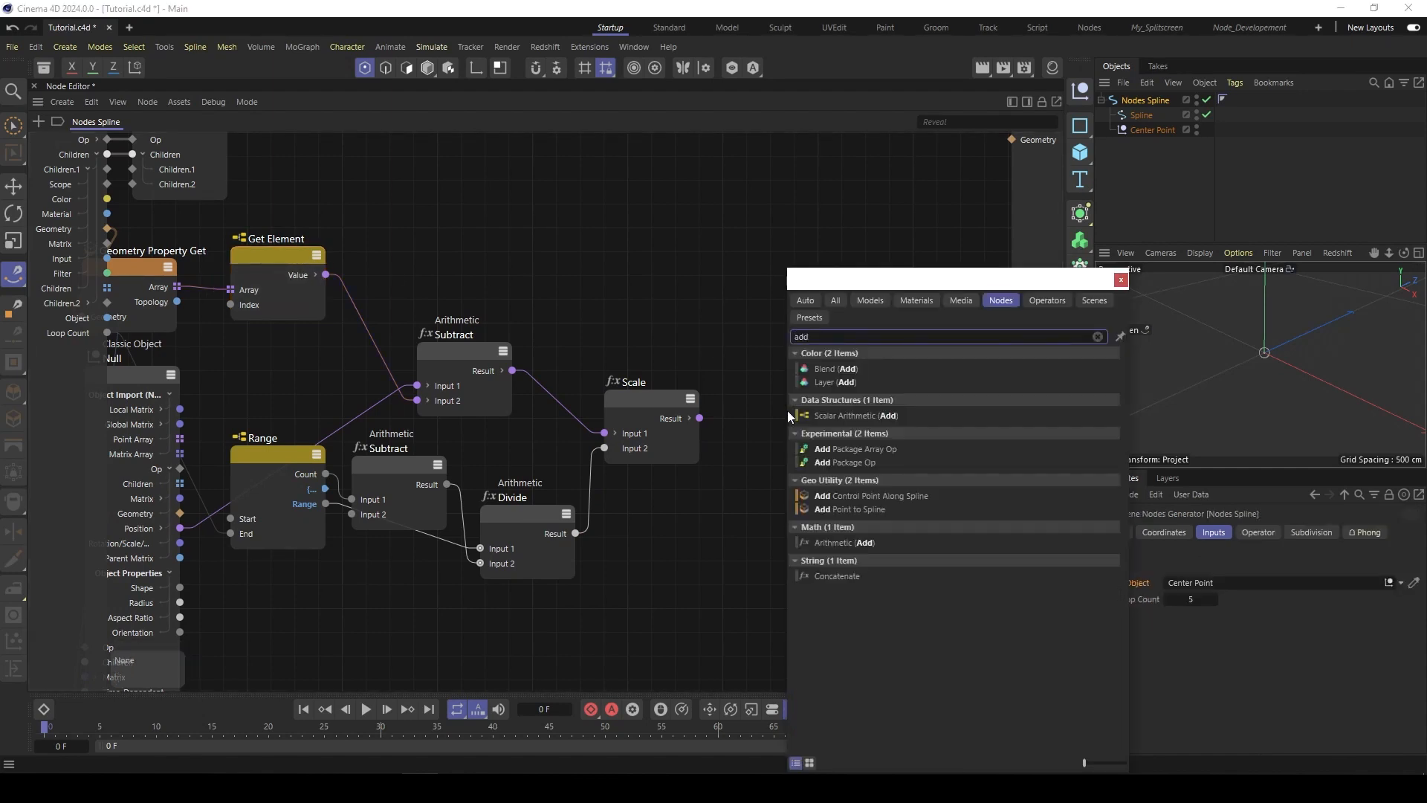
pyautogui.click(852, 541)
pyautogui.moveTo(768, 419); pyautogui.dragTo(773, 356)
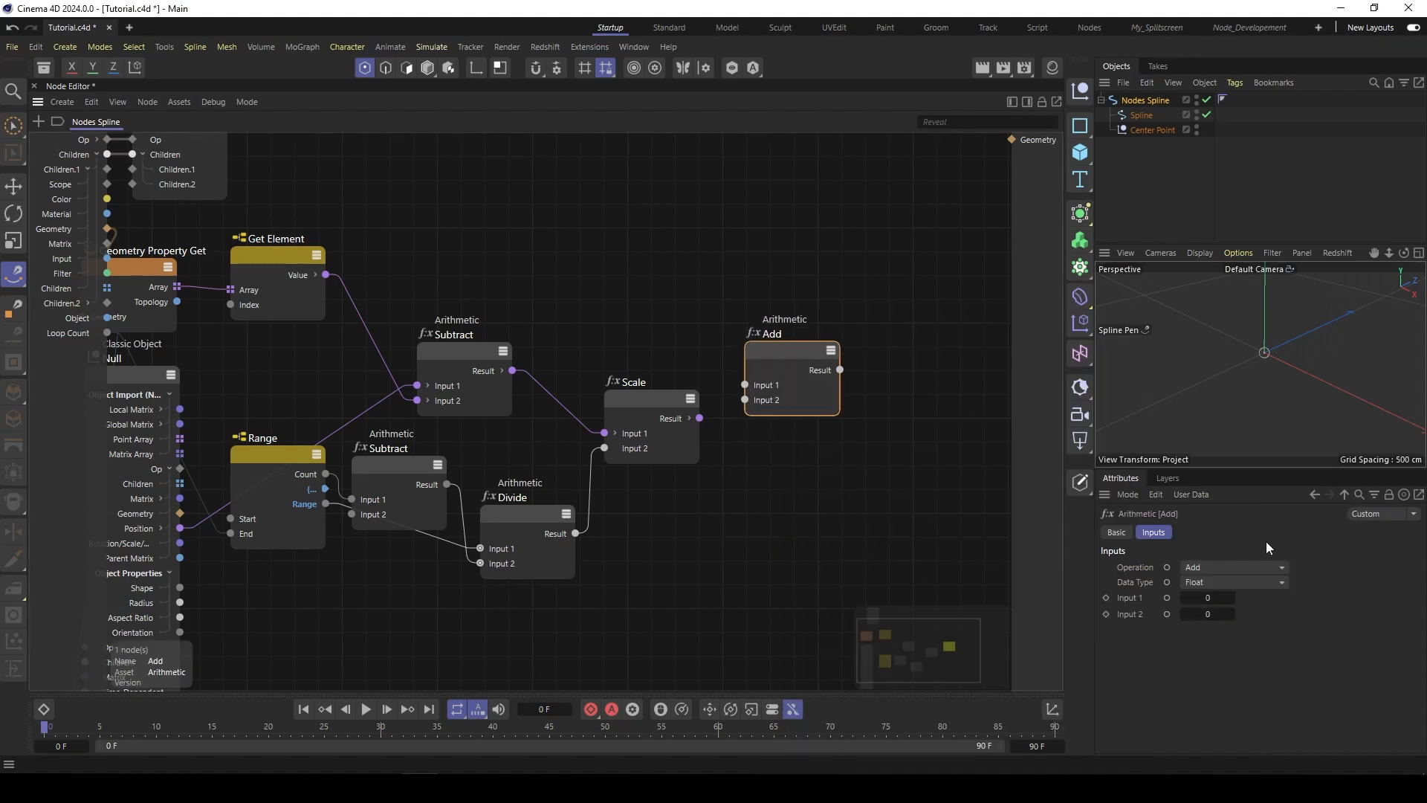
pyautogui.click(1211, 582)
pyautogui.click(1227, 703)
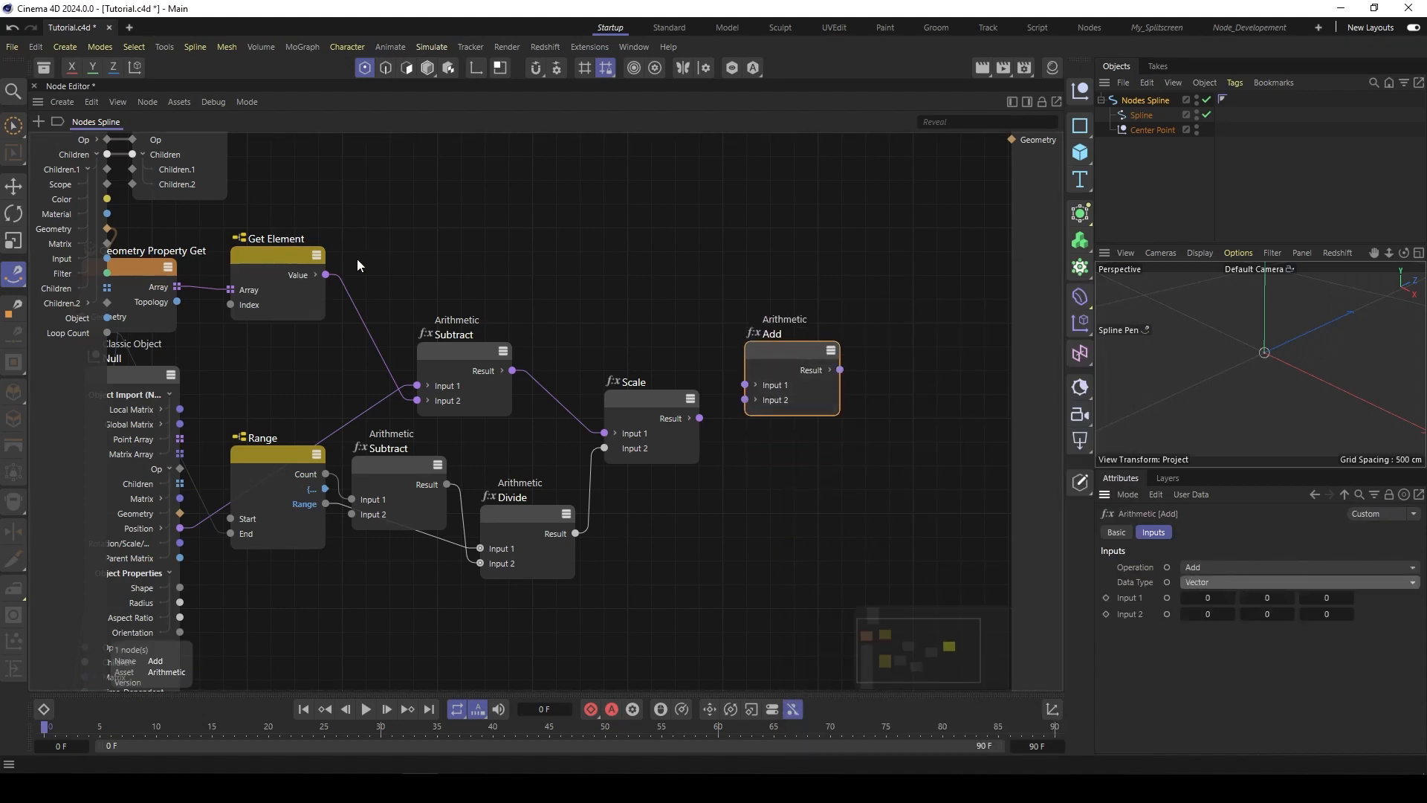
# Step: Connect the Get Element Value to the Add node's Input 1 and the Scale Result to its Input 2
pyautogui.moveTo(321, 273); pyautogui.dragTo(637, 289)
pyautogui.moveTo(748, 378); pyautogui.dragTo(755, 400)
pyautogui.moveTo(648, 403); pyautogui.dragTo(646, 398)
pyautogui.moveTo(784, 349); pyautogui.dragTo(778, 333)
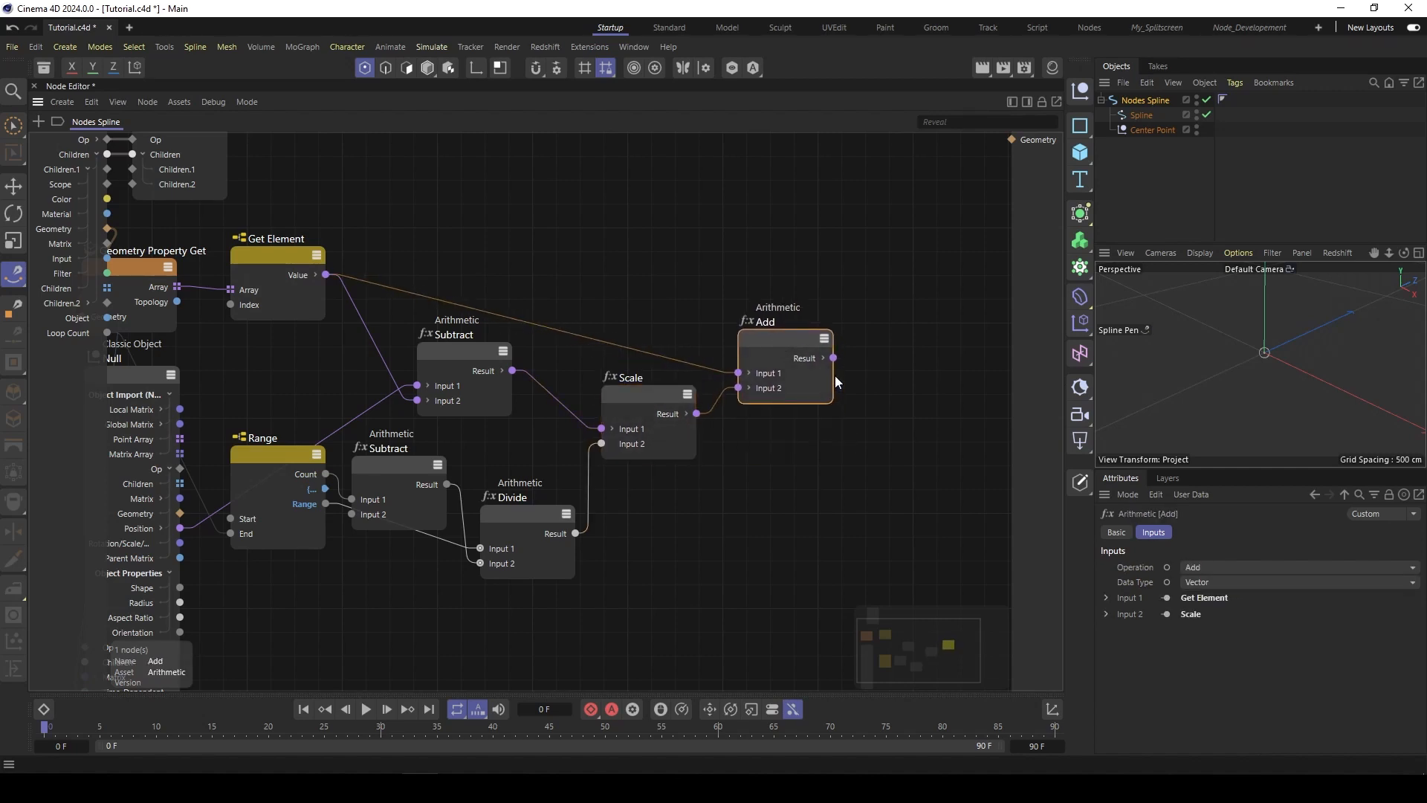
# Step: Shift the Range node slightly and add an Assemble Collection node beyond the Add node
pyautogui.scroll(-2, 815, 417)
pyautogui.moveTo(846, 382); pyautogui.dragTo(818, 374, button='middle')
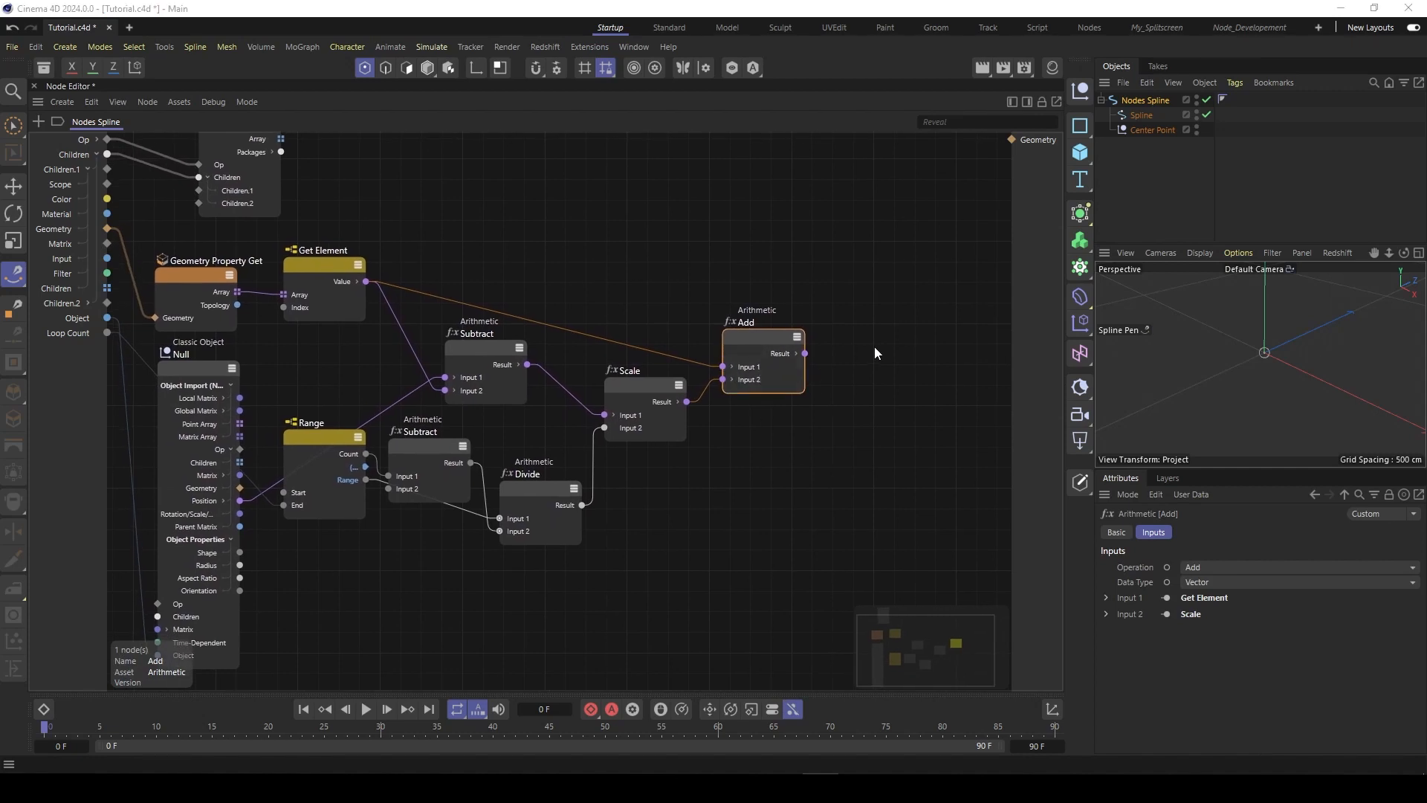
pyautogui.moveTo(318, 449); pyautogui.dragTo(310, 456)
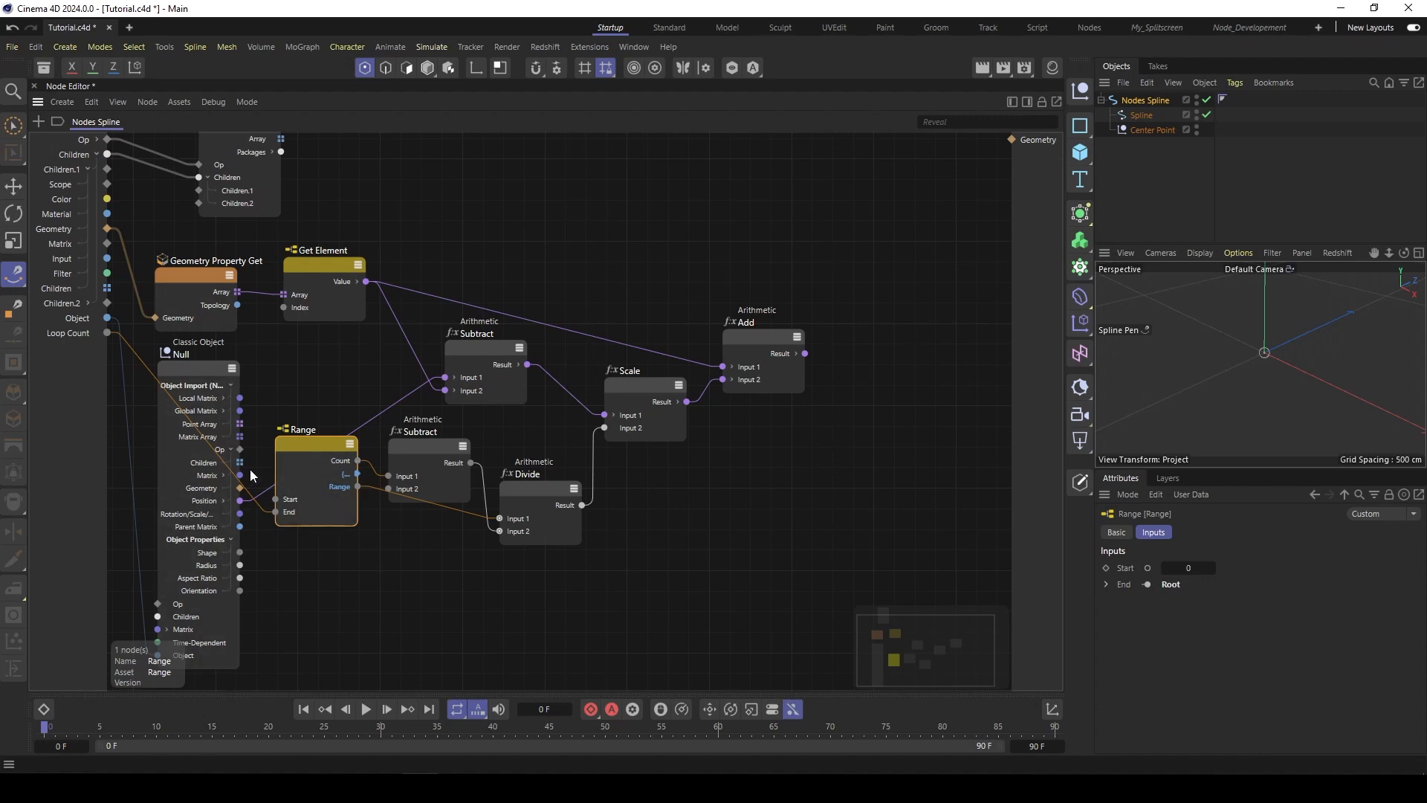
pyautogui.doubleClick(872, 386)
pyautogui.write('ass')
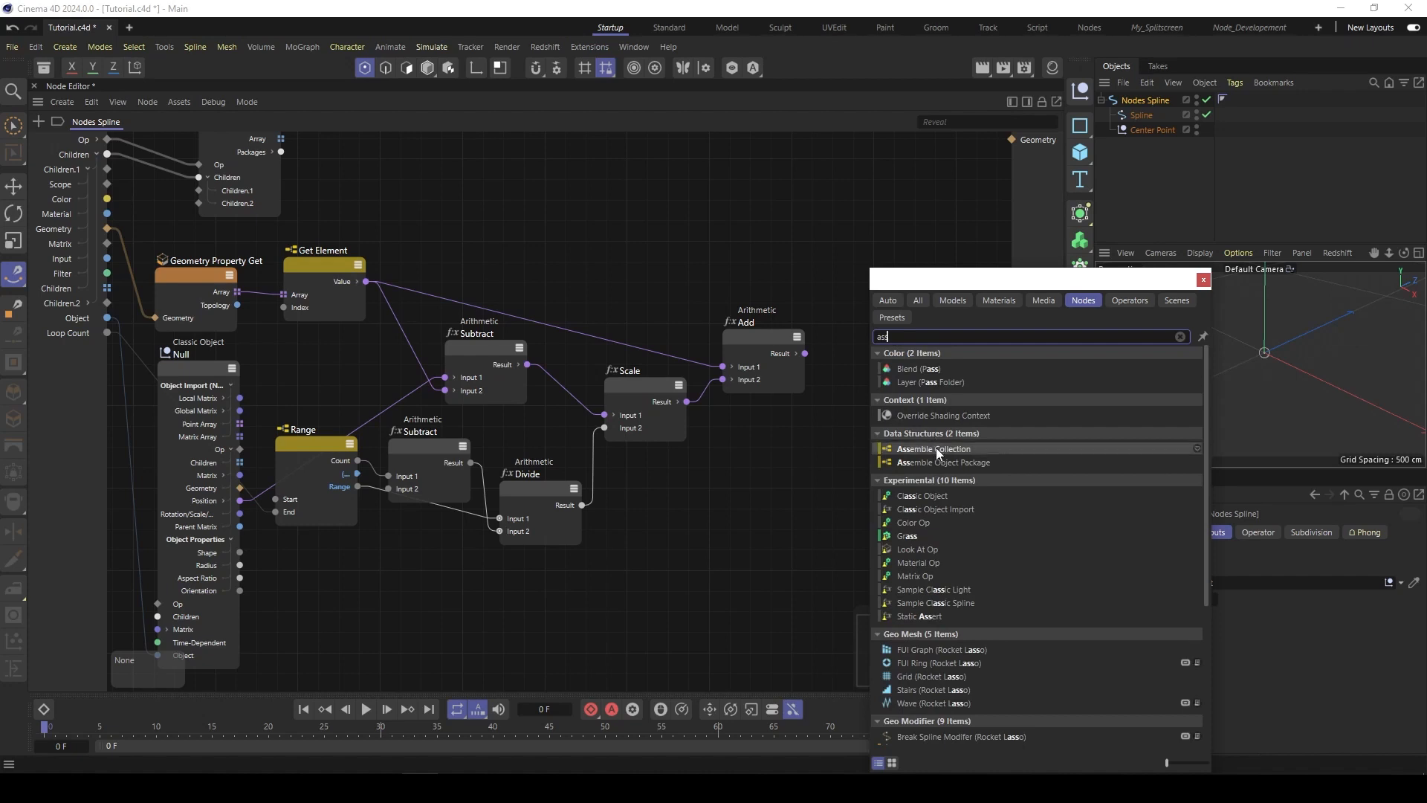
pyautogui.doubleClick(936, 447)
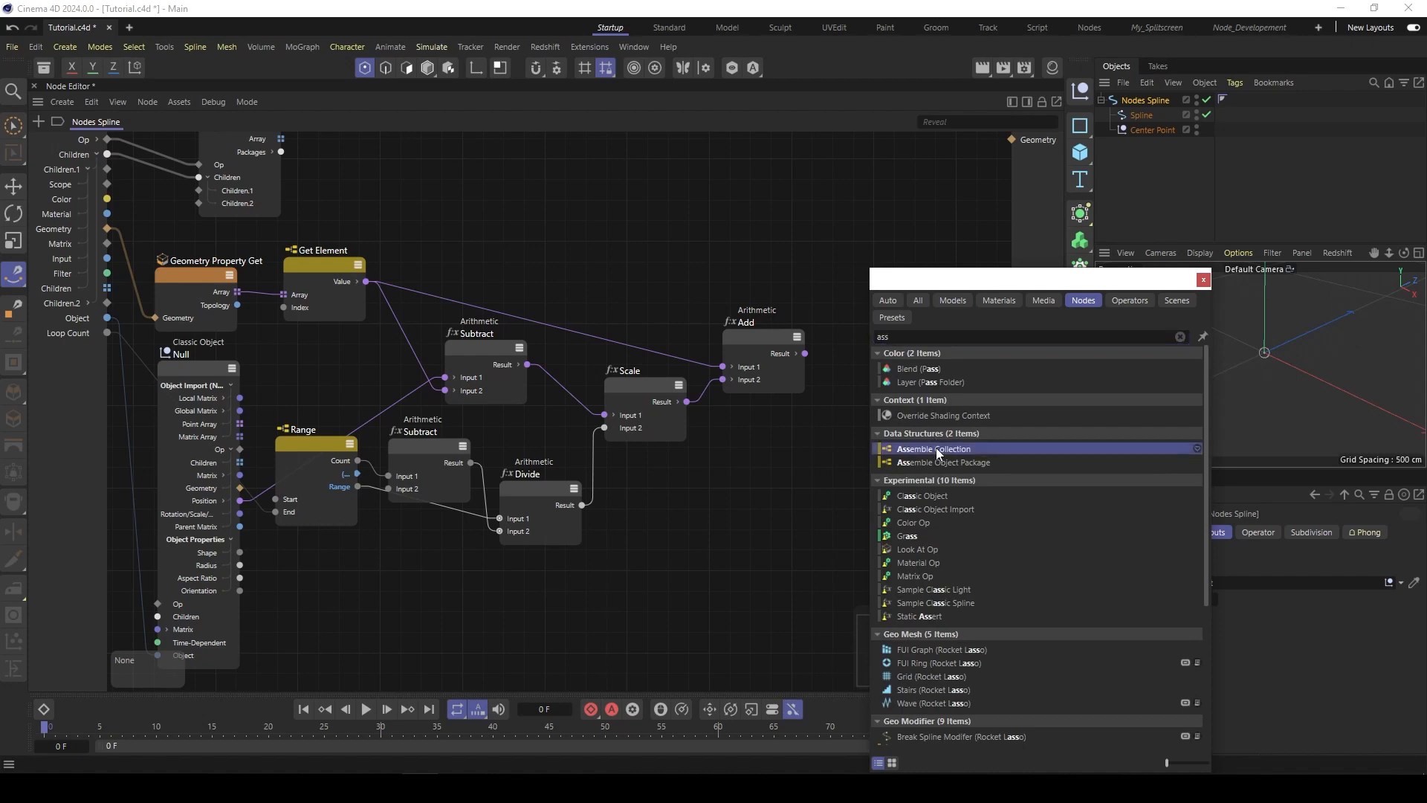
pyautogui.moveTo(860, 384); pyautogui.dragTo(865, 366)
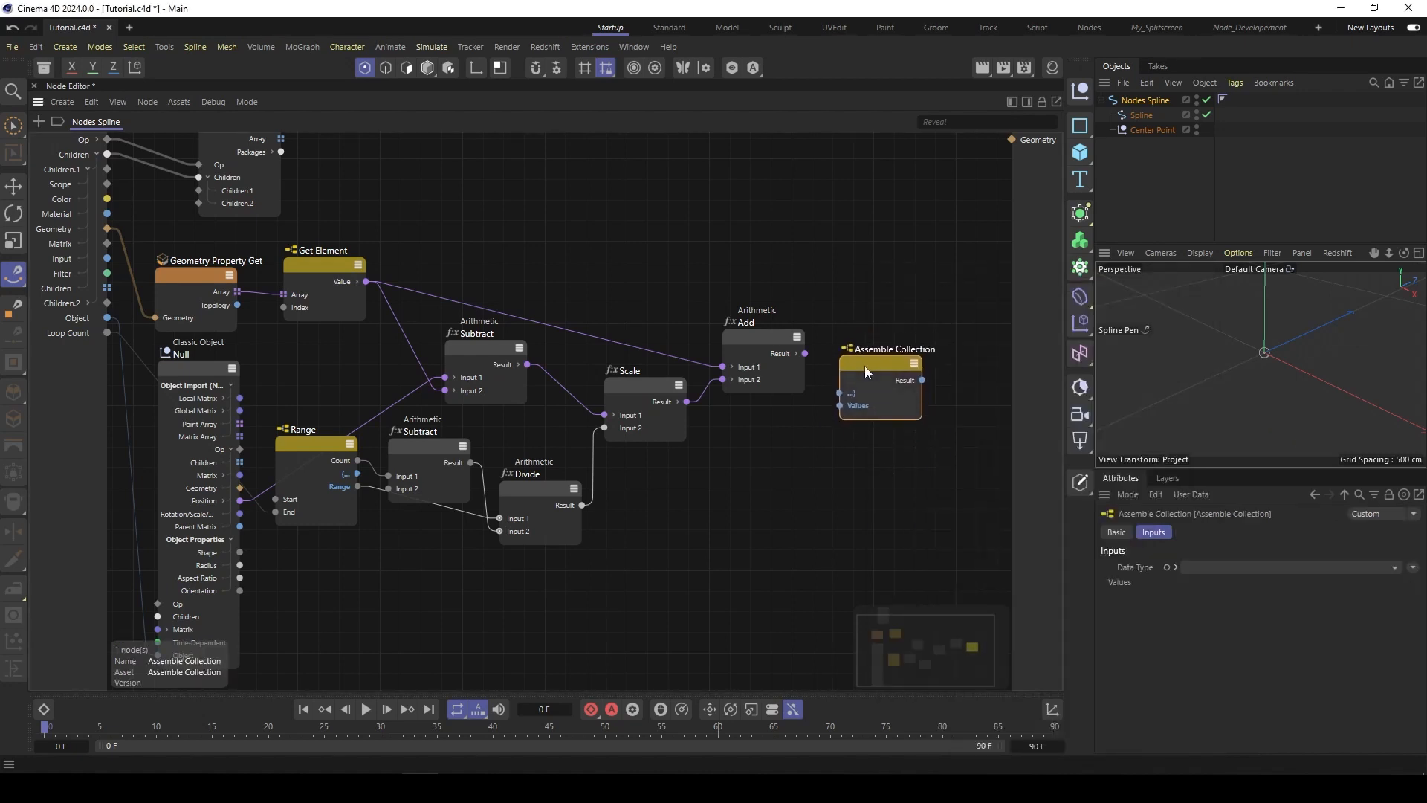
# Step: Set the Assemble Collection node's data type to an Array structure with Vector as its element type
pyautogui.click(1413, 567)
pyautogui.moveTo(1412, 657)
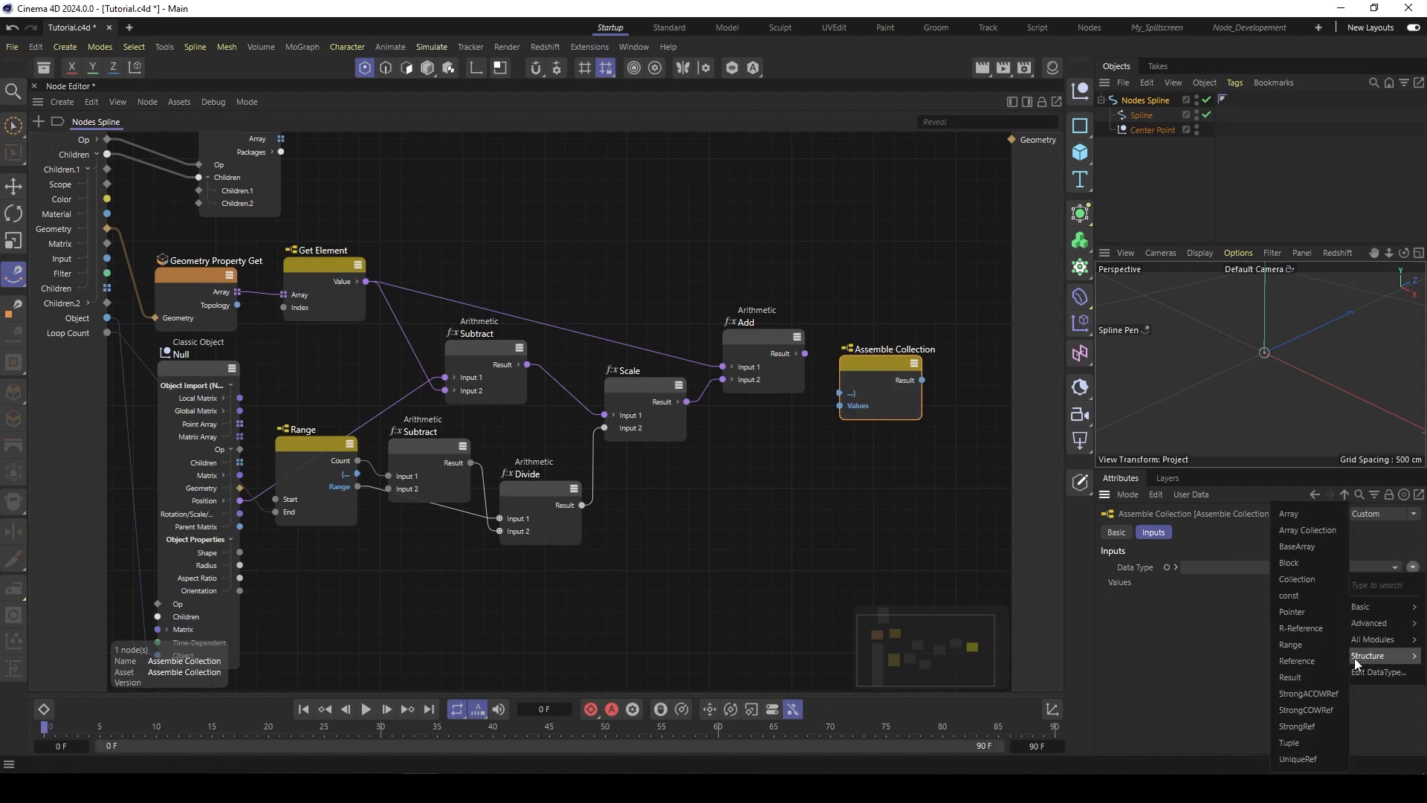
pyautogui.click(1296, 515)
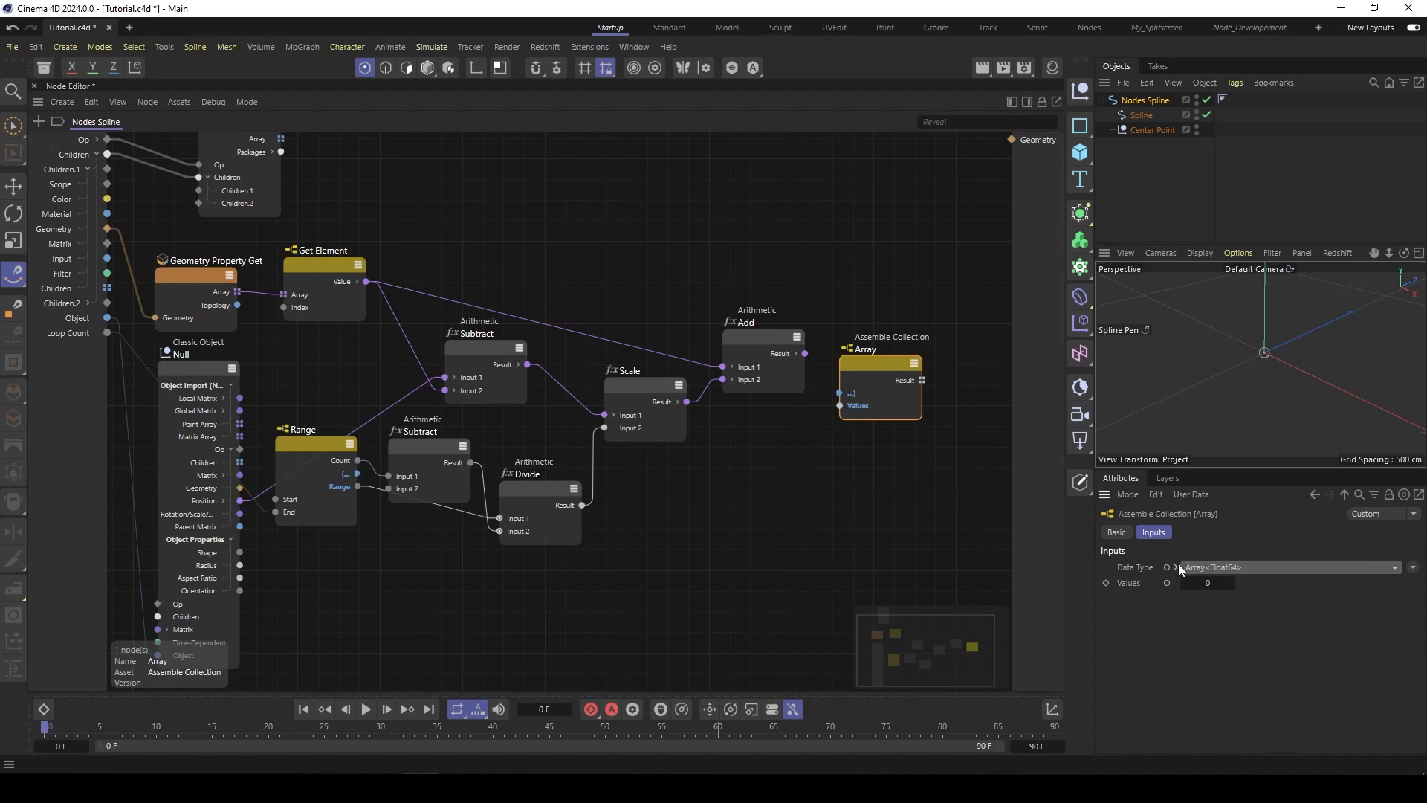
pyautogui.click(1177, 567)
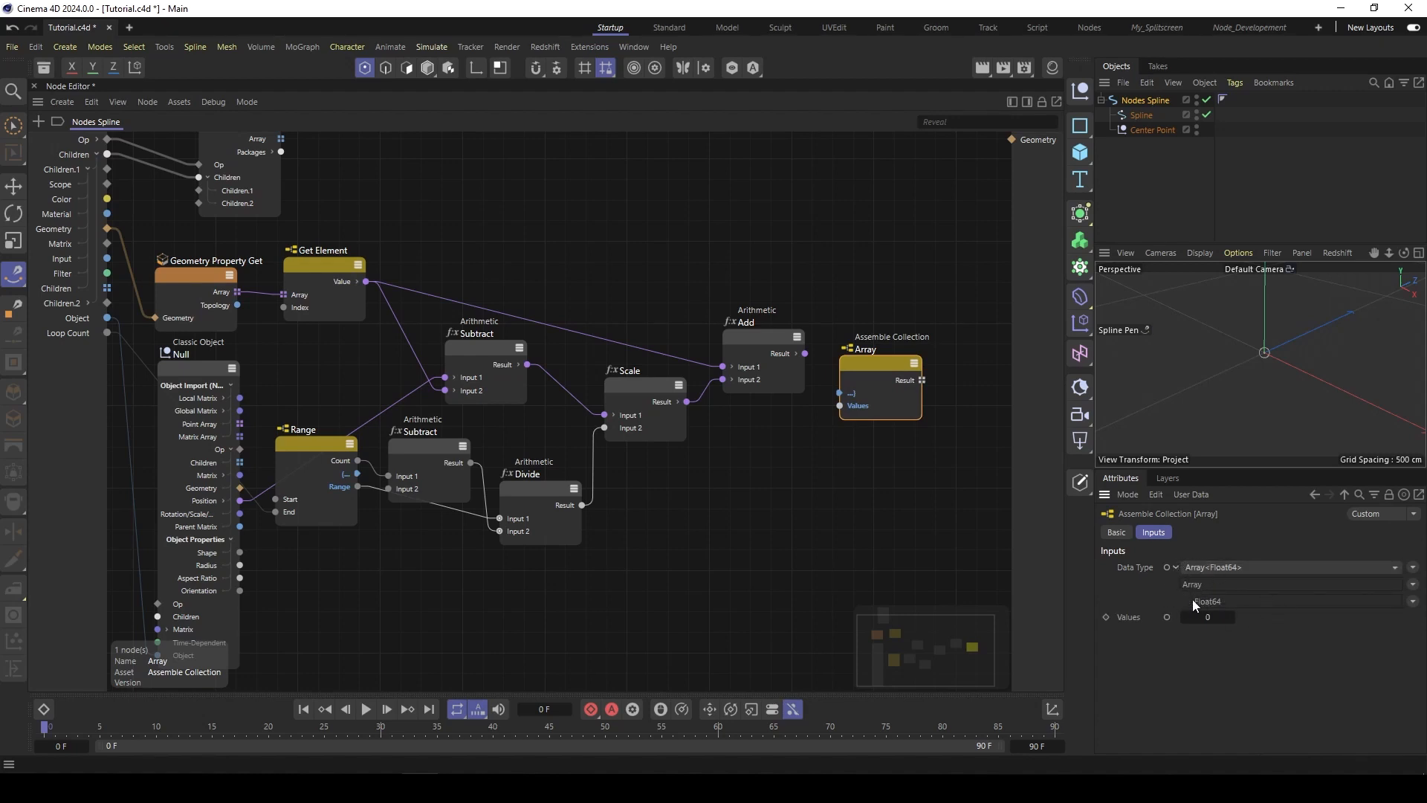
pyautogui.click(1412, 601)
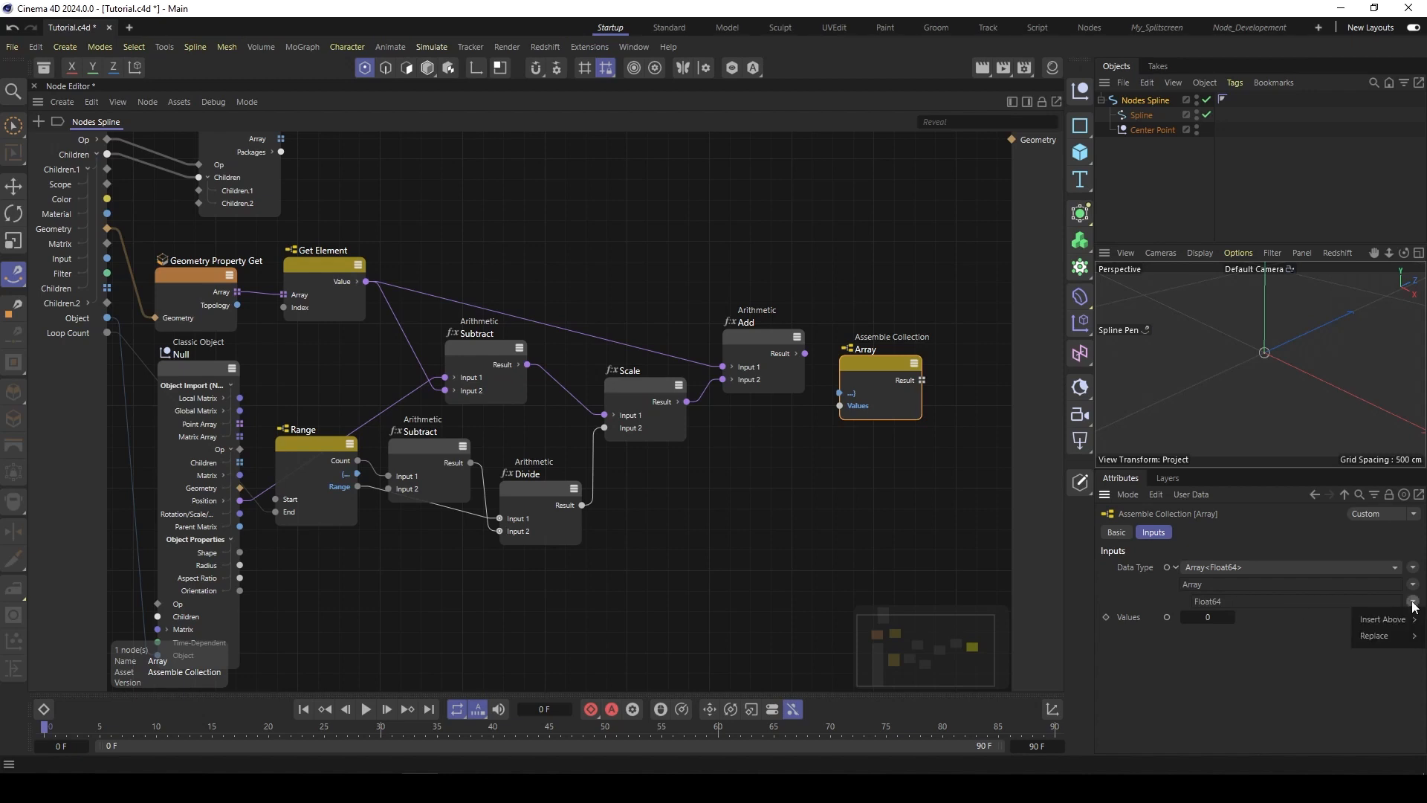
pyautogui.moveTo(1381, 619)
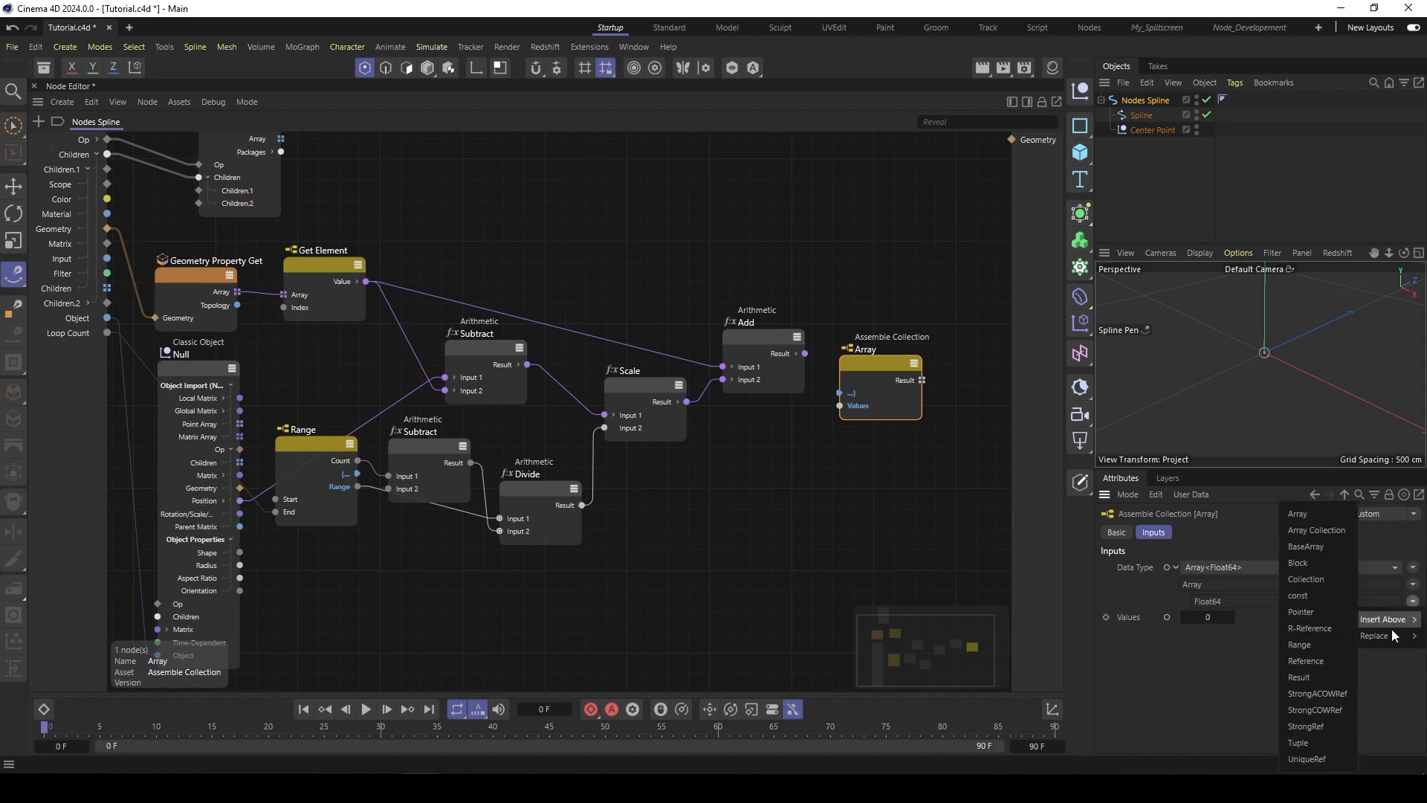
pyautogui.moveTo(1345, 632)
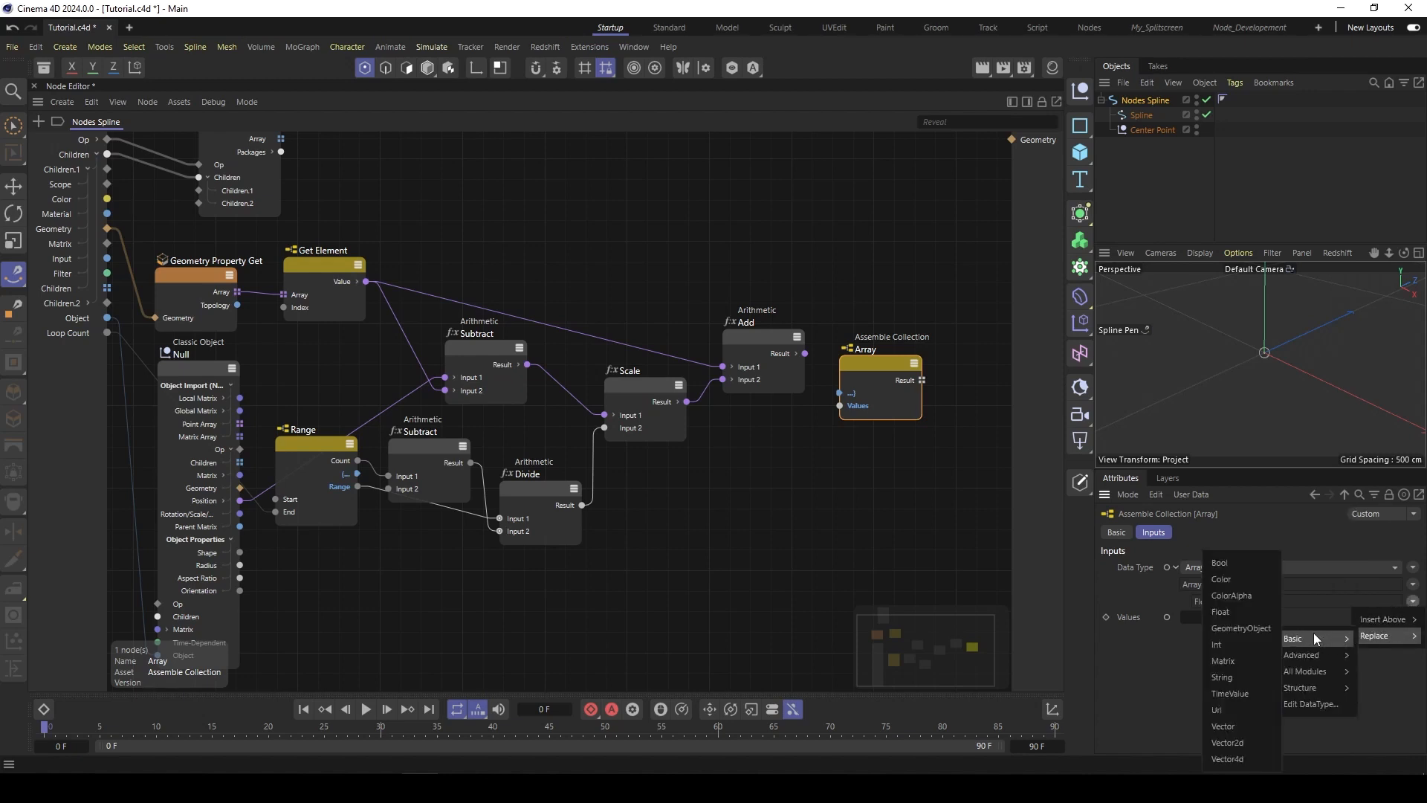
pyautogui.click(1235, 724)
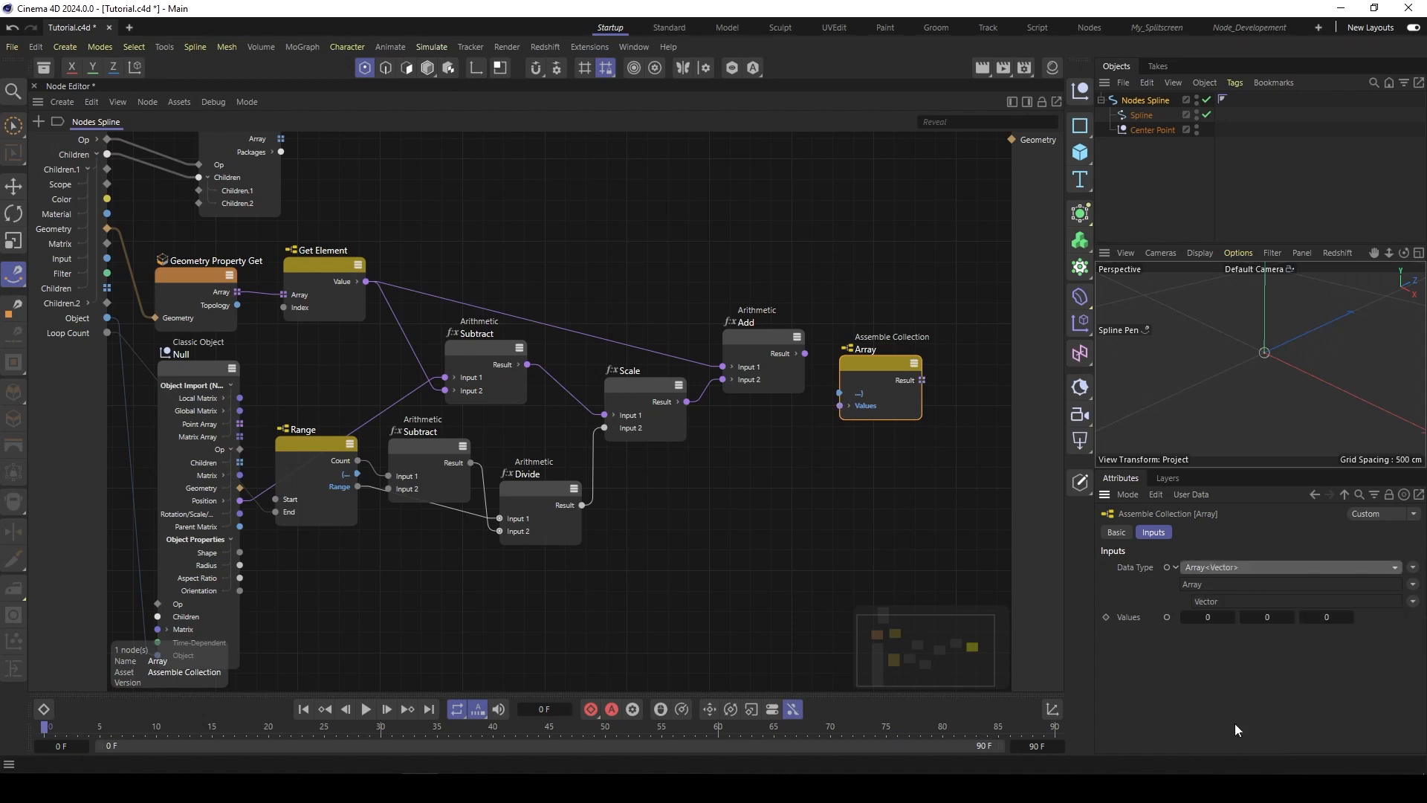
# Step: Reposition the Assemble Collection and Add nodes and connect the Add Result to the collection's Values input
pyautogui.moveTo(847, 363); pyautogui.dragTo(872, 351)
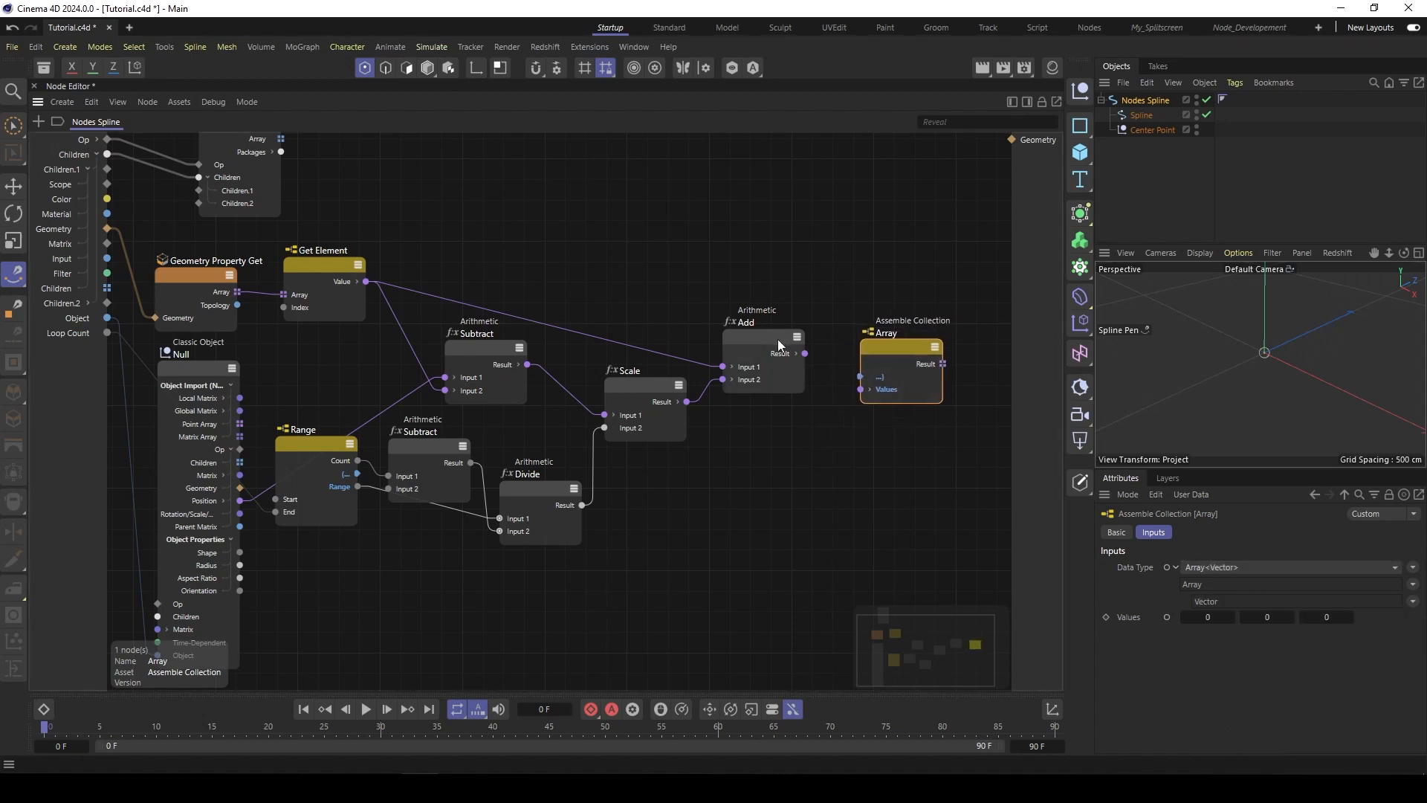
pyautogui.moveTo(777, 339); pyautogui.dragTo(863, 390)
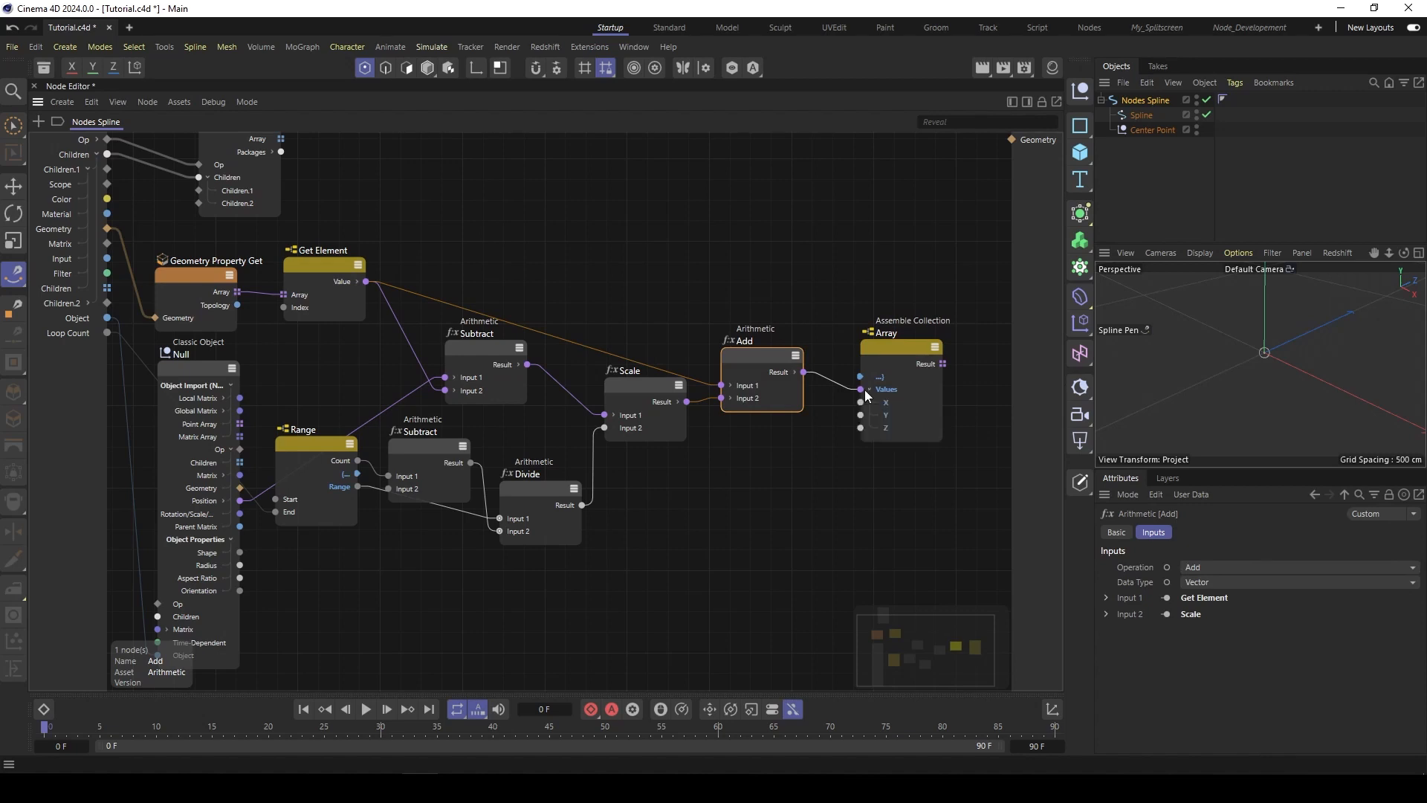
# Step: Move the five math nodes lower, align the Array node, and connect the Range node's "[..." port to the Array node's "...]" port
pyautogui.moveTo(774, 312); pyautogui.dragTo(428, 541)
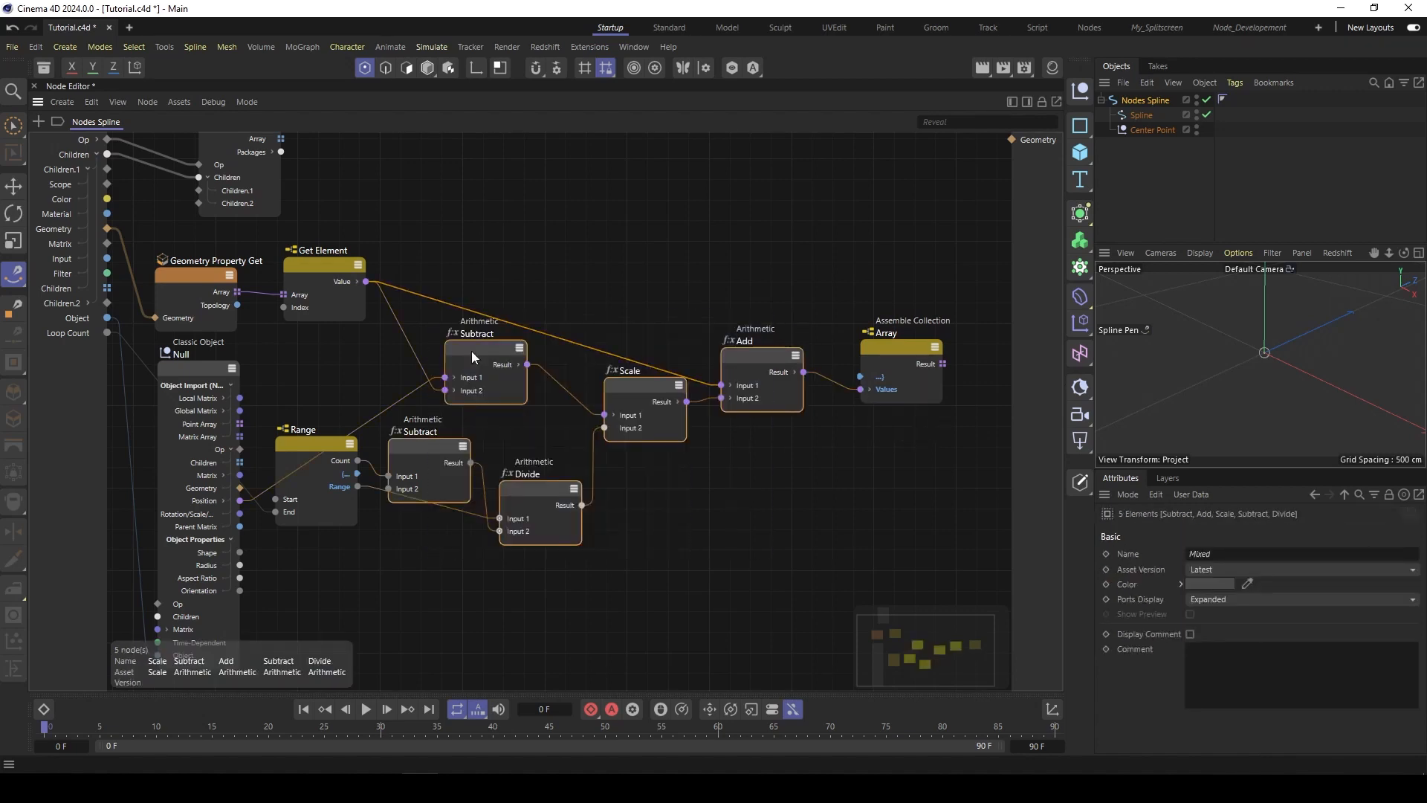
pyautogui.moveTo(471, 351); pyautogui.dragTo(485, 484)
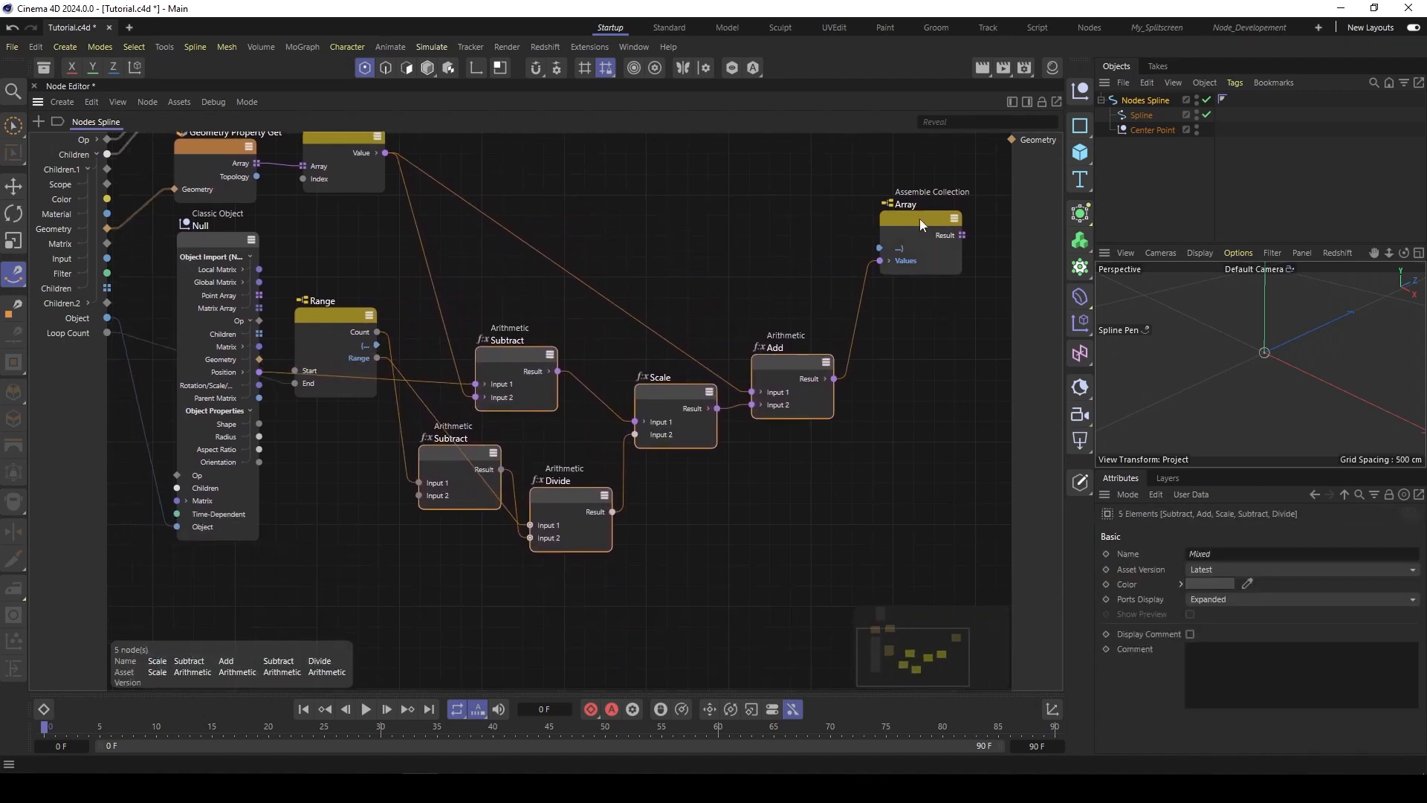
pyautogui.moveTo(920, 219); pyautogui.dragTo(907, 308)
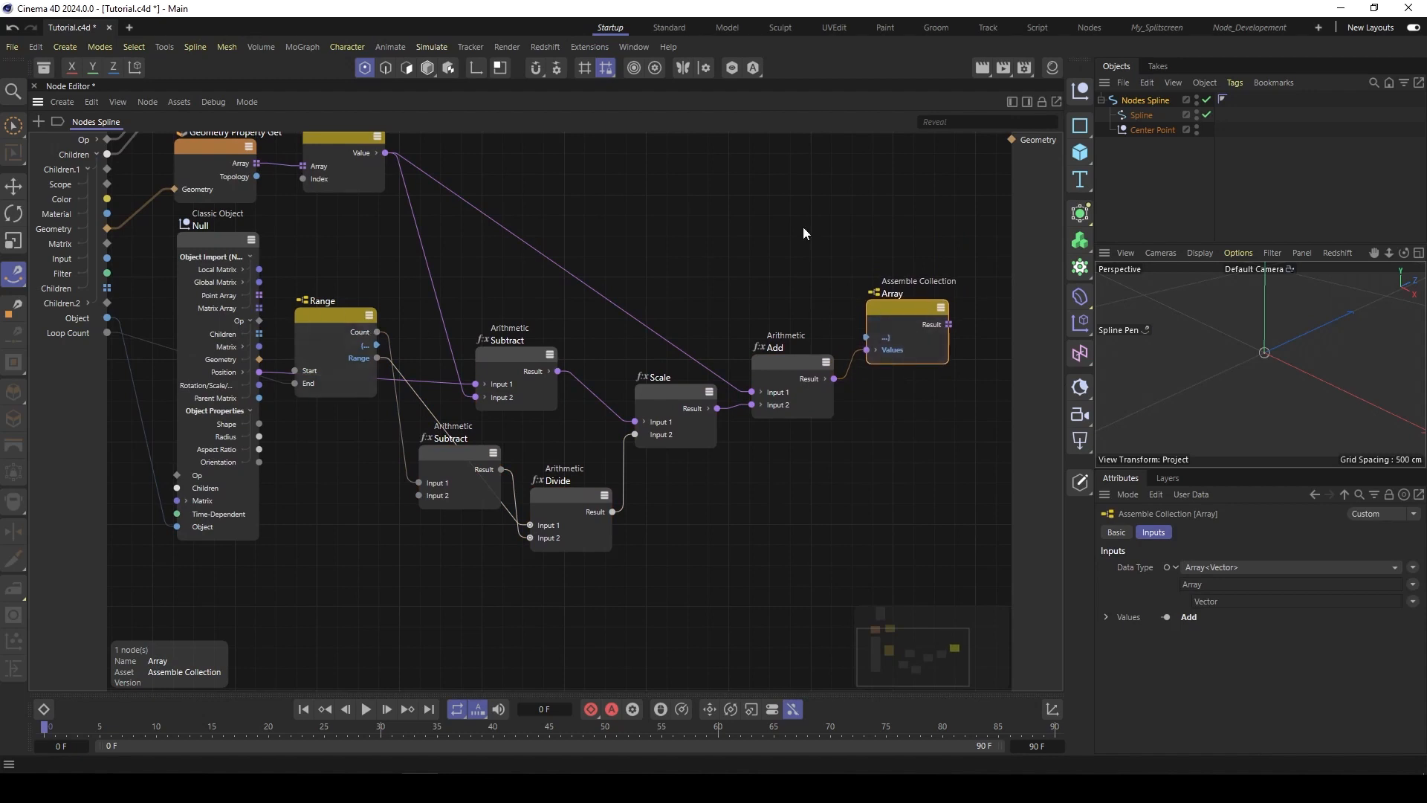
pyautogui.moveTo(377, 345); pyautogui.dragTo(869, 336)
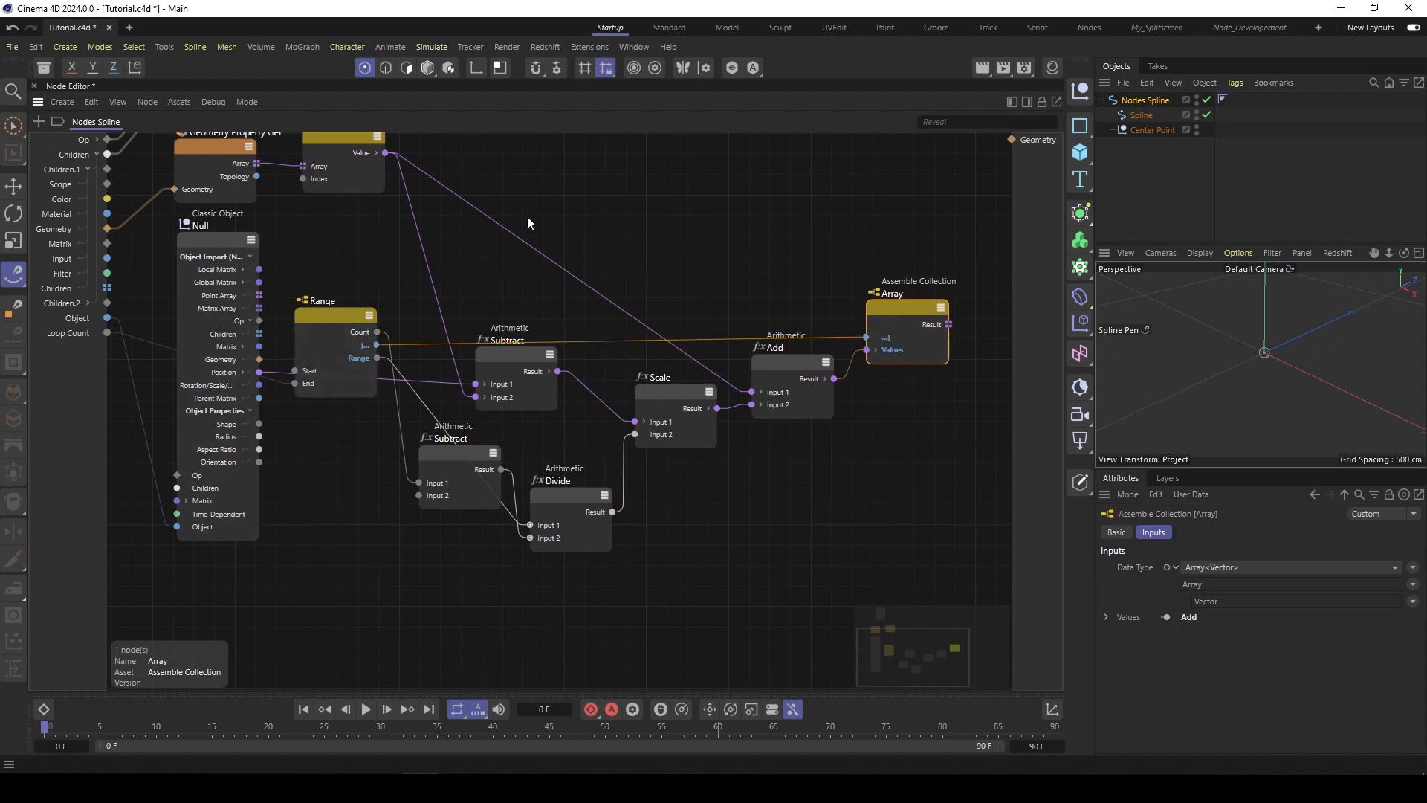
# Step: Nudge the Array node slightly and rename it "Single Thred"
pyautogui.scroll(-2, 779, 292)
pyautogui.moveTo(802, 281); pyautogui.dragTo(766, 297, button='middle')
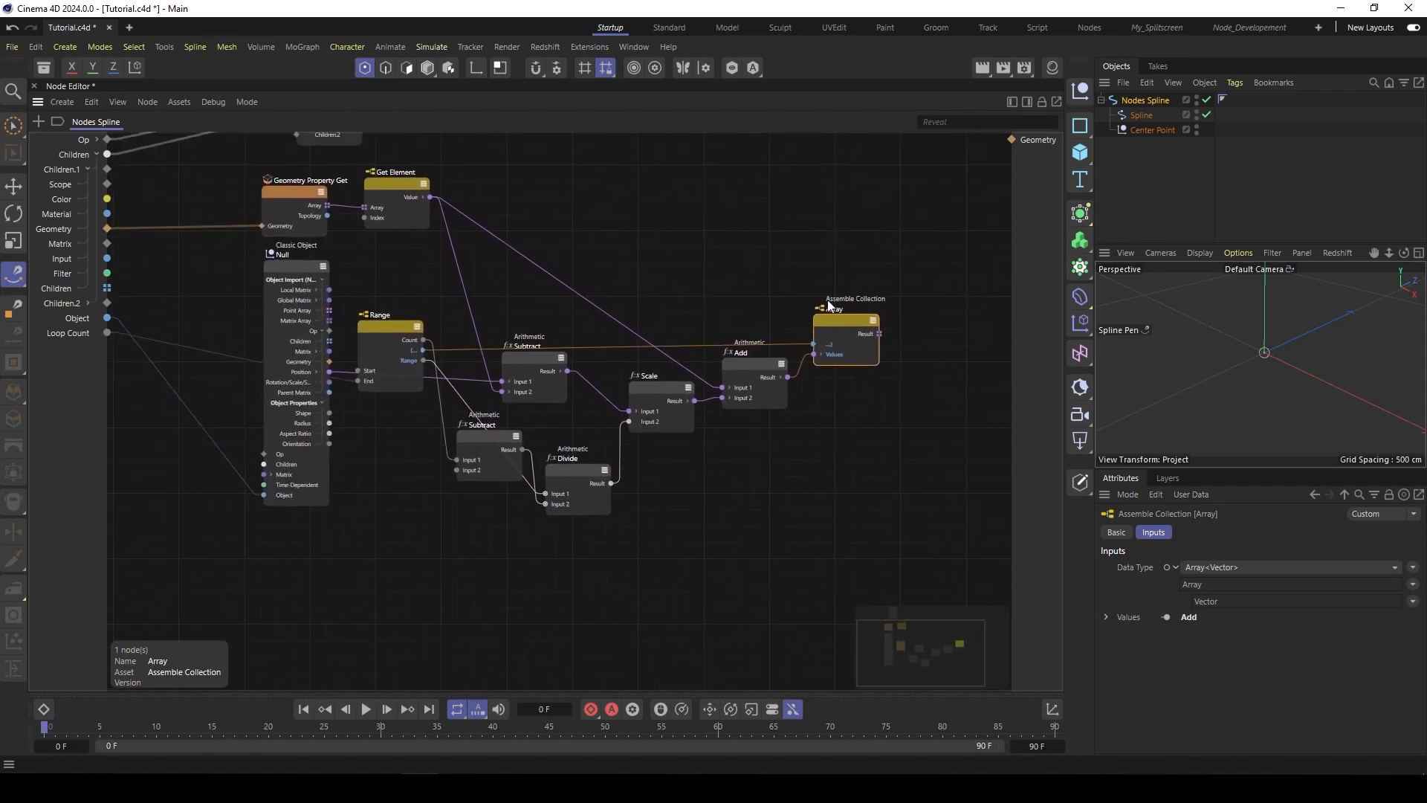
pyautogui.moveTo(832, 319); pyautogui.dragTo(831, 325)
pyautogui.doubleClick(836, 314)
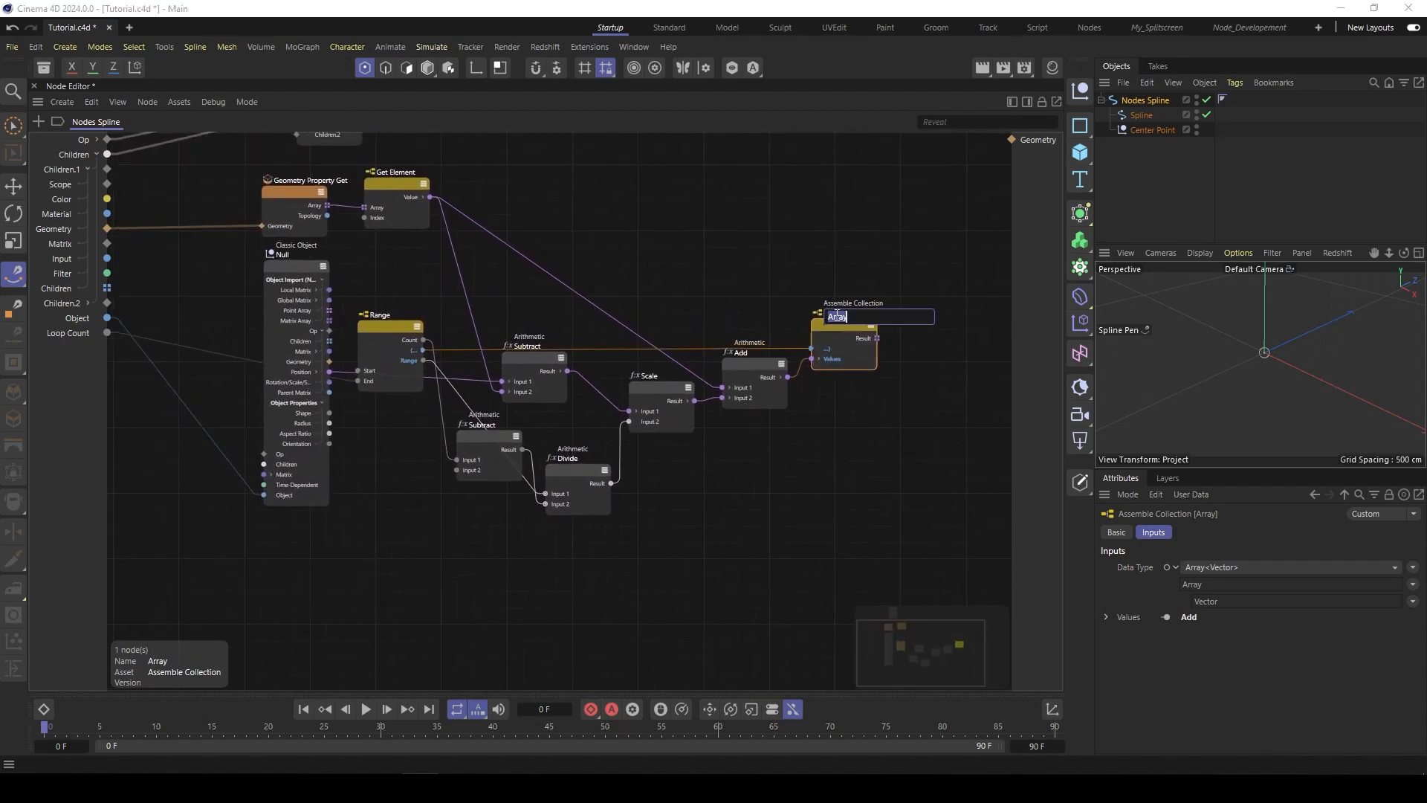
pyautogui.write('Sir')
pyautogui.press('BackSpace')
pyautogui.write('nge')
pyautogui.write('le')
pyautogui.write(' Thred')
pyautogui.press('Return')
# Step: Enclose the seven nodes from Range to Single Thred in a scaffold named "Single Thread calculation"
pyautogui.moveTo(536, 182); pyautogui.dragTo(512, 208)
pyautogui.moveTo(610, 240); pyautogui.dragTo(580, 260, button='middle')
pyautogui.moveTo(334, 301); pyautogui.dragTo(929, 591)
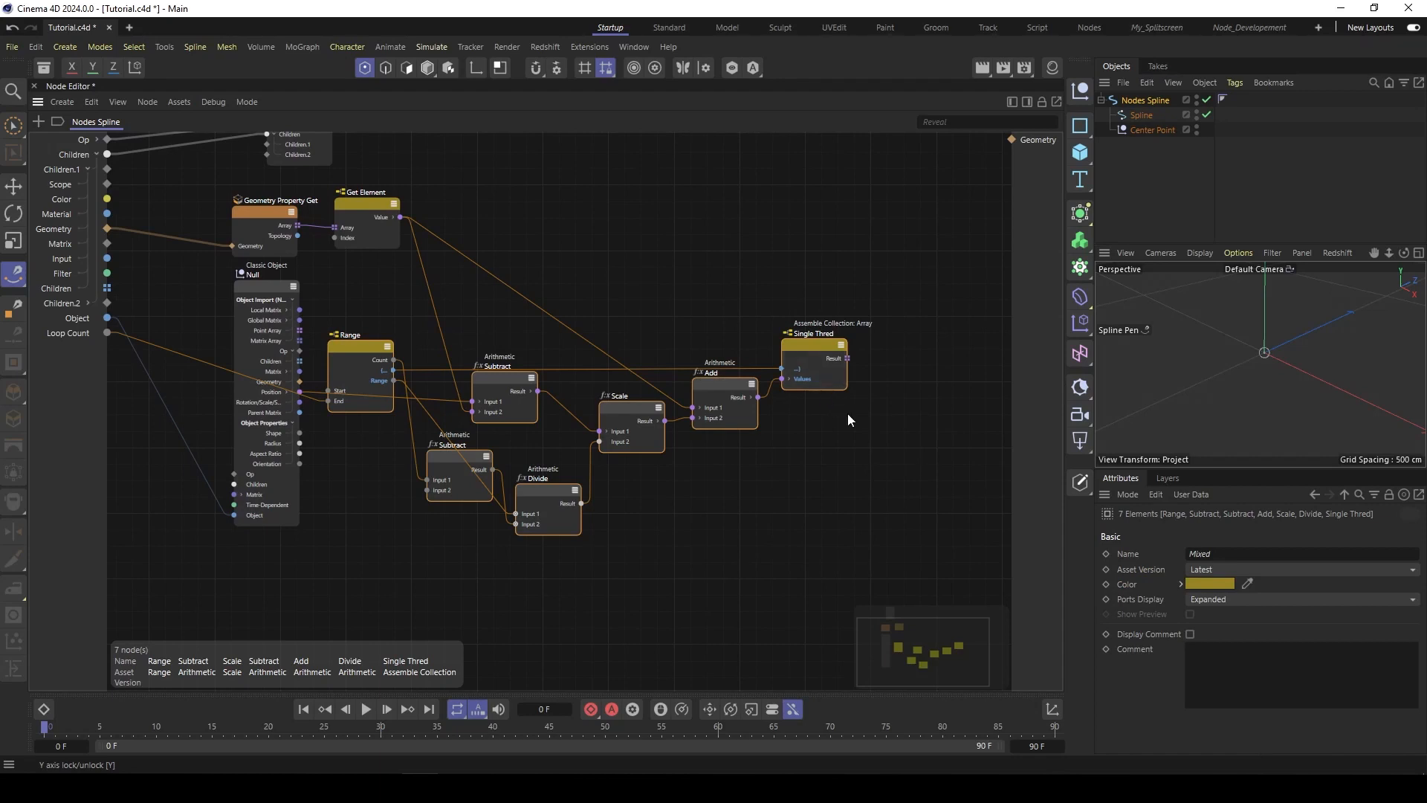
pyautogui.hotkey('alt', 's')
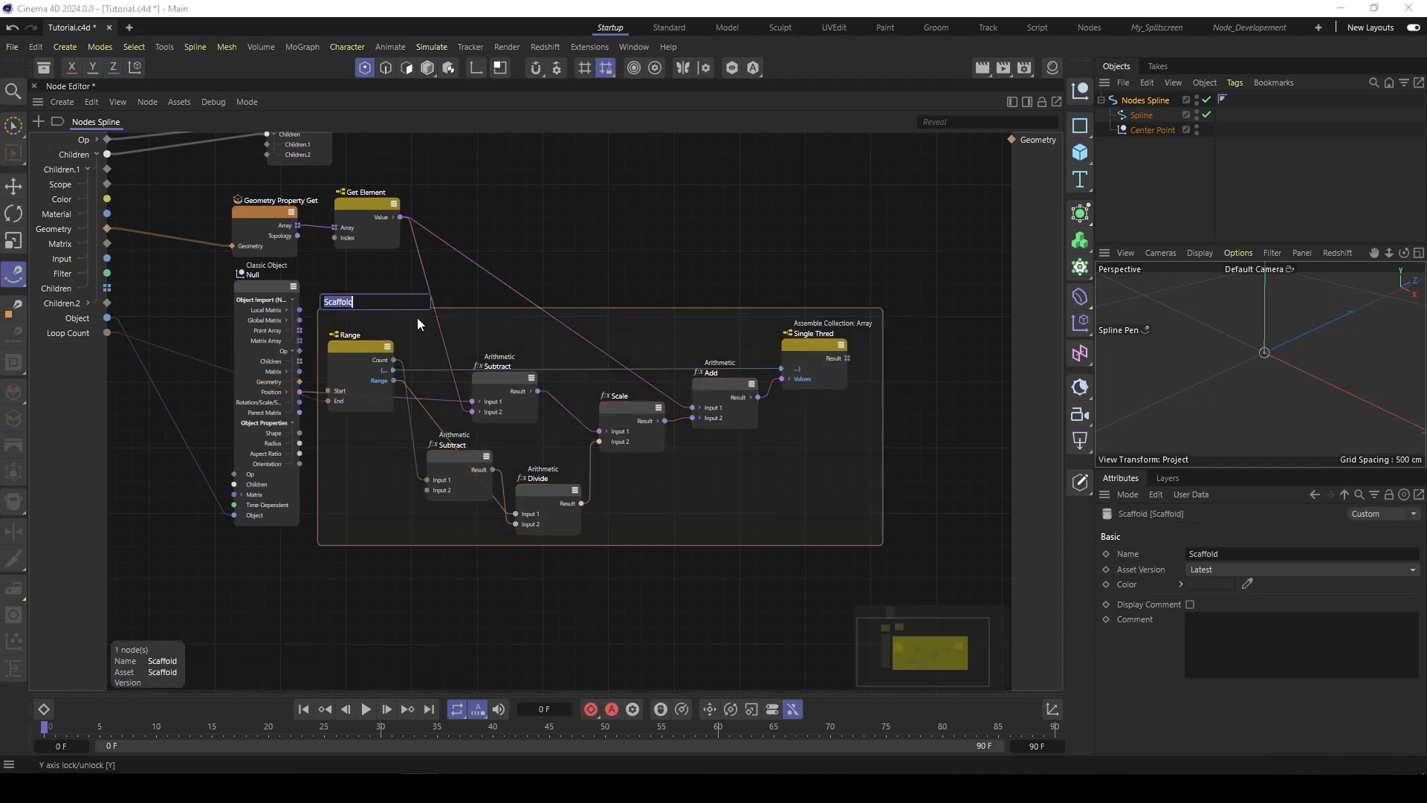
pyautogui.click(365, 300)
pyautogui.moveTo(363, 300); pyautogui.dragTo(331, 296)
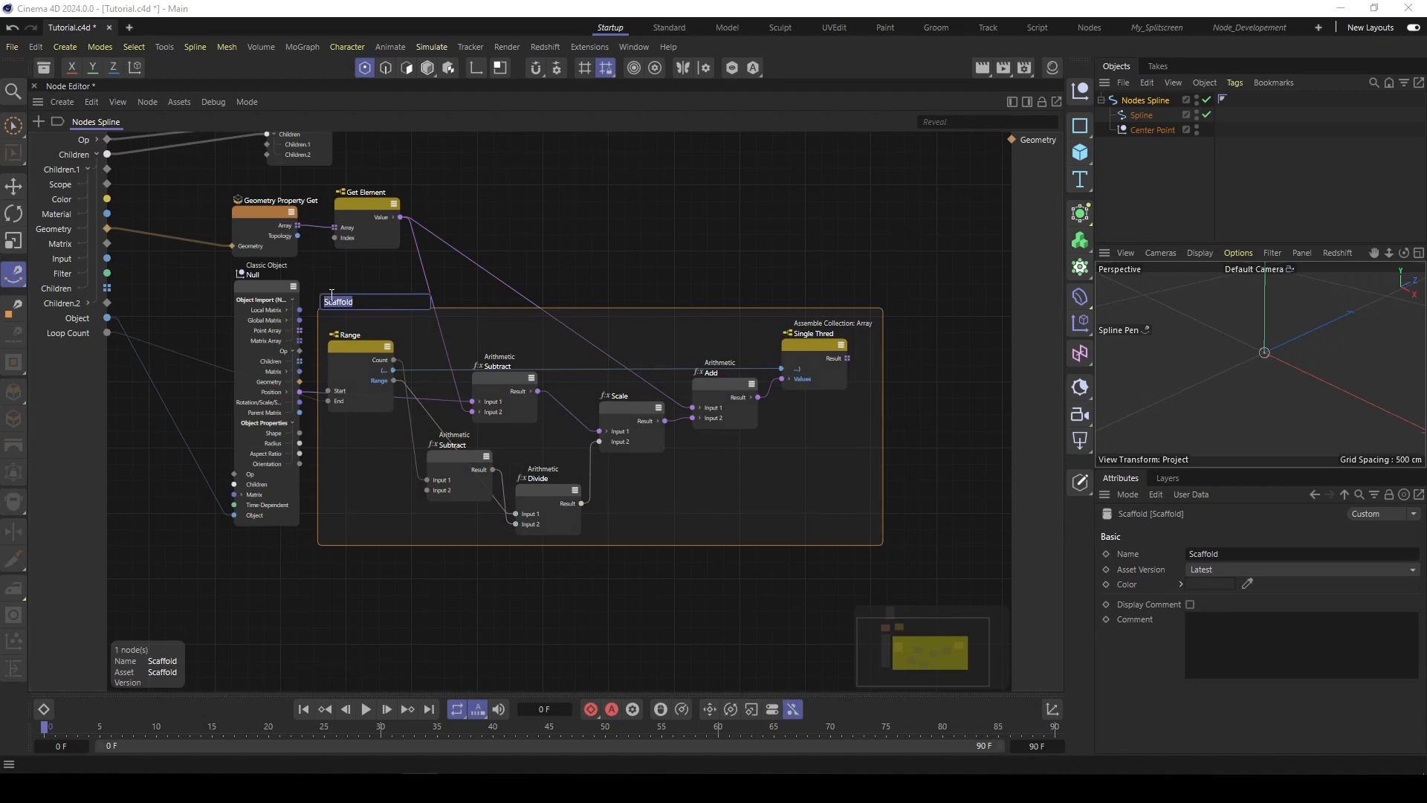
pyautogui.write('Single Thred calculation')
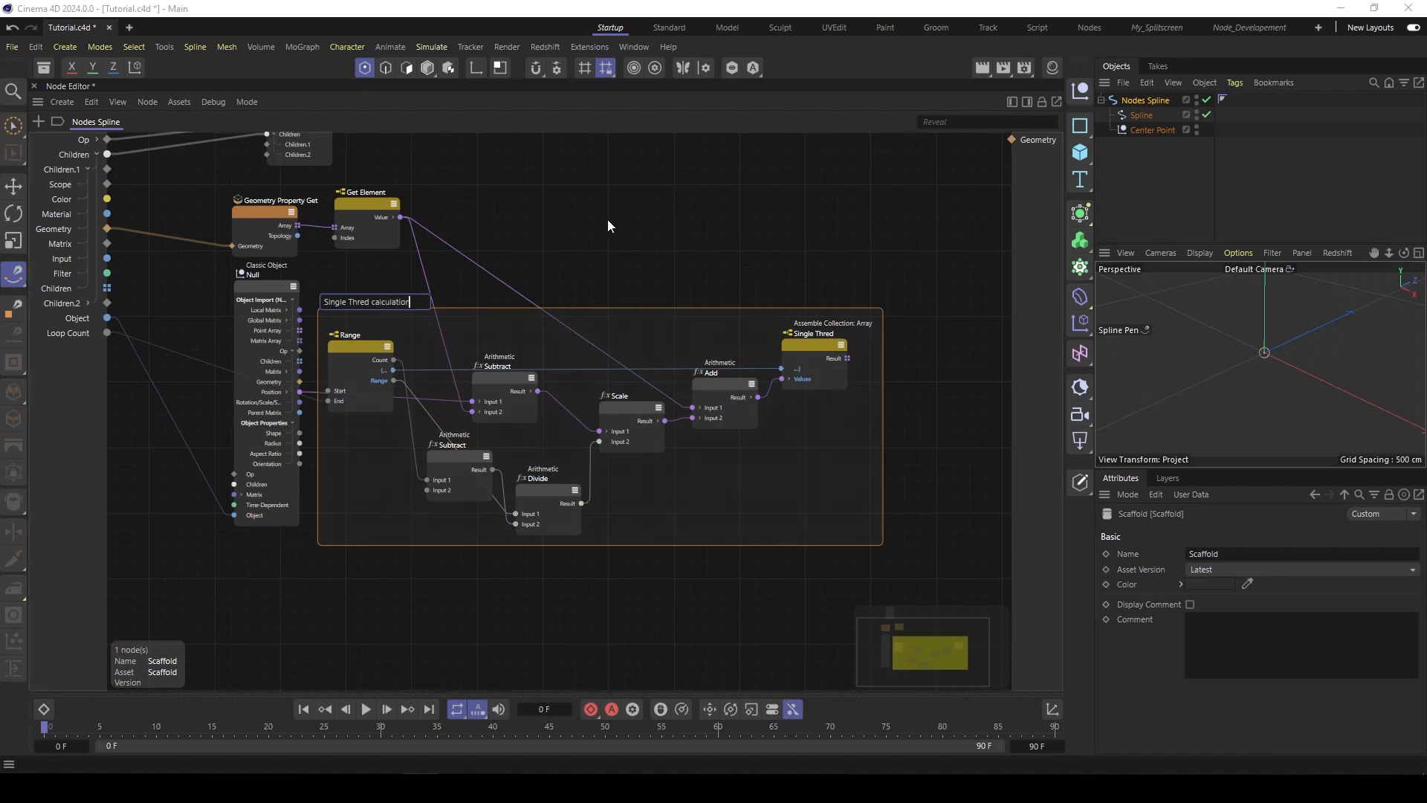
pyautogui.click(365, 301)
pyautogui.write('a')
pyautogui.press('Return')
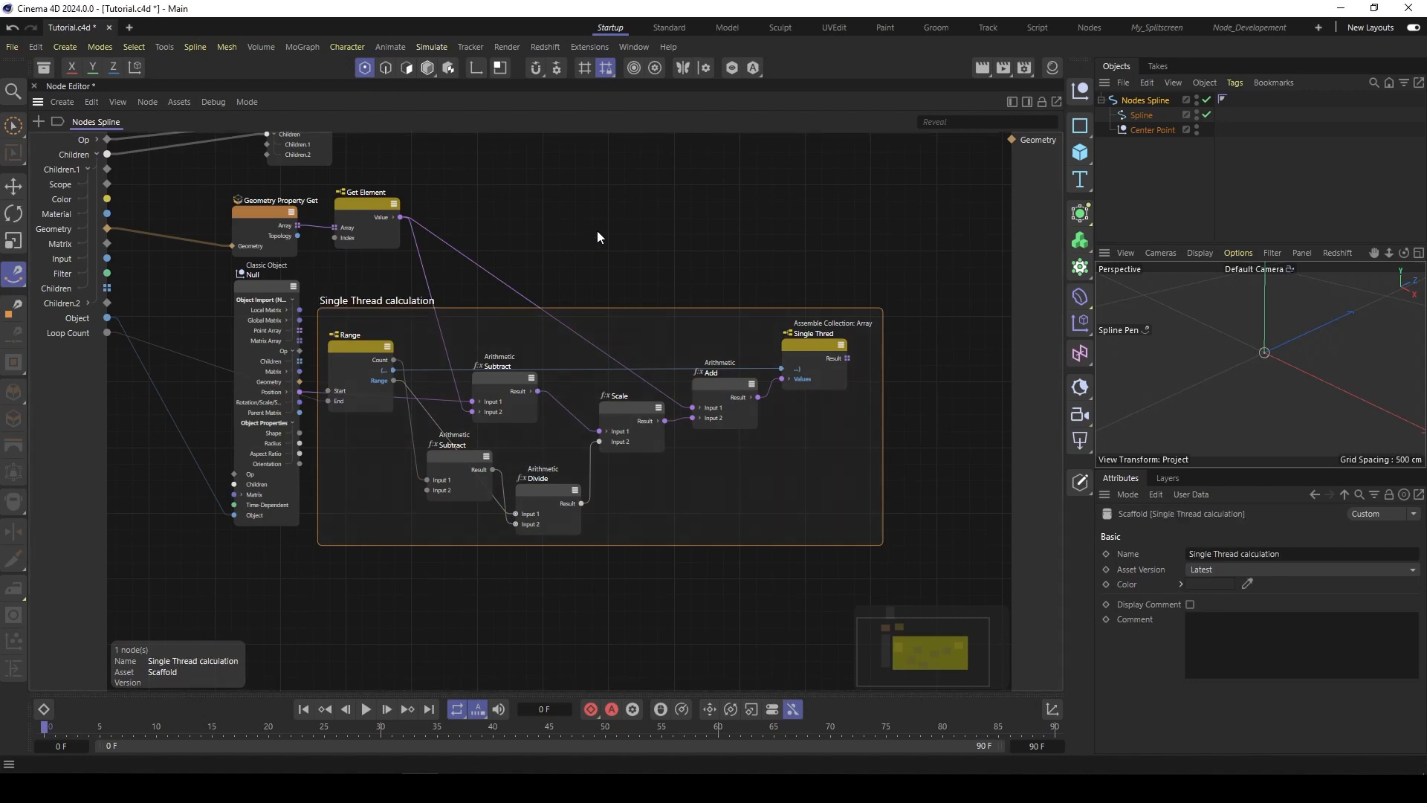
# Step: Add an Assemble Spline node, connect the Single Thred Result to its Points, and connect its Geometry to the graph's Geometry output
pyautogui.moveTo(665, 274); pyautogui.dragTo(652, 278, button='middle')
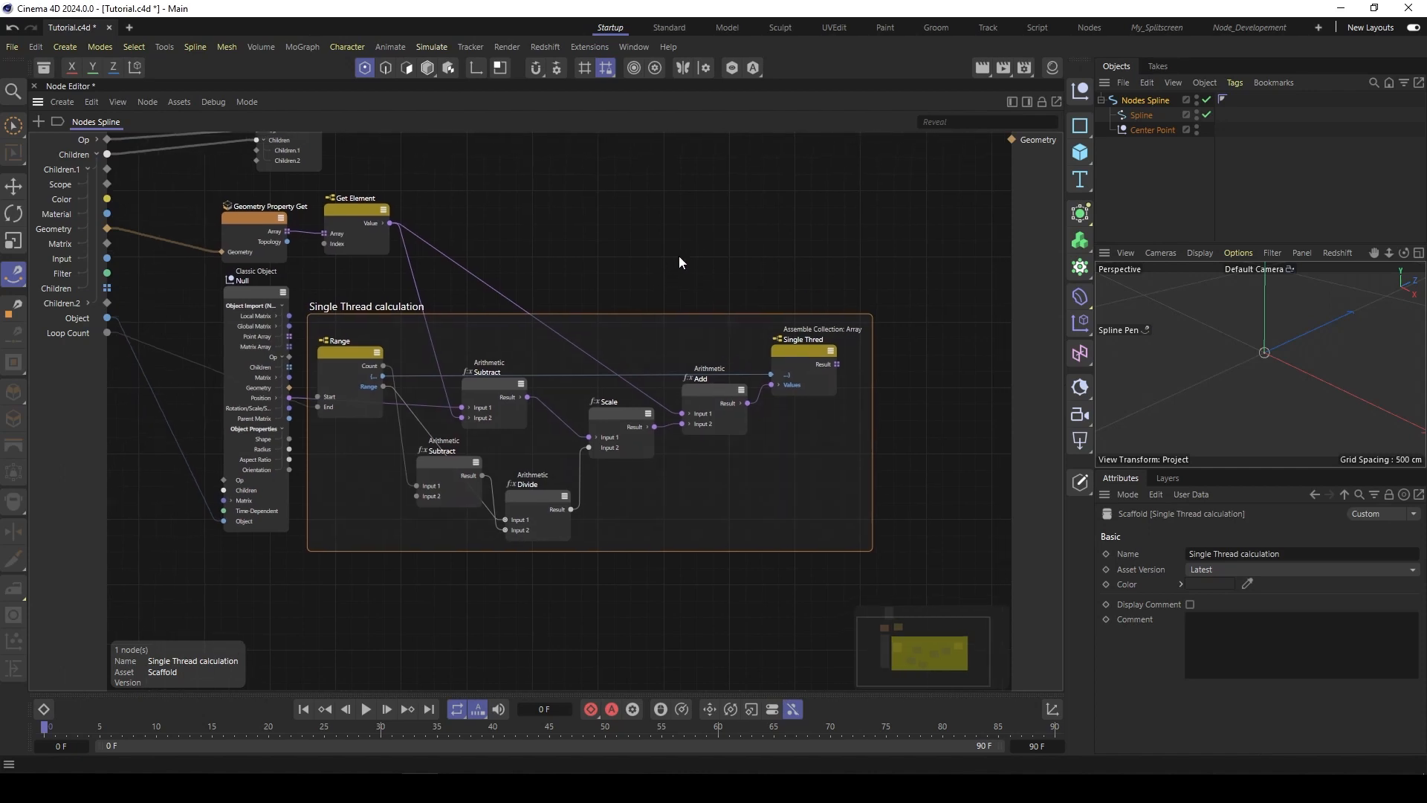
pyautogui.moveTo(710, 222); pyautogui.dragTo(678, 257, button='middle')
pyautogui.click(748, 385)
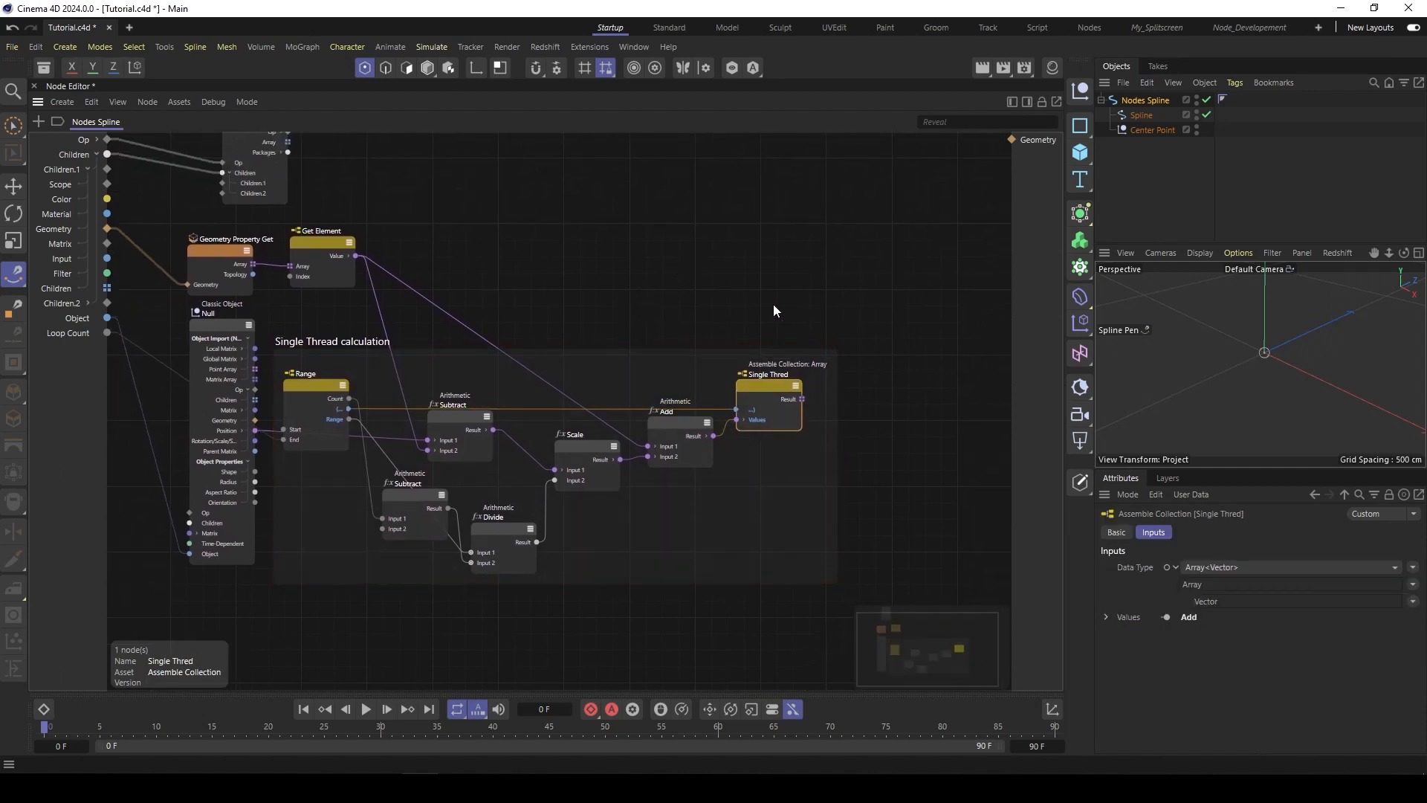
pyautogui.scroll(-3, 773, 305)
pyautogui.doubleClick(863, 292)
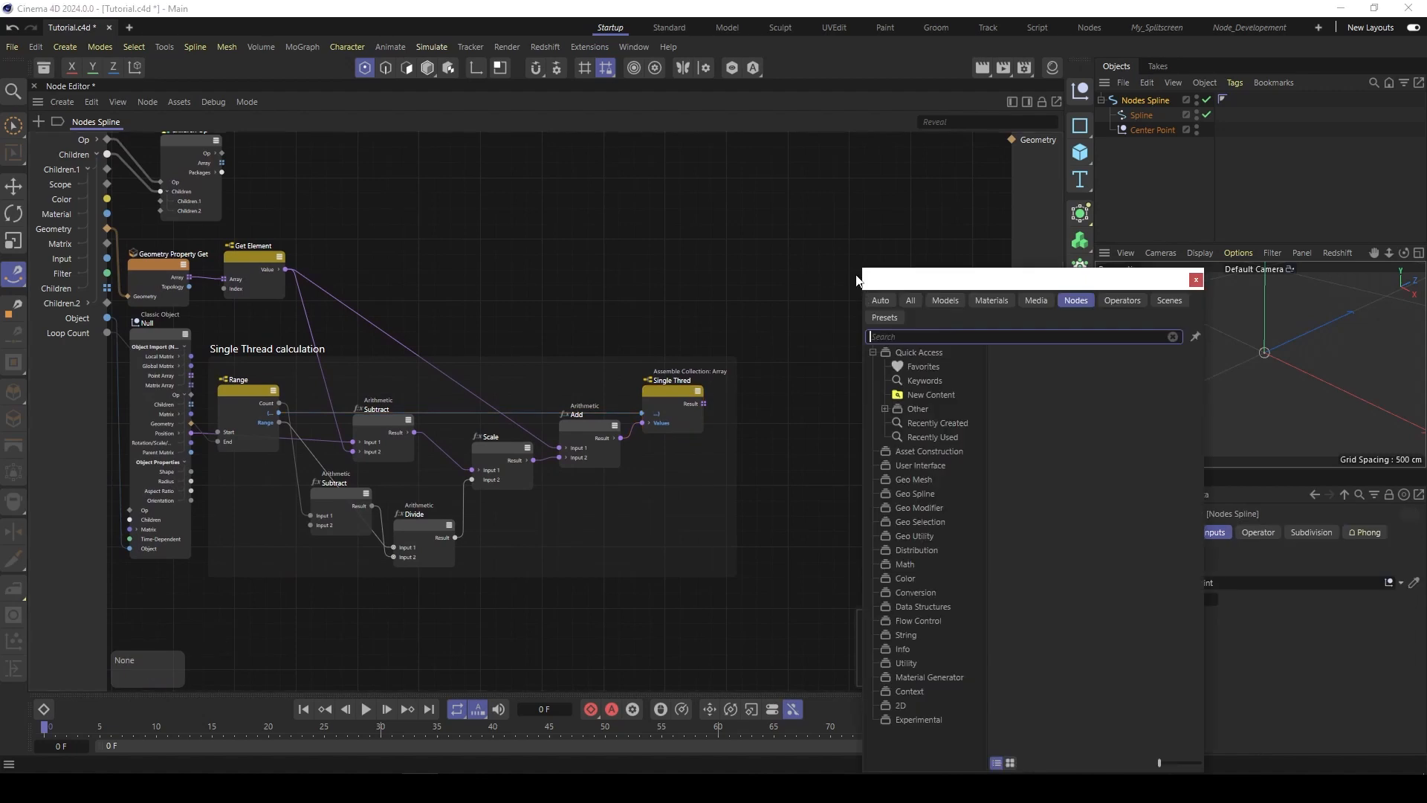
pyautogui.write('ass')
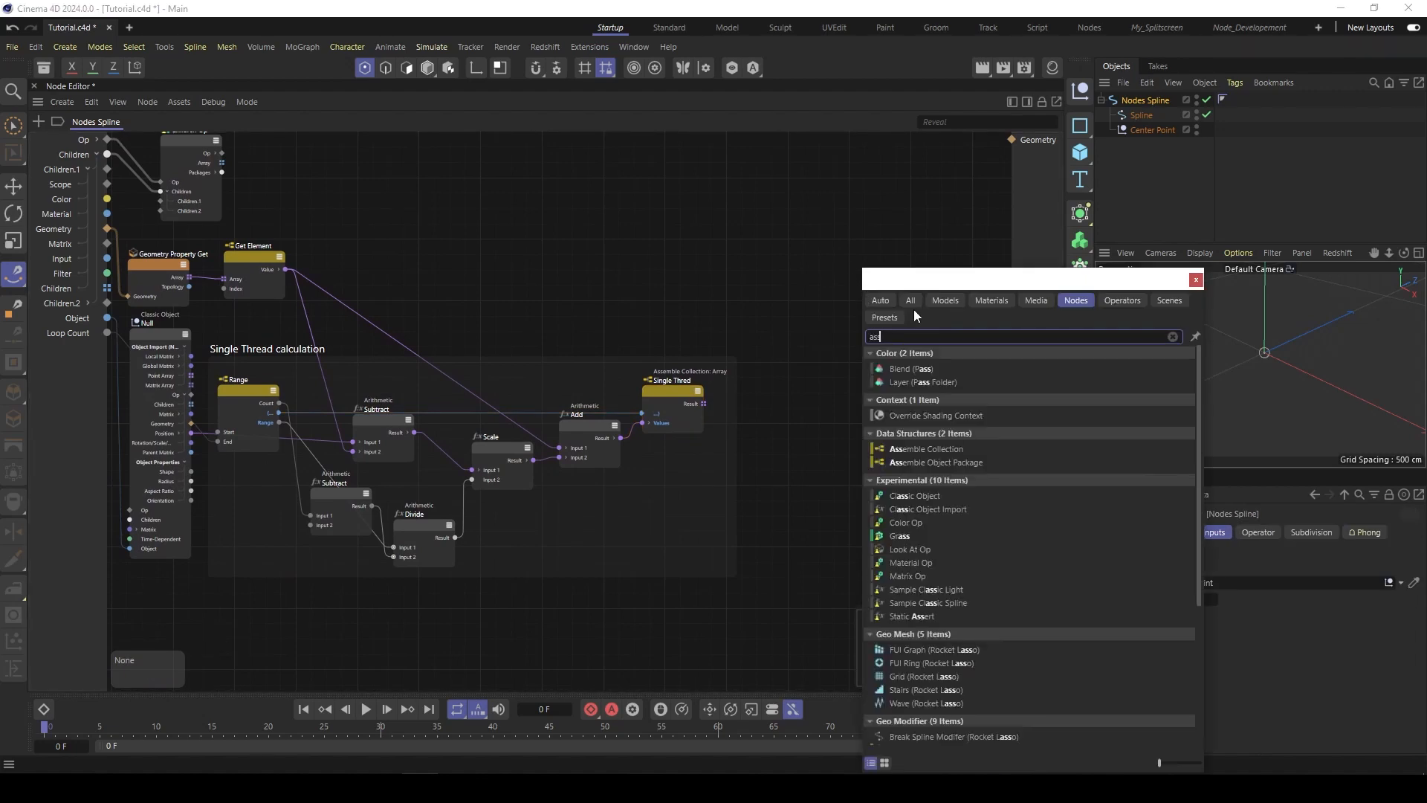
pyautogui.scroll(-5, 925, 417)
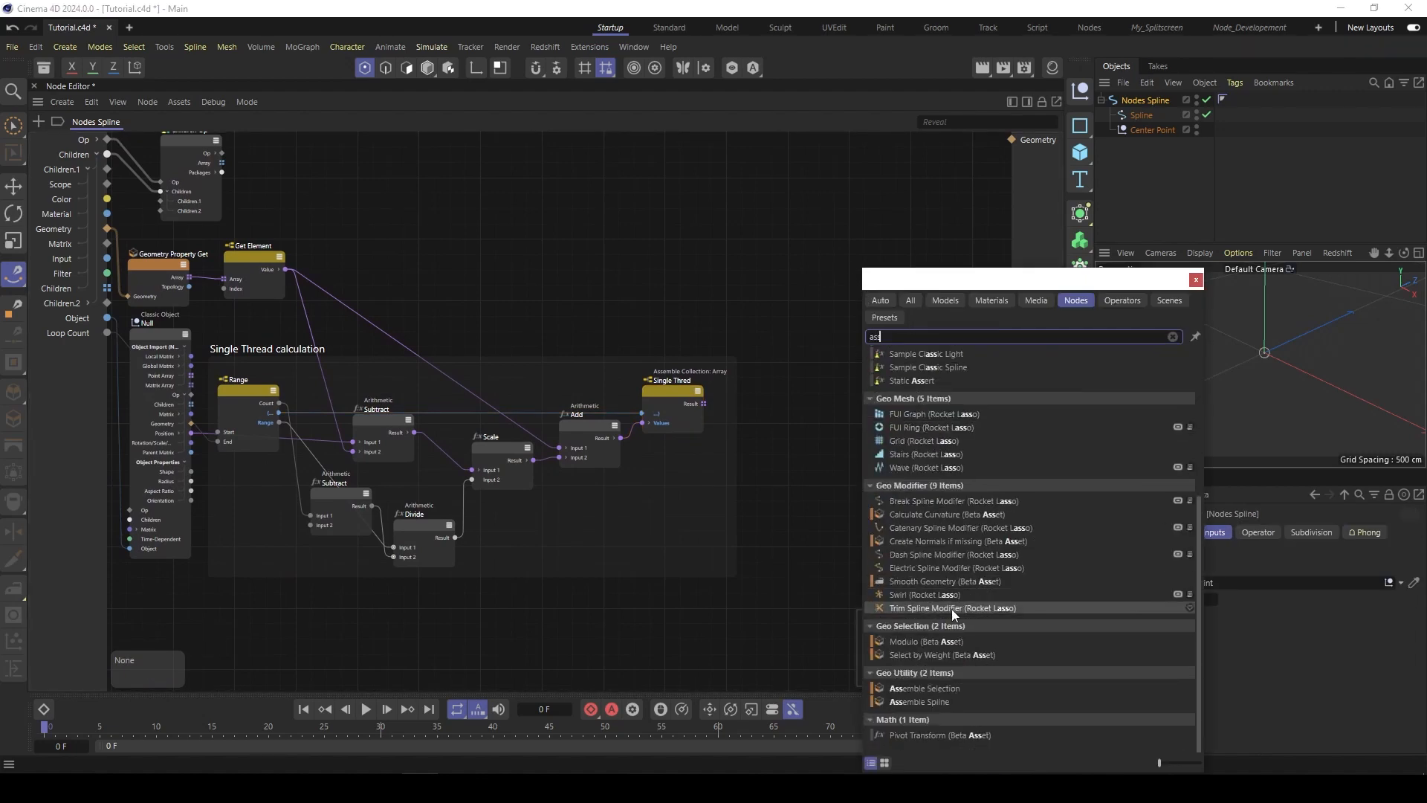
pyautogui.doubleClick(920, 702)
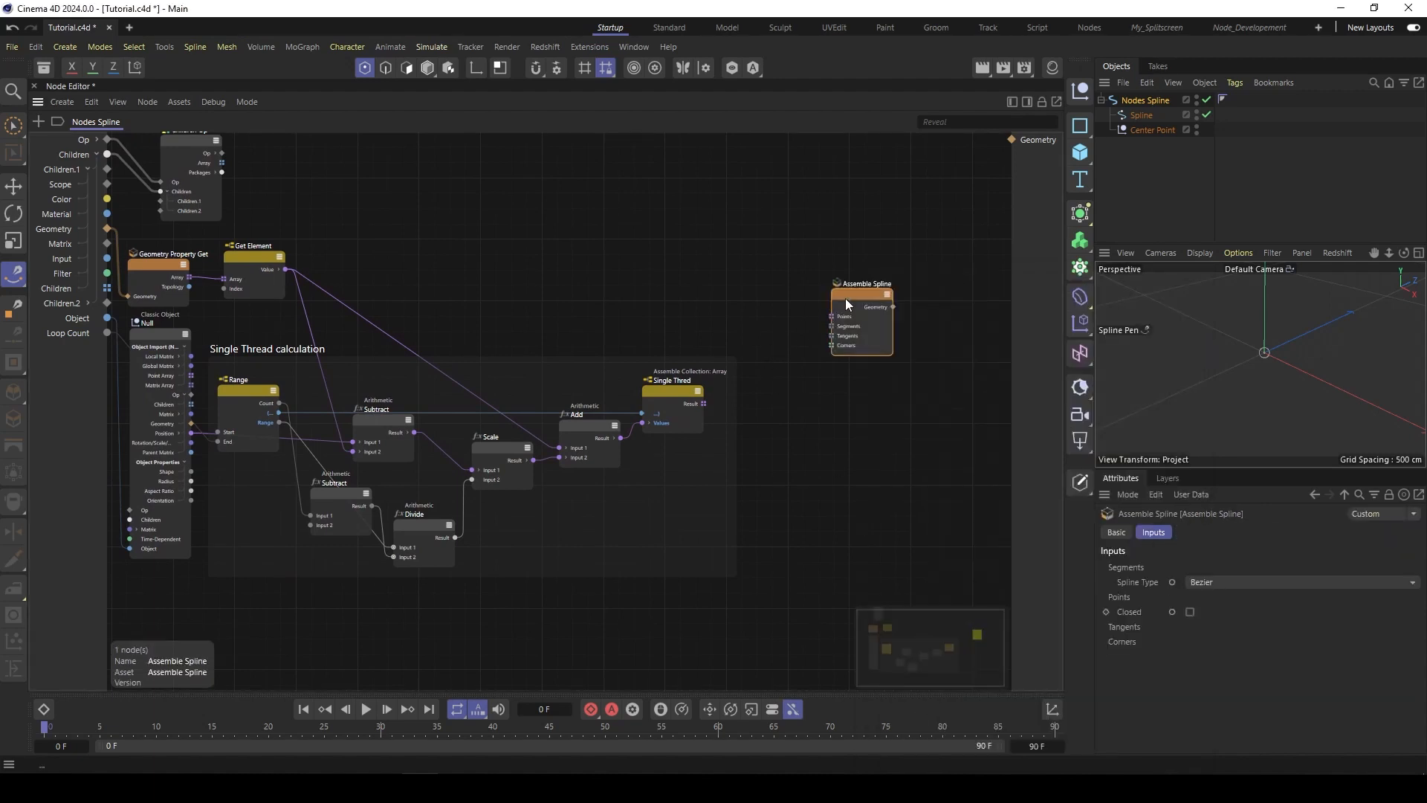
pyautogui.moveTo(846, 298); pyautogui.dragTo(834, 319)
pyautogui.moveTo(704, 404)
pyautogui.mouseDown()
pyautogui.moveTo(802, 332)
pyautogui.moveTo(821, 338)
pyautogui.moveTo(814, 325)
pyautogui.moveTo(899, 319)
pyautogui.moveTo(1019, 142)
pyautogui.mouseUp()
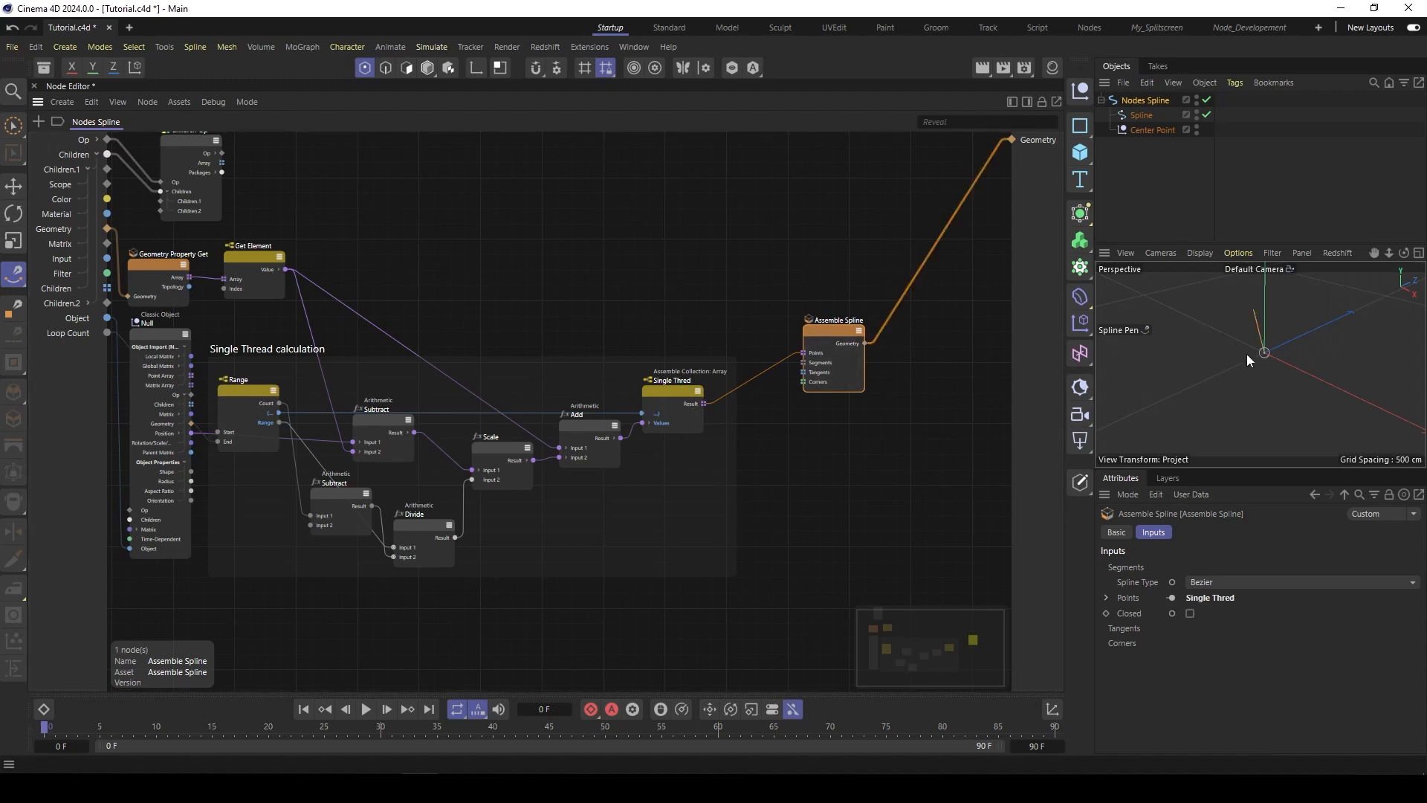
# Step: Convert the Nodes Spline's current state to a separate object, inspect its thread points, and delete that copy
pyautogui.keyDown('alt'); pyautogui.moveTo(1278, 369); pyautogui.dragTo(1223, 371); pyautogui.keyUp('alt')
pyautogui.rightClick(1134, 115)
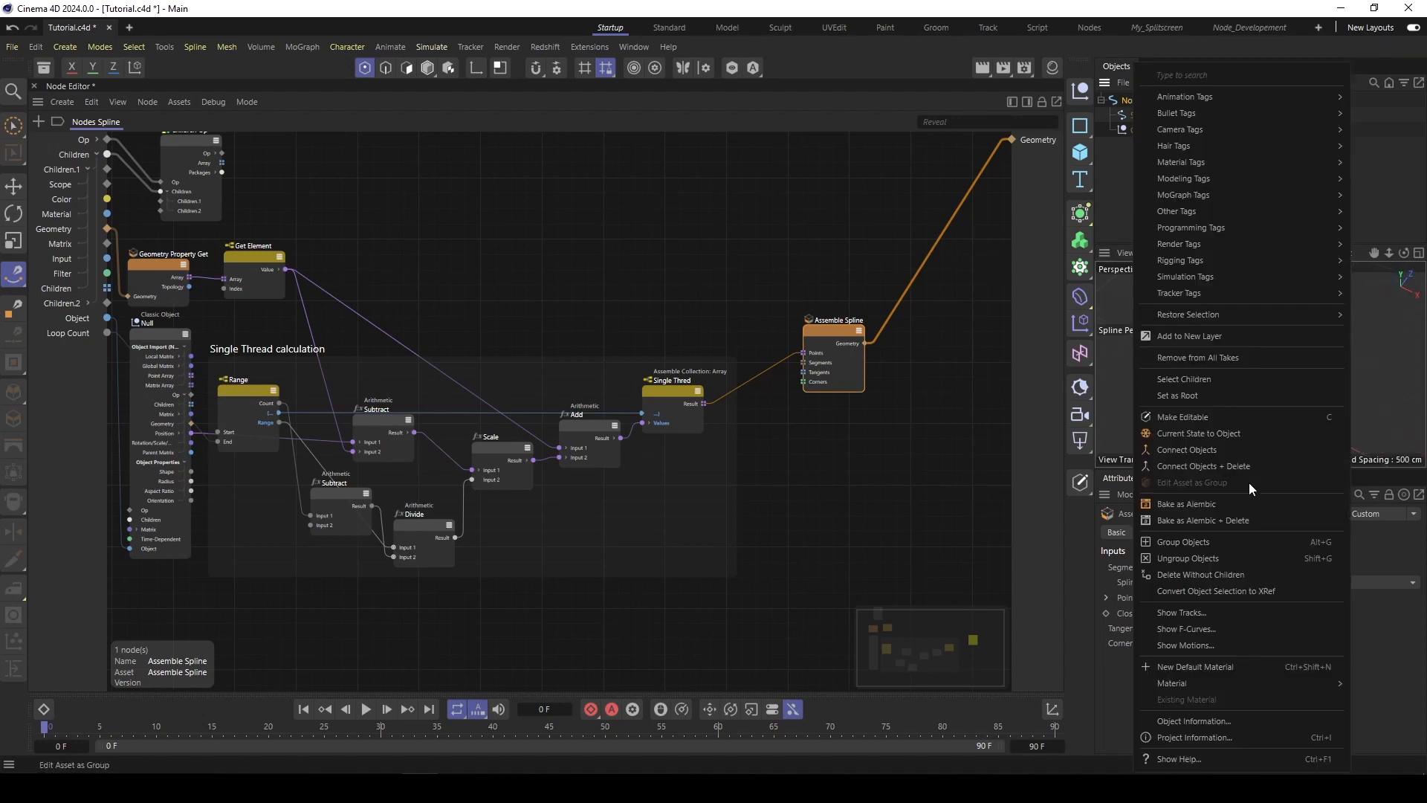
pyautogui.click(1228, 436)
pyautogui.click(1157, 144)
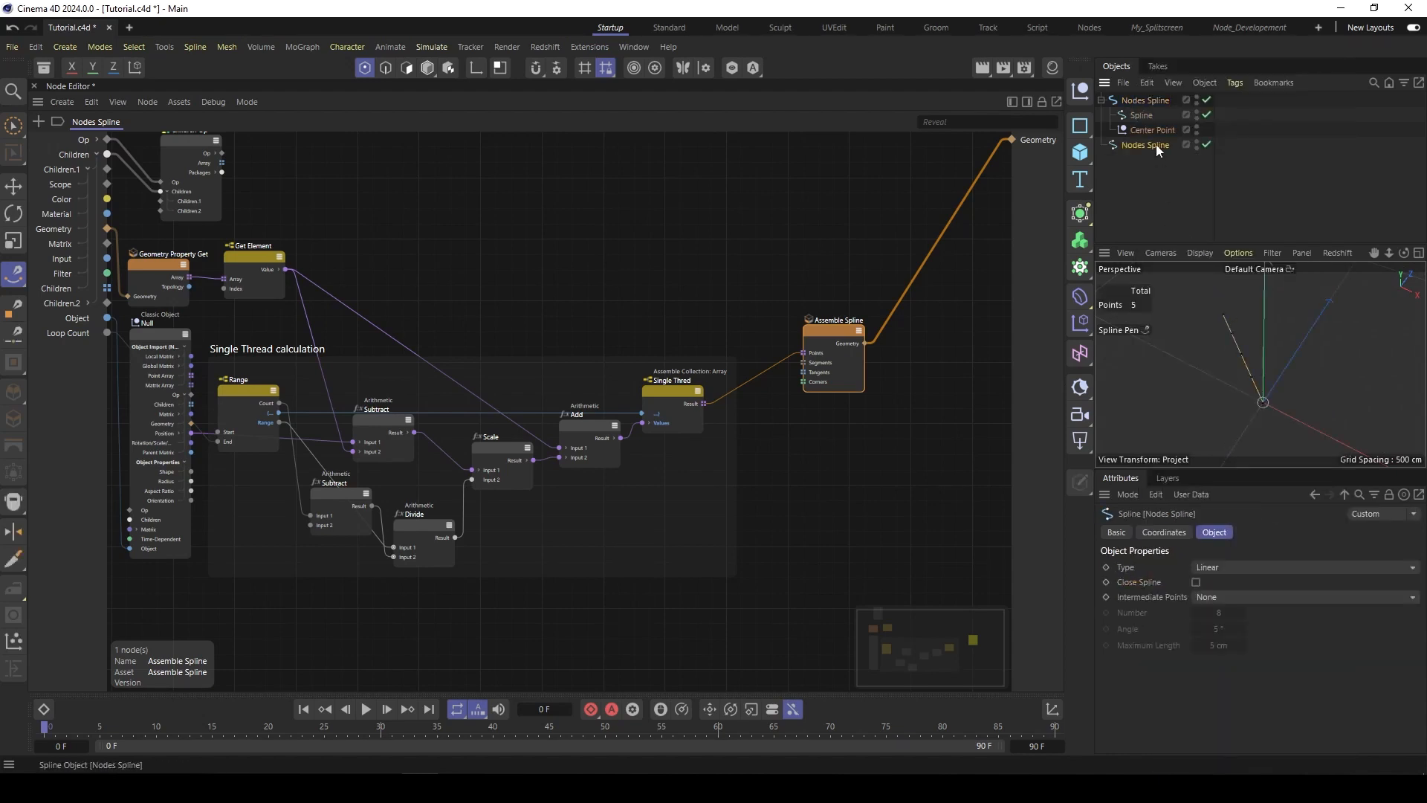
pyautogui.keyDown('alt'); pyautogui.moveTo(1262, 392); pyautogui.dragTo(1266, 367); pyautogui.keyUp('alt')
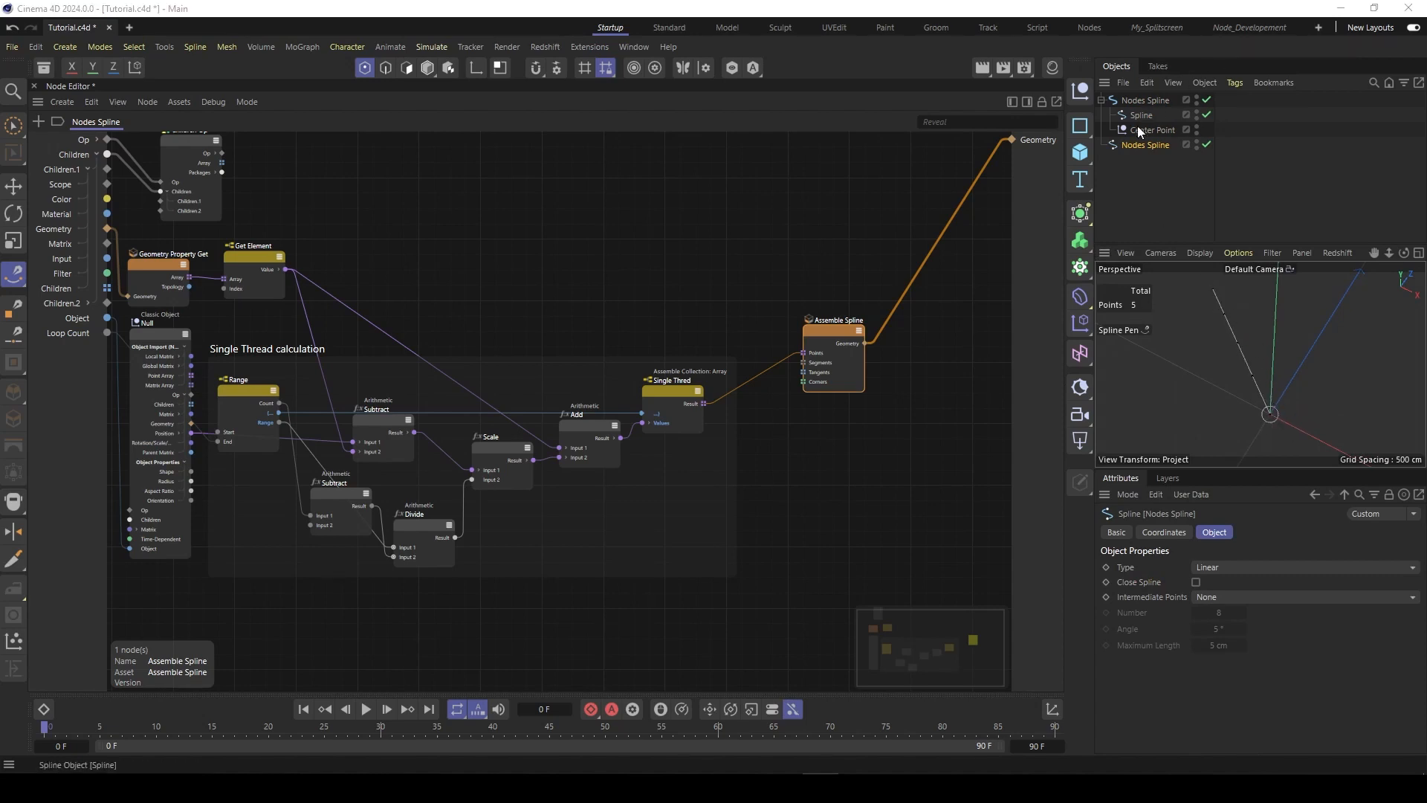
pyautogui.press('Delete')
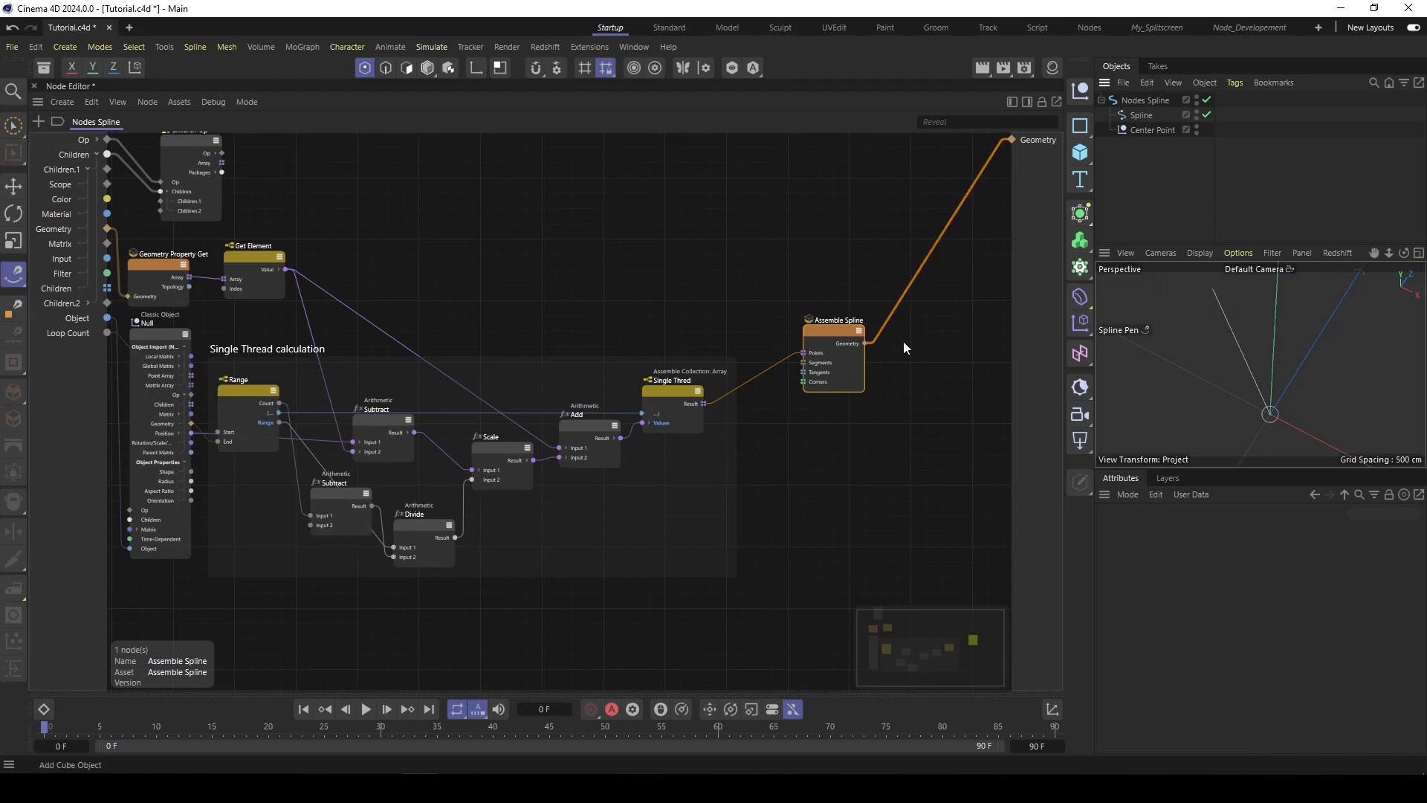
# Step: Temporarily disable the Nodes Spline generator to view the source spline's points, and re-enable it
pyautogui.click(1206, 100)
pyautogui.keyDown('alt'); pyautogui.moveTo(1274, 351); pyautogui.dragTo(1237, 303); pyautogui.keyUp('alt')
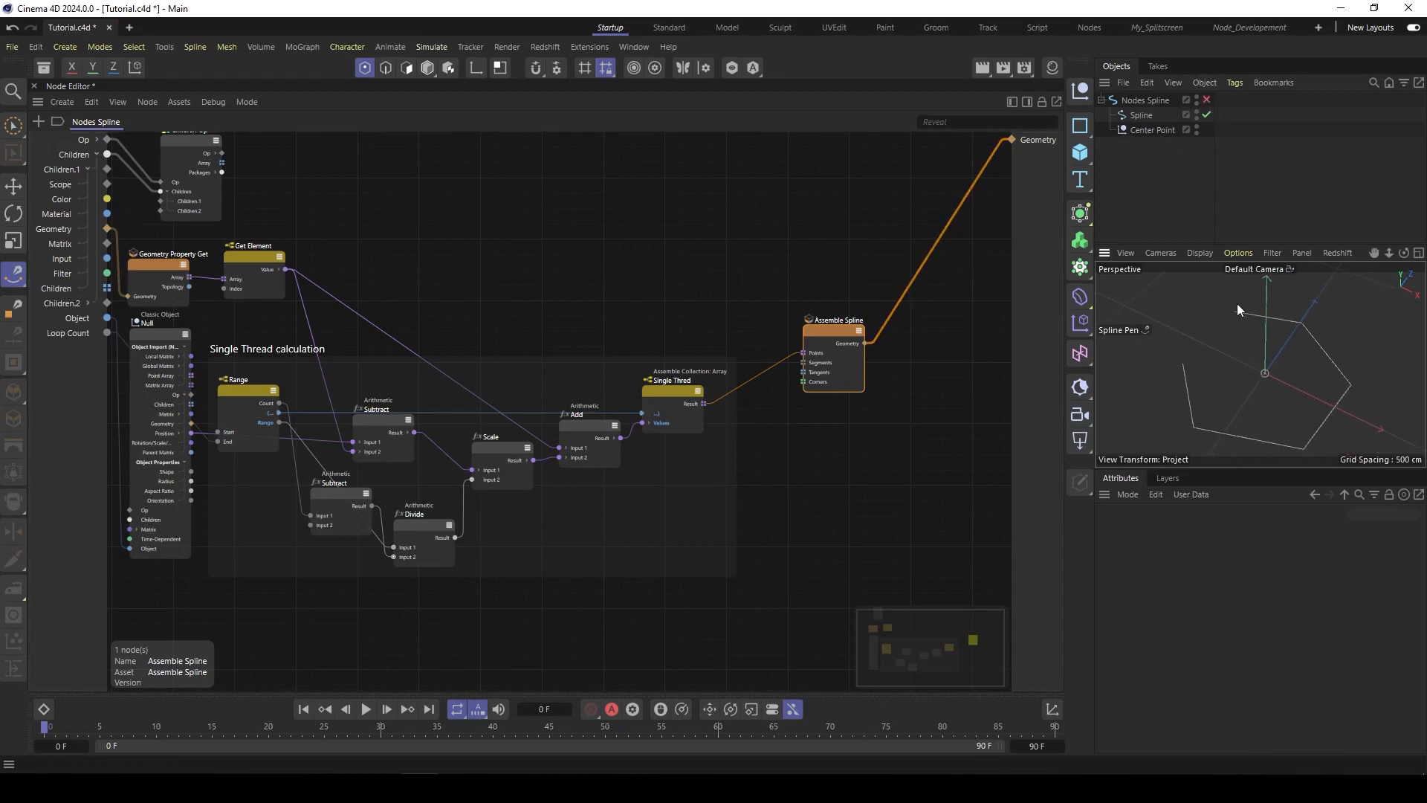
pyautogui.click(1207, 99)
# Step: Move Assemble Spline closer to the graph's output and lower the Get Element node to free space above it
pyautogui.click(539, 223)
pyautogui.scroll(-1, 524, 245)
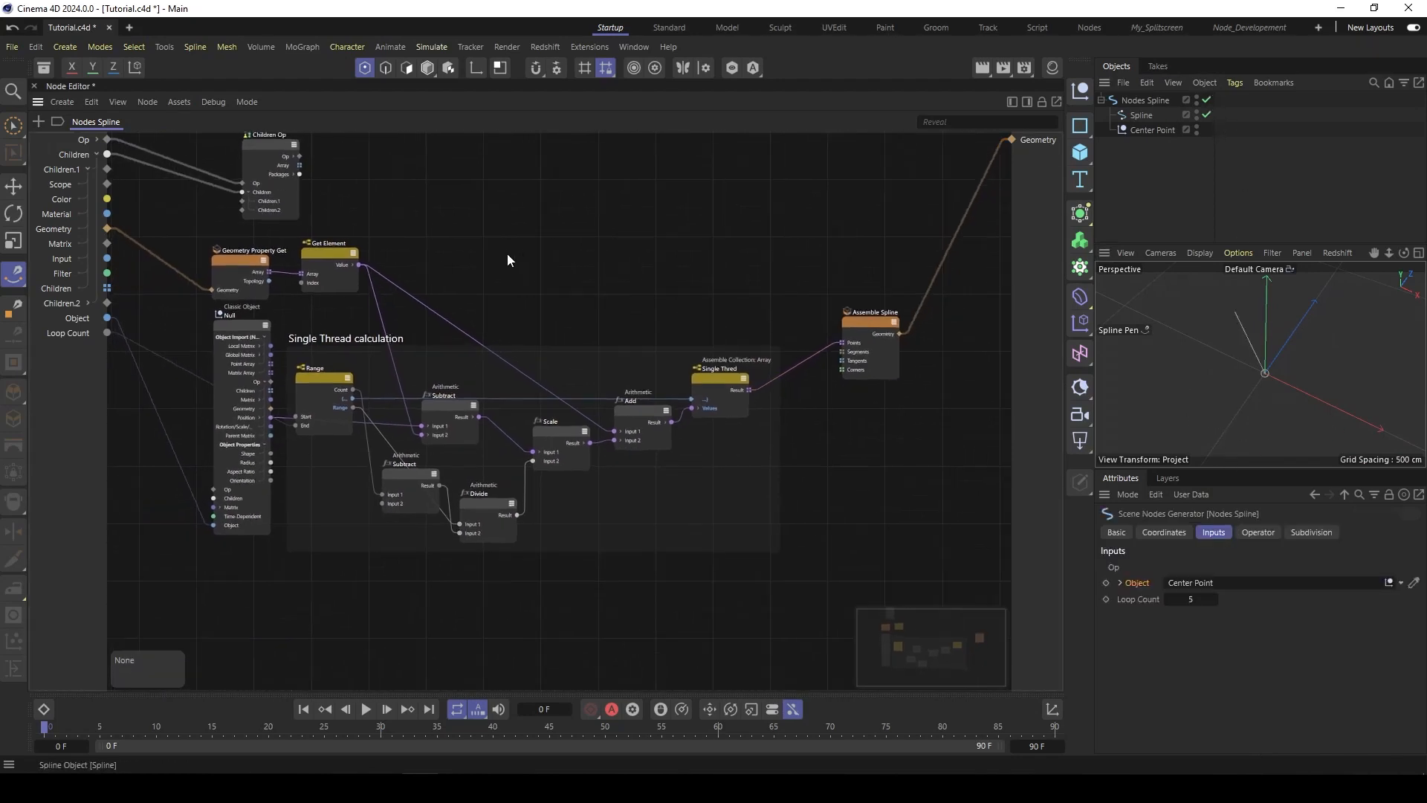
pyautogui.moveTo(672, 282); pyautogui.dragTo(620, 306, button='middle')
pyautogui.moveTo(810, 348); pyautogui.dragTo(860, 333)
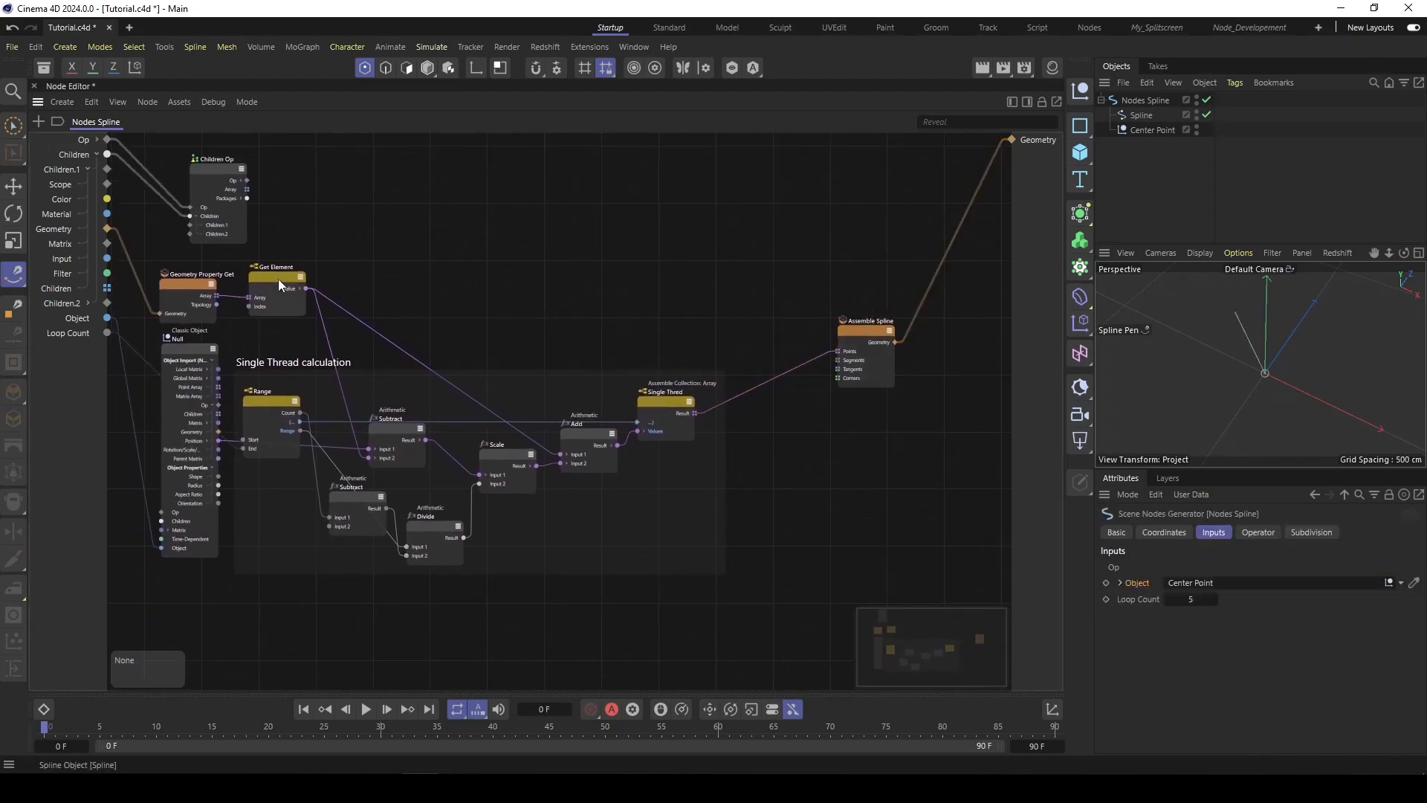
pyautogui.moveTo(278, 278); pyautogui.dragTo(273, 283)
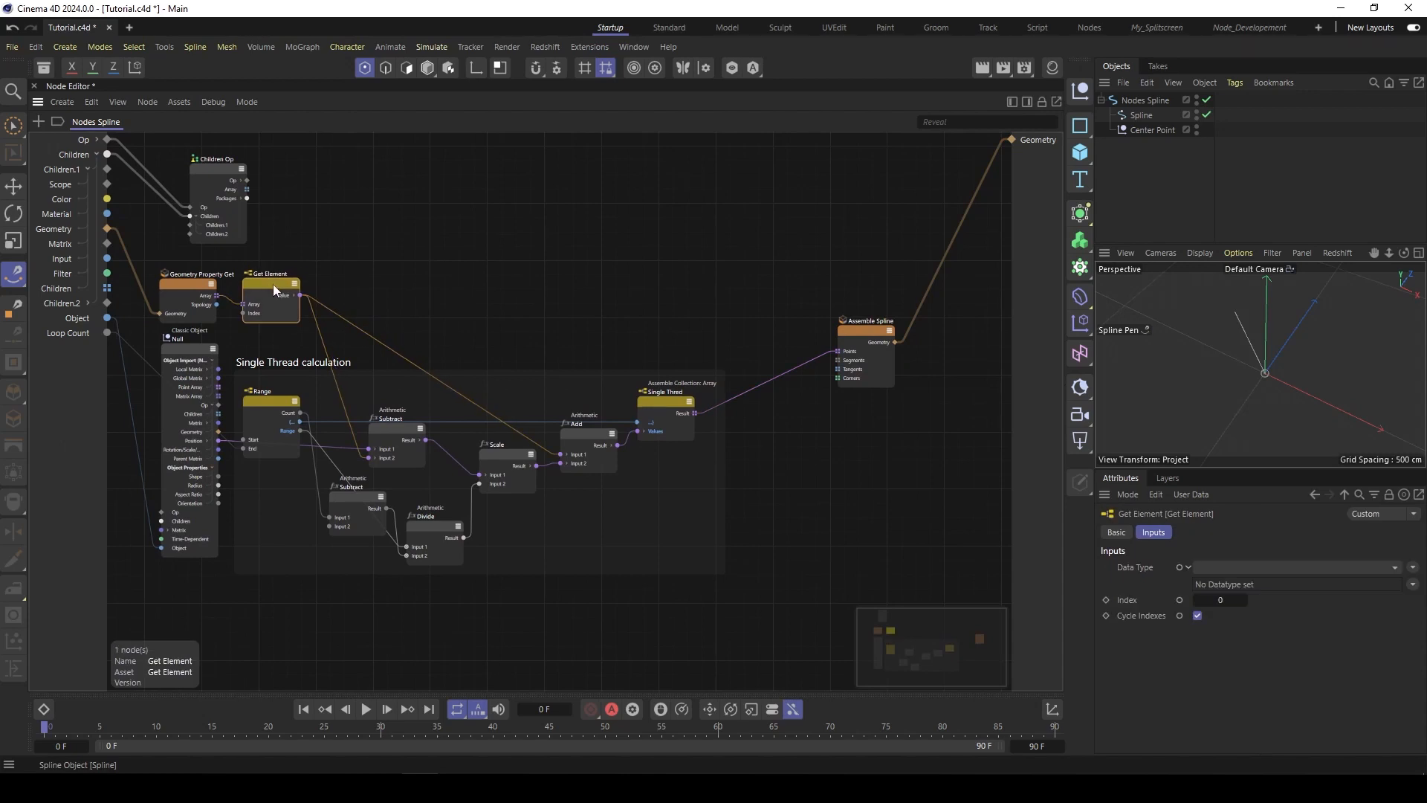
pyautogui.moveTo(272, 286); pyautogui.dragTo(301, 359)
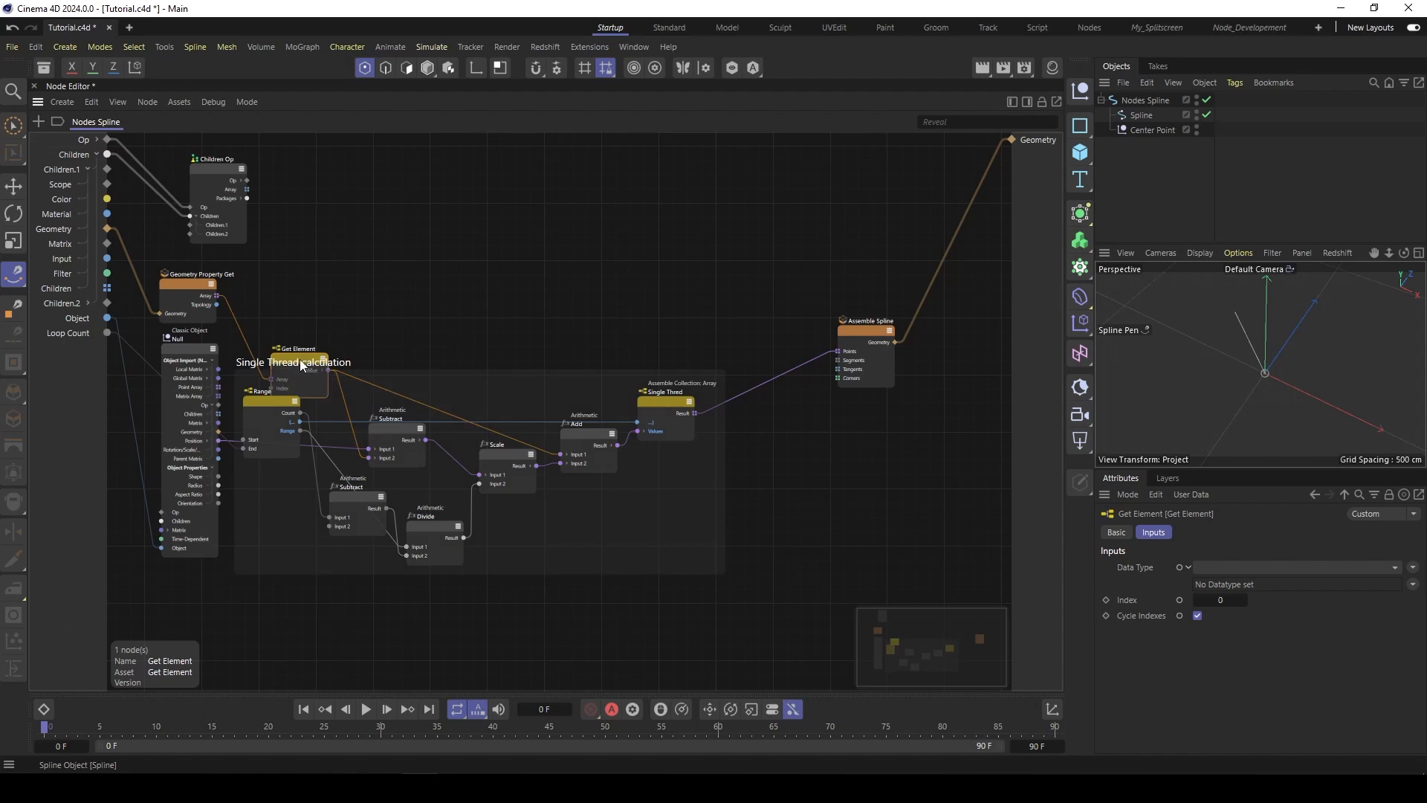
# Step: Add an Iterate Collection node above Get Element and connect the Geometry Property Get Array to its Collection input
pyautogui.doubleClick(390, 243)
pyautogui.write('iter')
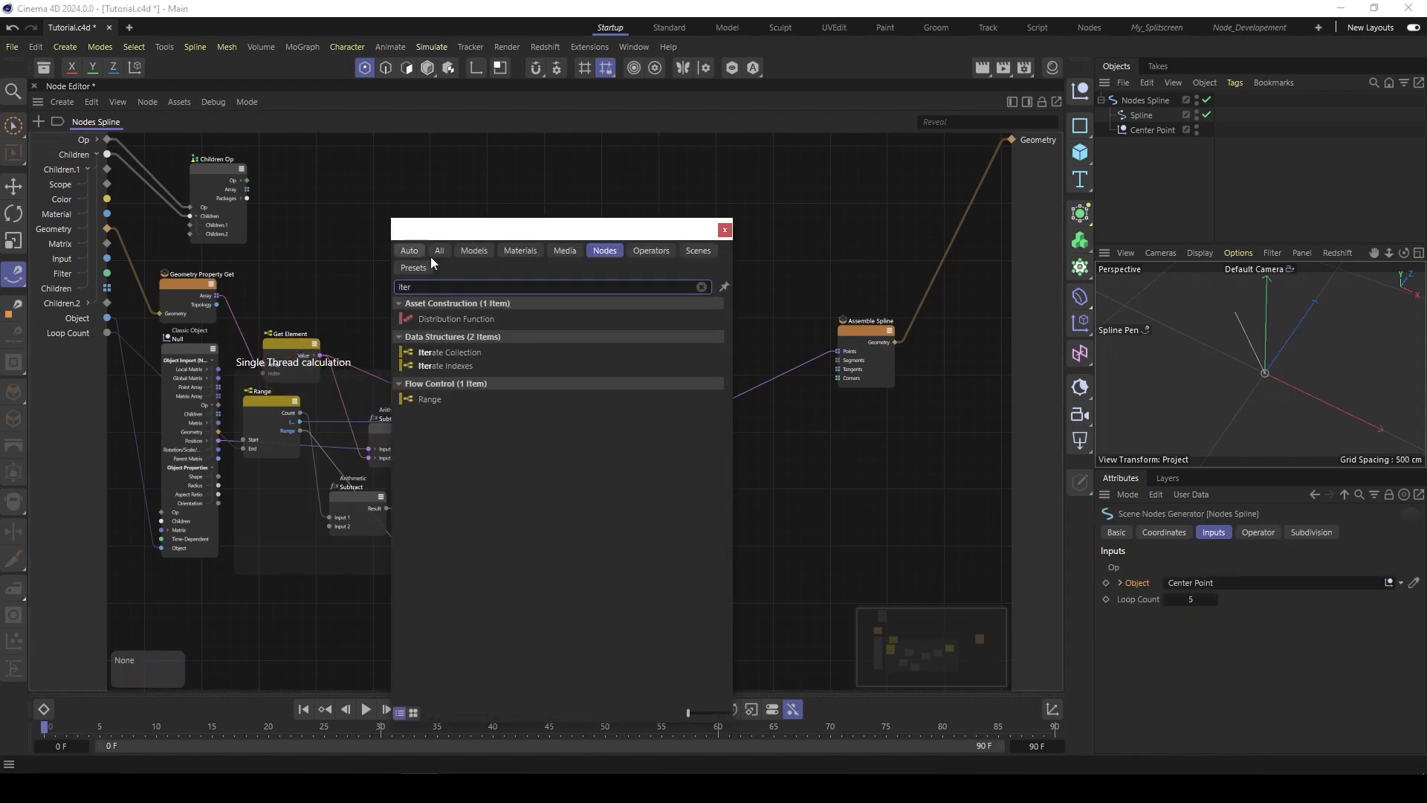
pyautogui.click(454, 353)
pyautogui.moveTo(379, 263); pyautogui.dragTo(291, 259)
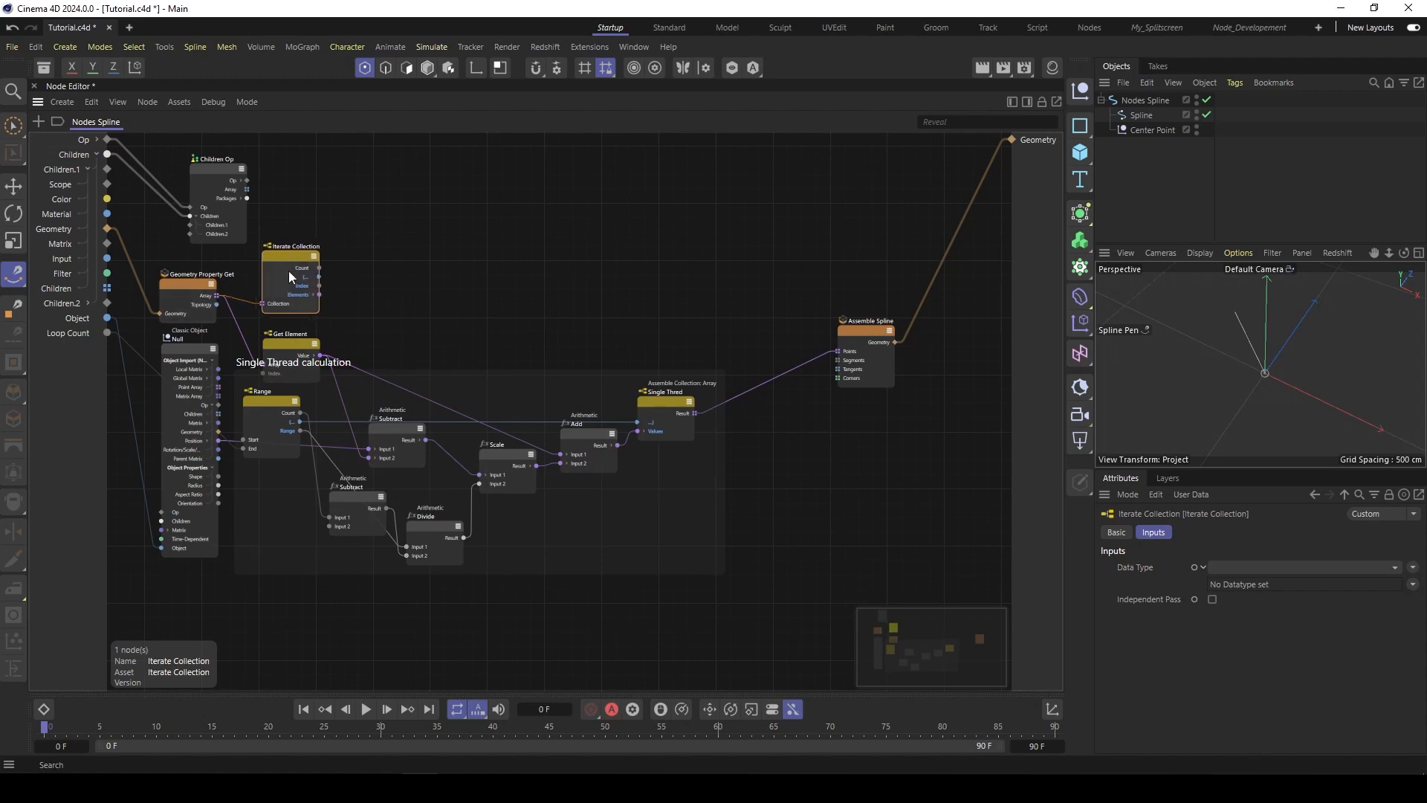
pyautogui.scroll(2, 296, 300)
pyautogui.moveTo(325, 307); pyautogui.dragTo(364, 297, button='middle')
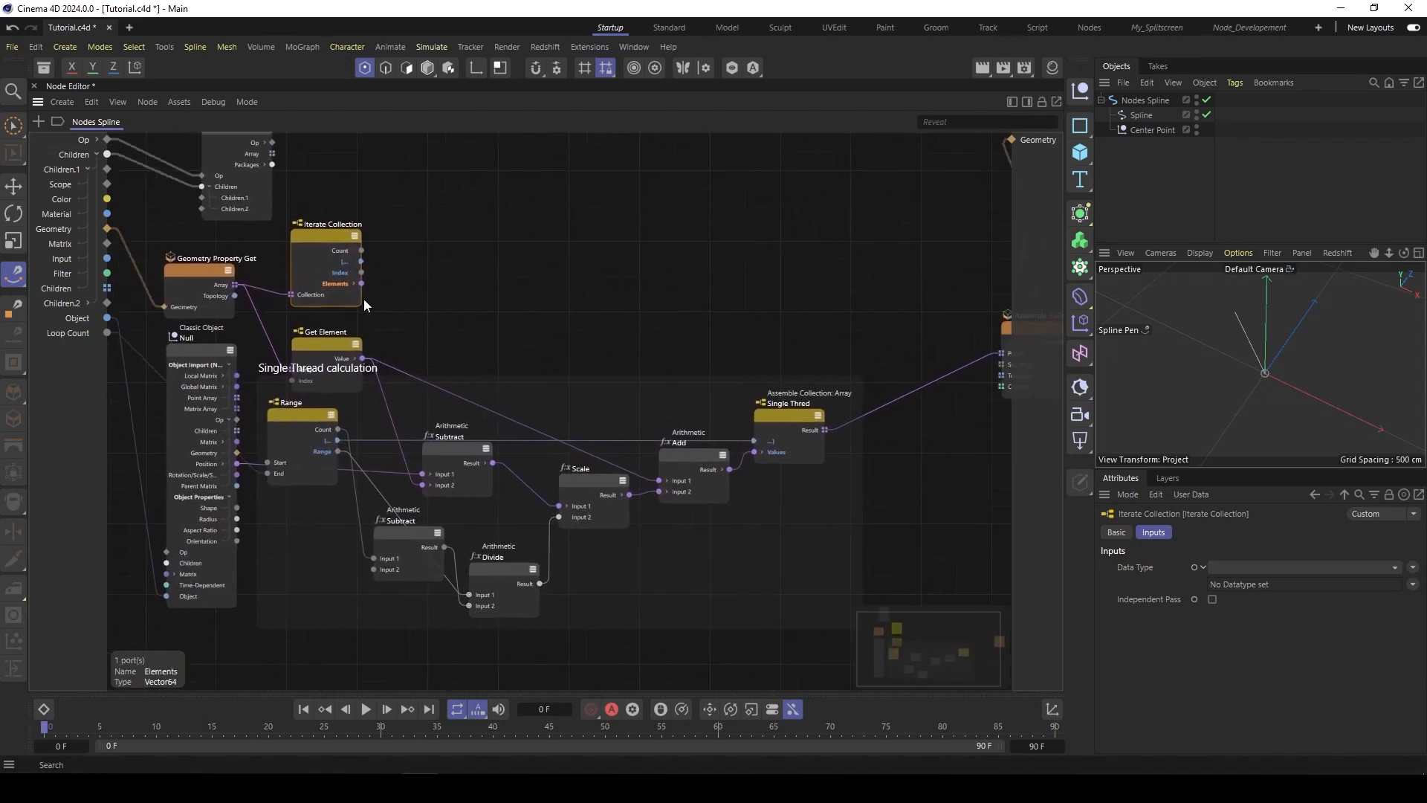
pyautogui.moveTo(496, 304); pyautogui.dragTo(458, 304, button='middle')
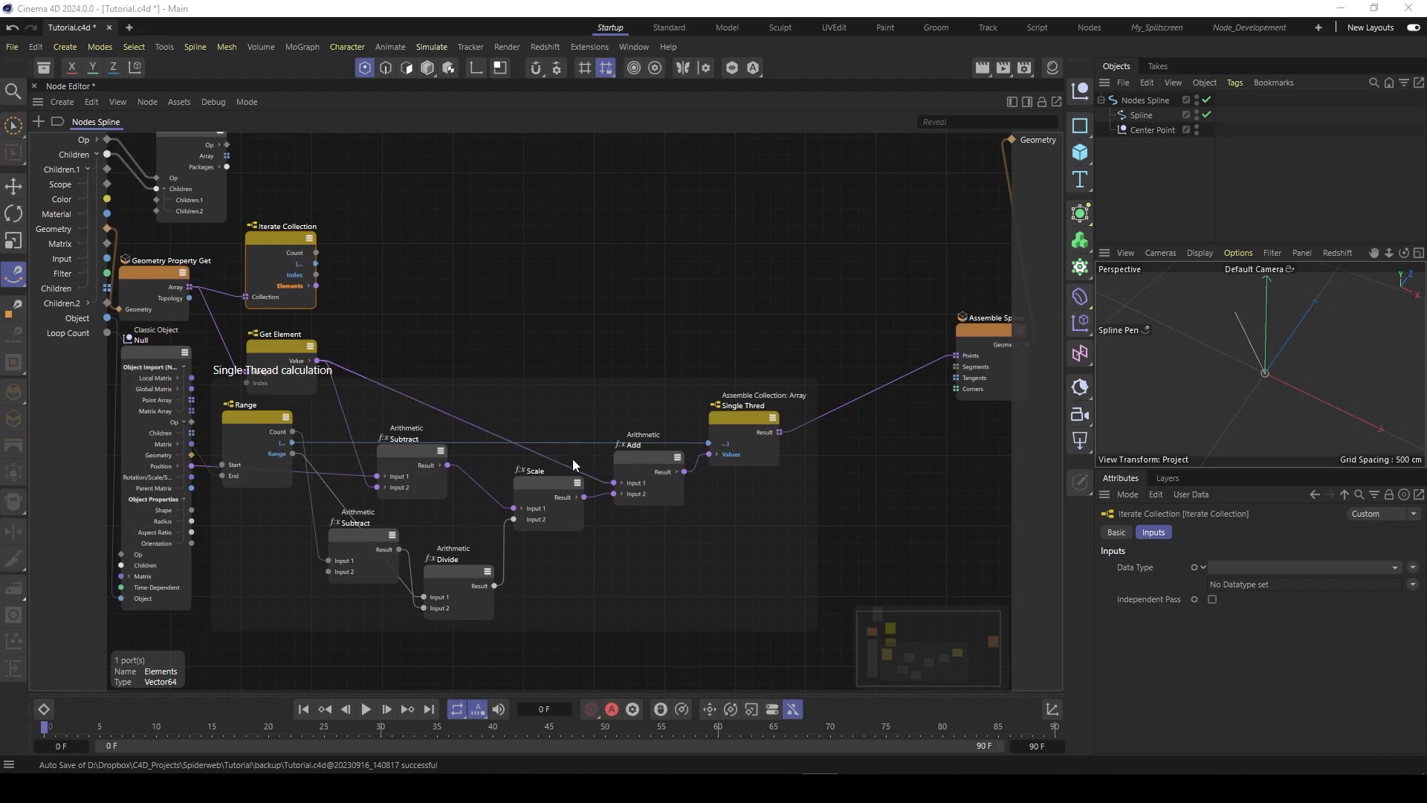
# Step: Feed Iterate Collection's Elements into the Add node's Input 1, delete the Get Element node, and realign Iterate Collection
pyautogui.moveTo(345, 368); pyautogui.dragTo(316, 285)
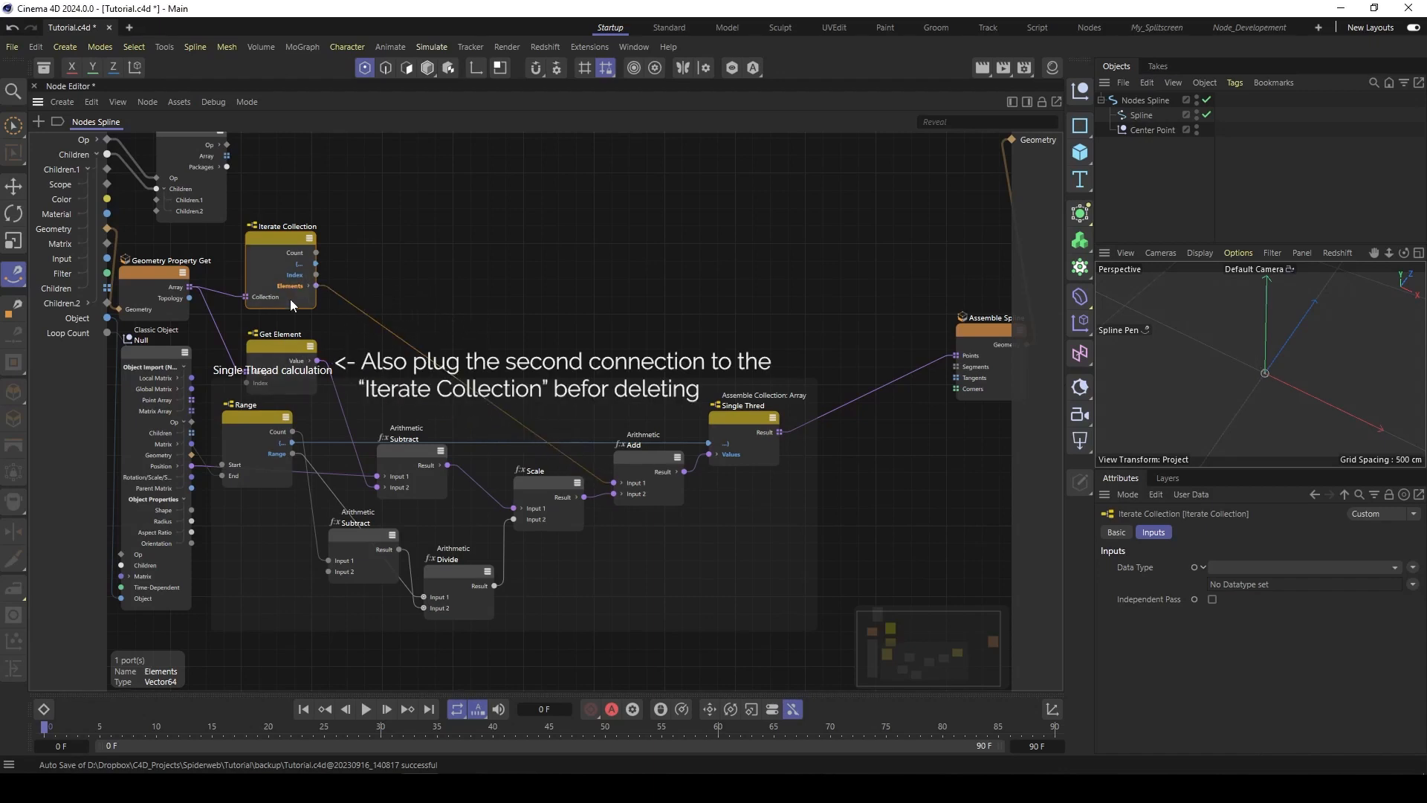
pyautogui.click(285, 349)
pyautogui.press('Delete')
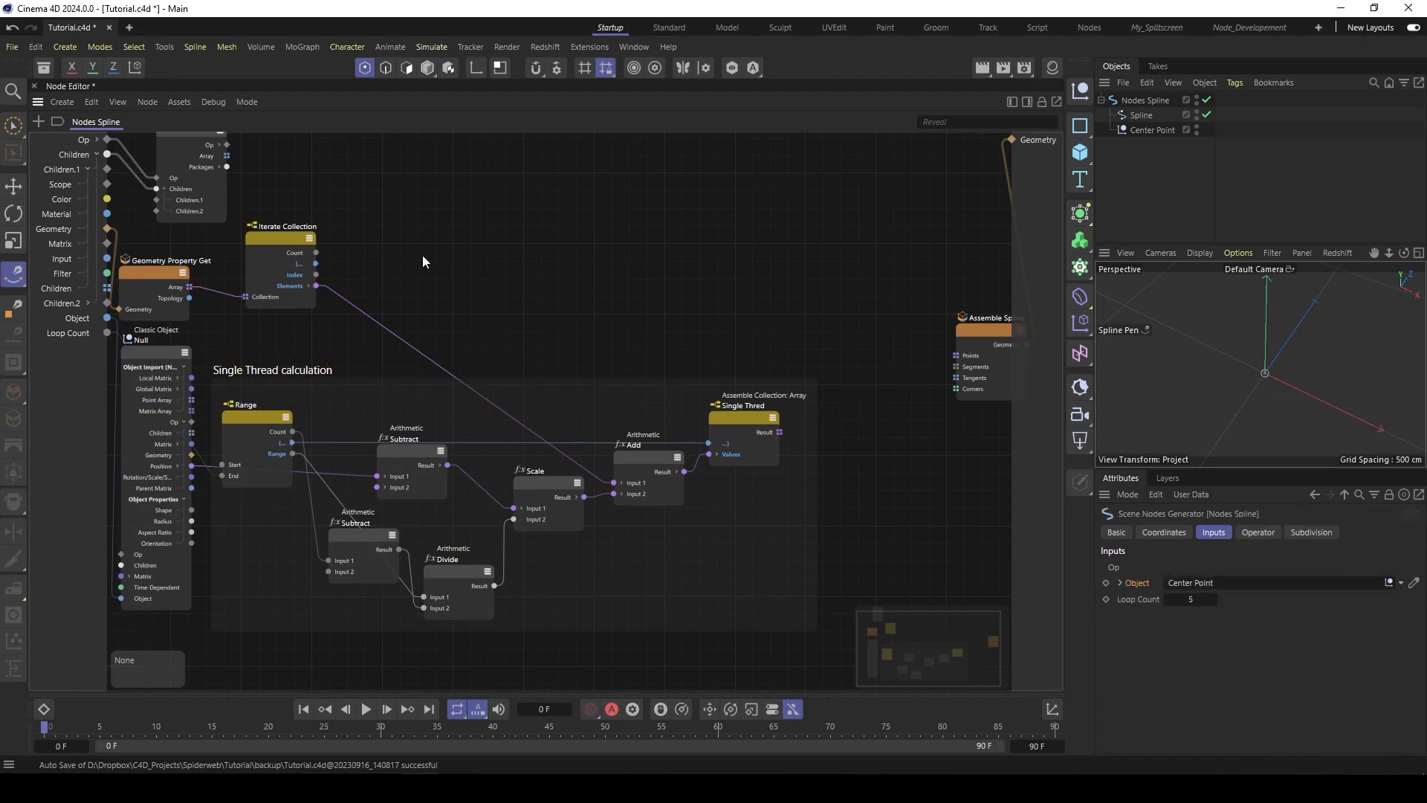
pyautogui.moveTo(292, 243); pyautogui.dragTo(271, 256)
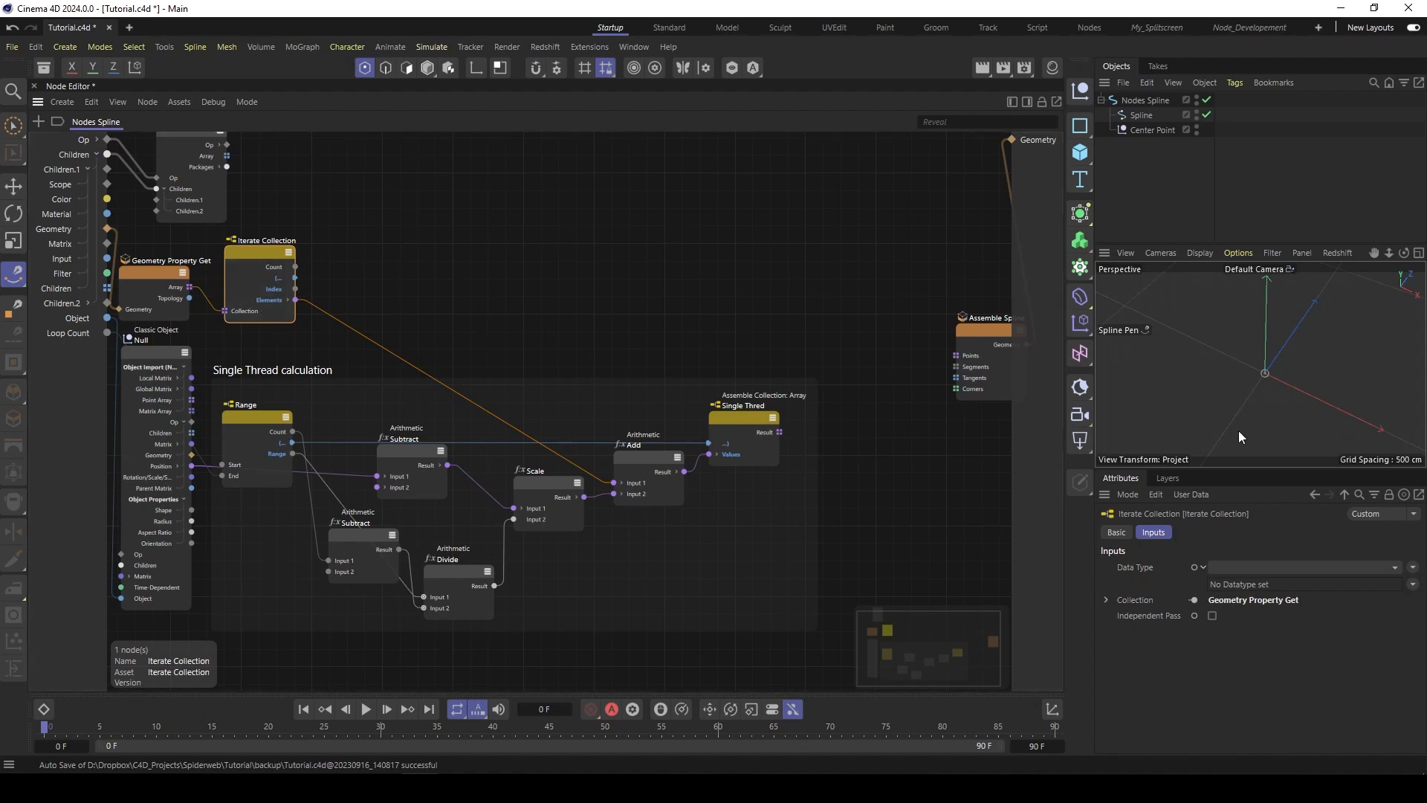
# Step: Select the Single Thred node, review the Thread Collection diagram in the Acrobat slides, and return to Cinema 4D
pyautogui.click(746, 422)
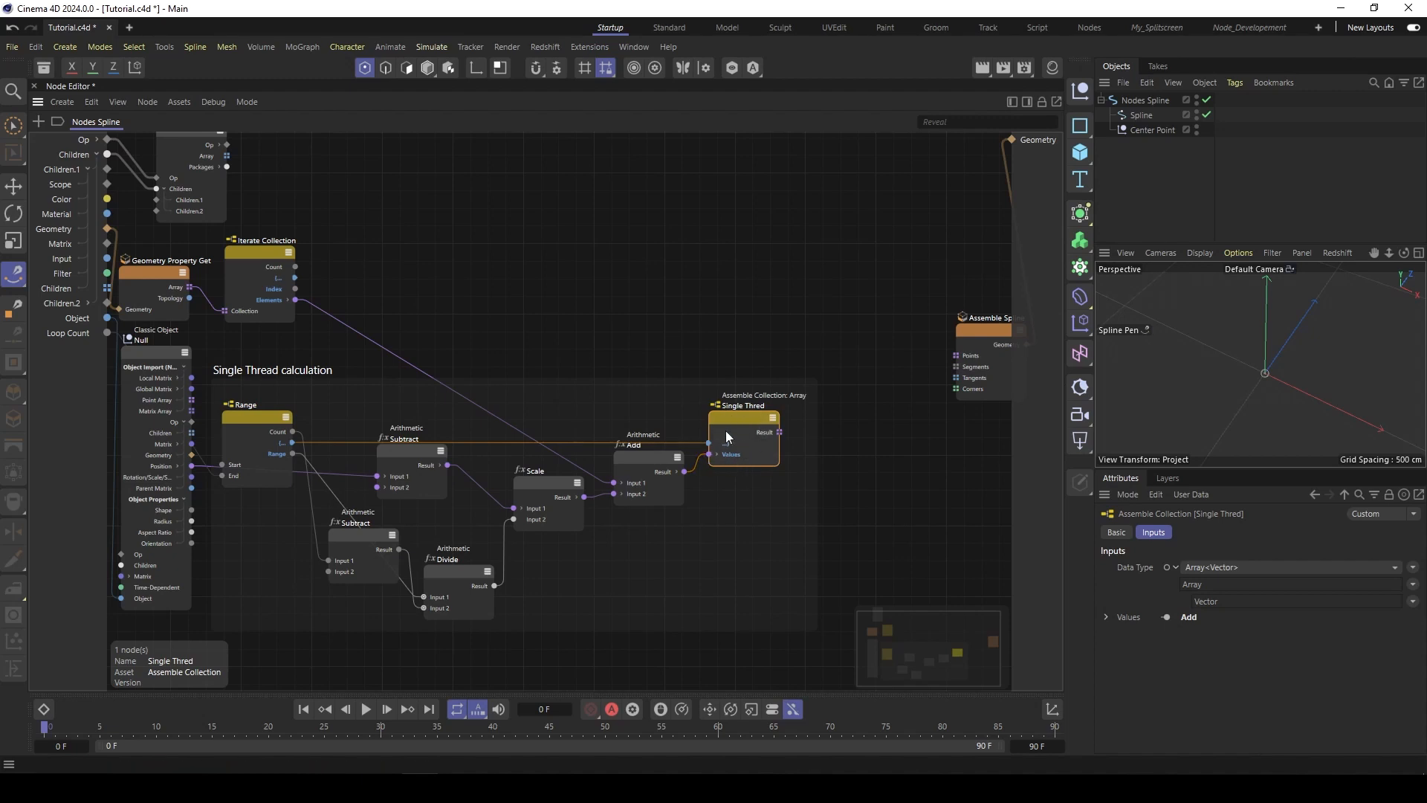
pyautogui.hotkey('alt', 'Tab')
pyautogui.hotkey('alt', 'Tab')
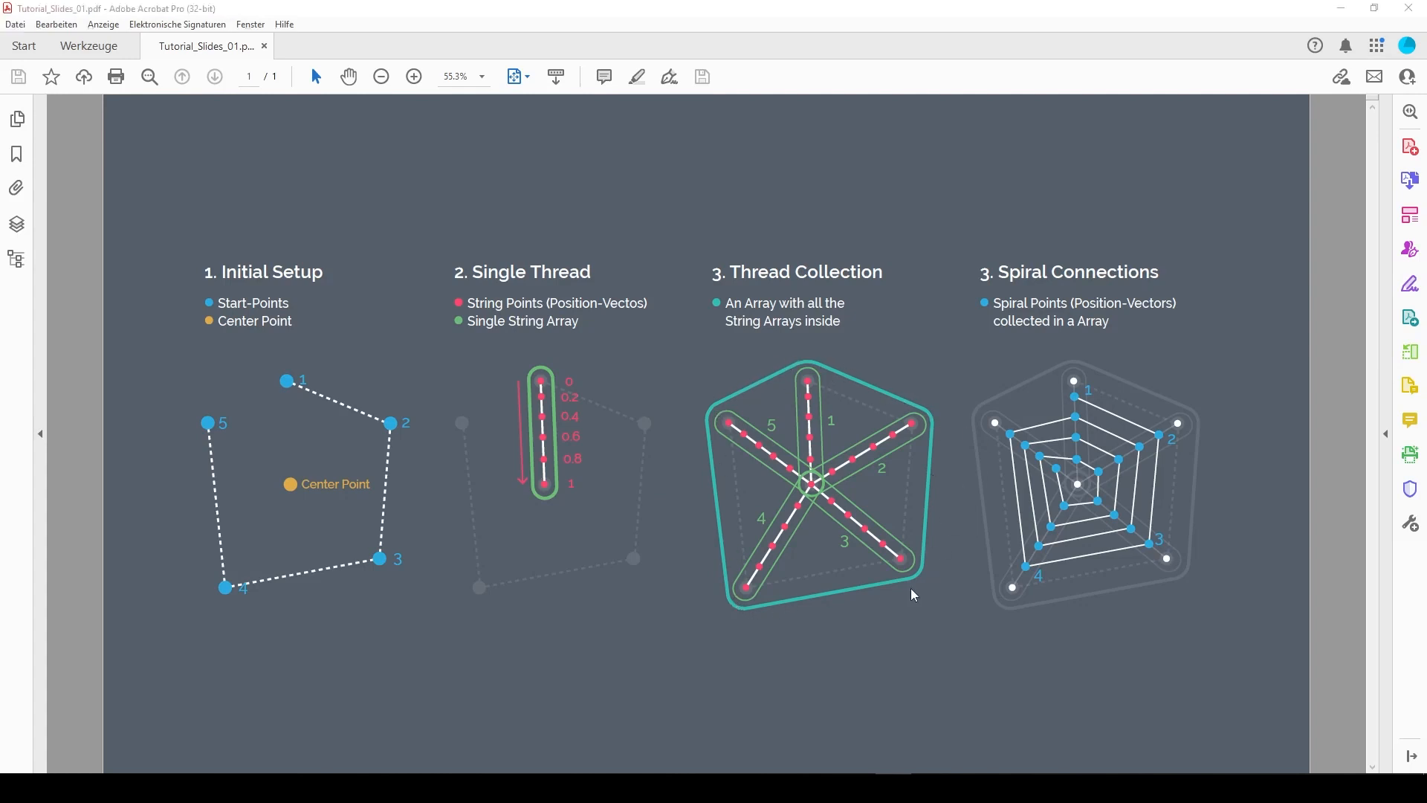
pyautogui.hotkey('alt', 'Tab')
# Step: Add a second Assemble Collection node and place it above the Single Thred node
pyautogui.doubleClick(770, 293)
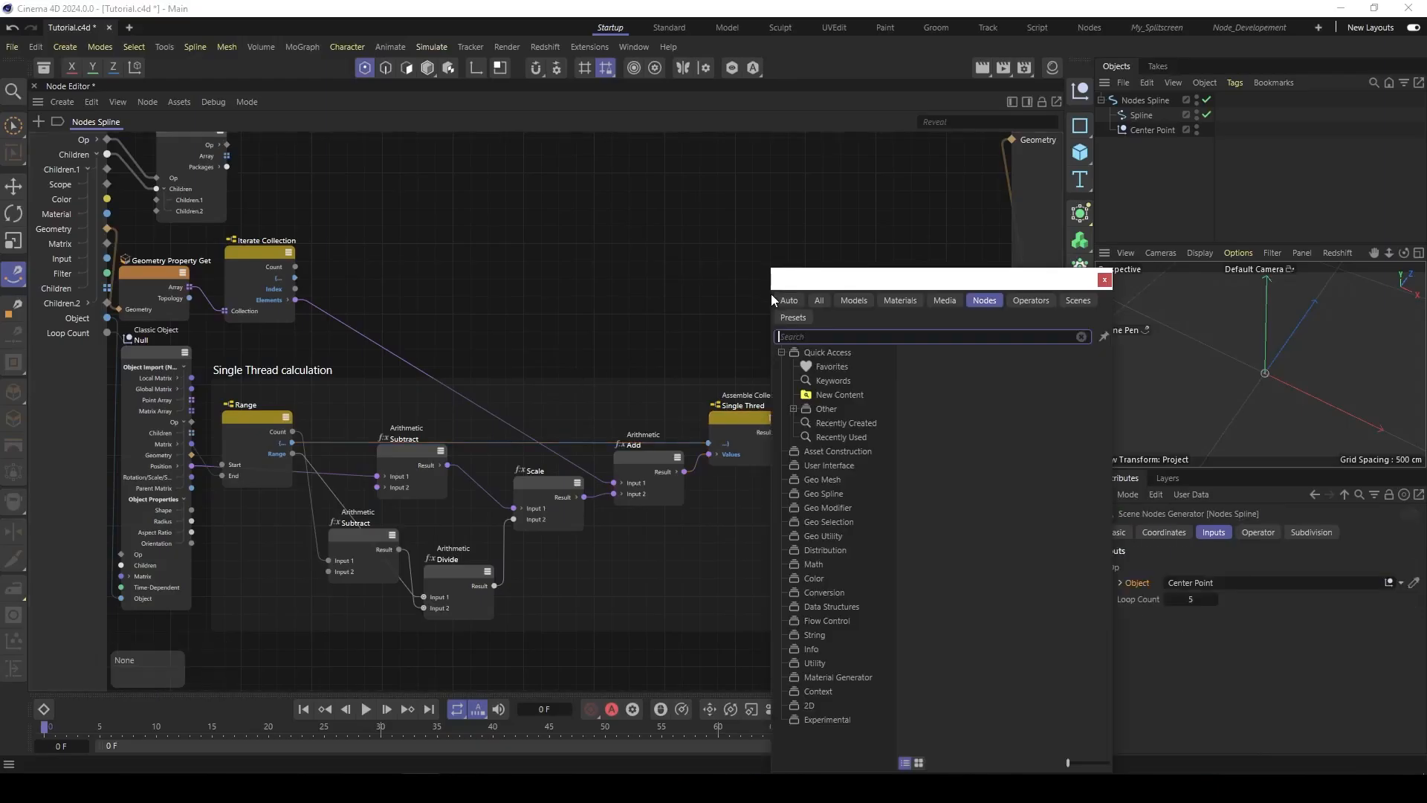
pyautogui.write('ass')
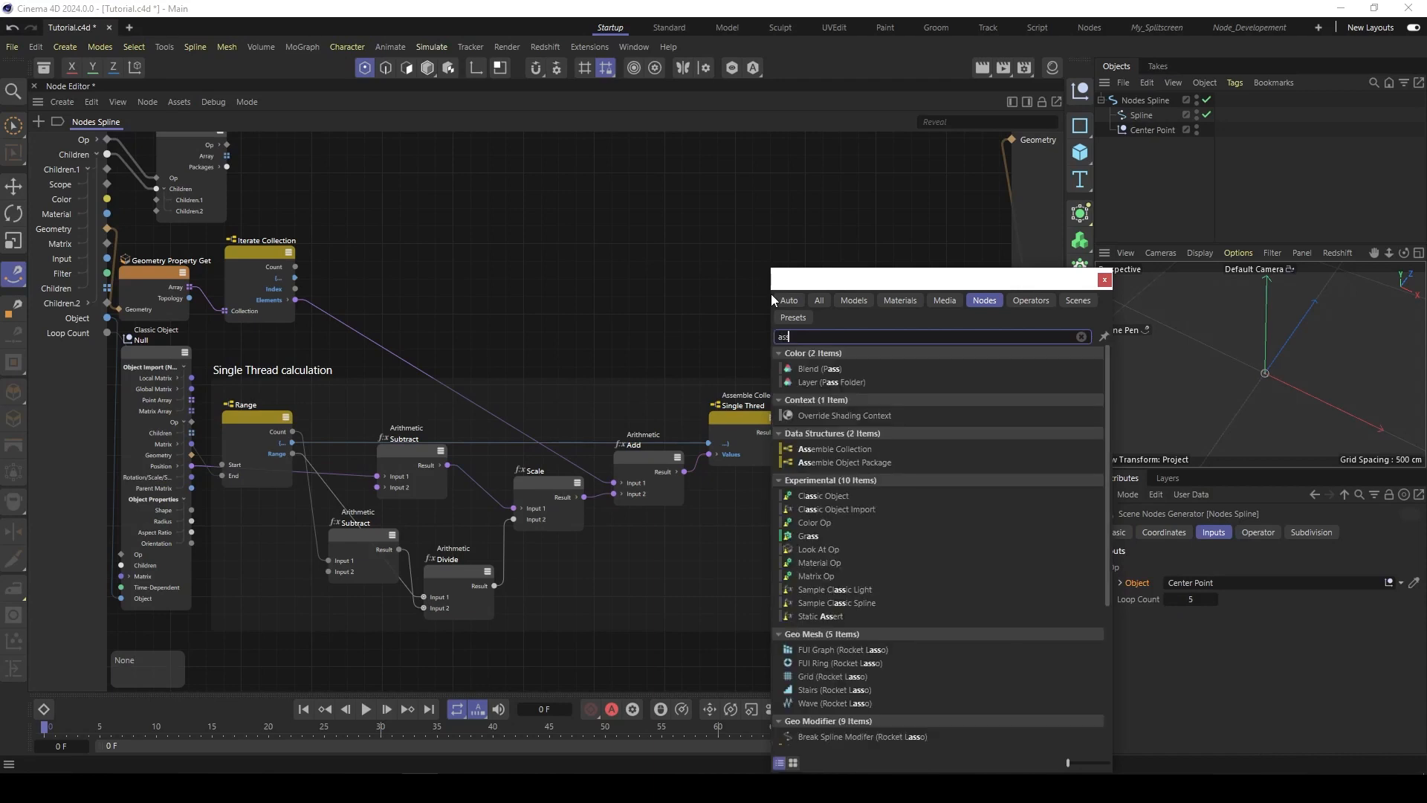
pyautogui.doubleClick(854, 449)
pyautogui.moveTo(764, 298); pyautogui.dragTo(780, 284)
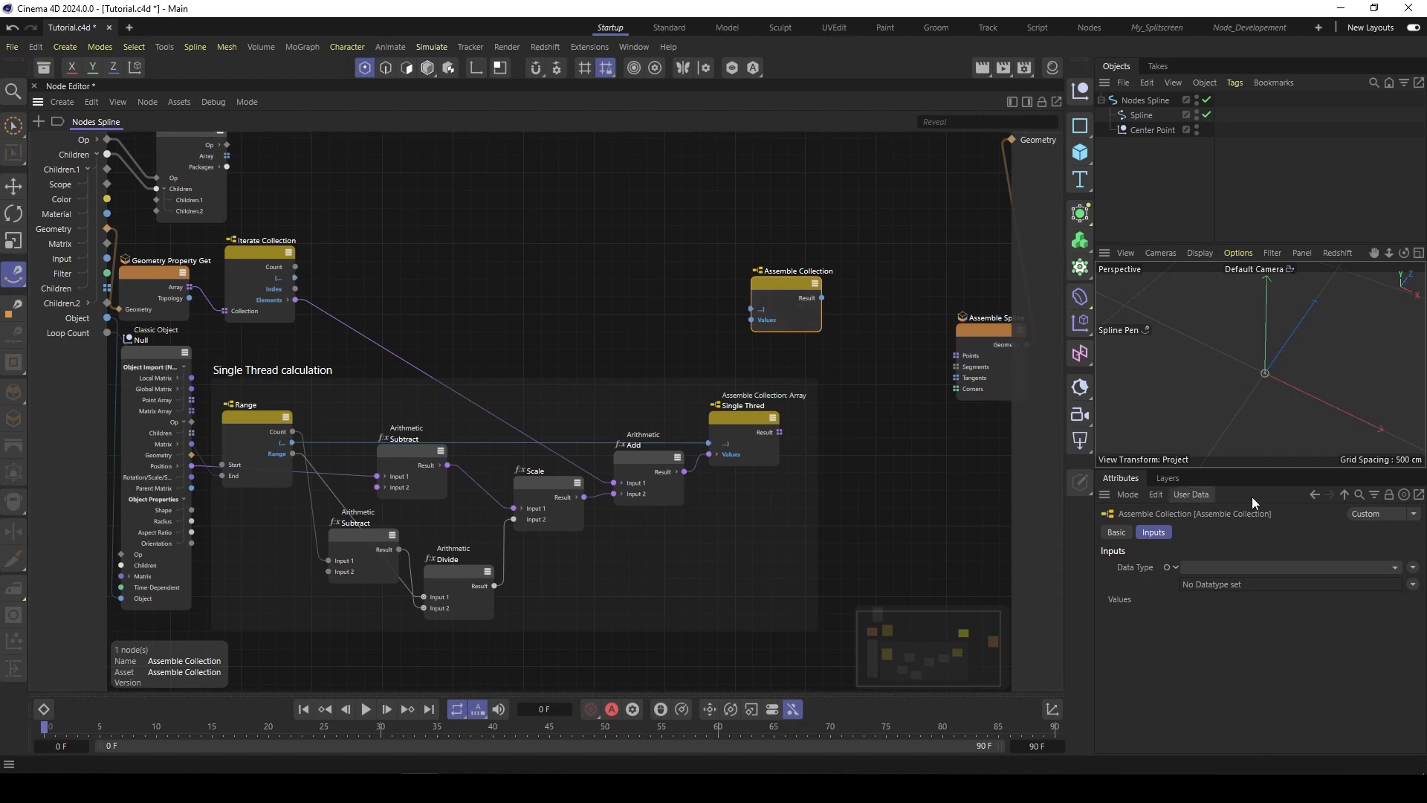
# Step: Set the new Assemble Collection node's data type to an Array of Arrays of Vector
pyautogui.click(1413, 568)
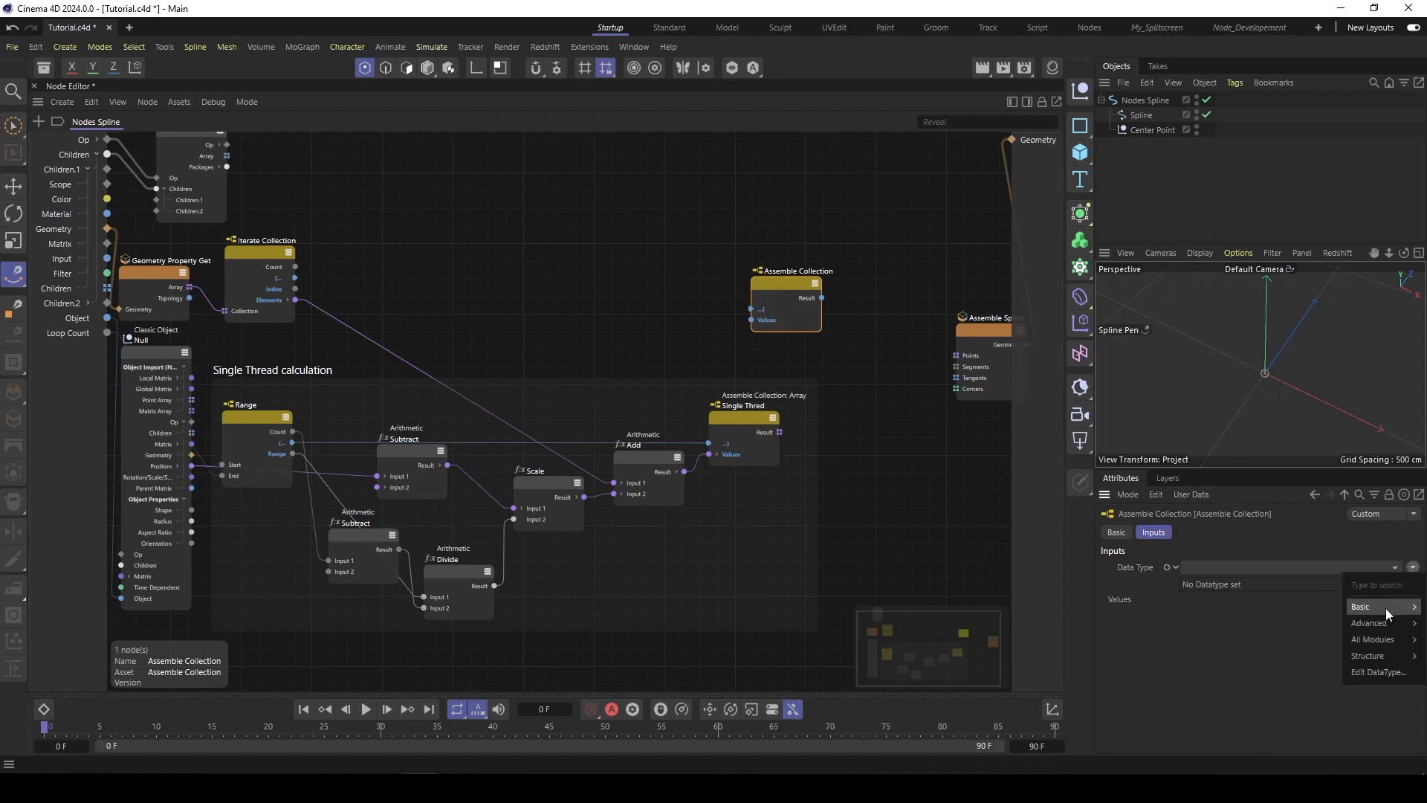
pyautogui.moveTo(1386, 608)
pyautogui.click(1300, 519)
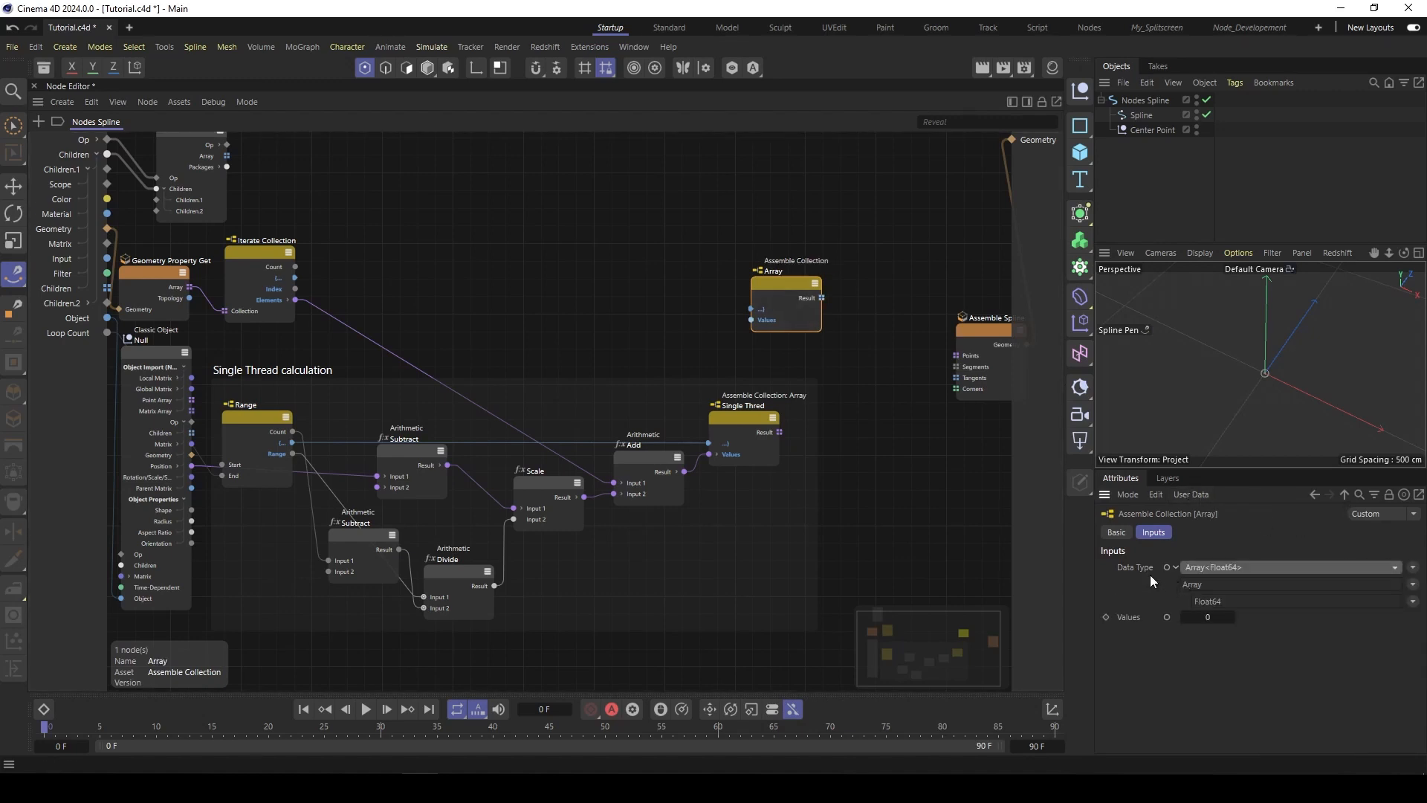
pyautogui.click(1413, 602)
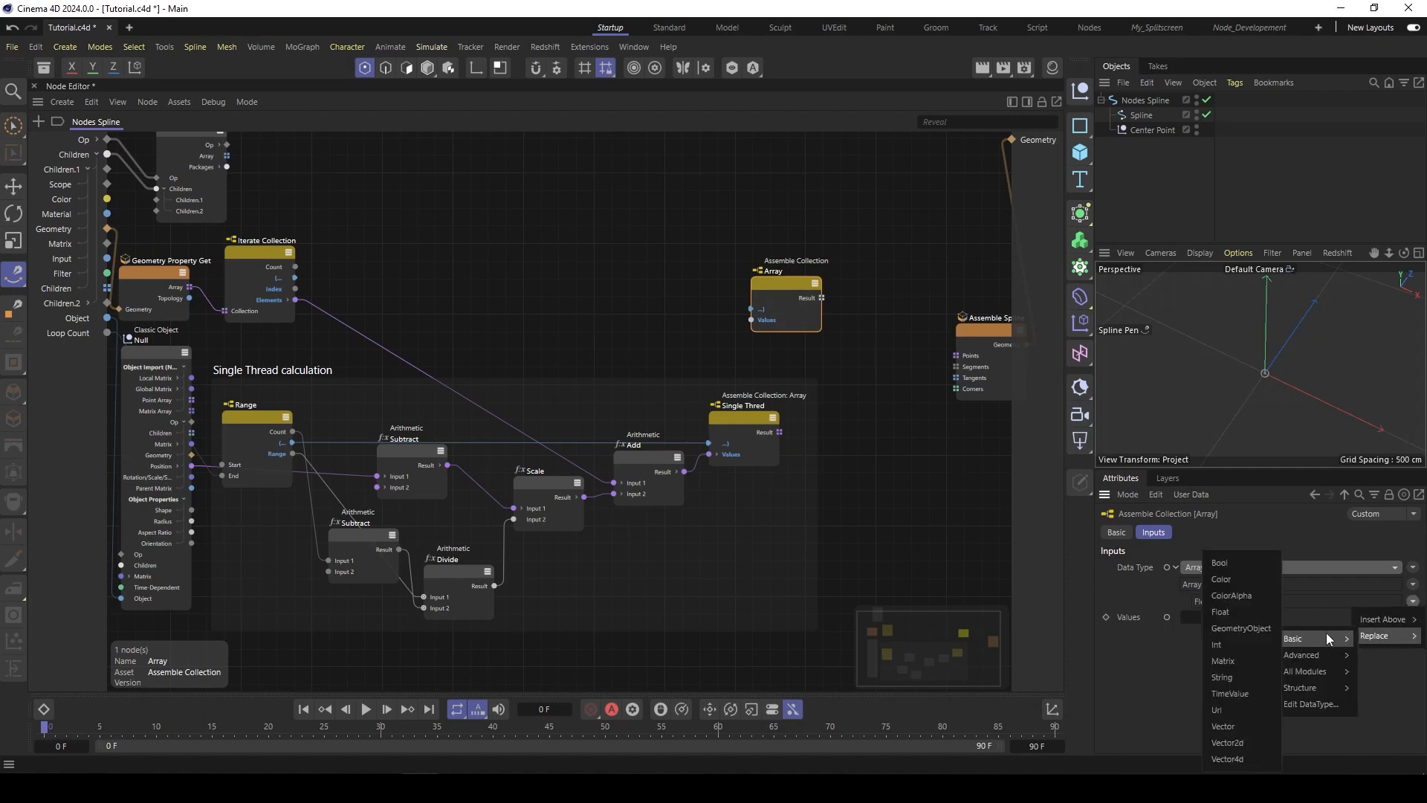
pyautogui.moveTo(1326, 657)
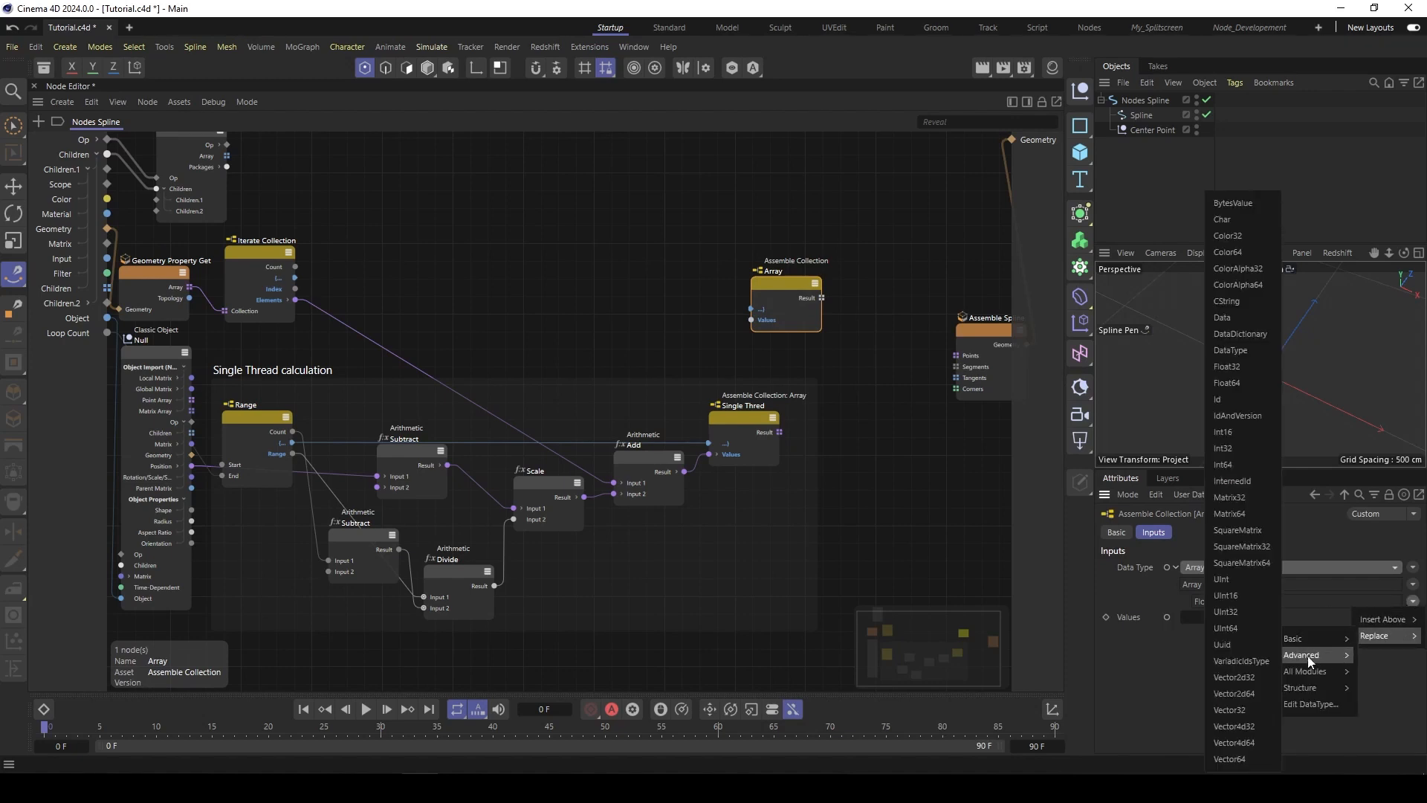
pyautogui.moveTo(1313, 688)
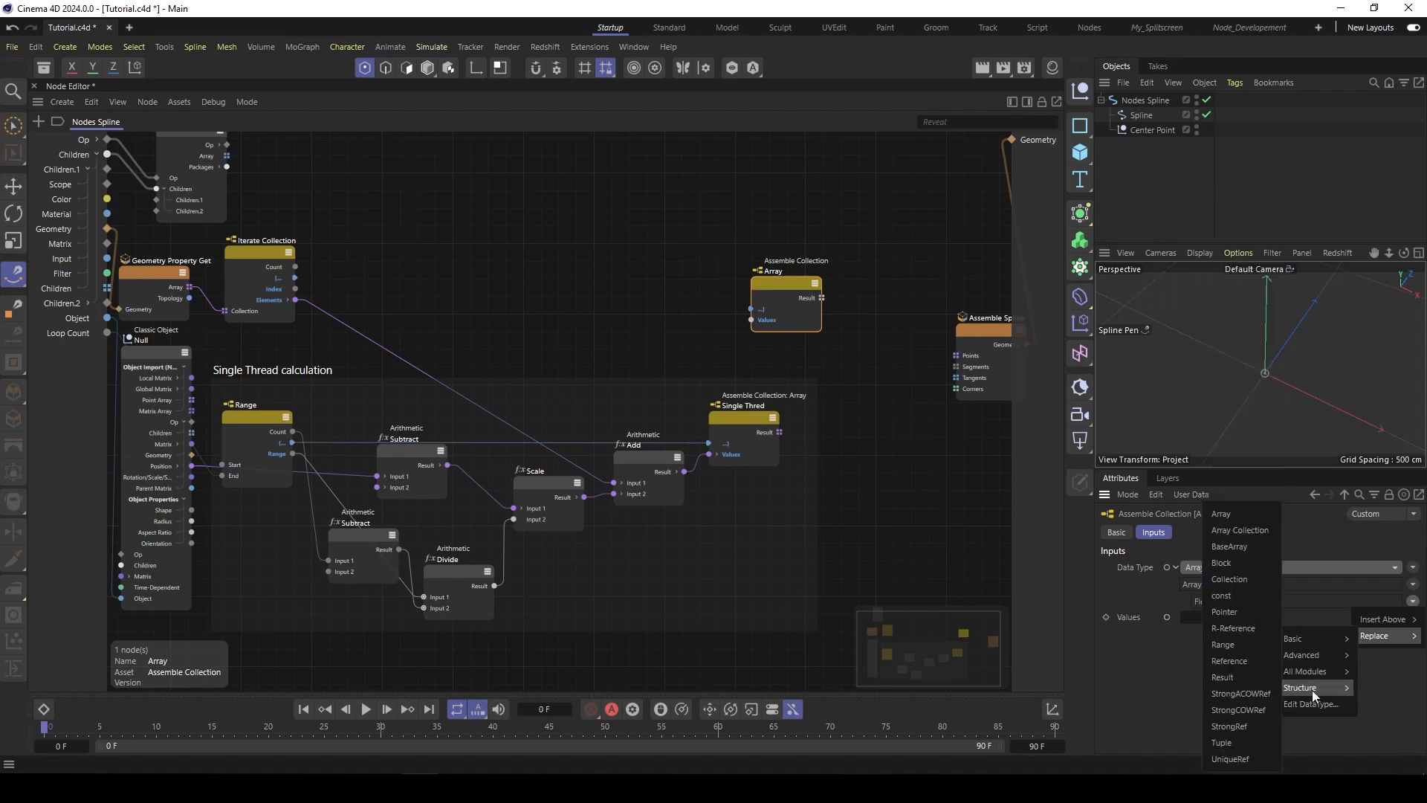
pyautogui.click(1225, 517)
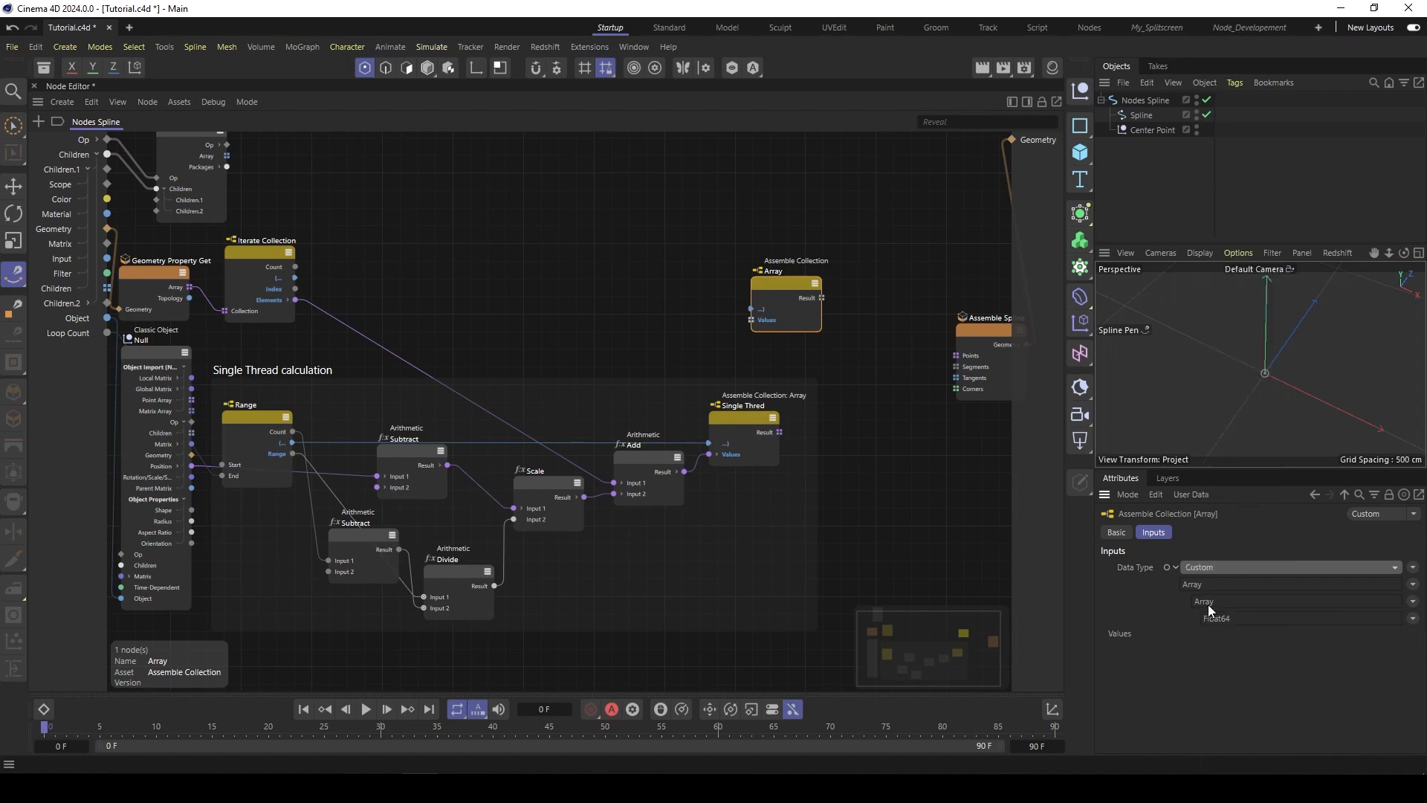
pyautogui.click(1412, 619)
pyautogui.moveTo(1385, 640)
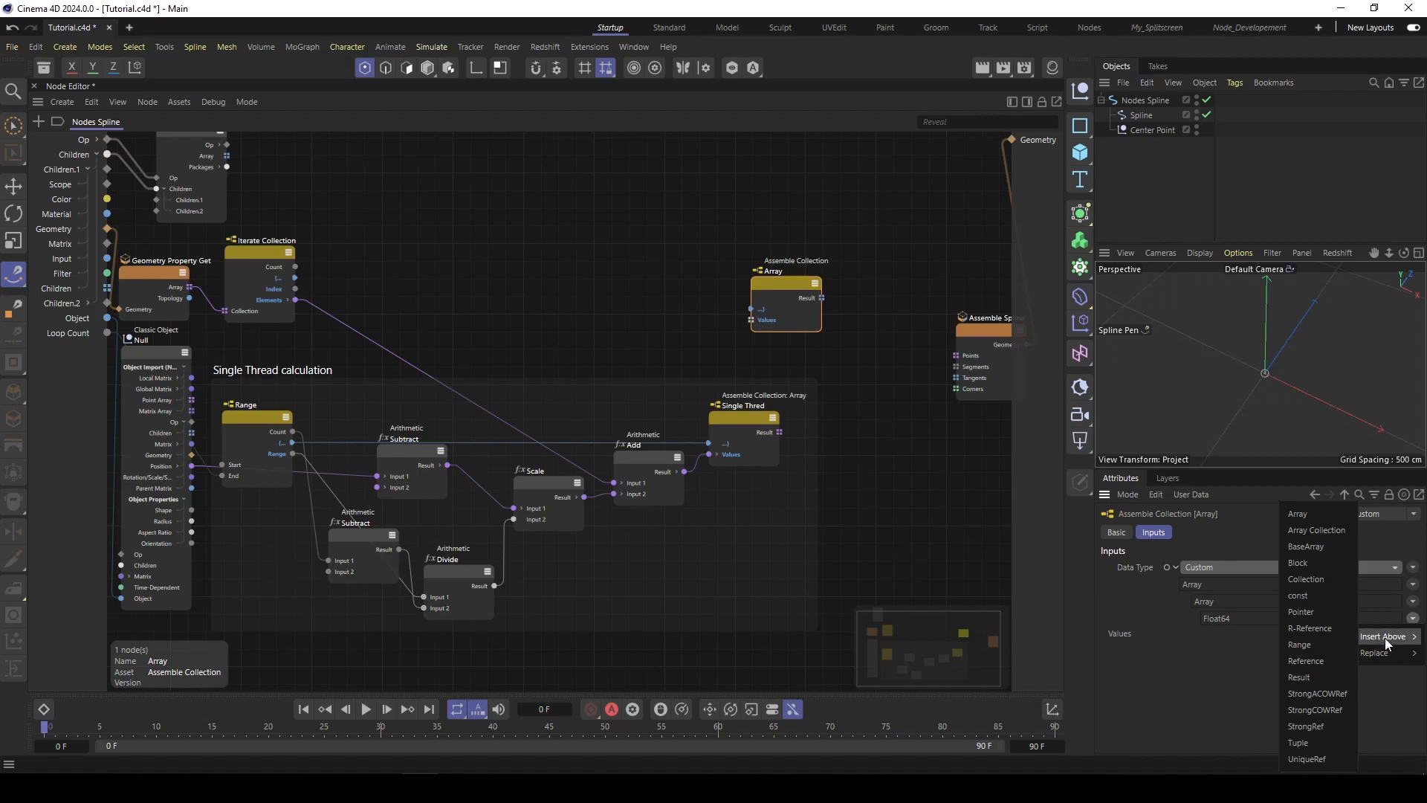
pyautogui.moveTo(1316, 655)
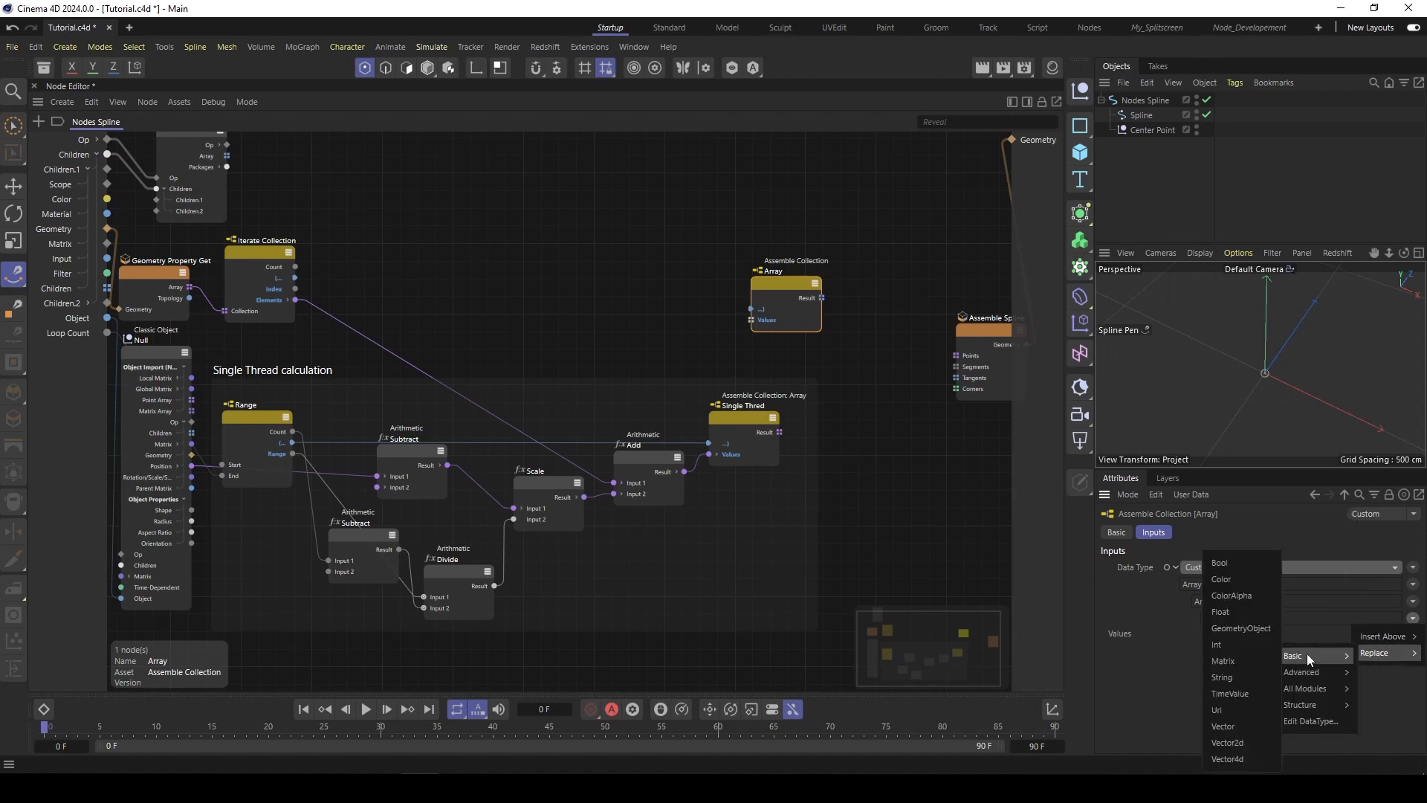
pyautogui.click(1249, 727)
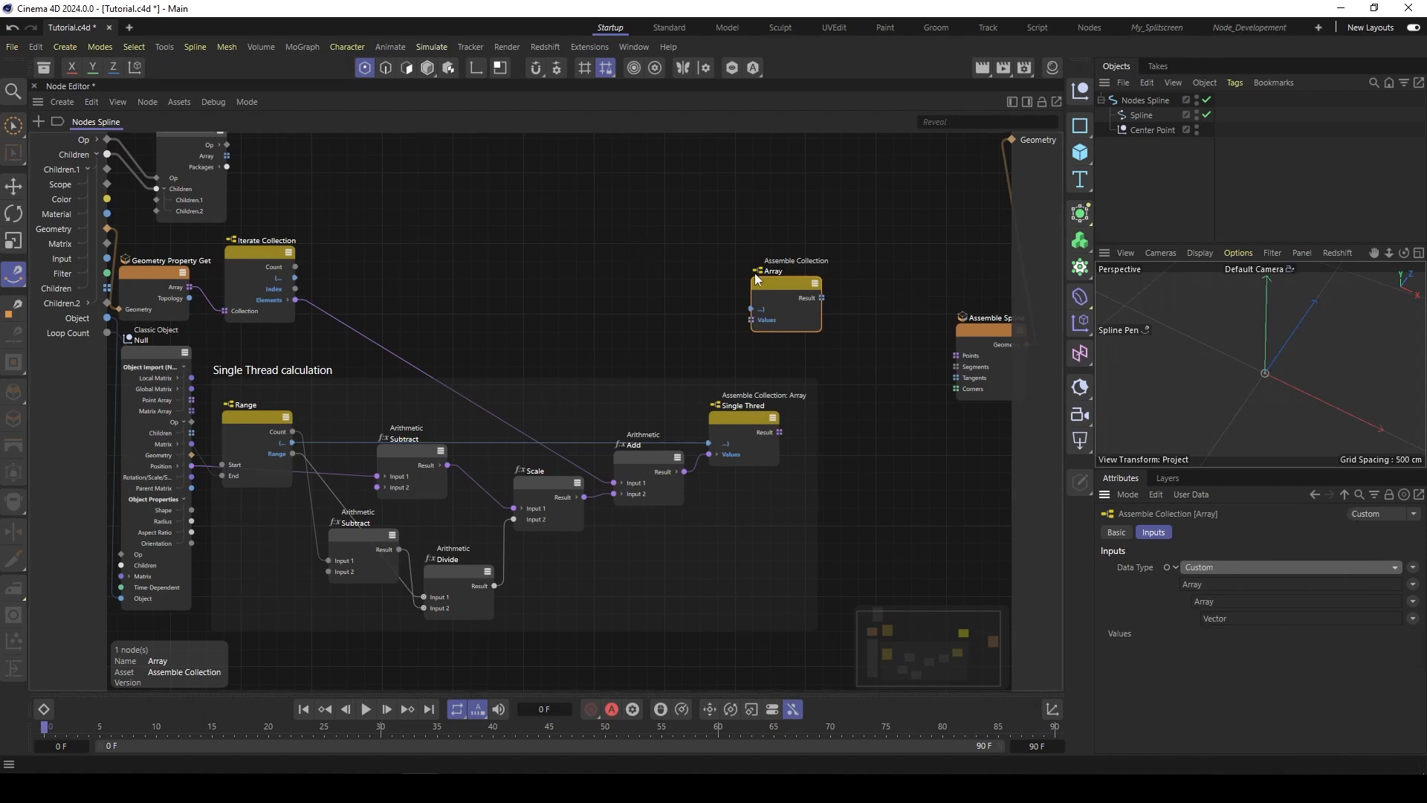
# Step: Connect Single Thred's Result to the Array node's Values and Iterate Collection's iteration port to its iteration input, repositioning the Array node
pyautogui.moveTo(772, 285); pyautogui.dragTo(834, 282)
pyautogui.moveTo(778, 431); pyautogui.dragTo(815, 319)
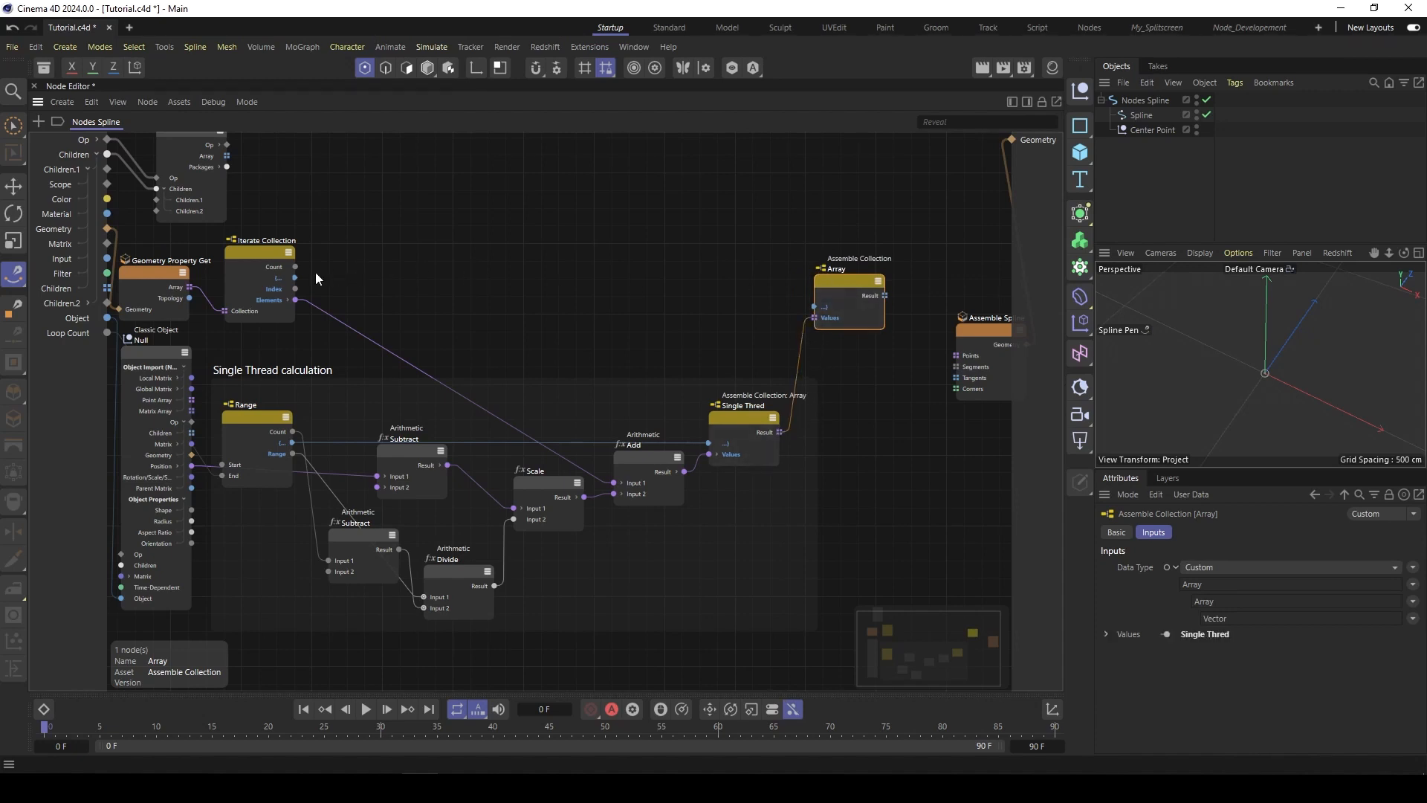
pyautogui.moveTo(295, 278); pyautogui.dragTo(841, 272)
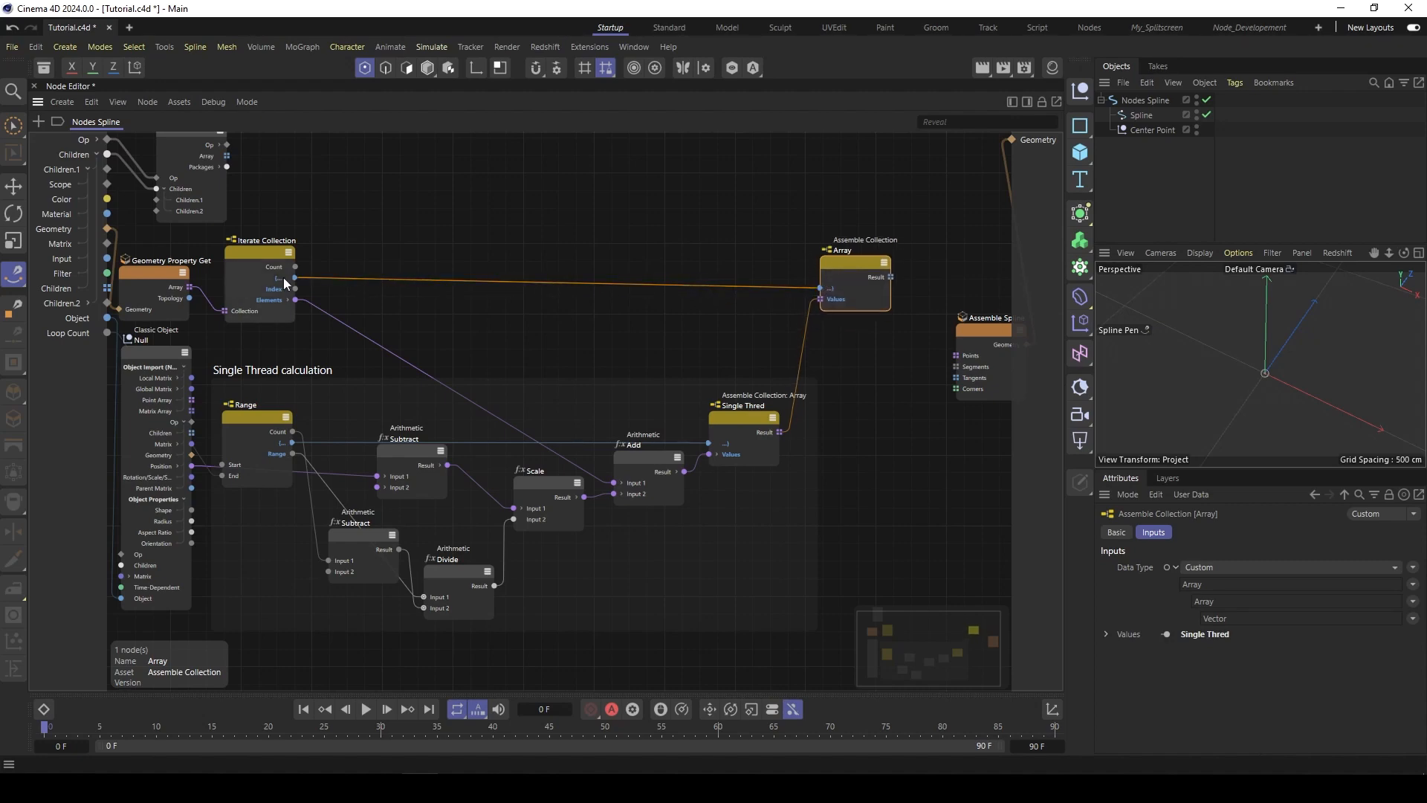
# Step: Move Assemble Spline aside and group Iterate Collection, Array and the Single Thread calculation scaffold in a new scaffold named All Threads
pyautogui.scroll(-3, 822, 324)
pyautogui.moveTo(443, 252); pyautogui.dragTo(834, 537)
pyautogui.moveTo(787, 295); pyautogui.dragTo(821, 285)
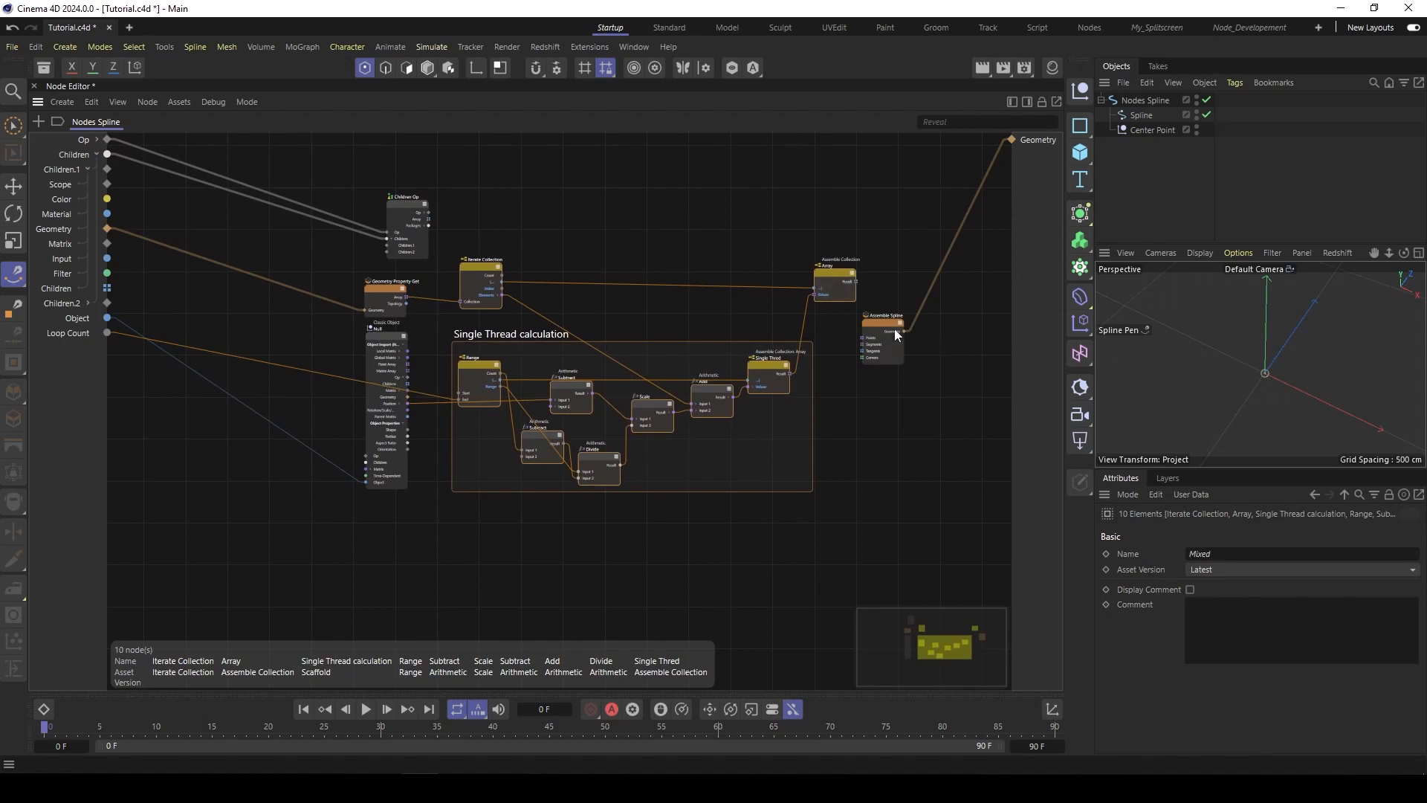
pyautogui.moveTo(894, 329); pyautogui.dragTo(954, 333)
pyautogui.moveTo(875, 216); pyautogui.dragTo(470, 444)
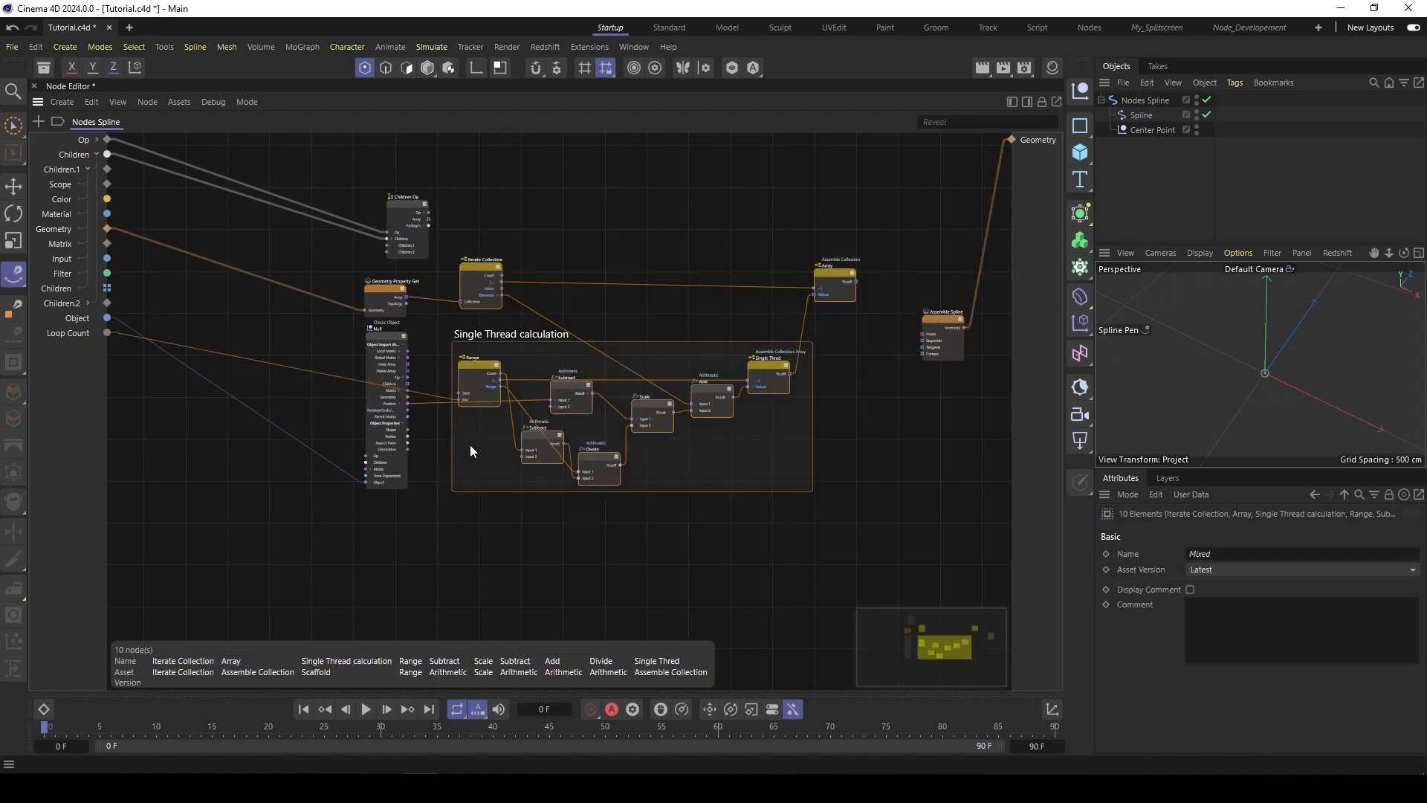
pyautogui.hotkey('alt', 's')
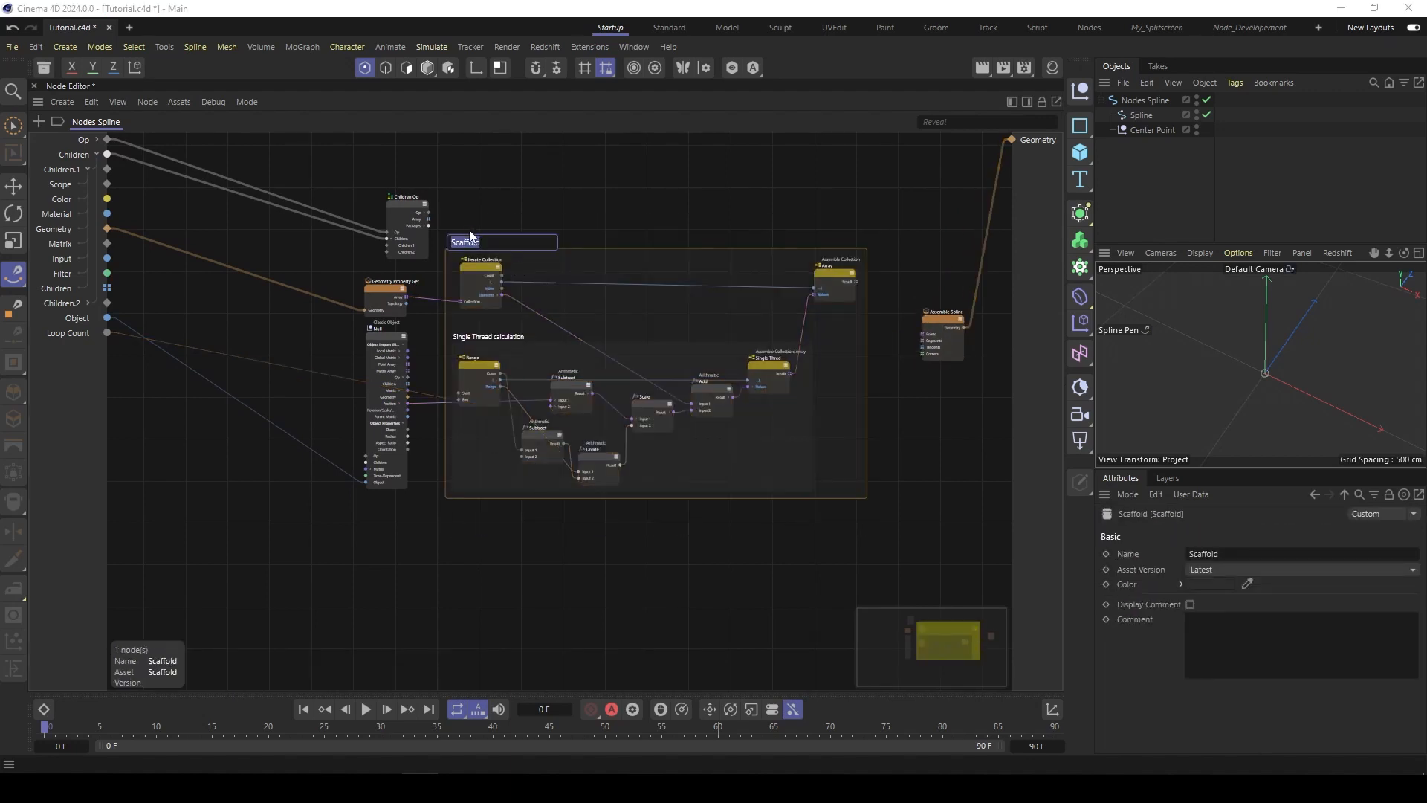
pyautogui.click(499, 239)
pyautogui.moveTo(498, 239); pyautogui.dragTo(401, 243)
pyautogui.write('A')
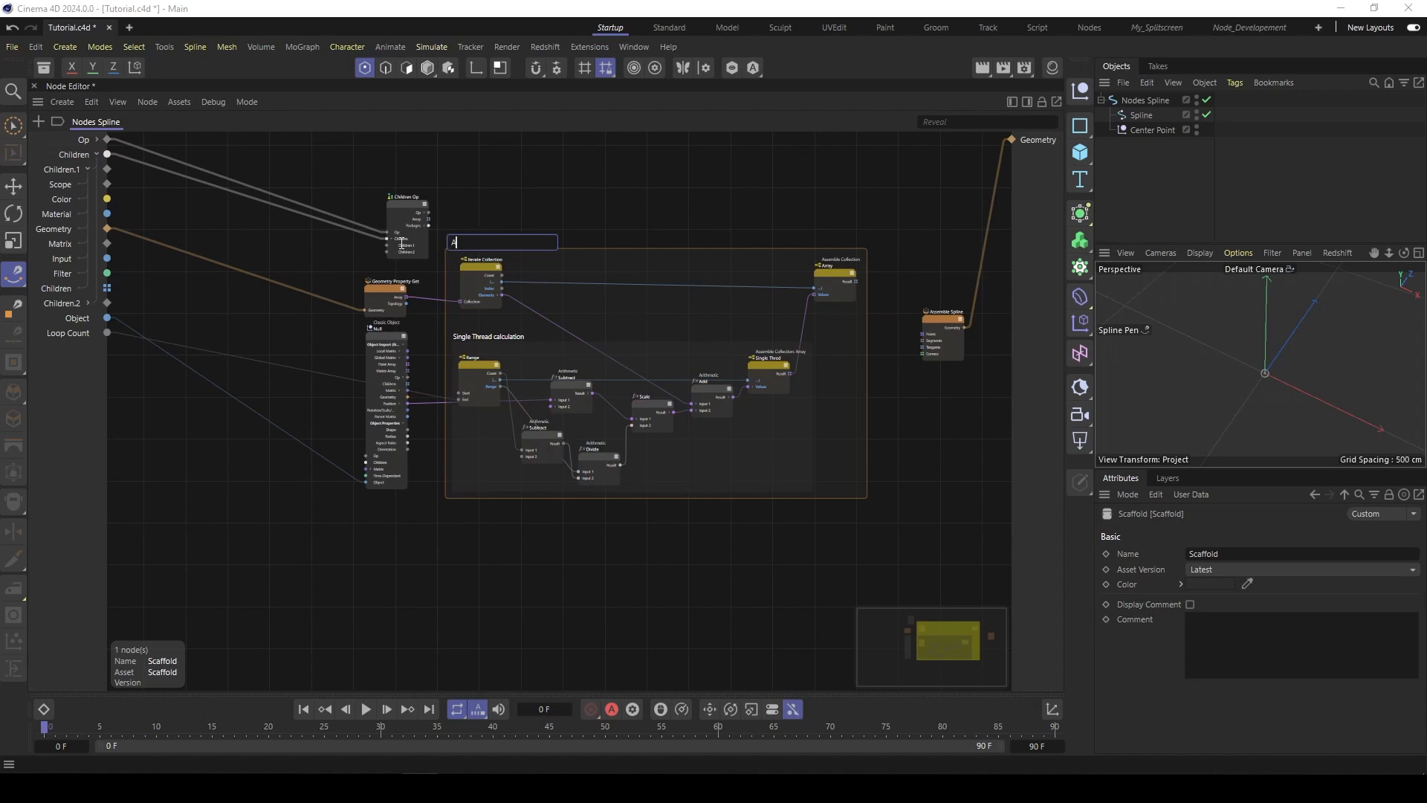
pyautogui.write('ll Threads')
pyautogui.press('Return')
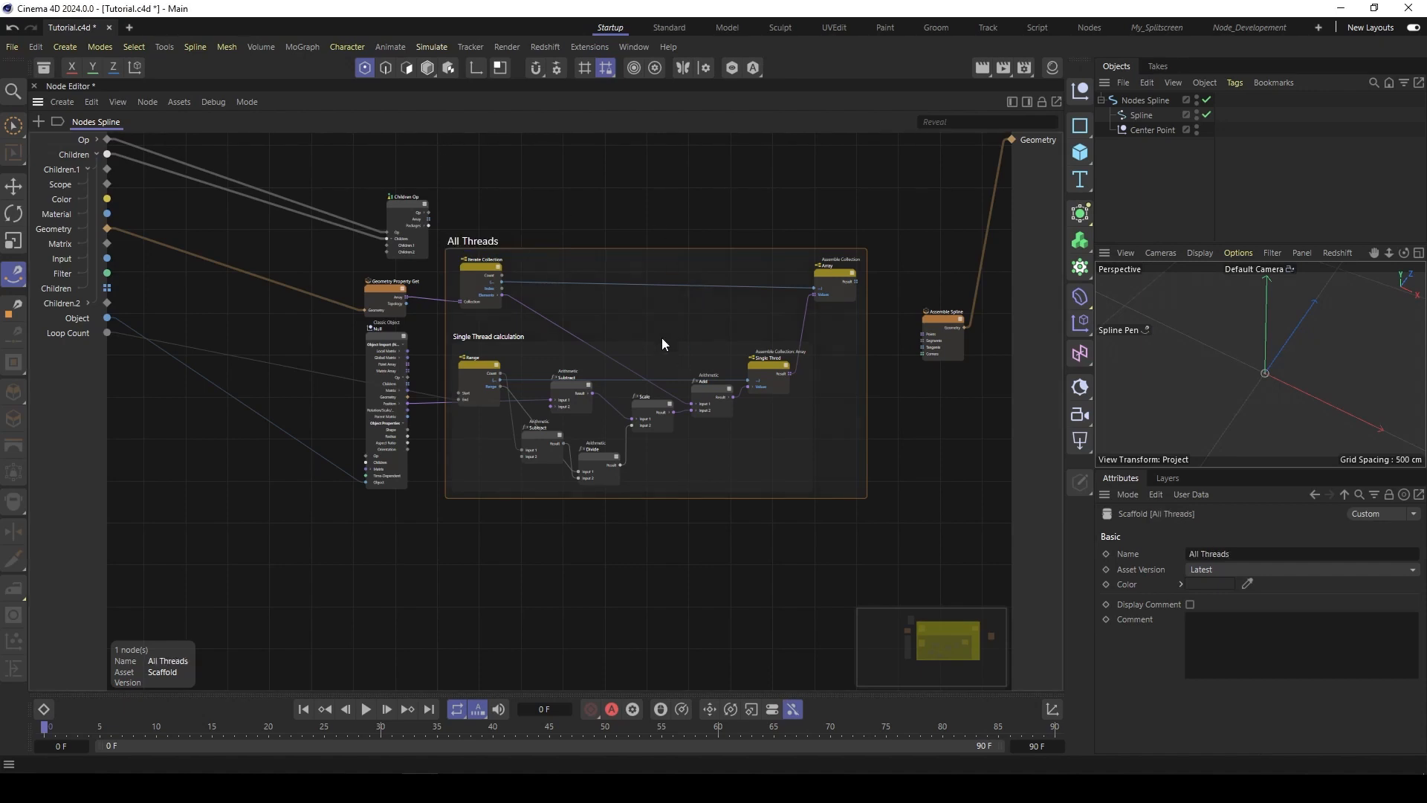
# Step: Color the Single Thread calculation scaffold green with RGB 39, 59, 25
pyautogui.click(659, 358)
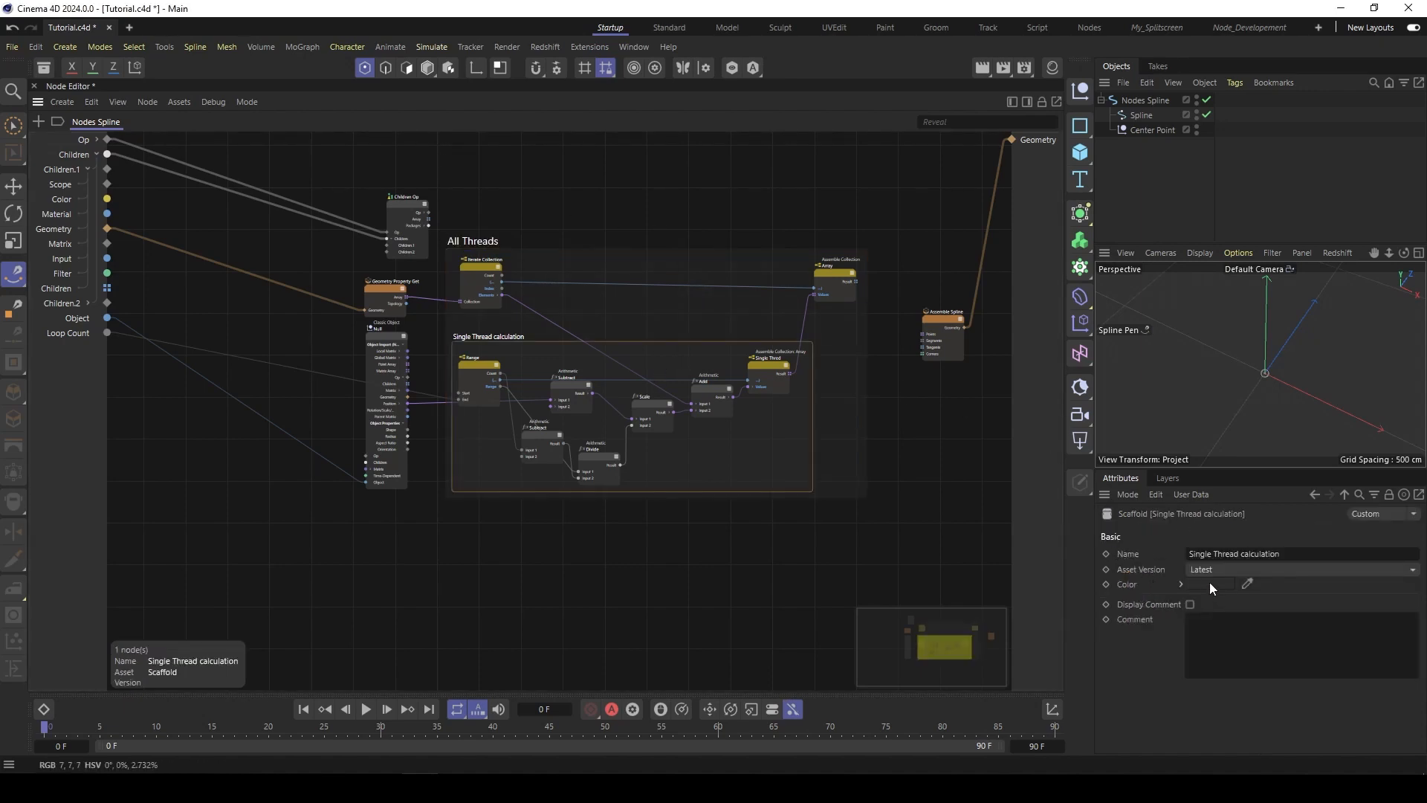
pyautogui.click(1210, 586)
pyautogui.moveTo(1078, 730)
pyautogui.mouseDown()
pyautogui.moveTo(1069, 744)
pyautogui.moveTo(1098, 746)
pyautogui.mouseUp()
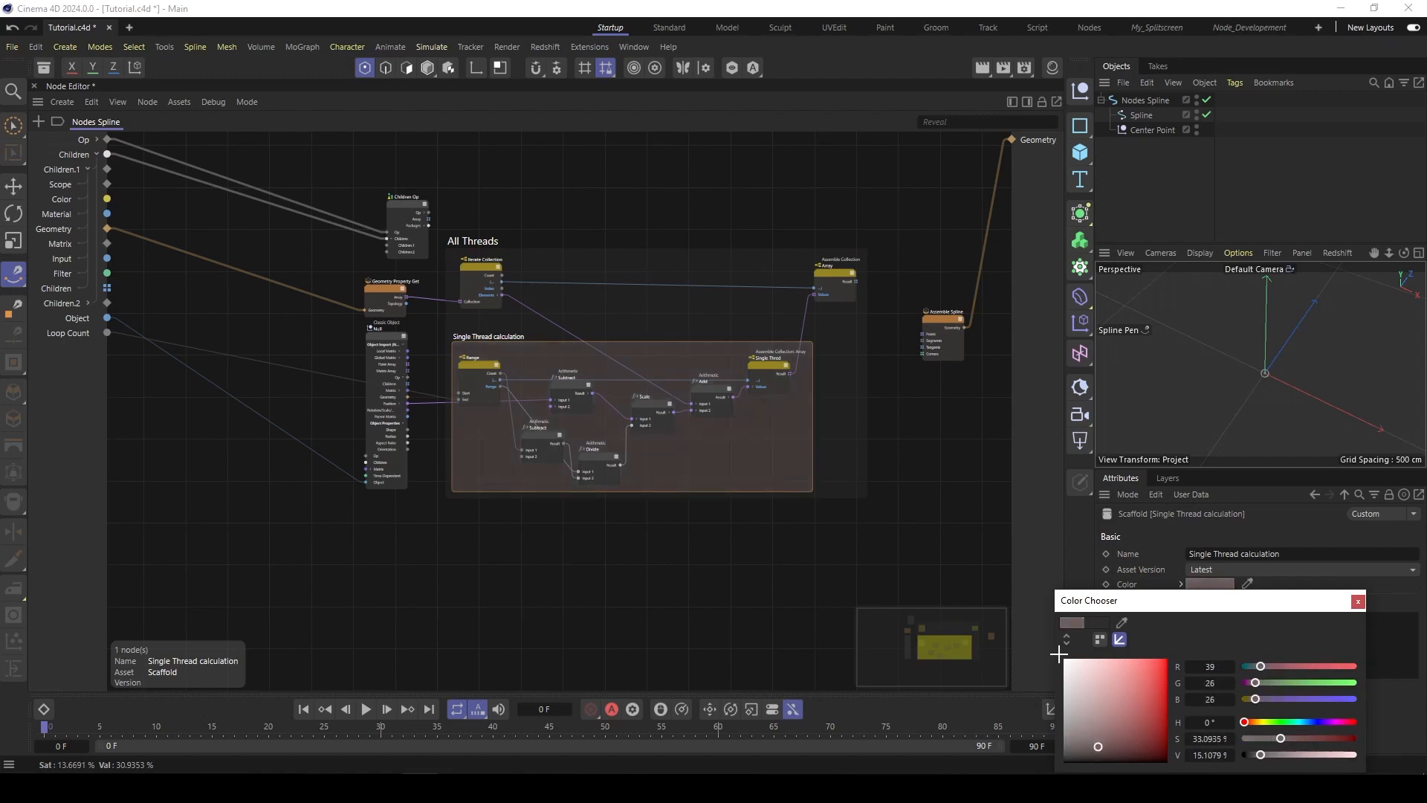
pyautogui.moveTo(1271, 690)
pyautogui.mouseDown()
pyautogui.moveTo(1290, 685)
pyautogui.moveTo(1270, 686)
pyautogui.mouseUp()
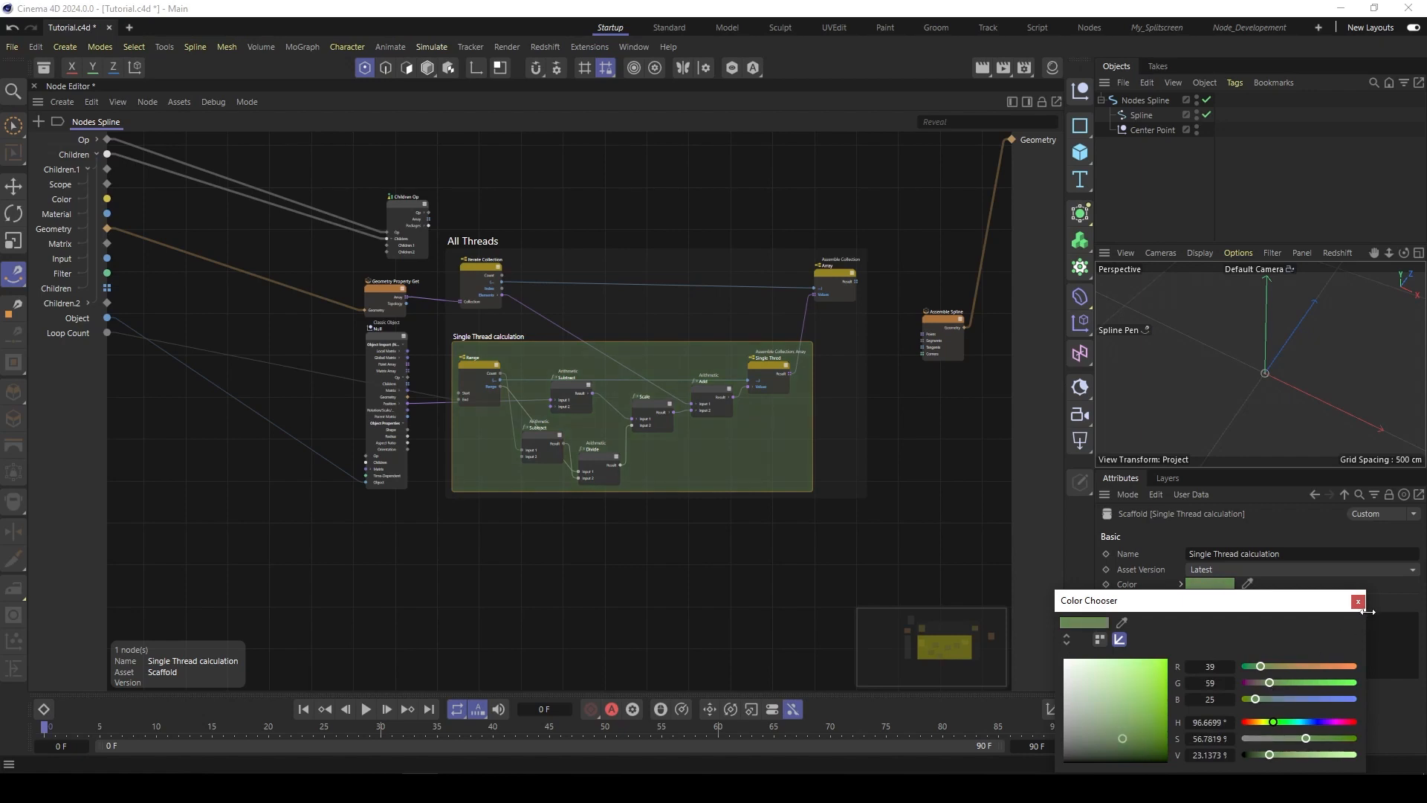
pyautogui.click(1358, 603)
pyautogui.click(559, 216)
# Step: Move the Assemble Spline node farther from the All Threads scaffold and select its Points port to check the data type
pyautogui.press('h')
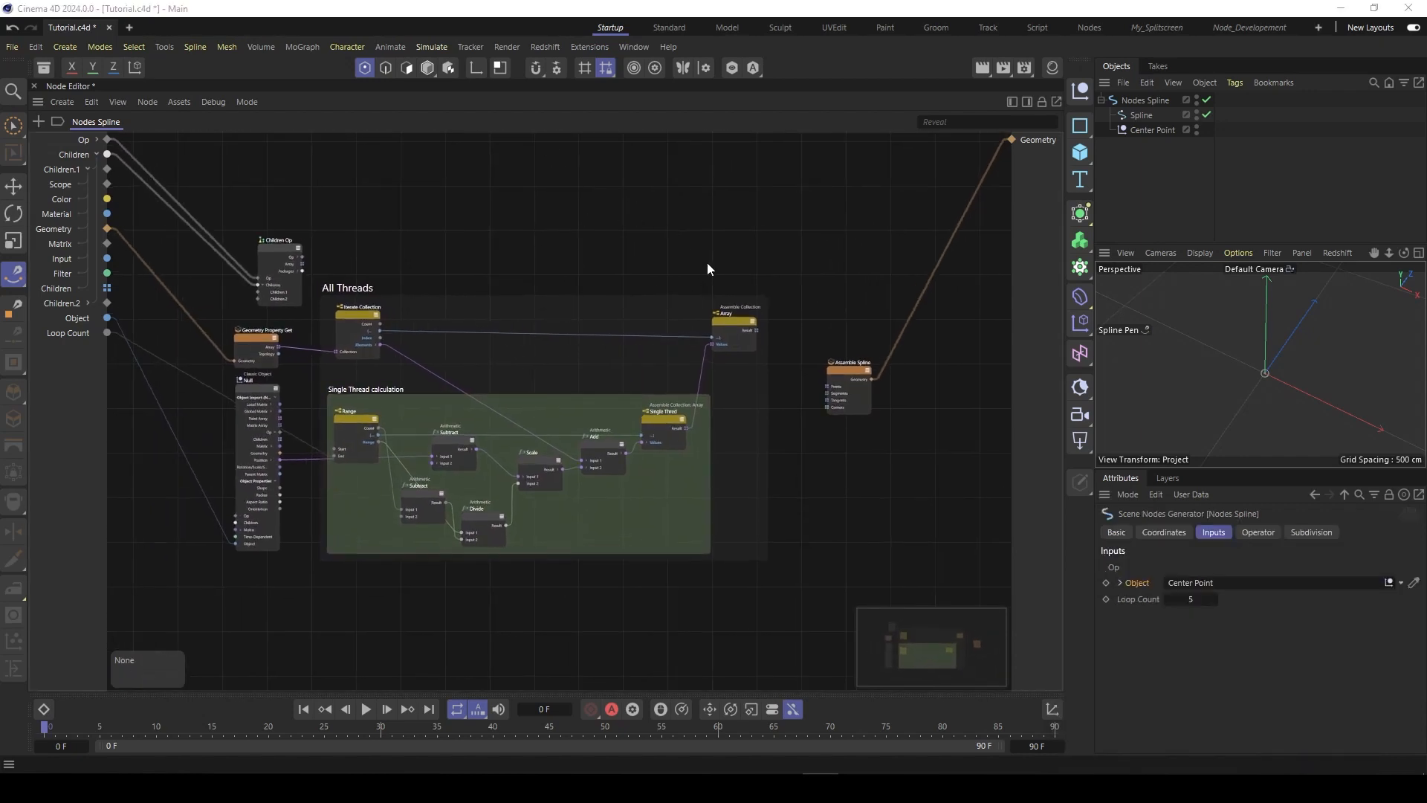
pyautogui.moveTo(768, 229); pyautogui.dragTo(721, 232)
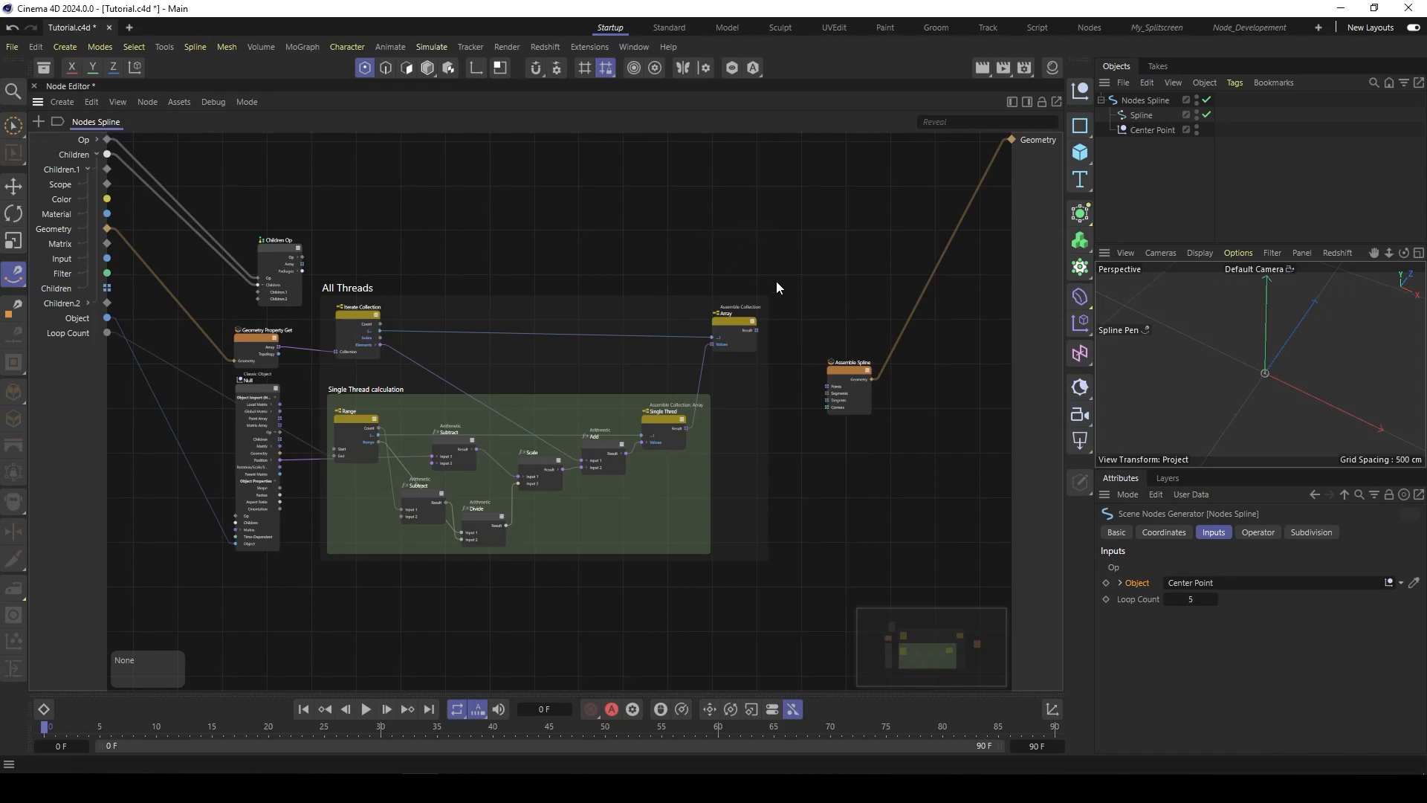
pyautogui.keyDown('alt'); pyautogui.moveTo(776, 281); pyautogui.dragTo(712, 281, button='middle'); pyautogui.keyUp('alt')
pyautogui.moveTo(789, 370); pyautogui.dragTo(884, 317)
pyautogui.keyDown('alt'); pyautogui.moveTo(755, 342); pyautogui.dragTo(821, 324, button='right'); pyautogui.keyUp('alt')
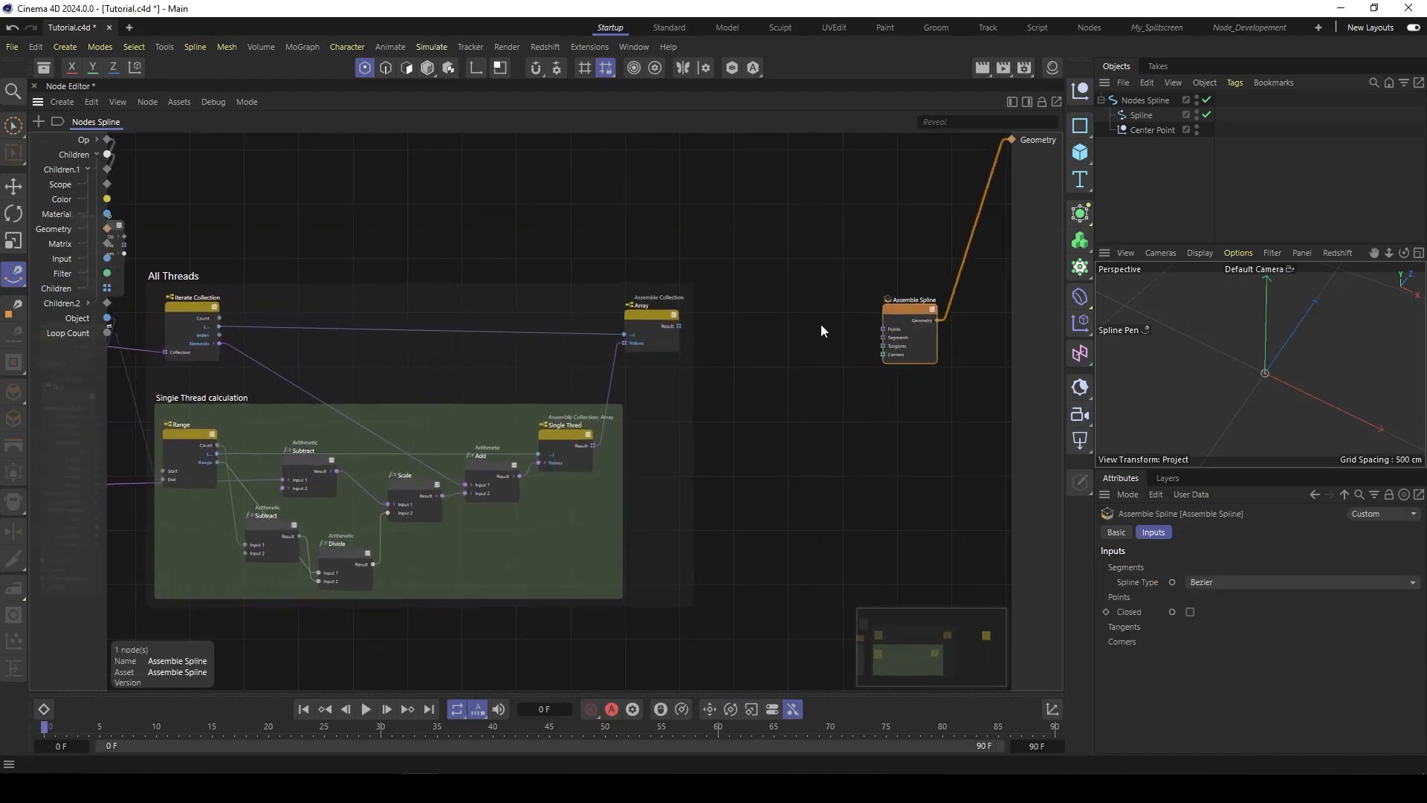
pyautogui.click(898, 328)
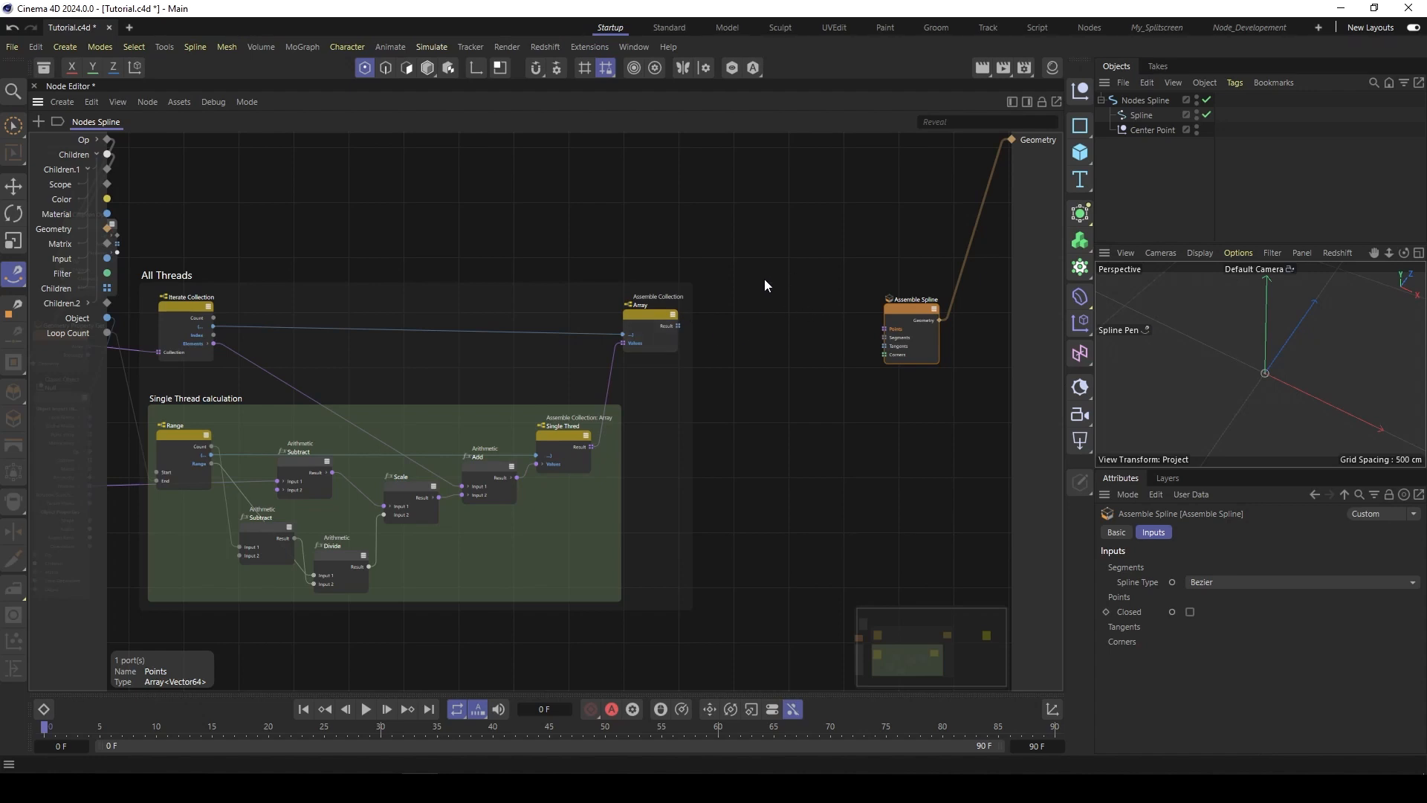
# Step: Add an Iterate Collection node between Array and Assemble Spline, and connect the Array node's Result to its Collection input
pyautogui.keyDown('alt'); pyautogui.moveTo(765, 279); pyautogui.dragTo(737, 281, button='middle'); pyautogui.keyUp('alt')
pyautogui.doubleClick(720, 308)
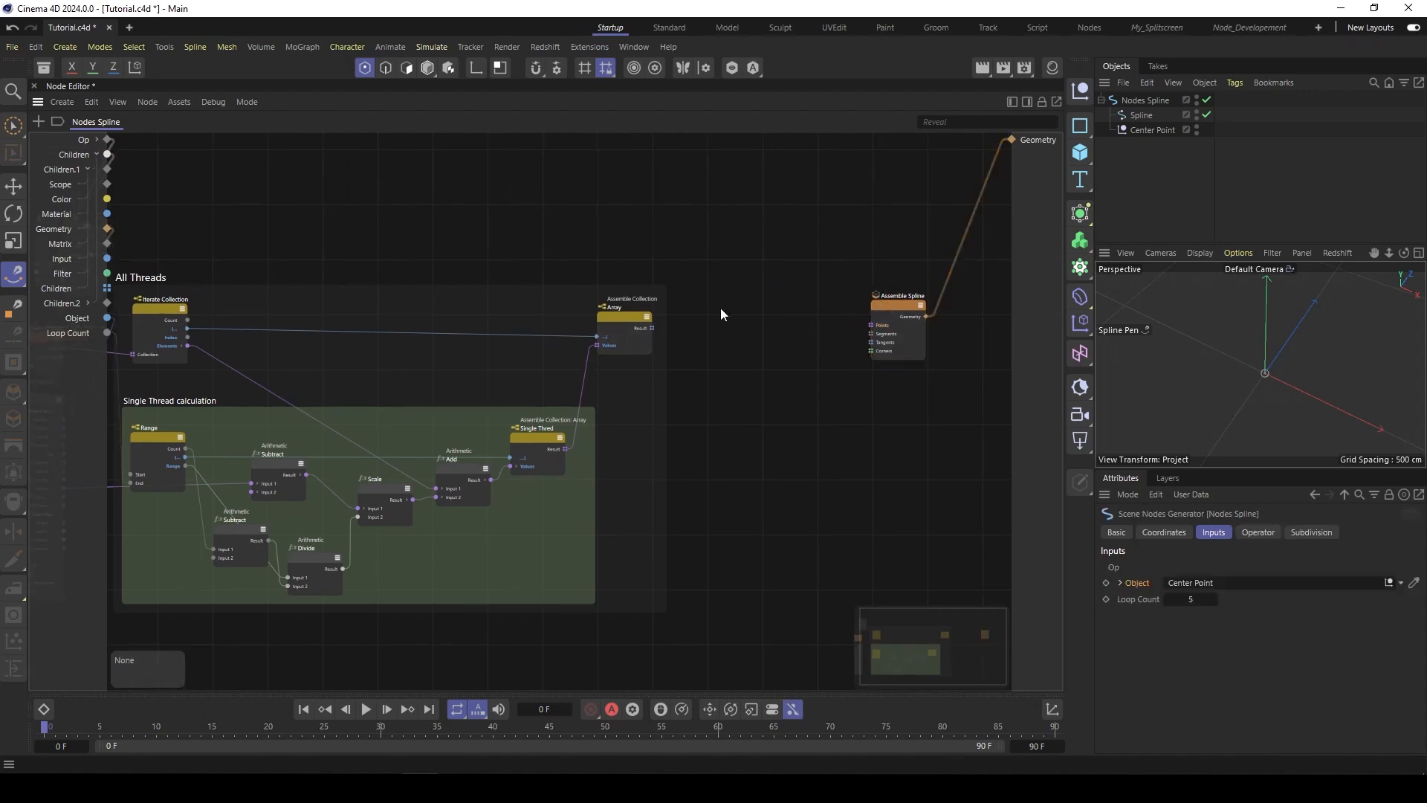
pyautogui.write('iter')
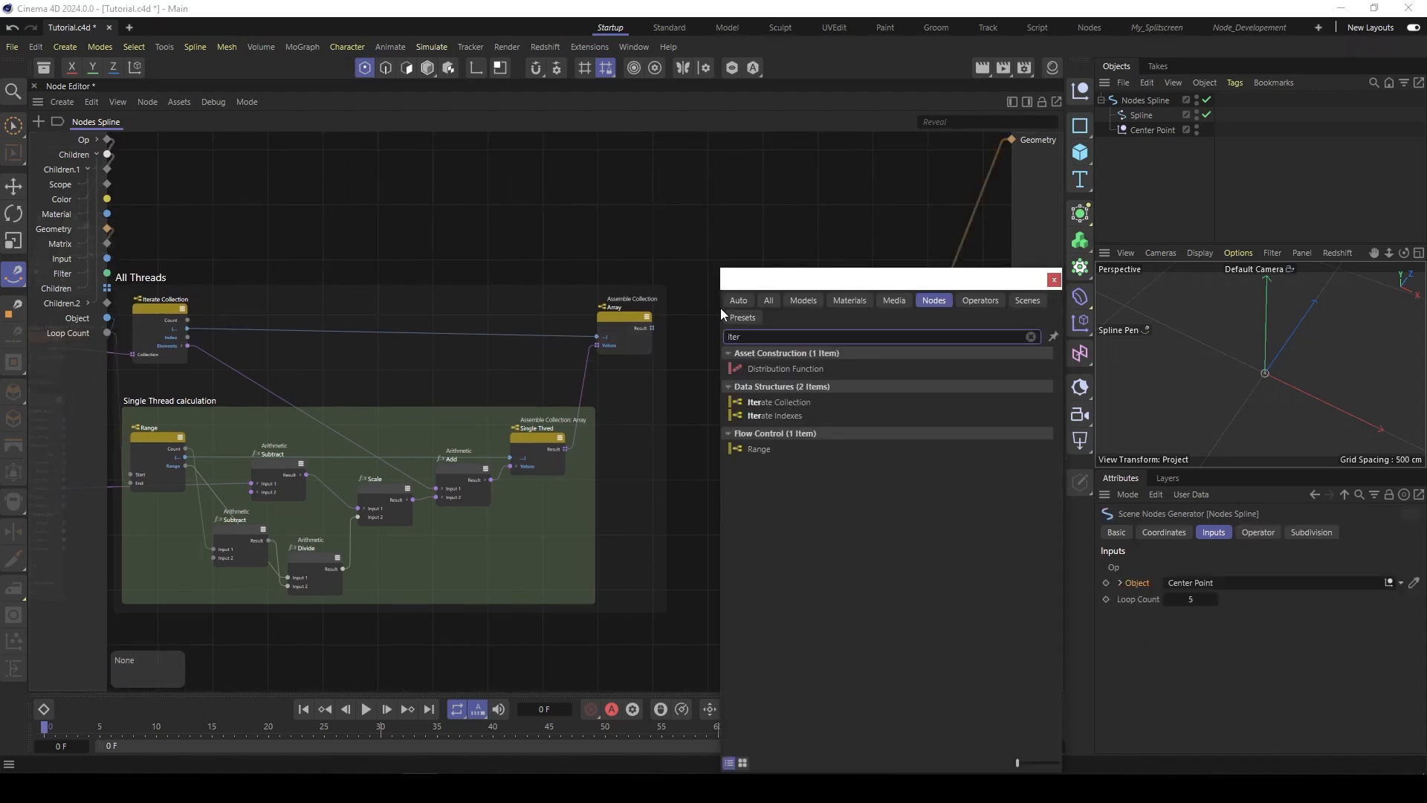
pyautogui.click(794, 403)
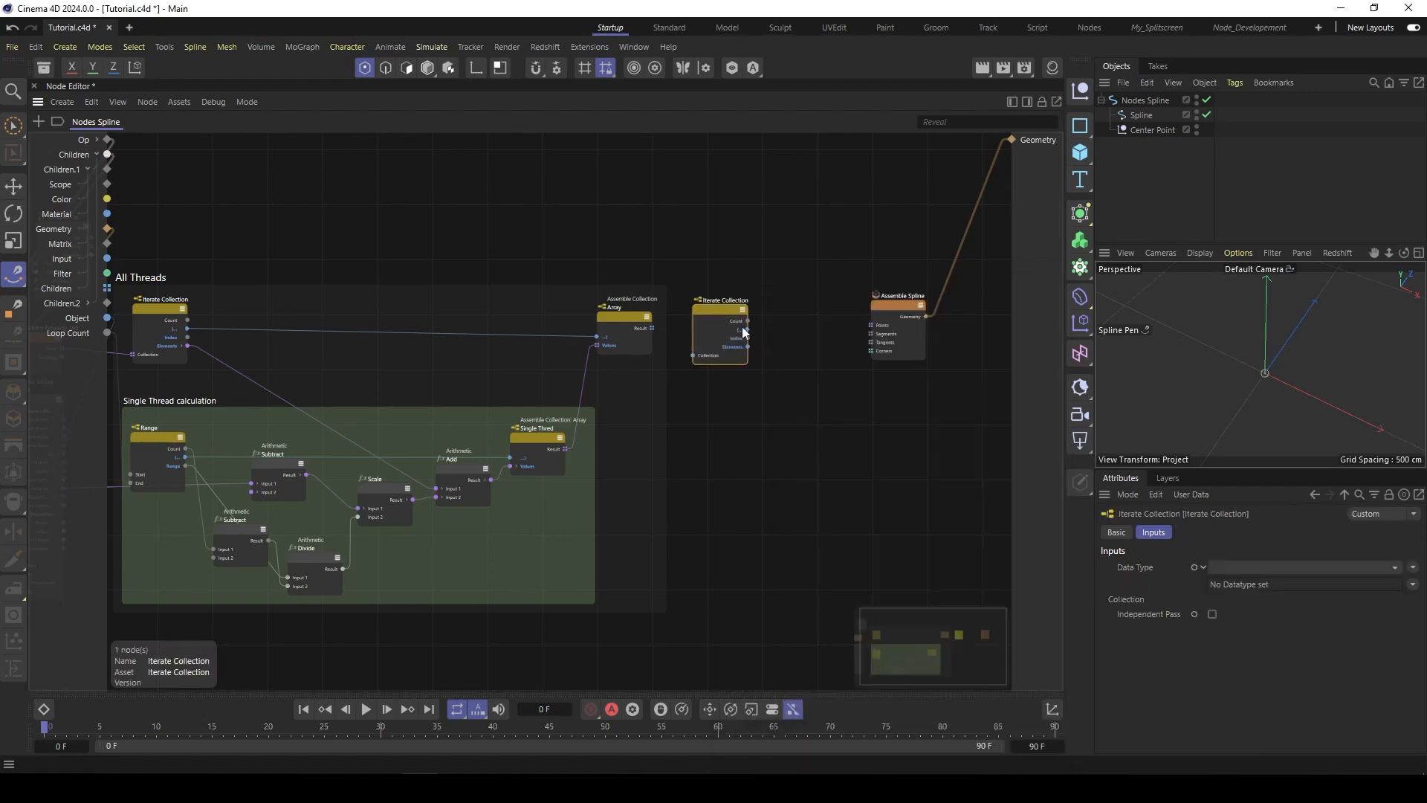
pyautogui.click(650, 325)
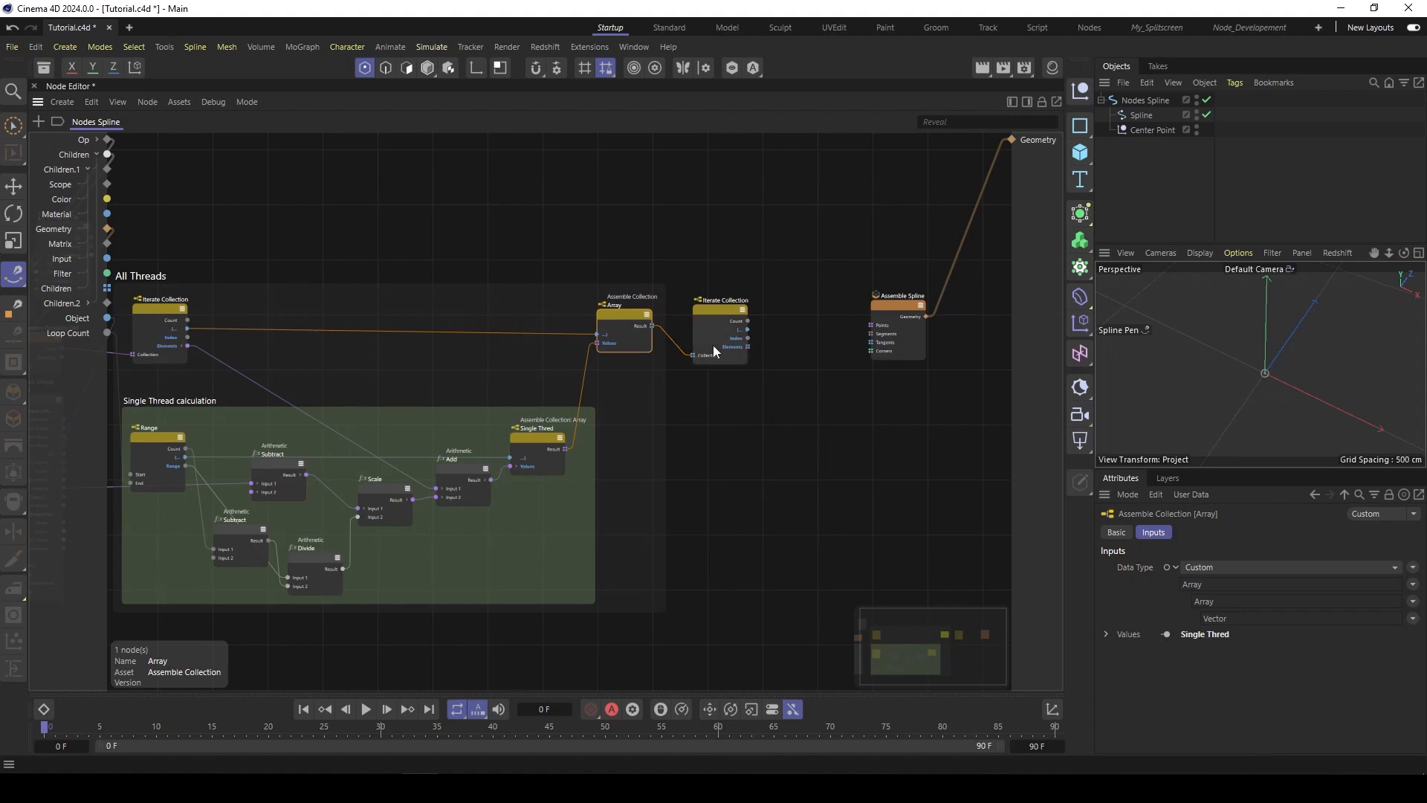
# Step: Check the data type of the new Iterate Collection's Elements port and move the node closer to Array
pyautogui.scroll(3, 797, 333)
pyautogui.click(697, 356)
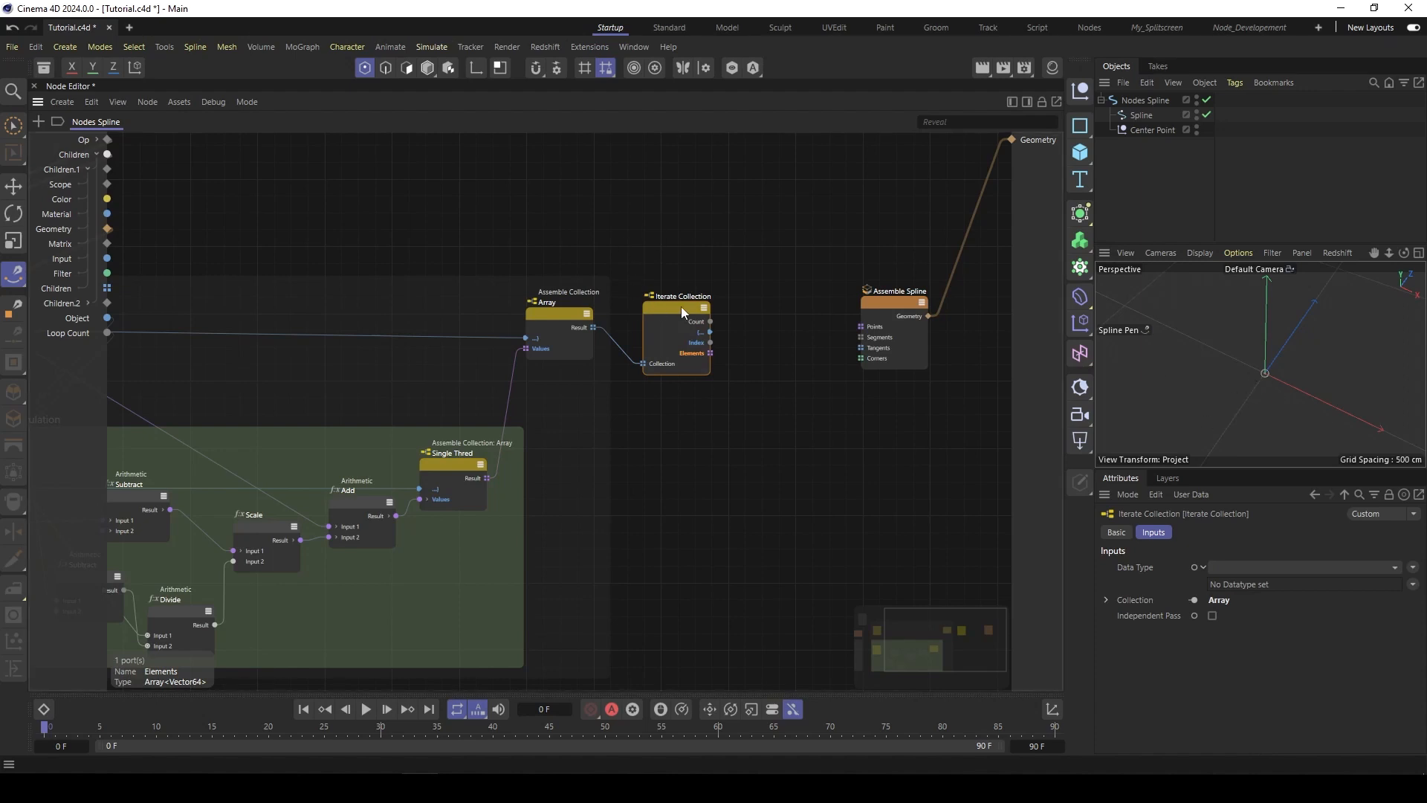
pyautogui.moveTo(682, 310); pyautogui.dragTo(662, 298)
# Step: Add a second Iterate Collection node after the first, feed the first one's Elements into its Collection input, and align it
pyautogui.doubleClick(740, 266)
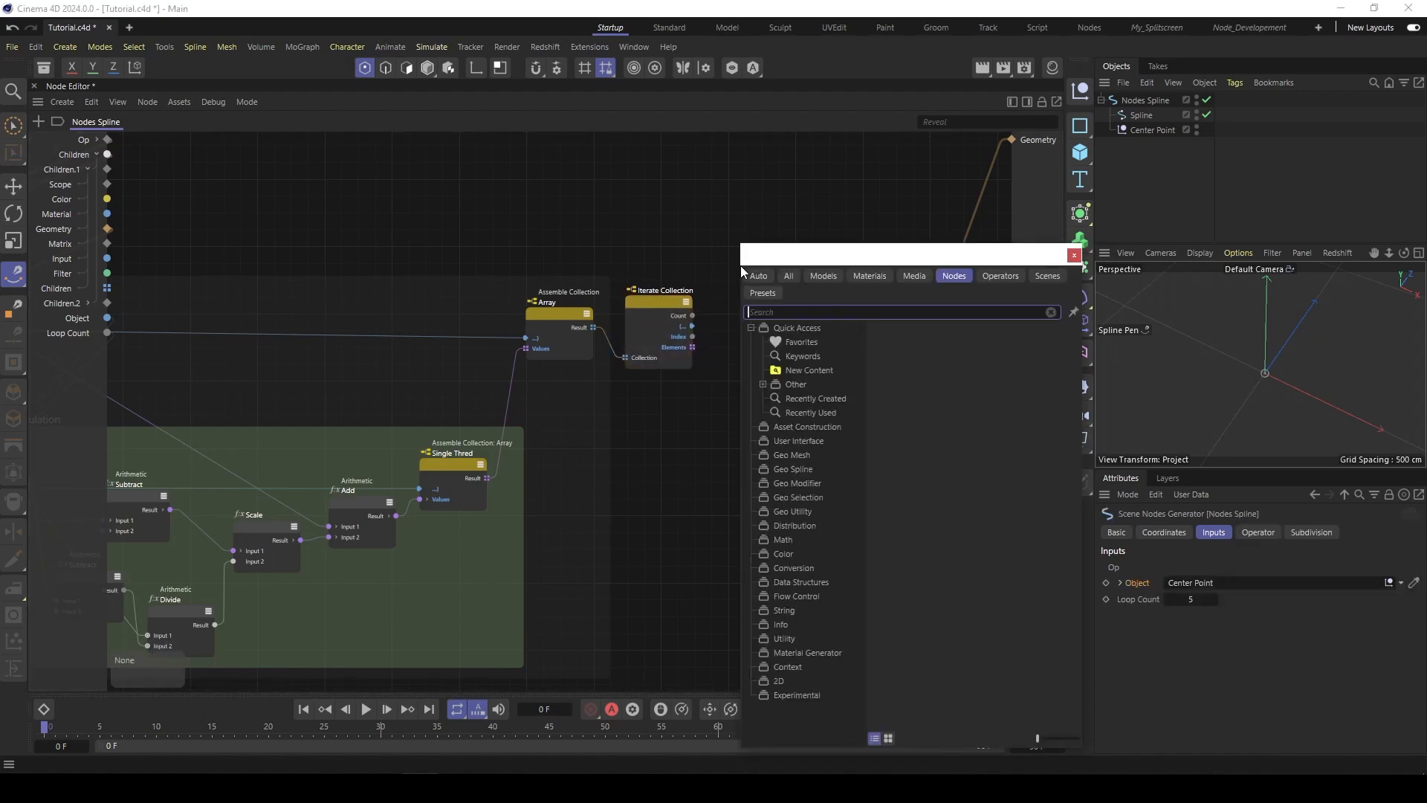
pyautogui.write('iter')
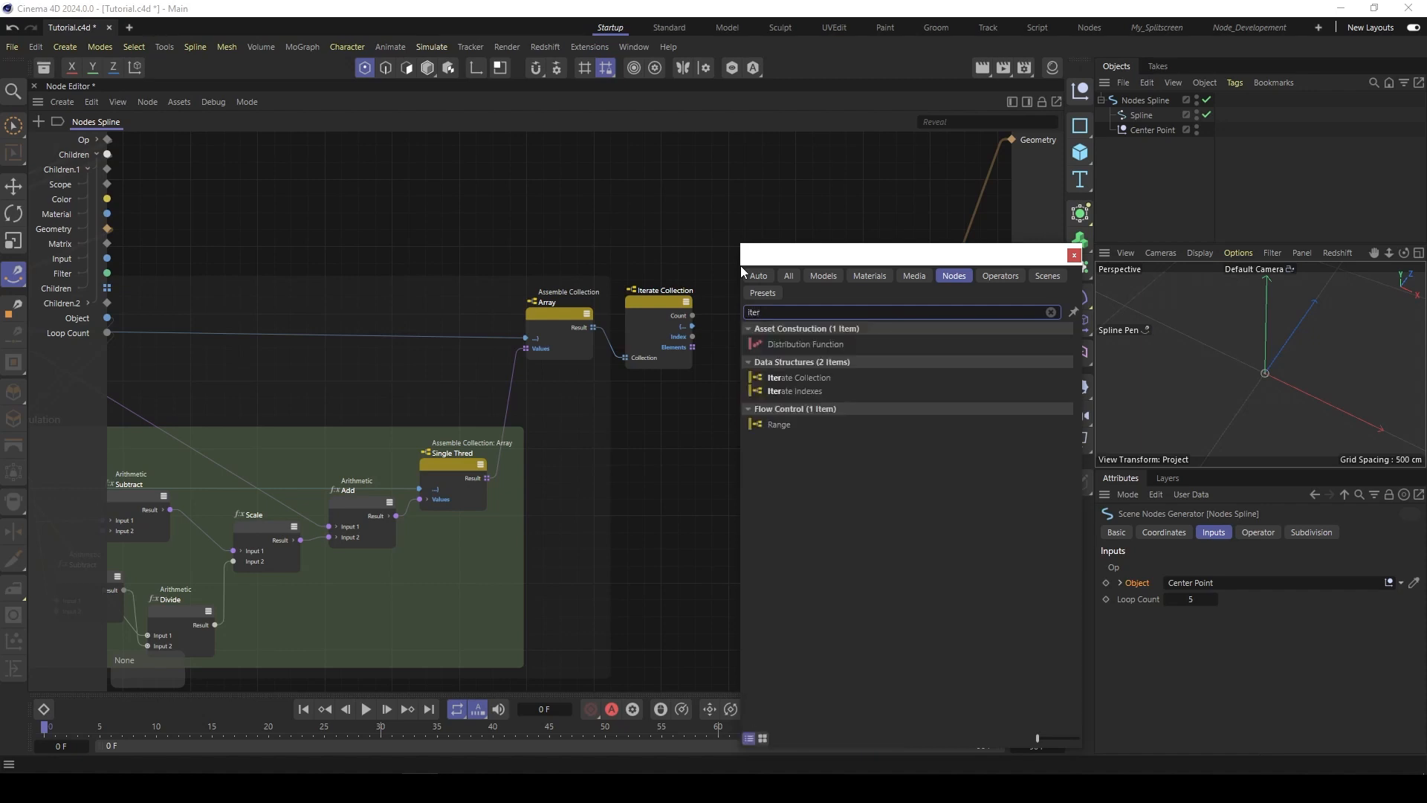
pyautogui.doubleClick(799, 378)
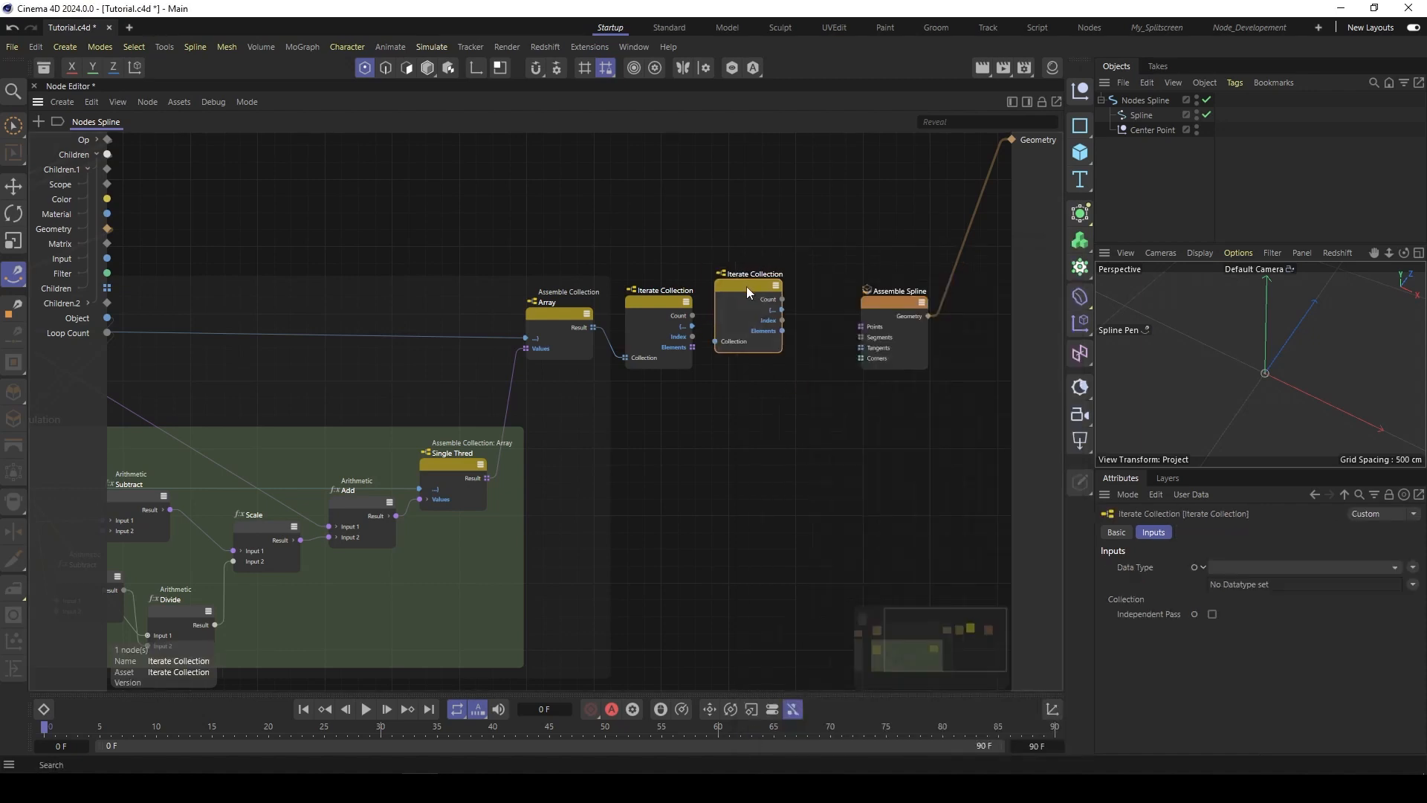
pyautogui.moveTo(714, 362); pyautogui.dragTo(717, 360)
pyautogui.moveTo(742, 308); pyautogui.dragTo(733, 311)
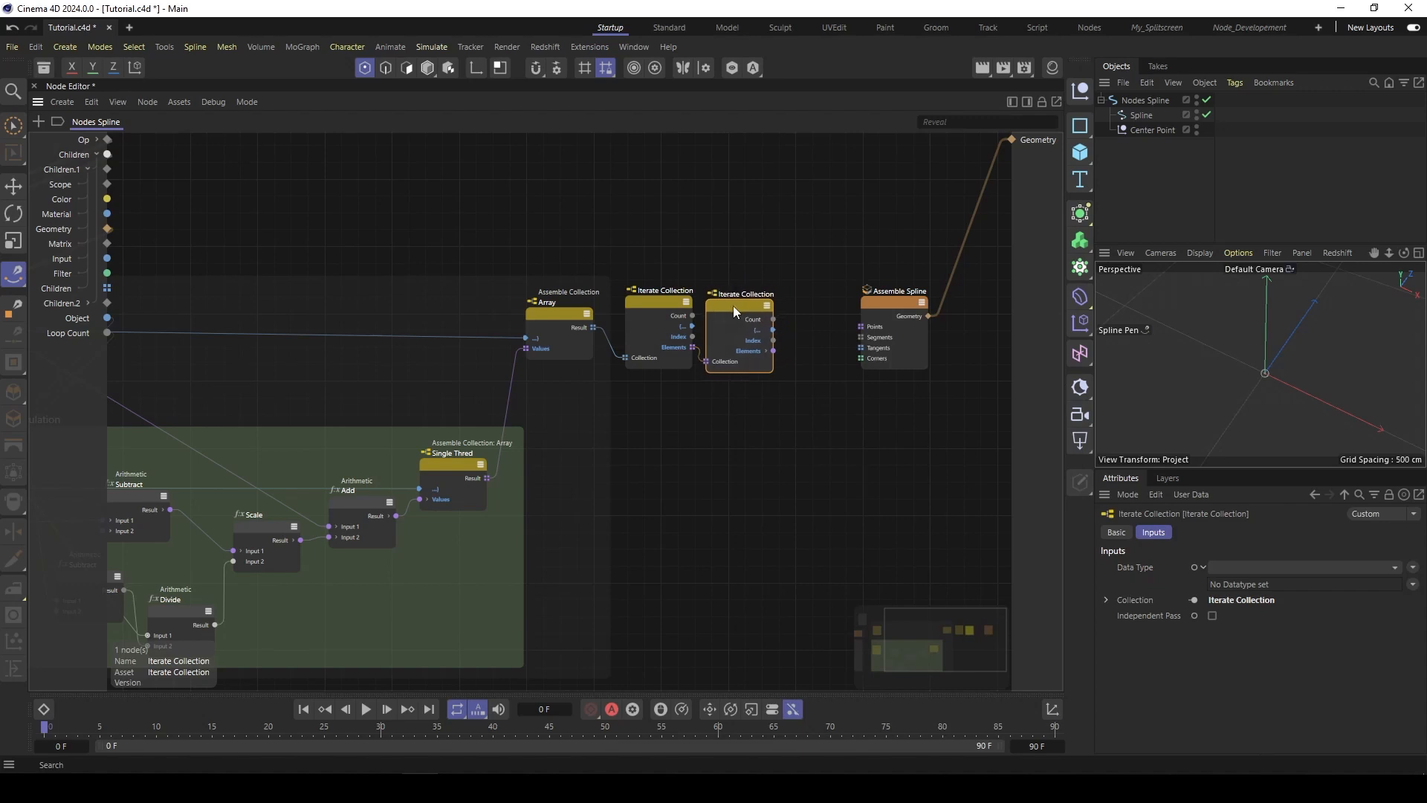
# Step: Move the Assemble Spline node farther from the two Iterate Collection nodes to make room between them
pyautogui.moveTo(880, 306); pyautogui.dragTo(904, 286)
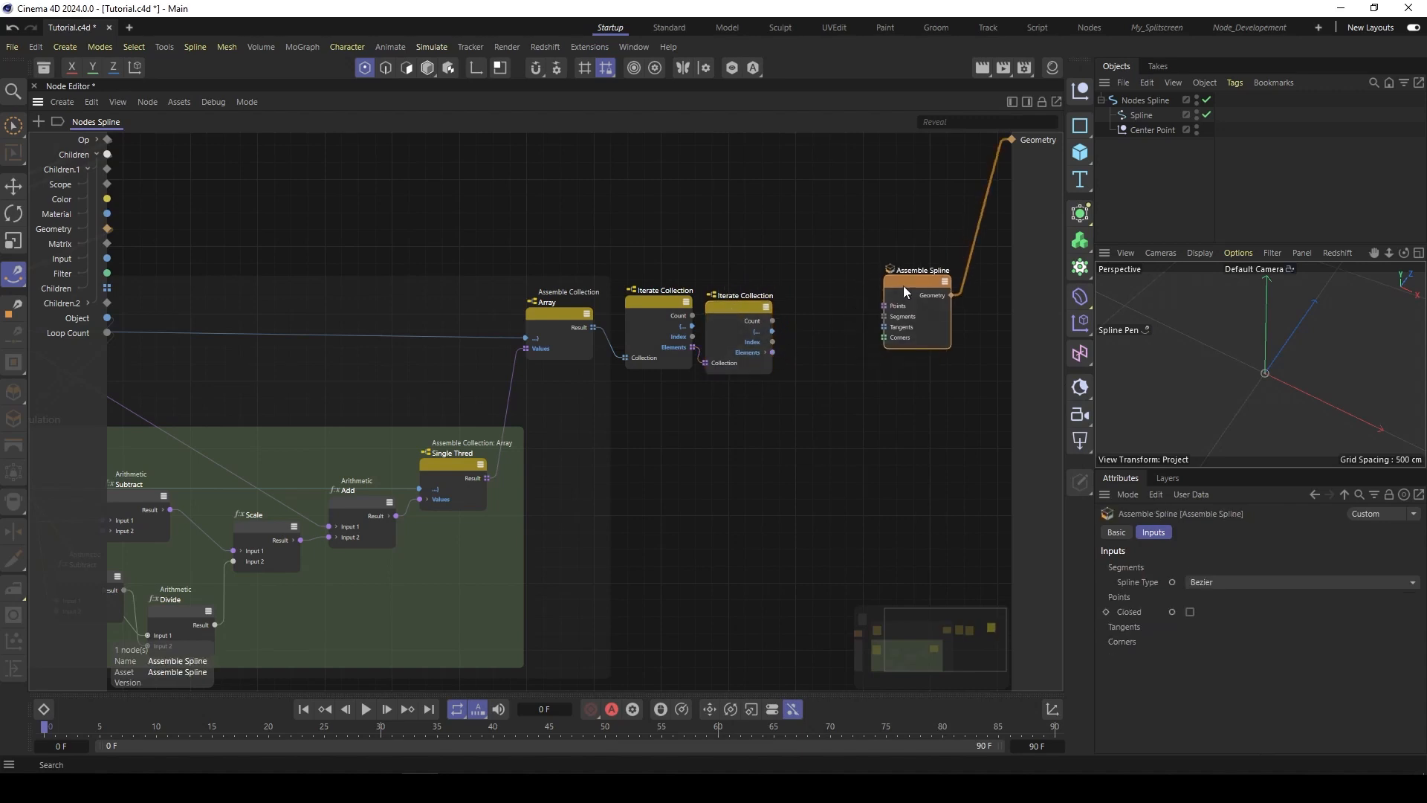
pyautogui.click(784, 257)
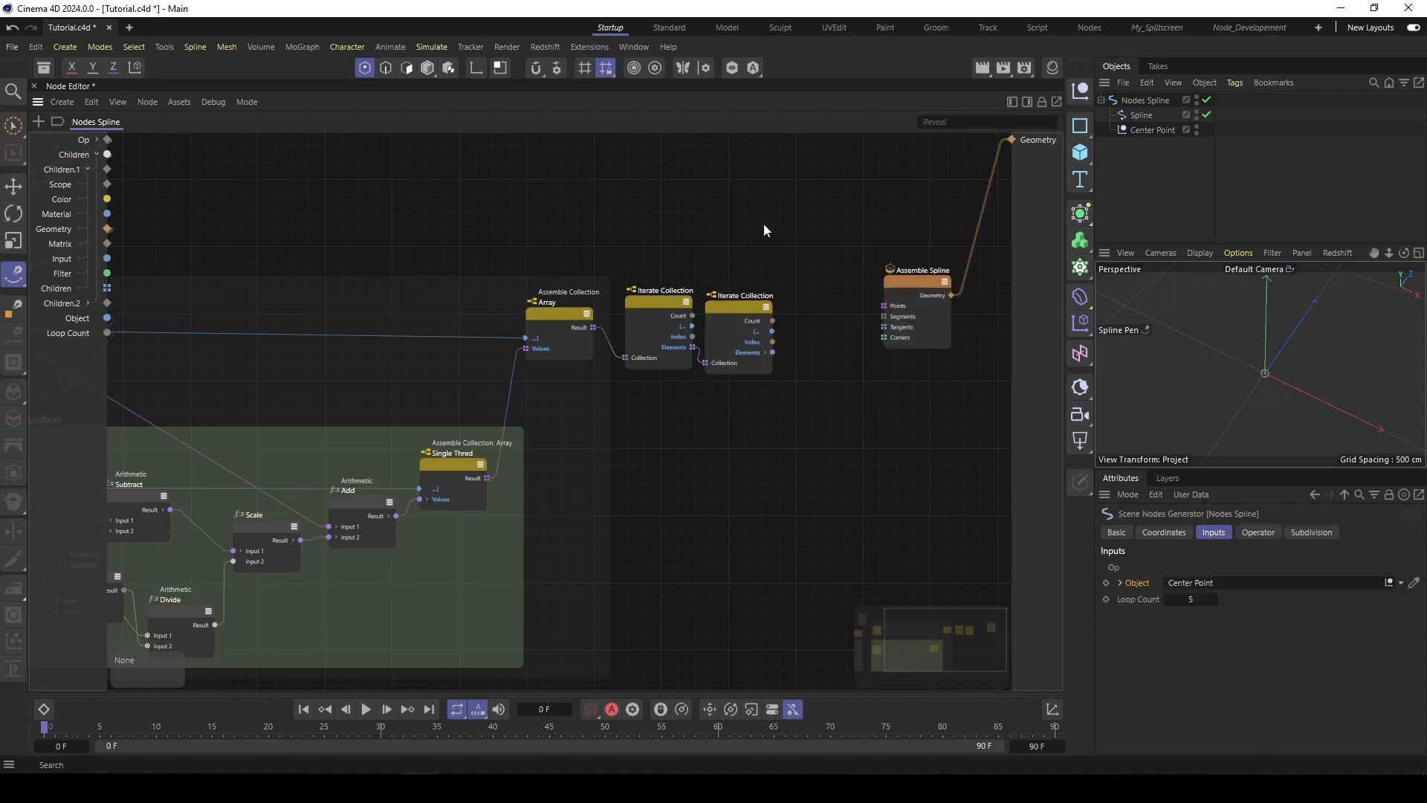
pyautogui.moveTo(852, 230); pyautogui.dragTo(786, 232, button='middle')
pyautogui.moveTo(845, 284); pyautogui.dragTo(881, 284)
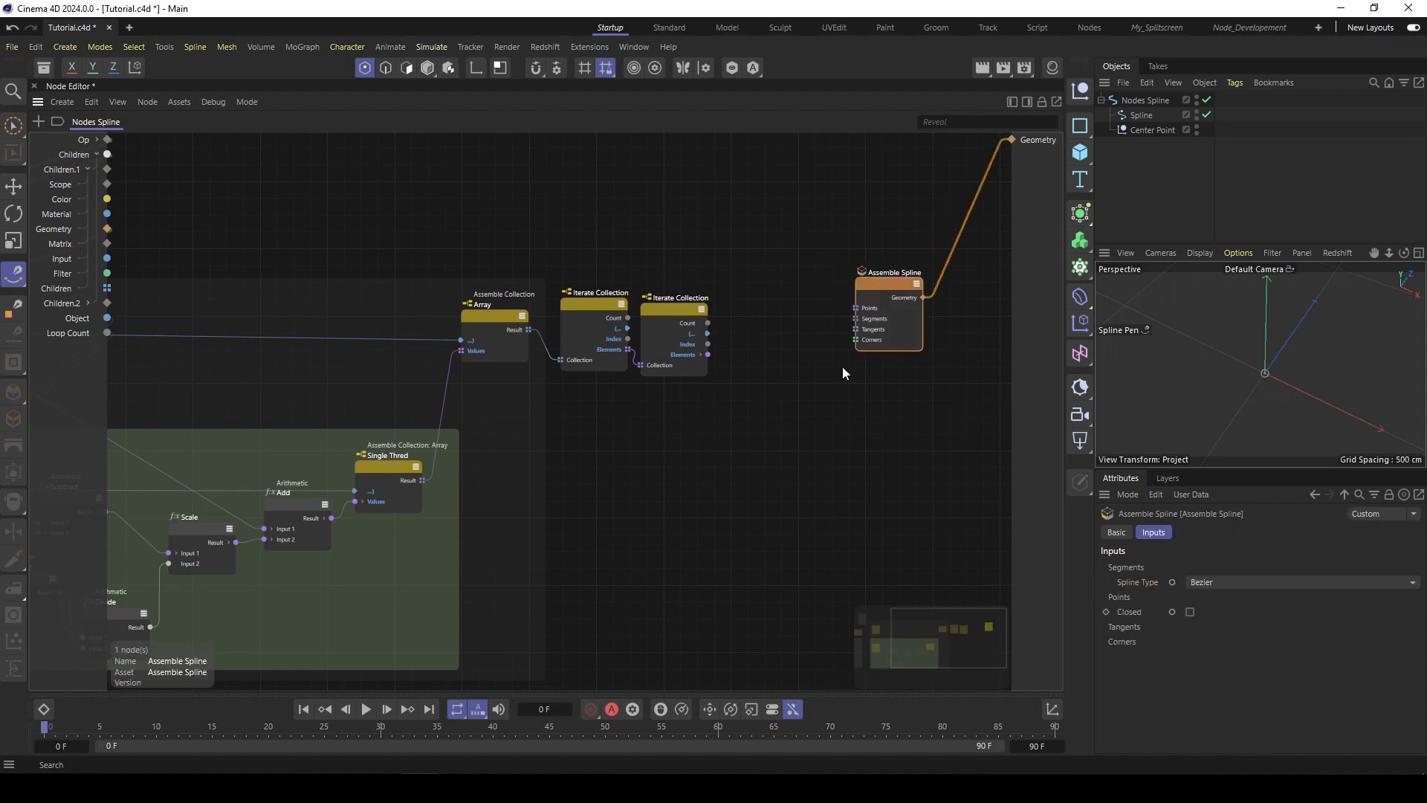
# Step: Add an Append Elements node between the second Iterate Collection and Assemble Spline, and place it roughly level with them
pyautogui.doubleClick(775, 279)
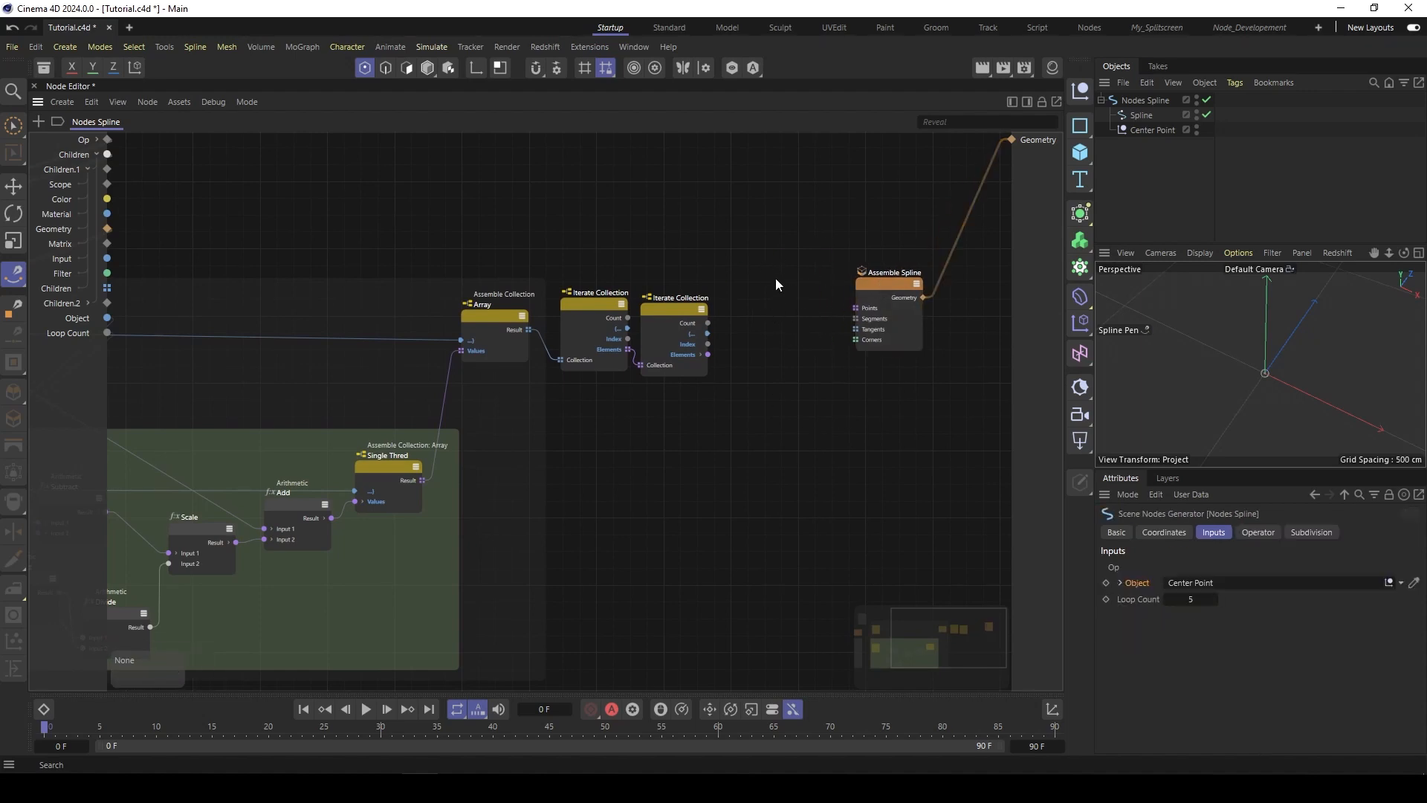
pyautogui.write('a')
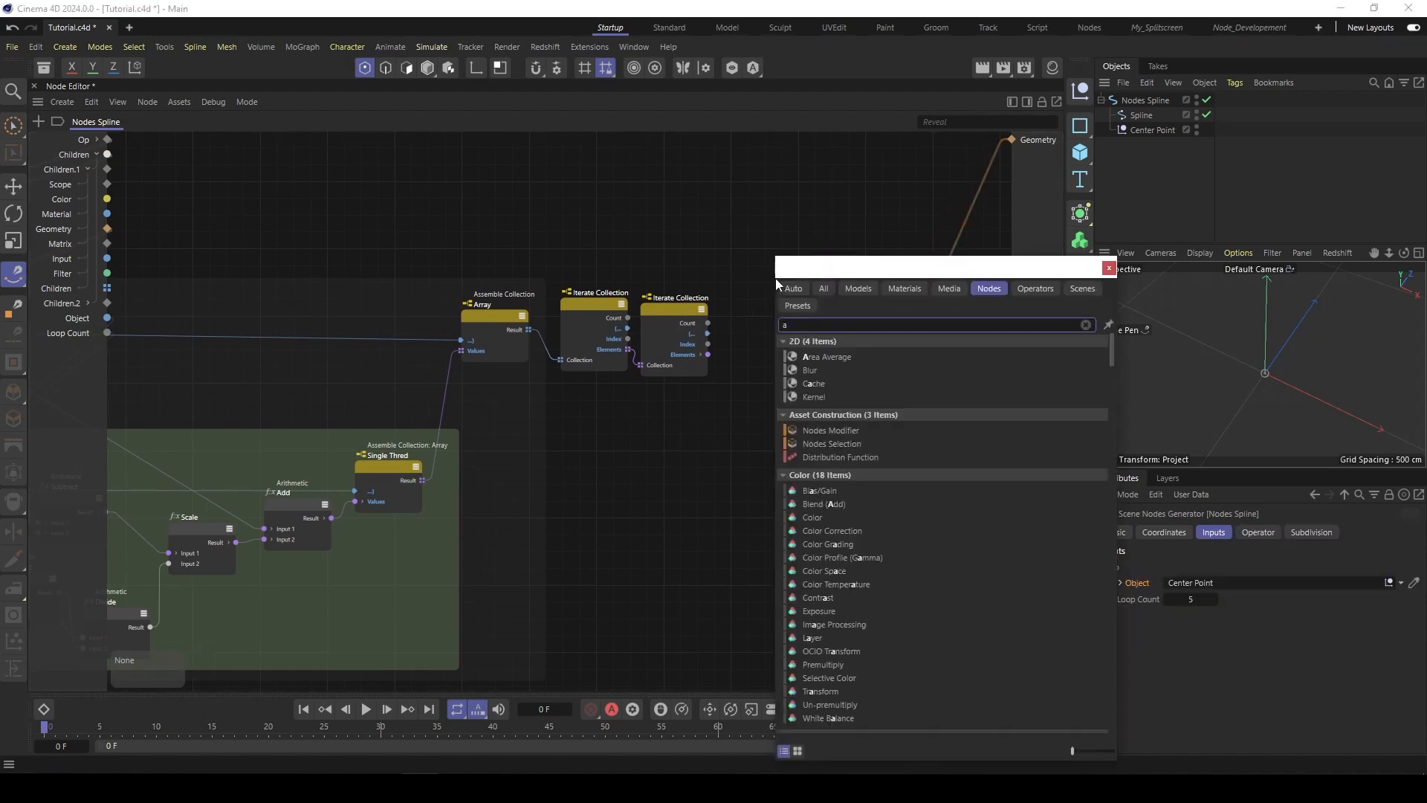
pyautogui.write('pp')
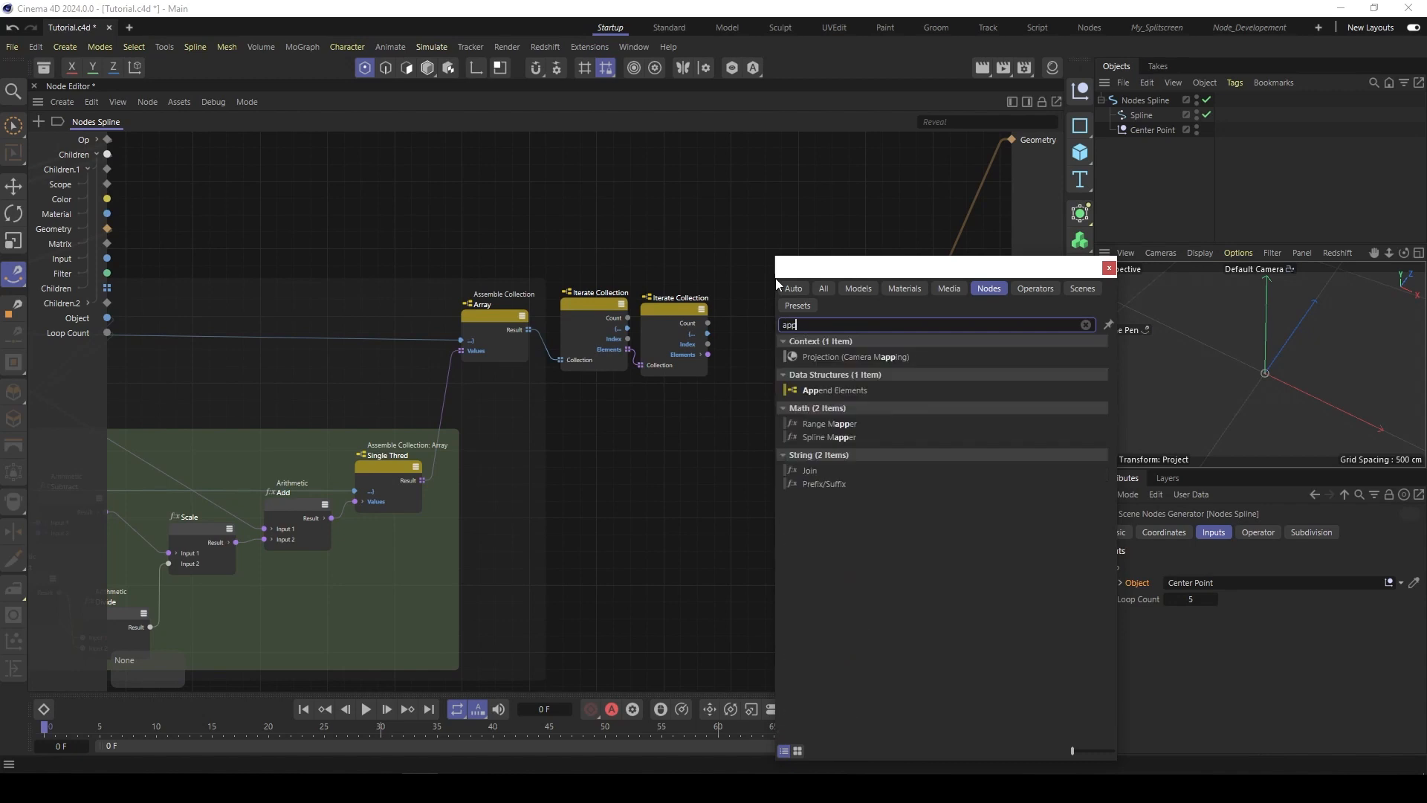
pyautogui.doubleClick(821, 391)
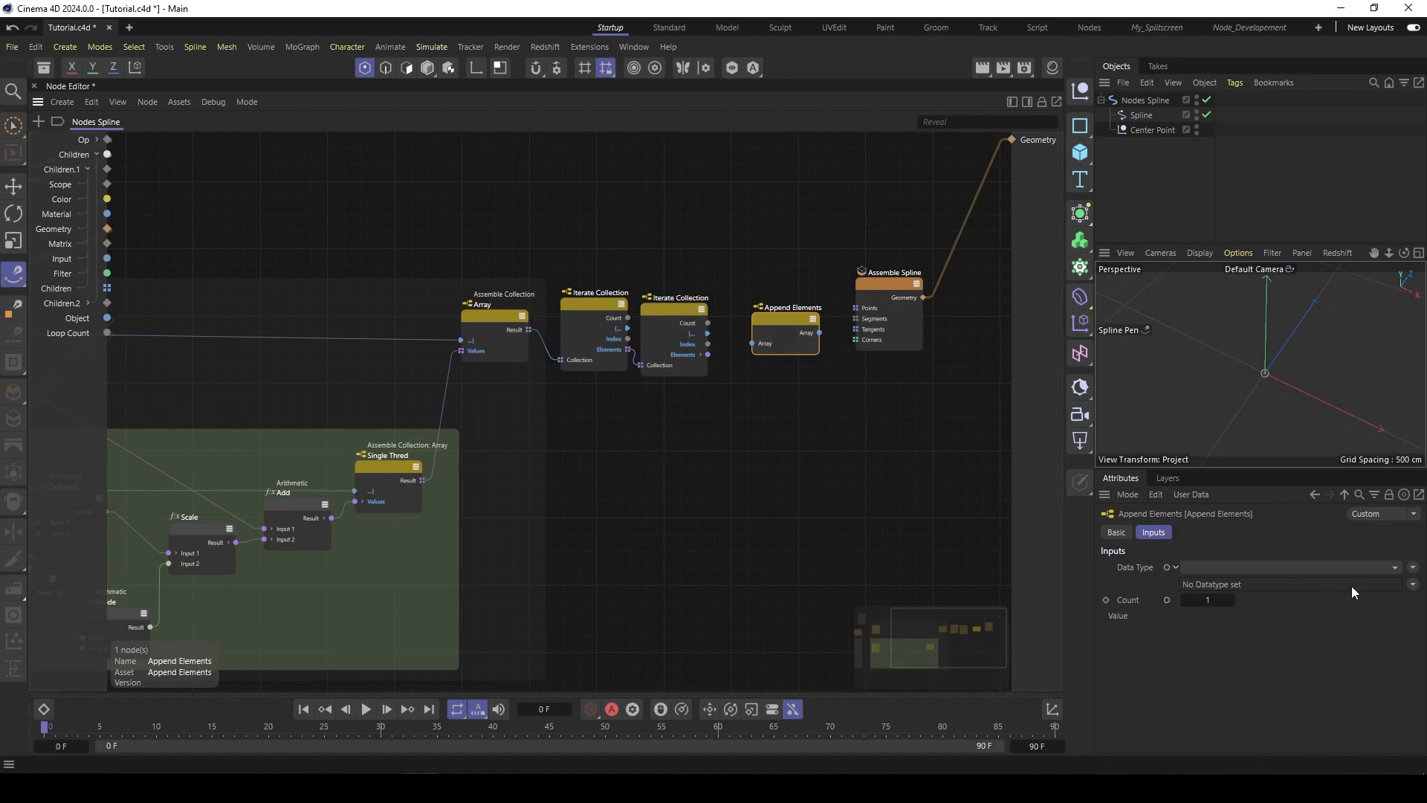
pyautogui.moveTo(775, 324); pyautogui.dragTo(780, 306)
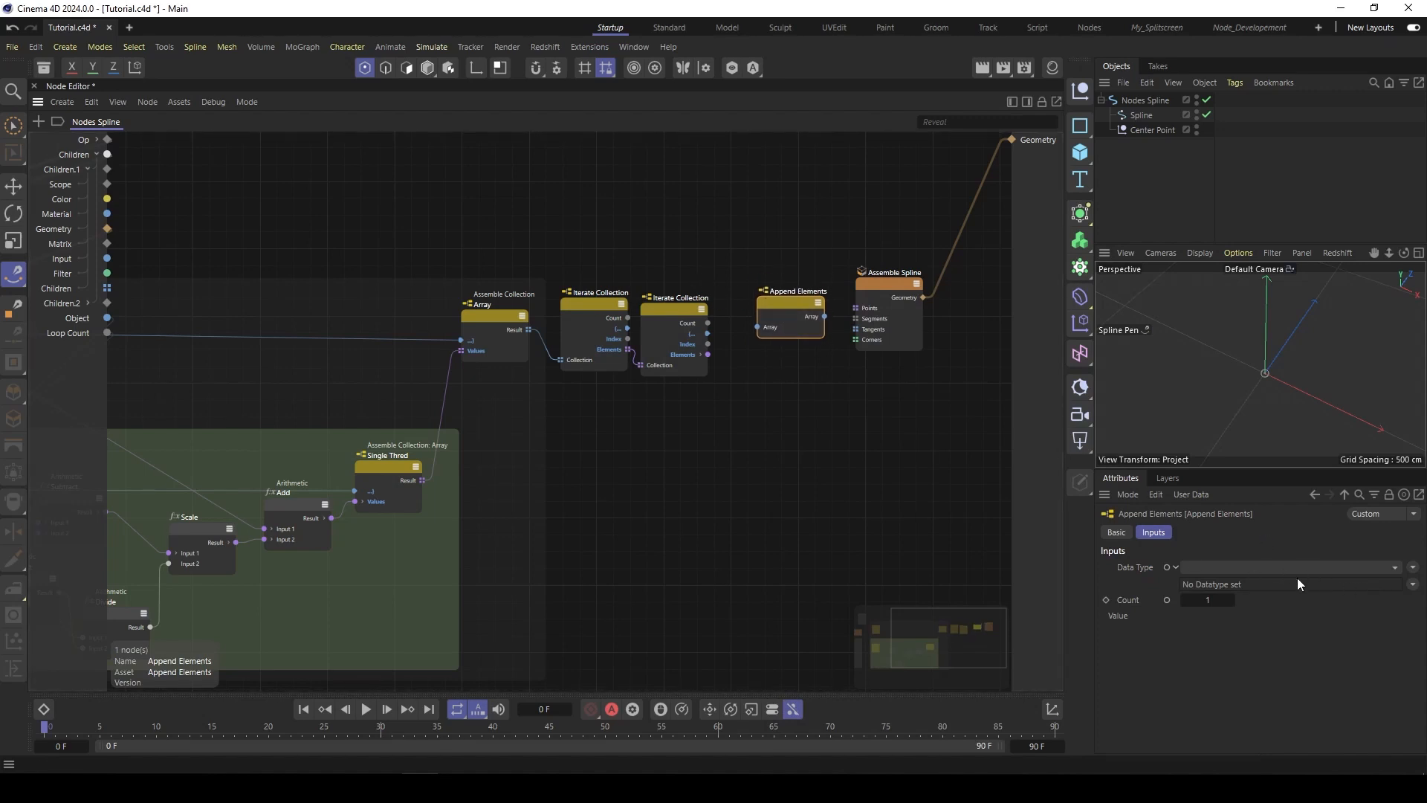
# Step: Set the Append Elements node's data type to an Array structure with Vector as its element type
pyautogui.click(1395, 568)
pyautogui.moveTo(1395, 656)
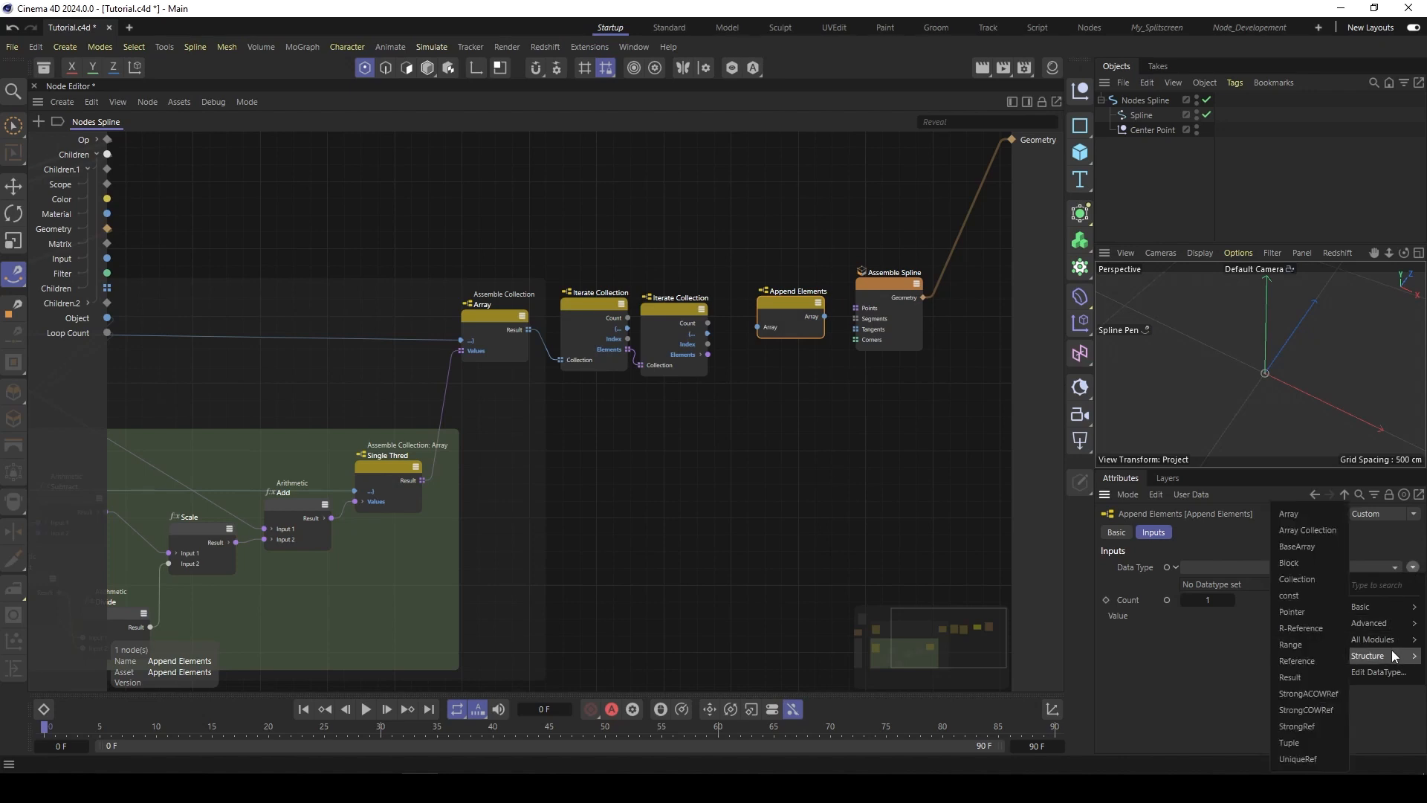
pyautogui.click(1297, 513)
pyautogui.click(1412, 601)
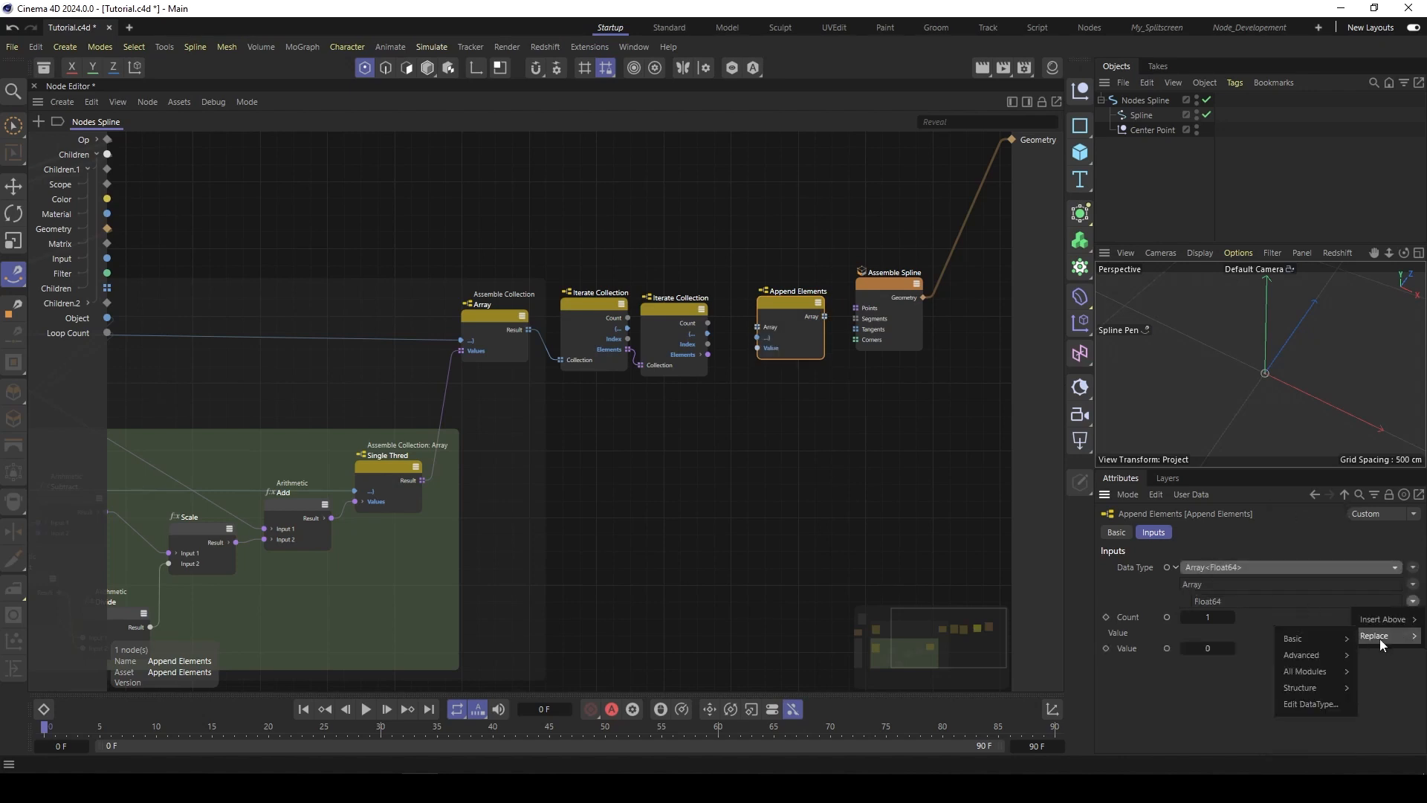
pyautogui.moveTo(1286, 640)
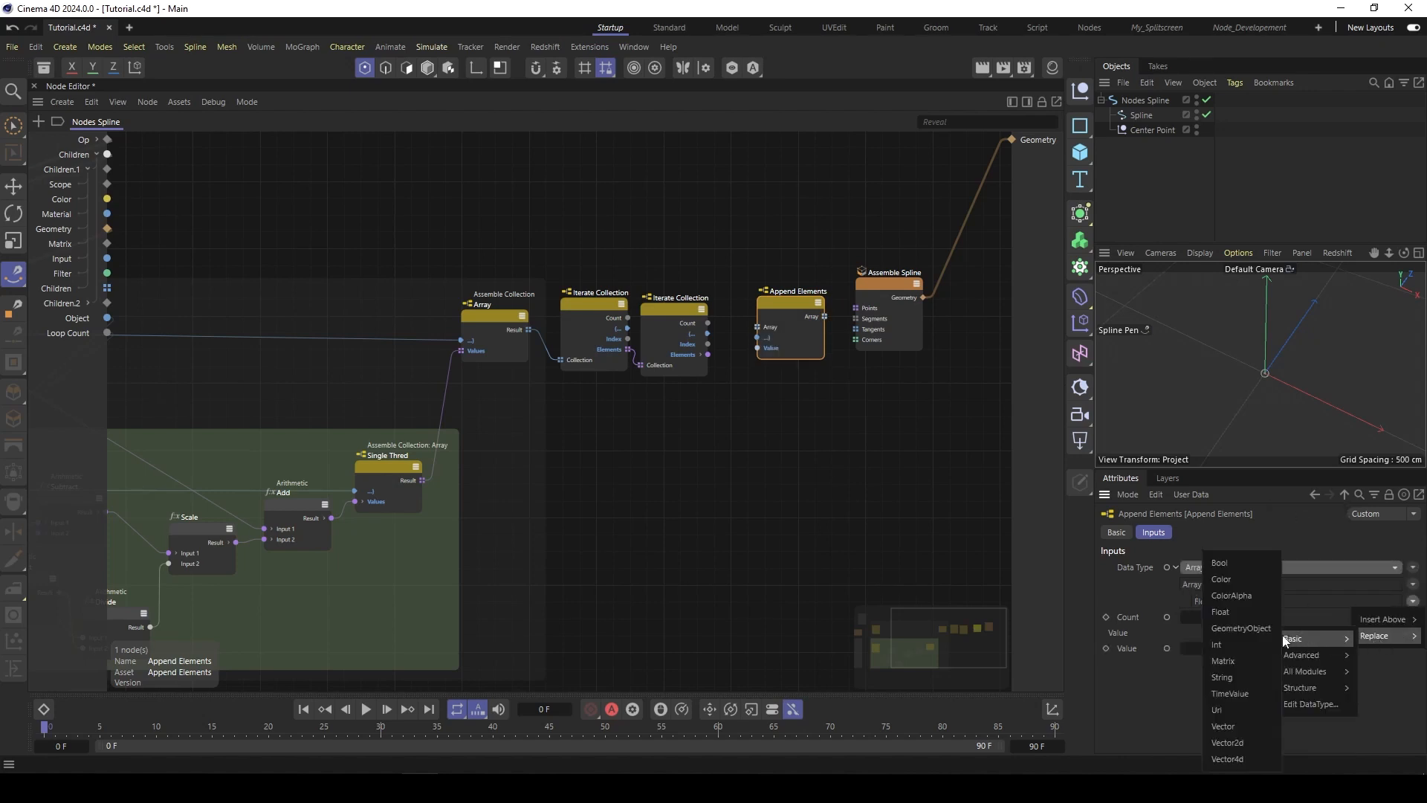
pyautogui.click(1235, 724)
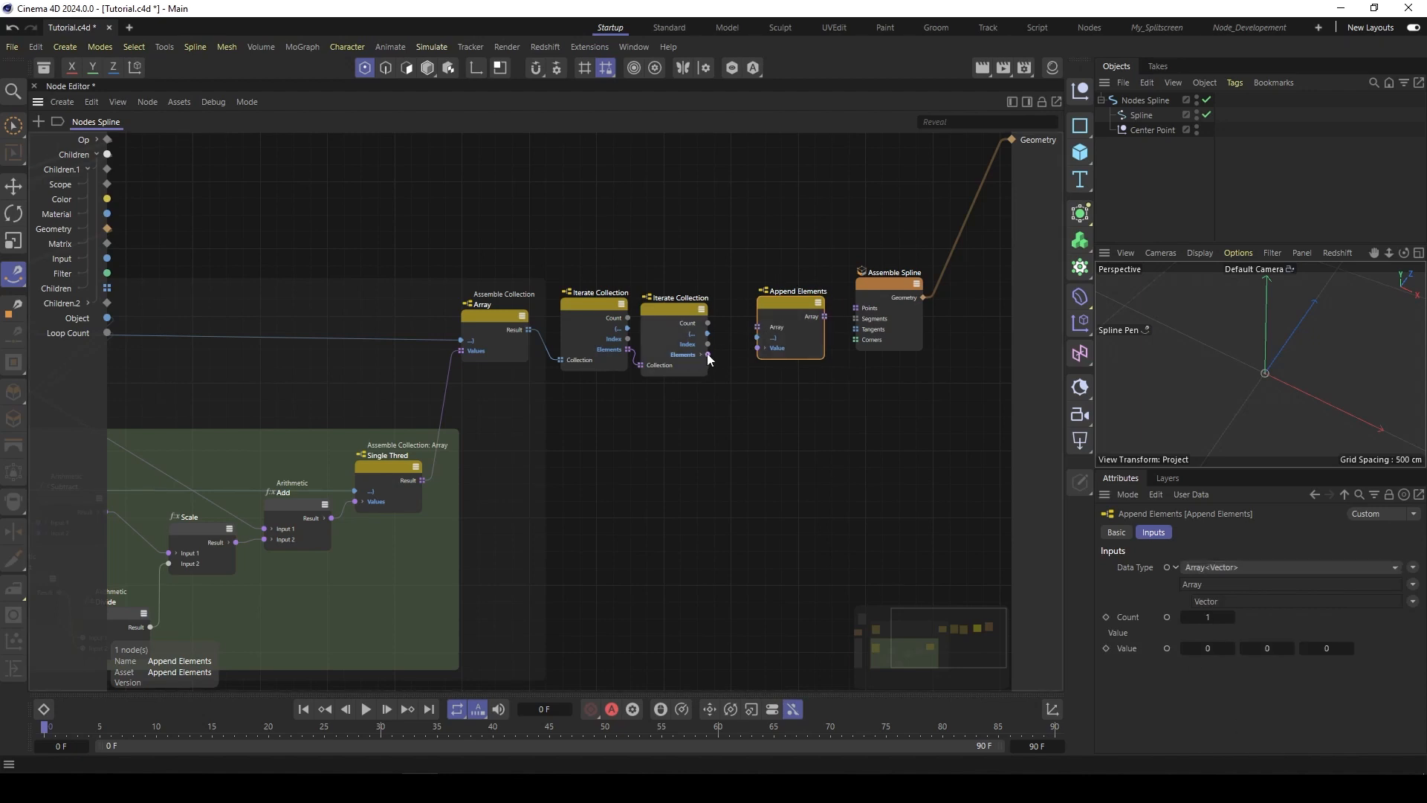
# Step: Connect the second Iterate Collection's Elements to Append Elements' Value and its Array output to Assemble Spline's Points, moving the node closer
pyautogui.moveTo(758, 346); pyautogui.dragTo(758, 347)
pyautogui.moveTo(787, 299); pyautogui.dragTo(767, 320)
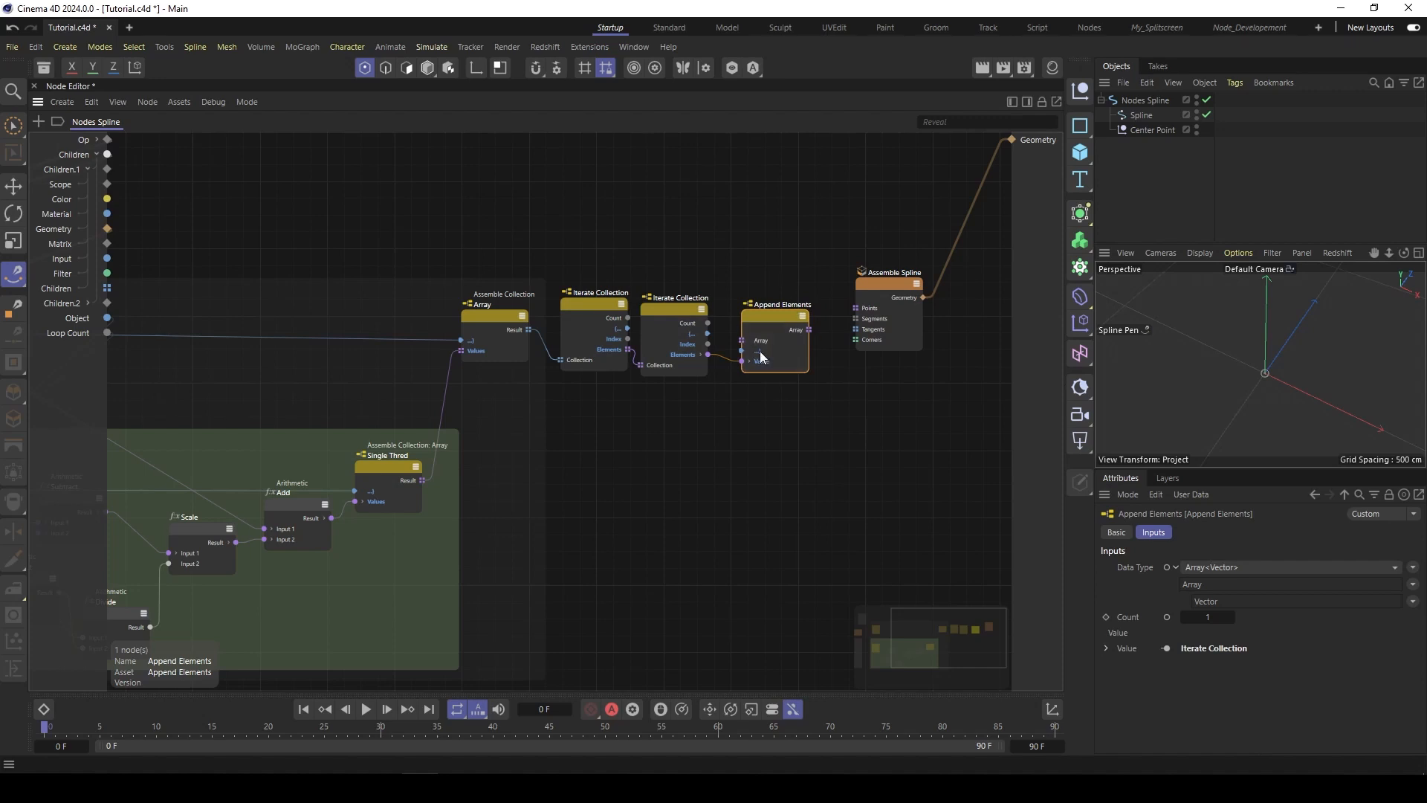
pyautogui.moveTo(773, 319); pyautogui.dragTo(859, 306)
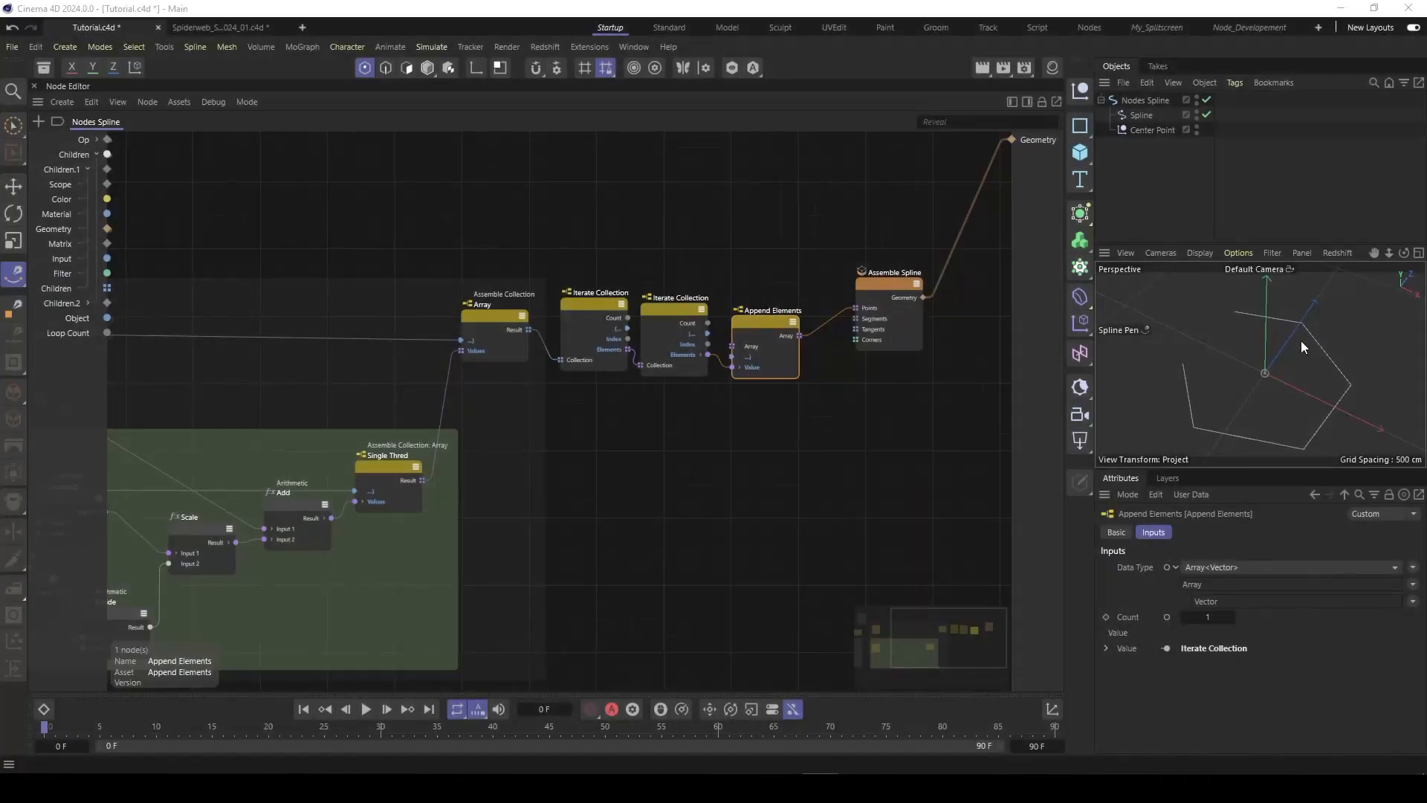
# Step: Connect the Elements output of the All Threads Iterate Collection to Input 2 of the vector Subtract node in Single Thread calculation
pyautogui.click(556, 449)
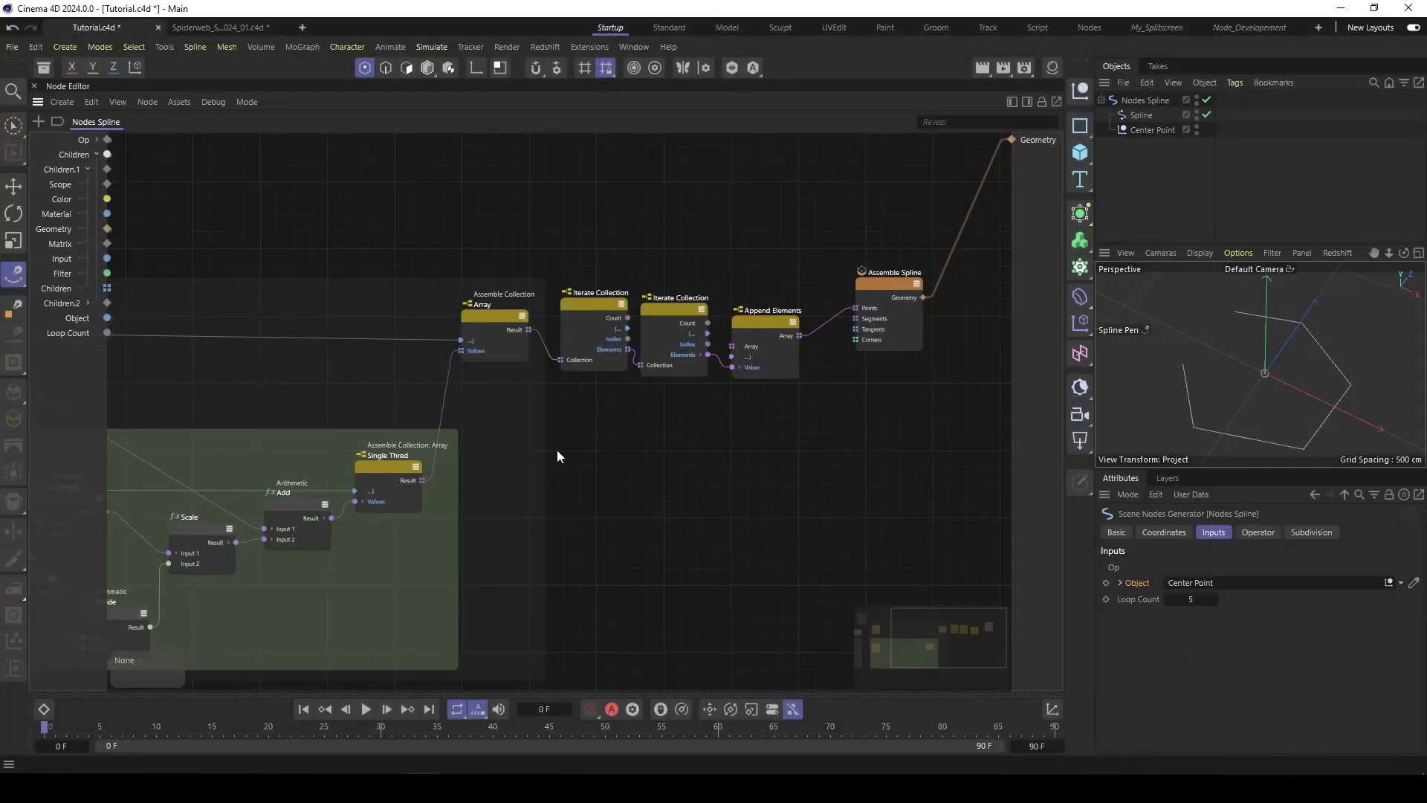
pyautogui.moveTo(223, 419); pyautogui.dragTo(614, 342, button='middle')
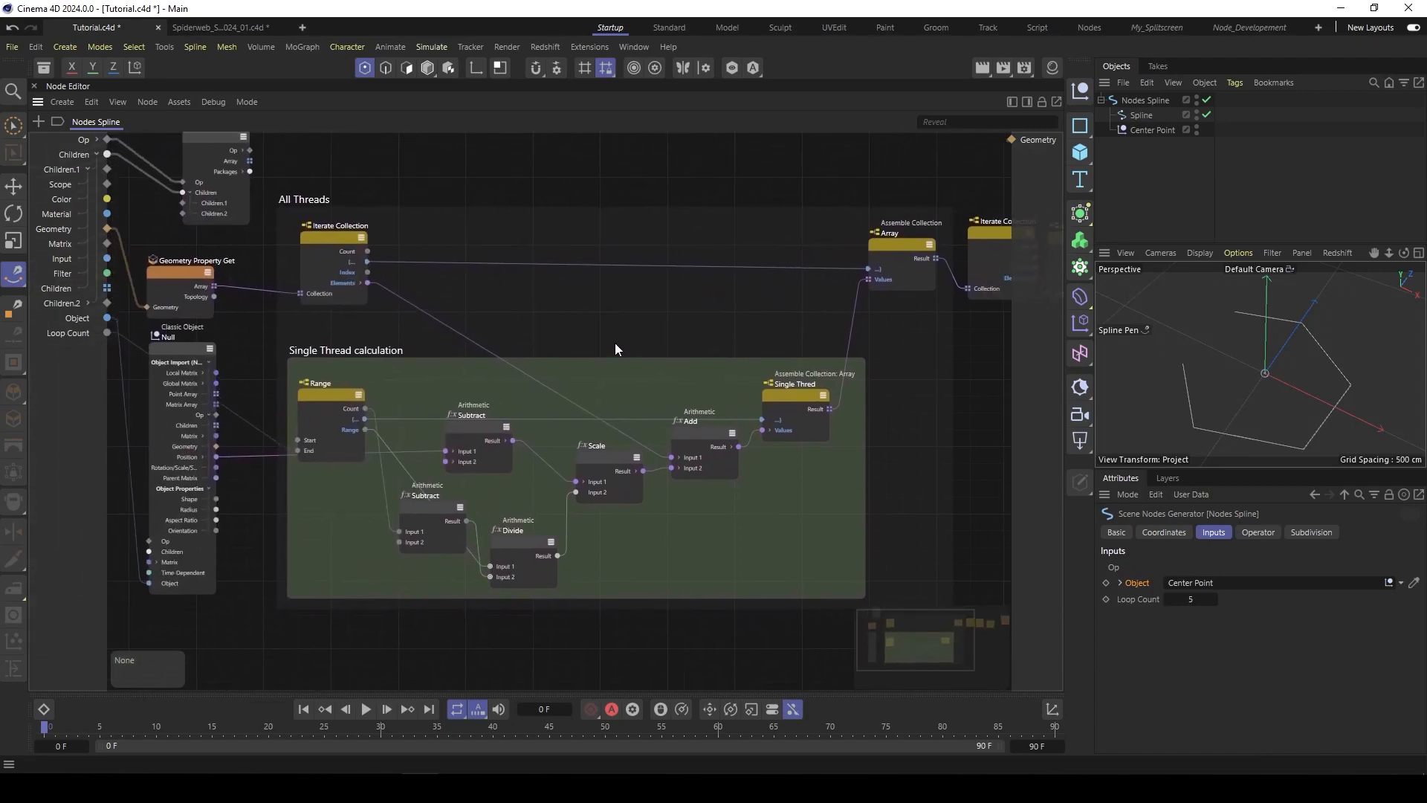
pyautogui.moveTo(458, 435); pyautogui.dragTo(459, 432)
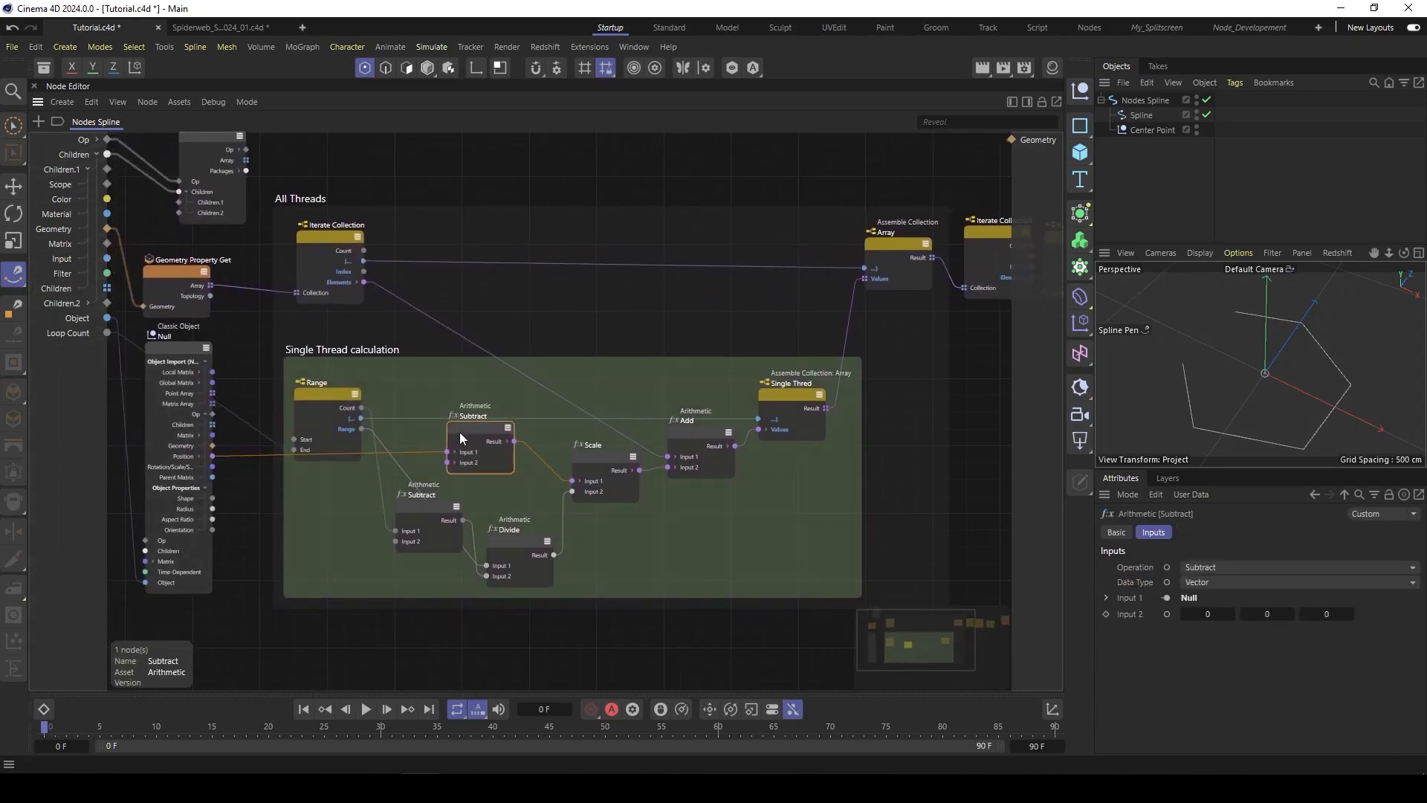
pyautogui.moveTo(364, 282); pyautogui.dragTo(450, 464)
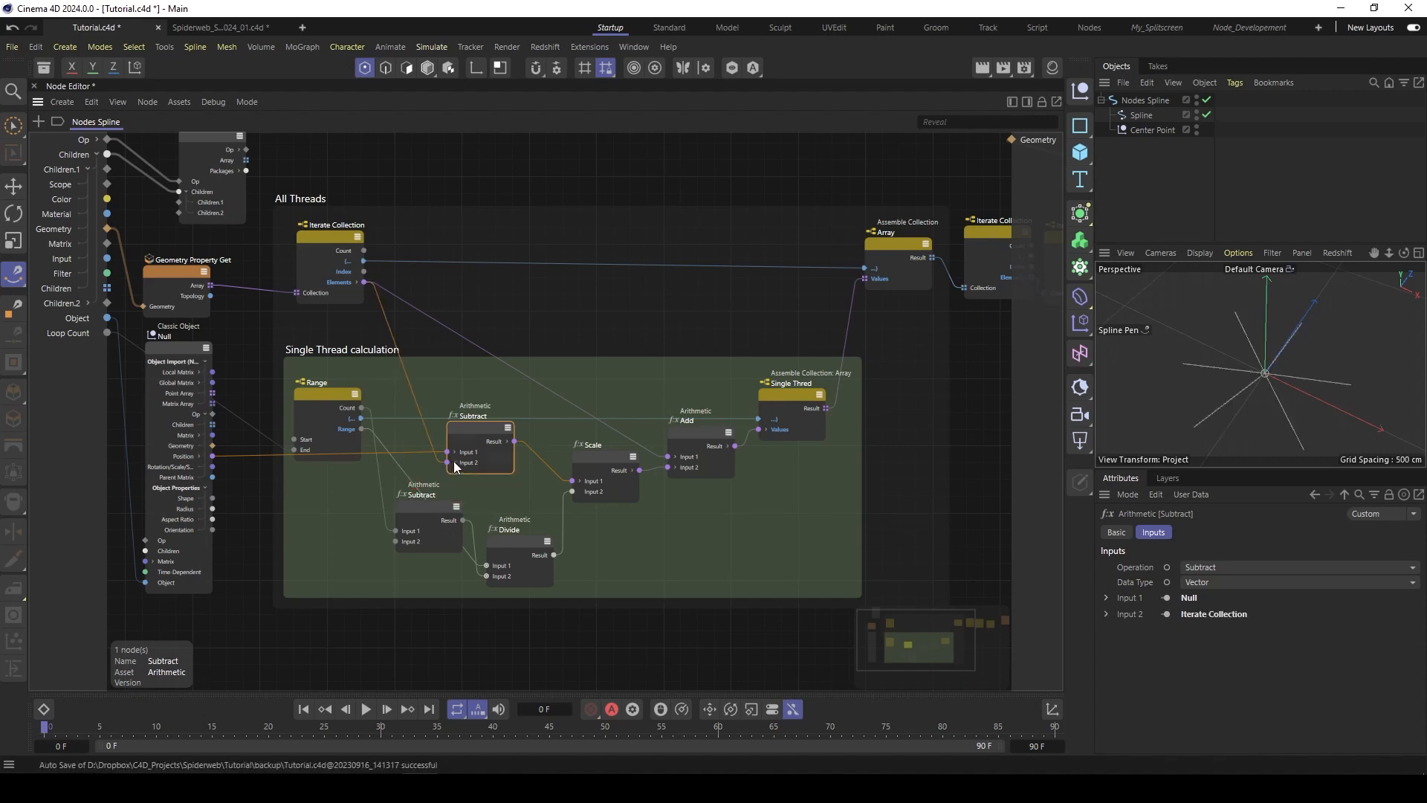
# Step: Move the Center Point null in the viewport to test how the threads follow it
pyautogui.click(840, 185)
pyautogui.moveTo(841, 185); pyautogui.dragTo(672, 205, button='middle')
pyautogui.scroll(2, 1285, 404)
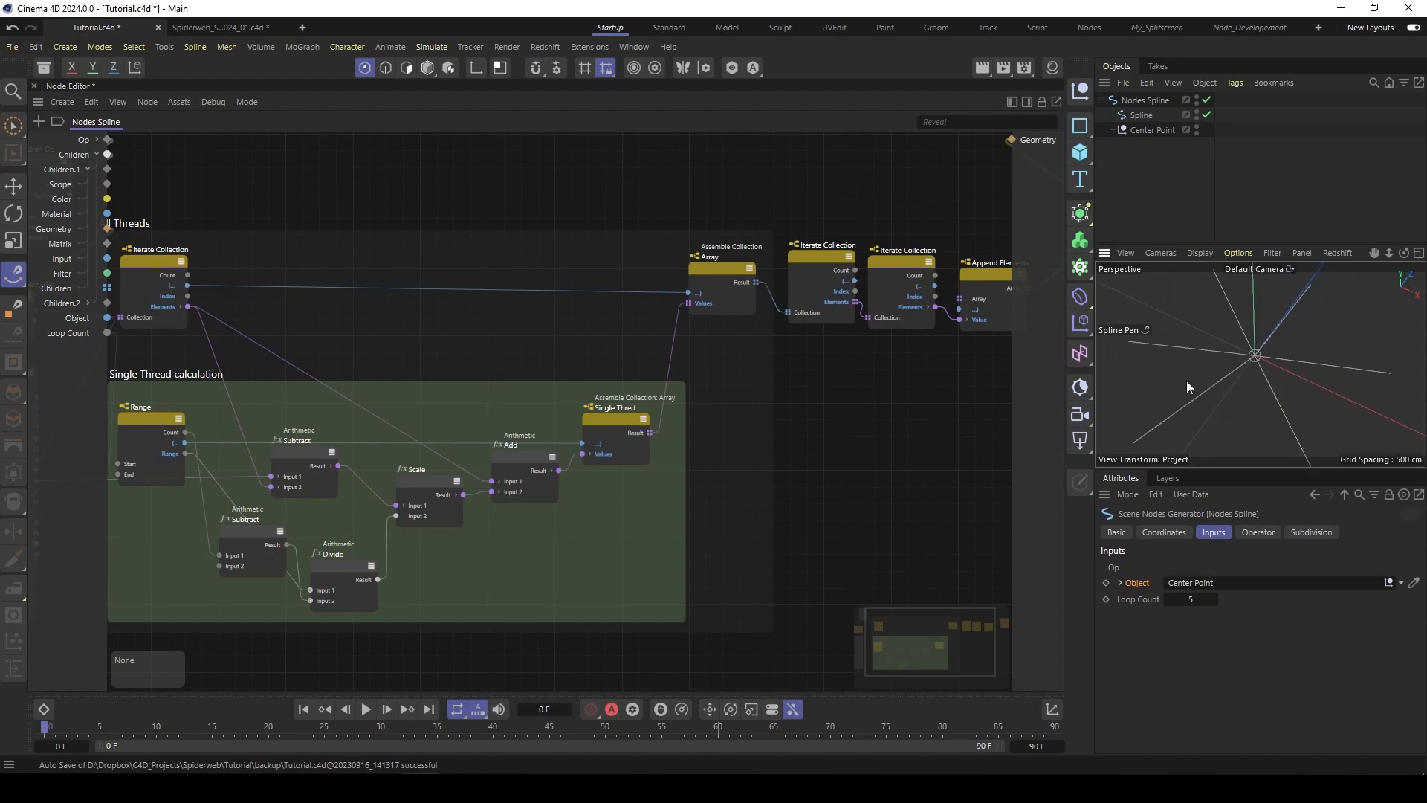
pyautogui.click(1154, 129)
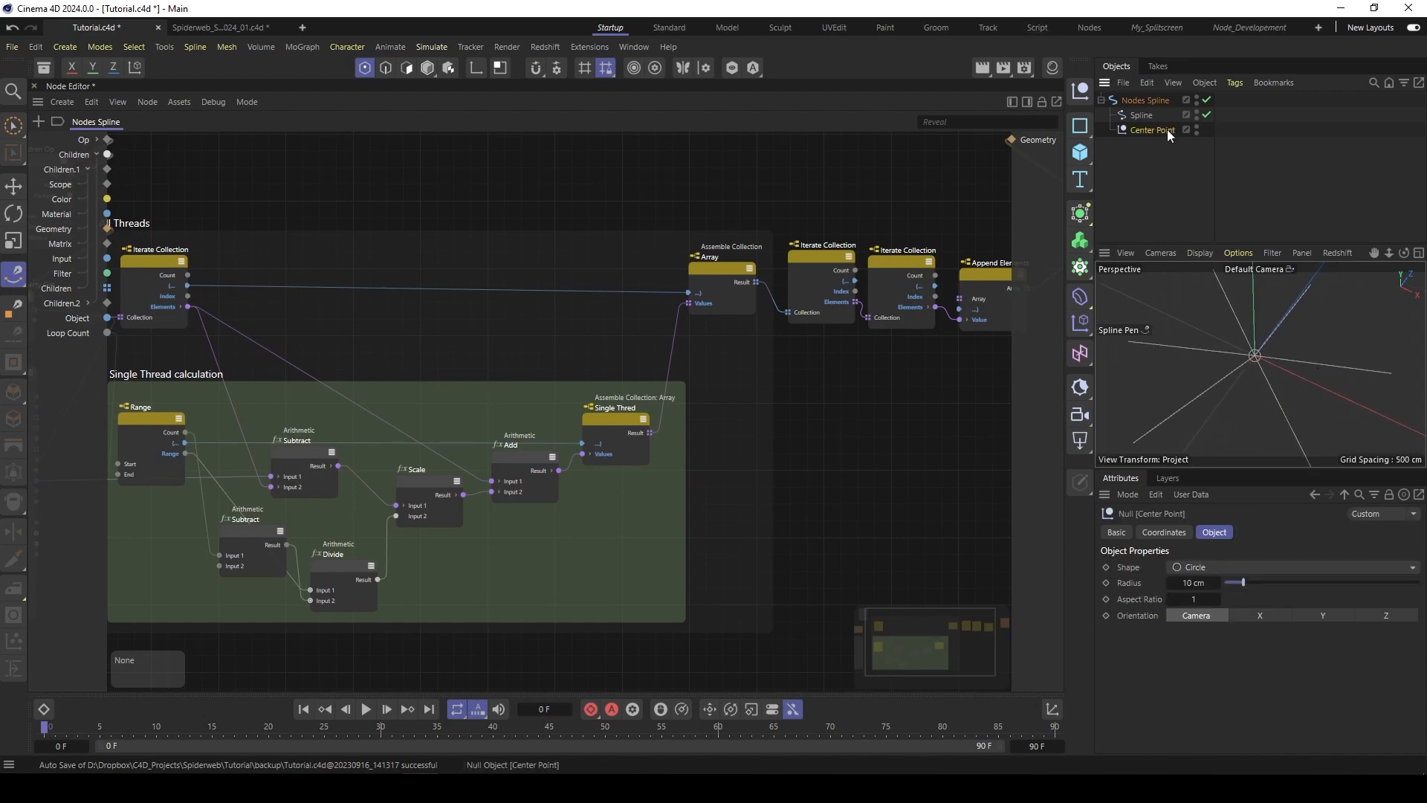
pyautogui.press('e')
pyautogui.moveTo(1283, 348); pyautogui.dragTo(1250, 379)
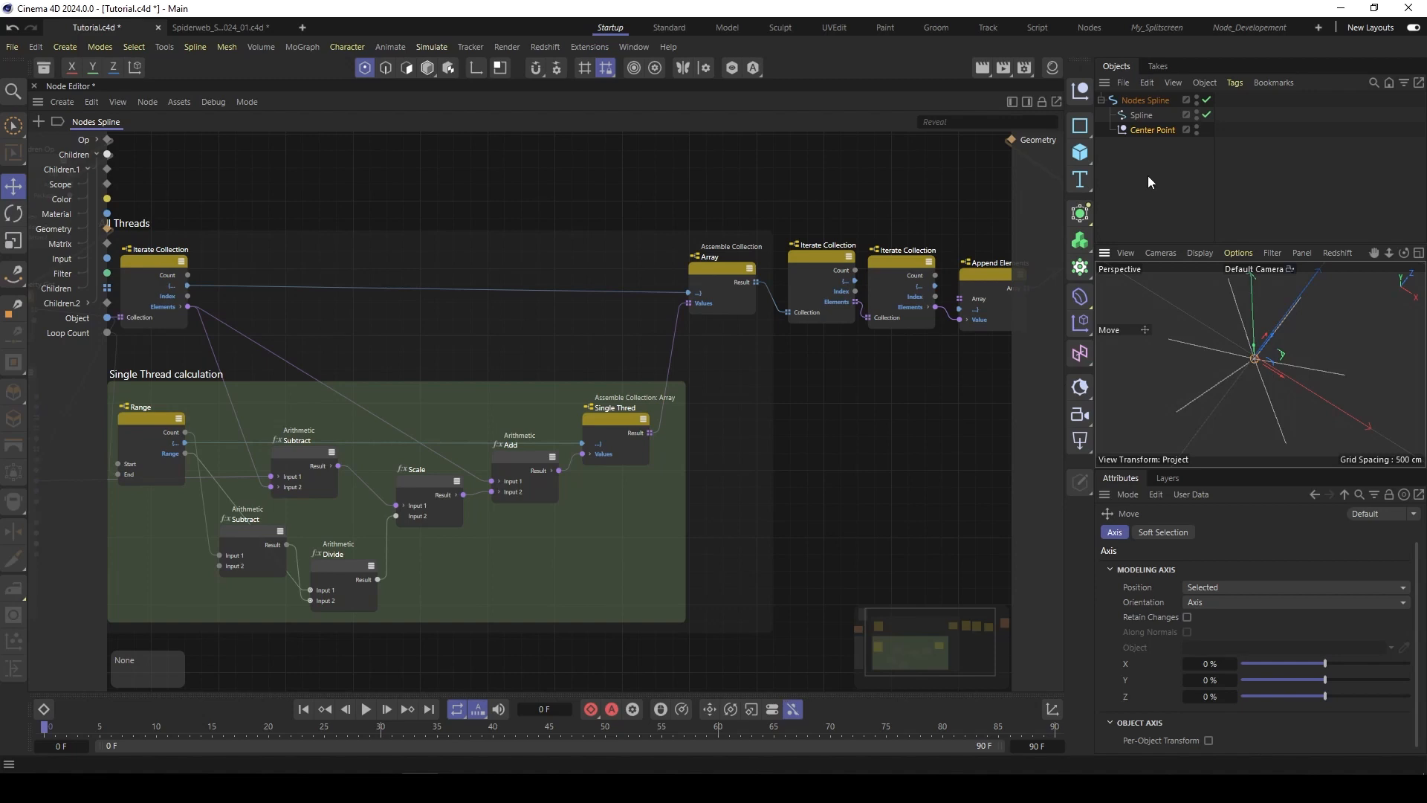
# Step: Create a static copy of the Nodes Spline generator with Current State to Object and select the resulting spline
pyautogui.click(1149, 101)
pyautogui.rightClick(1136, 106)
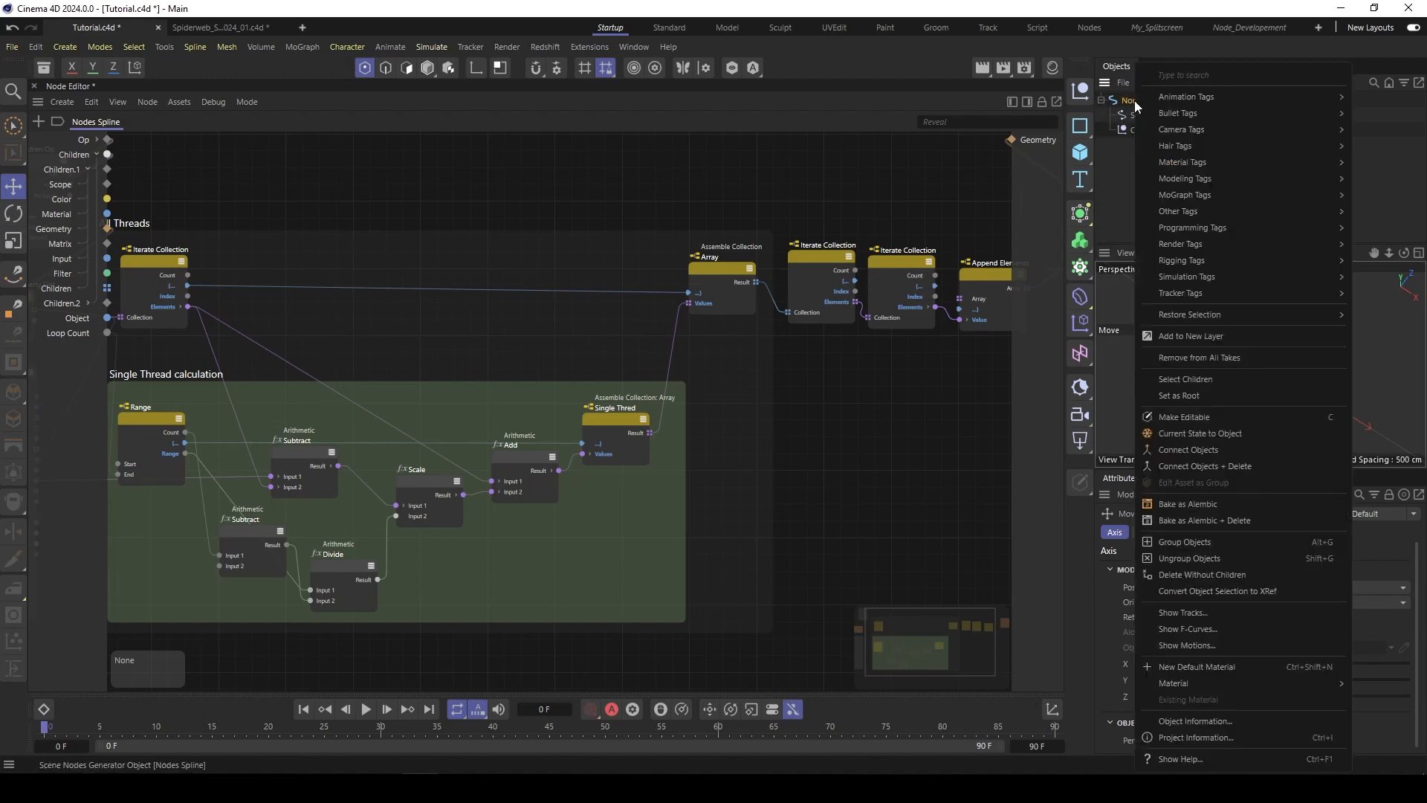
pyautogui.click(1184, 433)
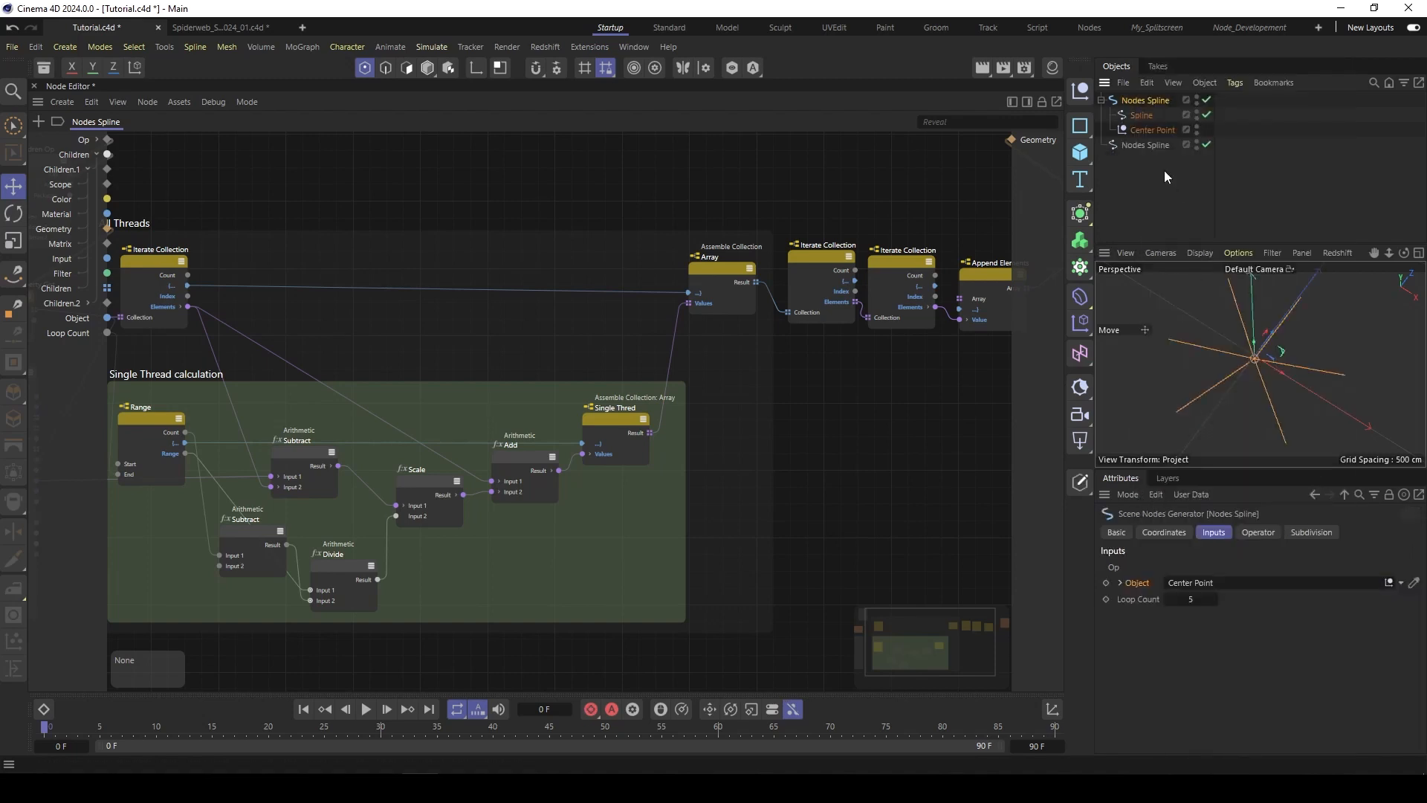
pyautogui.click(1147, 146)
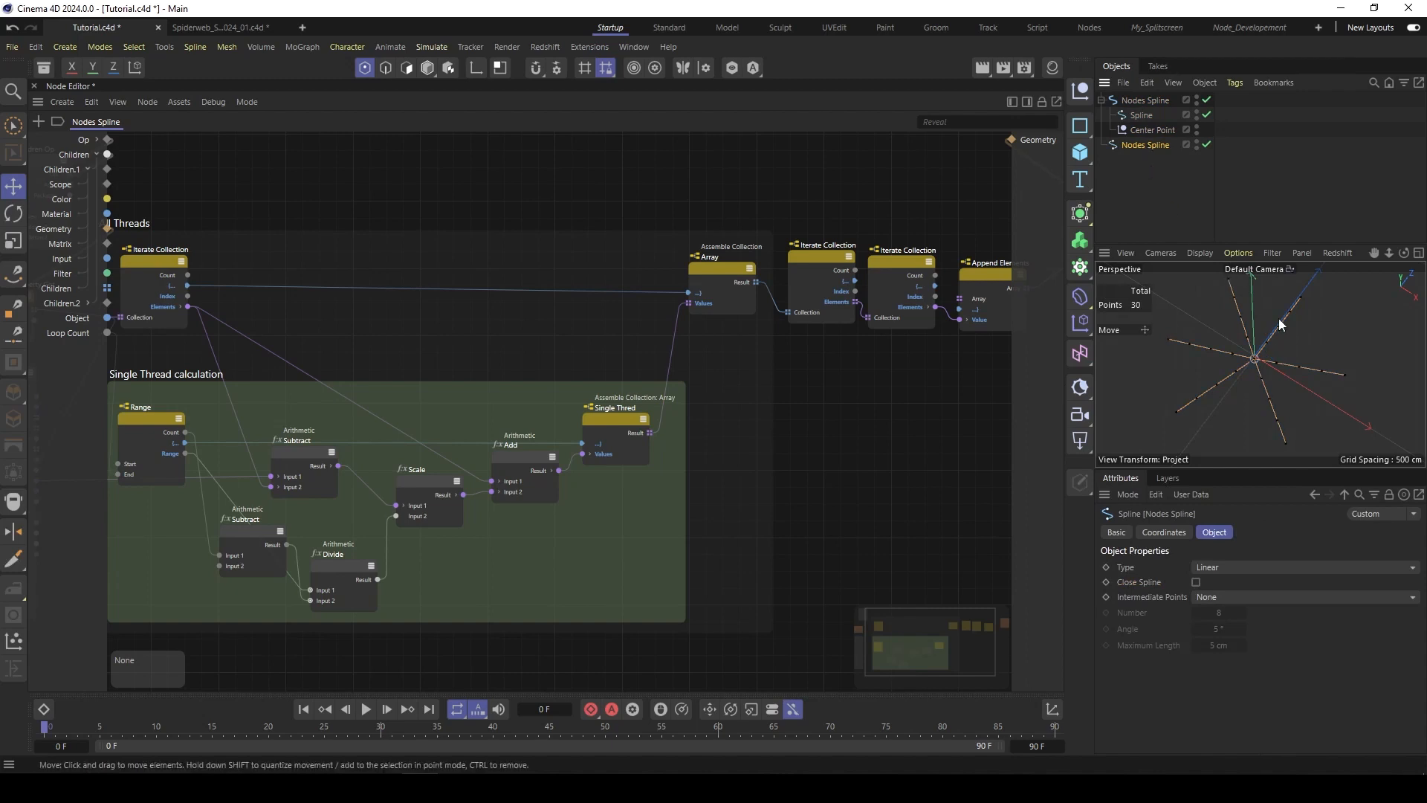
# Step: Enlarge the perspective viewport in both directions to examine the static spline's points
pyautogui.moveTo(1228, 245); pyautogui.dragTo(1223, 217)
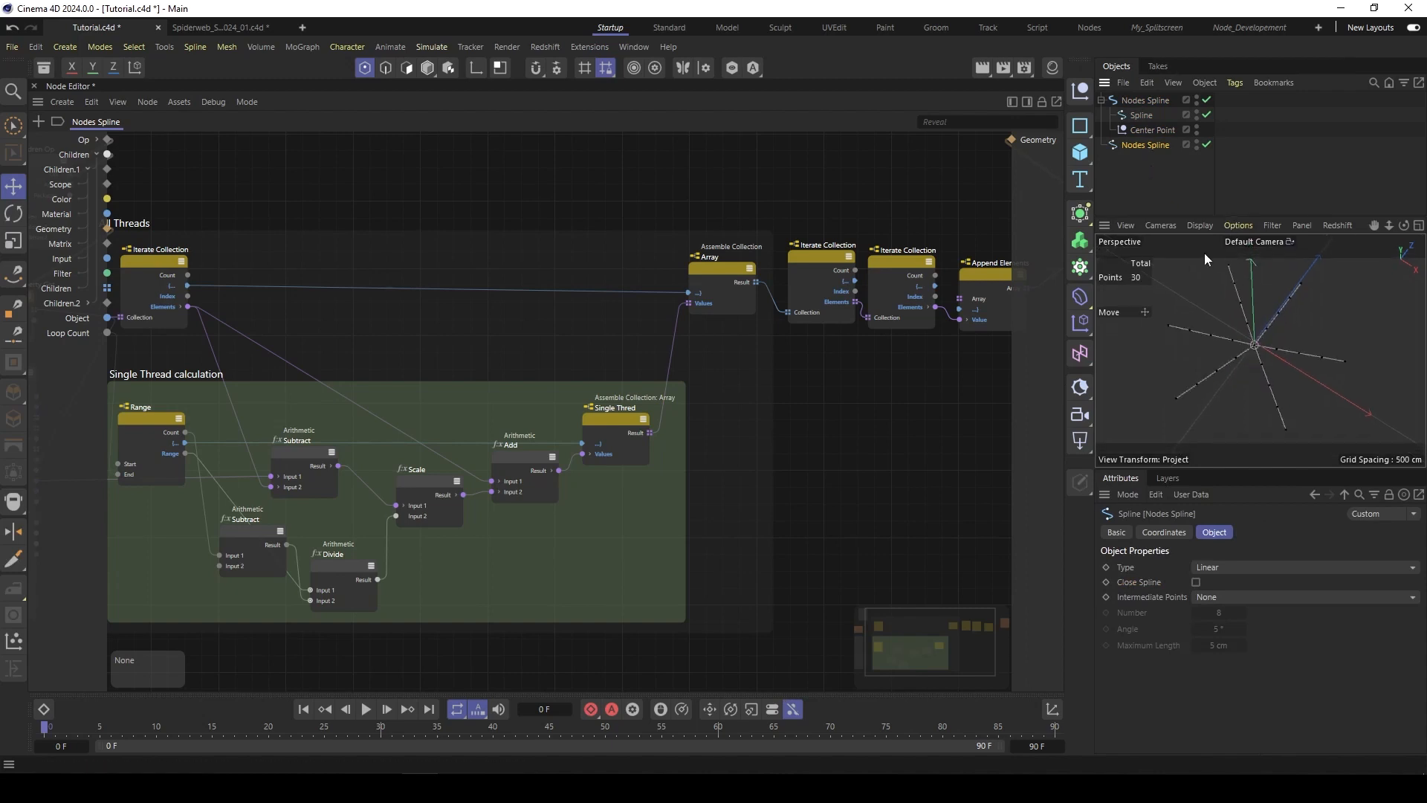
pyautogui.moveTo(1095, 365); pyautogui.dragTo(951, 368)
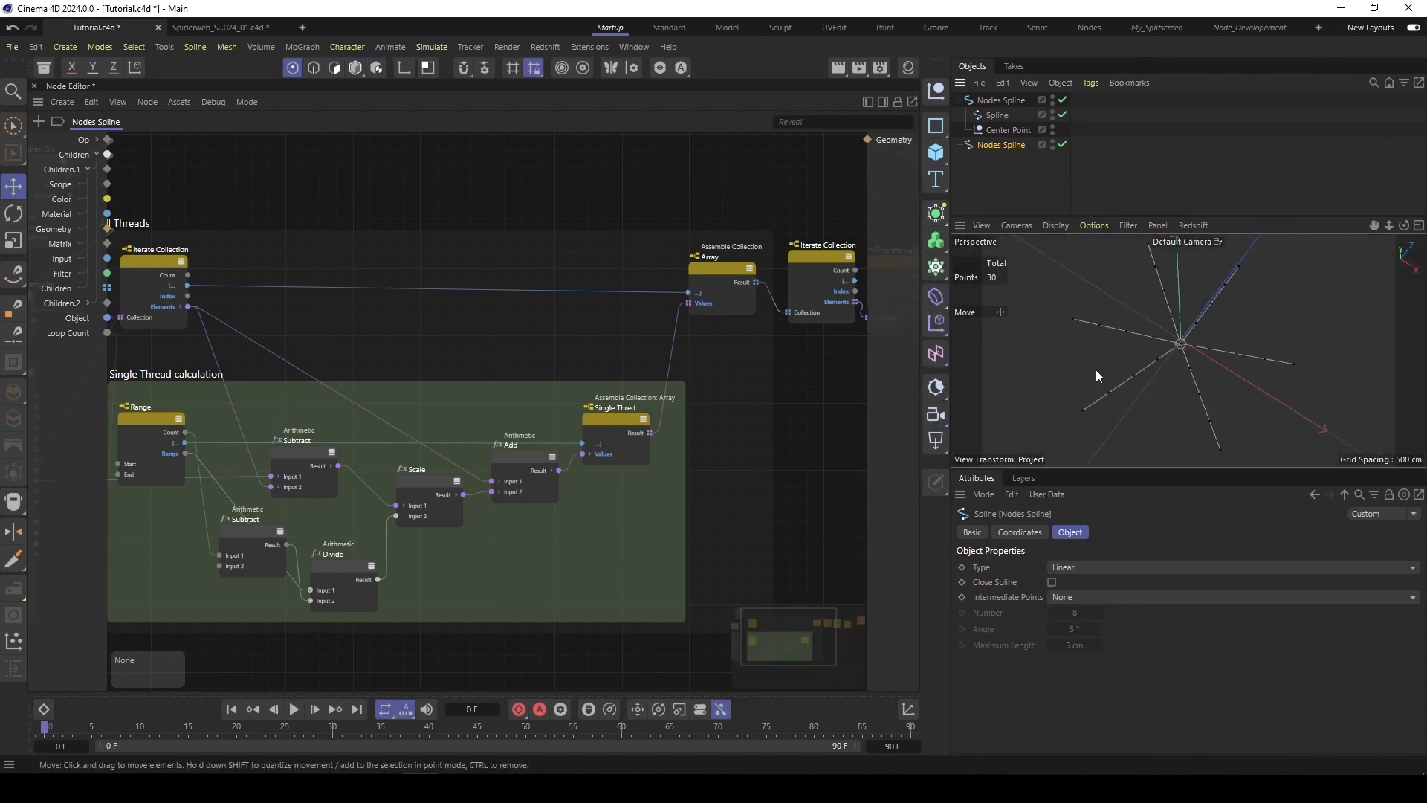
pyautogui.scroll(5, 1194, 328)
pyautogui.scroll(-5, 1136, 380)
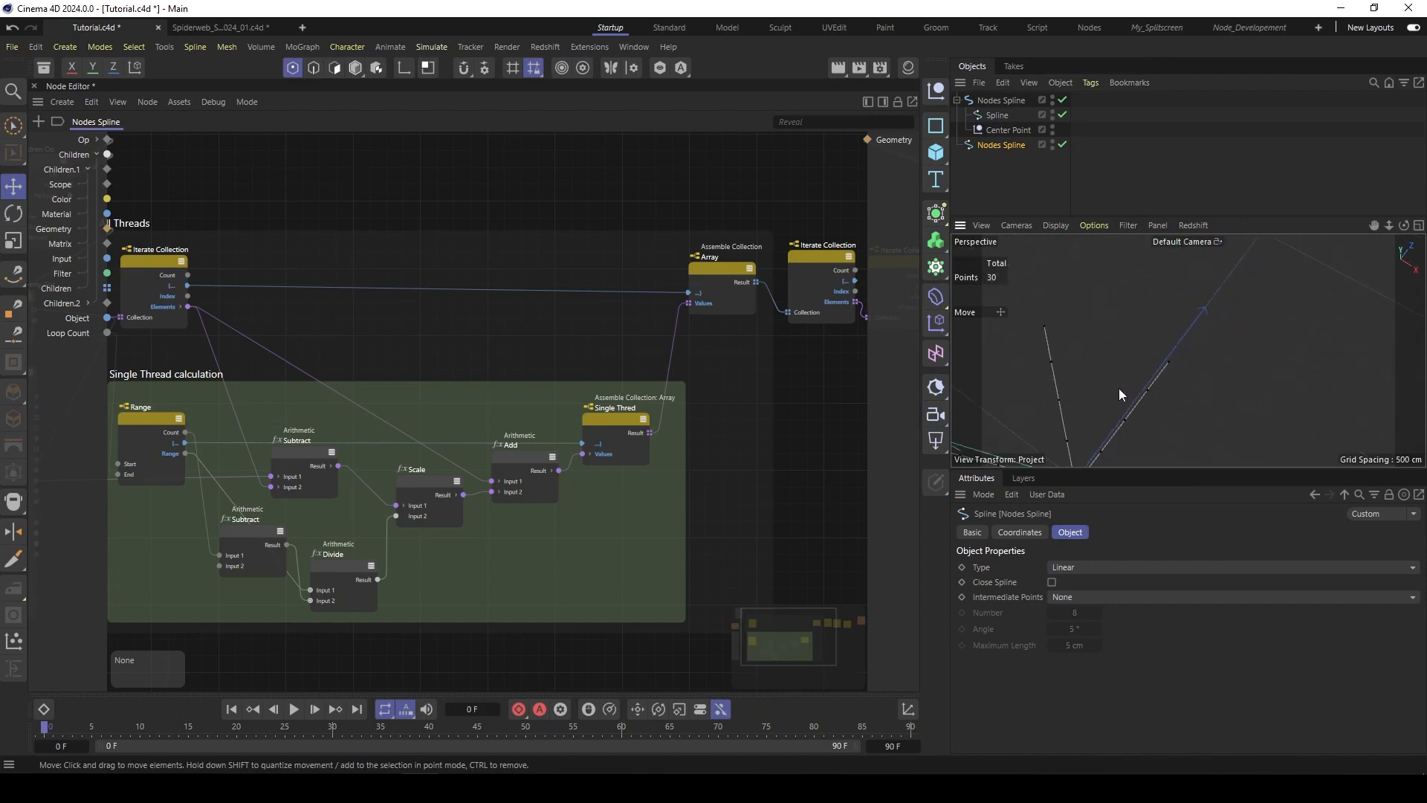
# Step: Pull one point of the static spline away from its thread and hide the Nodes Spline generator to inspect the thread connections
pyautogui.moveTo(1192, 282); pyautogui.dragTo(1269, 319)
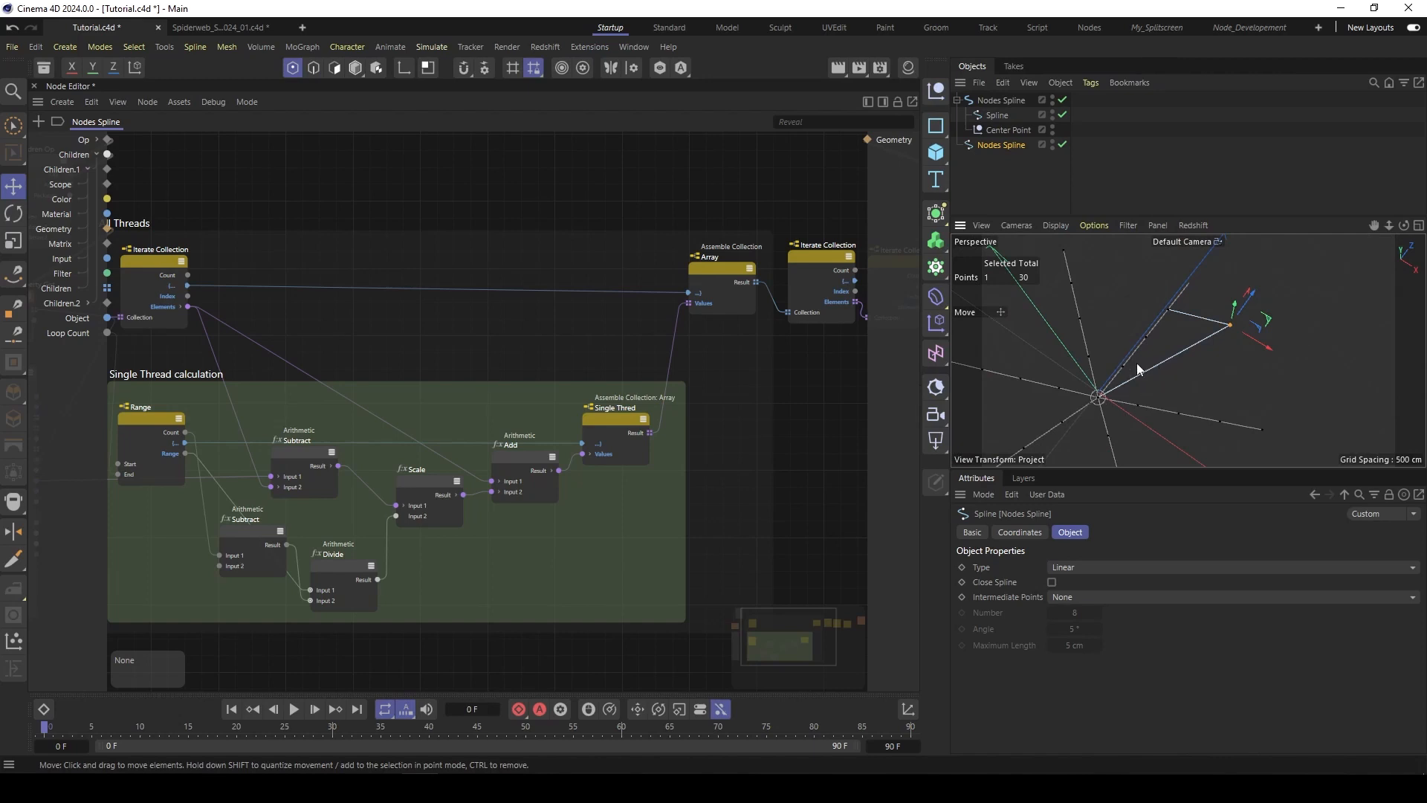
pyautogui.scroll(3, 1136, 364)
pyautogui.click(1260, 258)
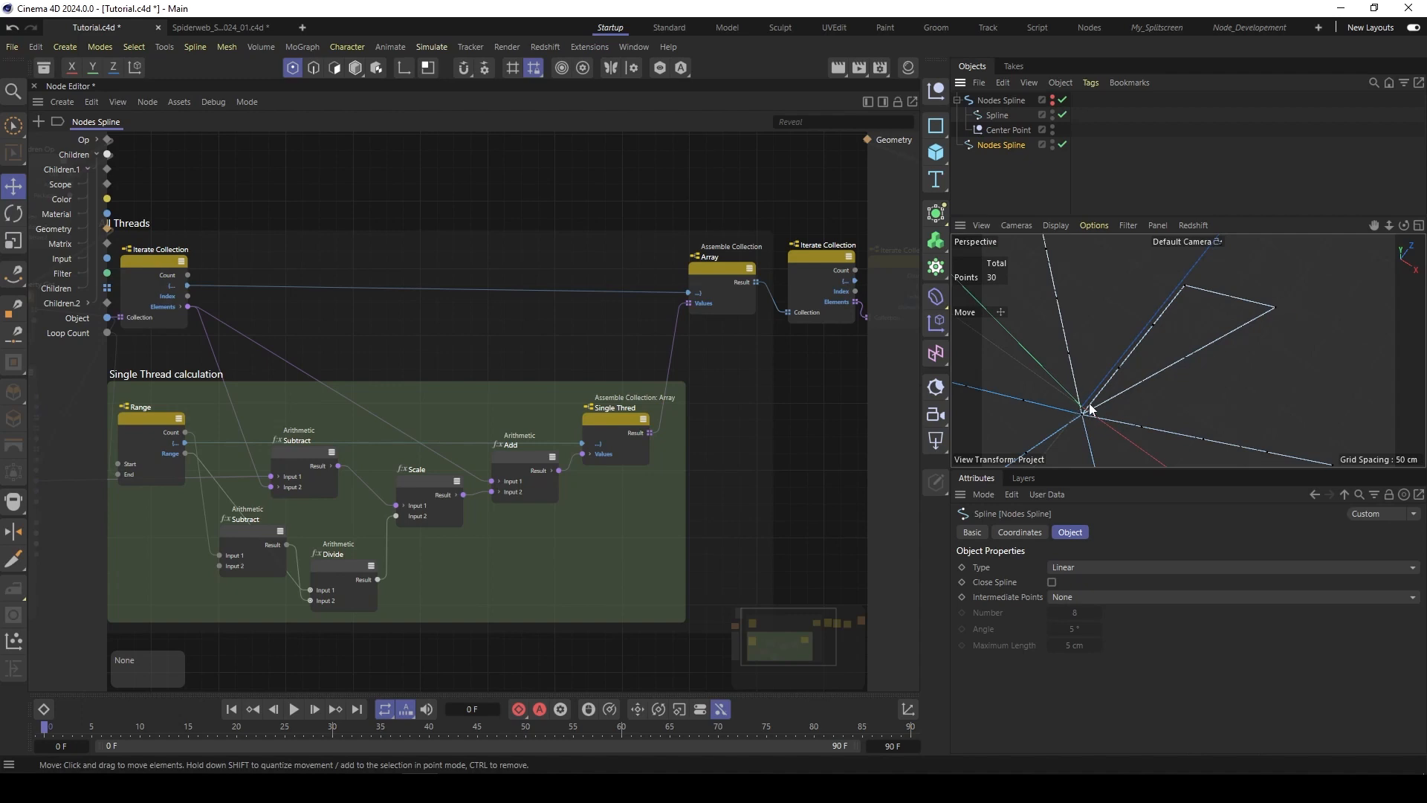
pyautogui.keyDown('alt'); pyautogui.moveTo(1185, 355); pyautogui.dragTo(1135, 371, button='right'); pyautogui.keyUp('alt')
pyautogui.keyDown('alt'); pyautogui.moveTo(1174, 373); pyautogui.dragTo(1169, 367, button='middle'); pyautogui.keyUp('alt')
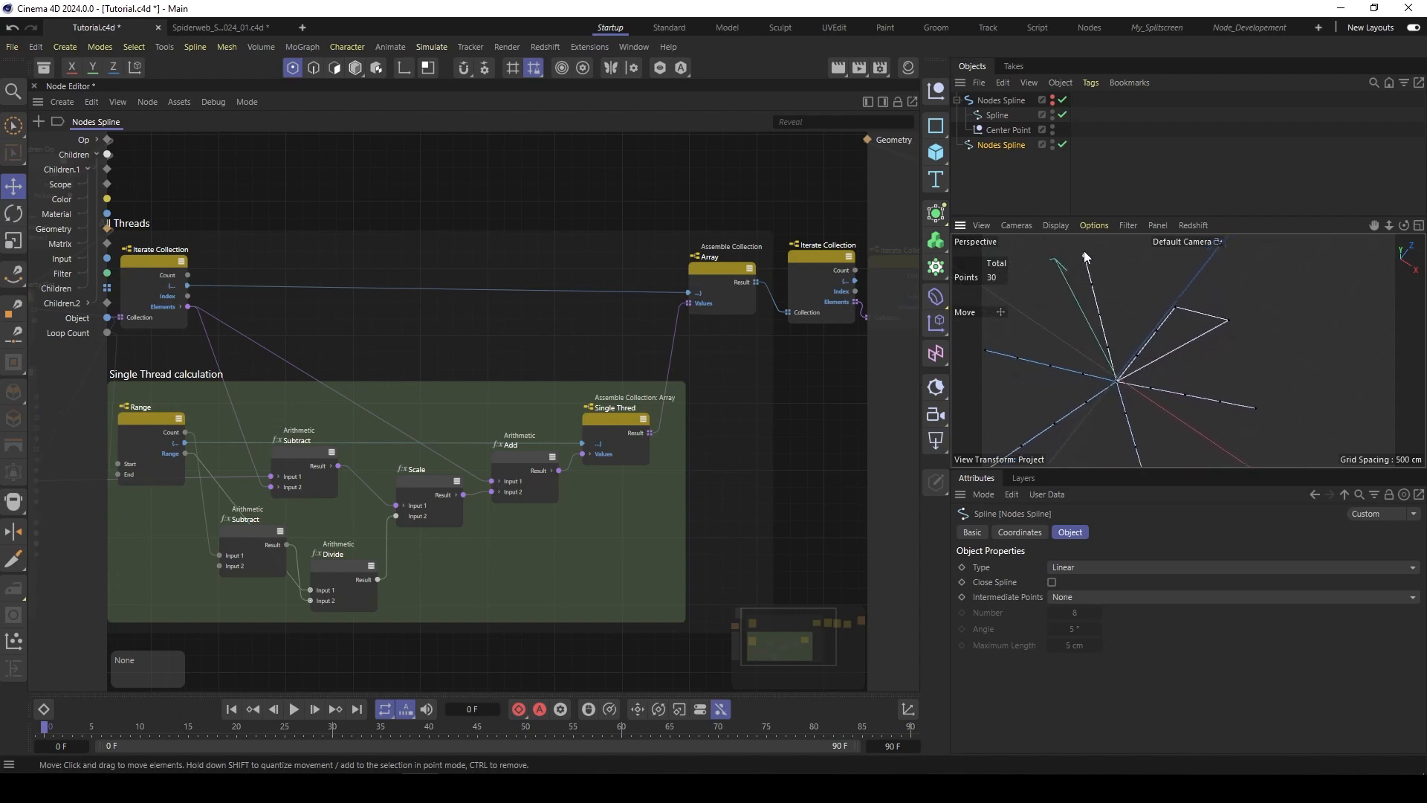
# Step: Check the data type of Assemble Spline's Segments port and move the node slightly lower beside Append Elements
pyautogui.keyDown('alt'); pyautogui.moveTo(724, 314); pyautogui.dragTo(484, 335, button='middle'); pyautogui.keyUp('alt')
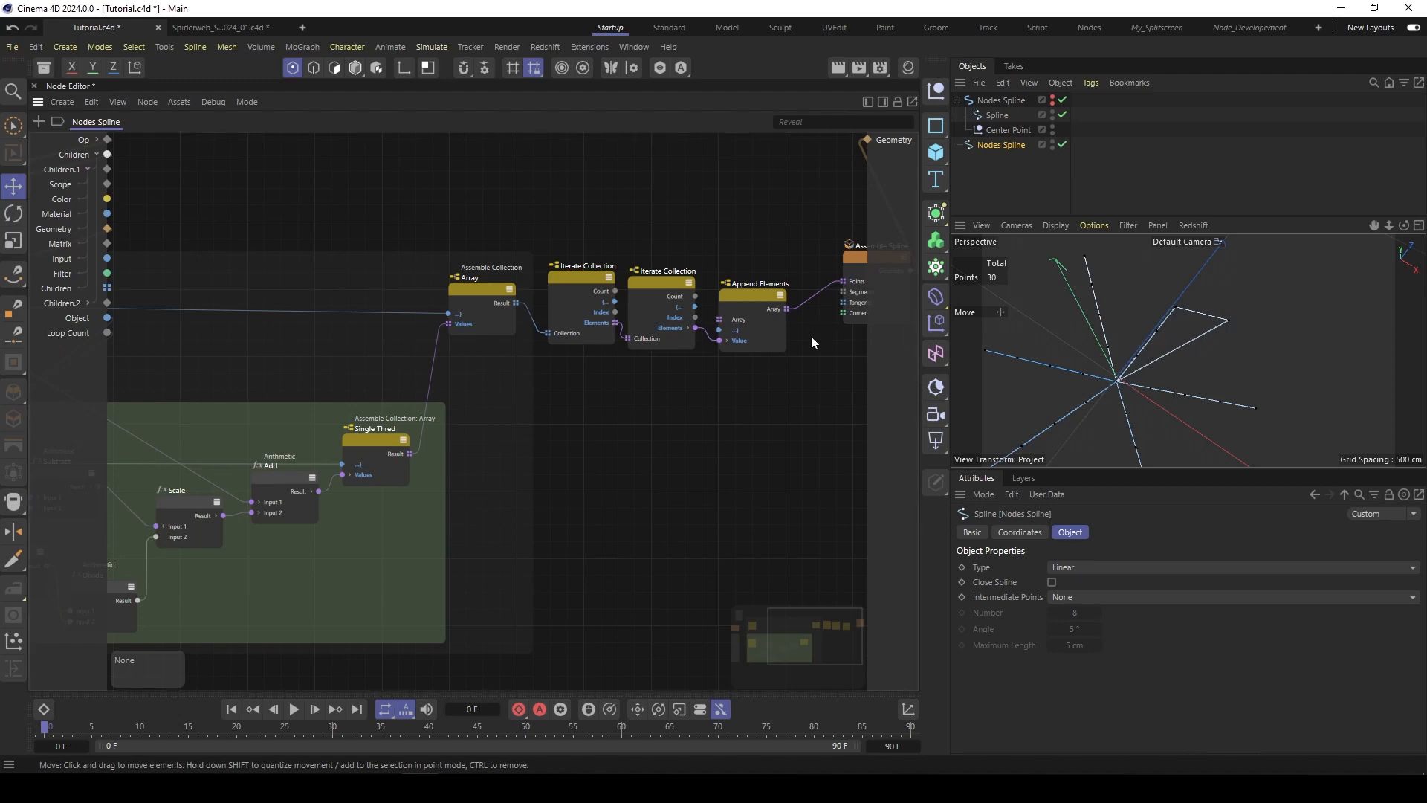
pyautogui.moveTo(716, 355); pyautogui.dragTo(711, 356, button='middle')
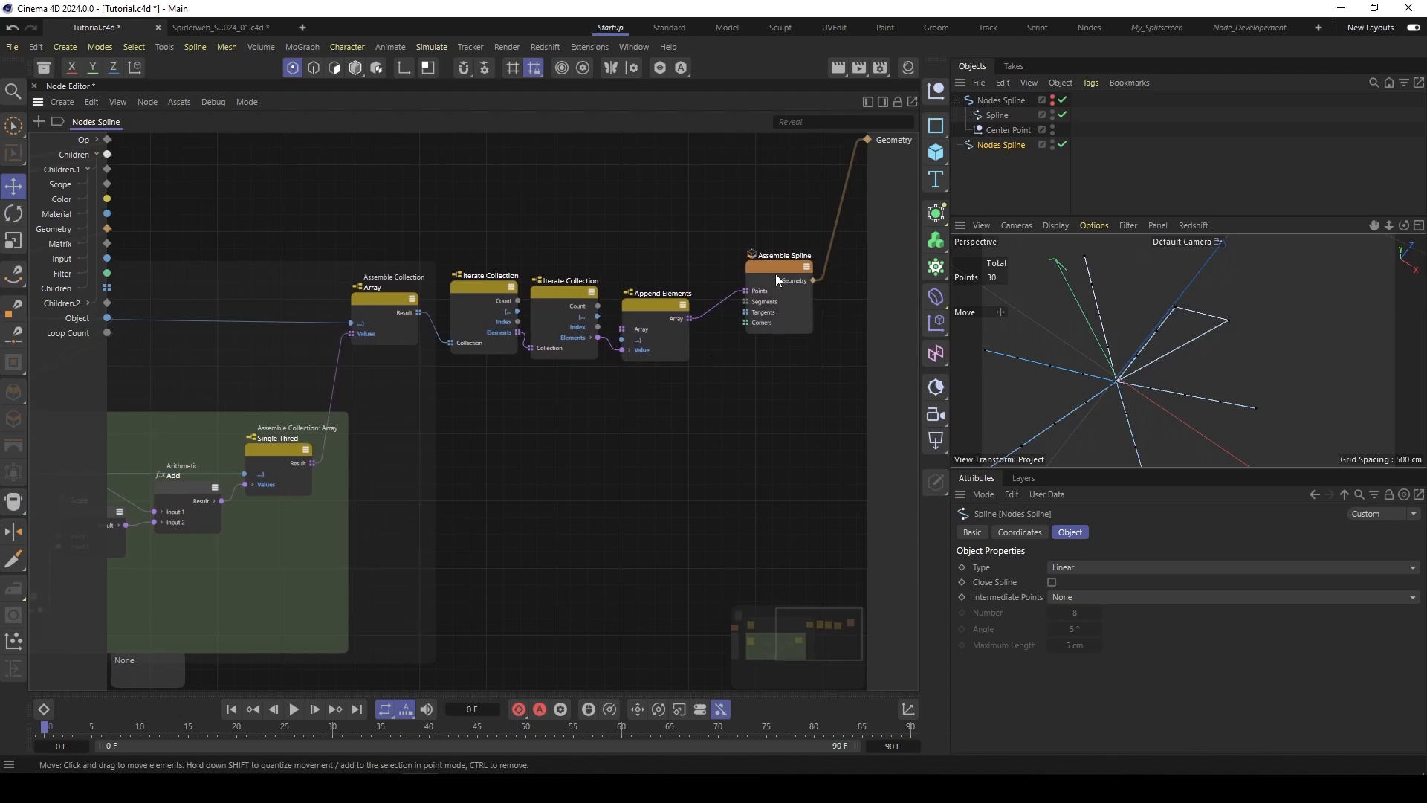
pyautogui.moveTo(775, 270); pyautogui.dragTo(773, 278)
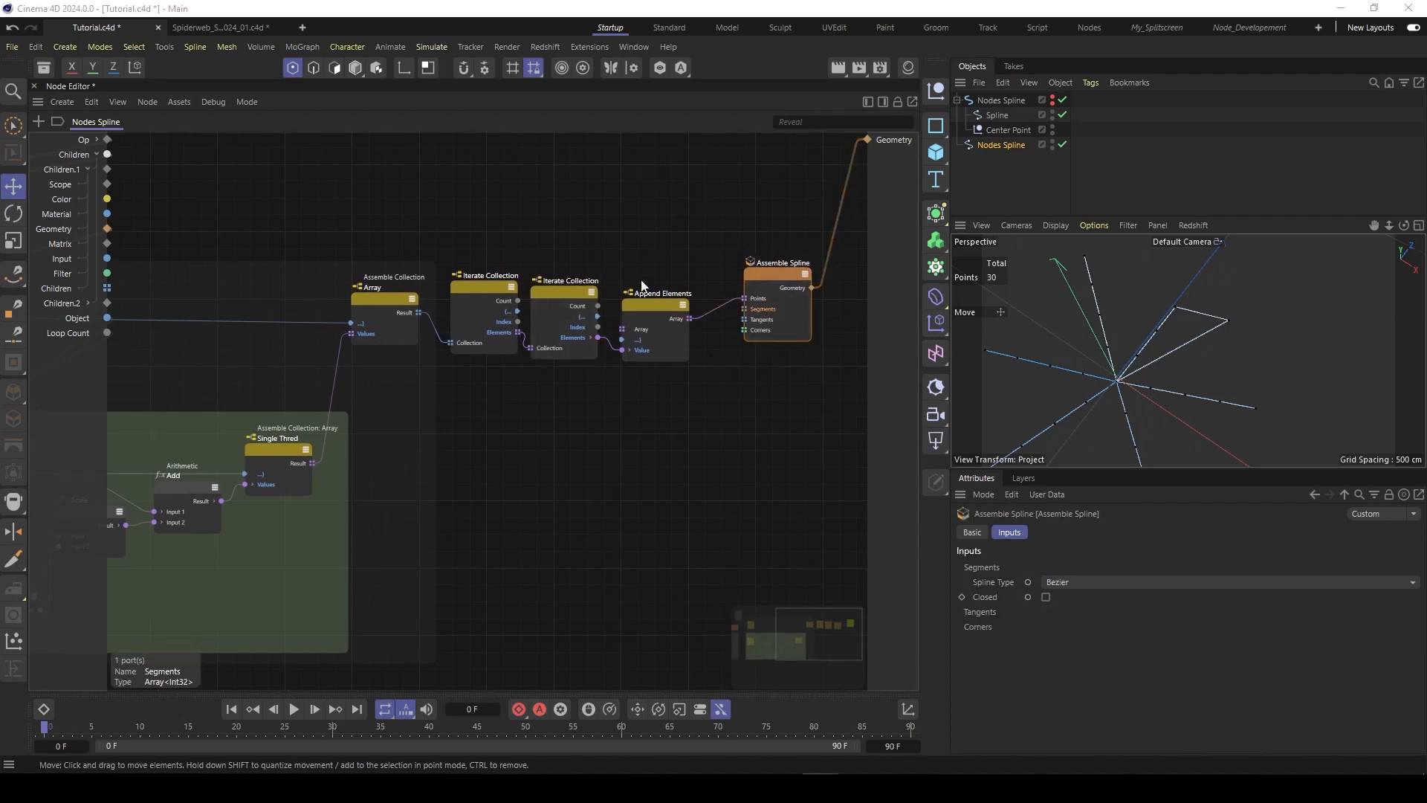
pyautogui.click(653, 388)
pyautogui.moveTo(663, 391); pyautogui.dragTo(666, 364, button='middle')
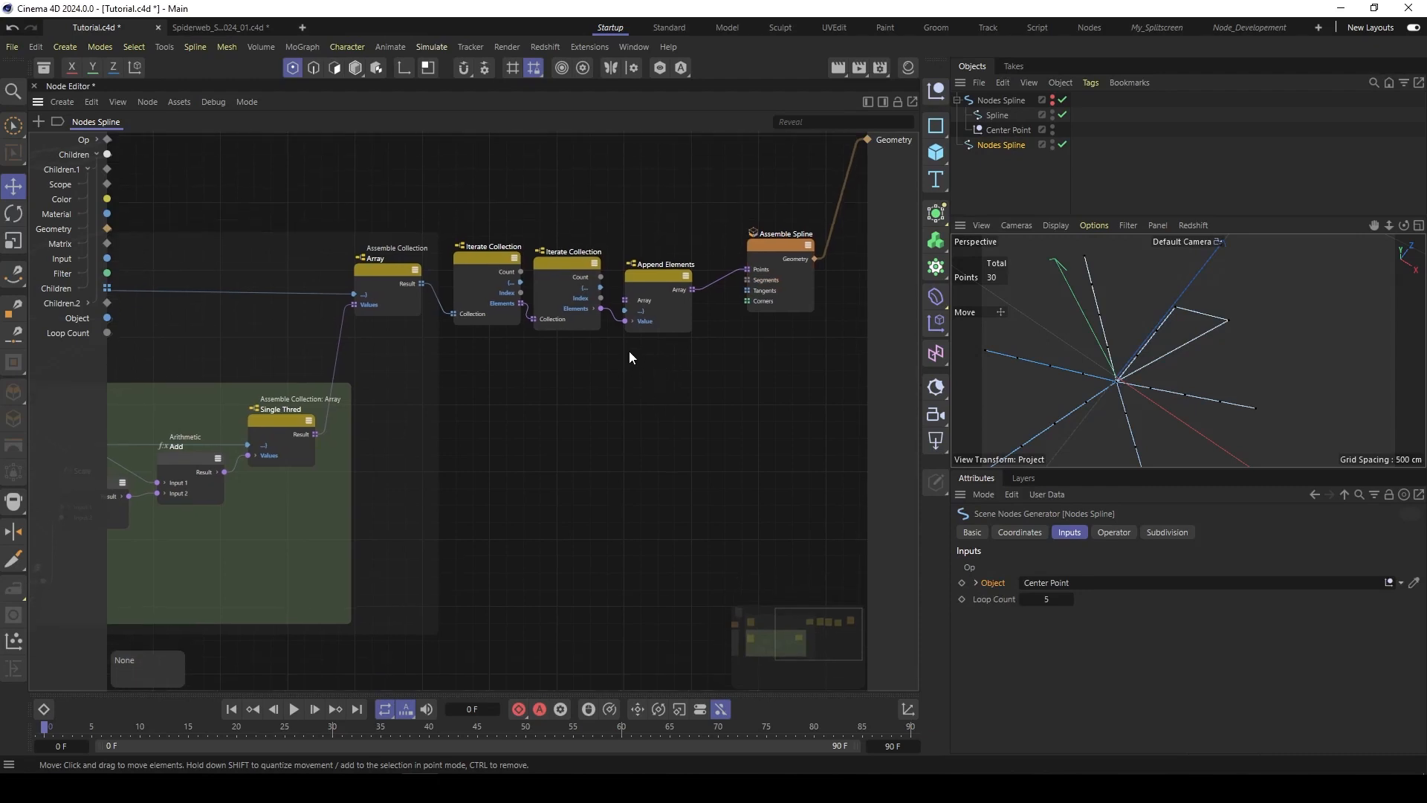
pyautogui.moveTo(766, 268); pyautogui.dragTo(771, 296)
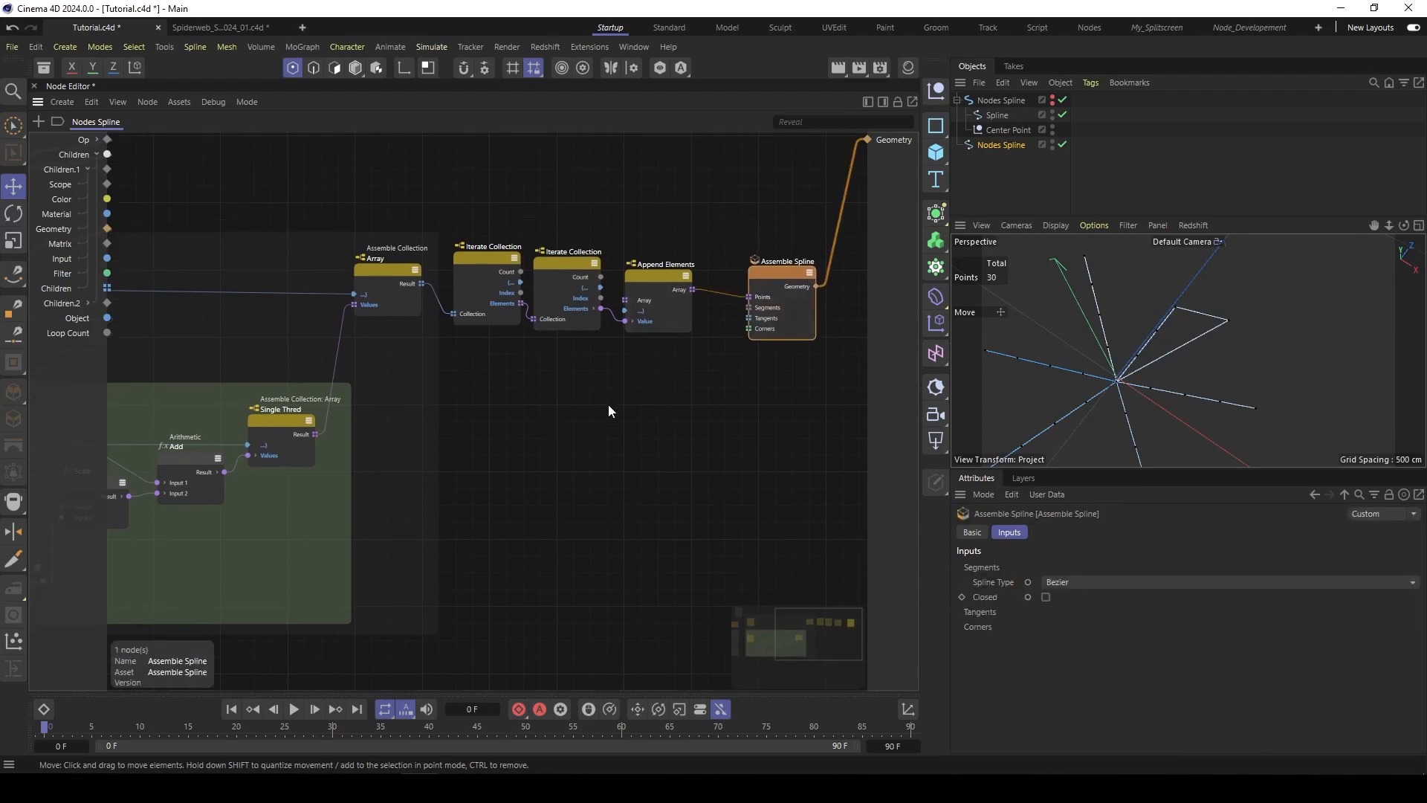
# Step: Add a Fill Array node below the Append Elements node
pyautogui.doubleClick(626, 414)
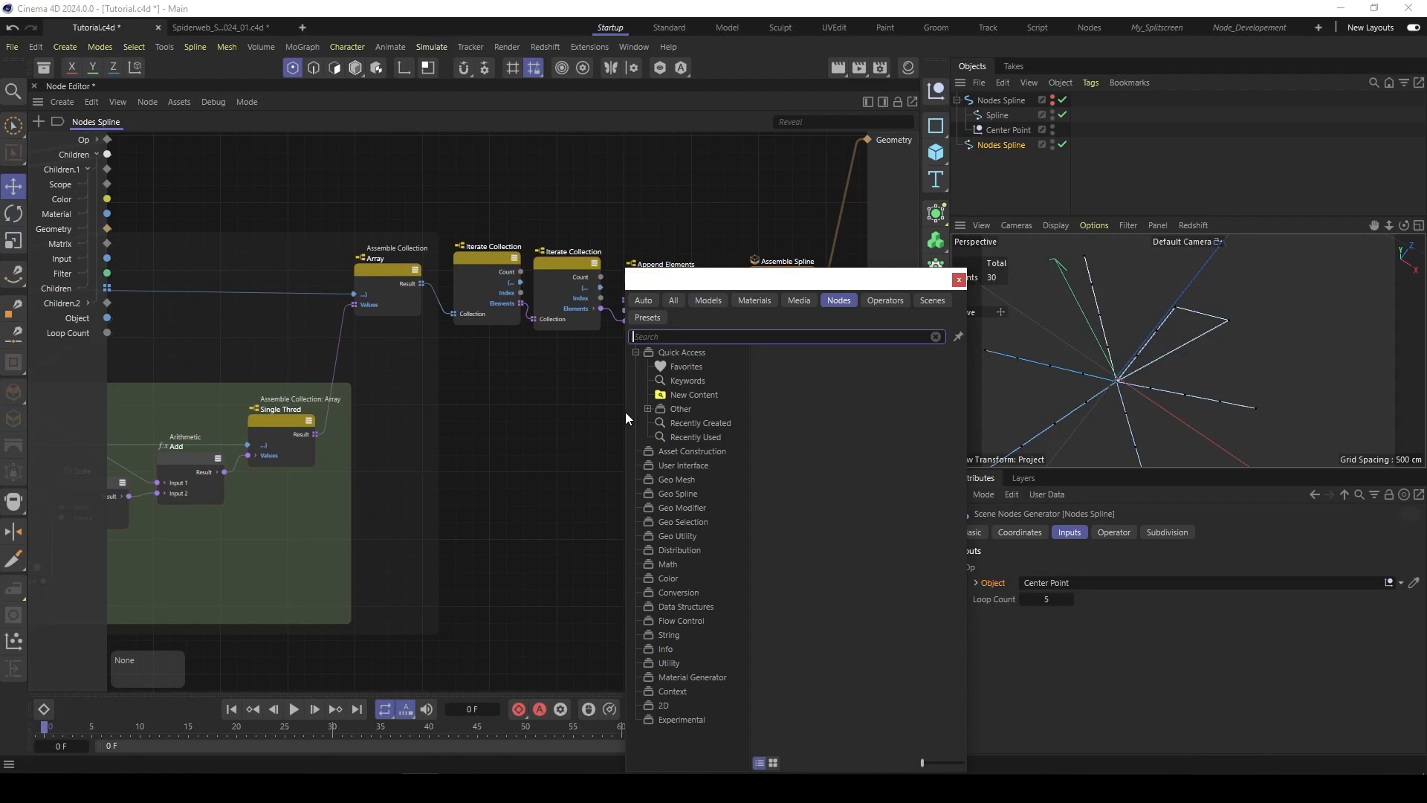
pyautogui.write('fill')
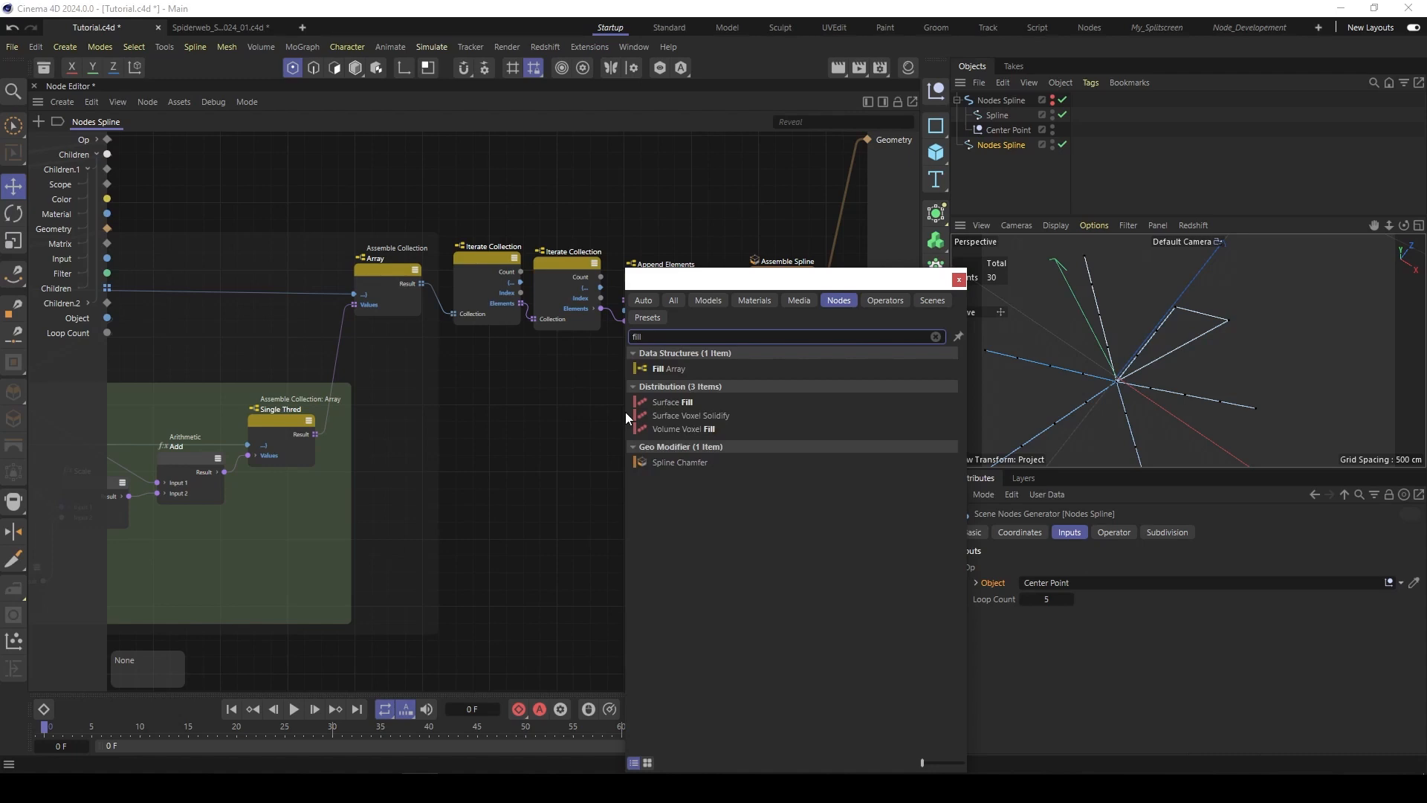
pyautogui.doubleClick(682, 369)
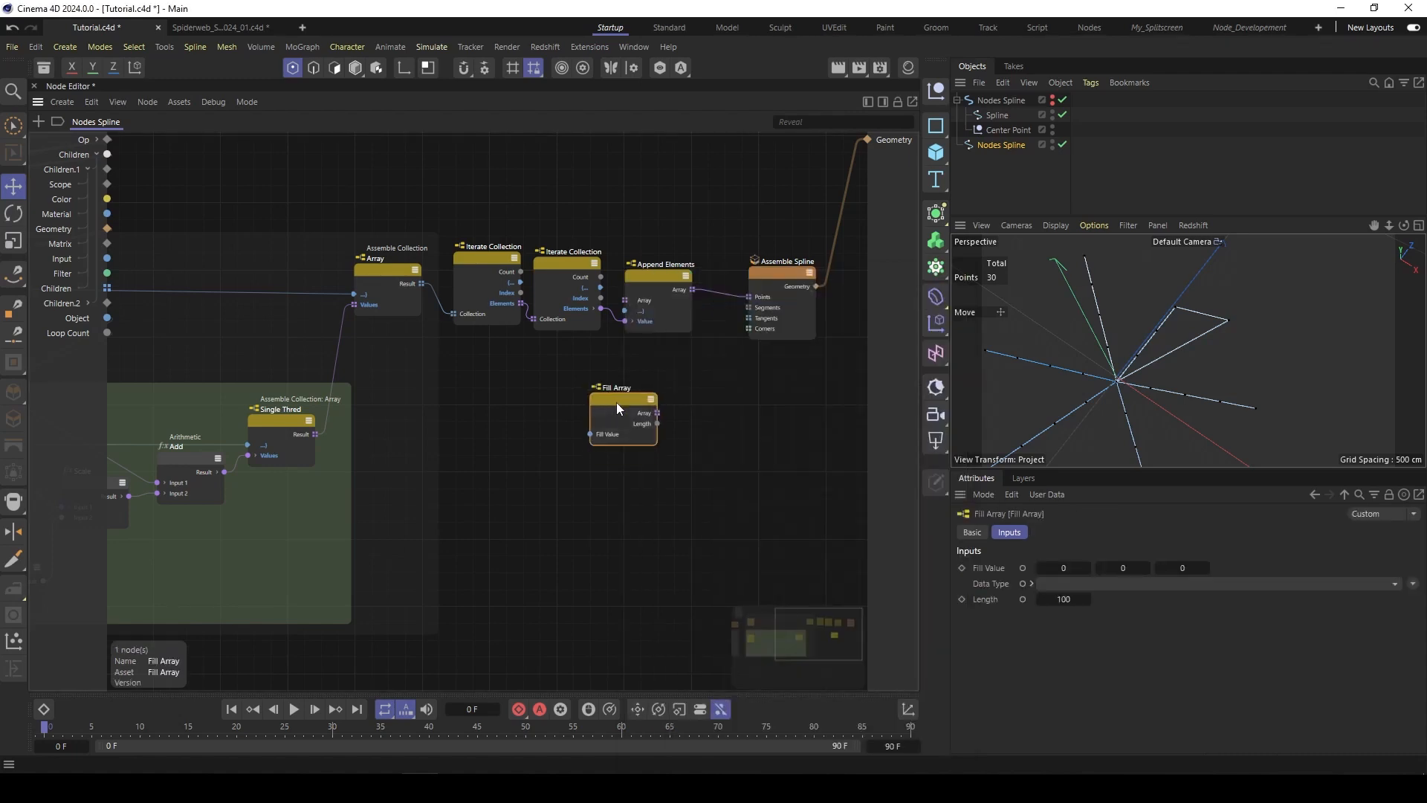
# Step: Set the Fill Array node's data type to Int, expose its Length input as a port and adjust the node's position
pyautogui.click(1069, 581)
pyautogui.click(1060, 458)
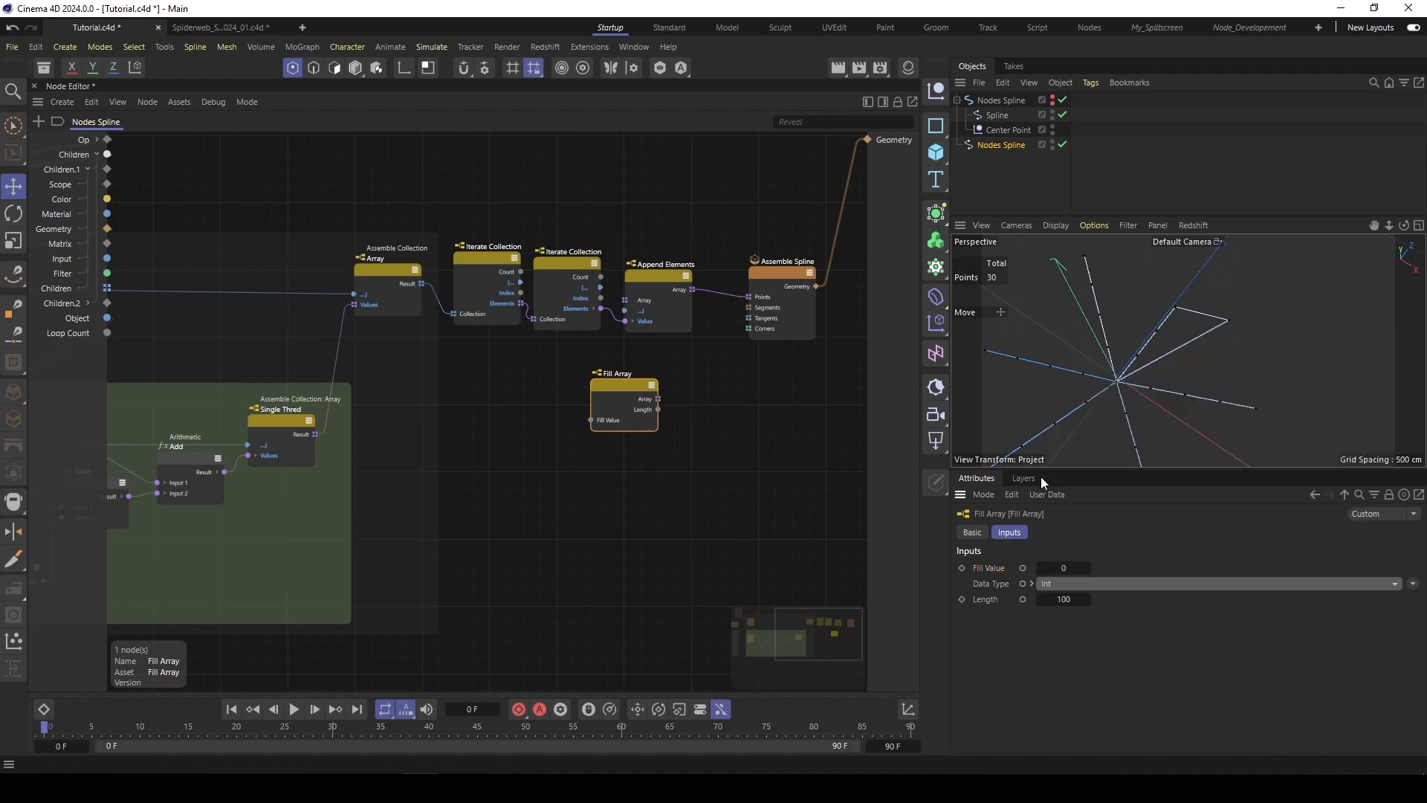
pyautogui.click(1023, 599)
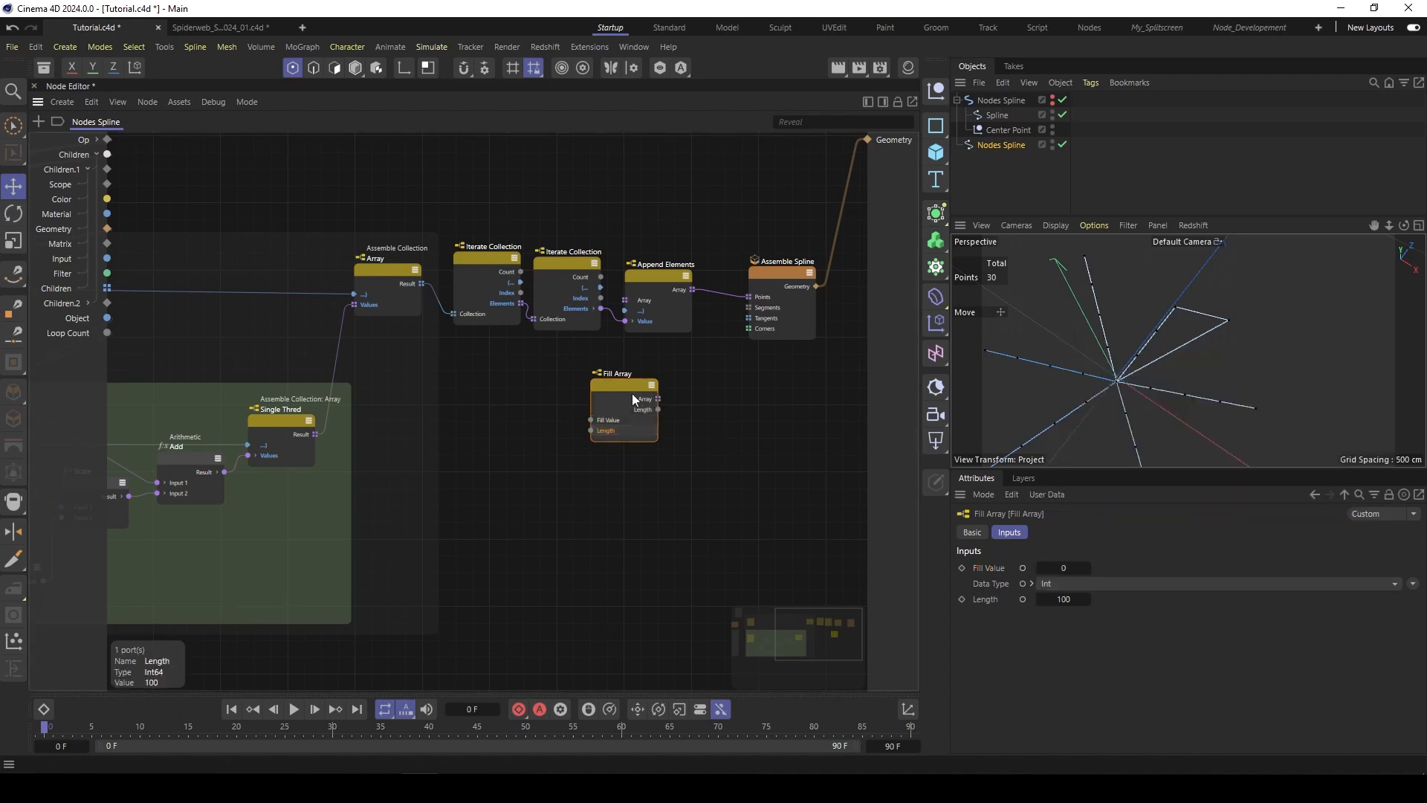
pyautogui.moveTo(632, 394); pyautogui.dragTo(646, 385)
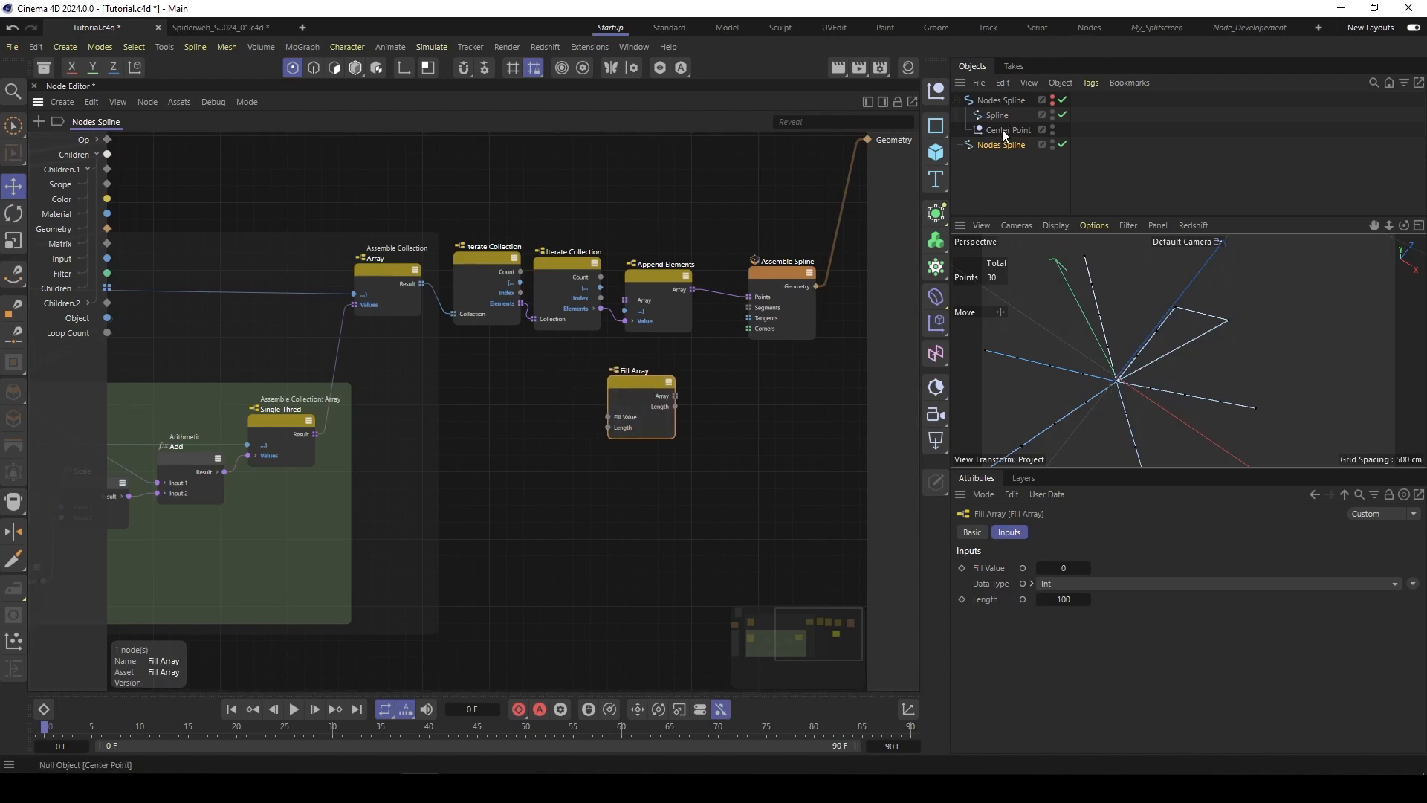
# Step: Delete the static spline copy and unhide the Nodes Spline generator
pyautogui.click(973, 145)
pyautogui.press('Delete')
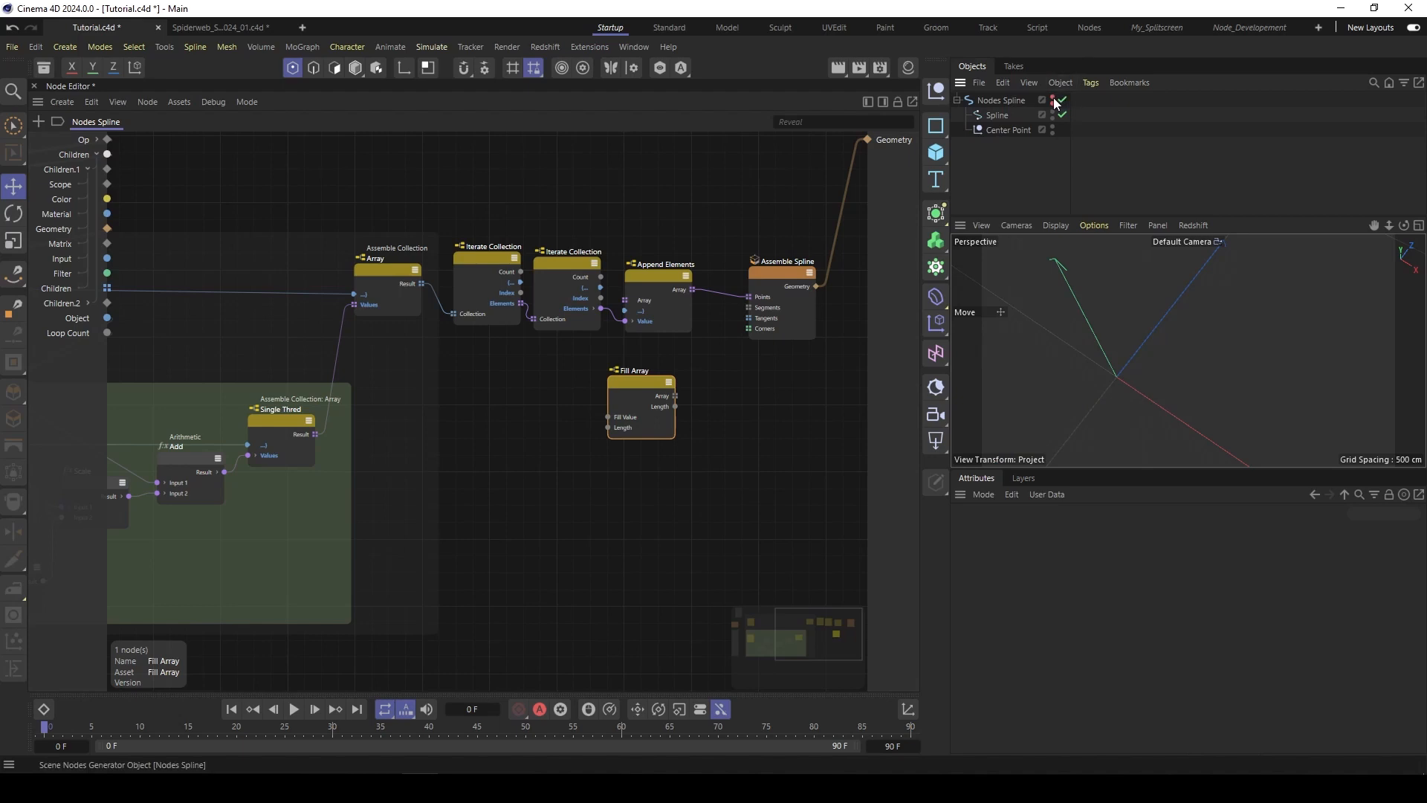
pyautogui.click(1062, 100)
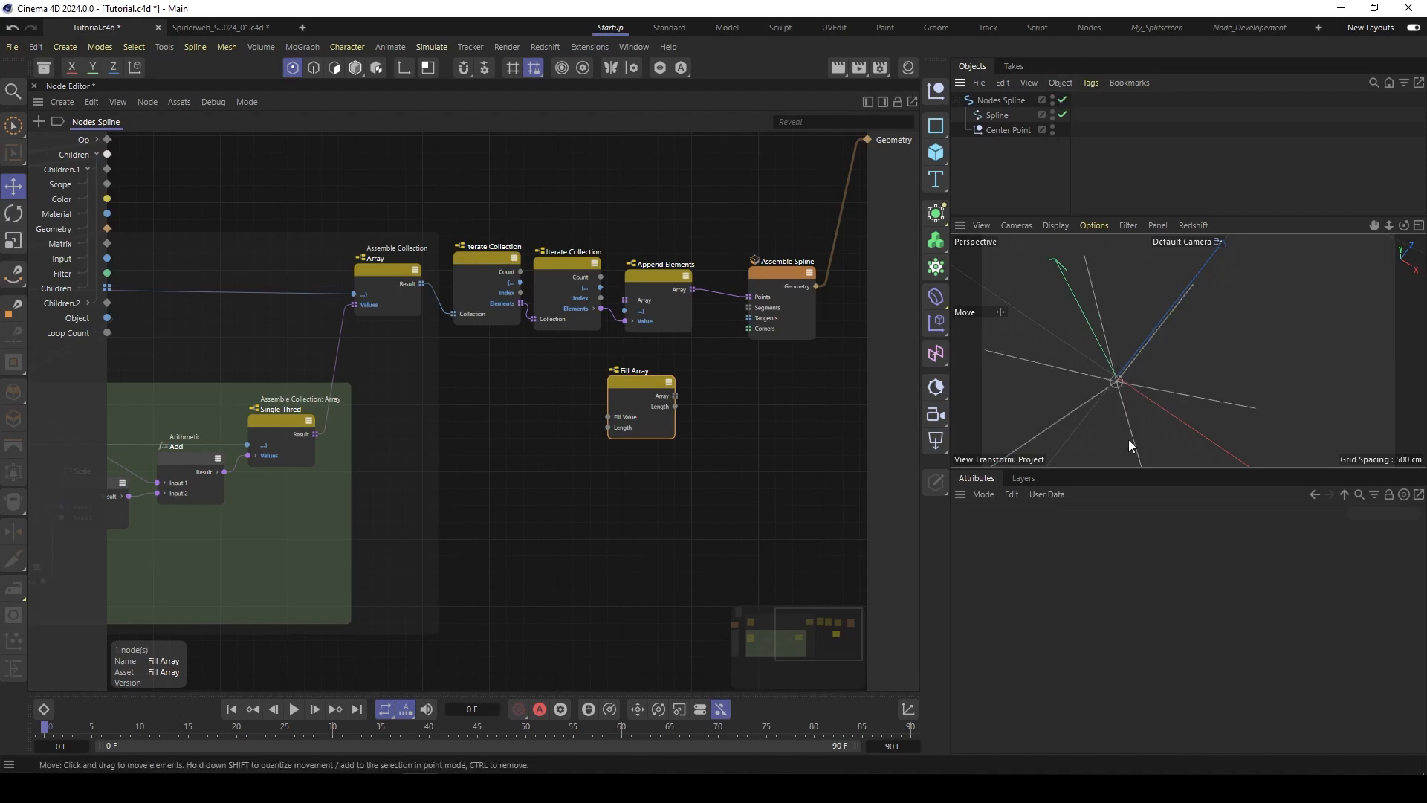
pyautogui.keyDown('alt'); pyautogui.moveTo(1075, 347); pyautogui.dragTo(1170, 312); pyautogui.keyUp('alt')
# Step: Connect the first Iterate Collection's Count to Fill Array's Length, Loop Count to Fill Value, and the resulting Array to Assemble Spline's Segments
pyautogui.moveTo(627, 414); pyautogui.dragTo(626, 403)
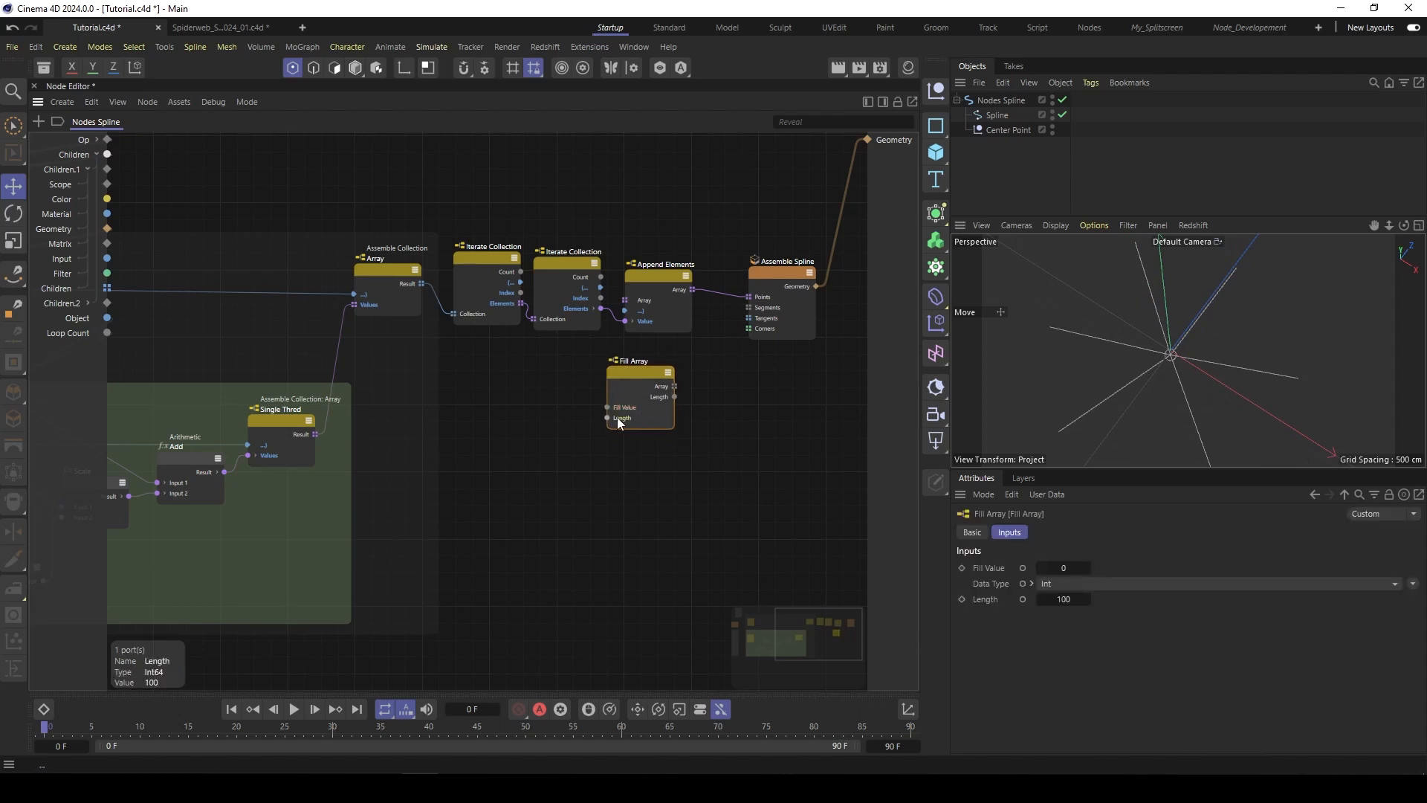
pyautogui.moveTo(624, 375); pyautogui.dragTo(644, 382)
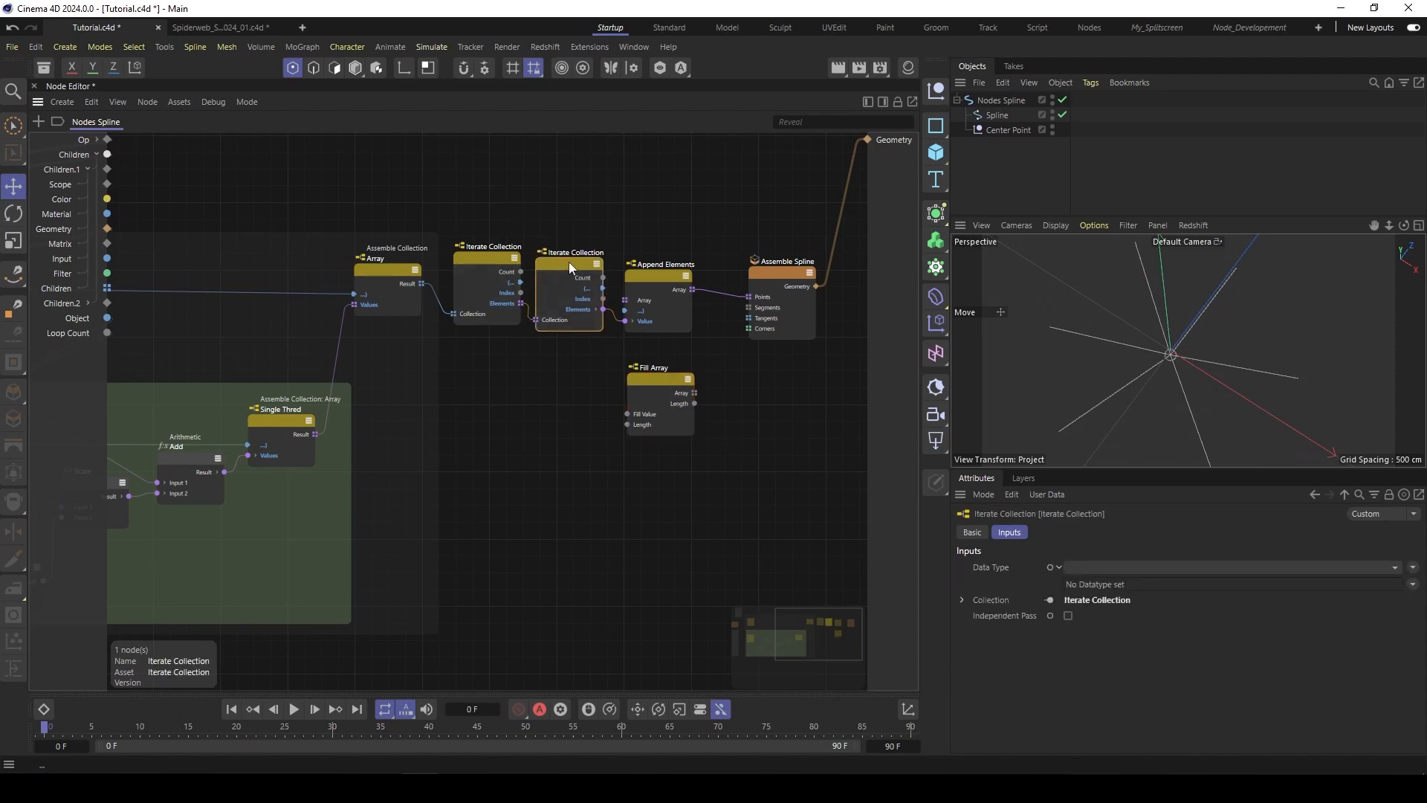
pyautogui.moveTo(484, 257); pyautogui.dragTo(466, 263)
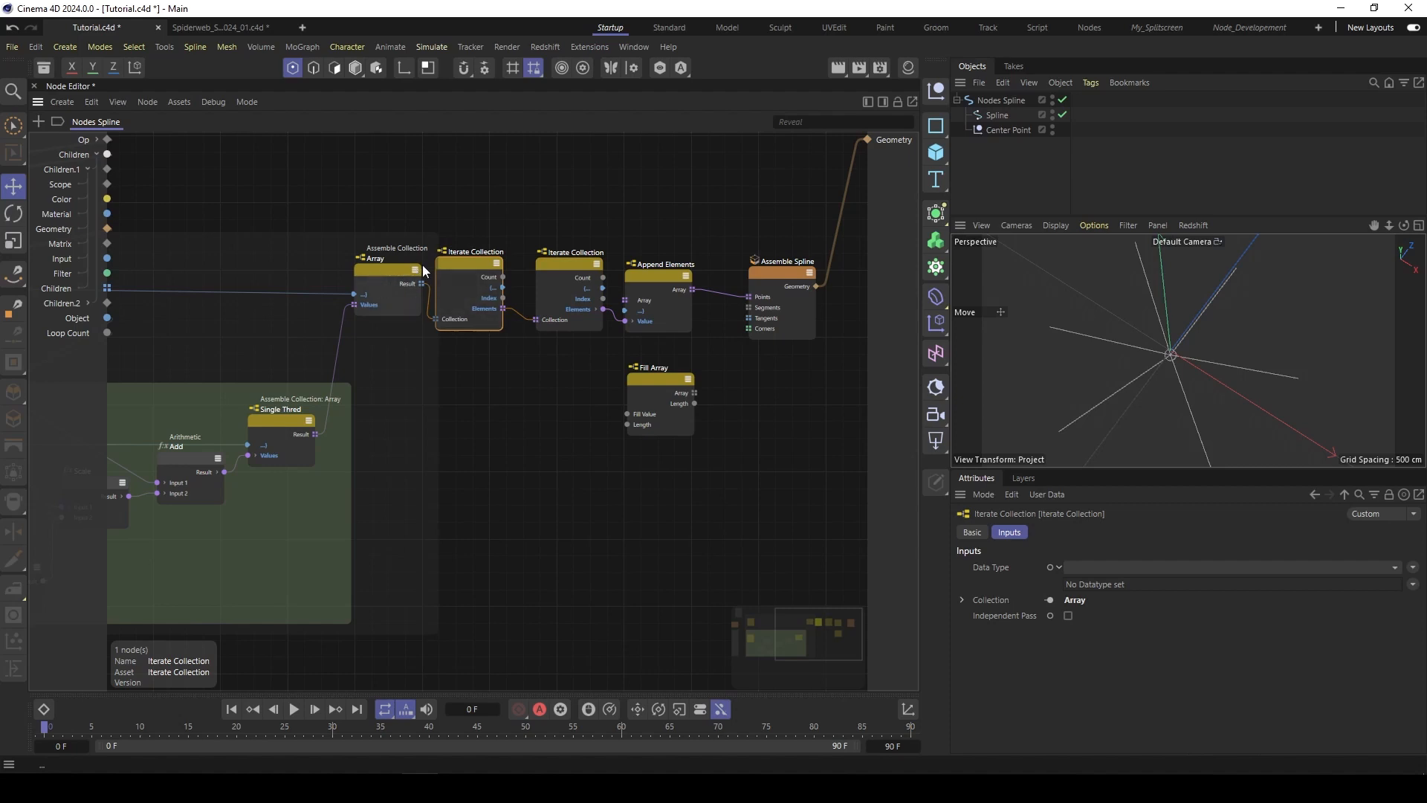
pyautogui.moveTo(503, 278); pyautogui.dragTo(632, 426)
pyautogui.click(653, 417)
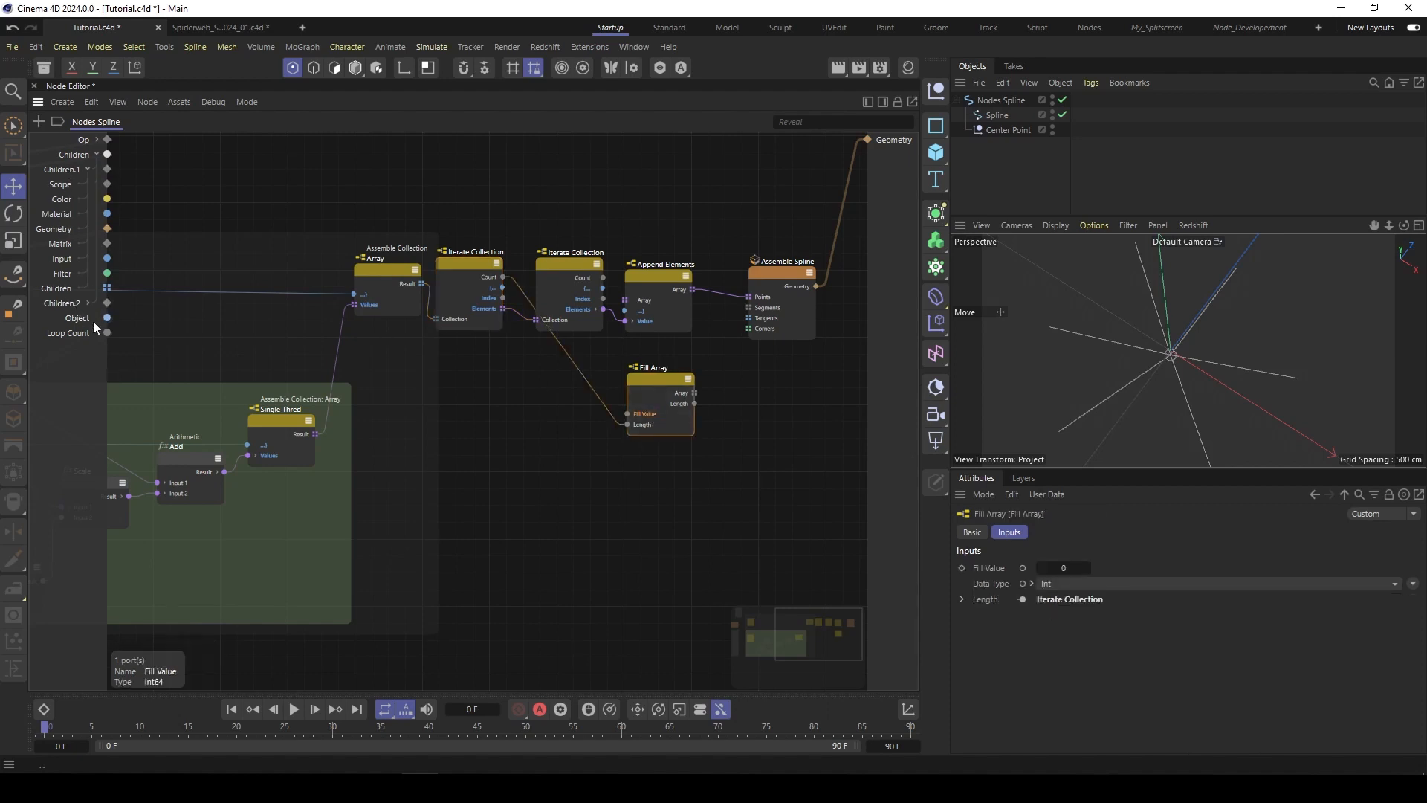
pyautogui.moveTo(107, 333); pyautogui.dragTo(752, 309)
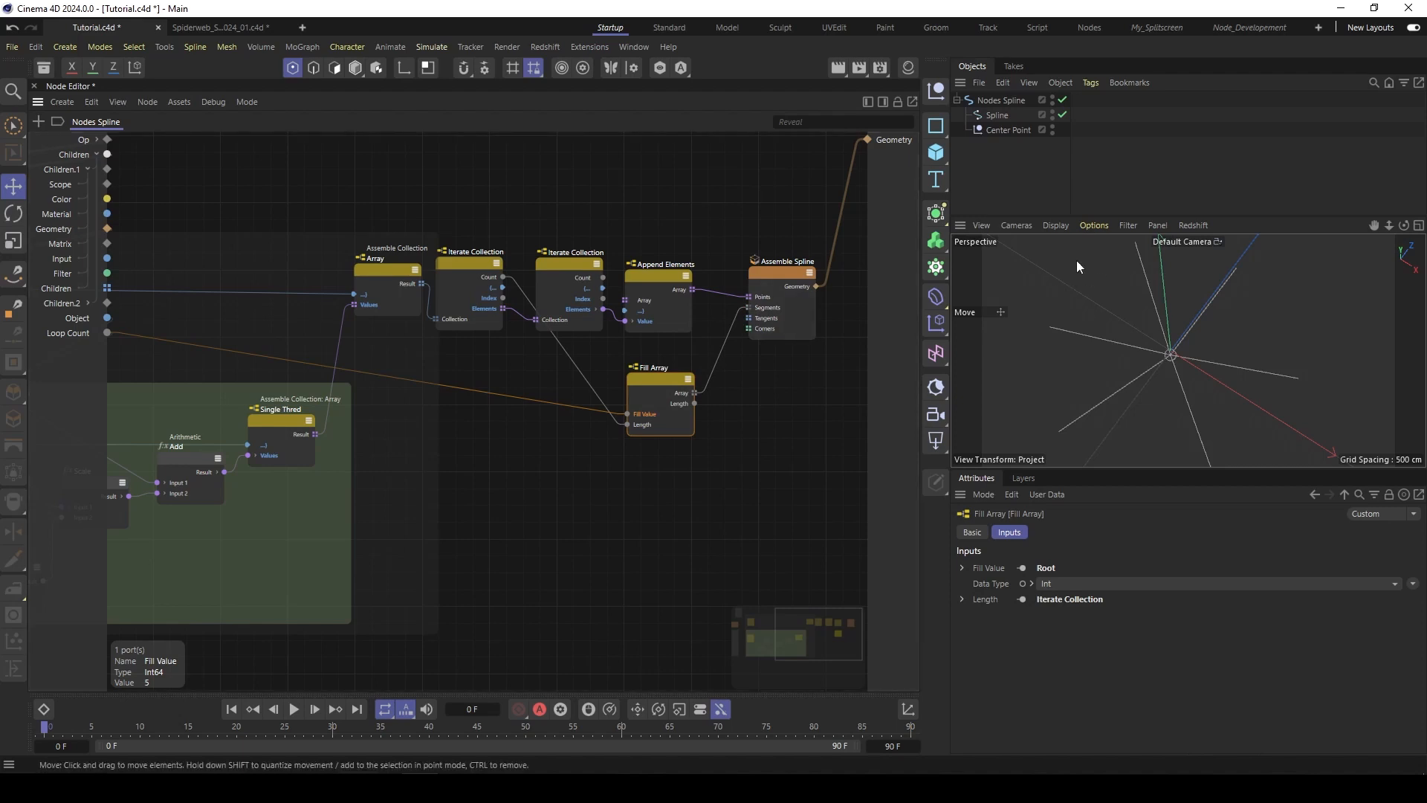
# Step: Create a static copy of Nodes Spline with Current State to Object, hide the generator and select the copy
pyautogui.rightClick(1002, 99)
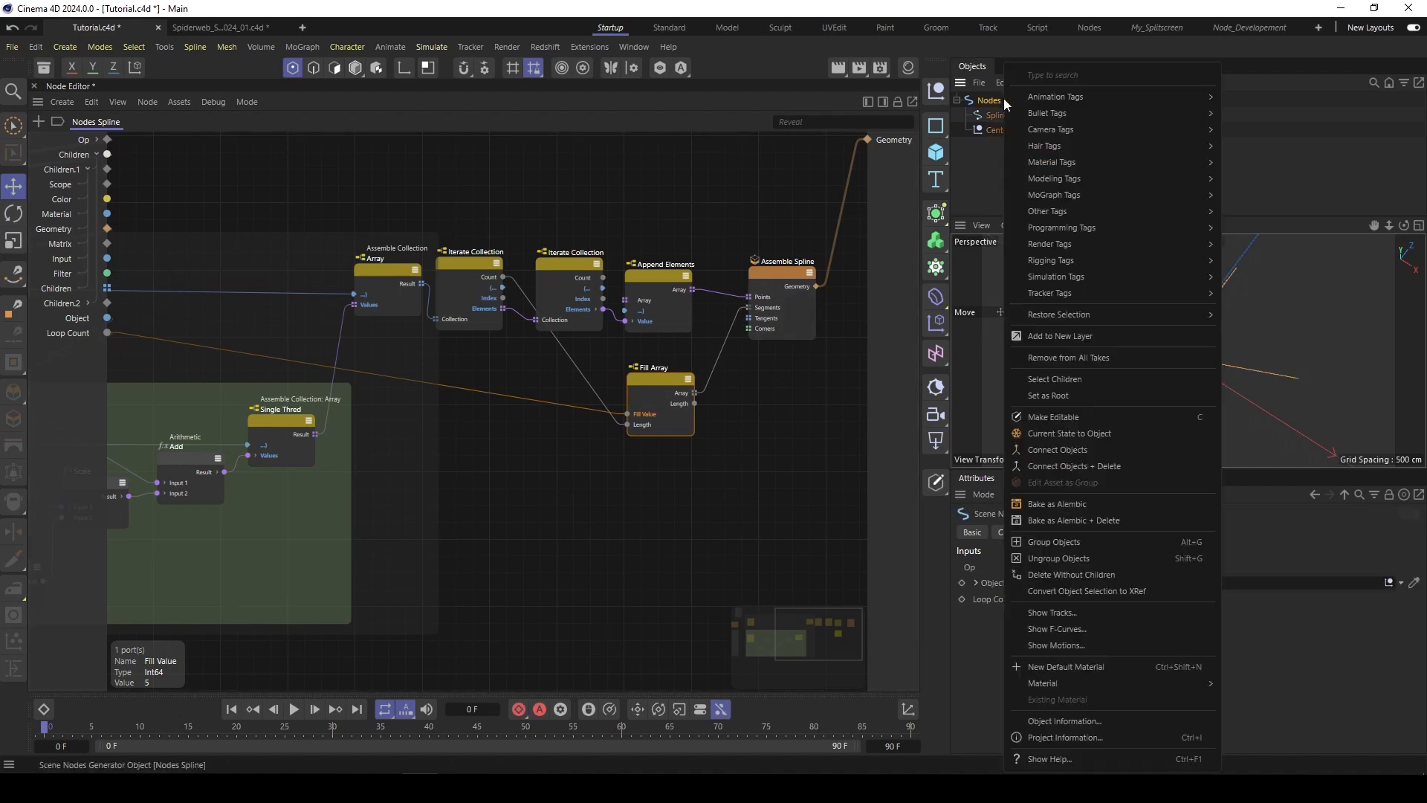
pyautogui.click(1074, 433)
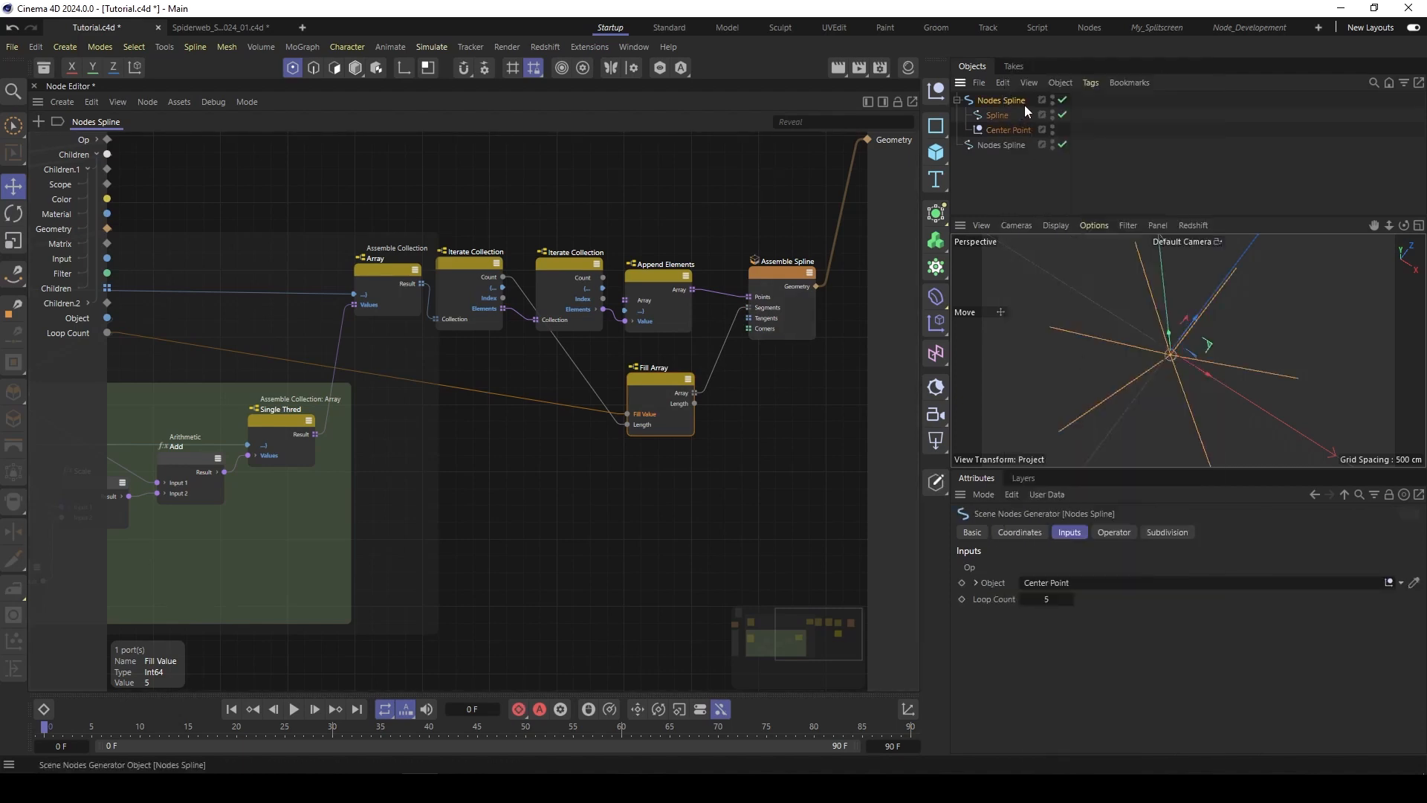
pyautogui.click(1001, 144)
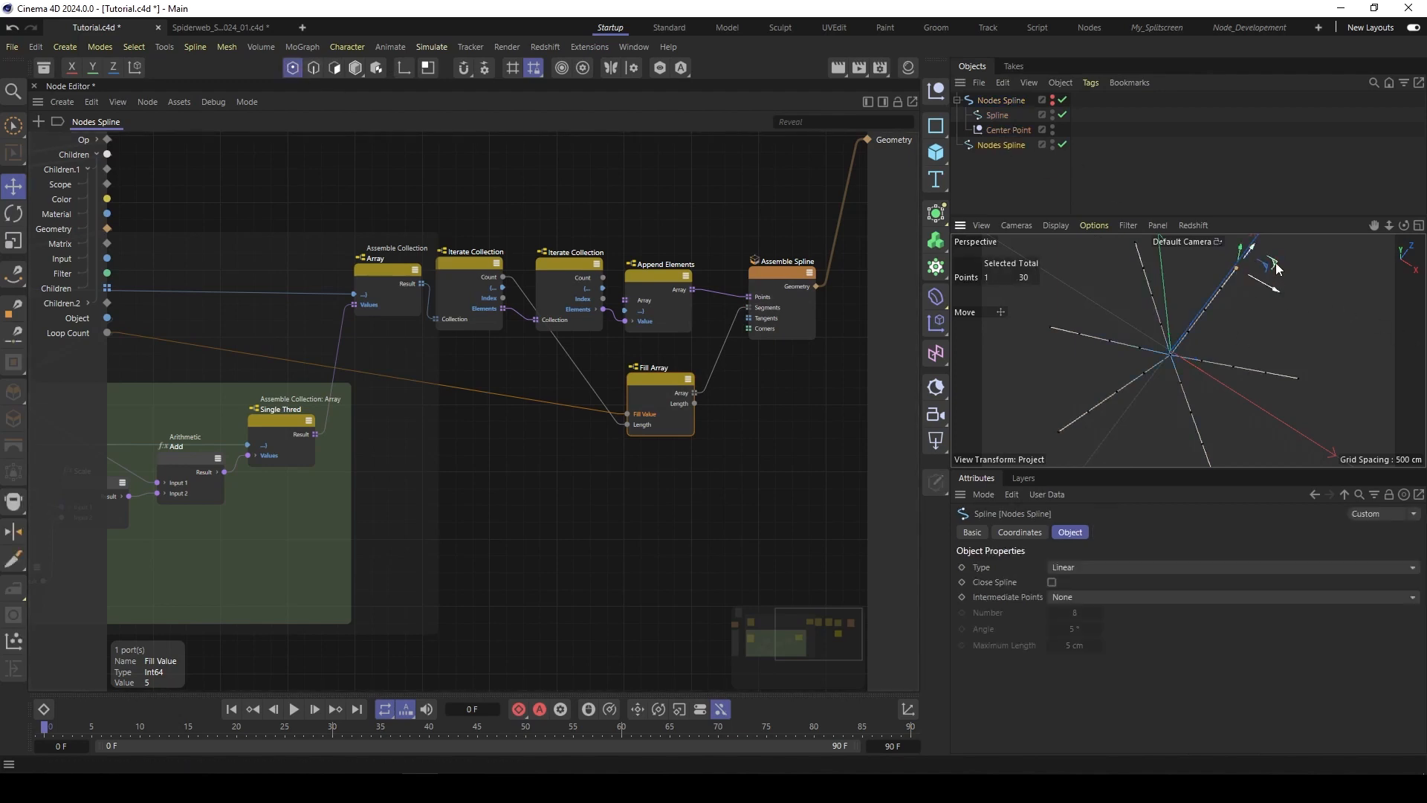
# Step: Select a point on one thread of the static spline and grow the selection to test the thread's segment boundaries
pyautogui.click(1222, 289)
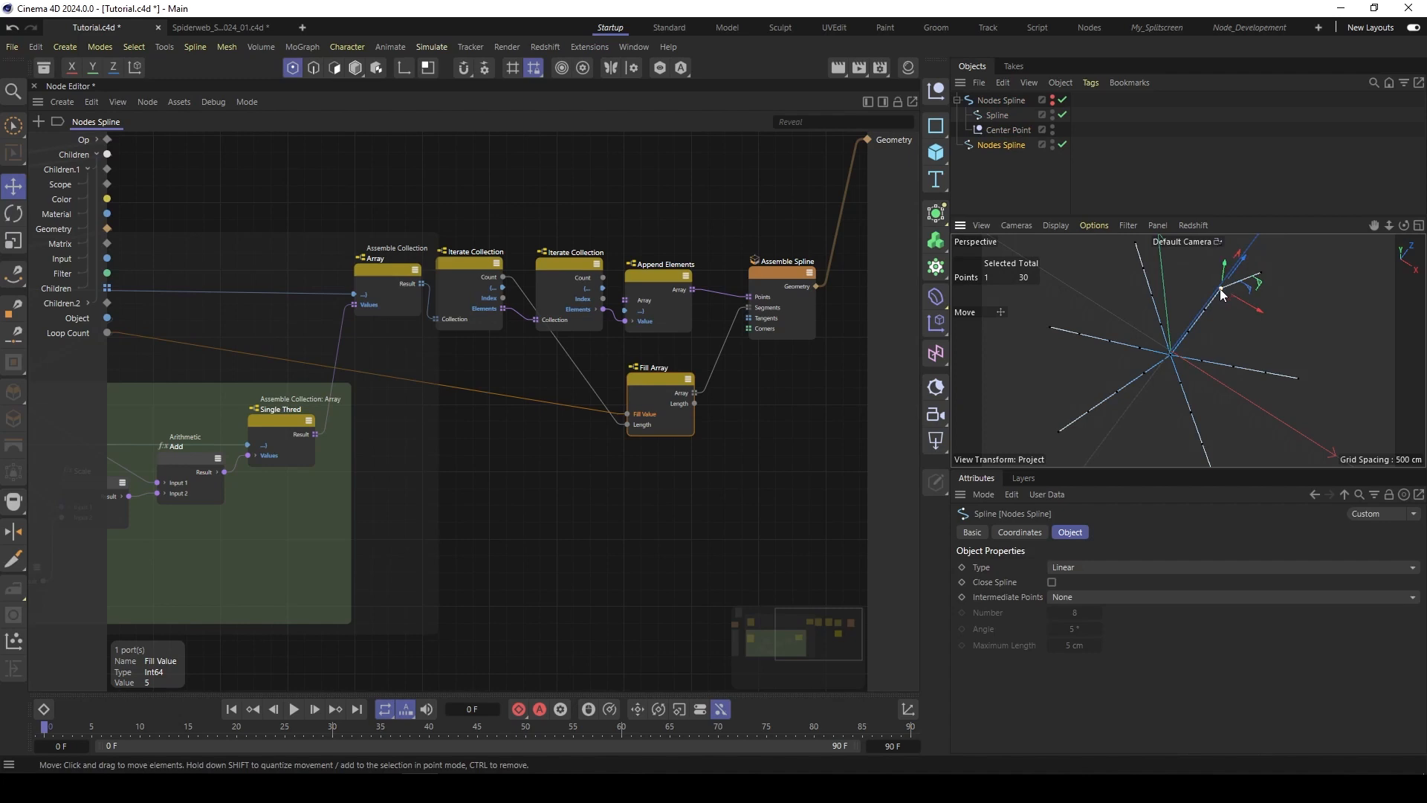
pyautogui.press('u')
pyautogui.press('y')
pyautogui.moveTo(1282, 282); pyautogui.dragTo(1231, 331)
pyautogui.press('u')
pyautogui.press('y')
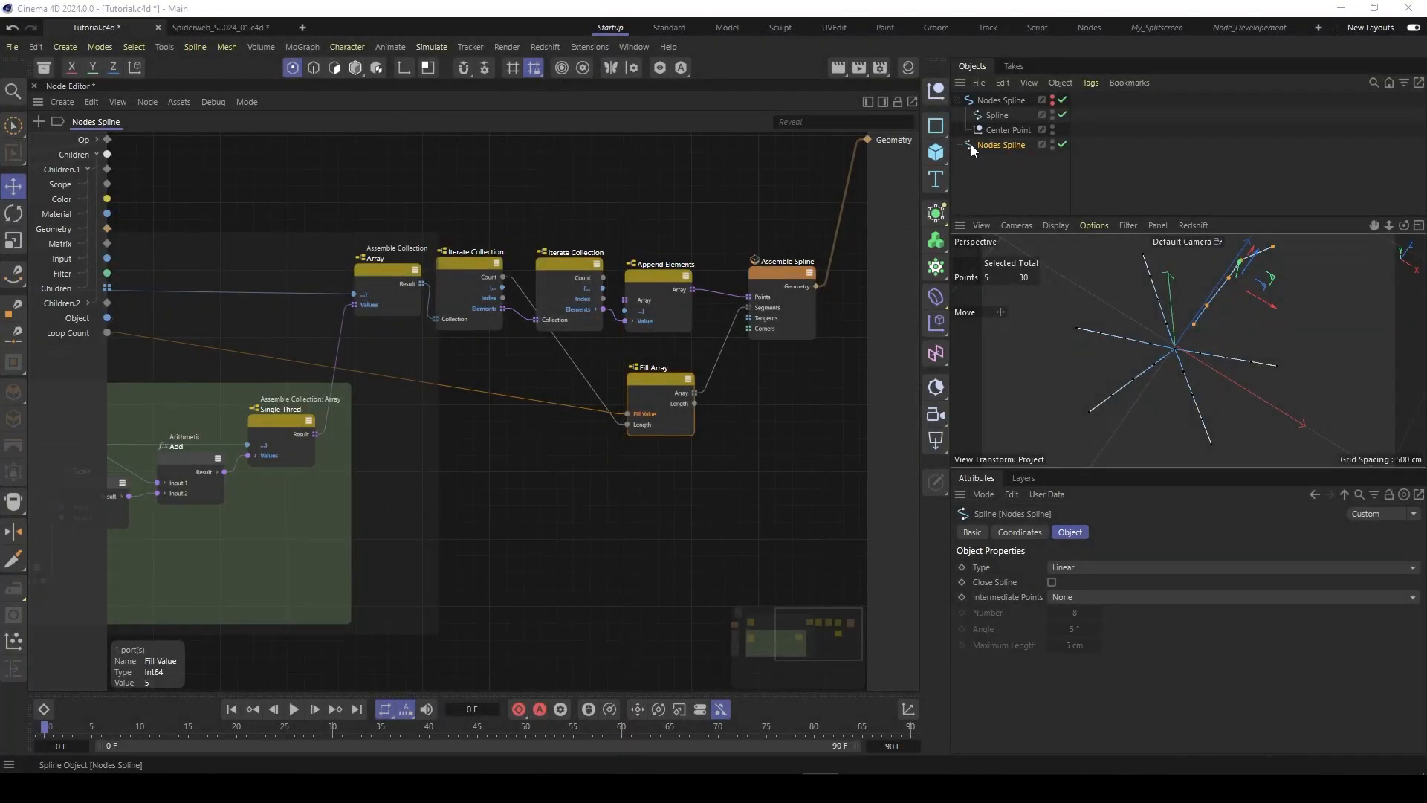
# Step: Delete the static test copy and make the Nodes Spline generator visible again
pyautogui.press('Delete')
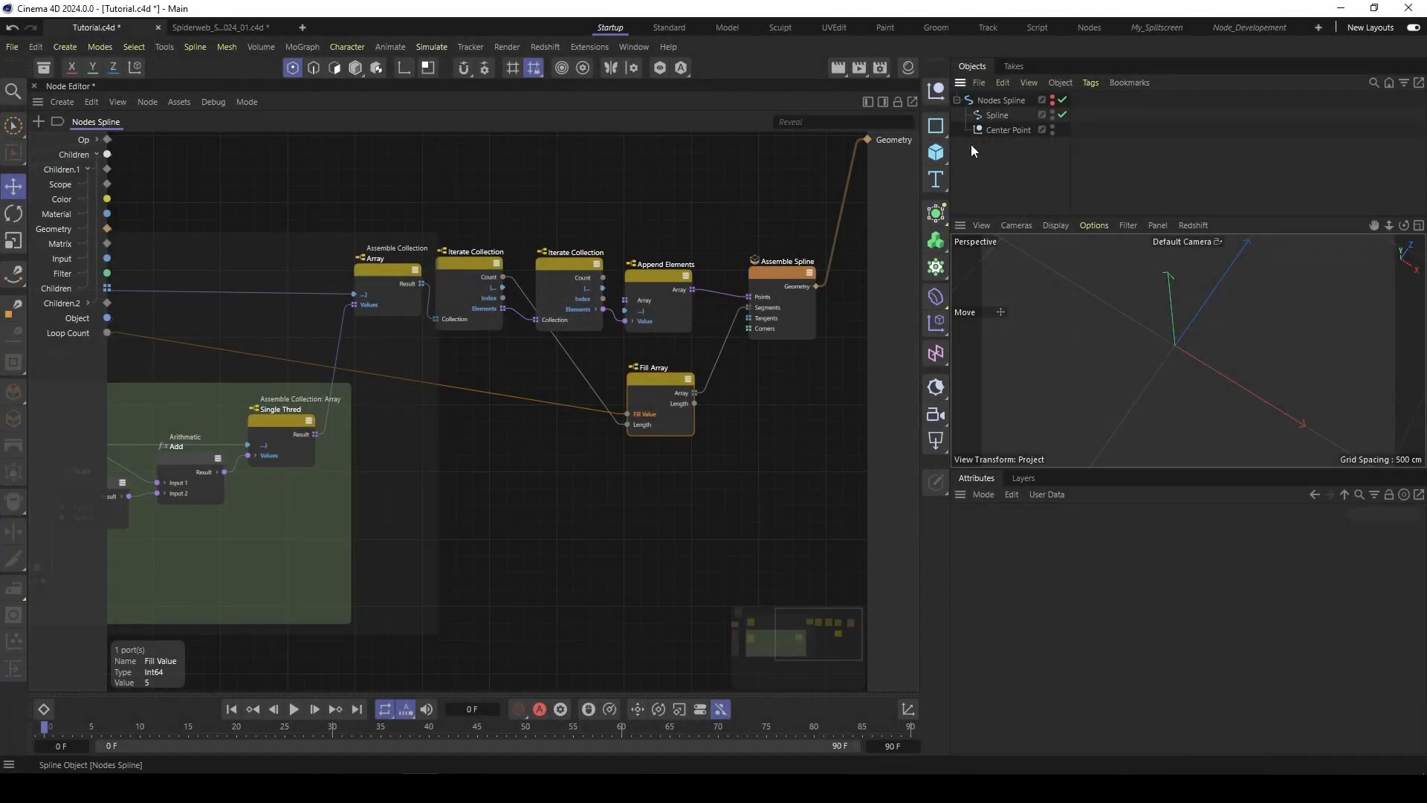
pyautogui.click(1054, 97)
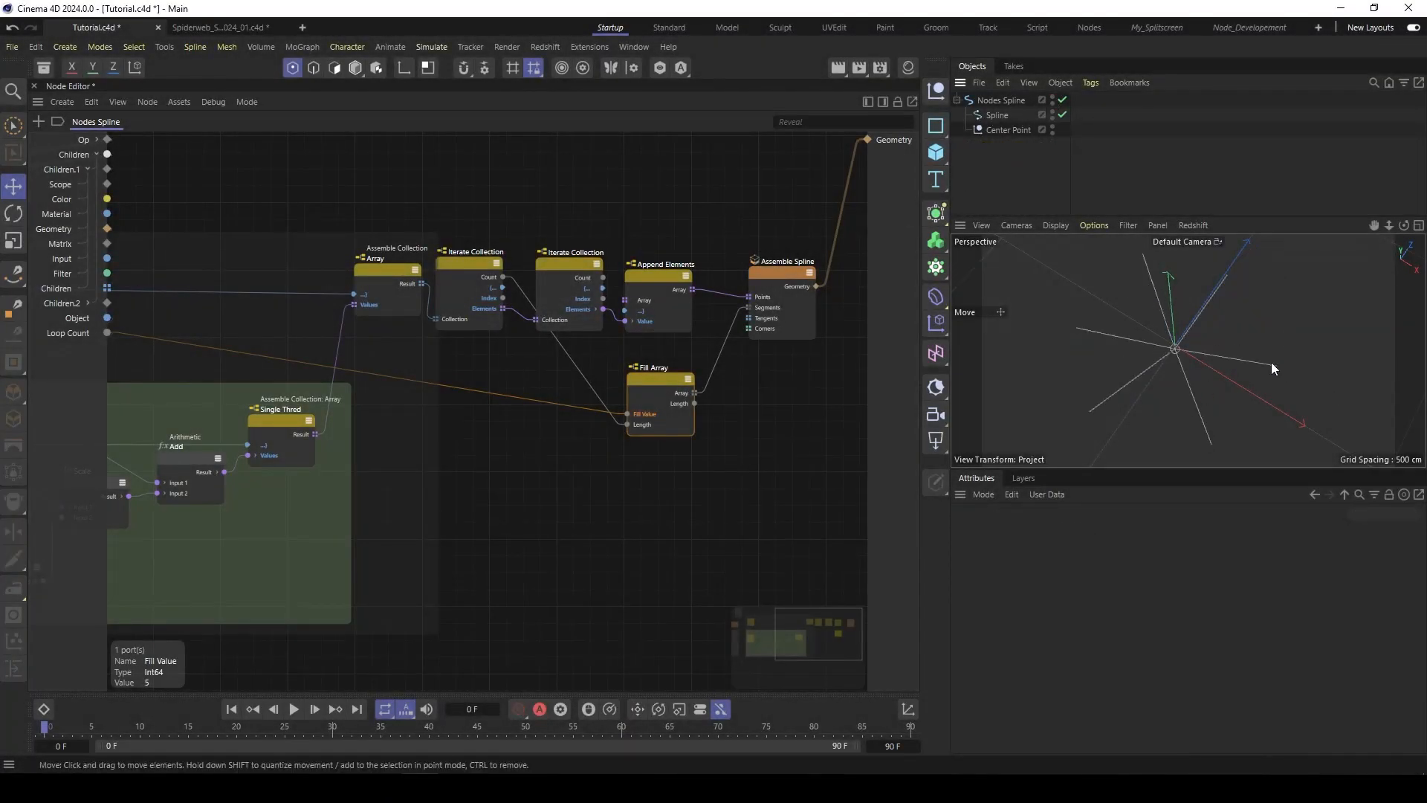
# Step: Switch to the Tutorial_Slides_01 PDF in Adobe Acrobat to review the Spiral Connections diagram, and return to Cinema 4D
pyautogui.hotkey('alt', 'Tab')
pyautogui.click(1148, 405)
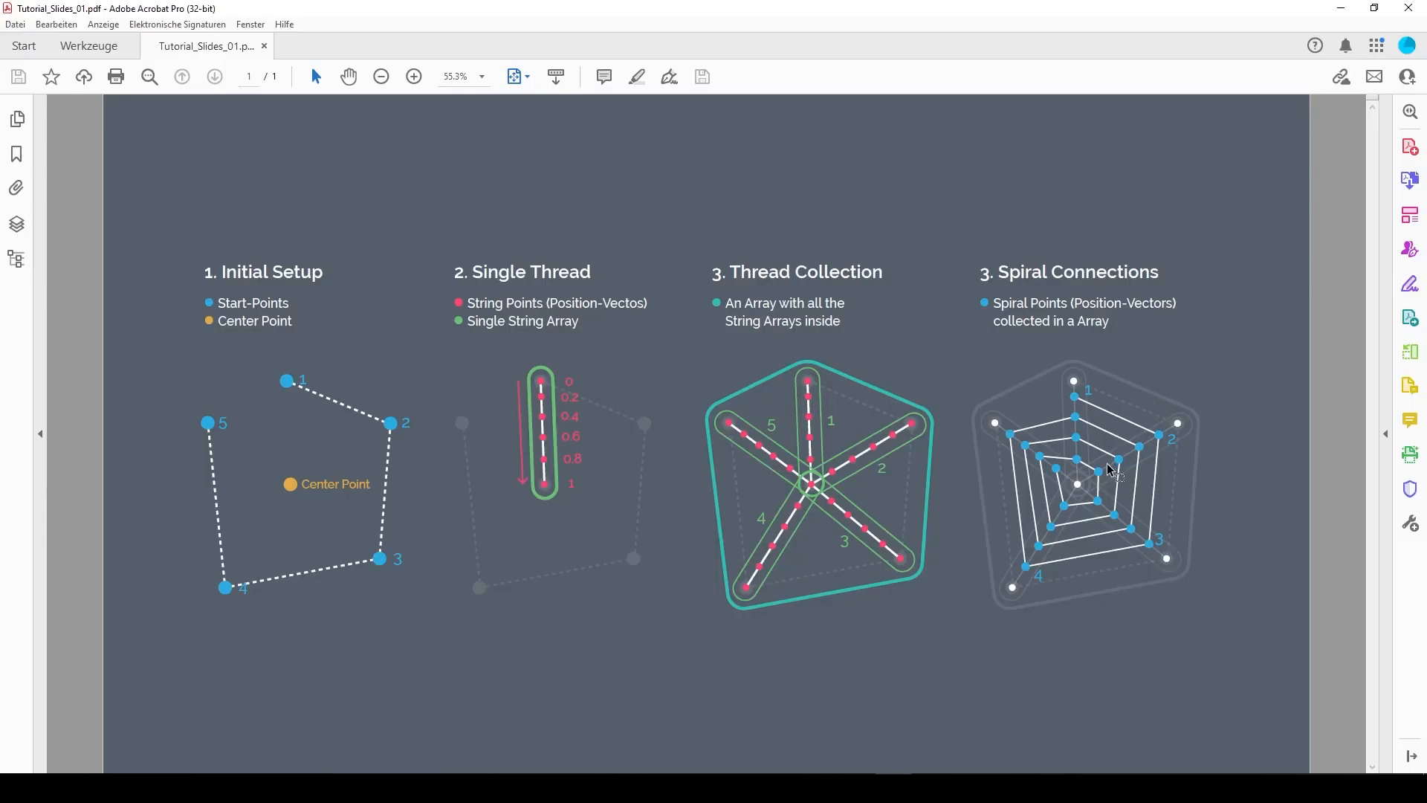
pyautogui.hotkey('alt', 'Tab')
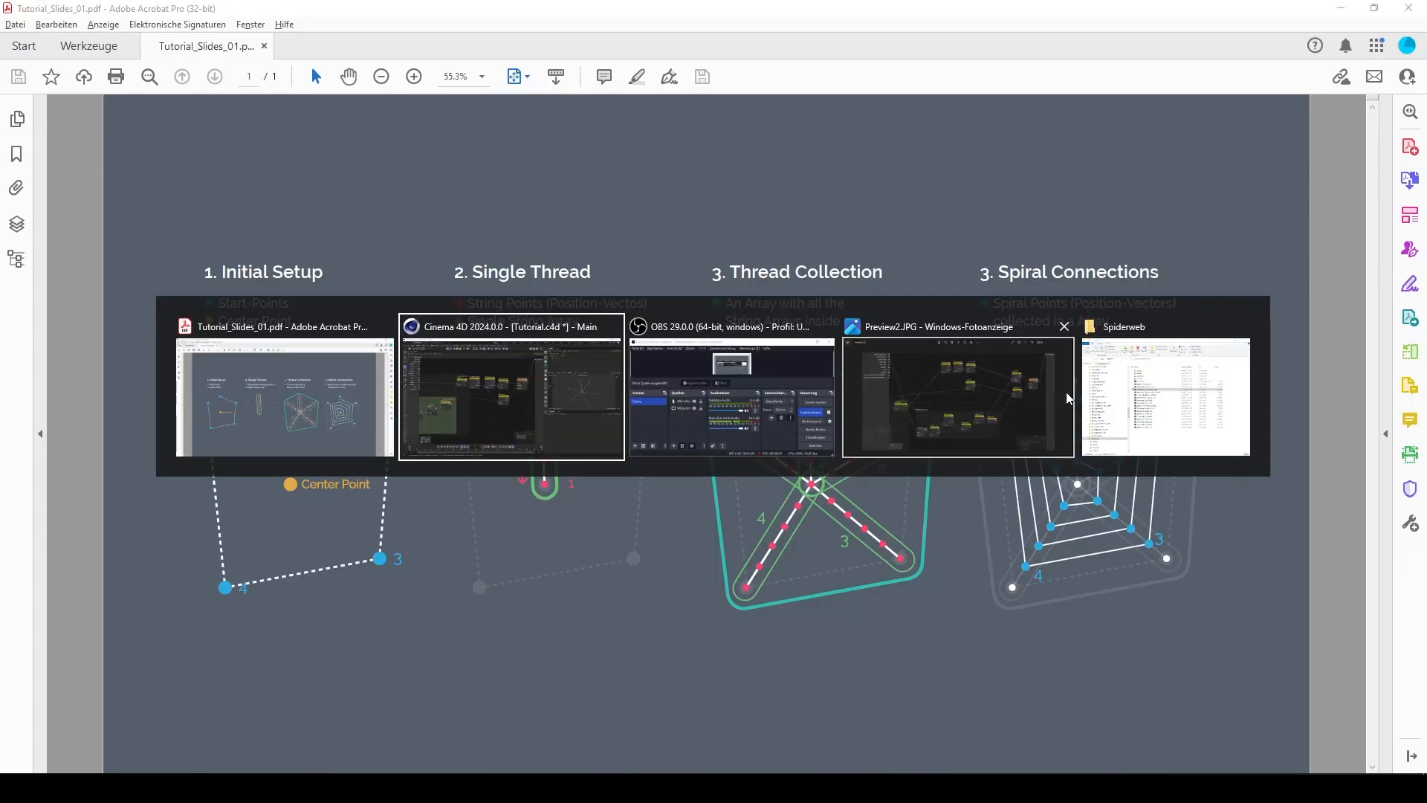
pyautogui.click(587, 407)
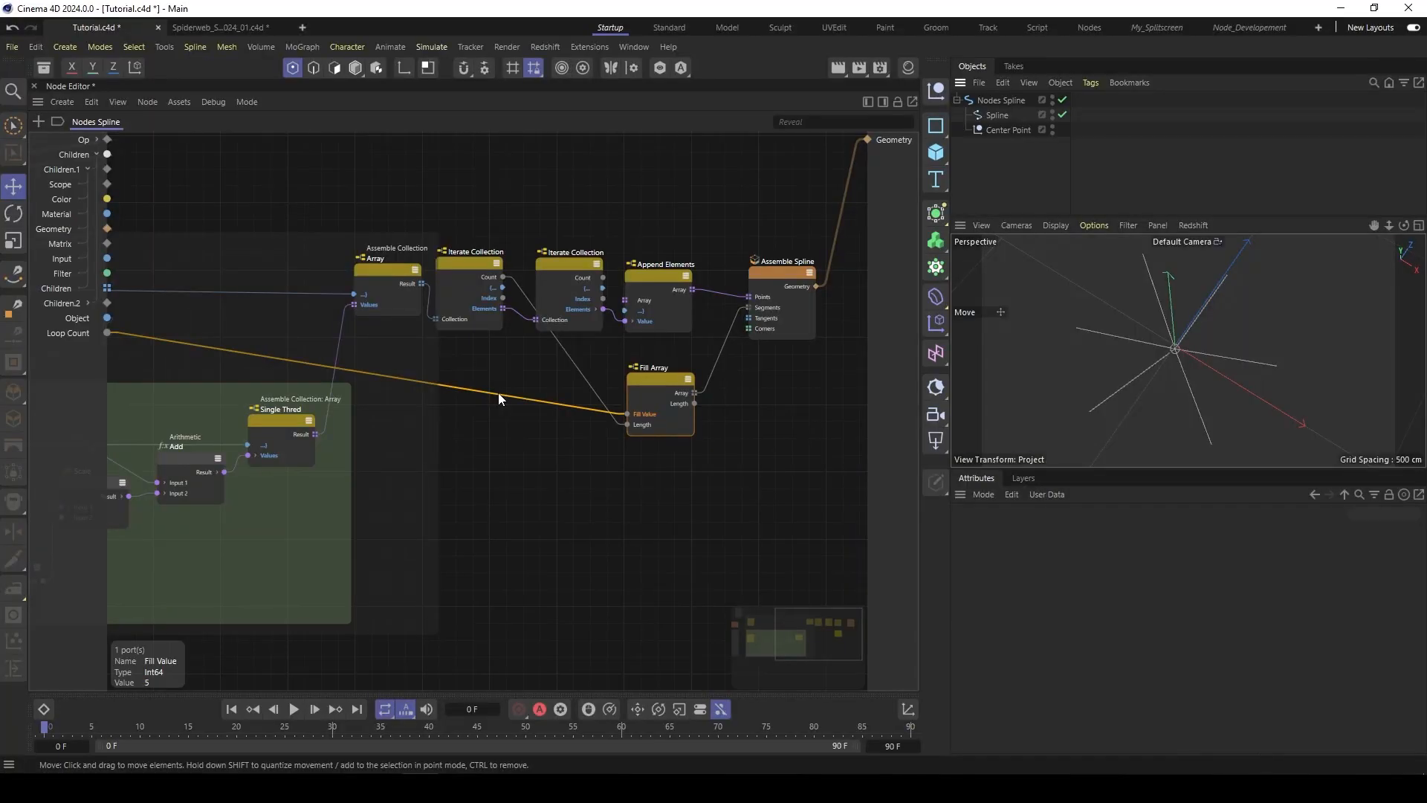
# Step: Add a Range node in the free area below the Iterate Collection nodes and widen the Node Editor
pyautogui.click(637, 187)
pyautogui.moveTo(612, 477); pyautogui.dragTo(555, 447, button='middle')
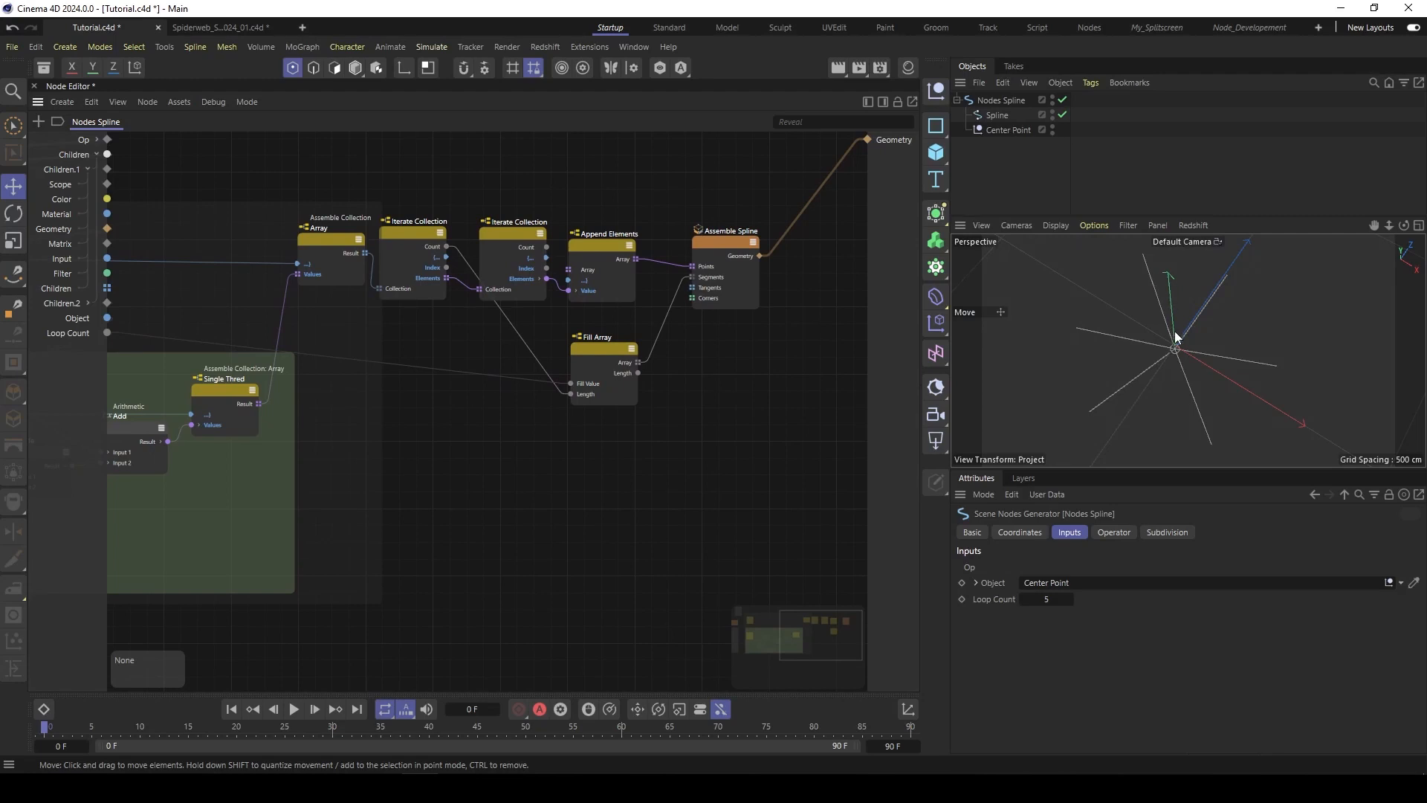
pyautogui.moveTo(535, 471); pyautogui.dragTo(480, 452, button='middle')
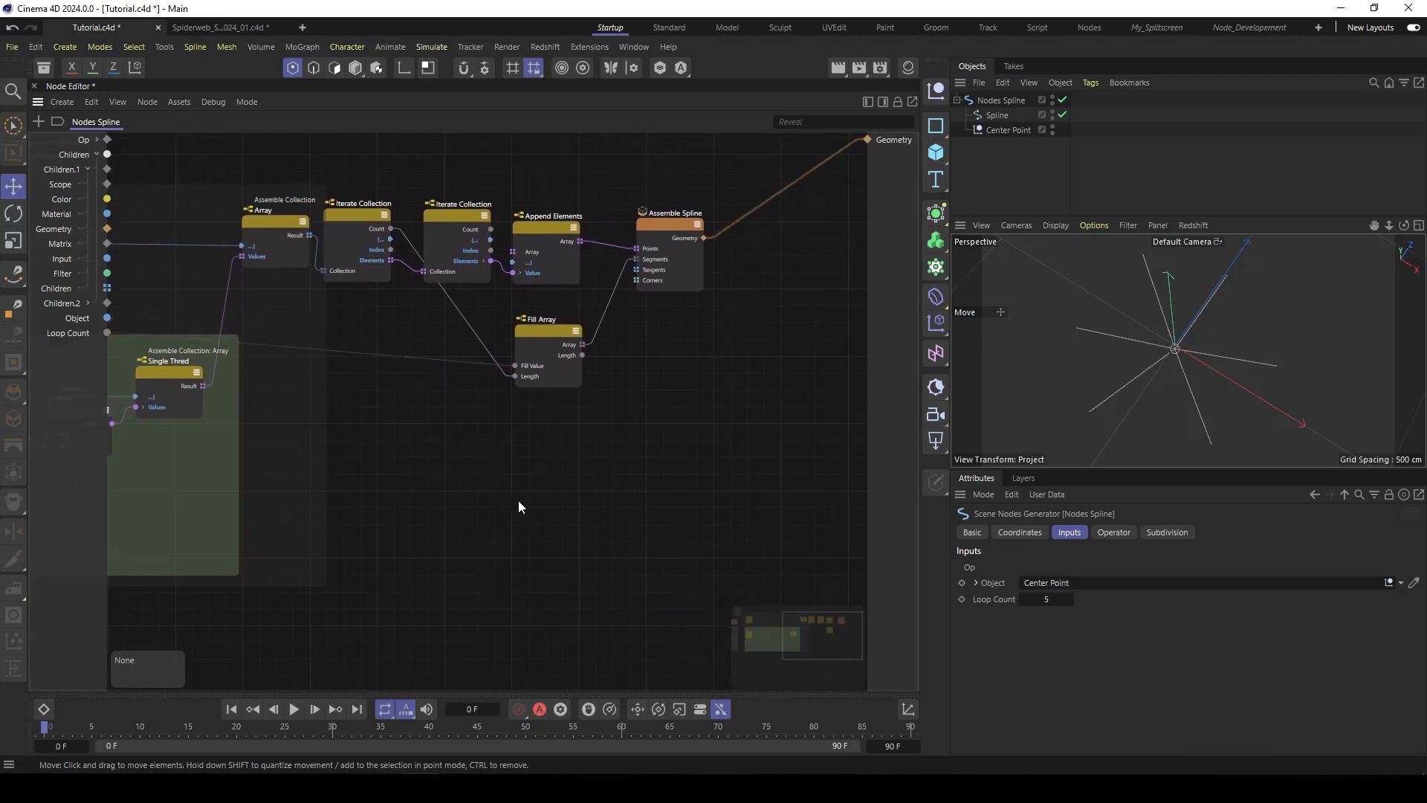
pyautogui.doubleClick(372, 465)
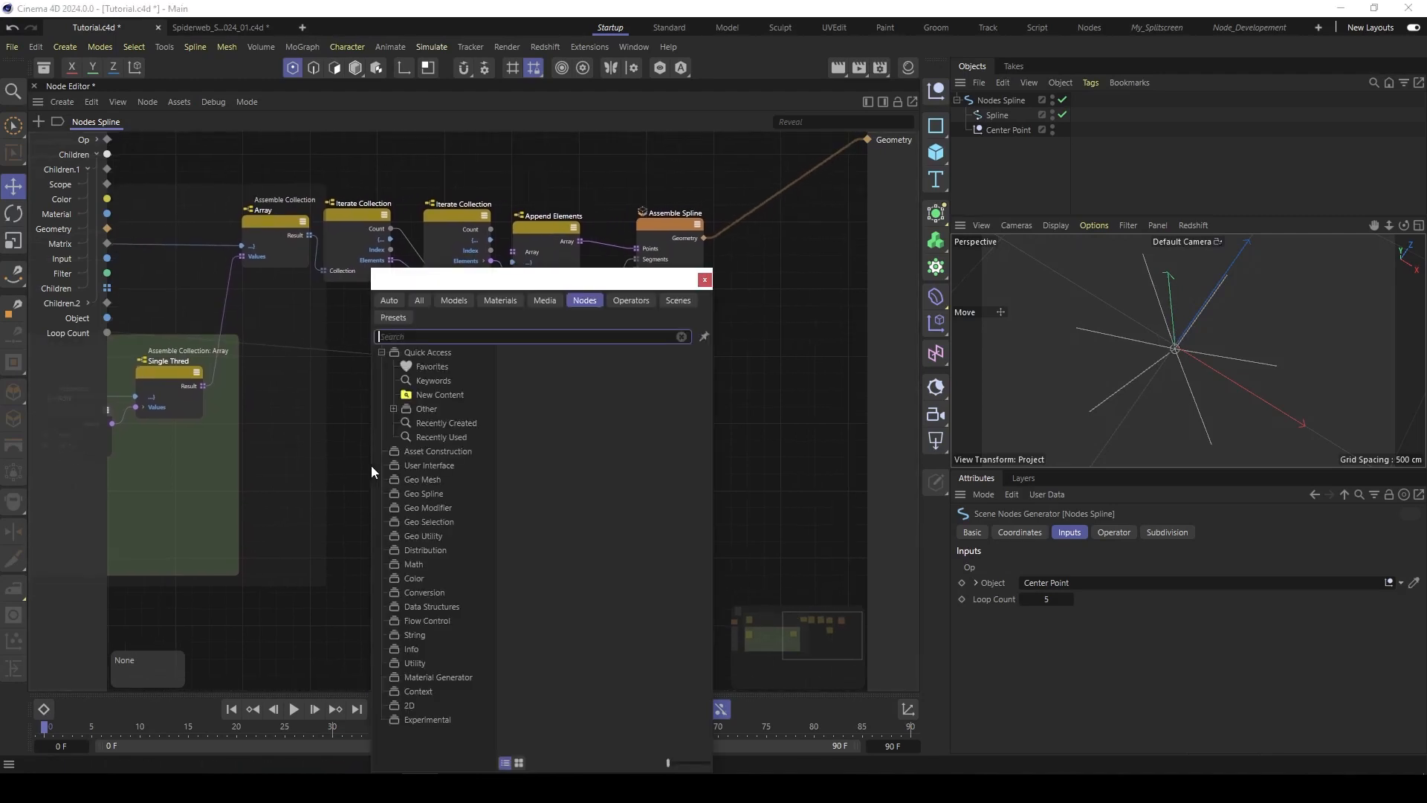
pyautogui.write('rang')
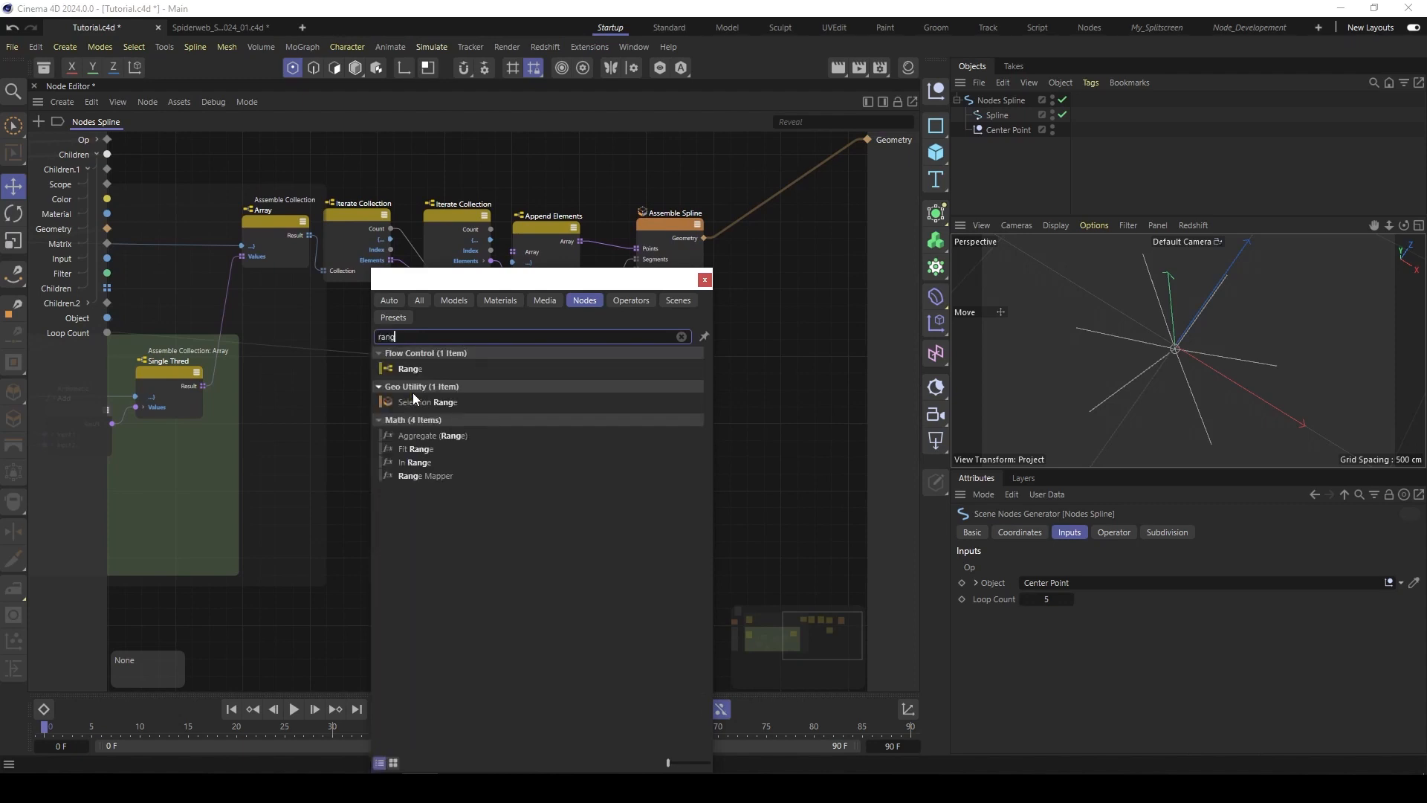
pyautogui.doubleClick(437, 367)
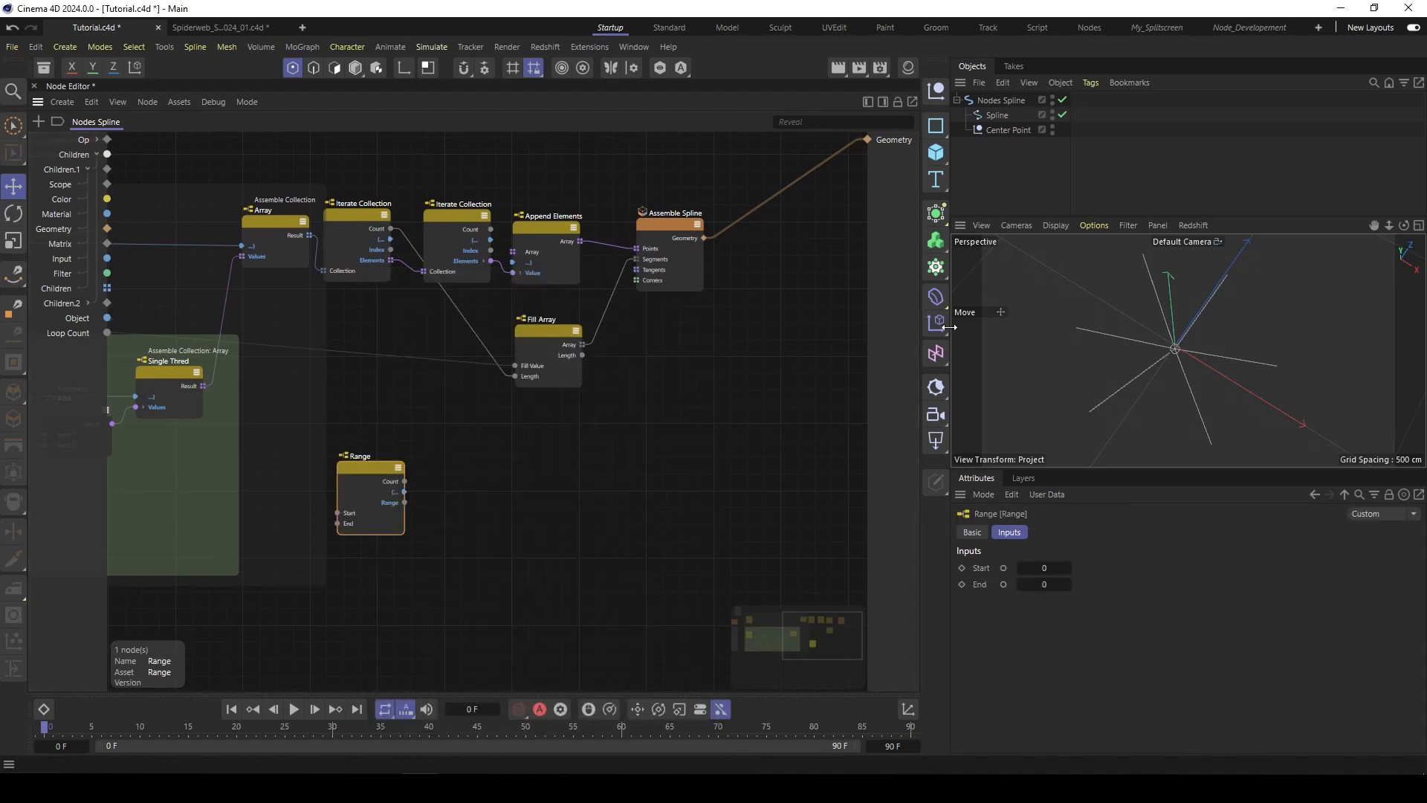
pyautogui.moveTo(952, 313); pyautogui.dragTo(1047, 315)
pyautogui.moveTo(372, 464); pyautogui.dragTo(378, 465)
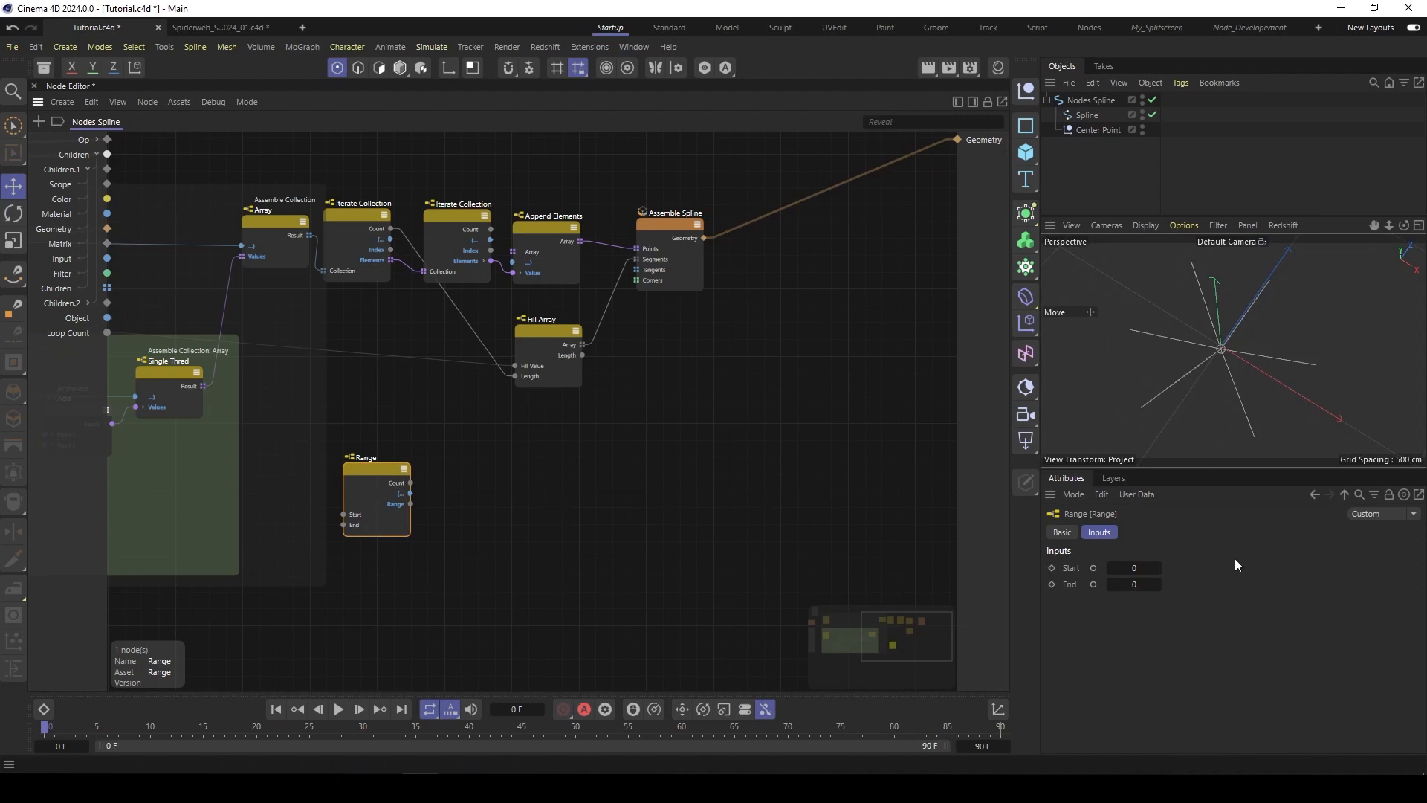
# Step: Set the Range node's Start to 1 and End to 3
pyautogui.click(1133, 584)
pyautogui.write('5')
pyautogui.click(1134, 567)
pyautogui.write('1')
pyautogui.press('Tab')
pyautogui.write('3')
pyautogui.click(434, 467)
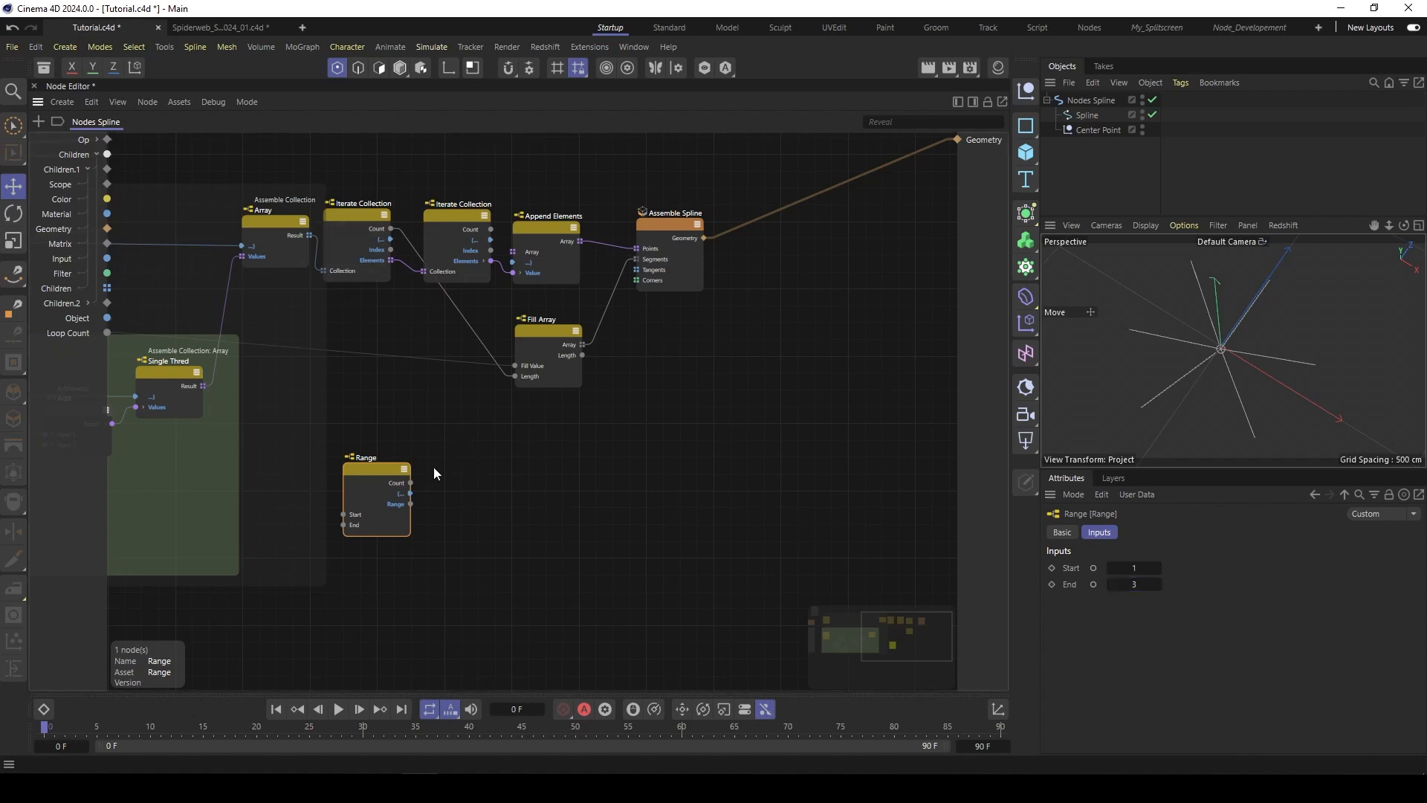
# Step: Move the Range node slightly lower and check the inputs of the Array and Range nodes
pyautogui.moveTo(465, 462); pyautogui.dragTo(639, 461, button='middle')
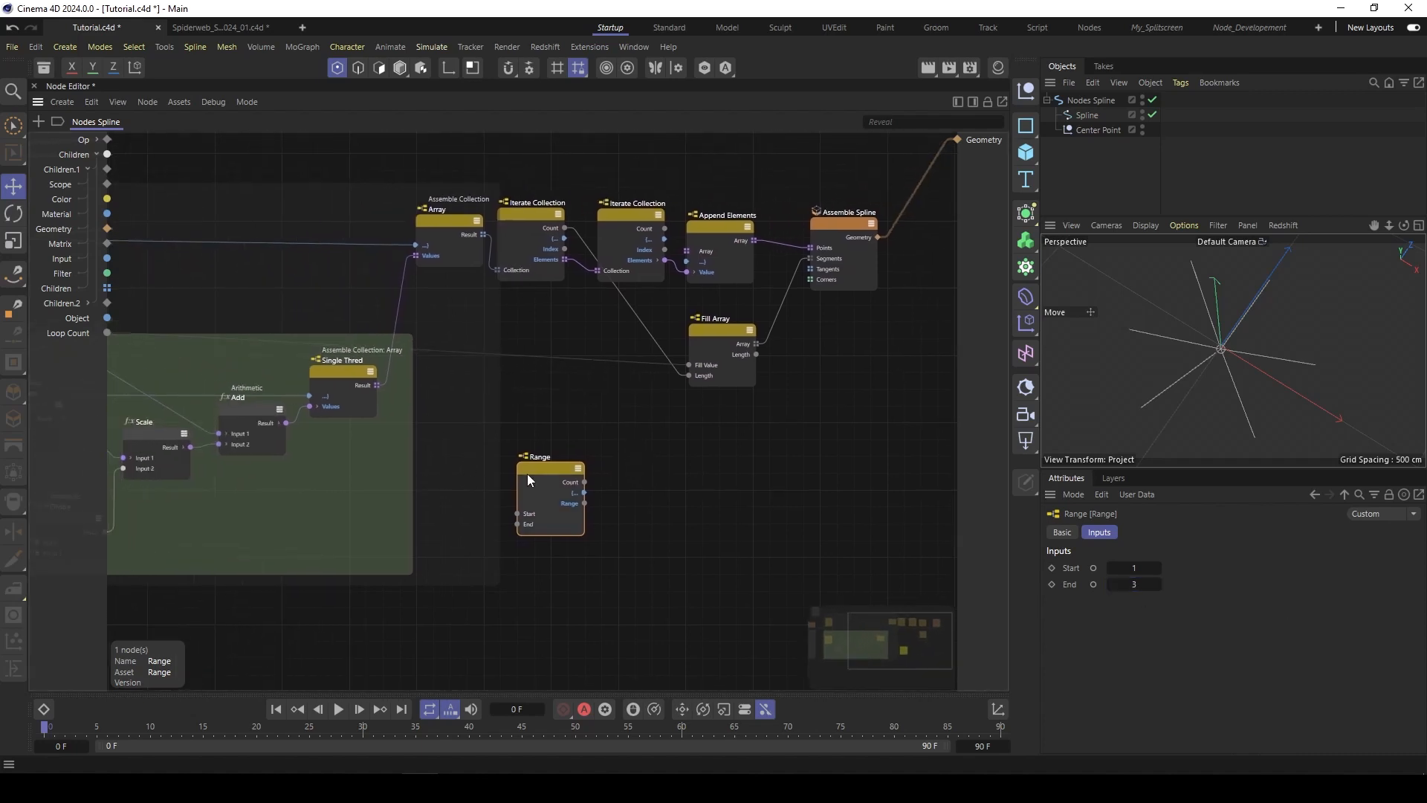
pyautogui.moveTo(527, 475); pyautogui.dragTo(545, 488)
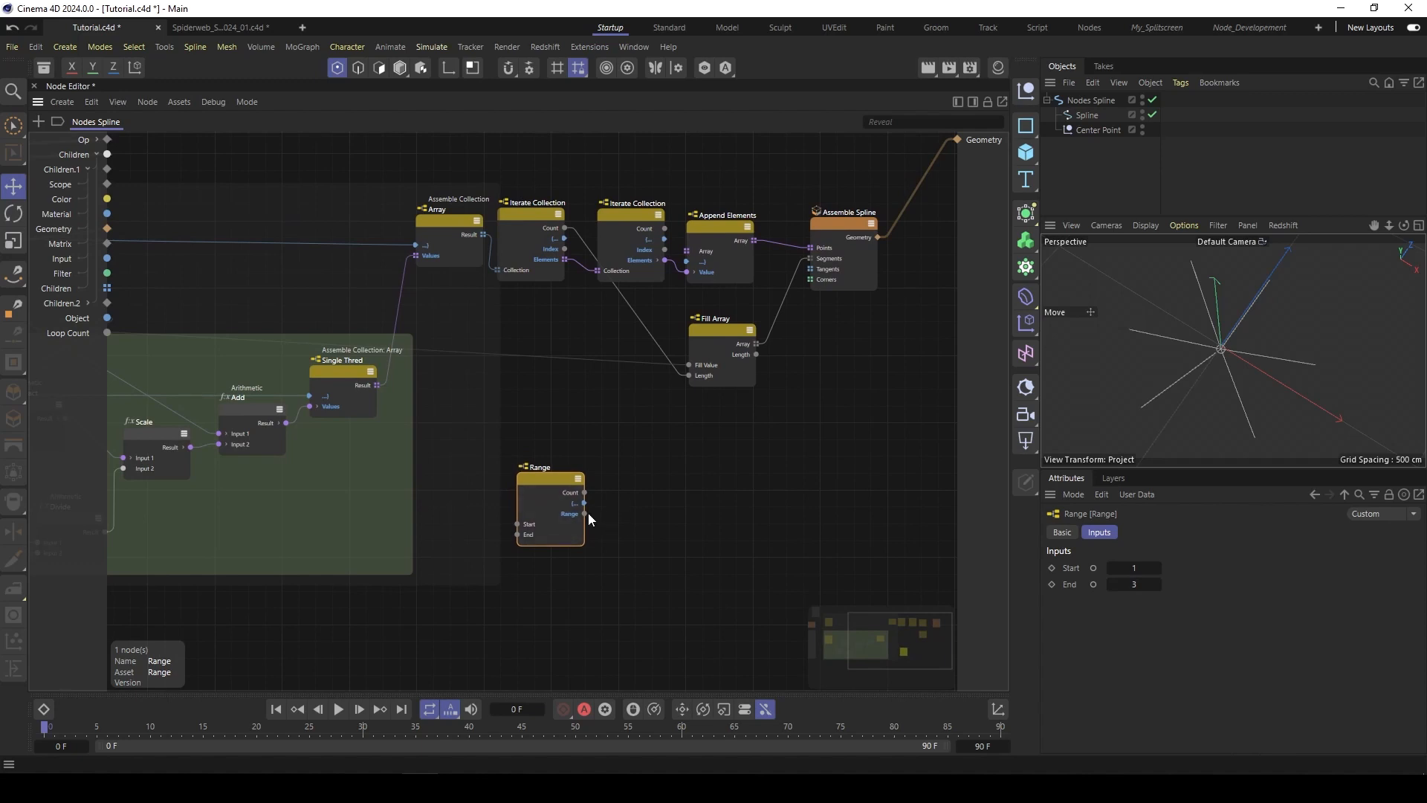
pyautogui.click(448, 224)
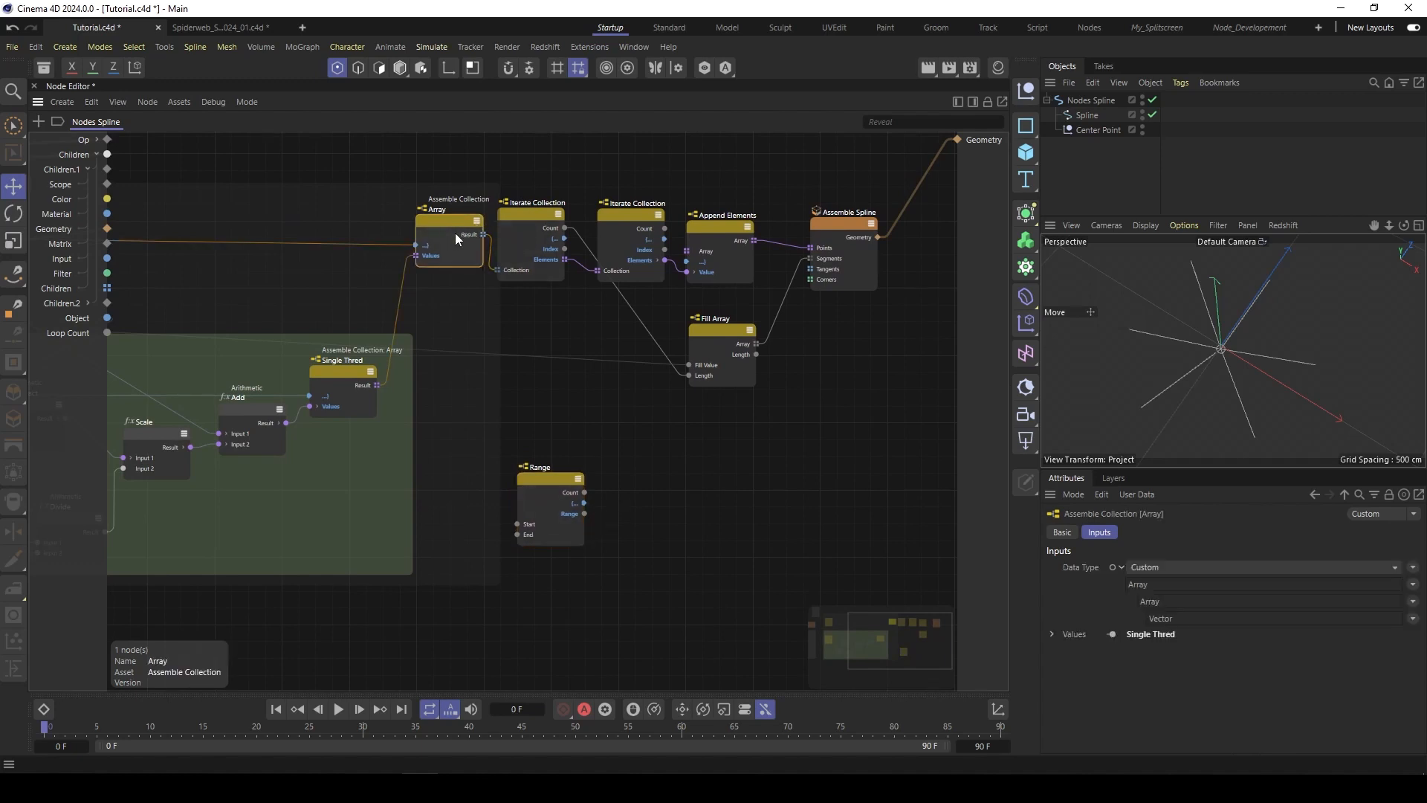
pyautogui.click(541, 480)
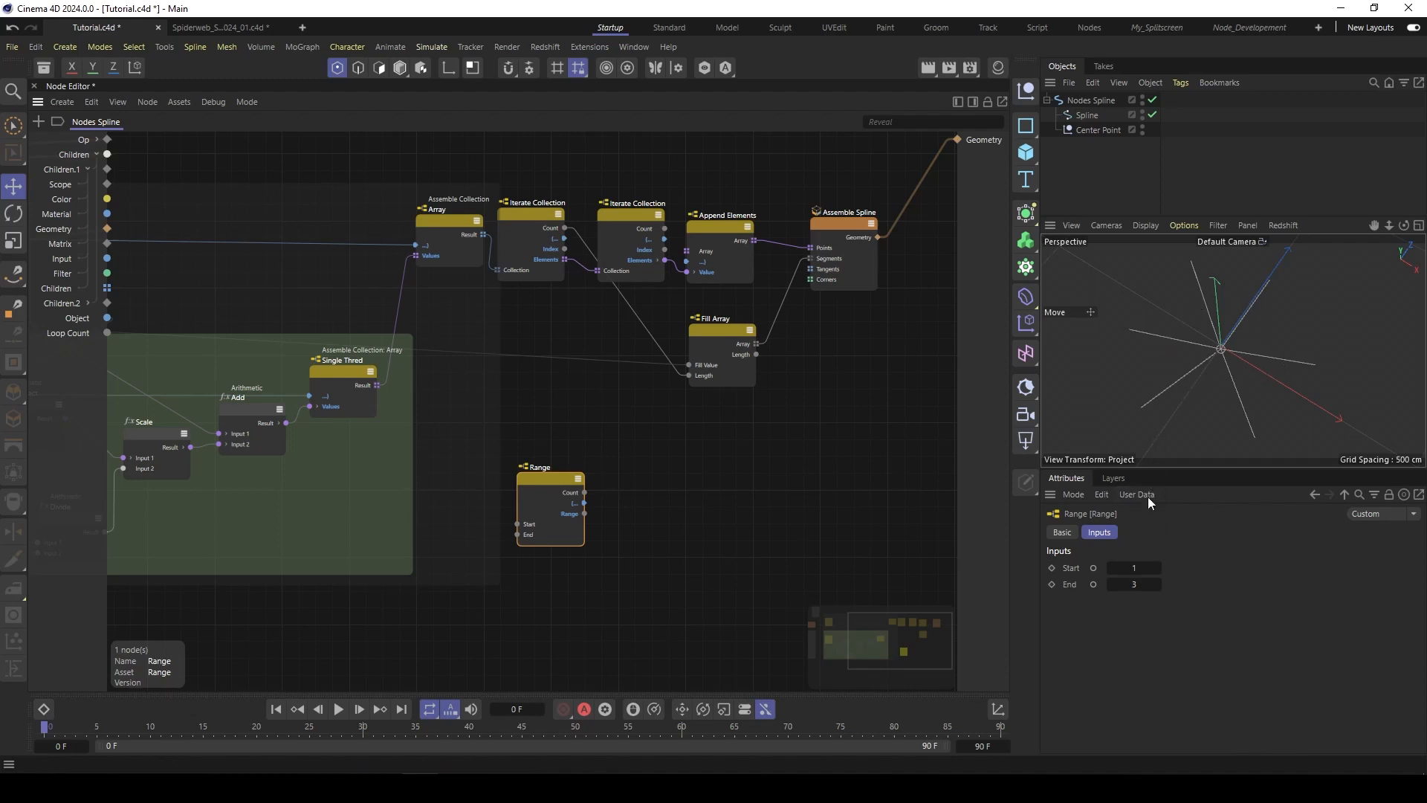
# Step: Duplicate the first Iterate Collection node beside the Range node and connect the Array node's Result to the copy's Collection
pyautogui.click(523, 216)
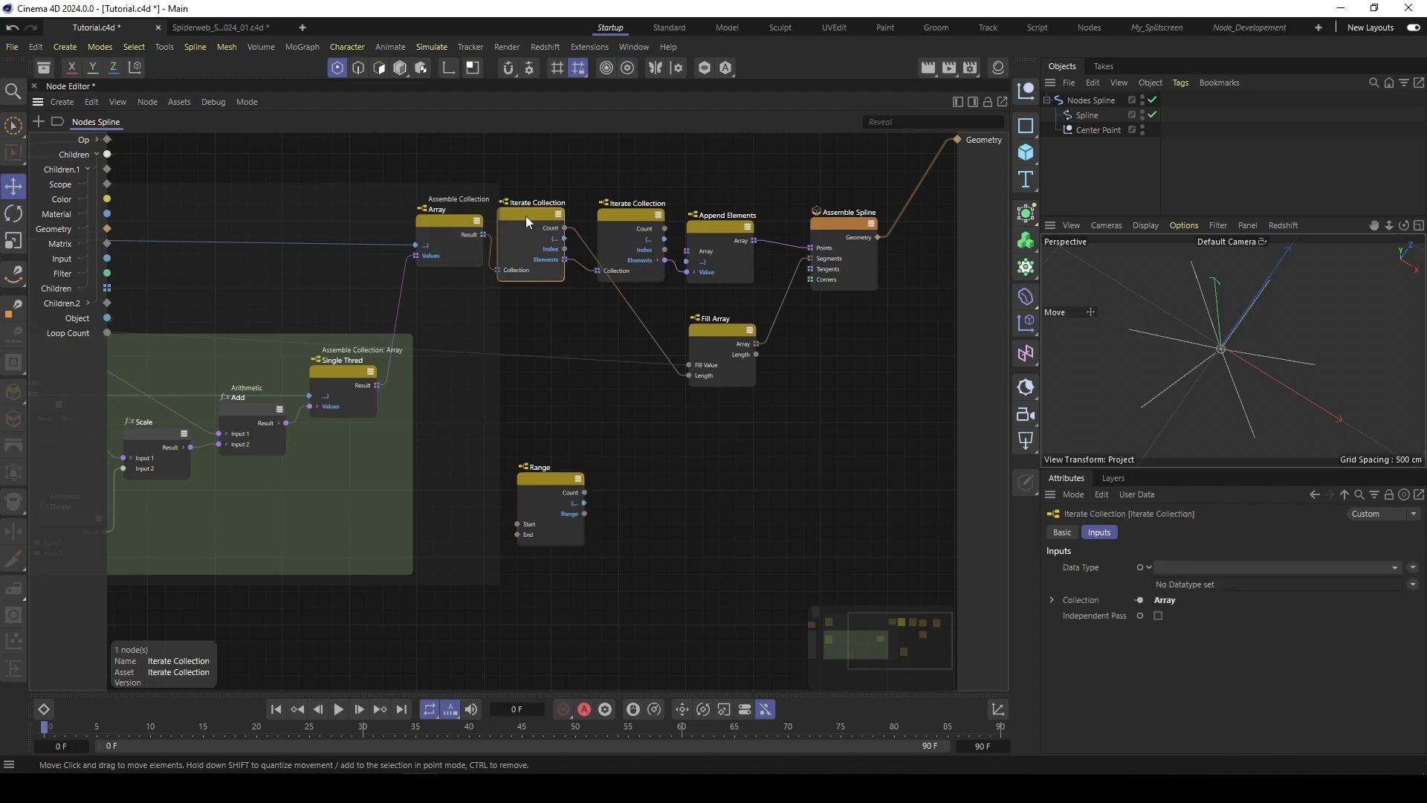
pyautogui.keyDown('ctrl'); pyautogui.moveTo(524, 215); pyautogui.dragTo(676, 470); pyautogui.keyUp('ctrl')
pyautogui.moveTo(480, 233); pyautogui.dragTo(654, 521)
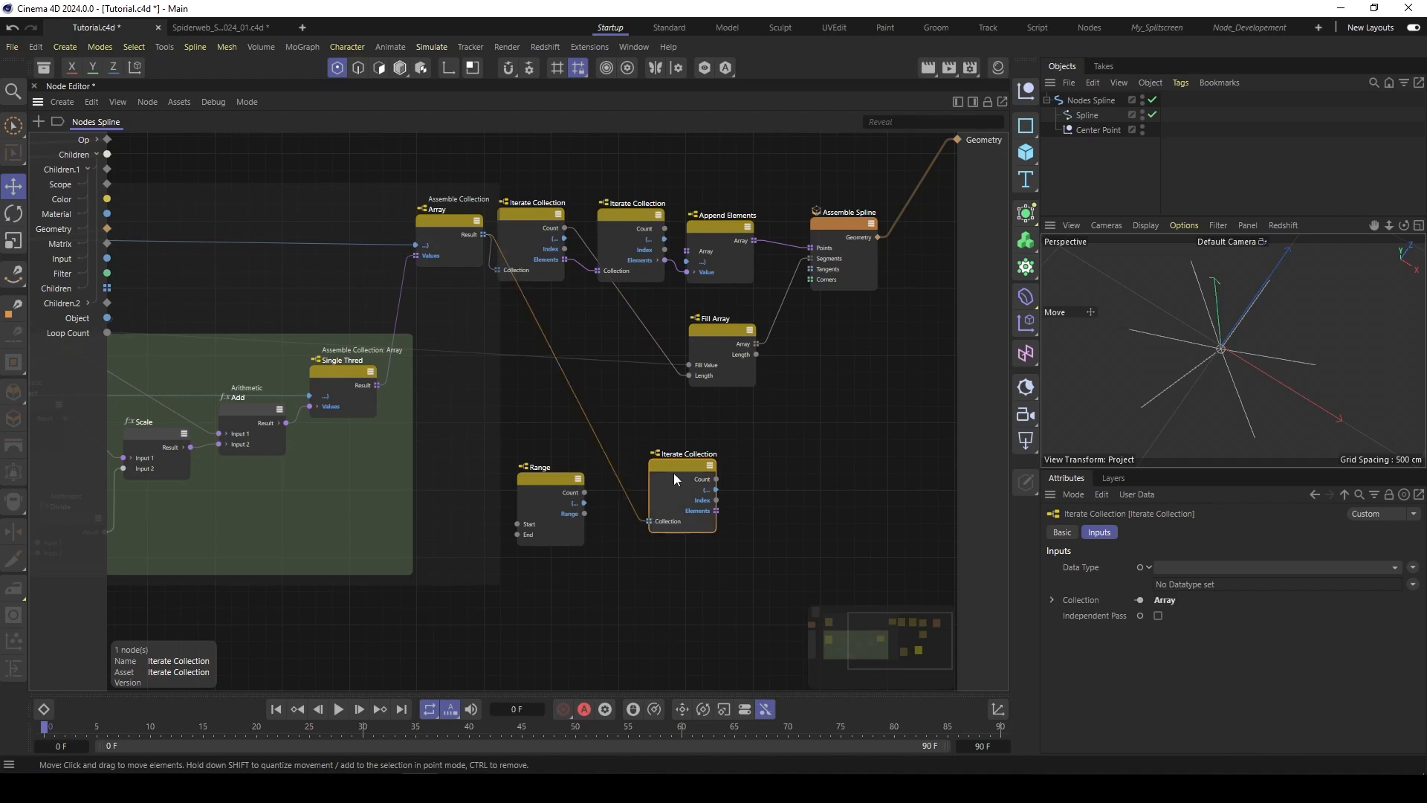
pyautogui.moveTo(678, 465)
pyautogui.mouseDown()
pyautogui.moveTo(681, 445)
pyautogui.moveTo(675, 463)
pyautogui.mouseUp()
# Step: Connect the Range node's "..." output to the matching "..." input of the duplicated Iterate Collection and place Range slightly lower
pyautogui.moveTo(546, 497); pyautogui.dragTo(659, 497)
pyautogui.moveTo(728, 530)
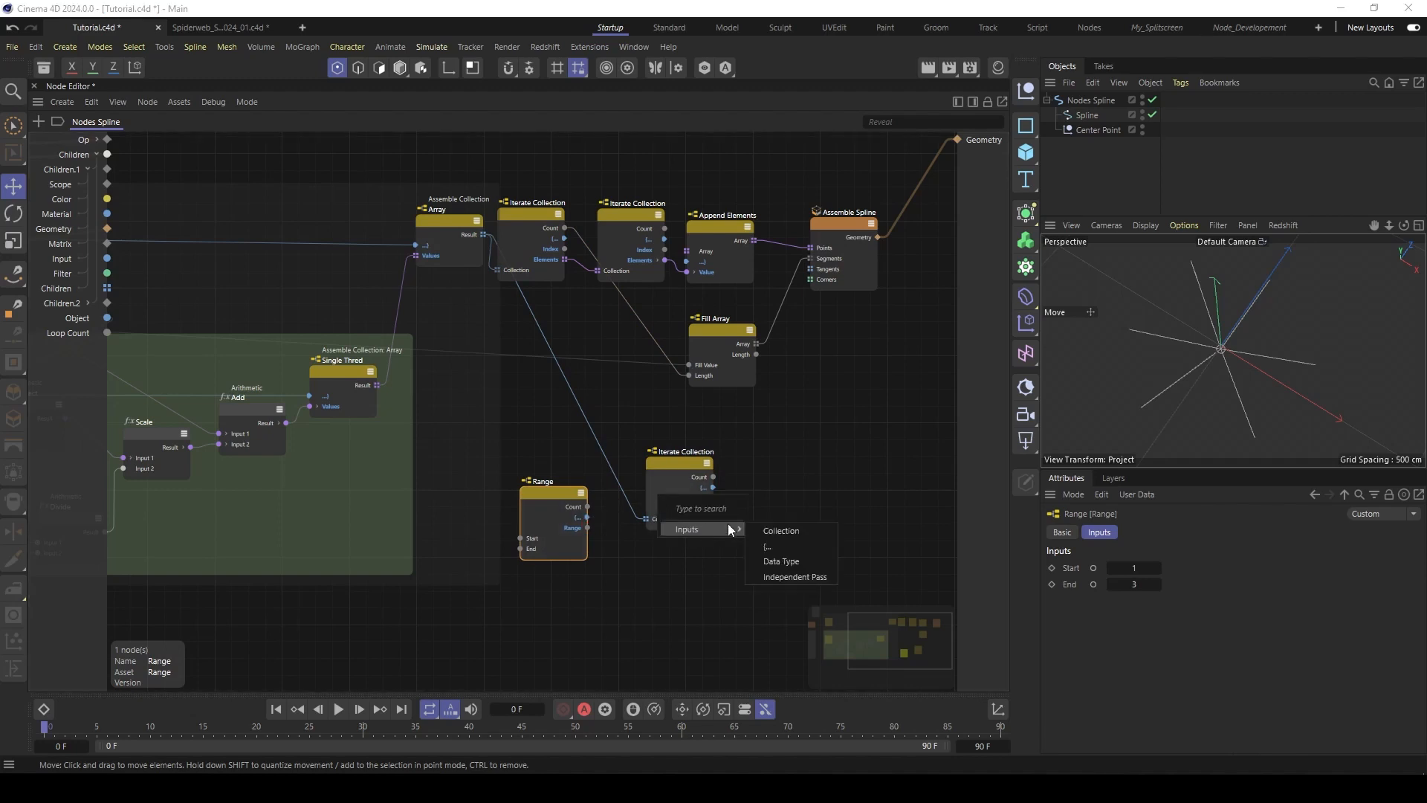
pyautogui.click(769, 545)
pyautogui.moveTo(560, 497); pyautogui.dragTo(554, 507)
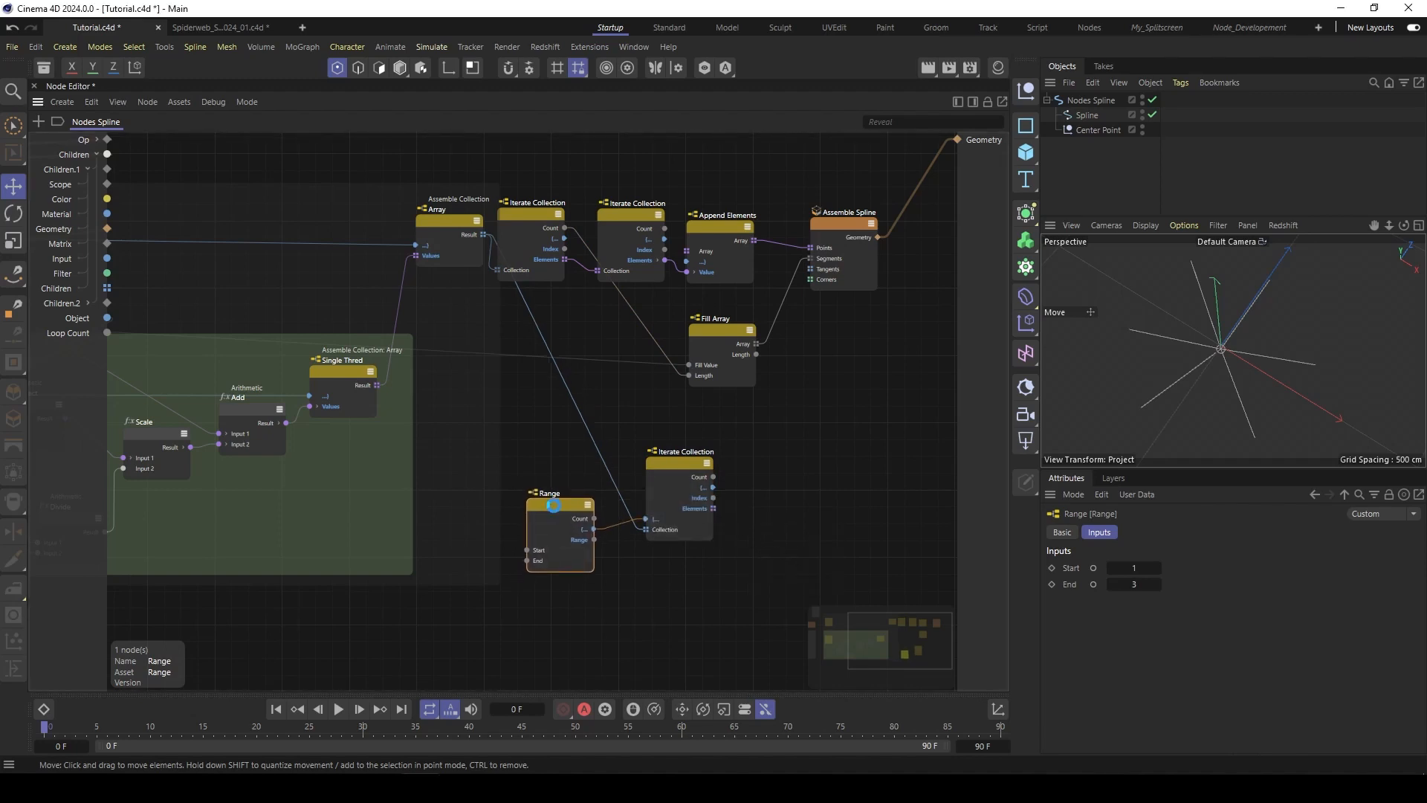
# Step: Move the duplicated Iterate Collection node slightly up and closer to the Range node
pyautogui.click(581, 540)
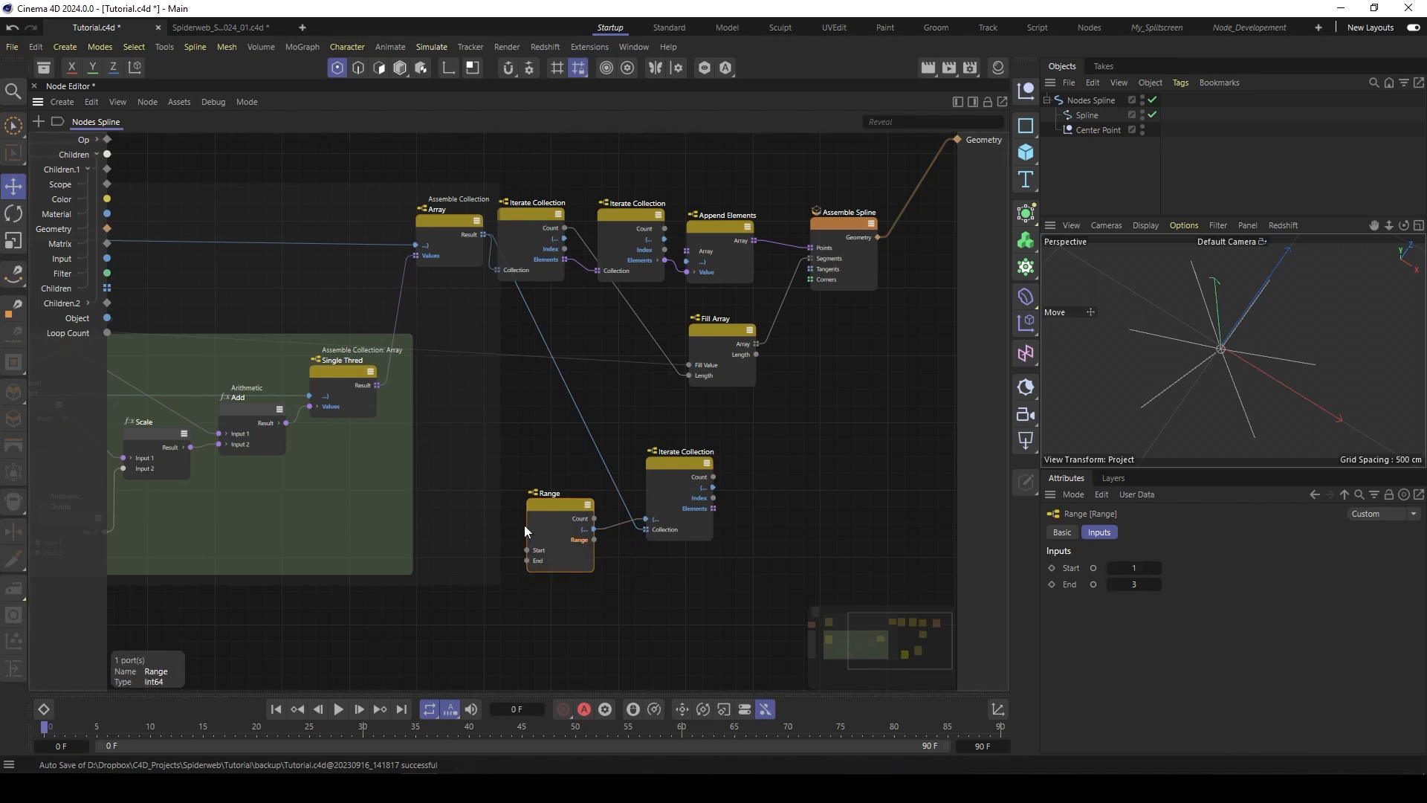
pyautogui.moveTo(674, 461); pyautogui.dragTo(662, 453)
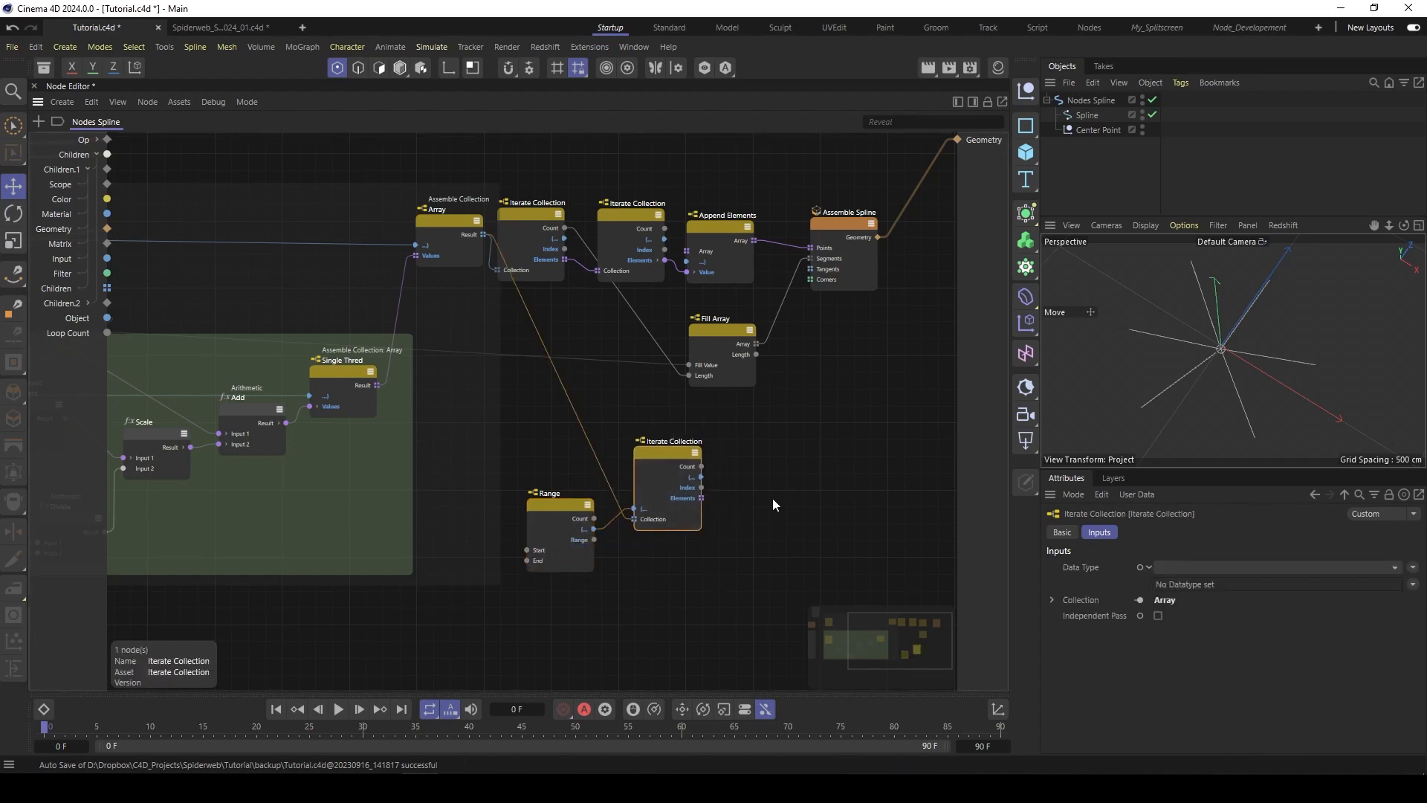
pyautogui.moveTo(786, 511); pyautogui.dragTo(723, 496, button='middle')
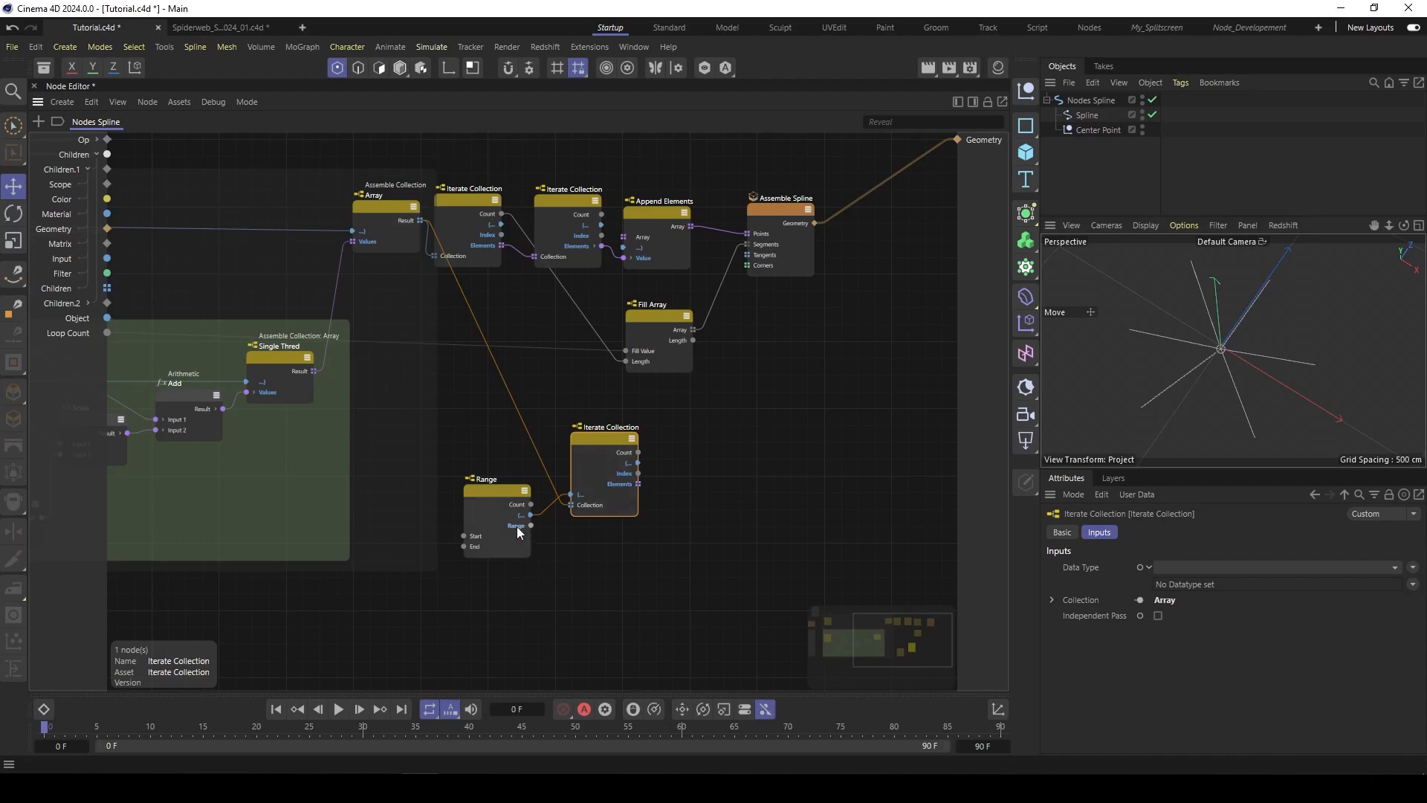
# Step: Add a Get Element node, feeding its Array from the duplicated Iterate Collection's Elements and its Index from the Range node's Range output
pyautogui.doubleClick(689, 505)
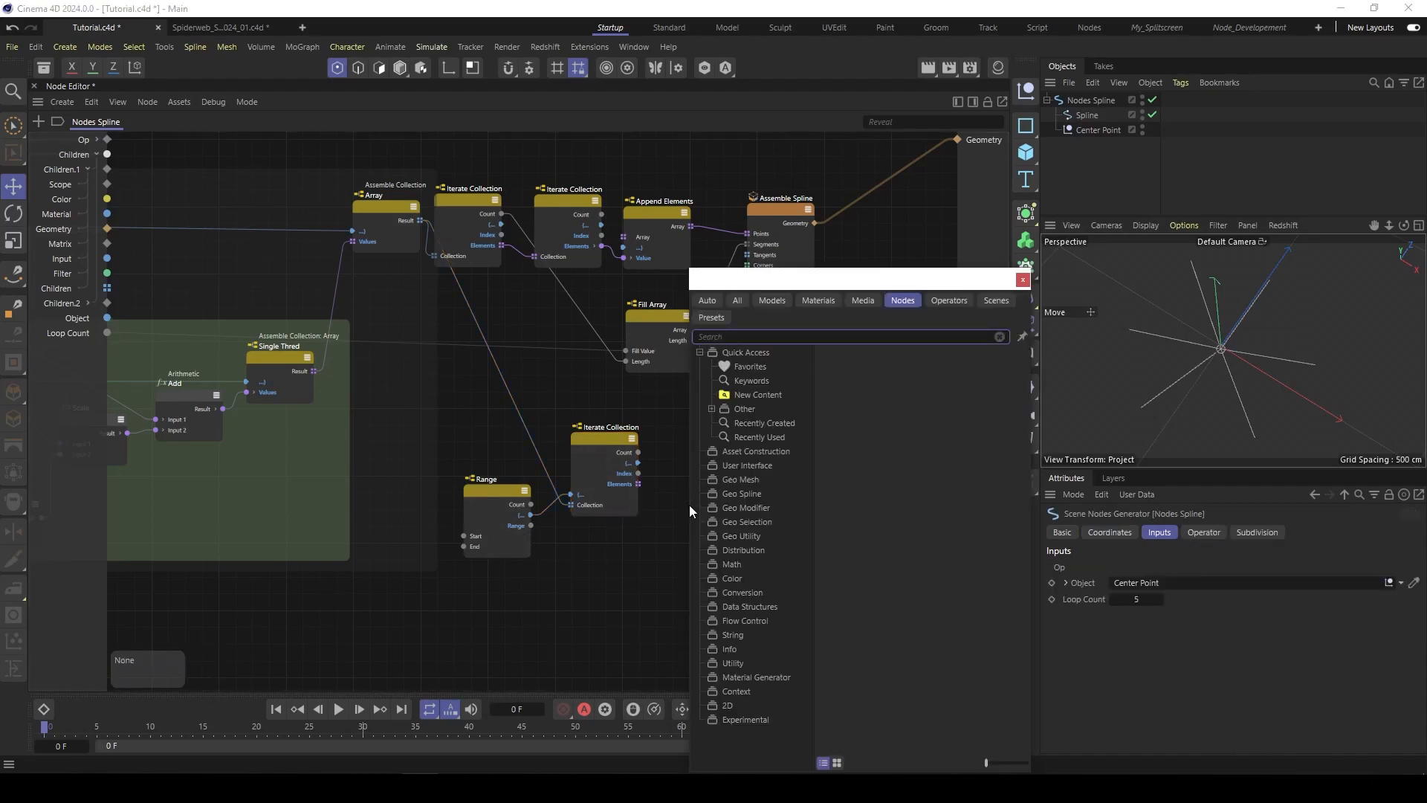
pyautogui.write('get e')
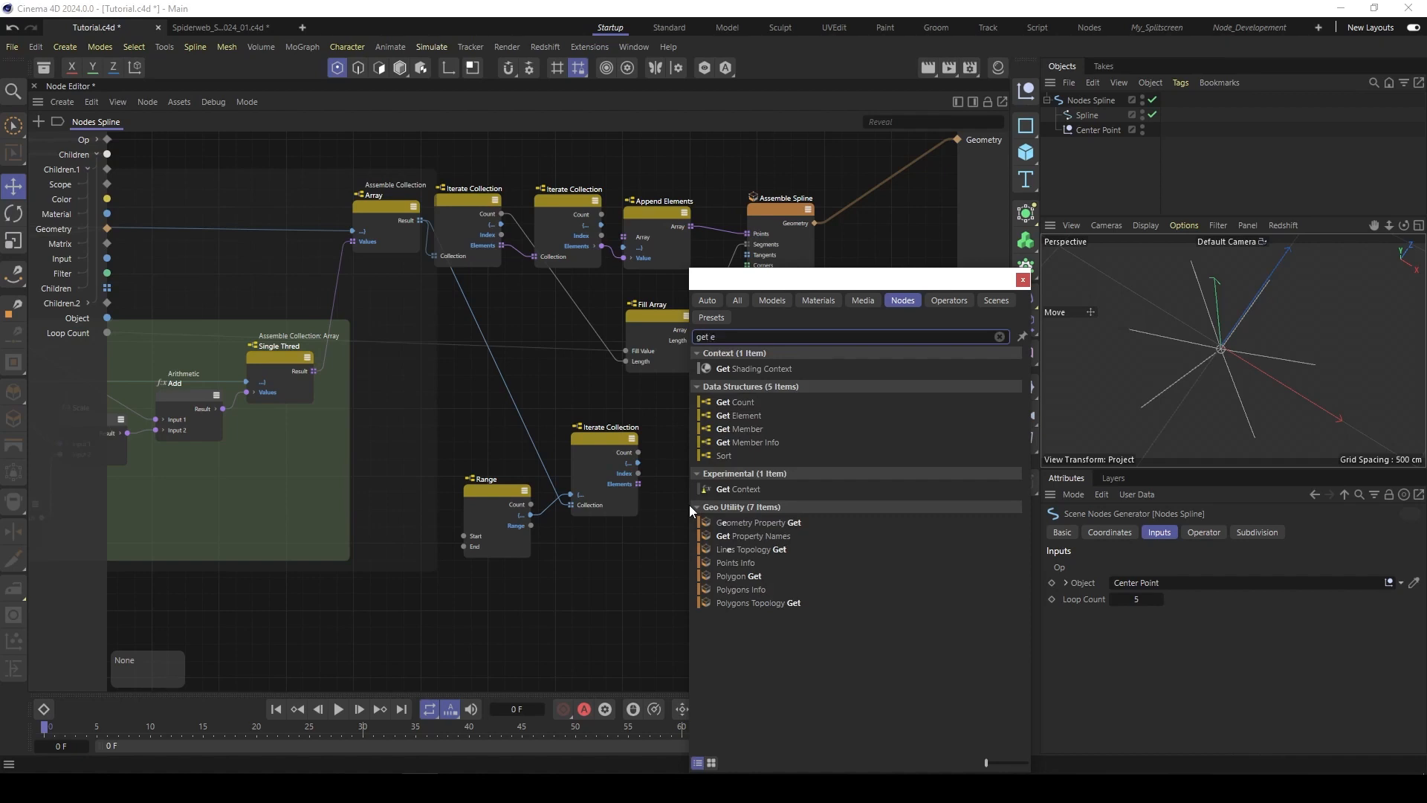
pyautogui.doubleClick(741, 415)
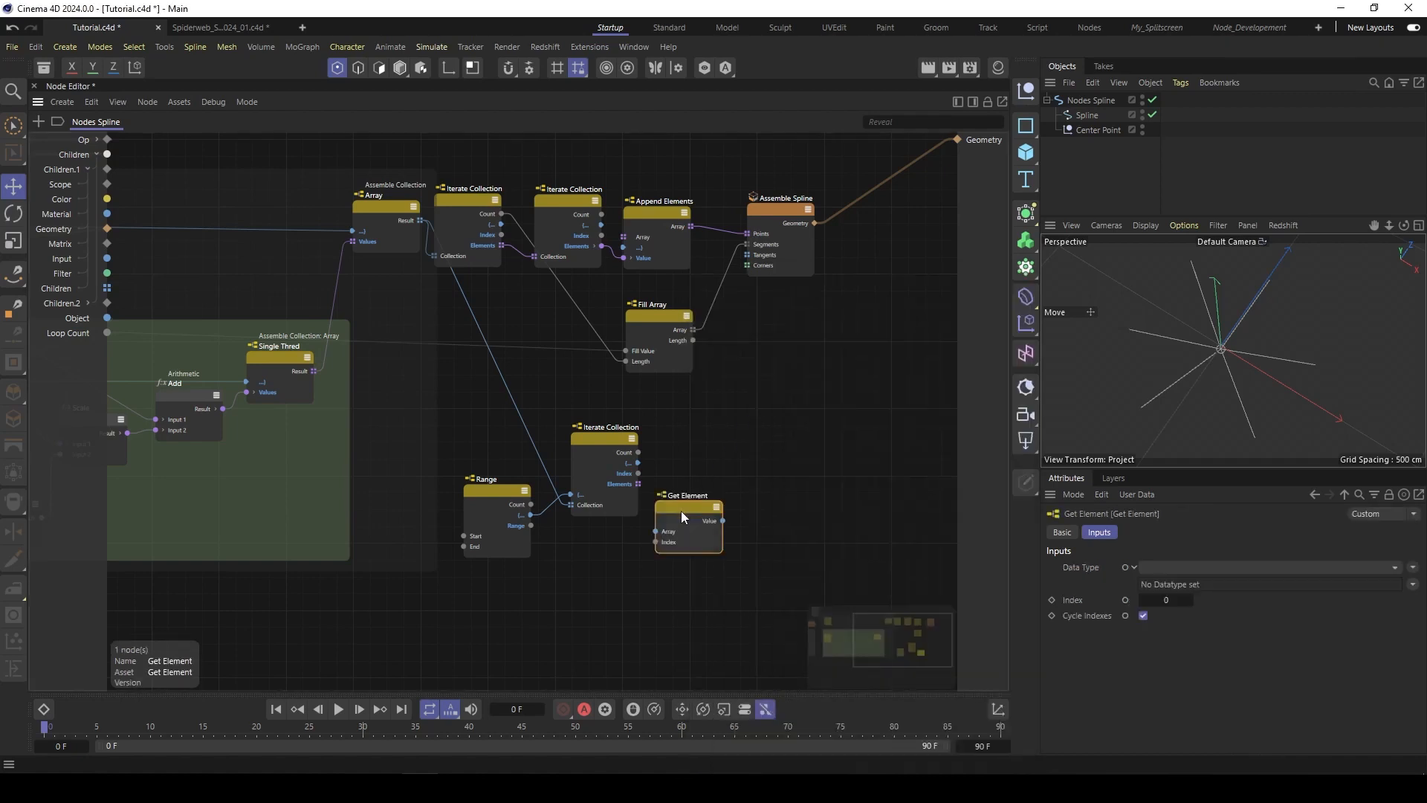
pyautogui.moveTo(681, 510)
pyautogui.mouseDown()
pyautogui.moveTo(707, 493)
pyautogui.moveTo(682, 515)
pyautogui.mouseUp()
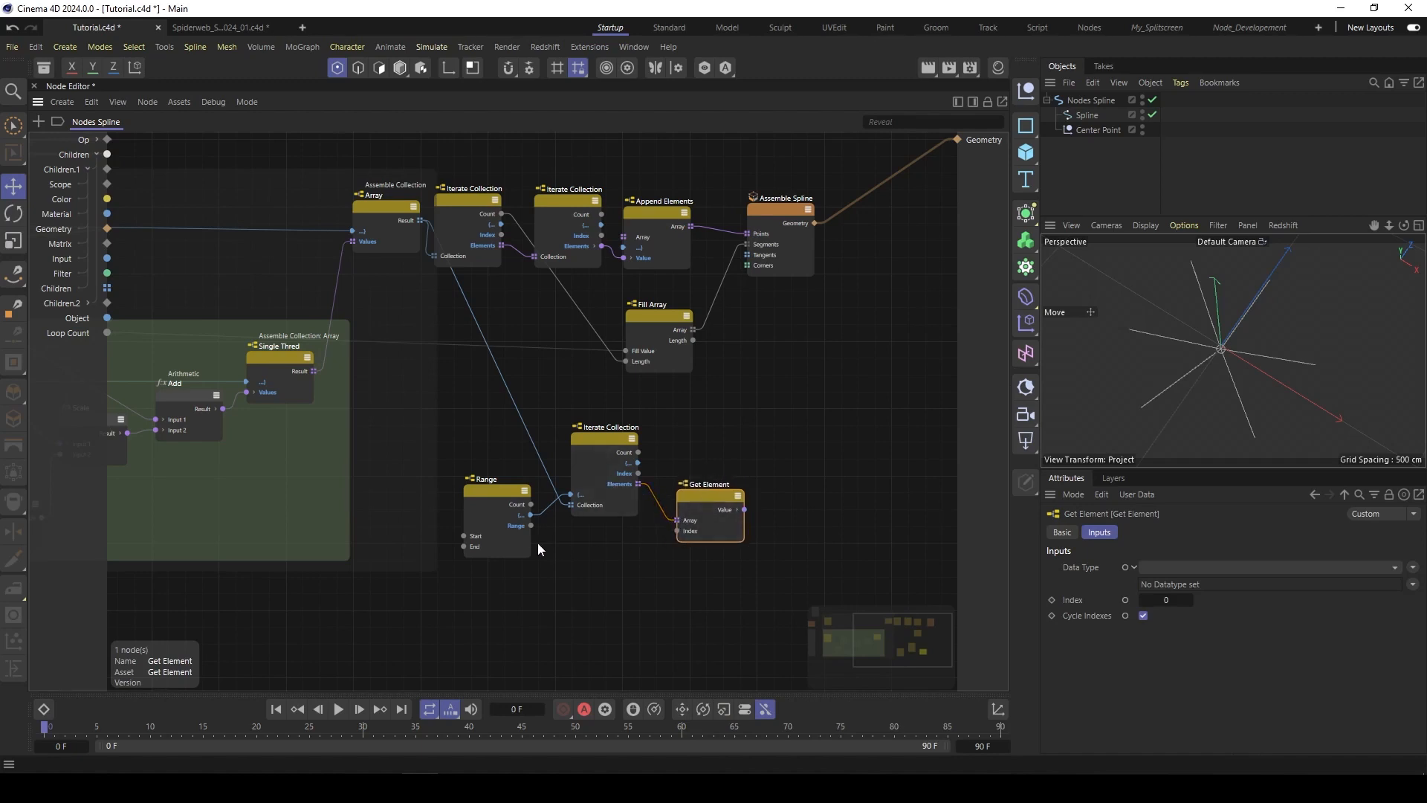
pyautogui.moveTo(531, 525); pyautogui.dragTo(696, 497)
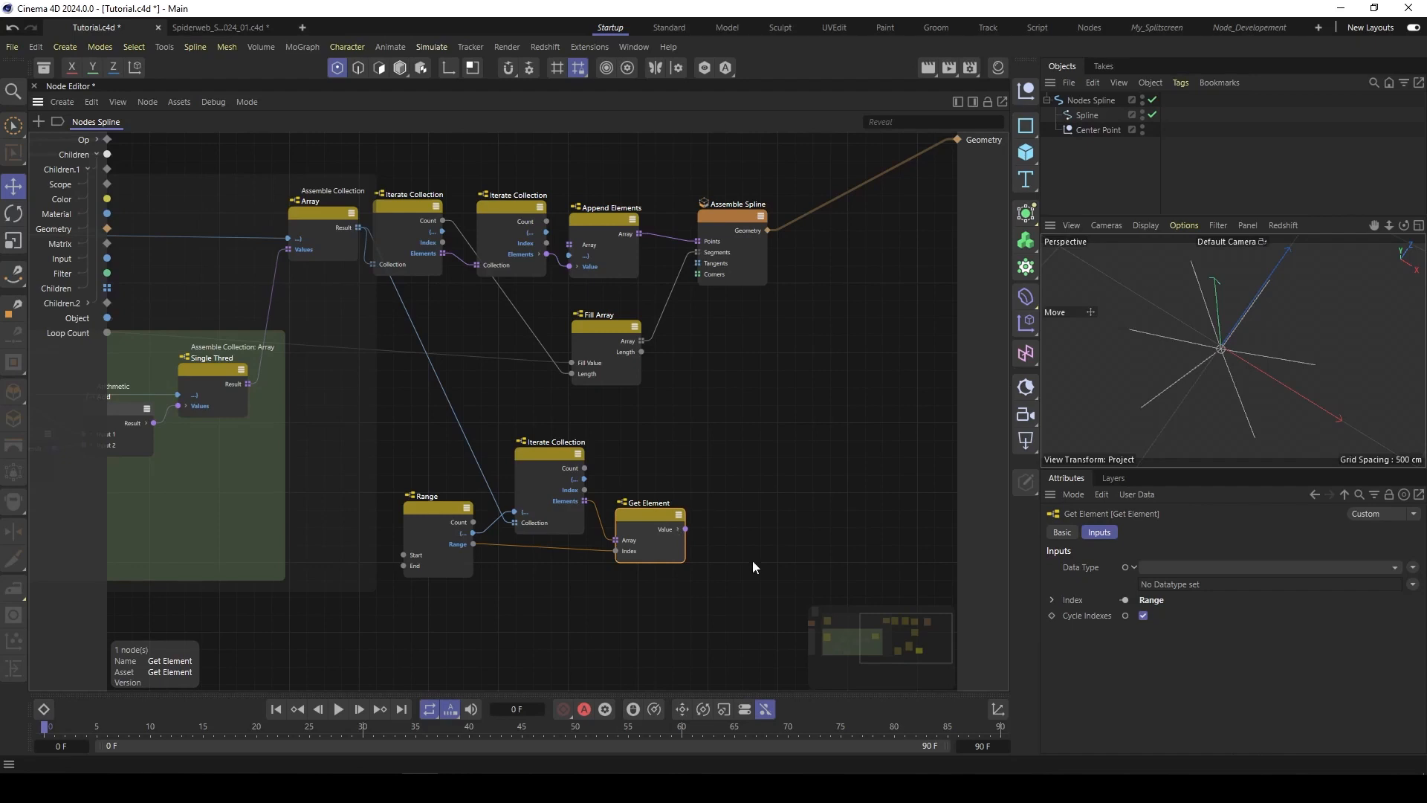
# Step: Duplicate the Append Elements node beside Get Element and connect Get Element's Value to the copy's Value
pyautogui.click(603, 219)
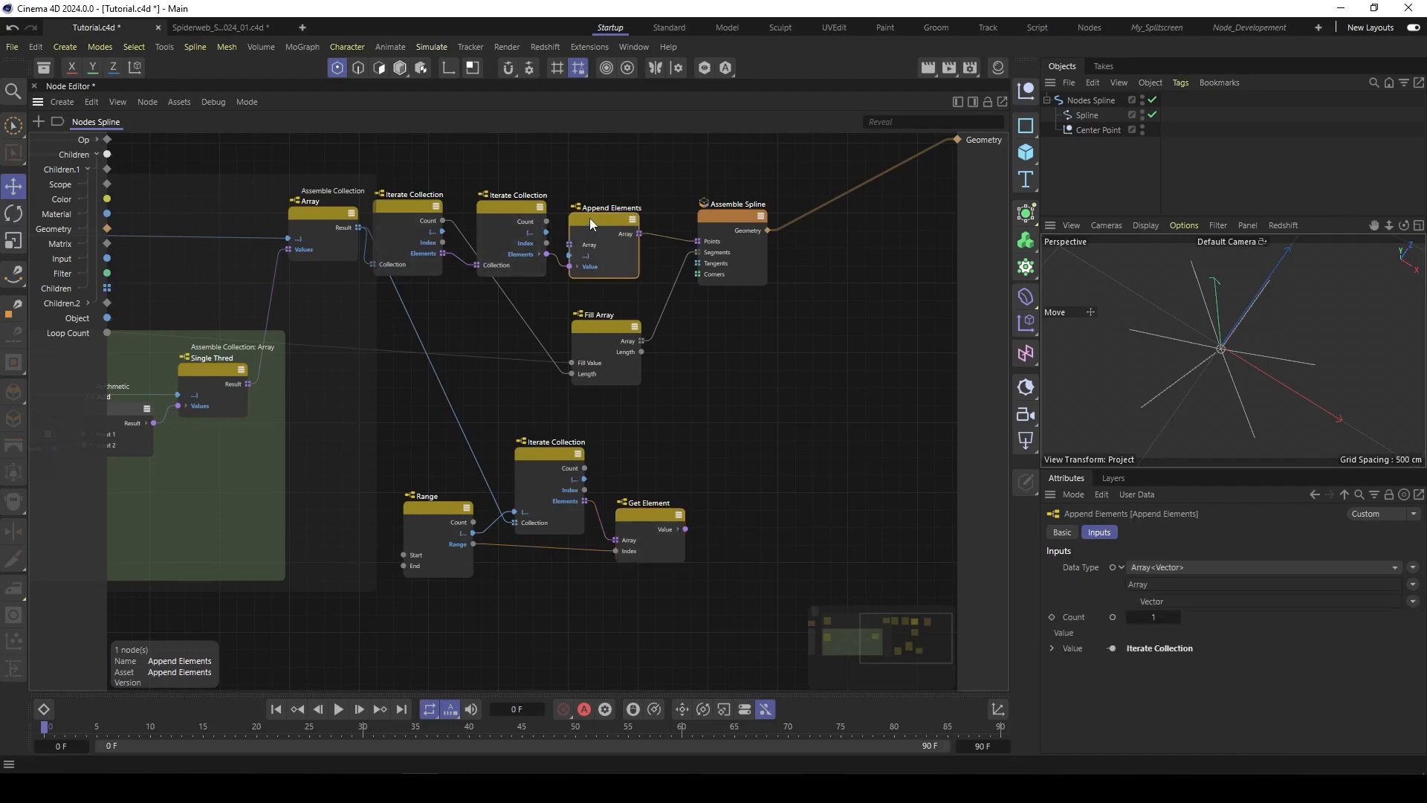
pyautogui.keyDown('ctrl'); pyautogui.moveTo(590, 217); pyautogui.dragTo(748, 460); pyautogui.keyUp('ctrl')
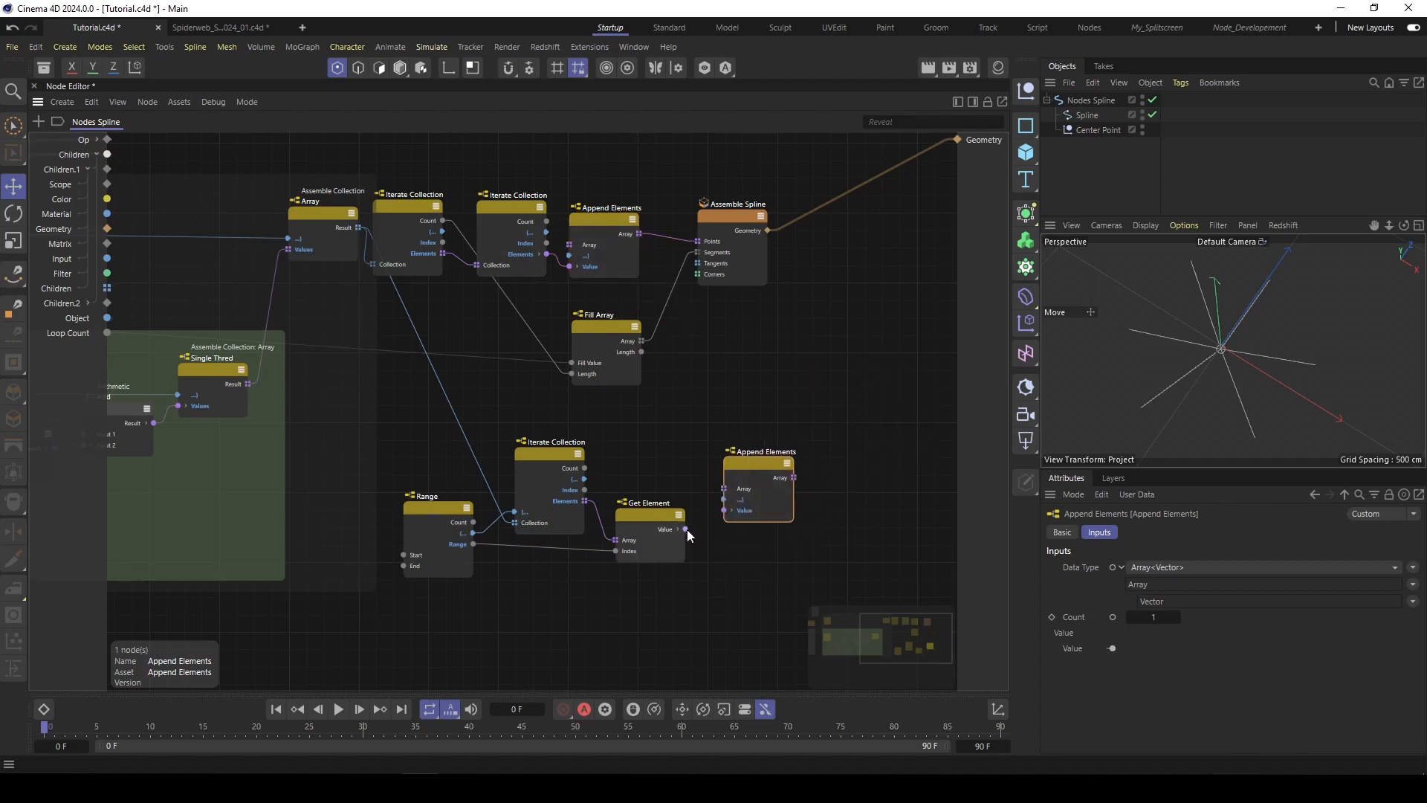
pyautogui.moveTo(685, 529); pyautogui.dragTo(731, 475)
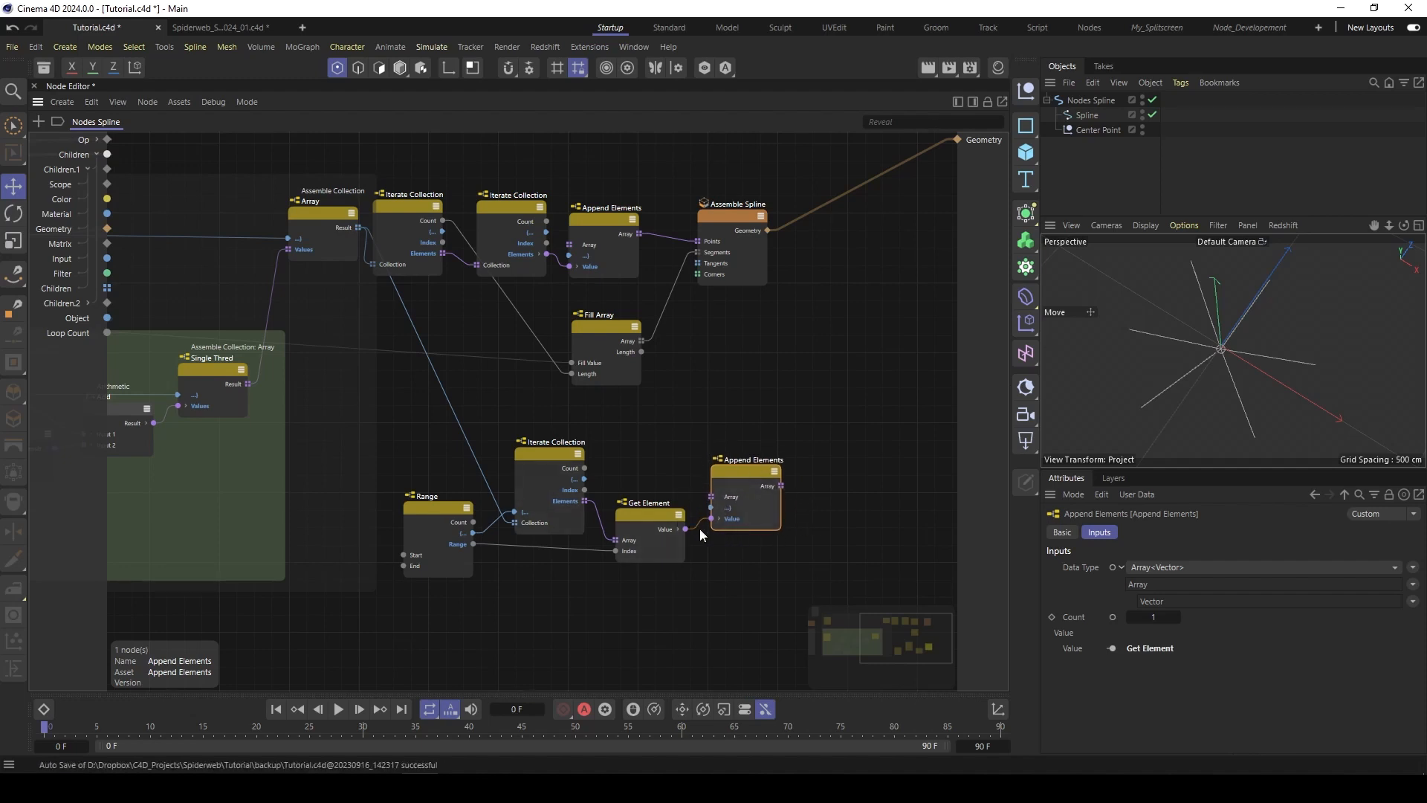
# Step: Disconnect Fill Array from Assemble Spline's Segments and connect the duplicated Append Elements' Array to Assemble Spline's Points
pyautogui.moveTo(727, 220); pyautogui.dragTo(821, 226)
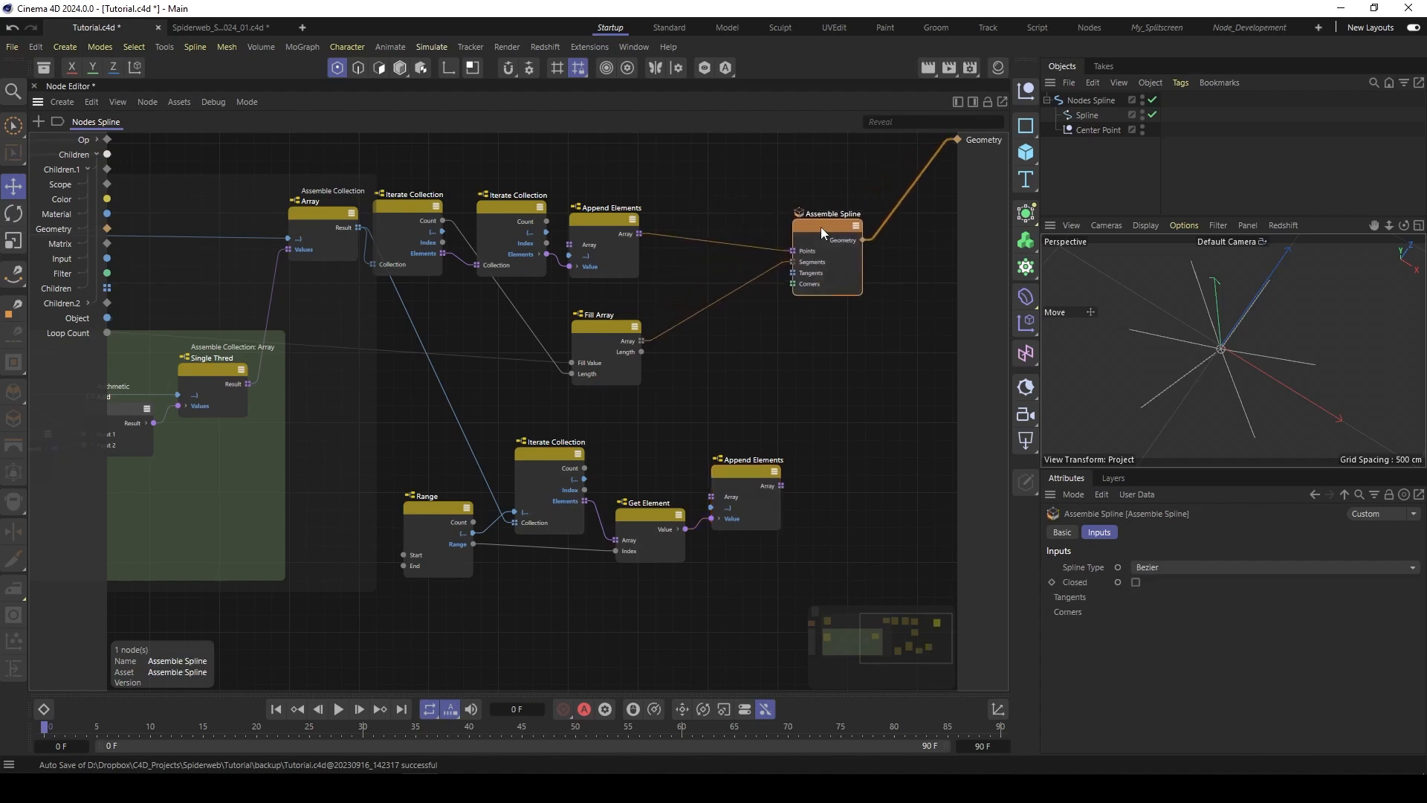
pyautogui.click(701, 308)
pyautogui.press('Delete')
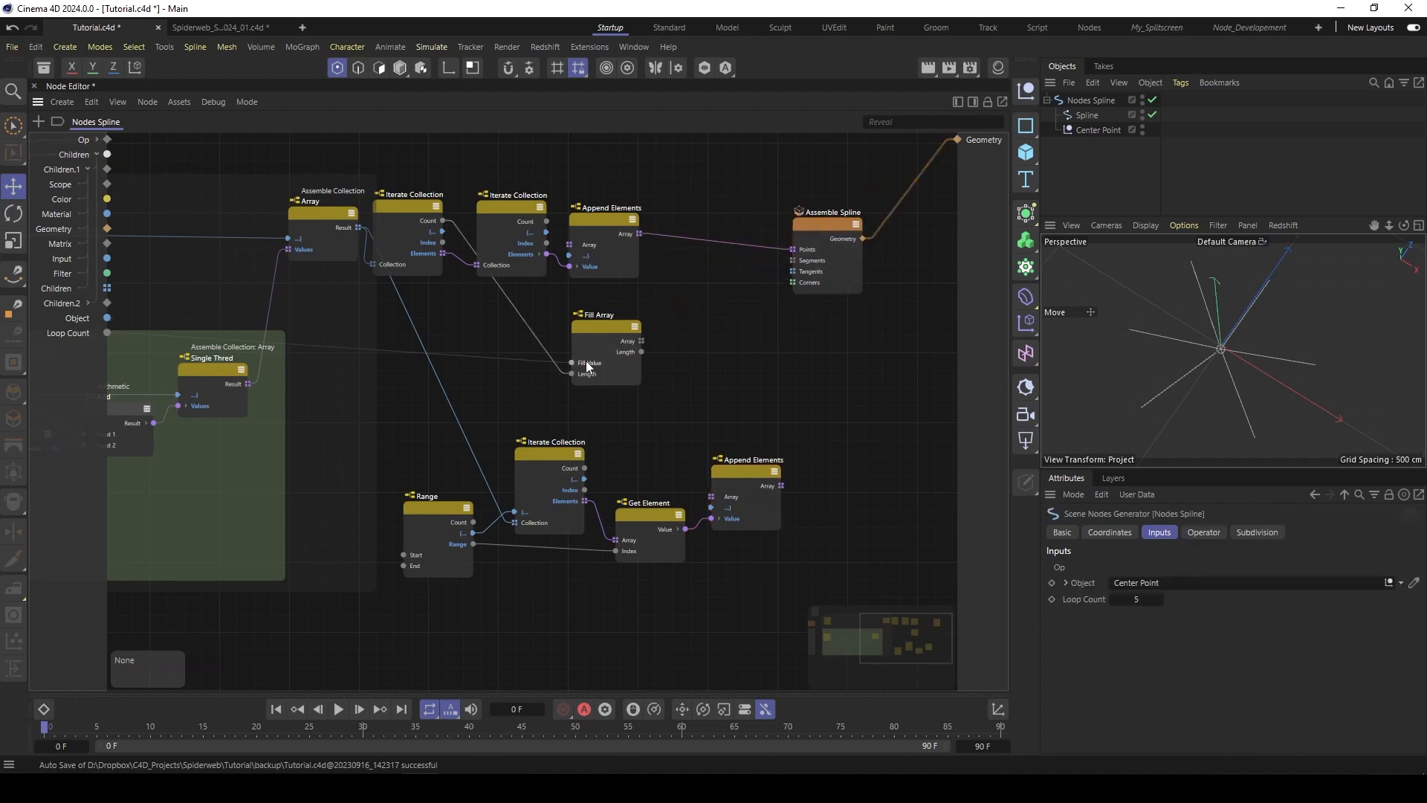
pyautogui.moveTo(737, 478); pyautogui.dragTo(831, 234)
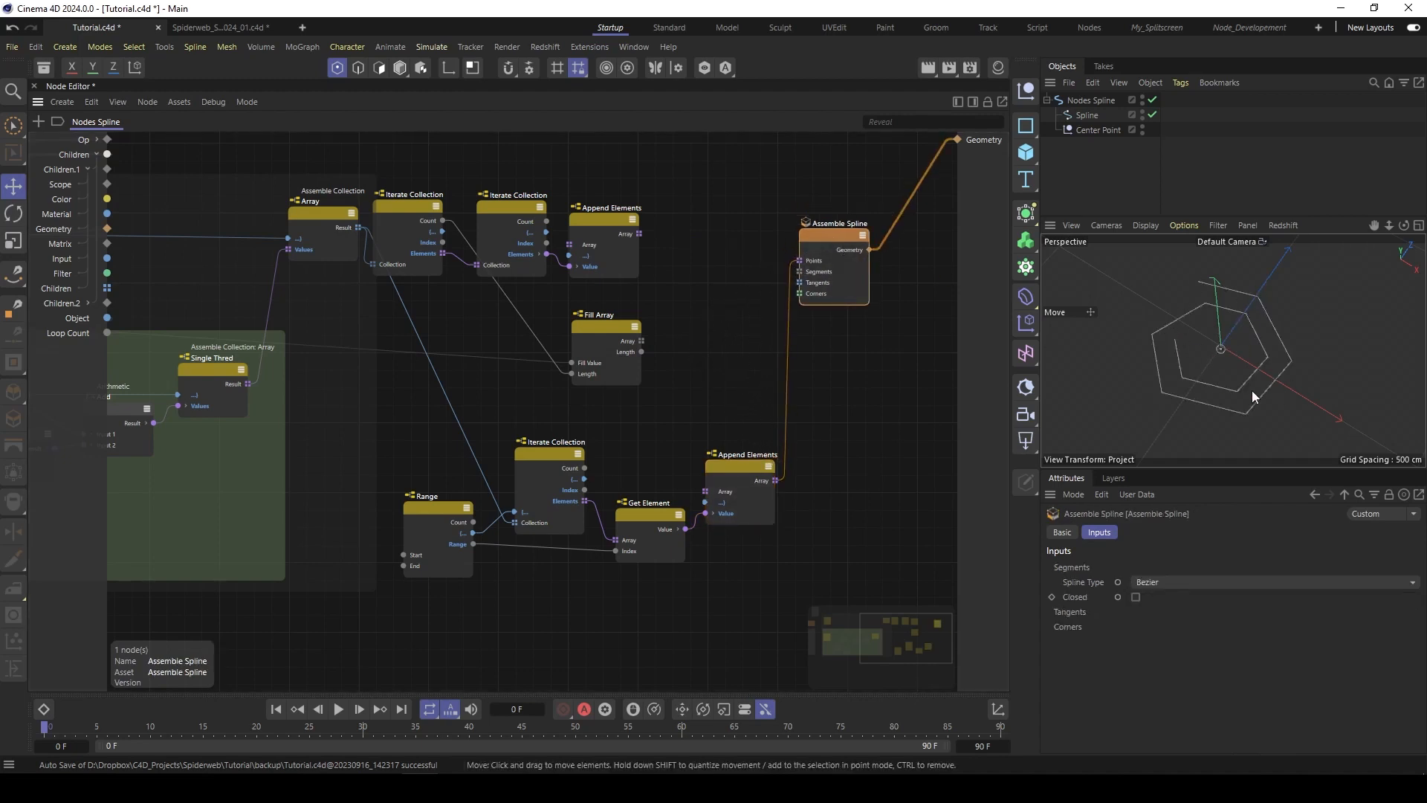
# Step: Set the Range node's Start to 0 and End to 5
pyautogui.click(449, 511)
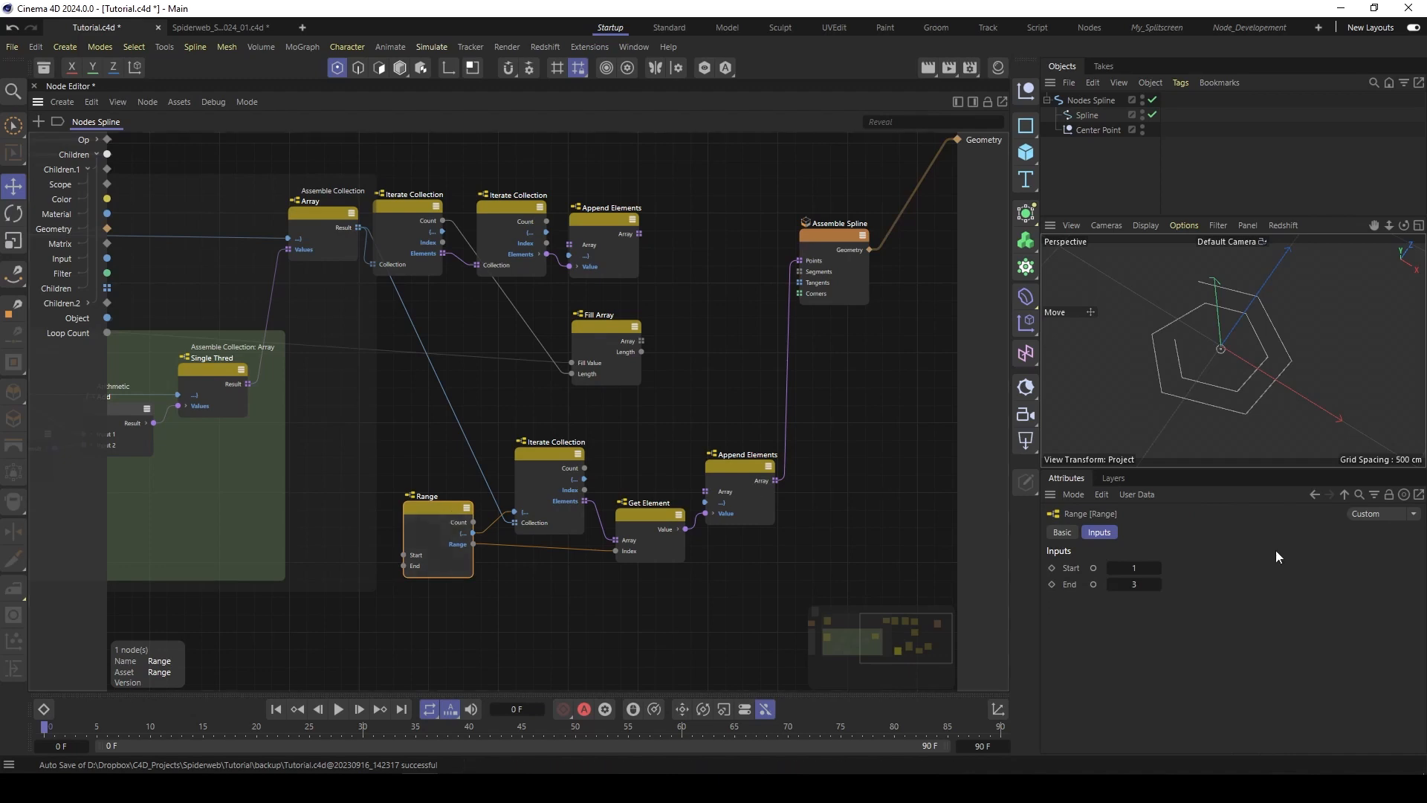
pyautogui.click(1158, 585)
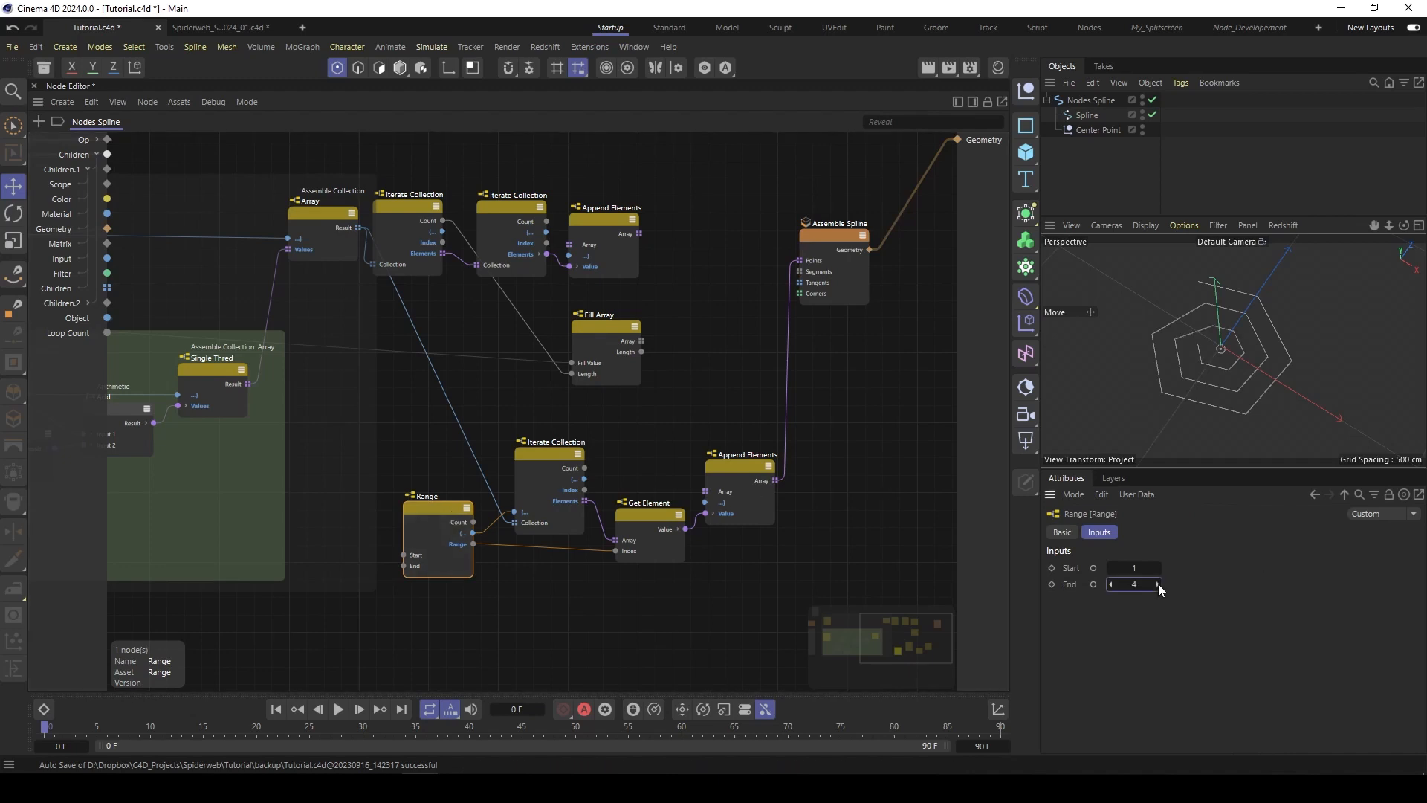
pyautogui.click(1111, 569)
pyautogui.click(1110, 569)
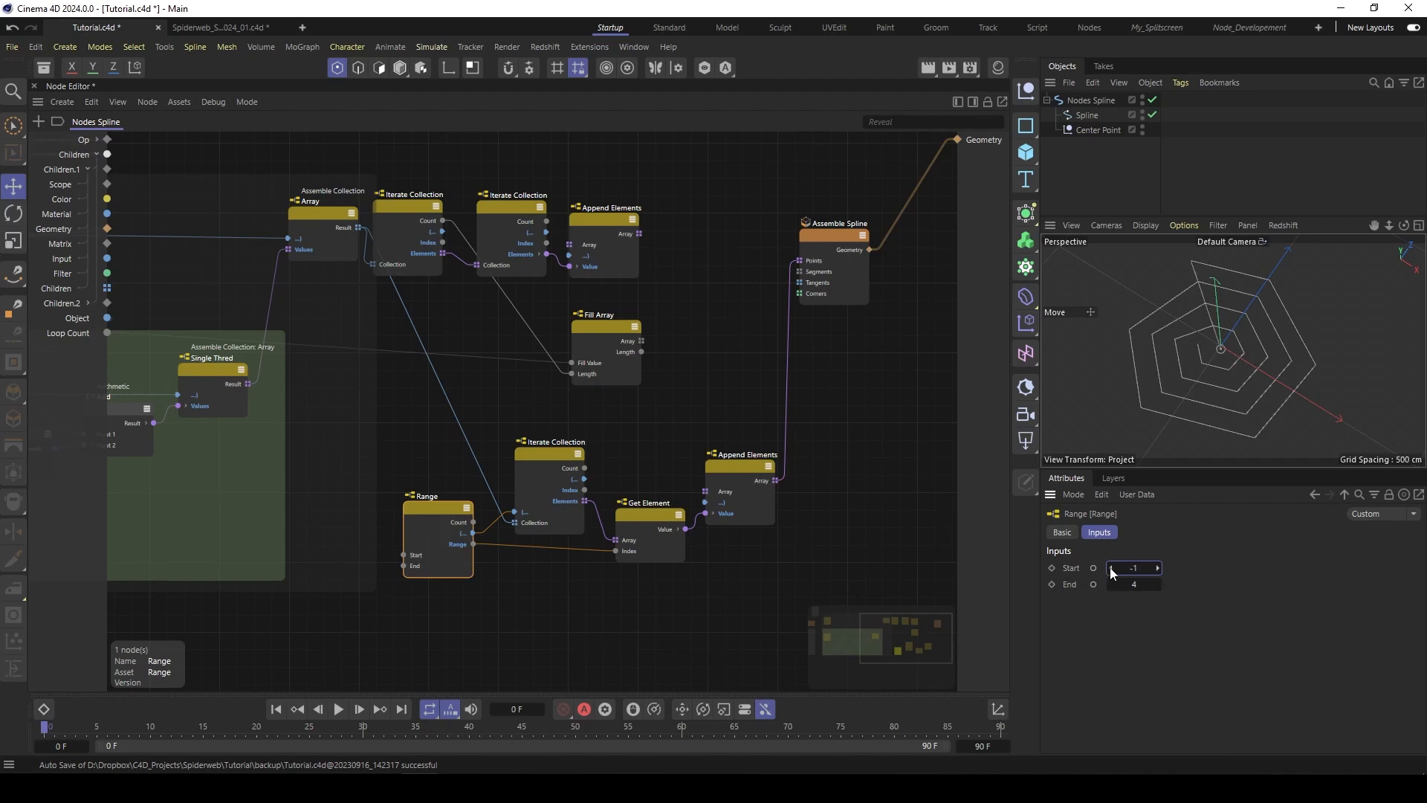
pyautogui.click(1158, 567)
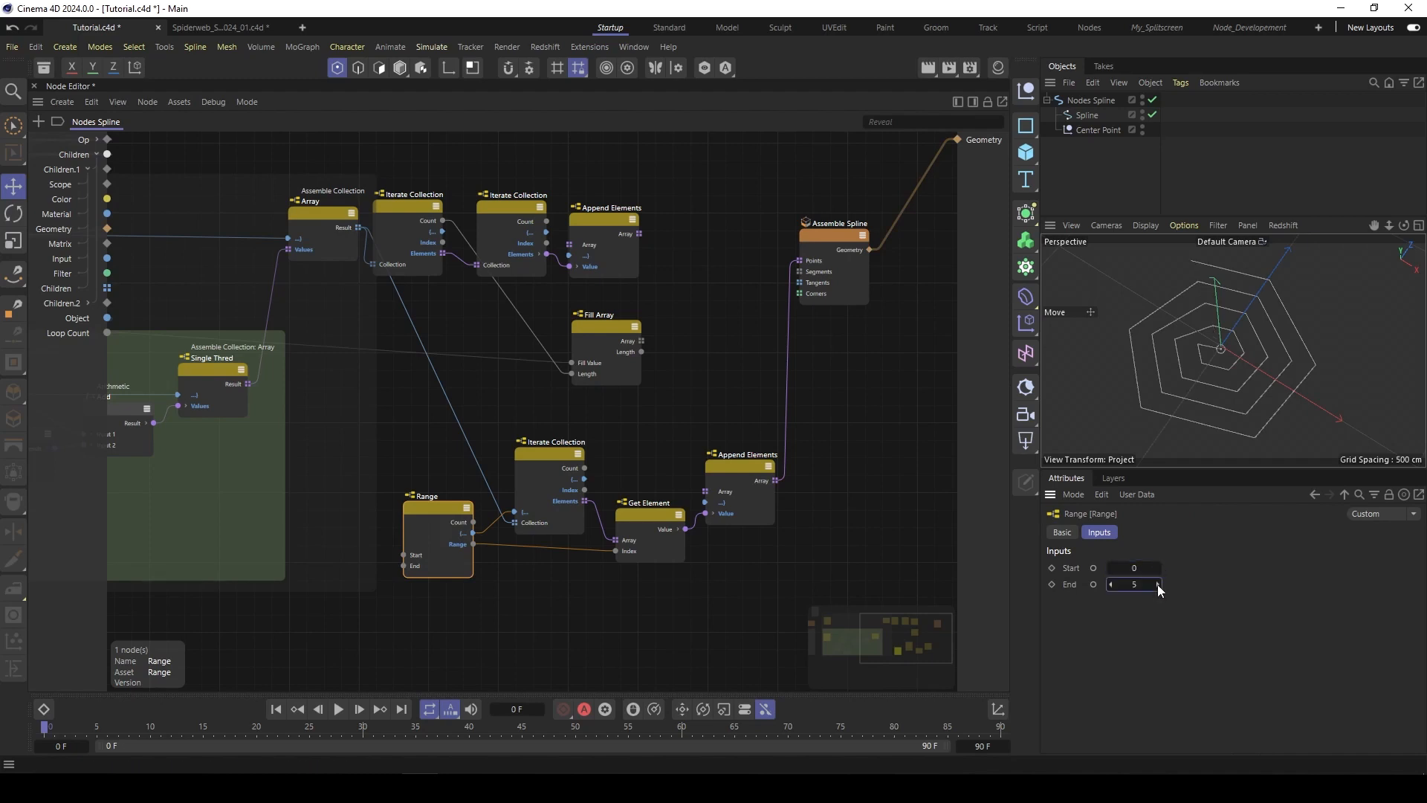
# Step: Set the Range node's End value to 3
pyautogui.click(1157, 584)
pyautogui.click(1111, 585)
pyautogui.click(1111, 585)
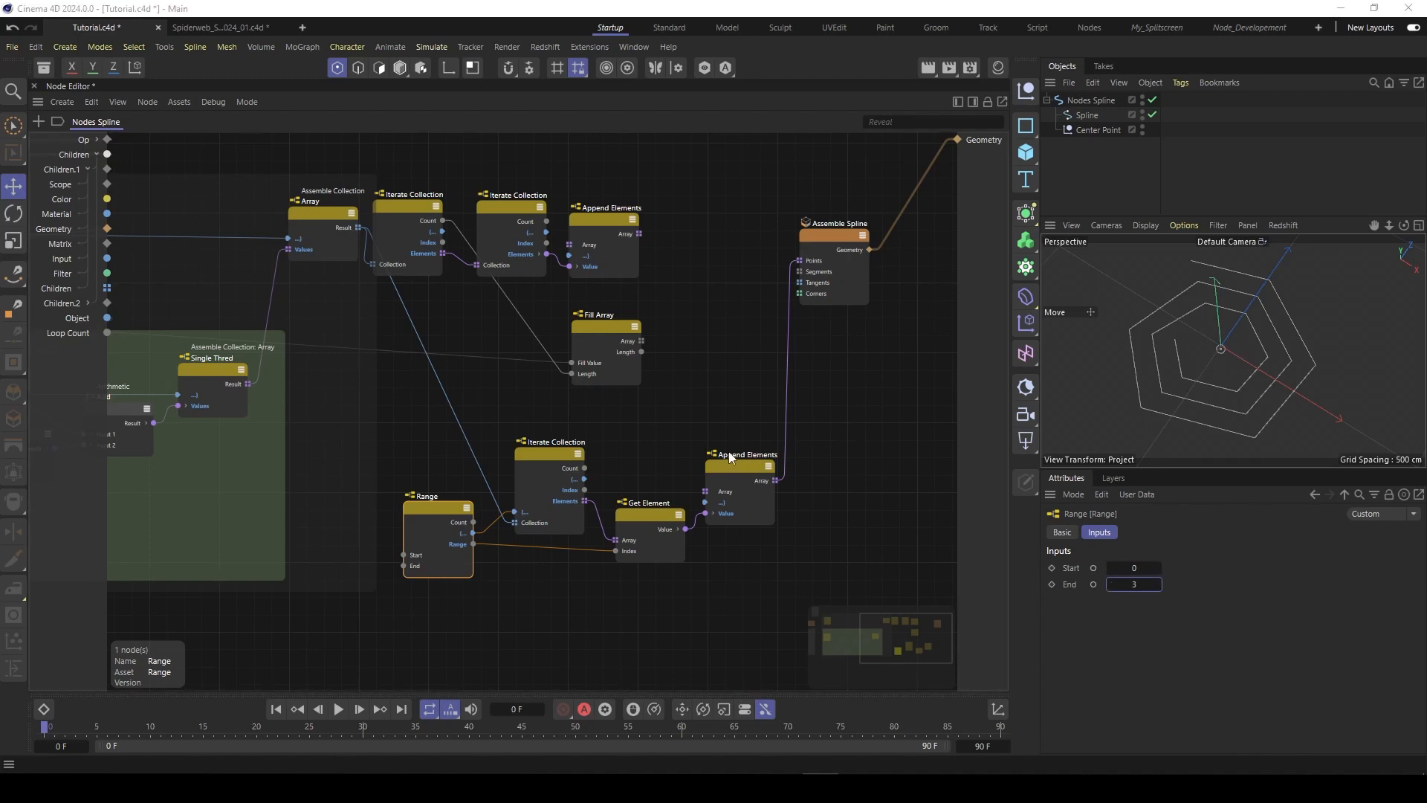
pyautogui.click(740, 355)
pyautogui.click(735, 462)
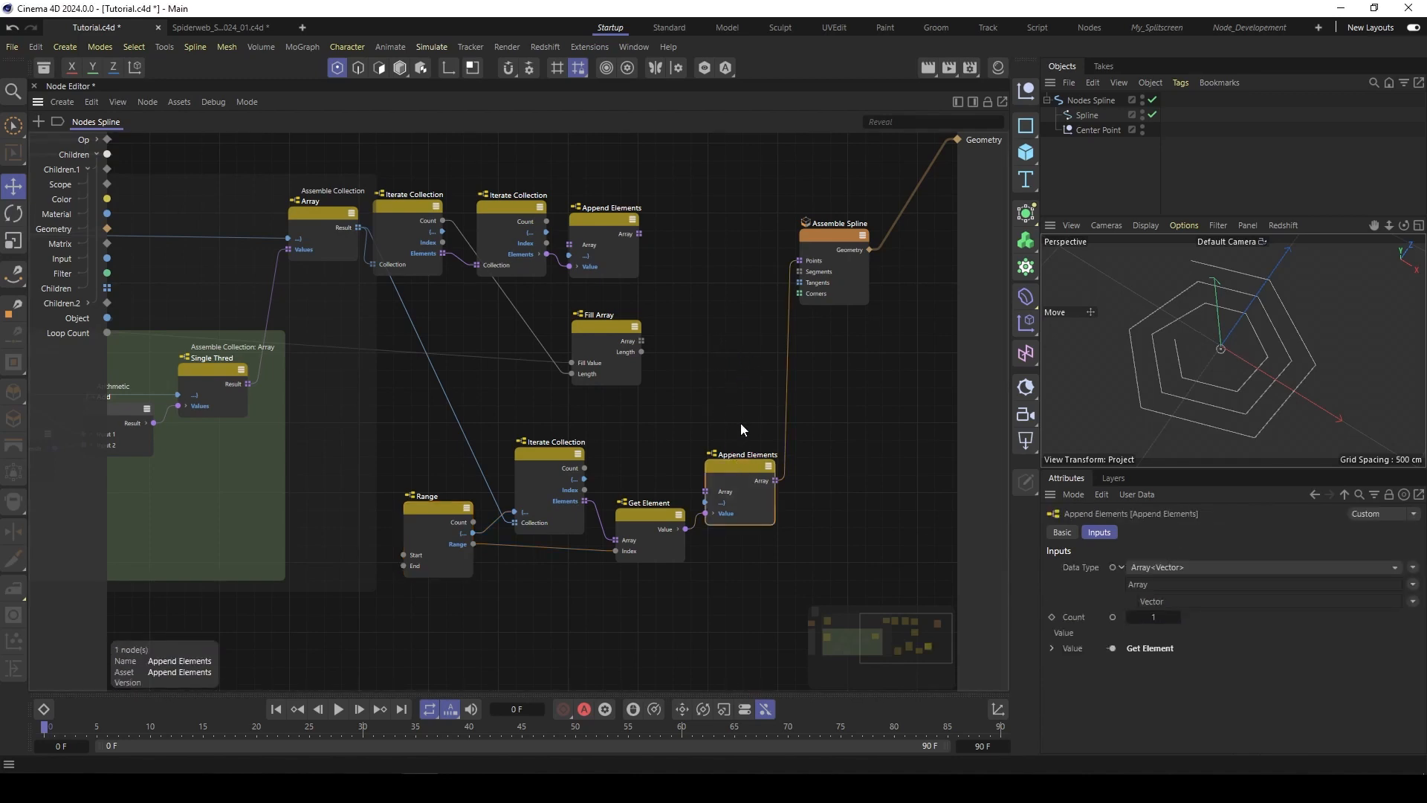
pyautogui.hscroll(2, 702, 460)
pyautogui.click(710, 479)
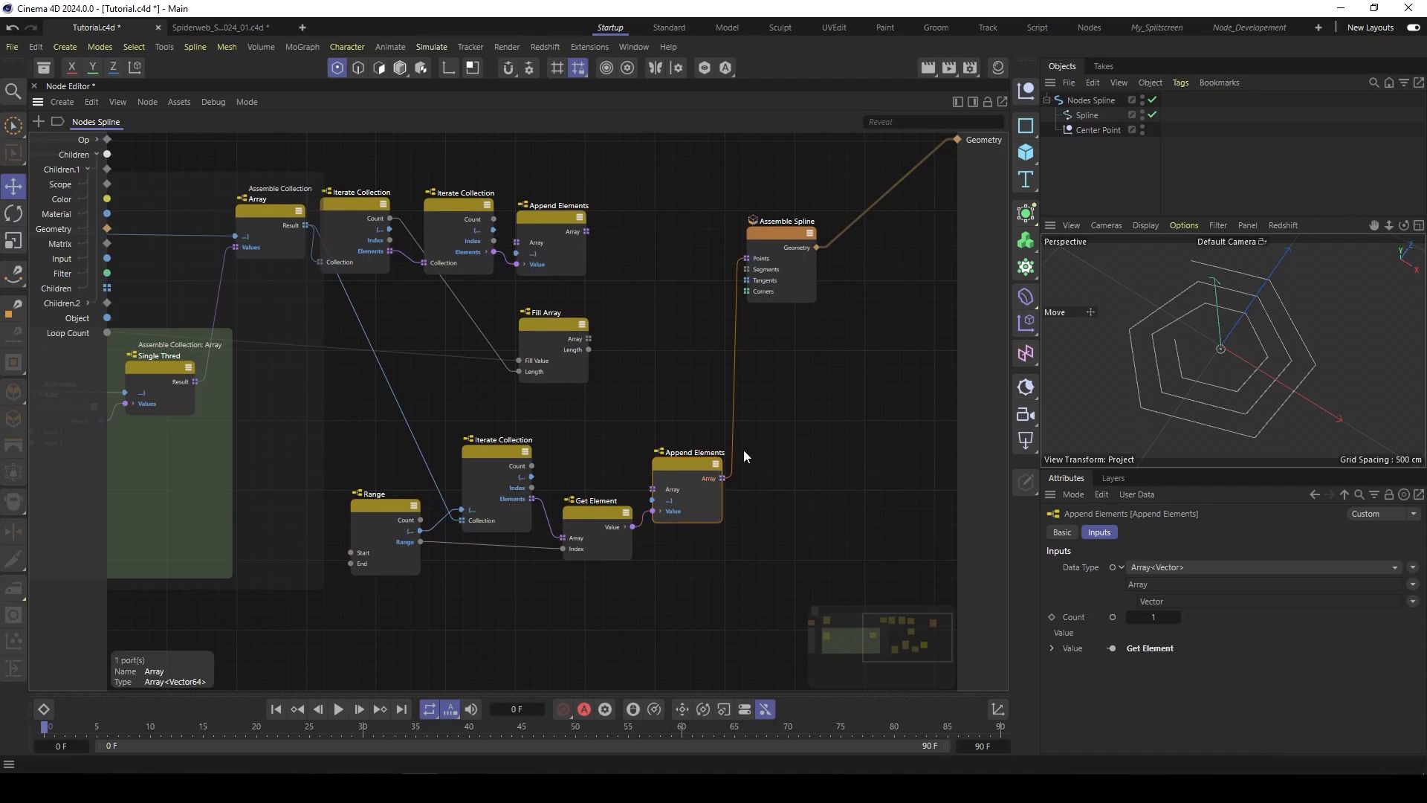
pyautogui.click(555, 222)
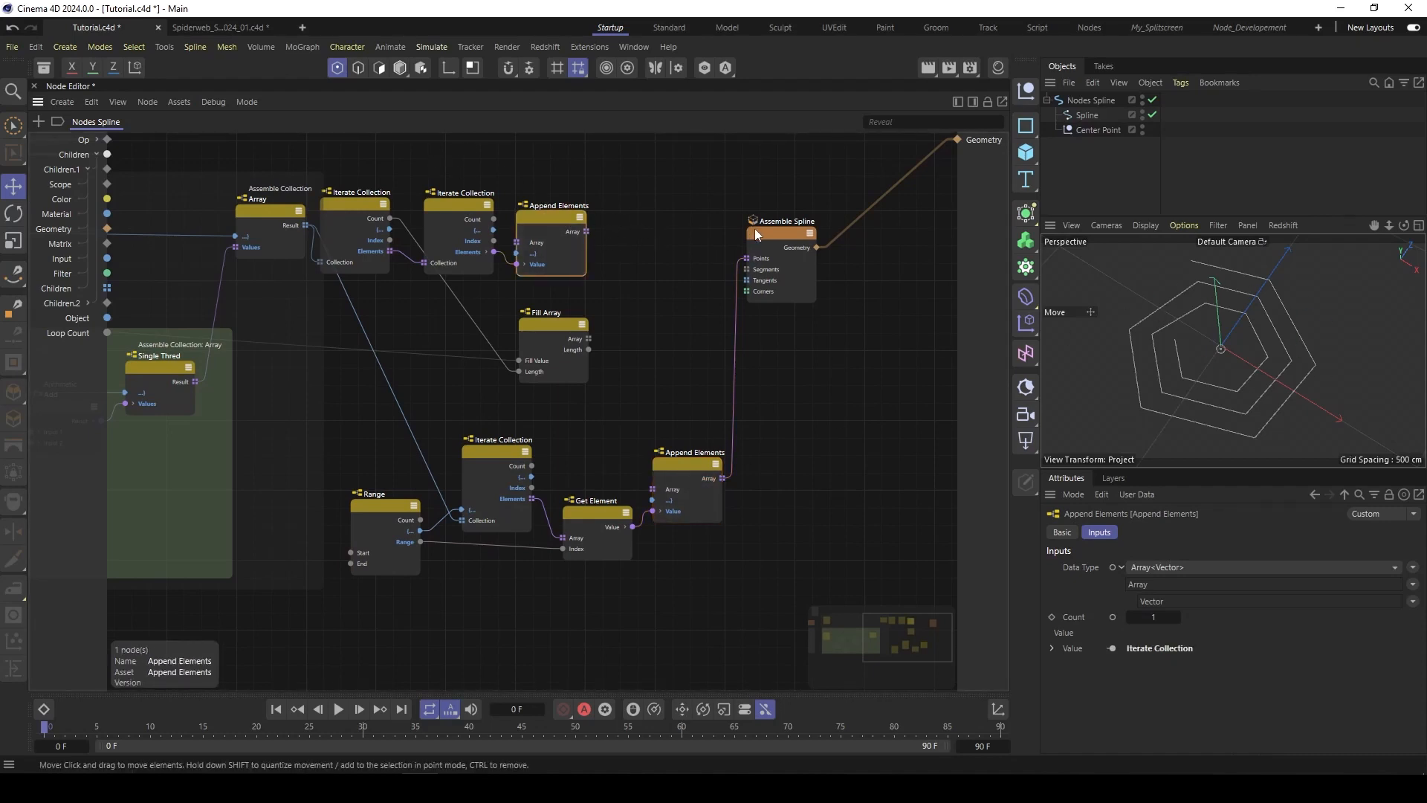
# Step: Move the Assemble Spline node aside and add a Concatenate node between it and the upper Append Elements node
pyautogui.moveTo(756, 230); pyautogui.dragTo(814, 257)
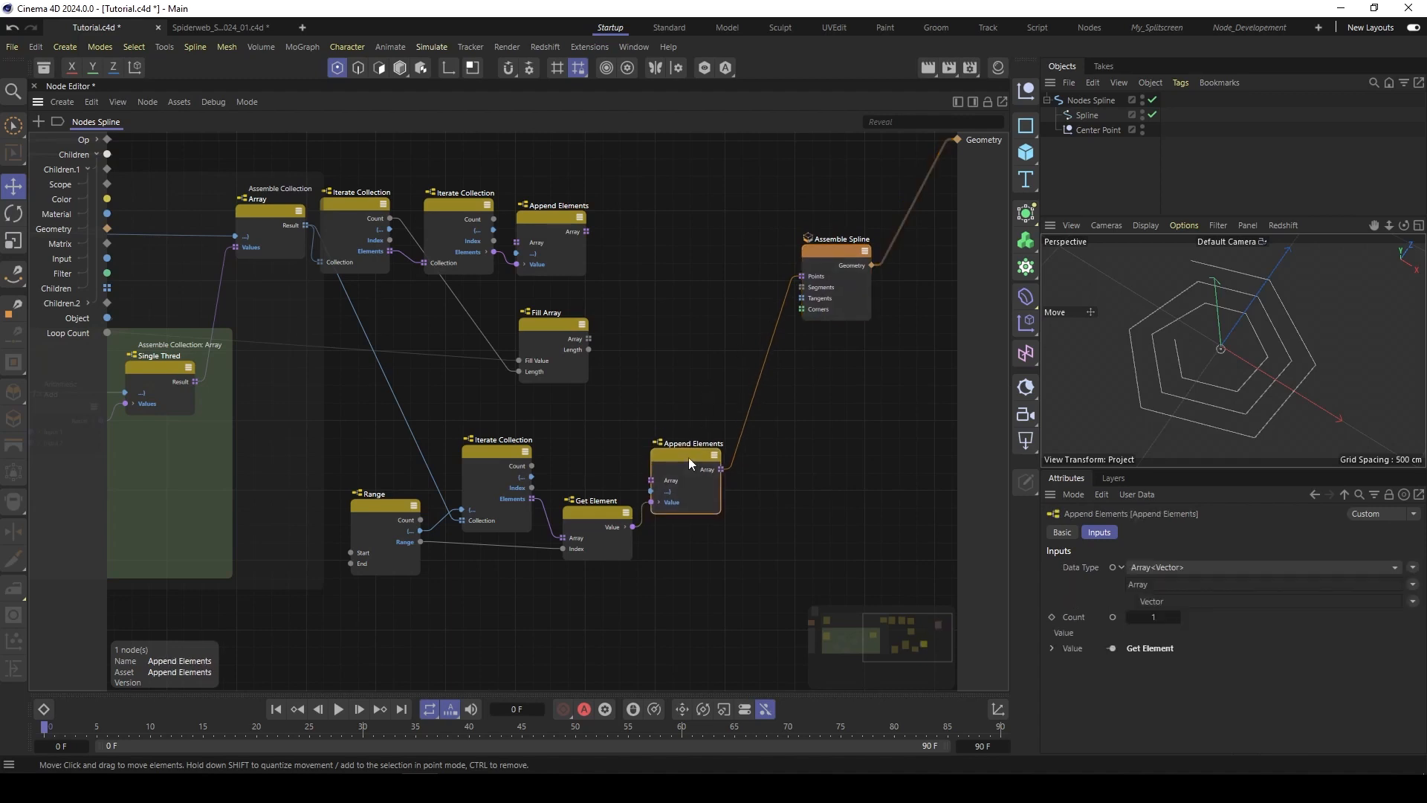
pyautogui.doubleClick(676, 290)
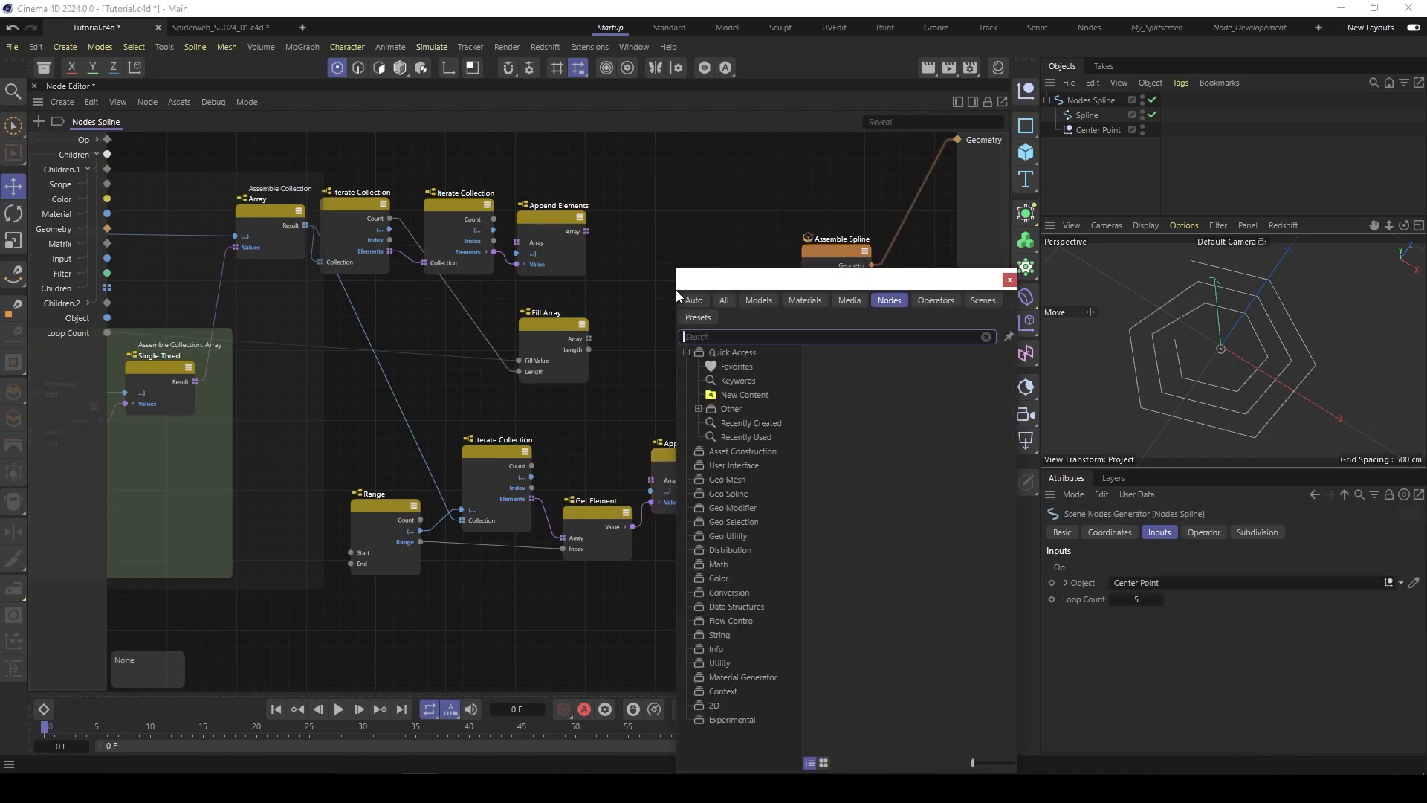
pyautogui.write('con')
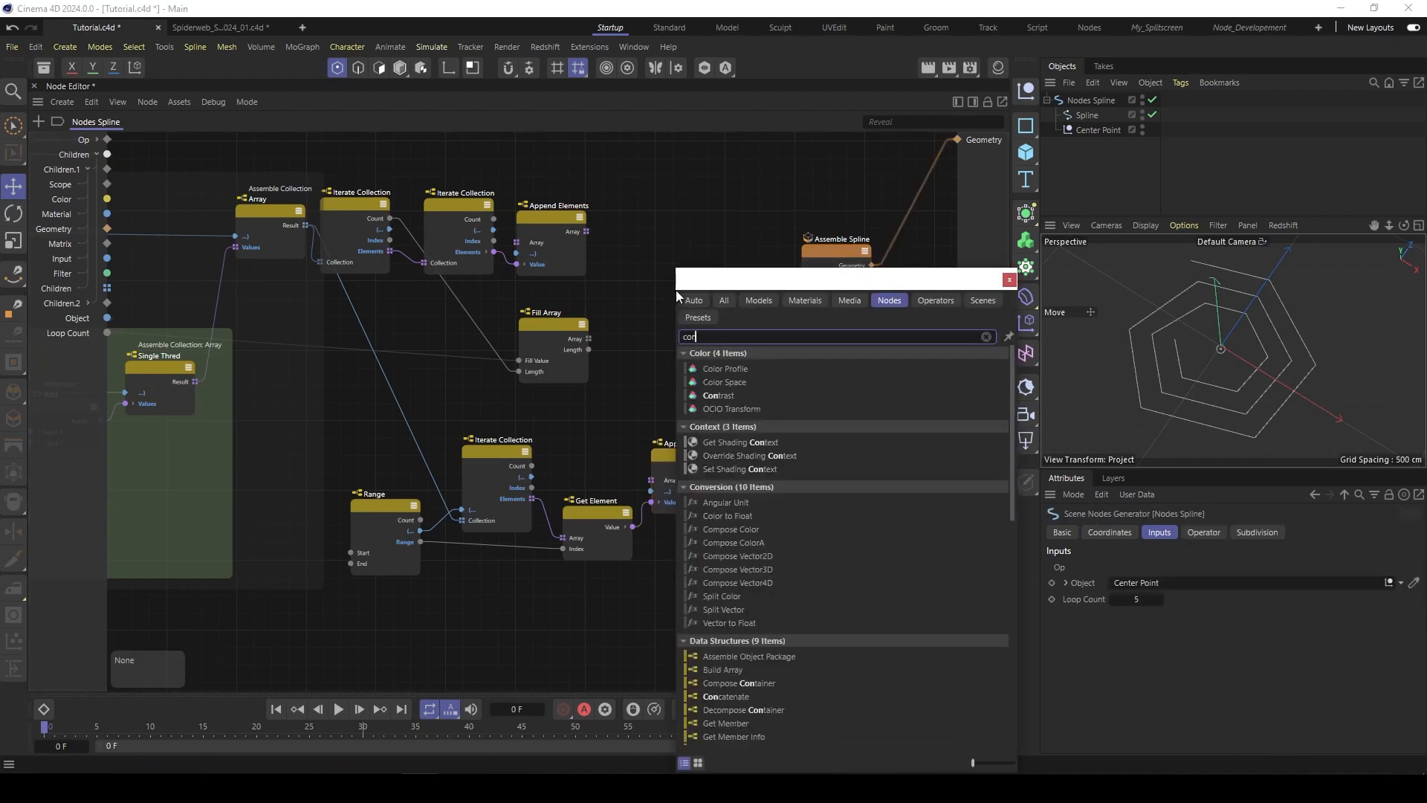
pyautogui.write('c')
pyautogui.doubleClick(711, 367)
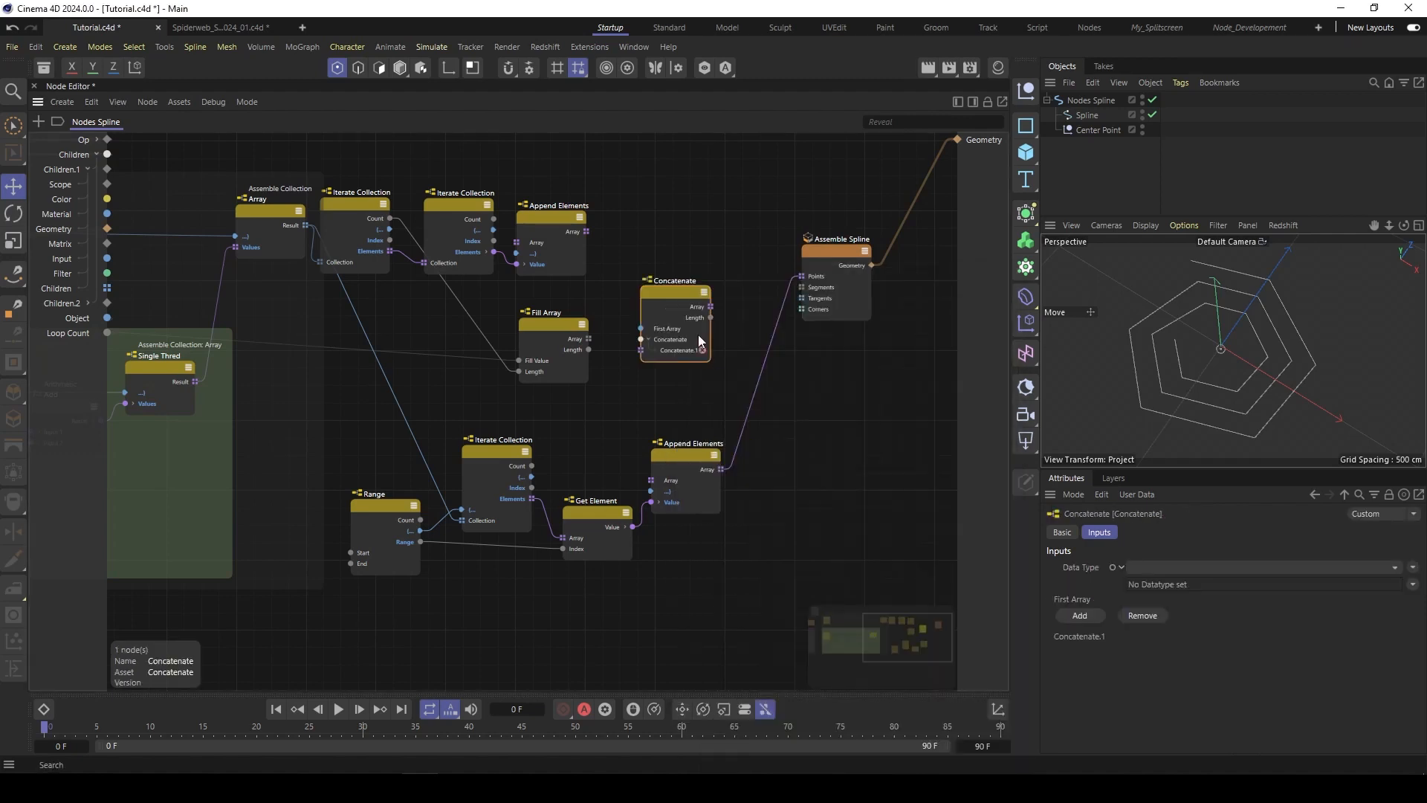
pyautogui.moveTo(667, 295); pyautogui.dragTo(698, 247)
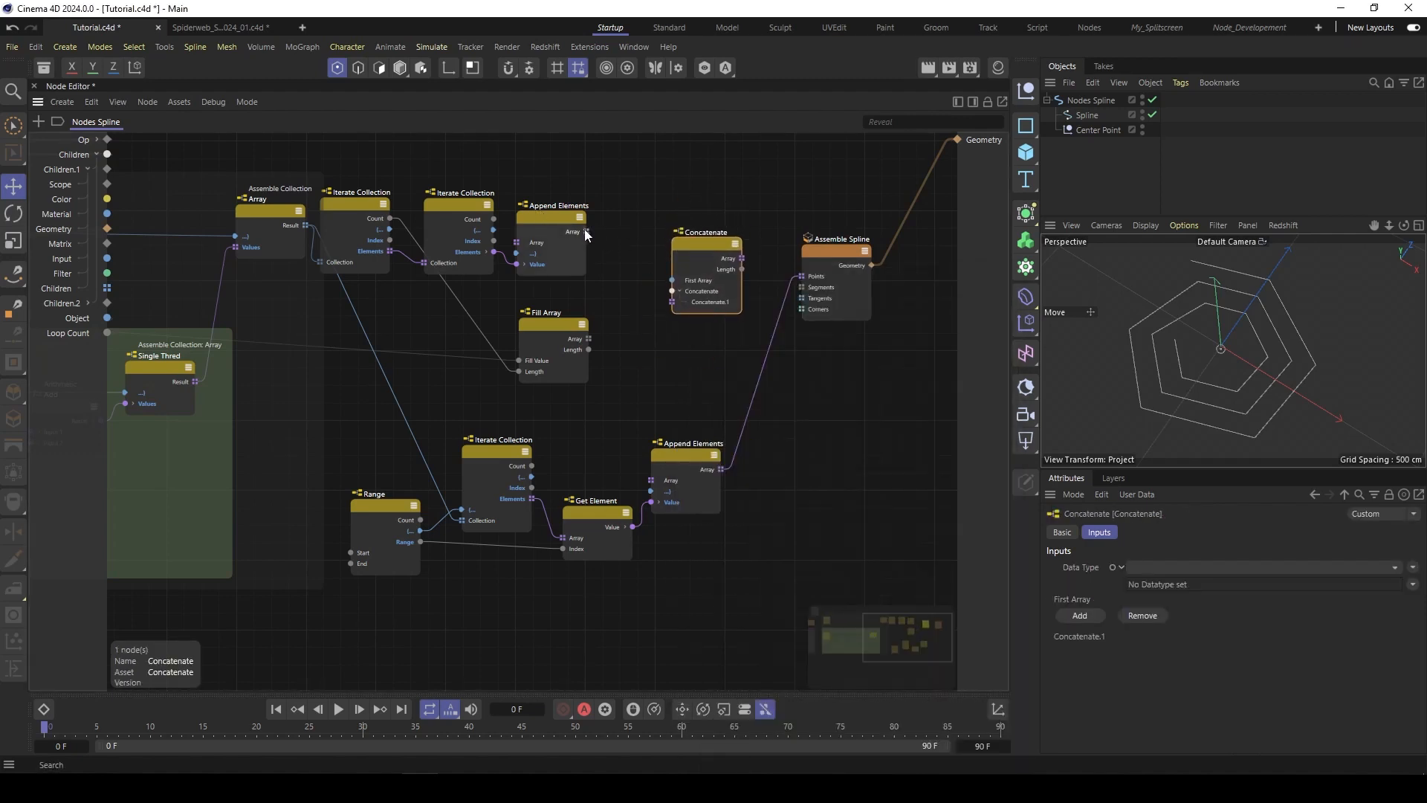
# Step: Connect the upper Append Elements array to Concatenate's First Array, the lower one to its second input, and its Array output to Assemble Spline's Points
pyautogui.moveTo(586, 231); pyautogui.dragTo(672, 280)
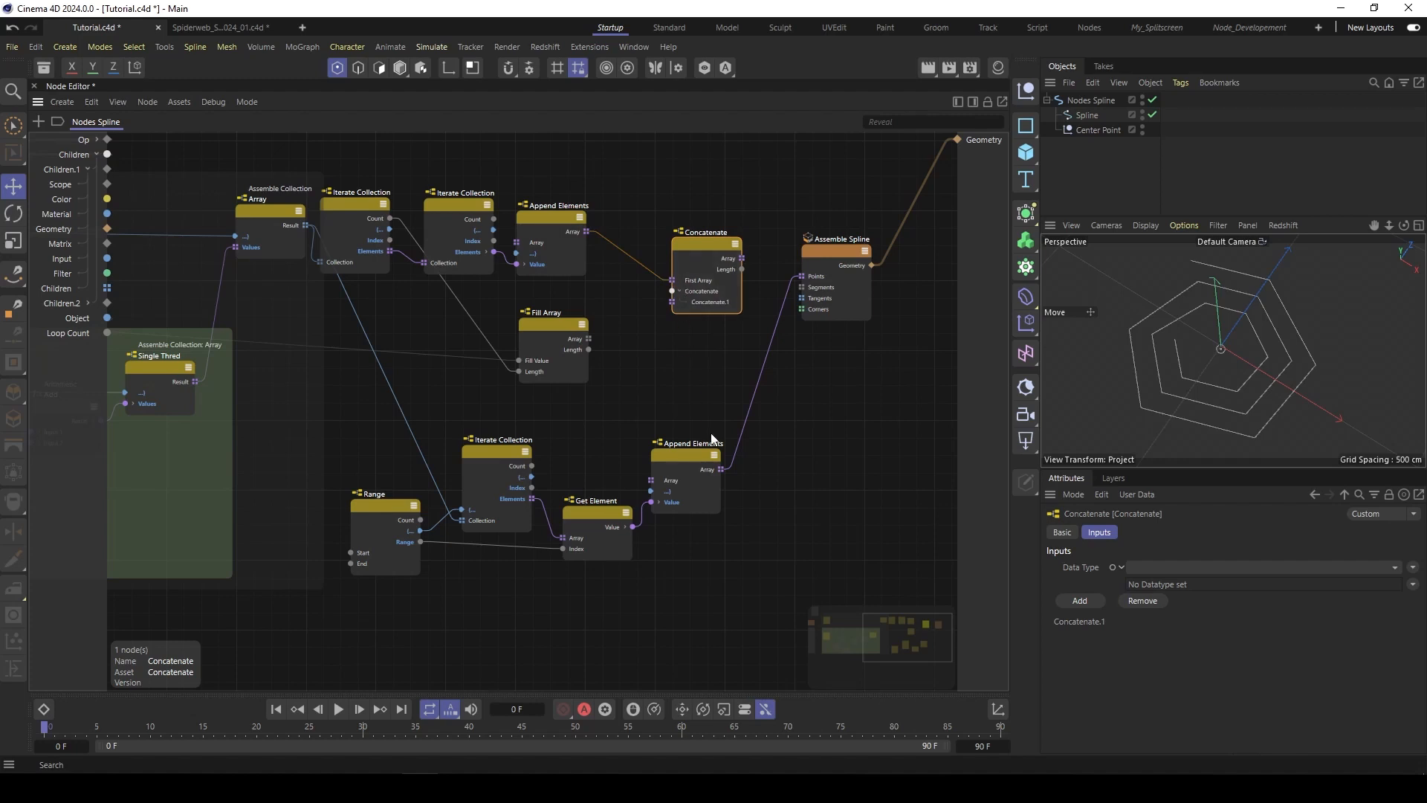
pyautogui.moveTo(719, 469); pyautogui.dragTo(673, 301)
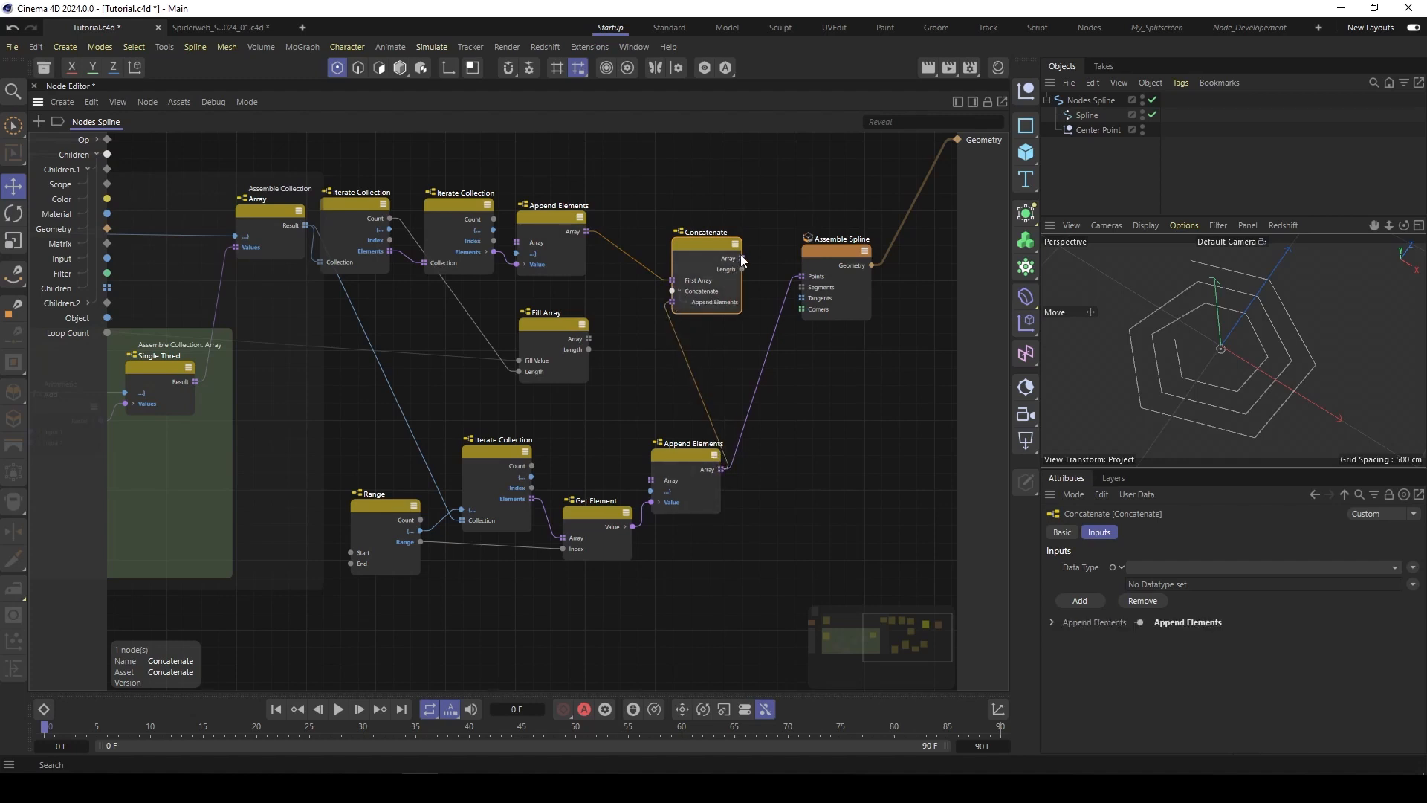
pyautogui.moveTo(741, 258); pyautogui.dragTo(855, 245)
pyautogui.moveTo(681, 241); pyautogui.dragTo(719, 256)
# Step: Set the Range node's Start value to 1
pyautogui.click(386, 507)
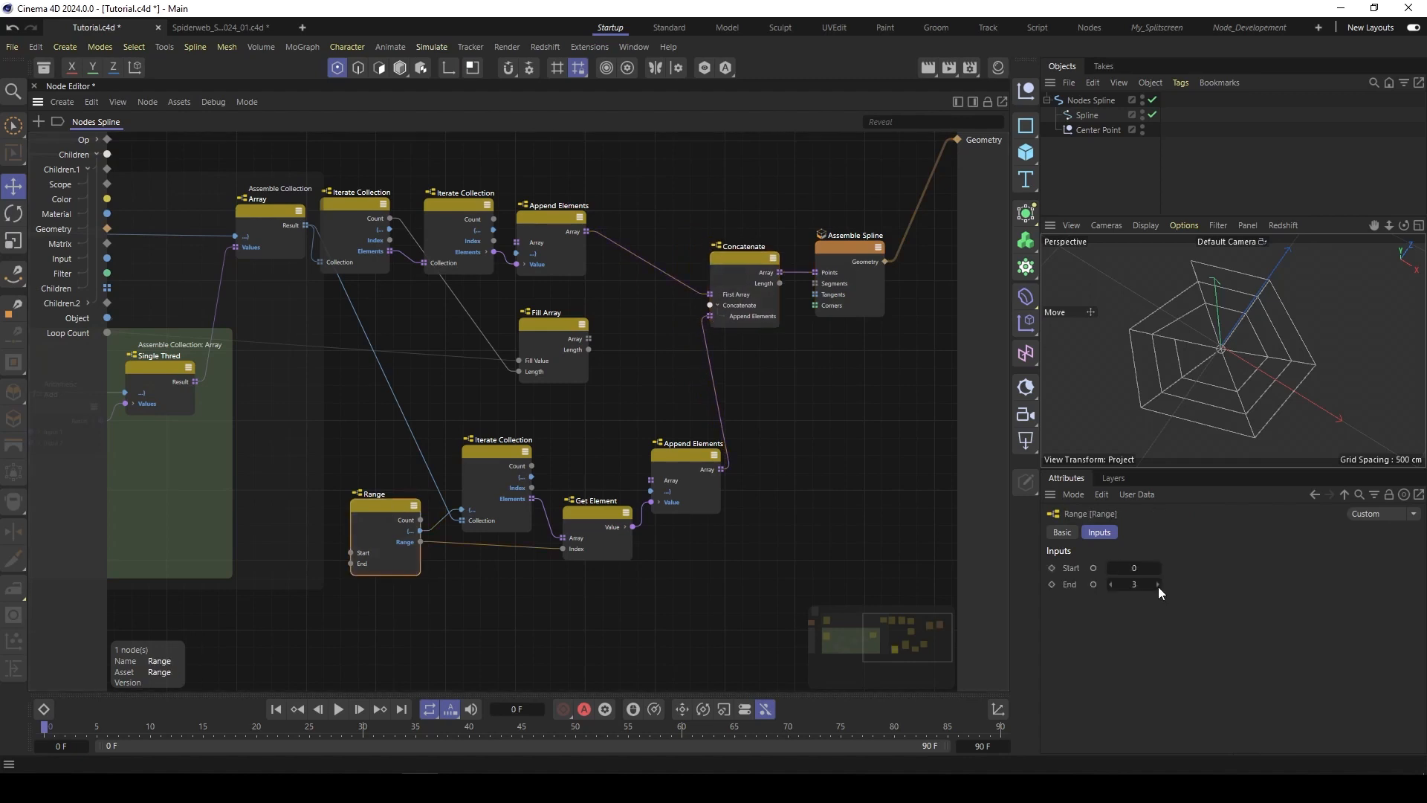
pyautogui.click(1157, 568)
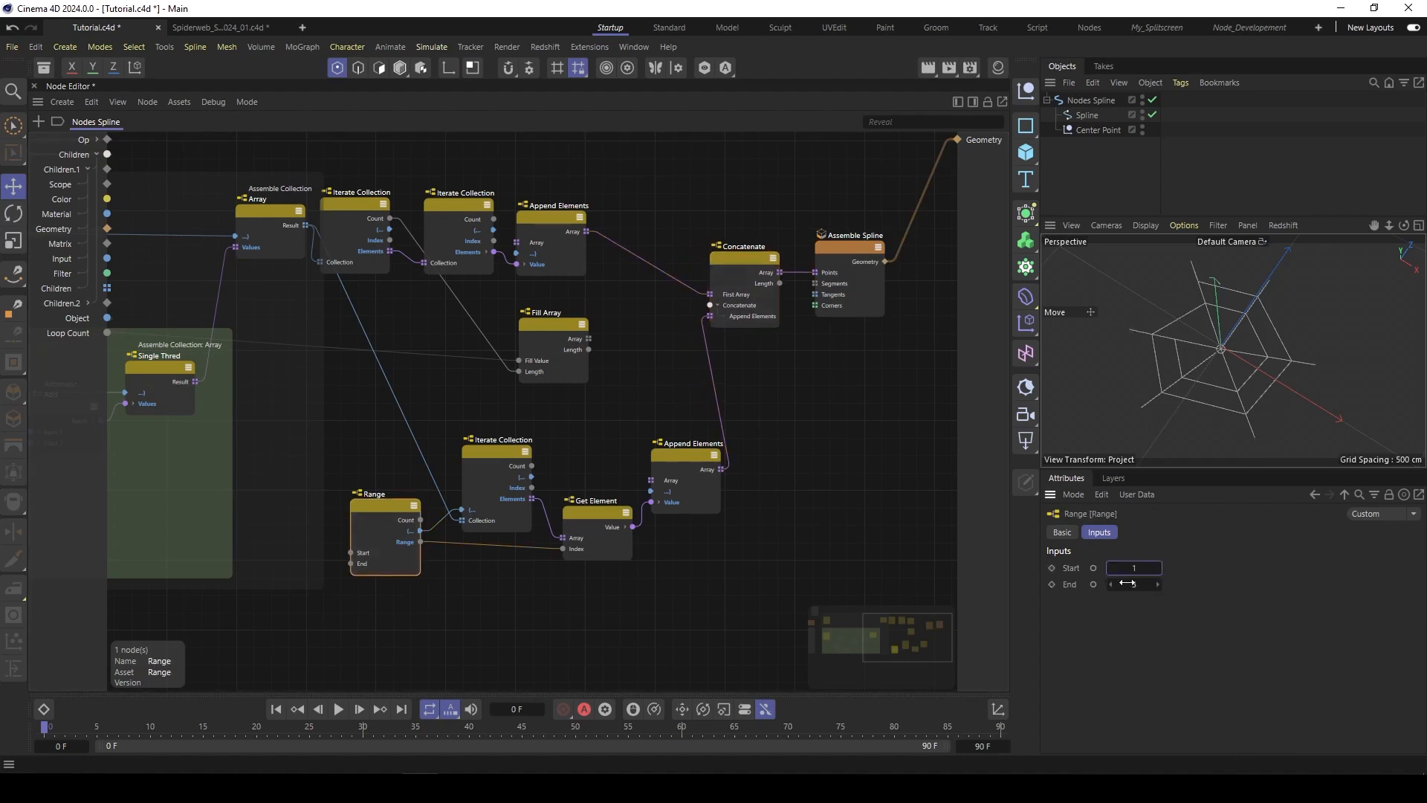
pyautogui.click(549, 328)
# Step: Reposition the Concatenate and Assemble Spline nodes higher in the graph and shift the Fill Array node closer to them
pyautogui.moveTo(704, 190); pyautogui.dragTo(904, 344)
pyautogui.moveTo(742, 263); pyautogui.dragTo(770, 221)
pyautogui.click(554, 331)
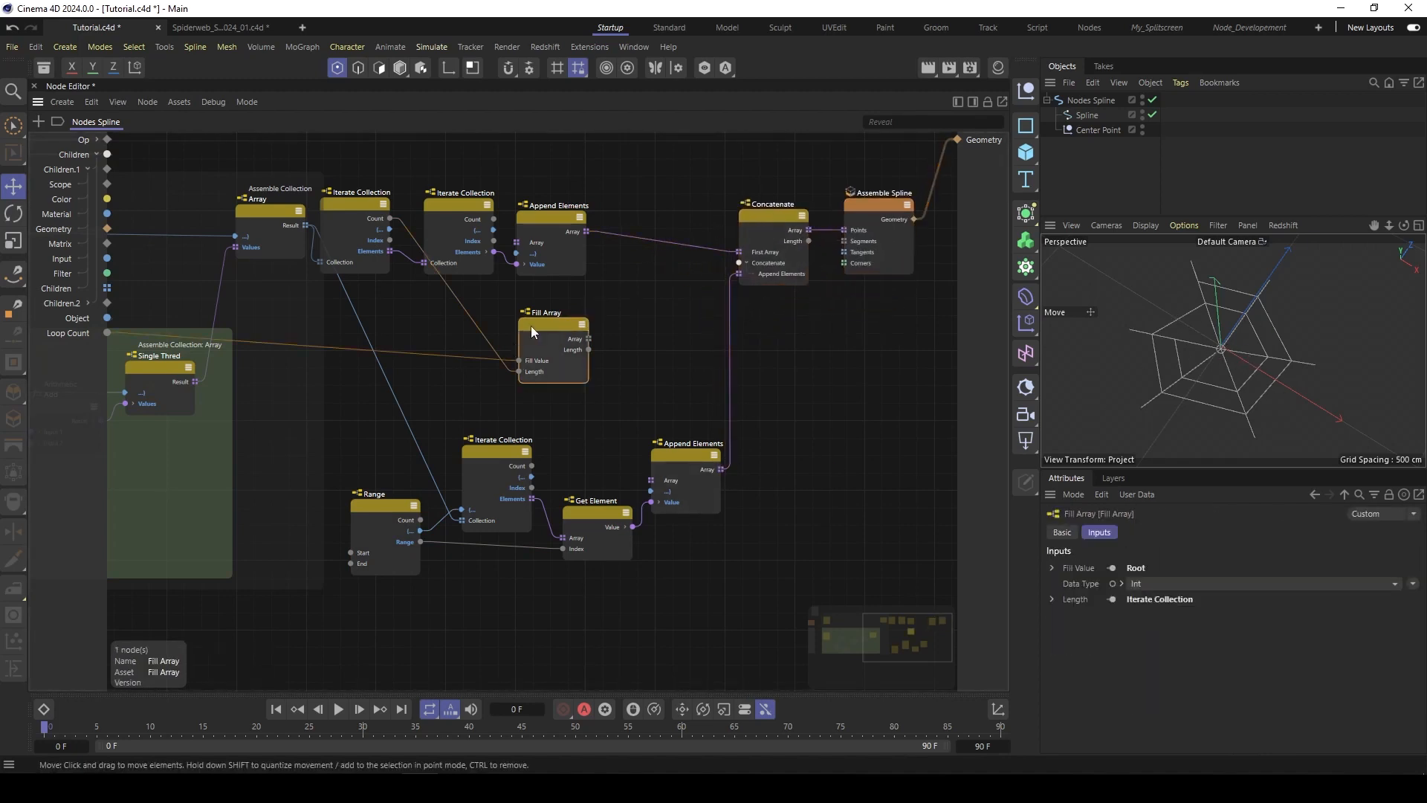
pyautogui.moveTo(552, 324); pyautogui.dragTo(600, 318)
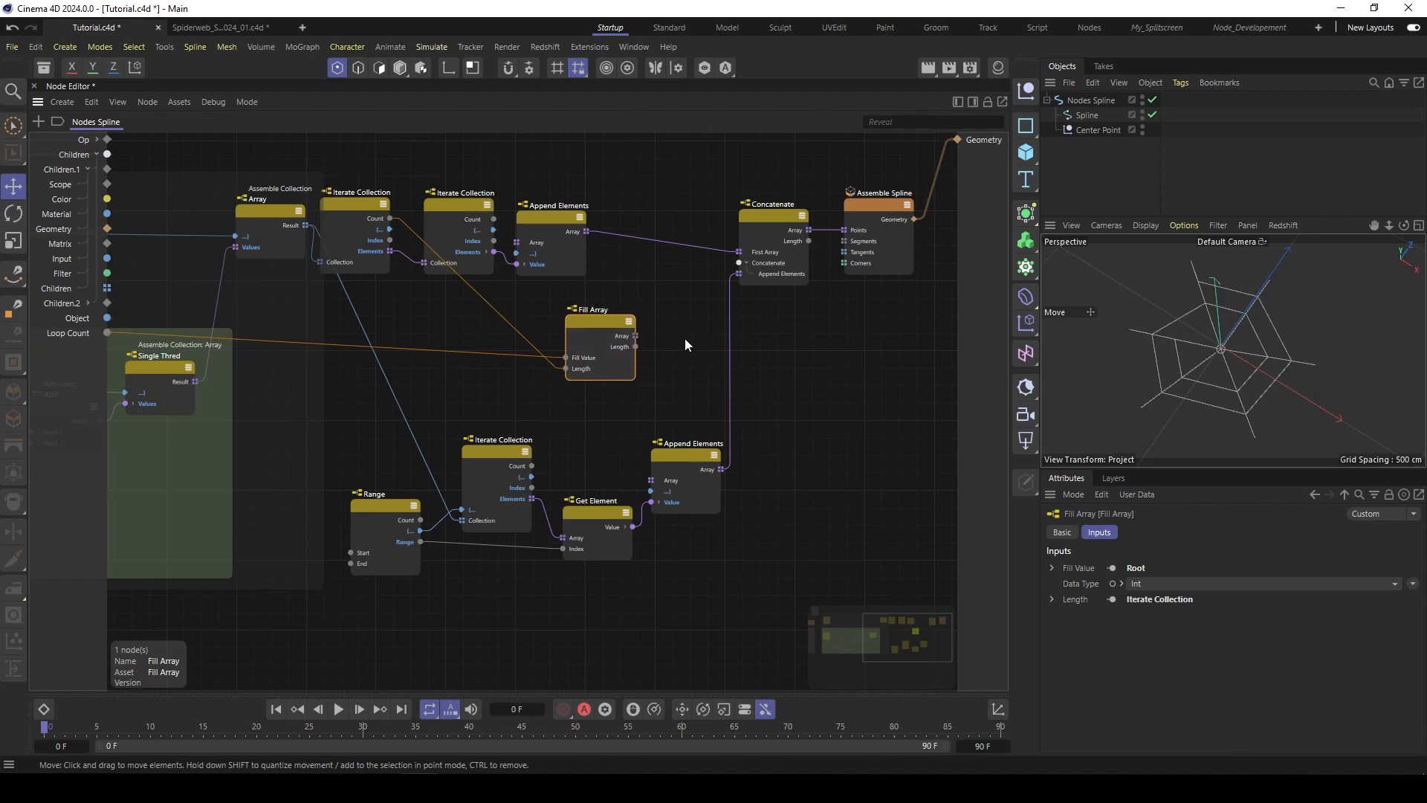
pyautogui.doubleClick(661, 336)
pyautogui.moveTo(698, 280); pyautogui.dragTo(716, 278)
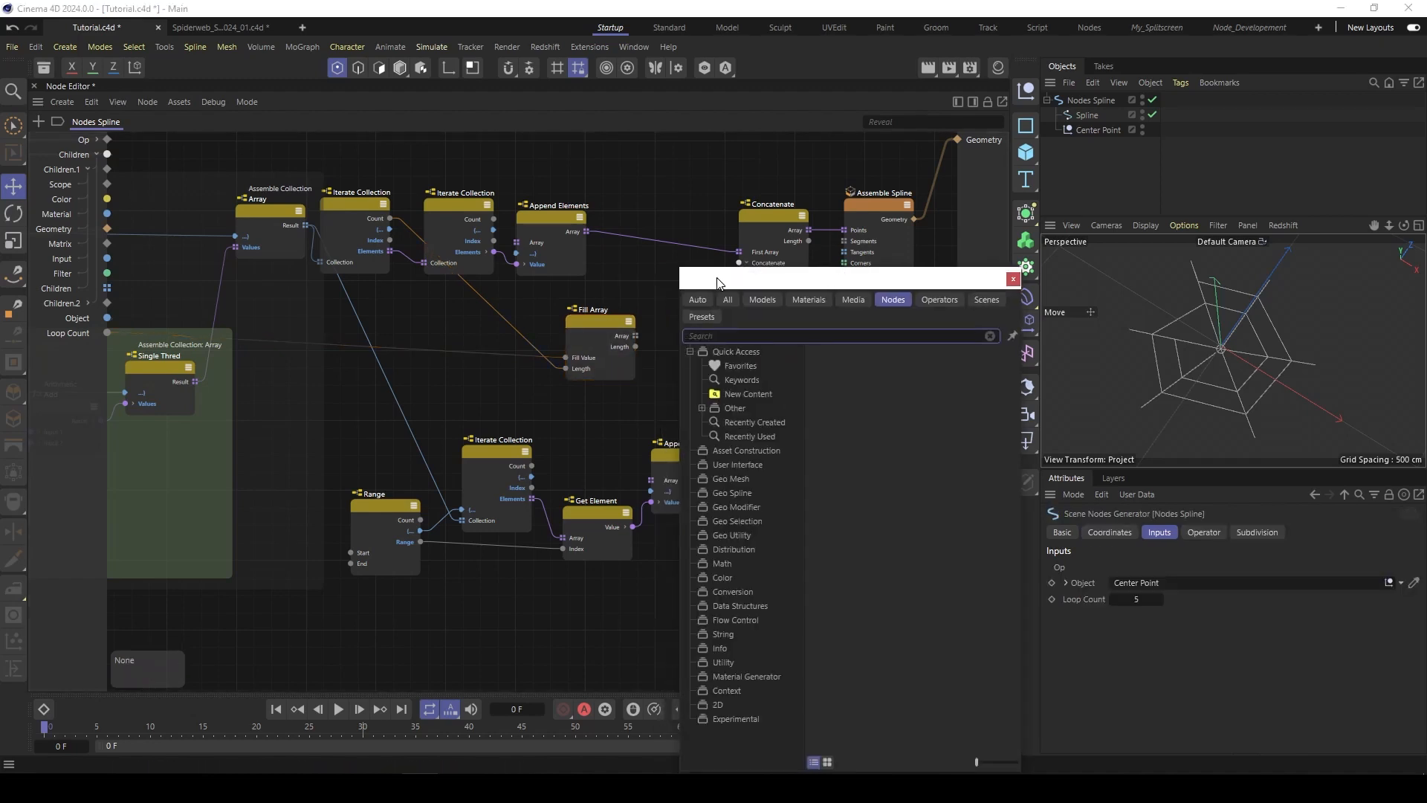
pyautogui.click(604, 327)
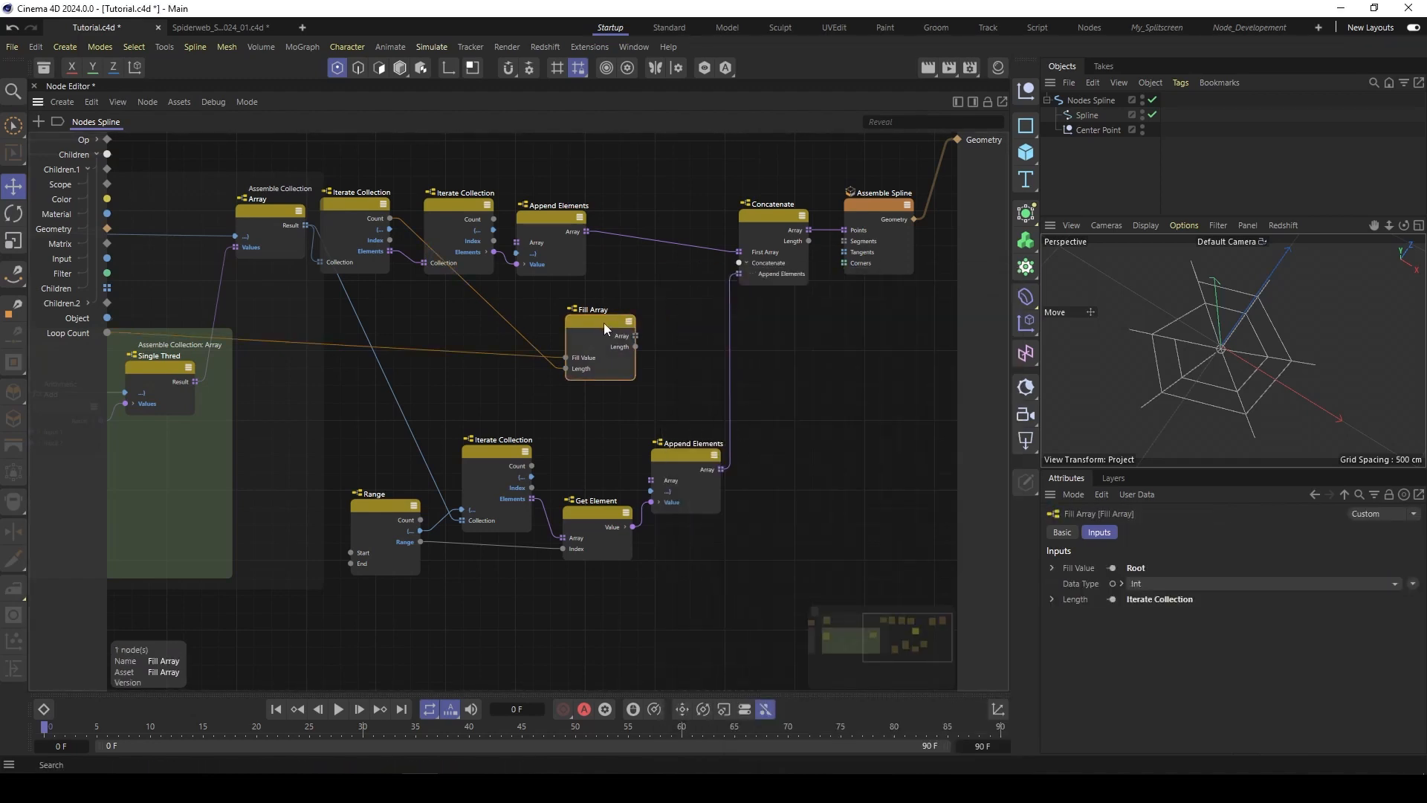
# Step: Add an Append Elements node beside Fill Array and connect Fill Array's Array output to its Array input
pyautogui.doubleClick(693, 328)
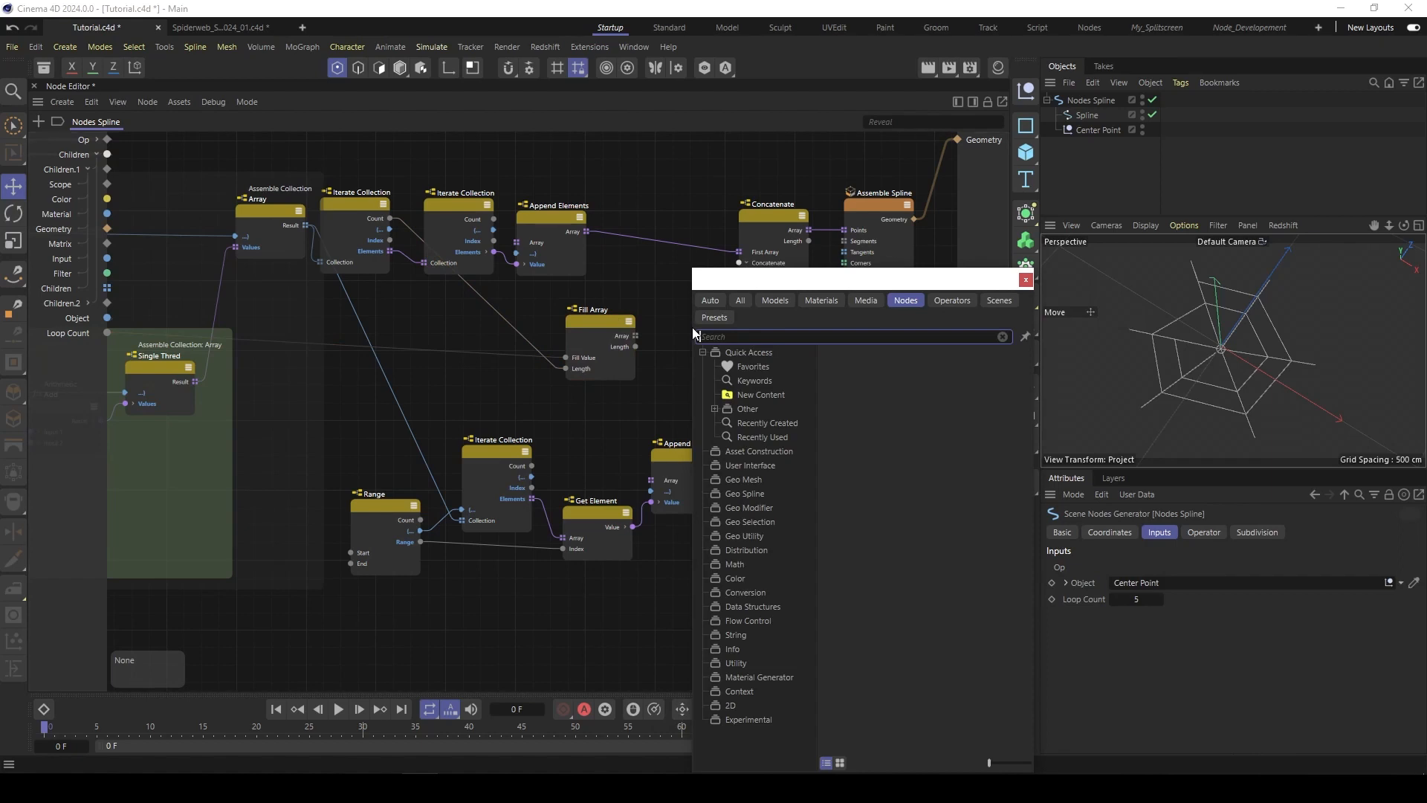
pyautogui.write('app')
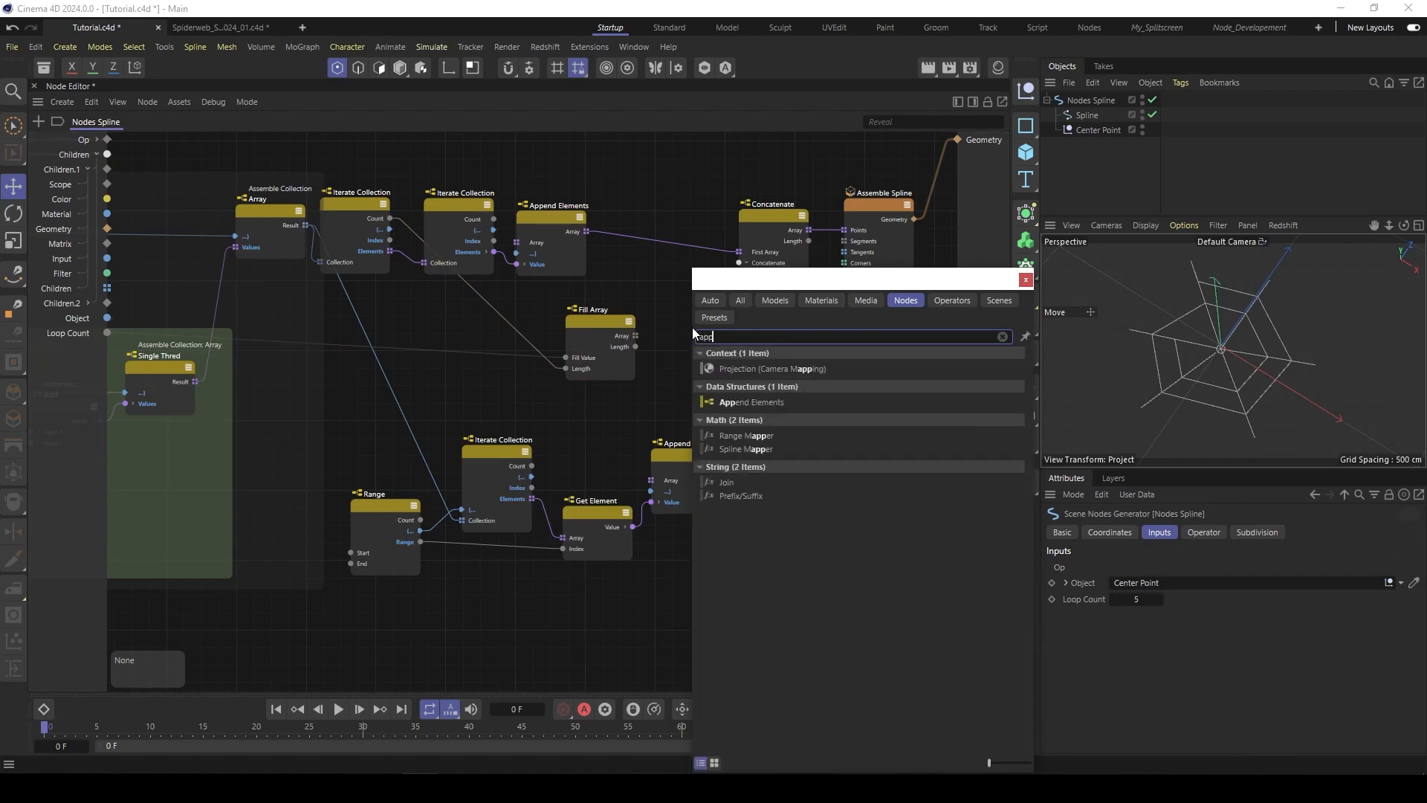
pyautogui.click(769, 401)
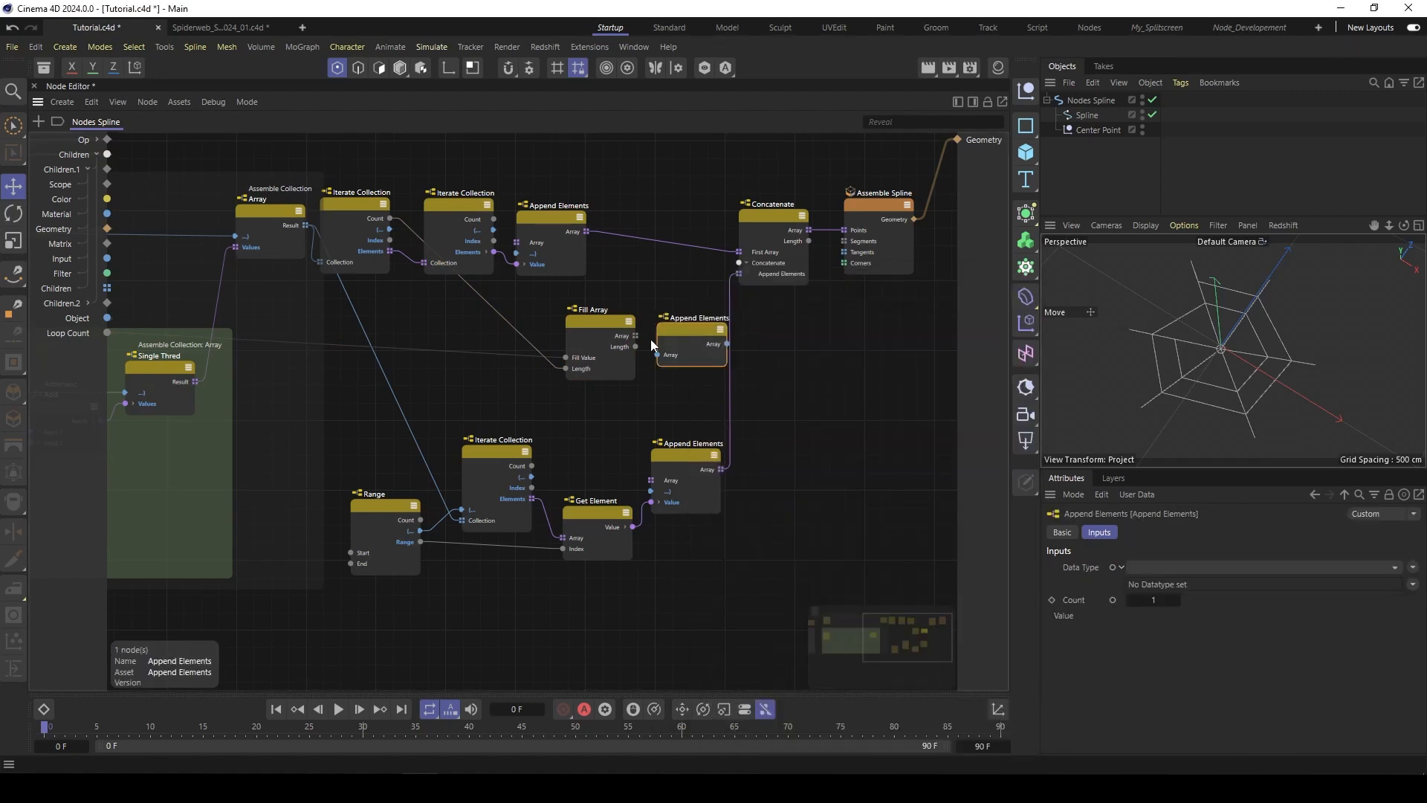
pyautogui.moveTo(638, 336); pyautogui.dragTo(781, 333)
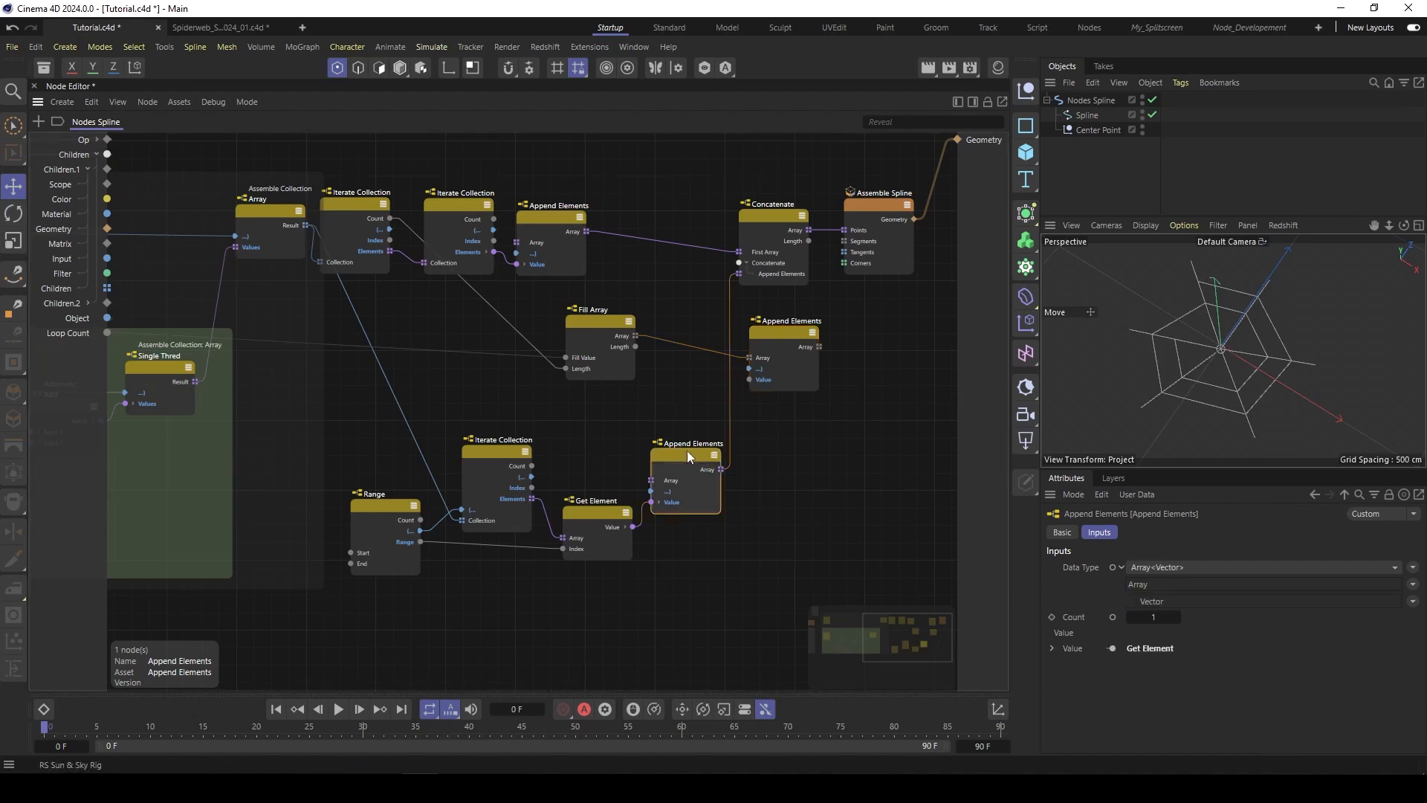
# Step: Shift the lower Range-to-Append Elements chain back and add a Get Count node fed by its Append Elements array
pyautogui.moveTo(715, 425); pyautogui.dragTo(417, 558)
pyautogui.moveTo(680, 467); pyautogui.dragTo(617, 463)
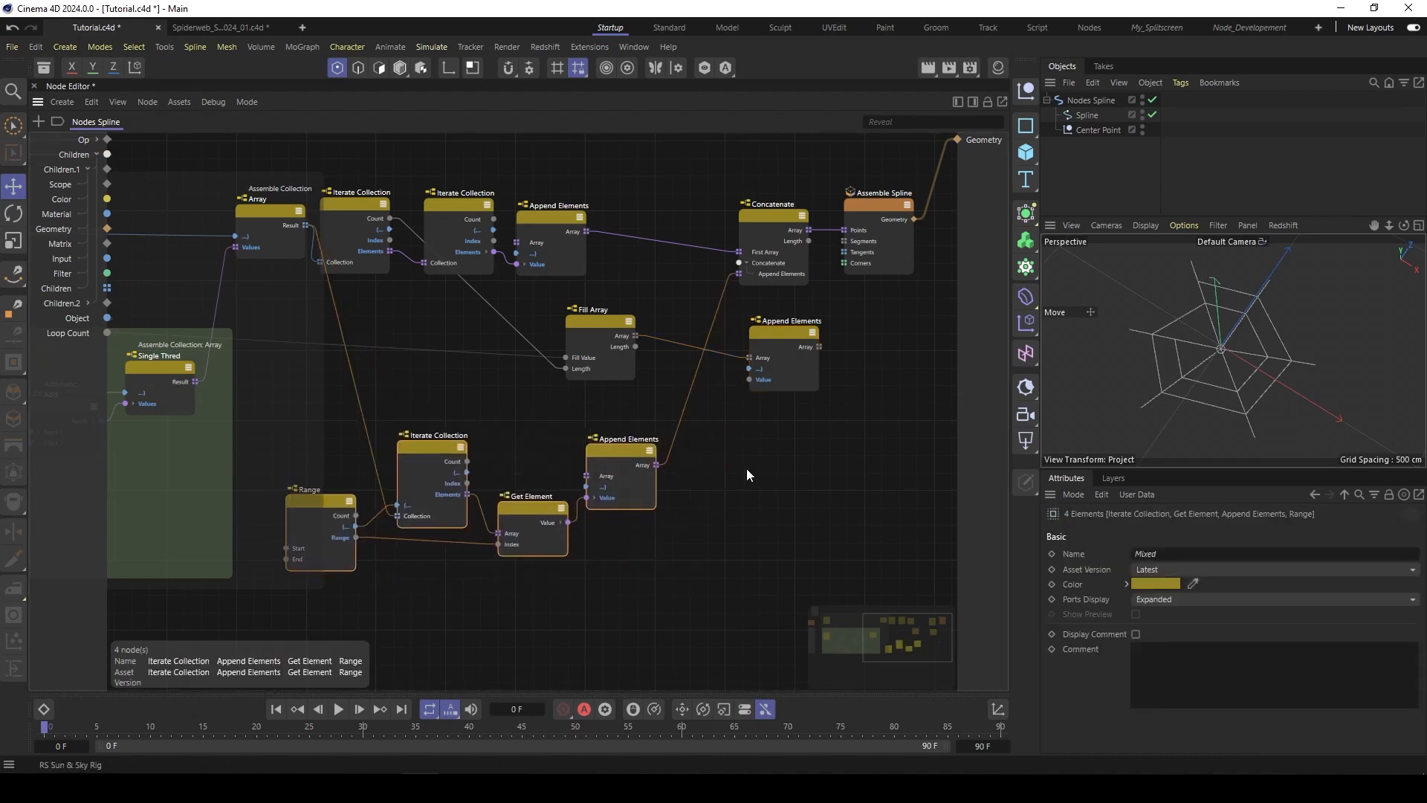
pyautogui.doubleClick(727, 467)
pyautogui.write('get co')
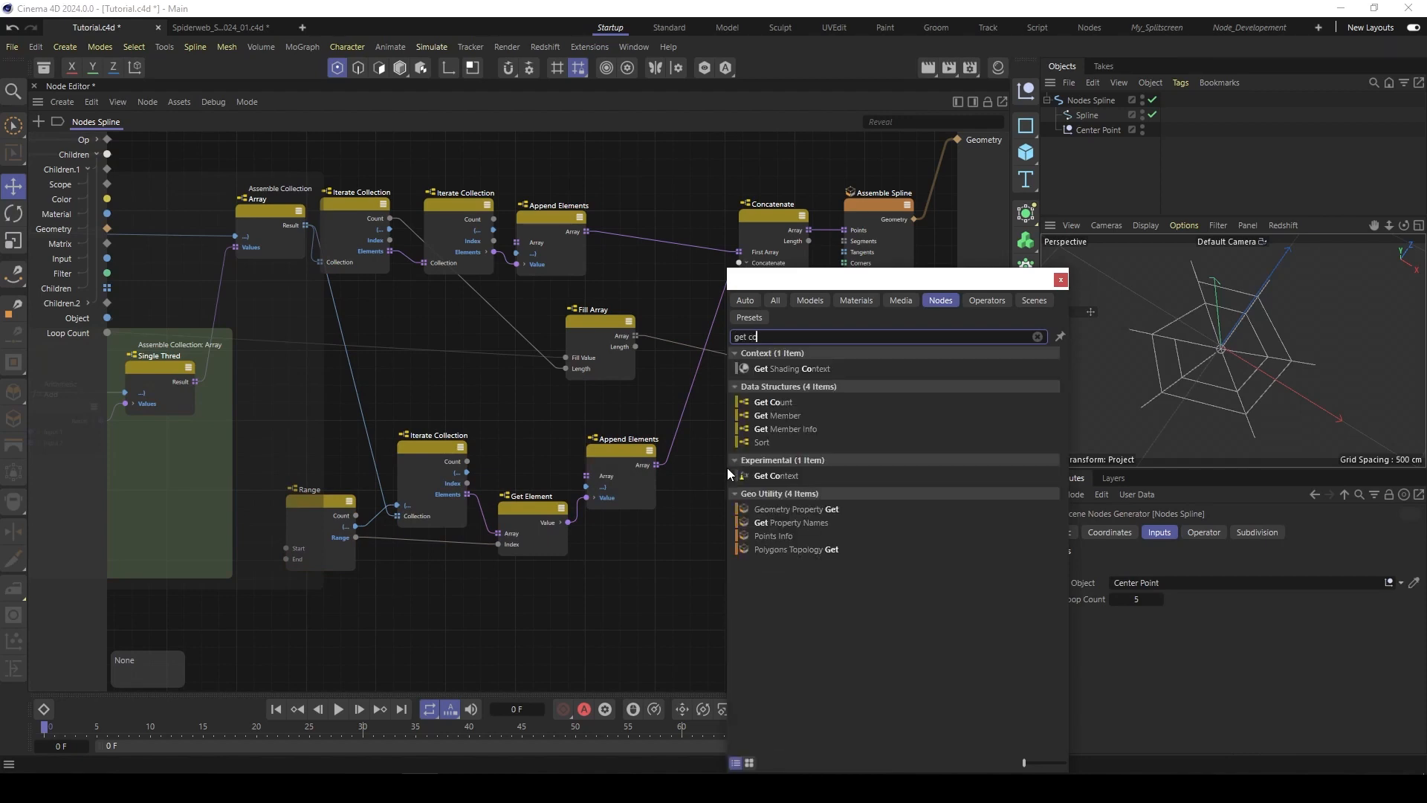
pyautogui.doubleClick(774, 403)
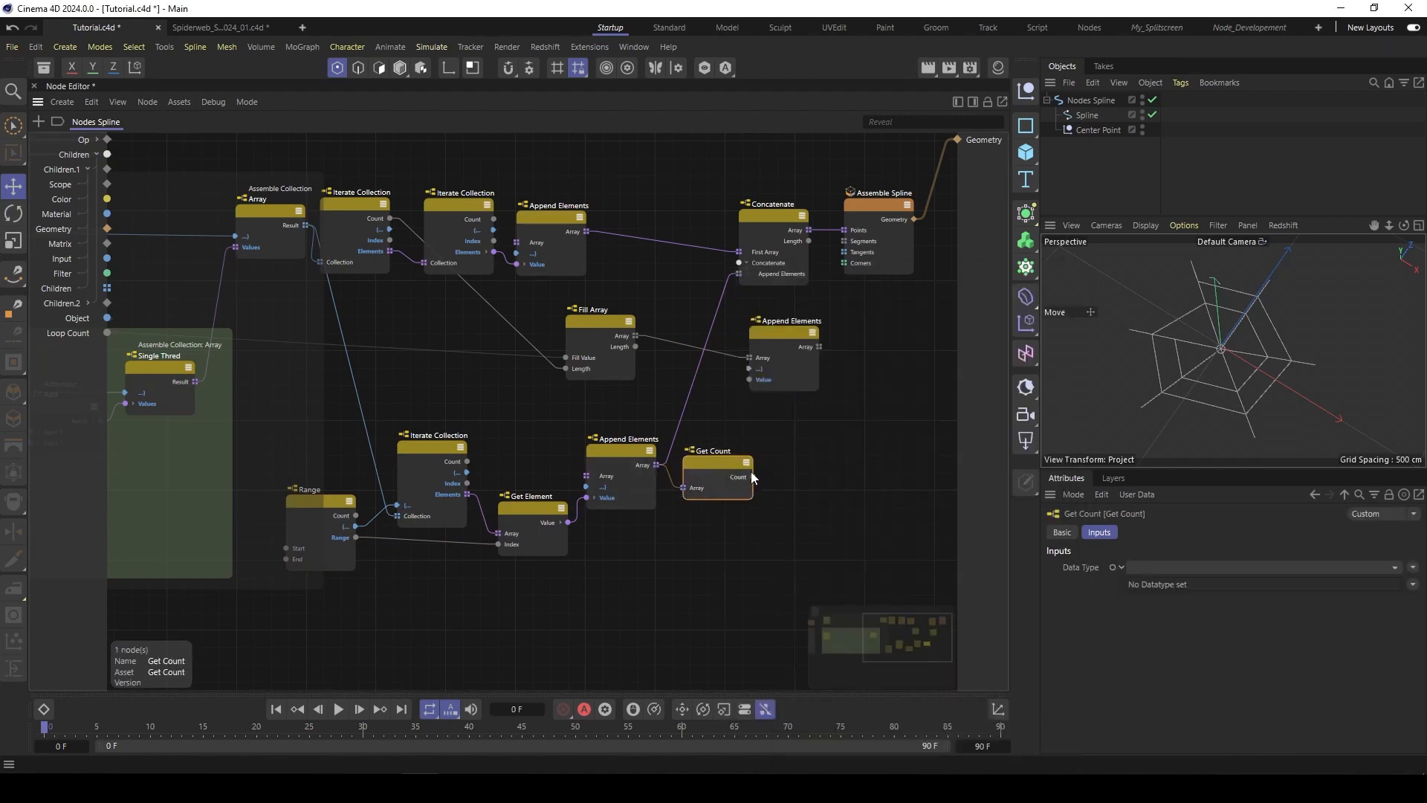
# Step: Connect Get Count's output to the new Append Elements node's Value and that node's Array to Assemble Spline's Segments
pyautogui.moveTo(752, 477); pyautogui.dragTo(750, 380)
pyautogui.moveTo(818, 318); pyautogui.dragTo(846, 232)
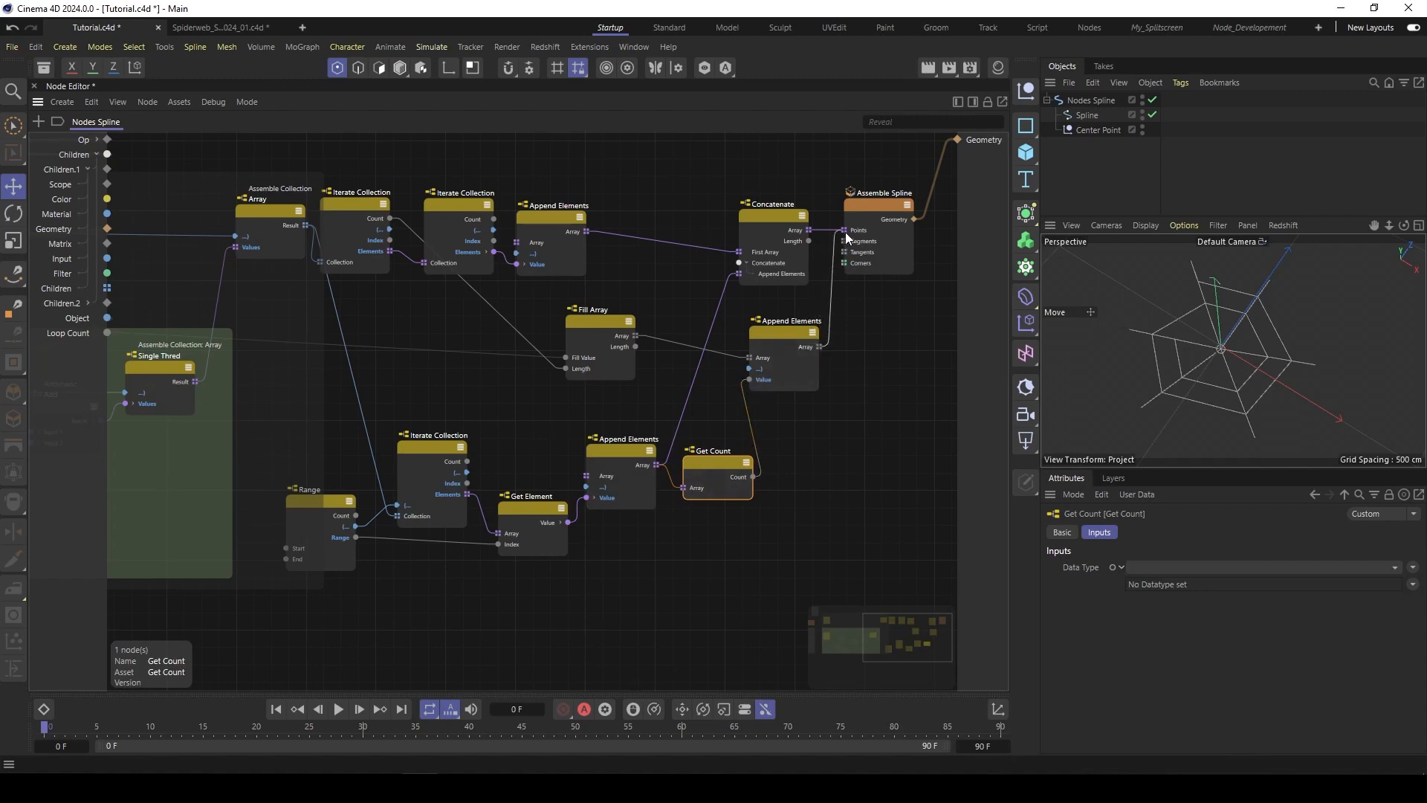
pyautogui.click(859, 353)
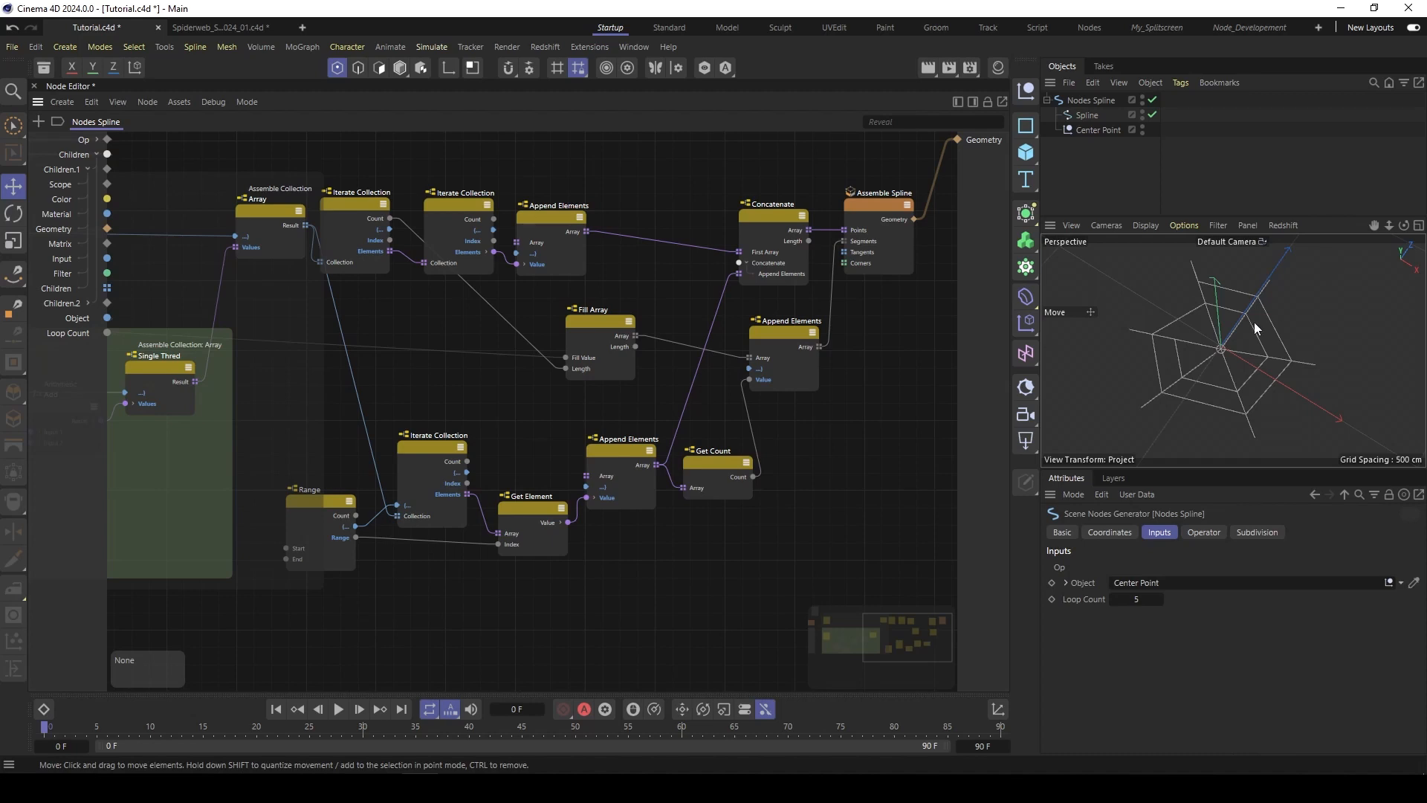
pyautogui.keyDown('alt'); pyautogui.moveTo(1205, 330); pyautogui.dragTo(1212, 371); pyautogui.keyUp('alt')
pyautogui.keyDown('alt'); pyautogui.moveTo(1261, 323); pyautogui.dragTo(1188, 345); pyautogui.keyUp('alt')
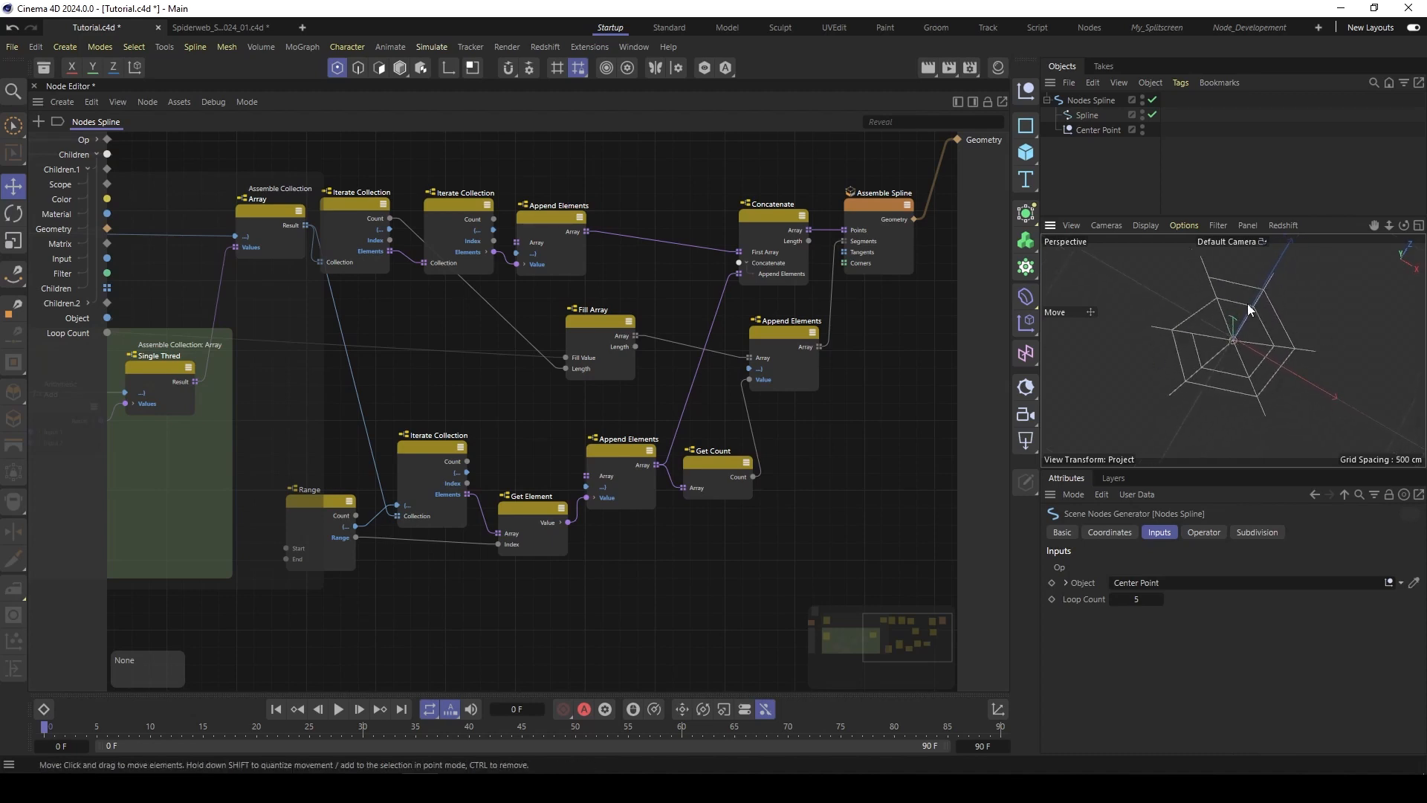
# Step: Spread out the graph by moving the Range-to-Get Count chain lower and the Concatenate, Append Elements and Assemble Spline nodes closer to the Geometry output
pyautogui.scroll(-3, 862, 443)
pyautogui.moveTo(703, 525); pyautogui.dragTo(734, 526)
pyautogui.click(453, 387)
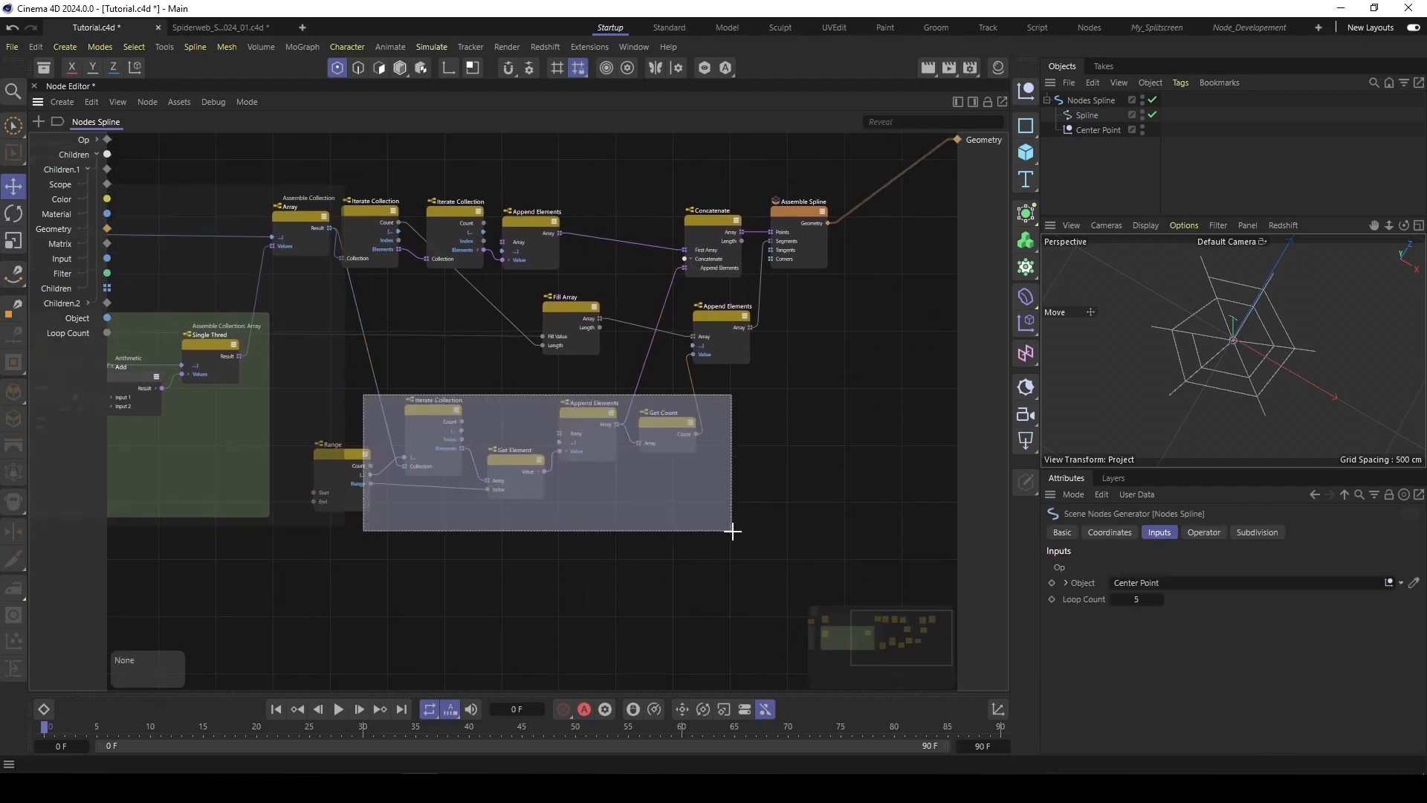
pyautogui.moveTo(583, 403); pyautogui.dragTo(655, 439)
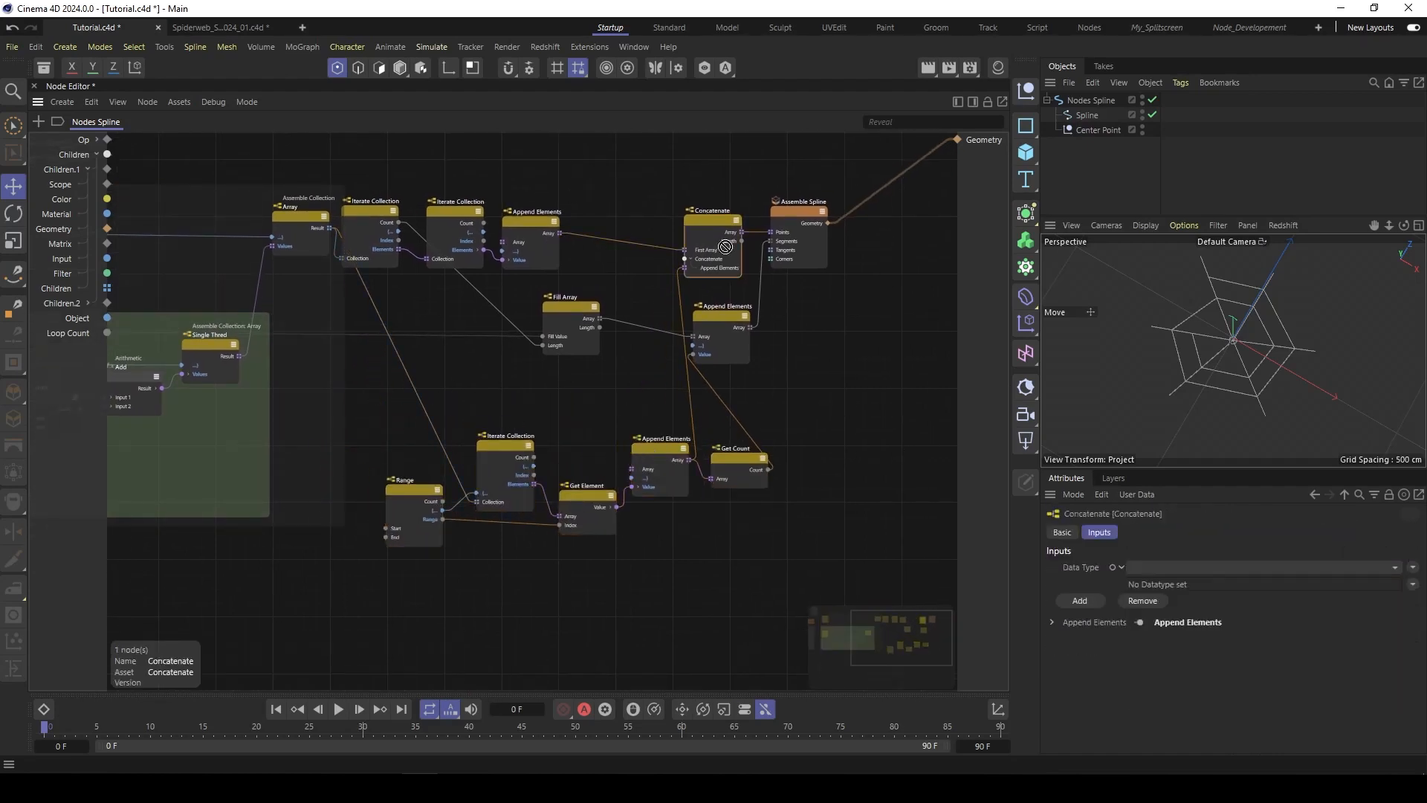
pyautogui.moveTo(706, 183); pyautogui.dragTo(823, 344)
pyautogui.moveTo(735, 315); pyautogui.dragTo(887, 278)
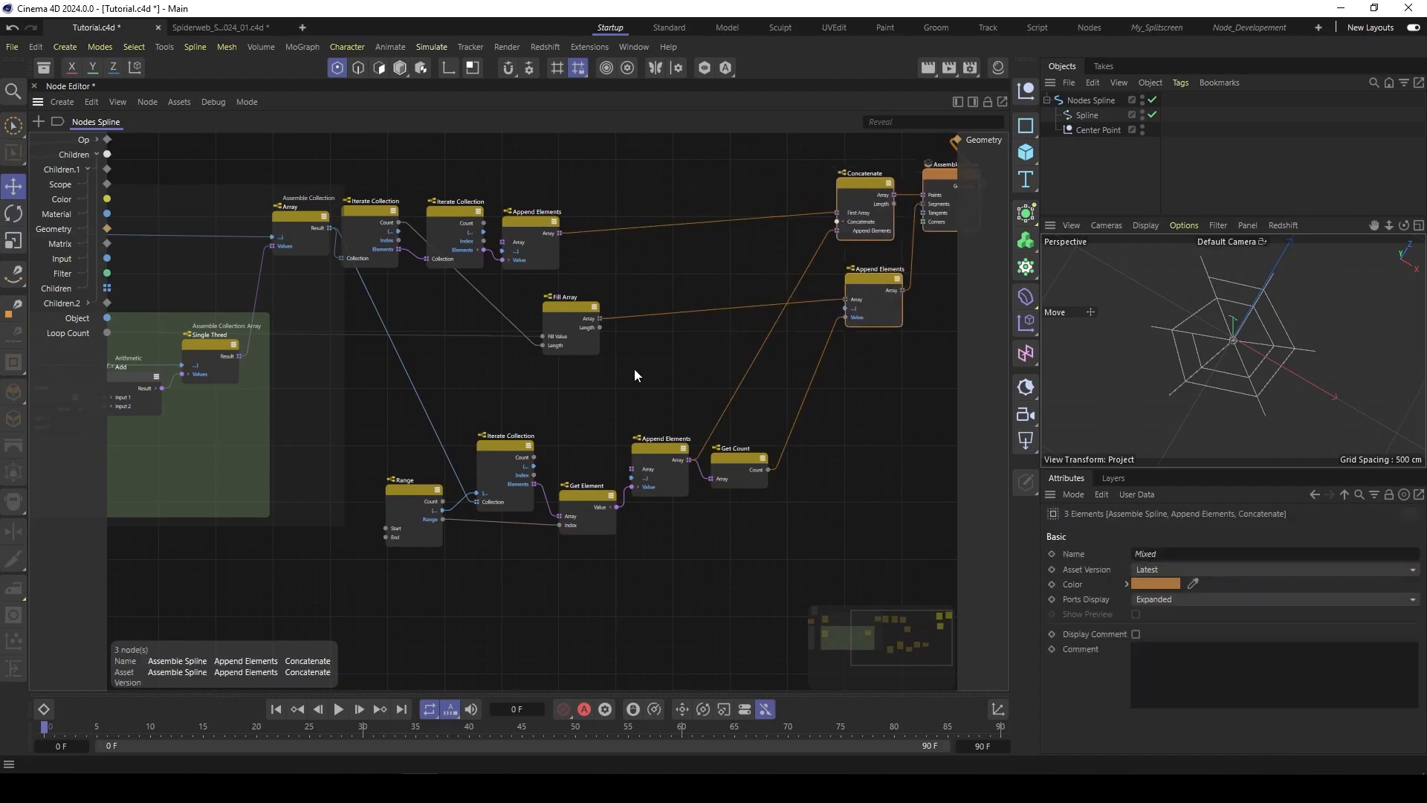
# Step: Group the Range, Iterate Collection, Get Element, Append Elements and Get Count nodes in a scaffold named Spiral Thread
pyautogui.moveTo(425, 402); pyautogui.dragTo(413, 360, button='middle')
pyautogui.moveTo(378, 350); pyautogui.dragTo(769, 508)
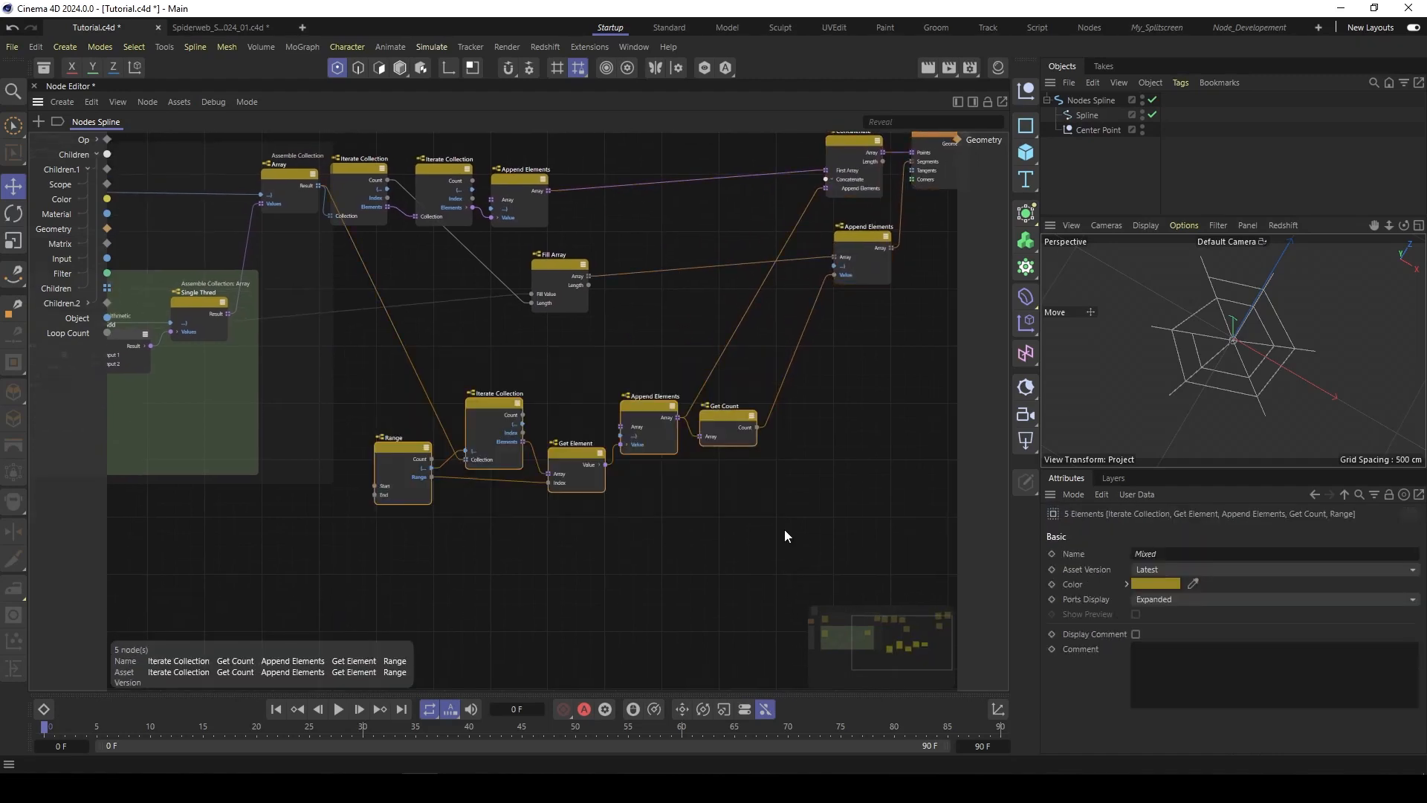
pyautogui.hotkey('alt', 's')
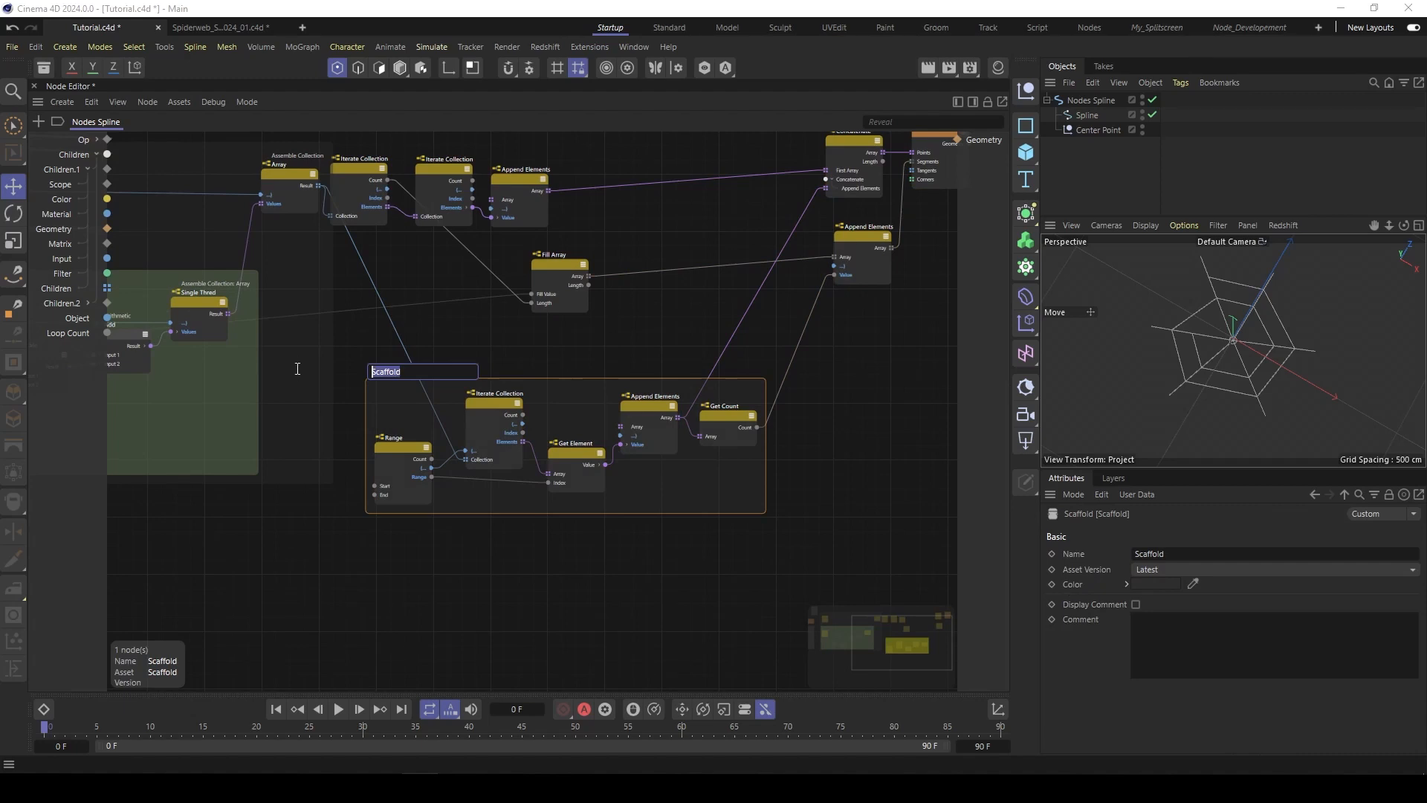
pyautogui.write('Spiral Thread')
pyautogui.press('Return')
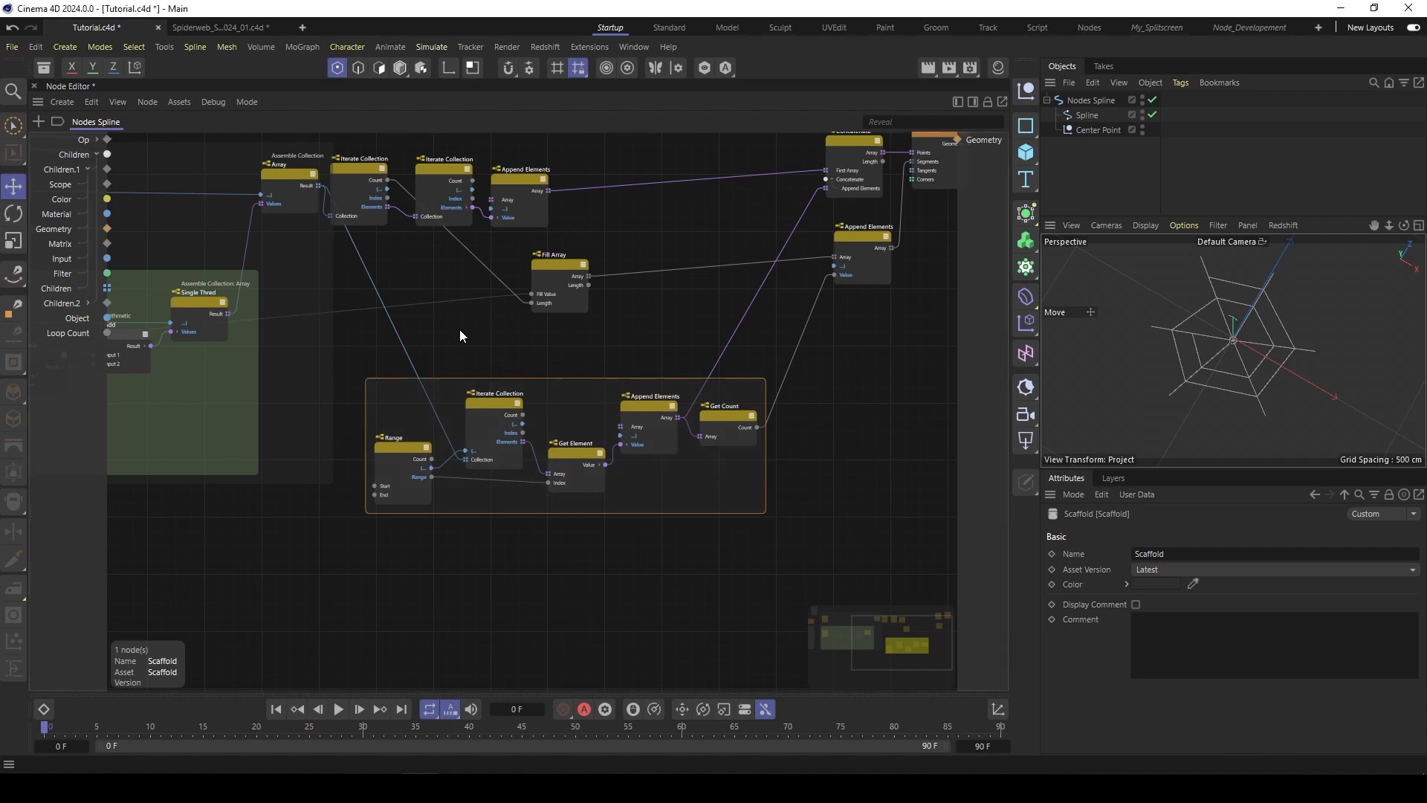
pyautogui.moveTo(432, 399); pyautogui.dragTo(466, 459)
pyautogui.moveTo(402, 415); pyautogui.dragTo(399, 394)
# Step: Move the Assemble Collection Array, both upper Iterate Collection, Append Elements and Fill Array nodes closer to Concatenate, away from the thread scaffolds
pyautogui.scroll(-1, 463, 325)
pyautogui.moveTo(500, 319); pyautogui.dragTo(467, 363, button='middle')
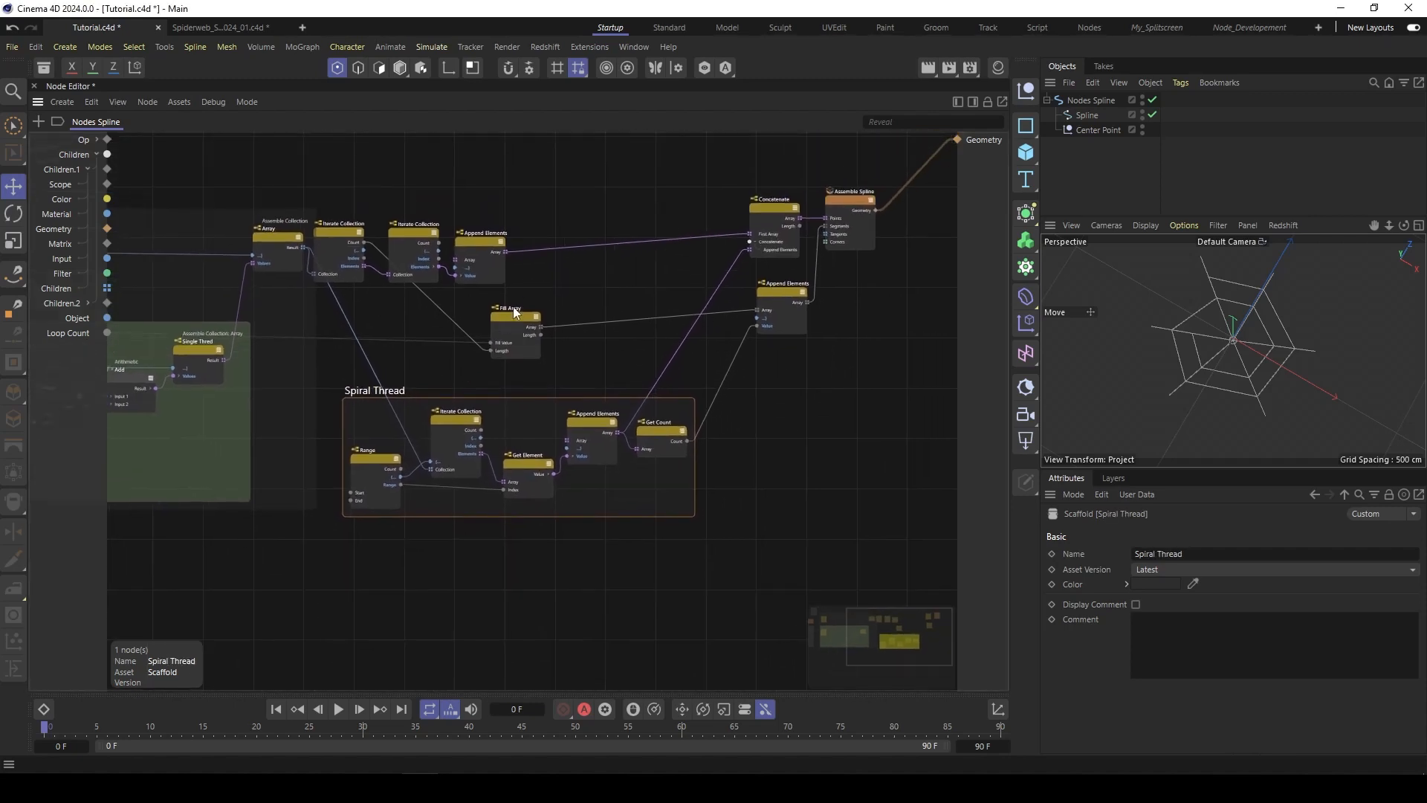
pyautogui.moveTo(245, 153); pyautogui.dragTo(525, 328)
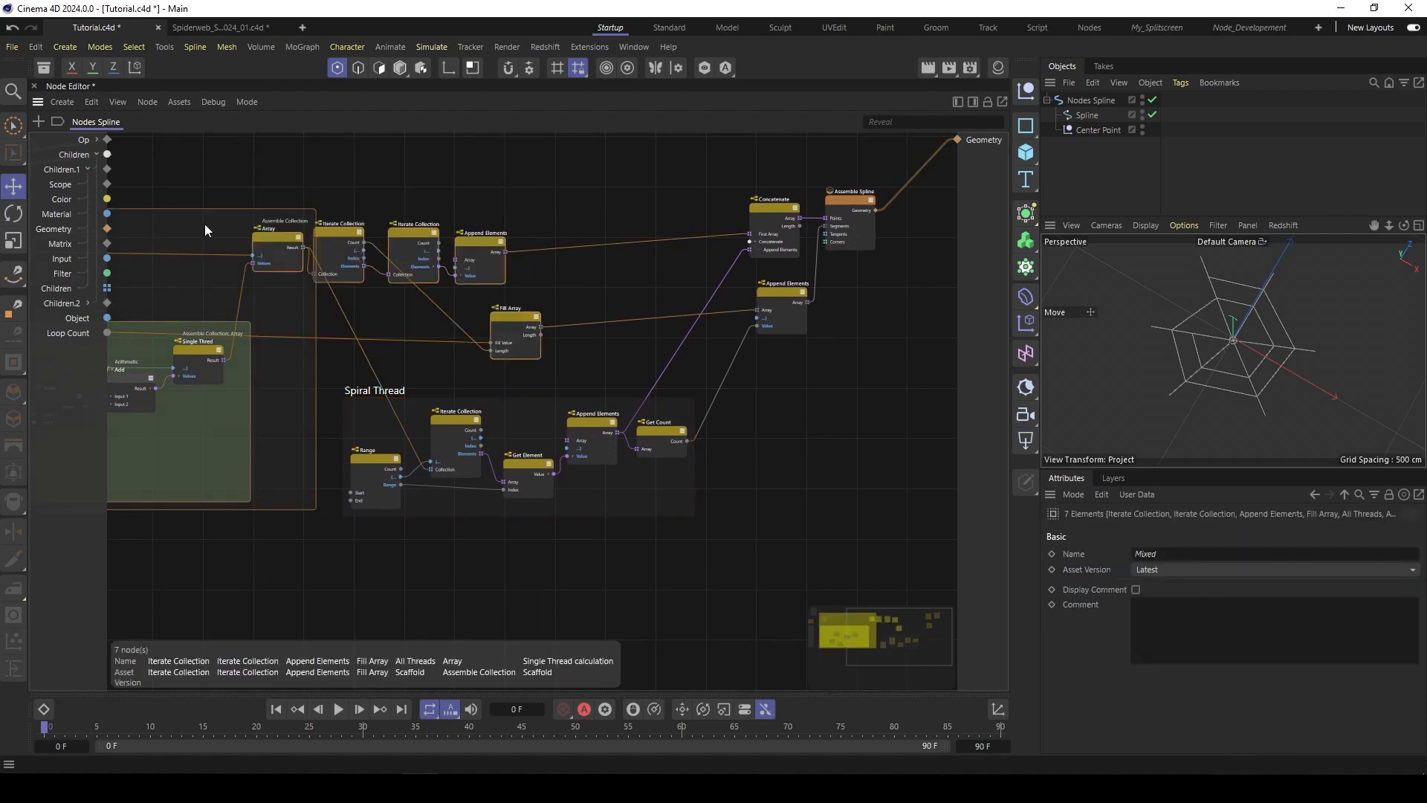
pyautogui.moveTo(340, 231); pyautogui.dragTo(396, 205)
pyautogui.keyDown('ctrl'); pyautogui.click(177, 317); pyautogui.keyUp('ctrl')
pyautogui.click(458, 290)
pyautogui.moveTo(440, 367); pyautogui.dragTo(511, 325, button='middle')
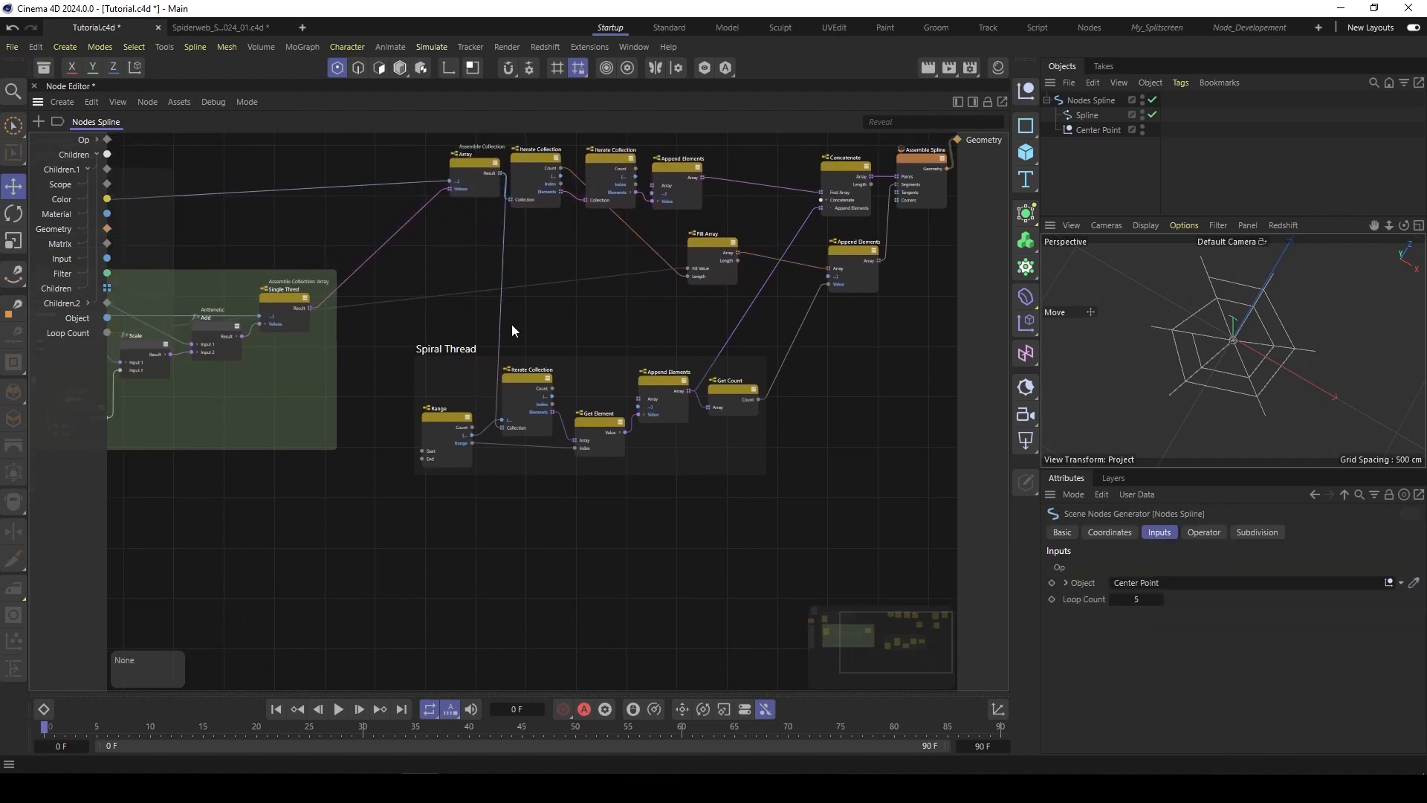
# Step: Try different End values up to 7 on the Spiral Thread's Range node
pyautogui.scroll(2, 498, 389)
pyautogui.moveTo(492, 388); pyautogui.dragTo(391, 433, button='middle')
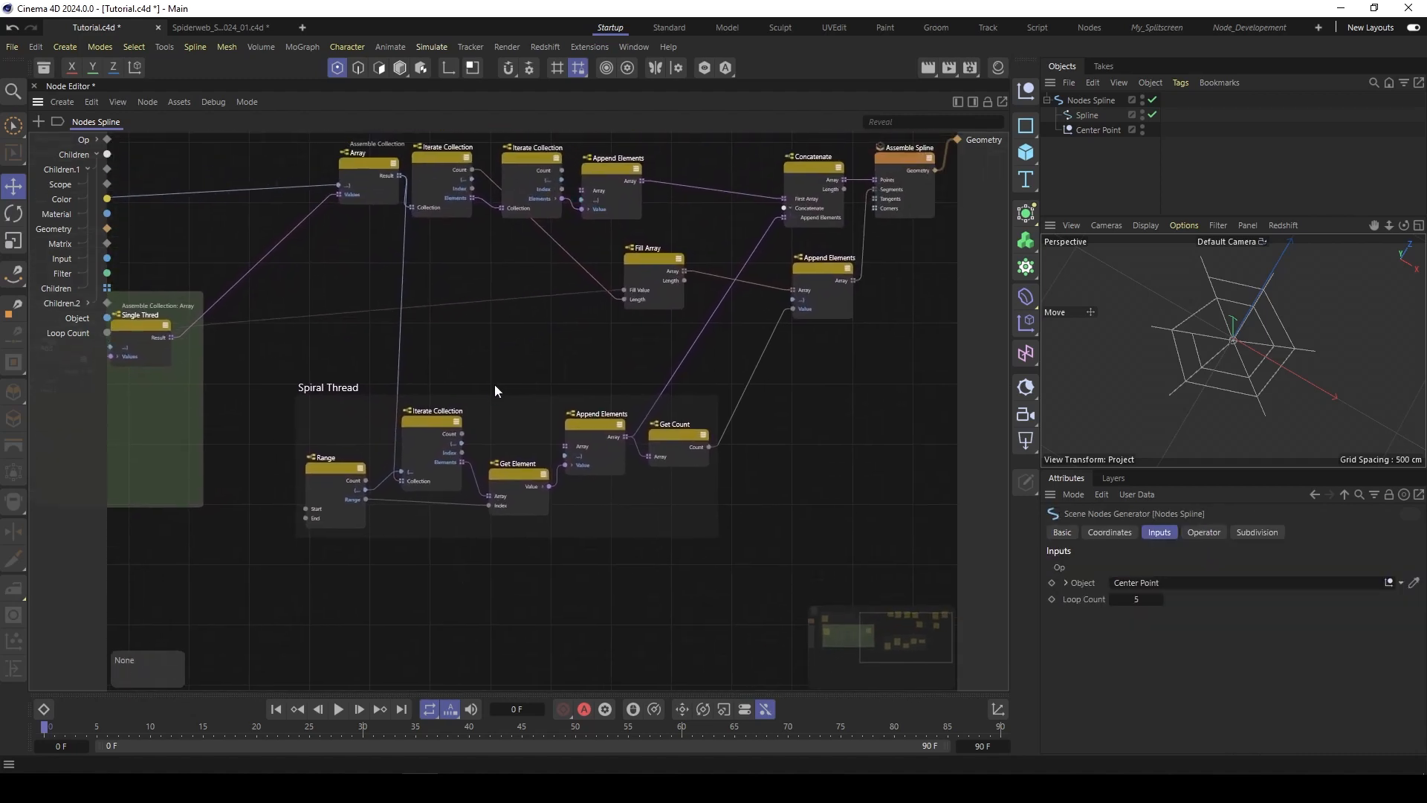
pyautogui.click(333, 470)
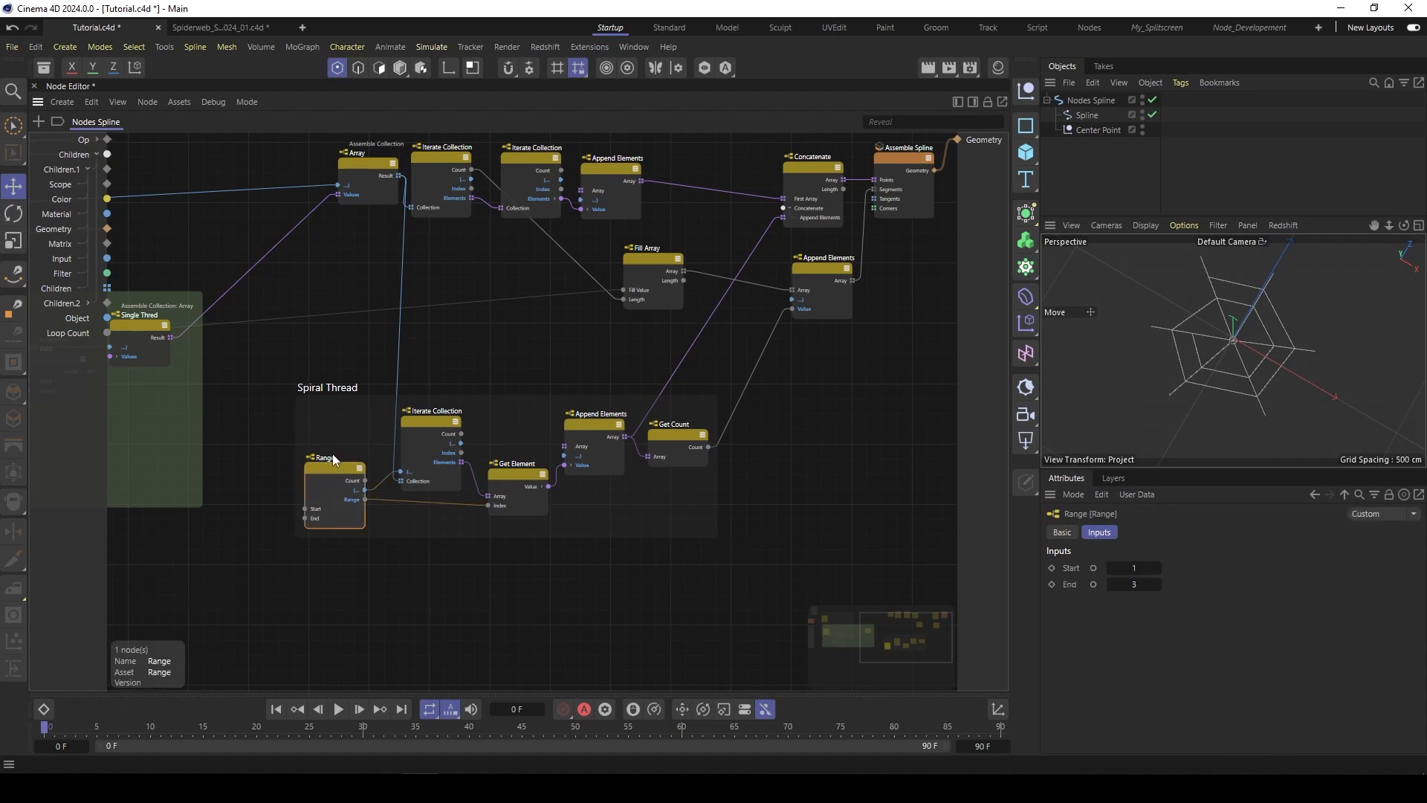
pyautogui.click(1157, 585)
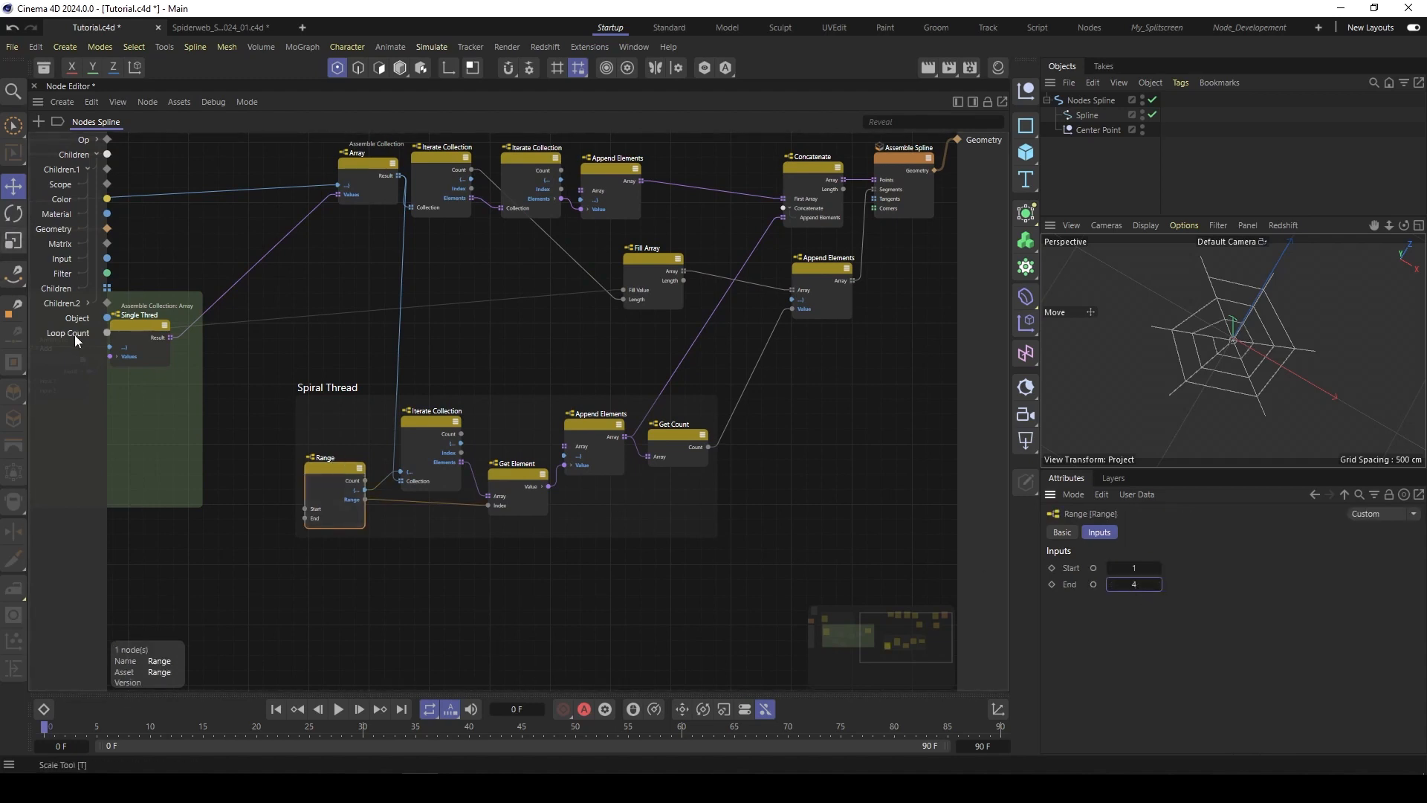
pyautogui.click(1157, 585)
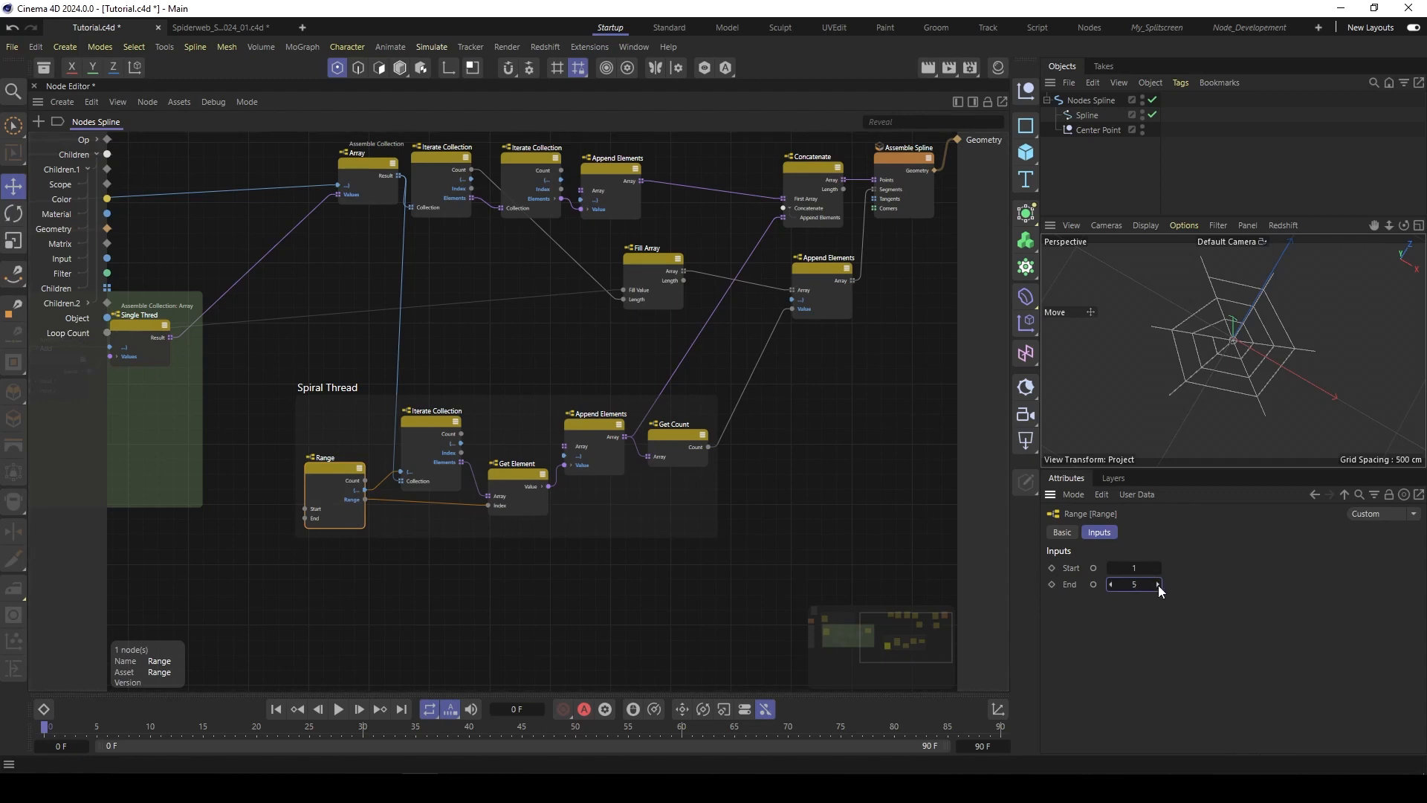
pyautogui.click(1158, 586)
pyautogui.click(1157, 585)
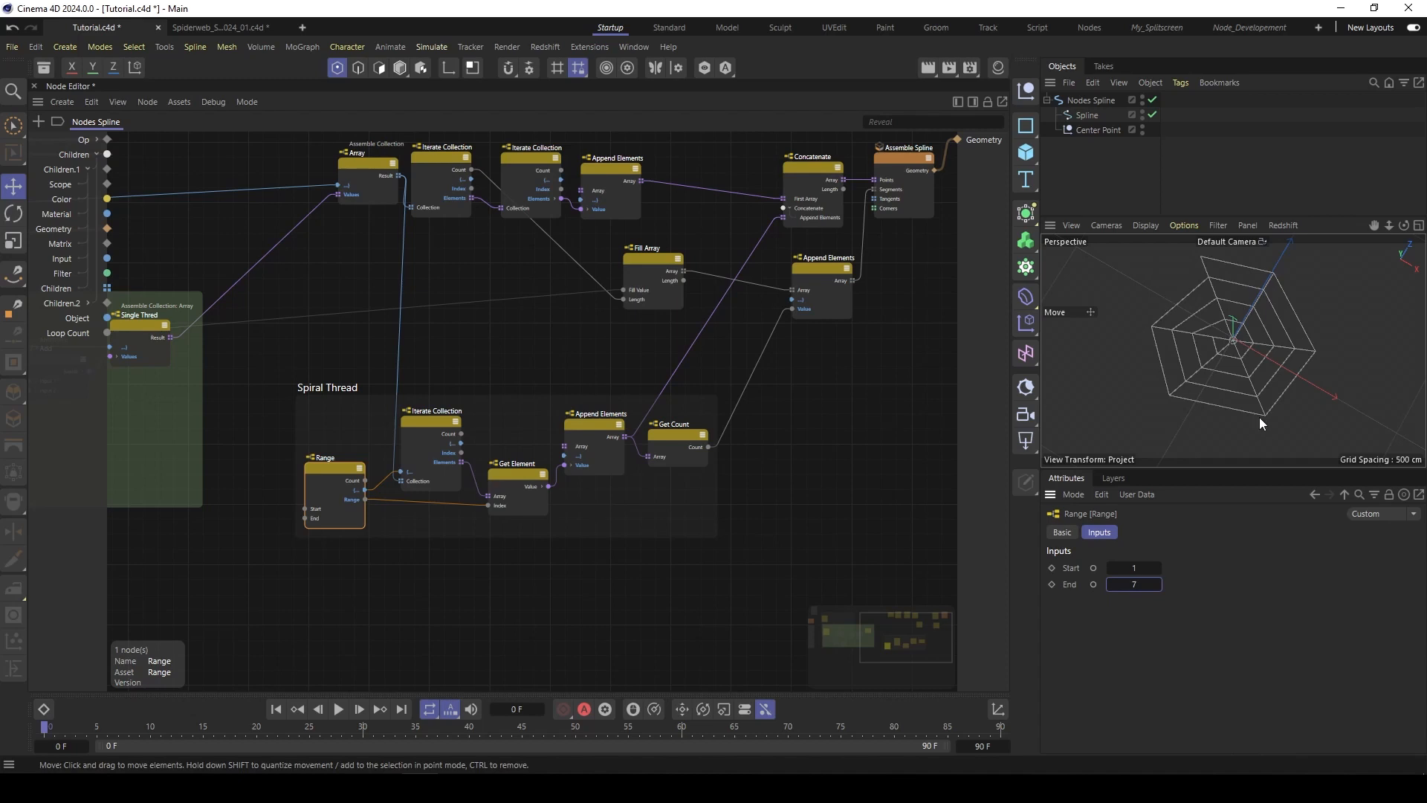
pyautogui.click(1111, 585)
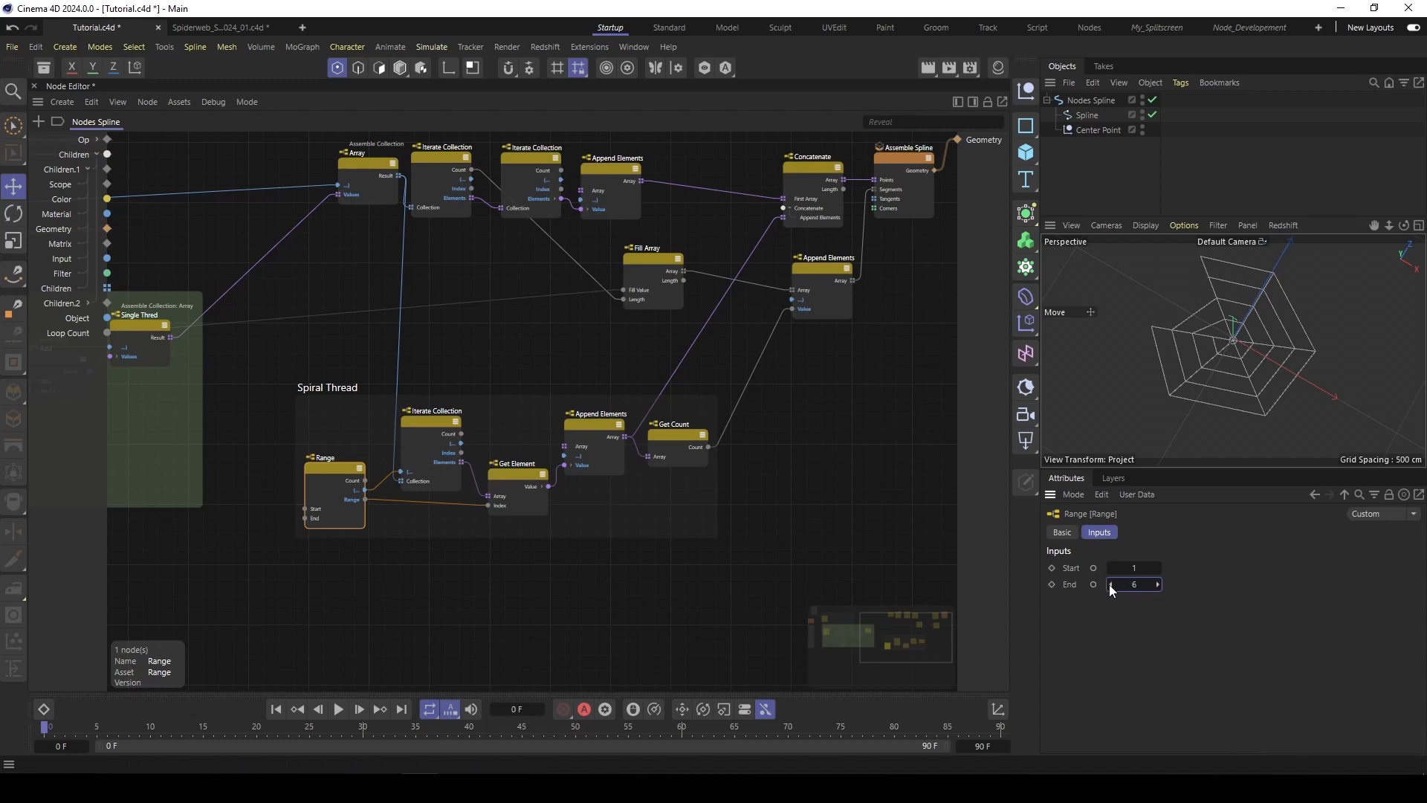
pyautogui.click(1111, 585)
pyautogui.click(279, 402)
# Step: Add a Clamp node directly in front of the Spiral Thread's Range node
pyautogui.moveTo(280, 402); pyautogui.dragTo(402, 392, button='middle')
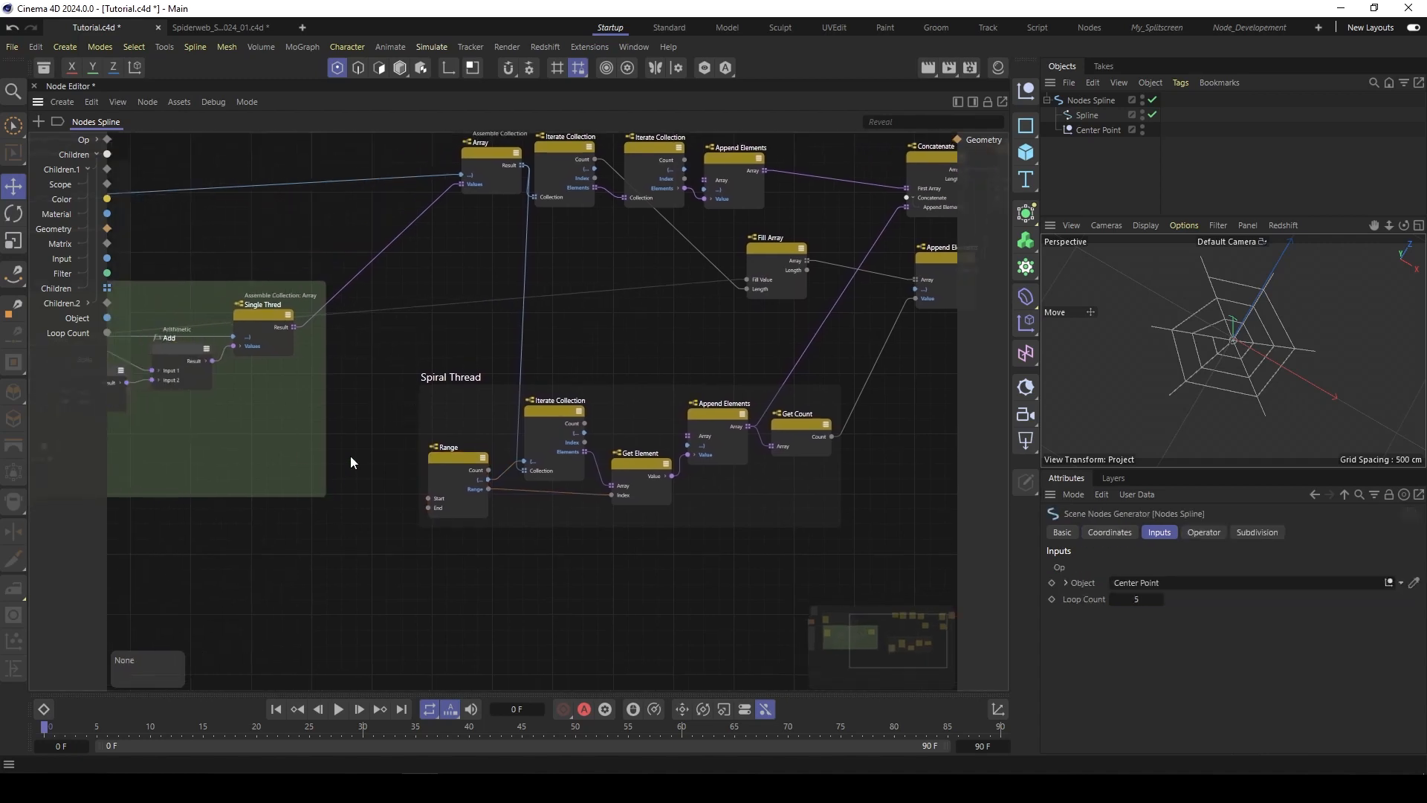
pyautogui.doubleClick(378, 434)
pyautogui.write('c')
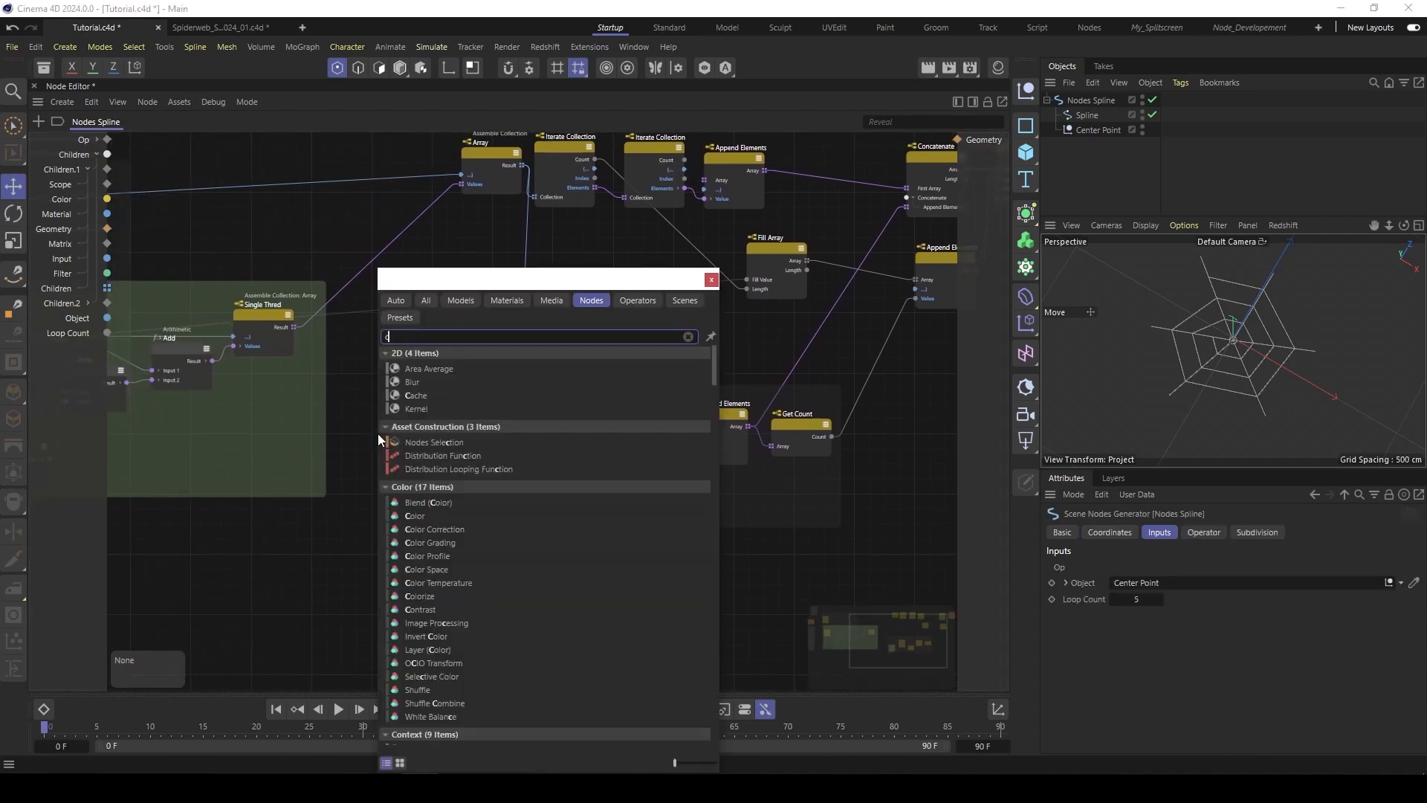
pyautogui.write('lamp')
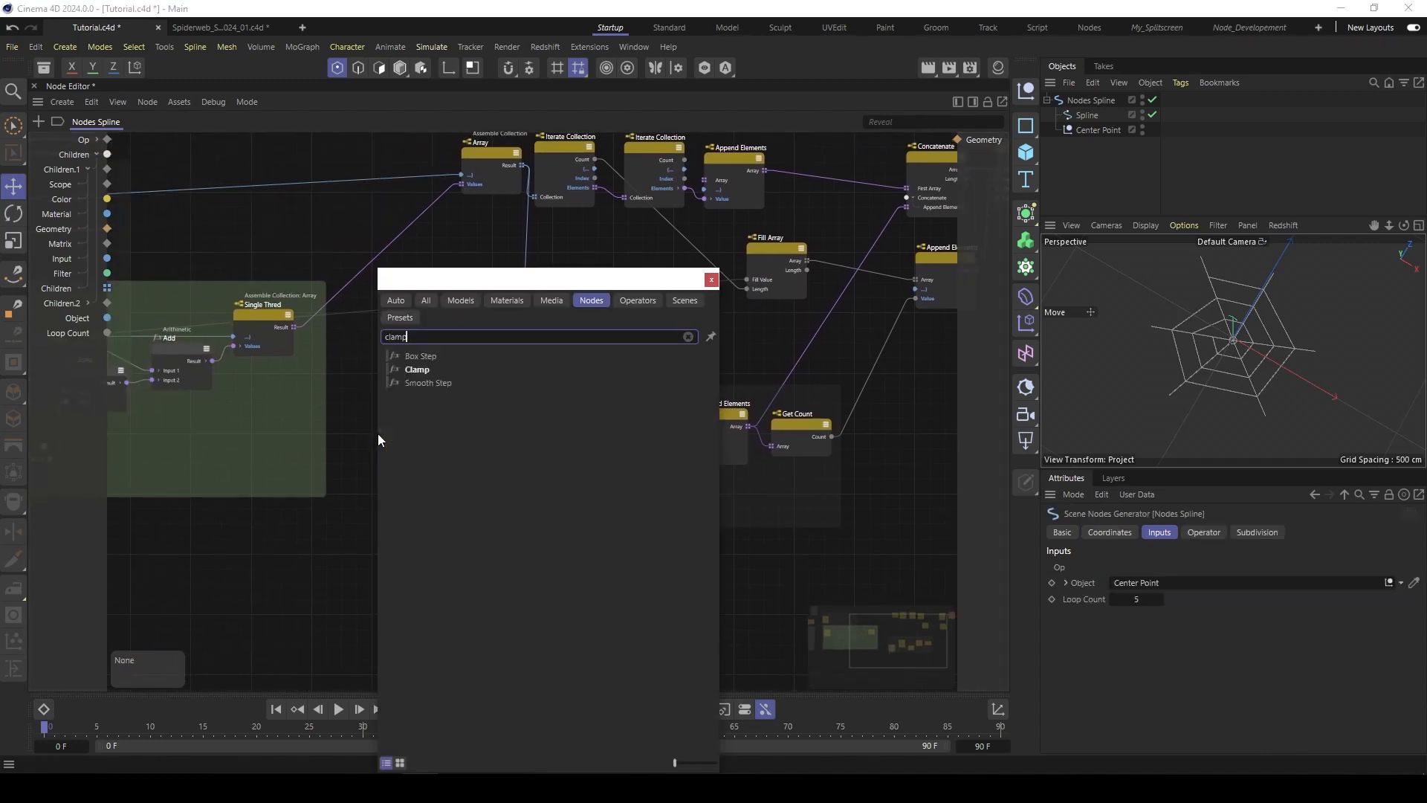
pyautogui.click(431, 371)
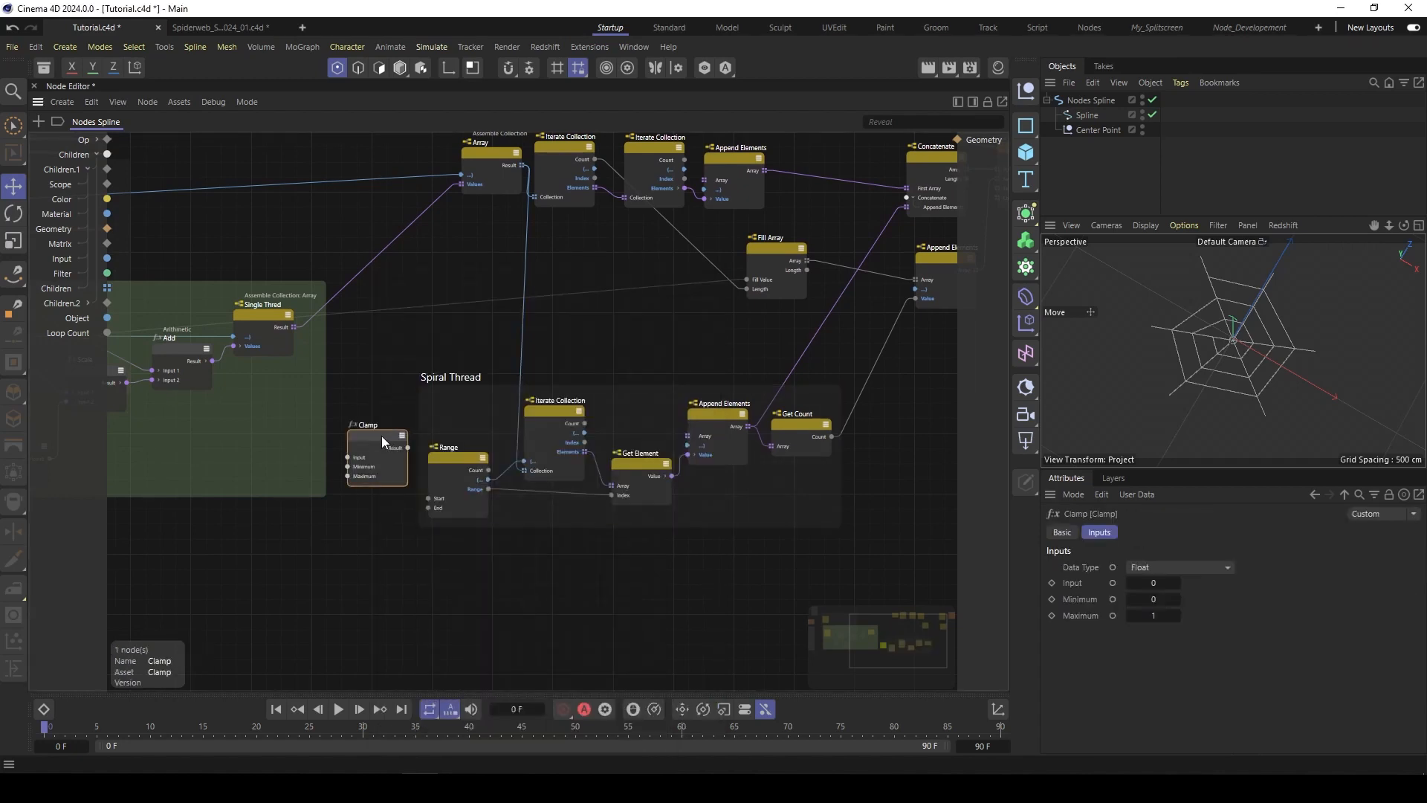
pyautogui.moveTo(379, 458); pyautogui.dragTo(376, 472)
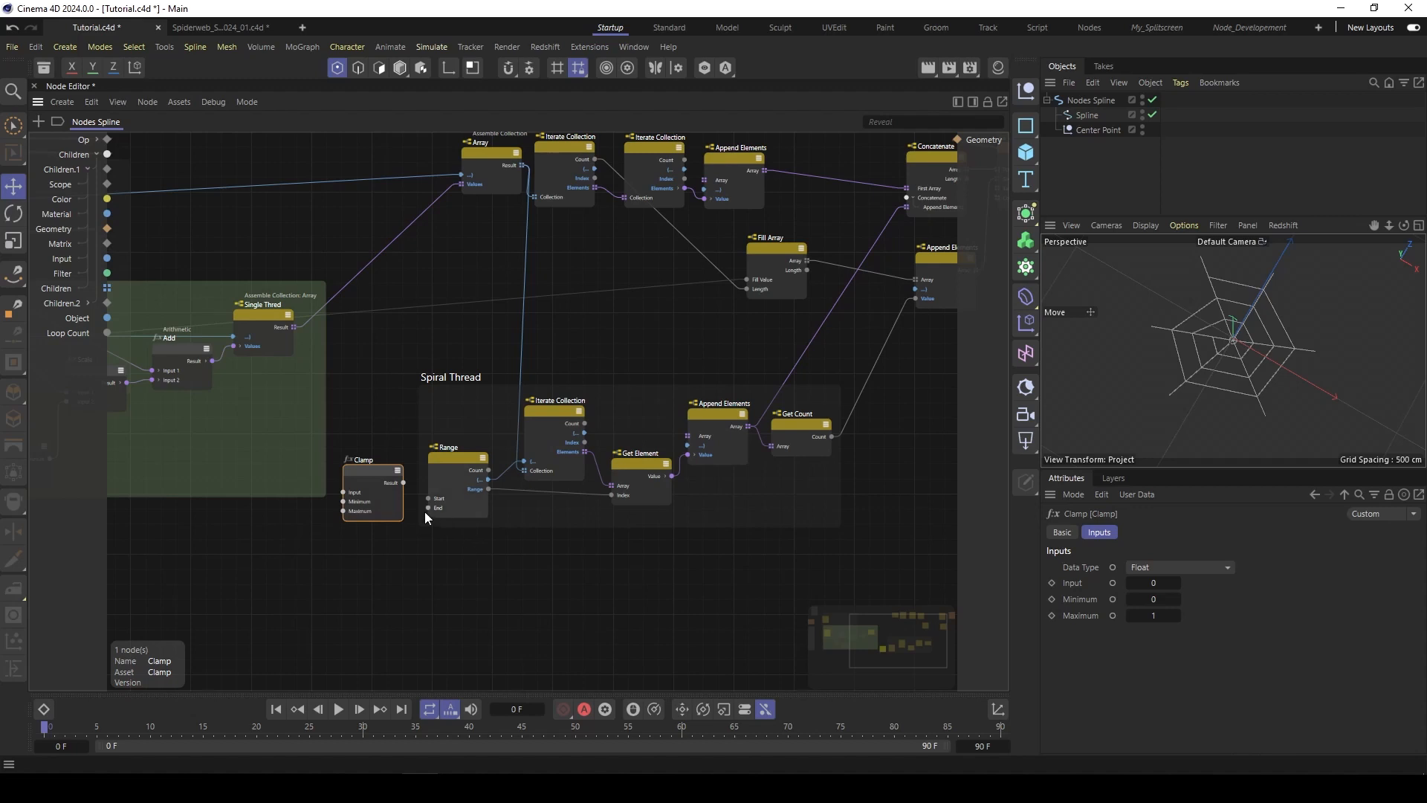
# Step: Expose the Clamp node's Input as a graph input and rename it Loop End
pyautogui.moveTo(343, 492); pyautogui.dragTo(70, 352)
pyautogui.click(127, 388)
pyautogui.doubleClick(80, 350)
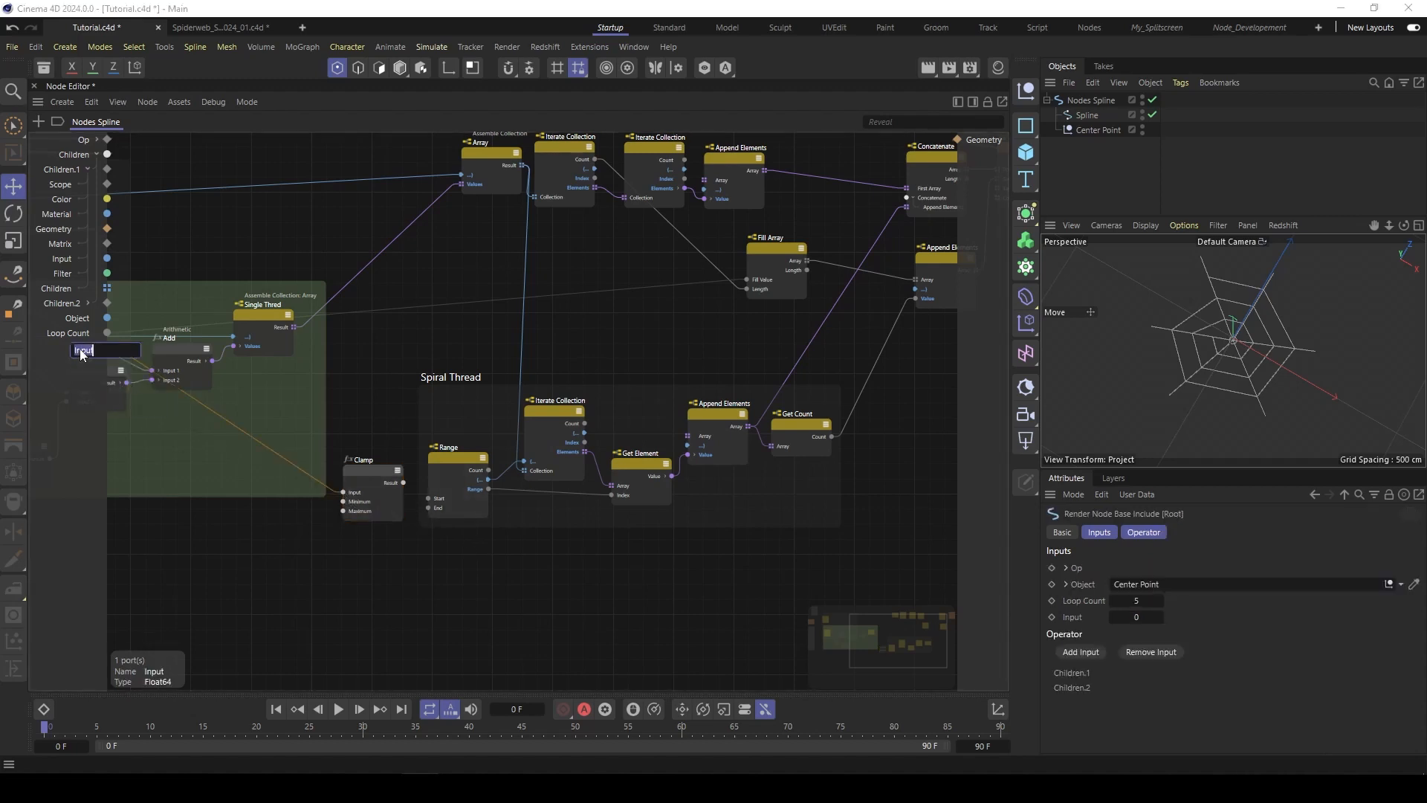
pyautogui.write('Lo')
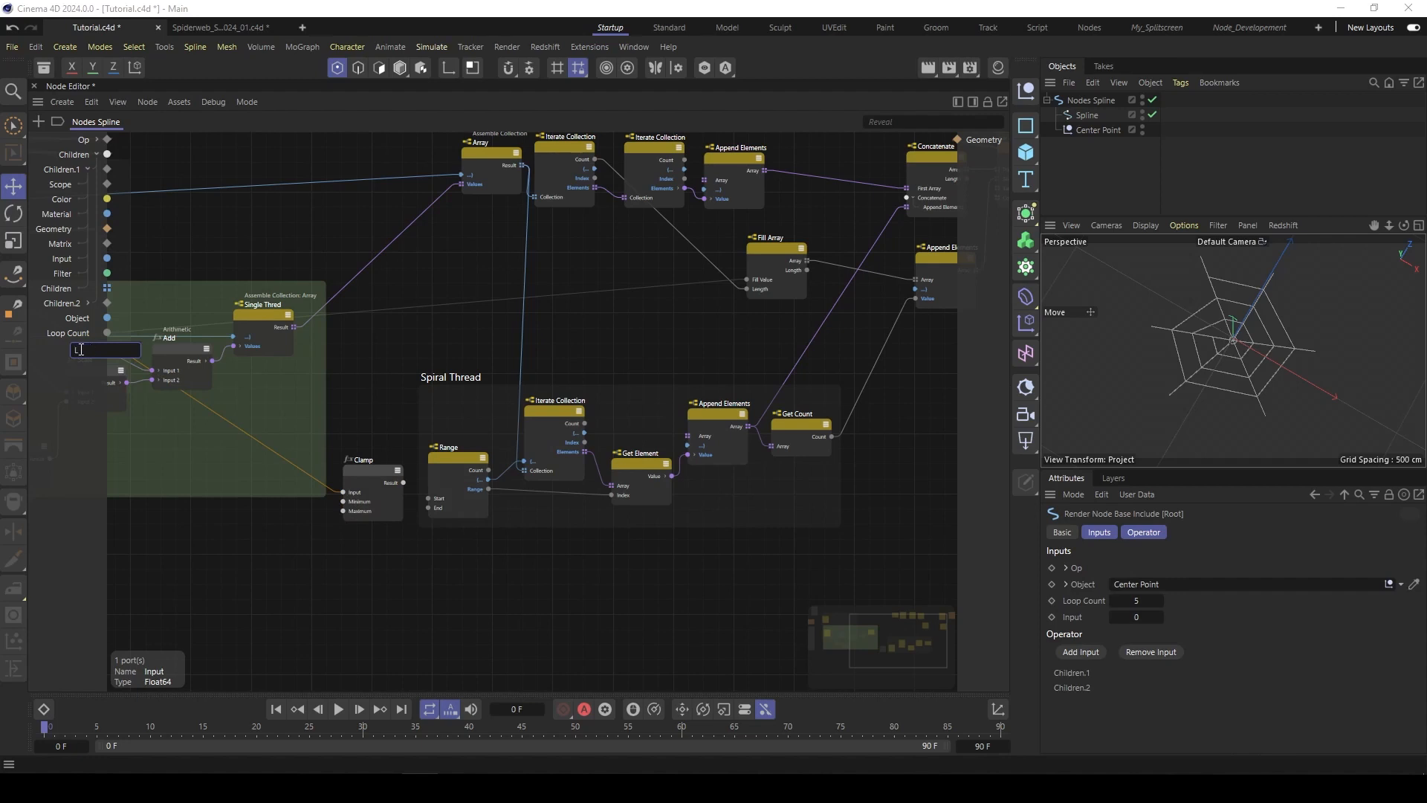
pyautogui.write('op End')
pyautogui.press('Return')
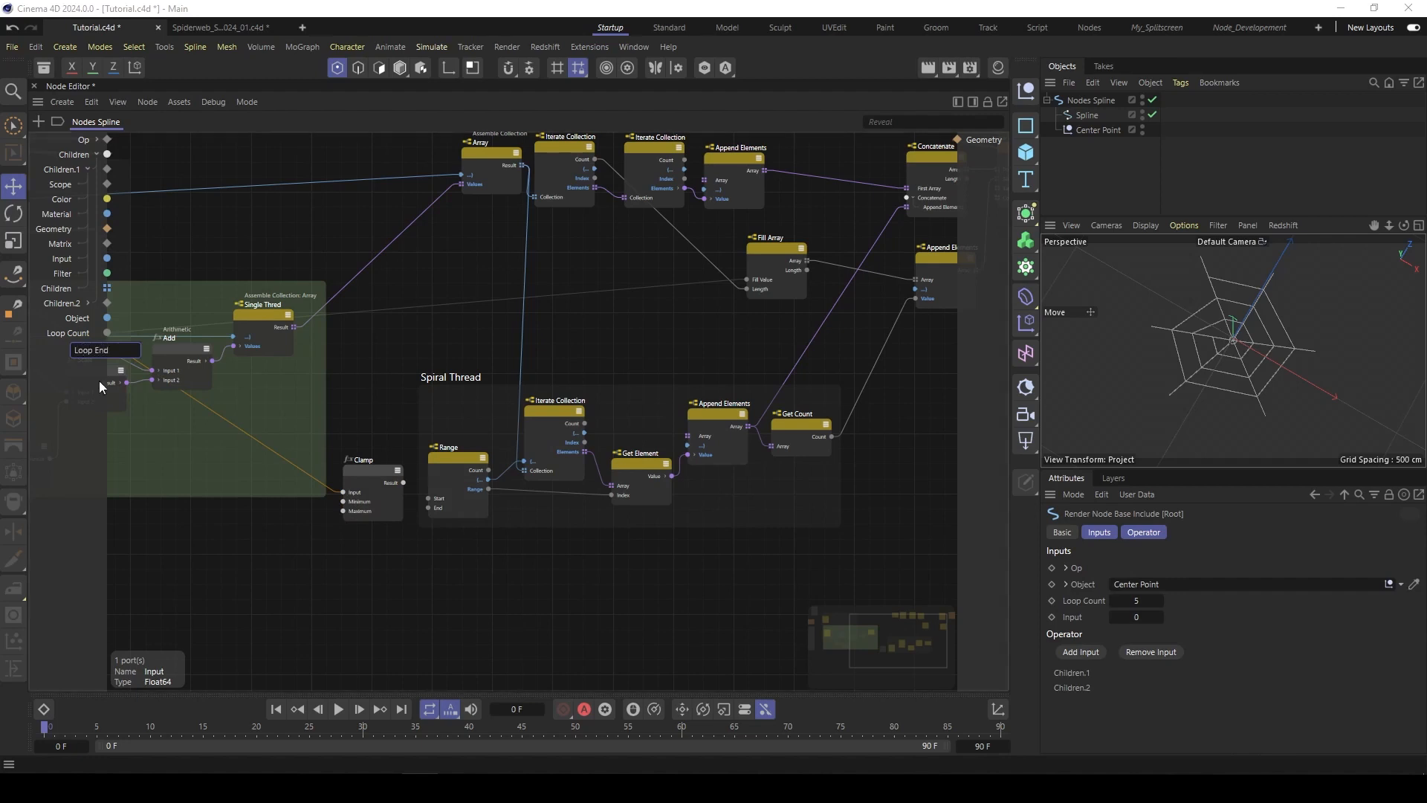
# Step: Connect Loop Count to the Clamp's Maximum and the Clamp's Result to the Range node's End
pyautogui.moveTo(360, 467); pyautogui.dragTo(358, 465)
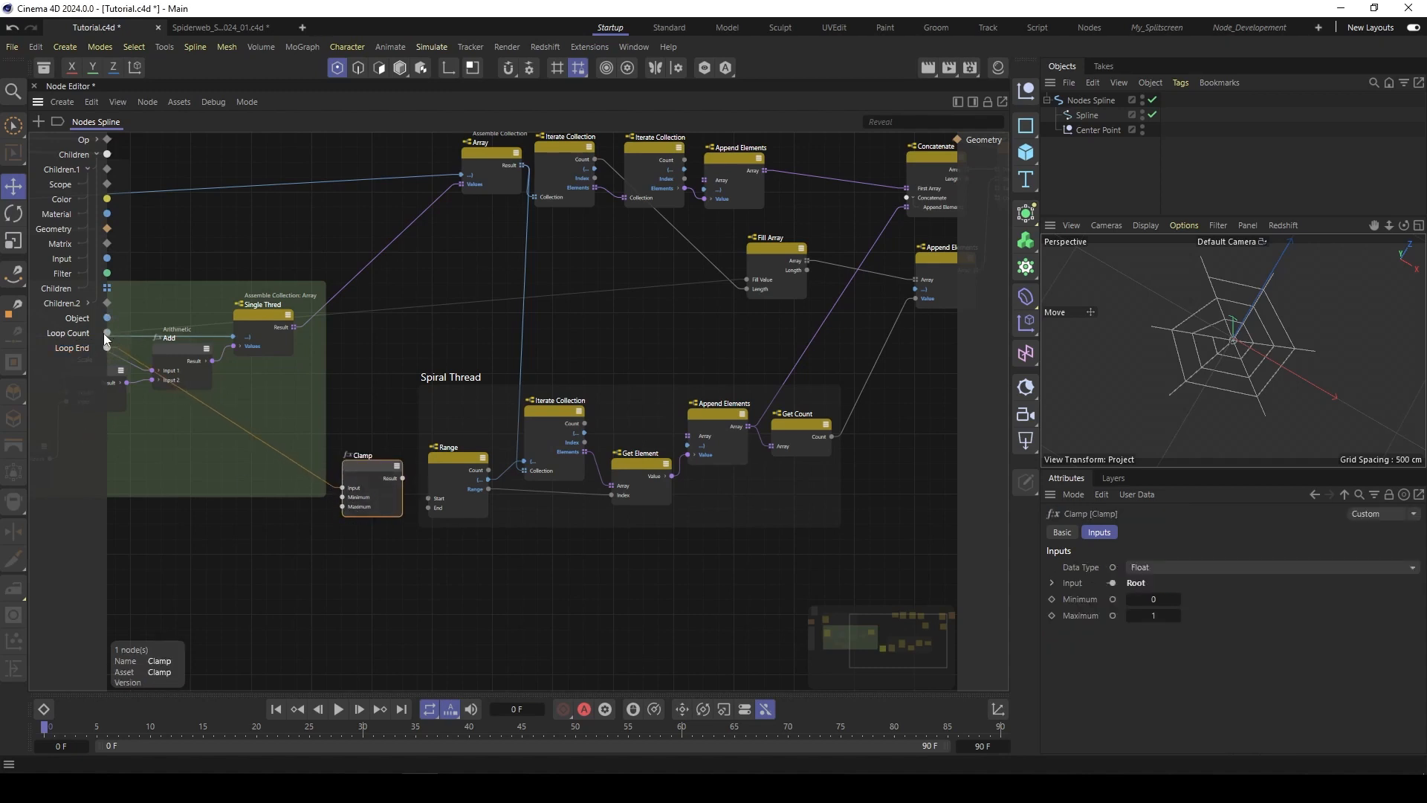
pyautogui.moveTo(107, 333); pyautogui.dragTo(345, 510)
pyautogui.moveTo(365, 468)
pyautogui.mouseDown()
pyautogui.moveTo(367, 485)
pyautogui.moveTo(431, 506)
pyautogui.moveTo(366, 472)
pyautogui.mouseUp()
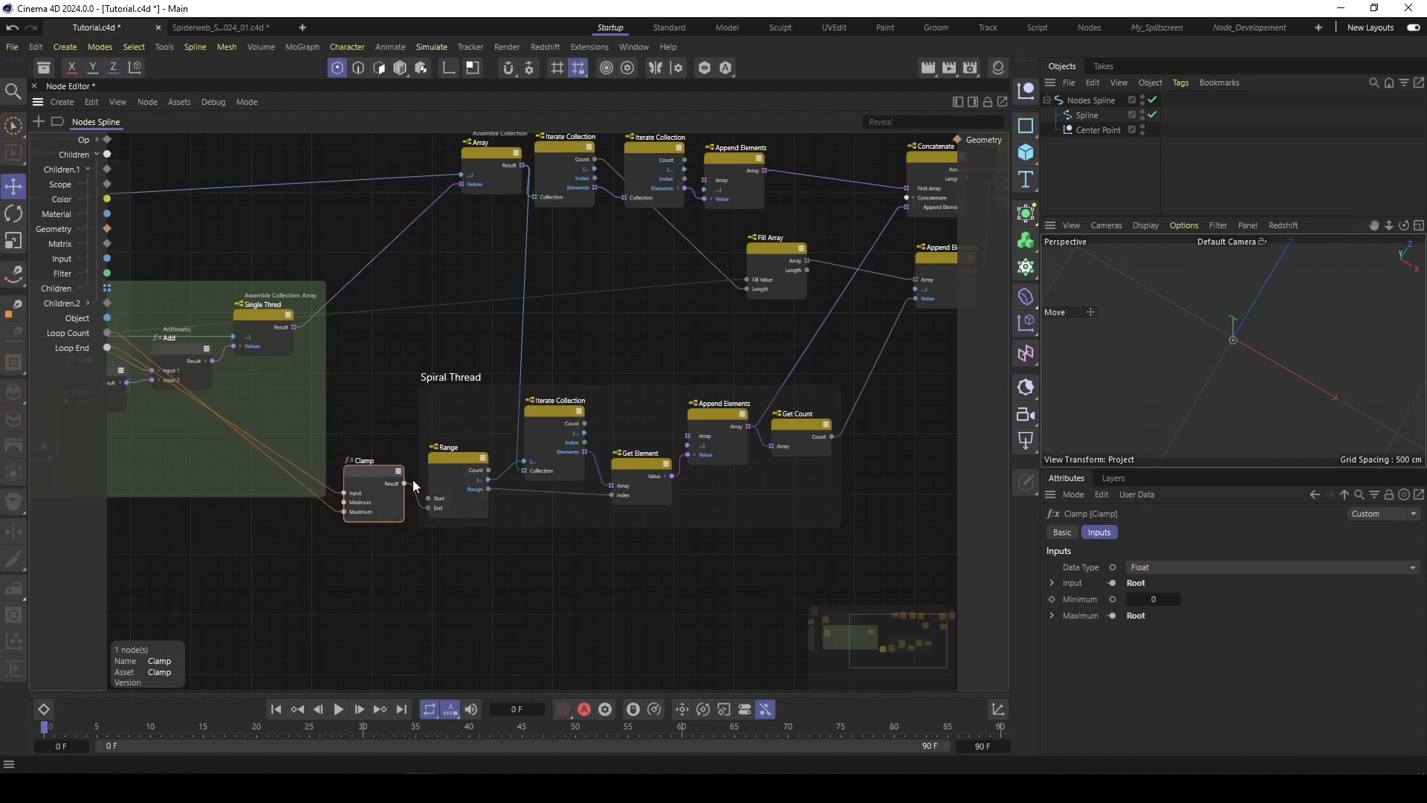
# Step: Expose the Range node's Start as a graph input and rename it Loop Start
pyautogui.click(439, 498)
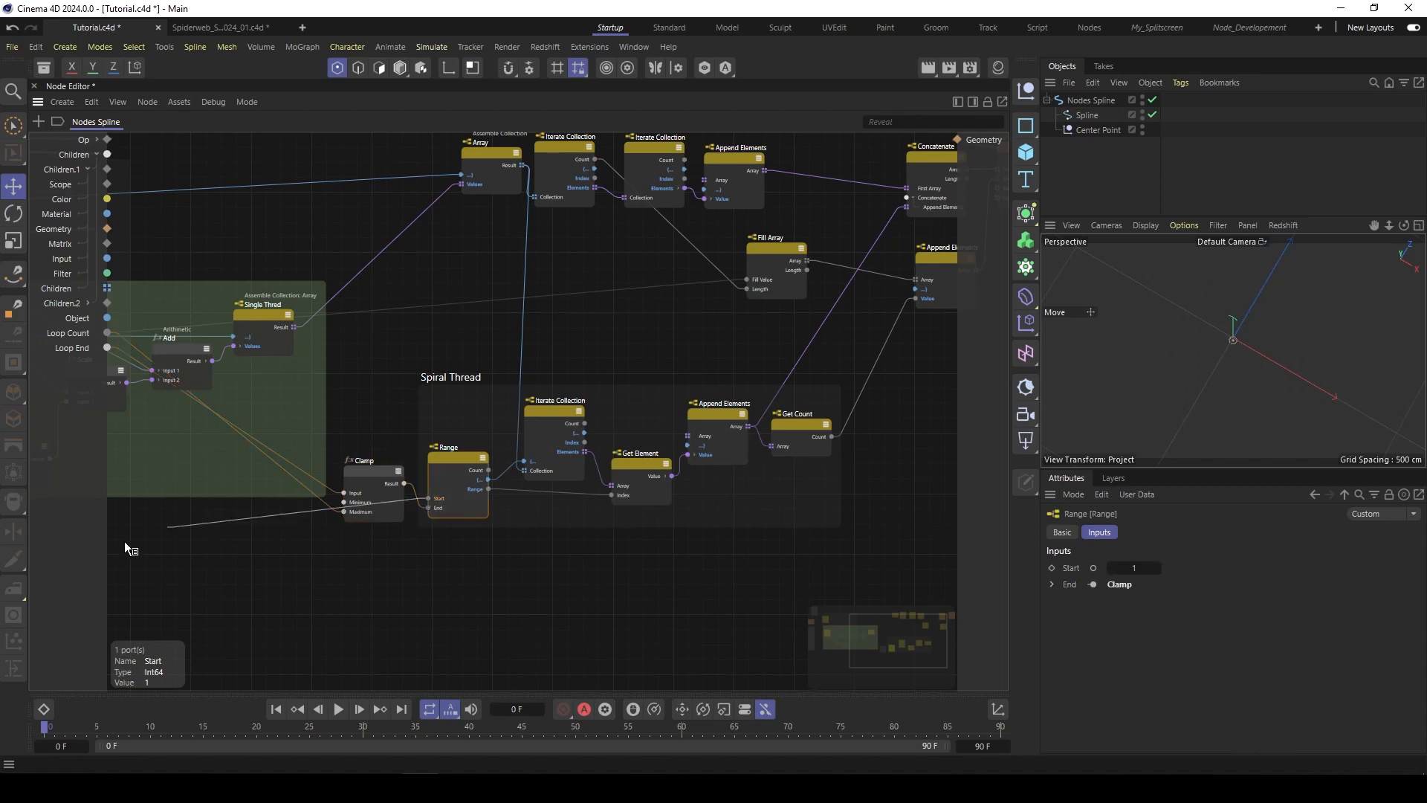
pyautogui.rightClick(76, 374)
pyautogui.click(116, 408)
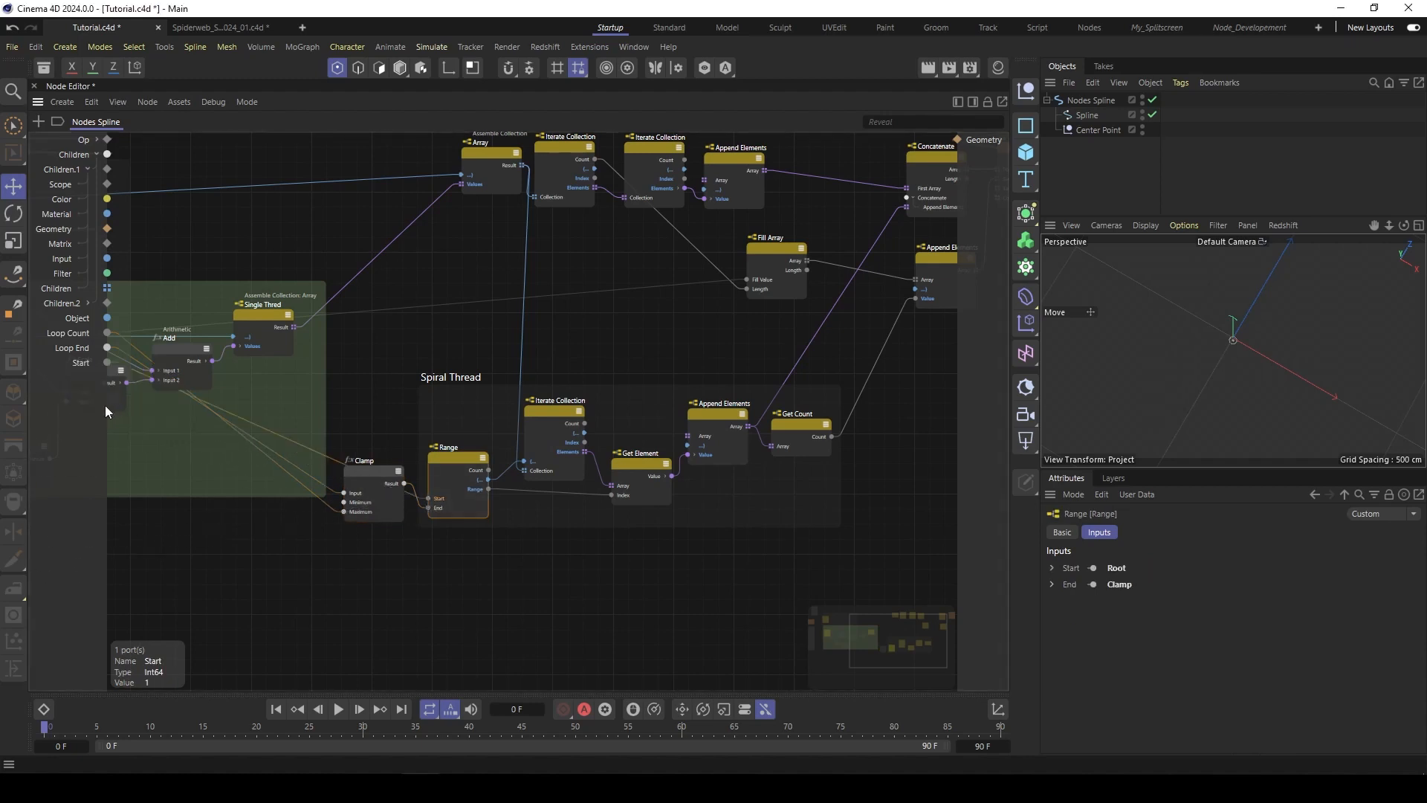
pyautogui.doubleClick(82, 365)
pyautogui.write('Loop')
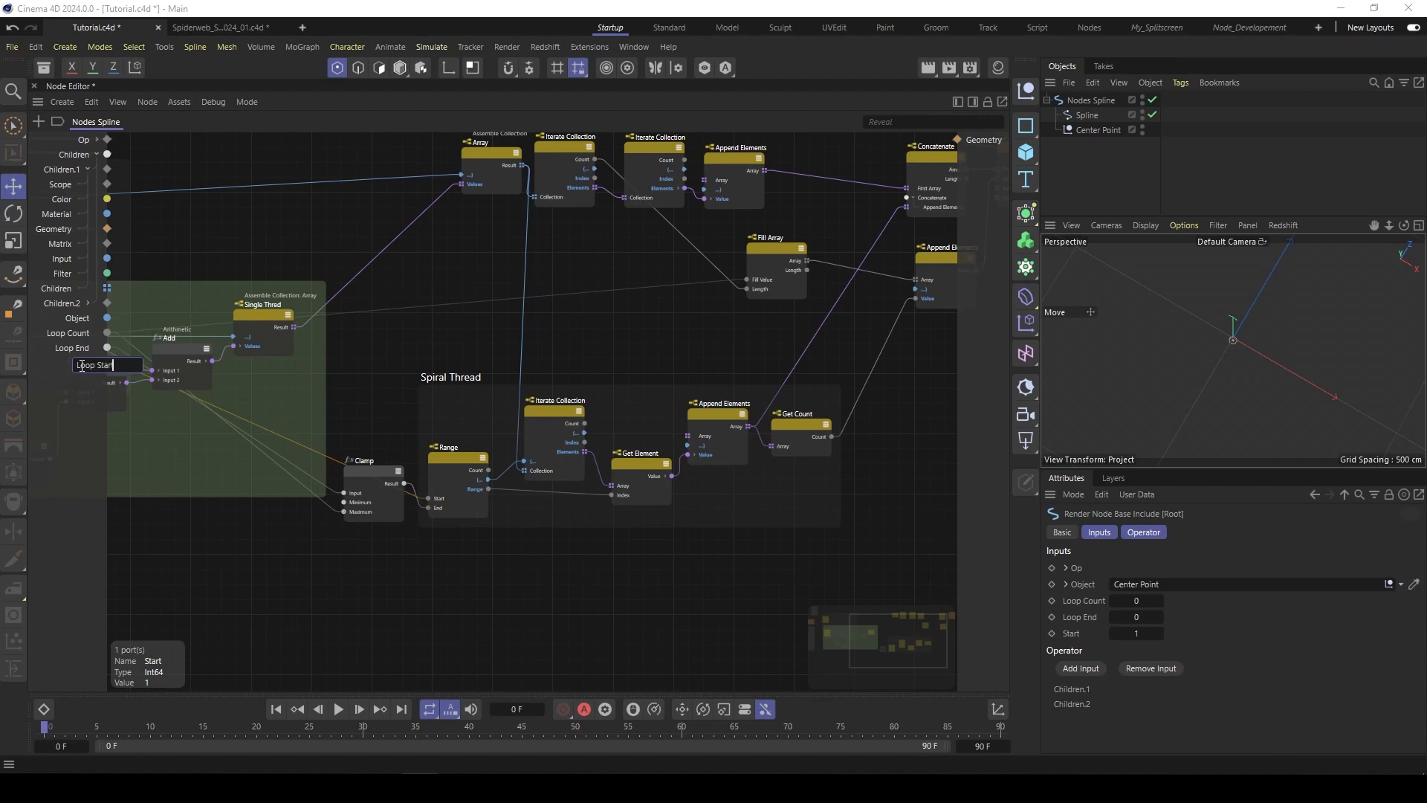
pyautogui.press('Return')
# Step: Place the Loop Start input above Loop End and shift the Clamp node lower beside the Range node
pyautogui.moveTo(72, 362); pyautogui.dragTo(72, 344)
pyautogui.click(67, 408)
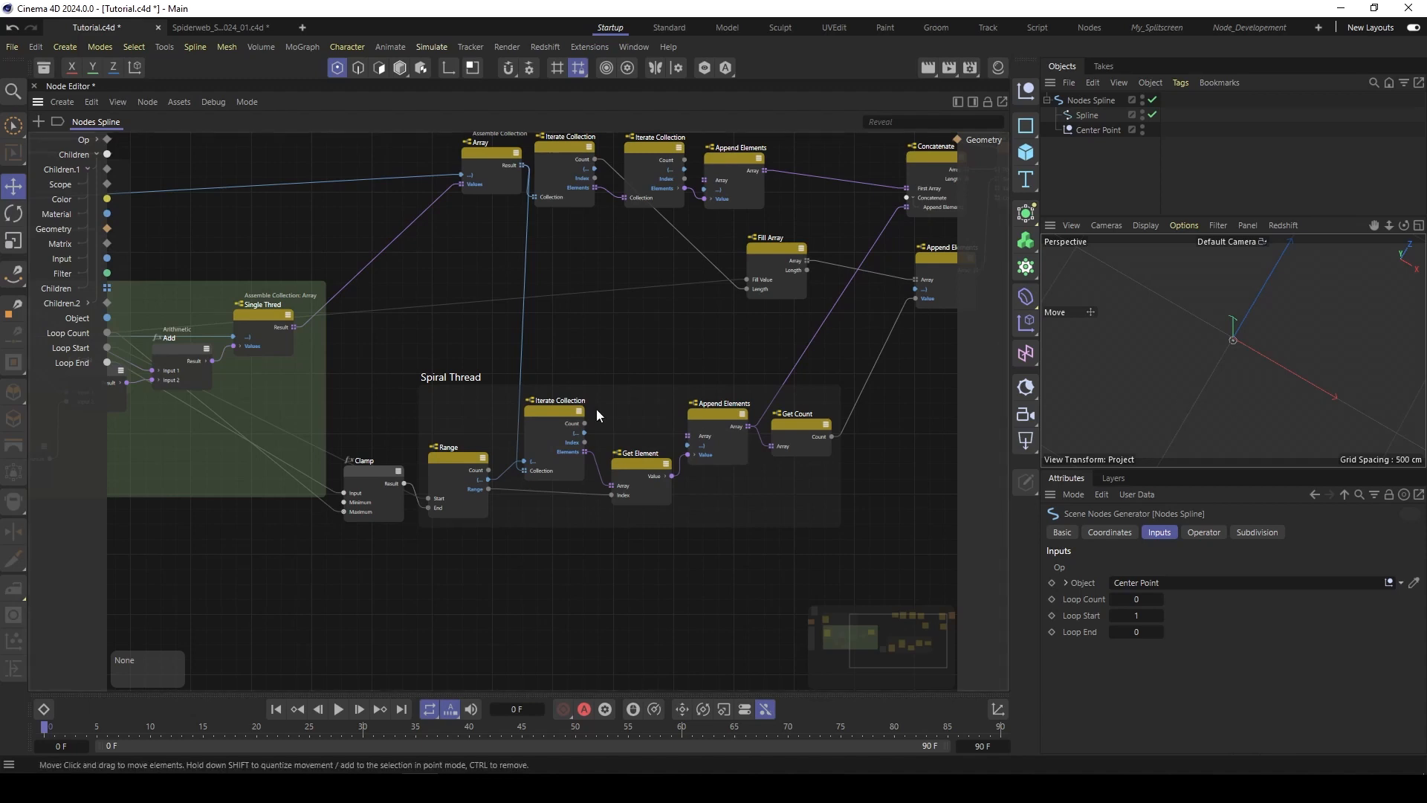
pyautogui.moveTo(385, 462); pyautogui.dragTo(380, 501)
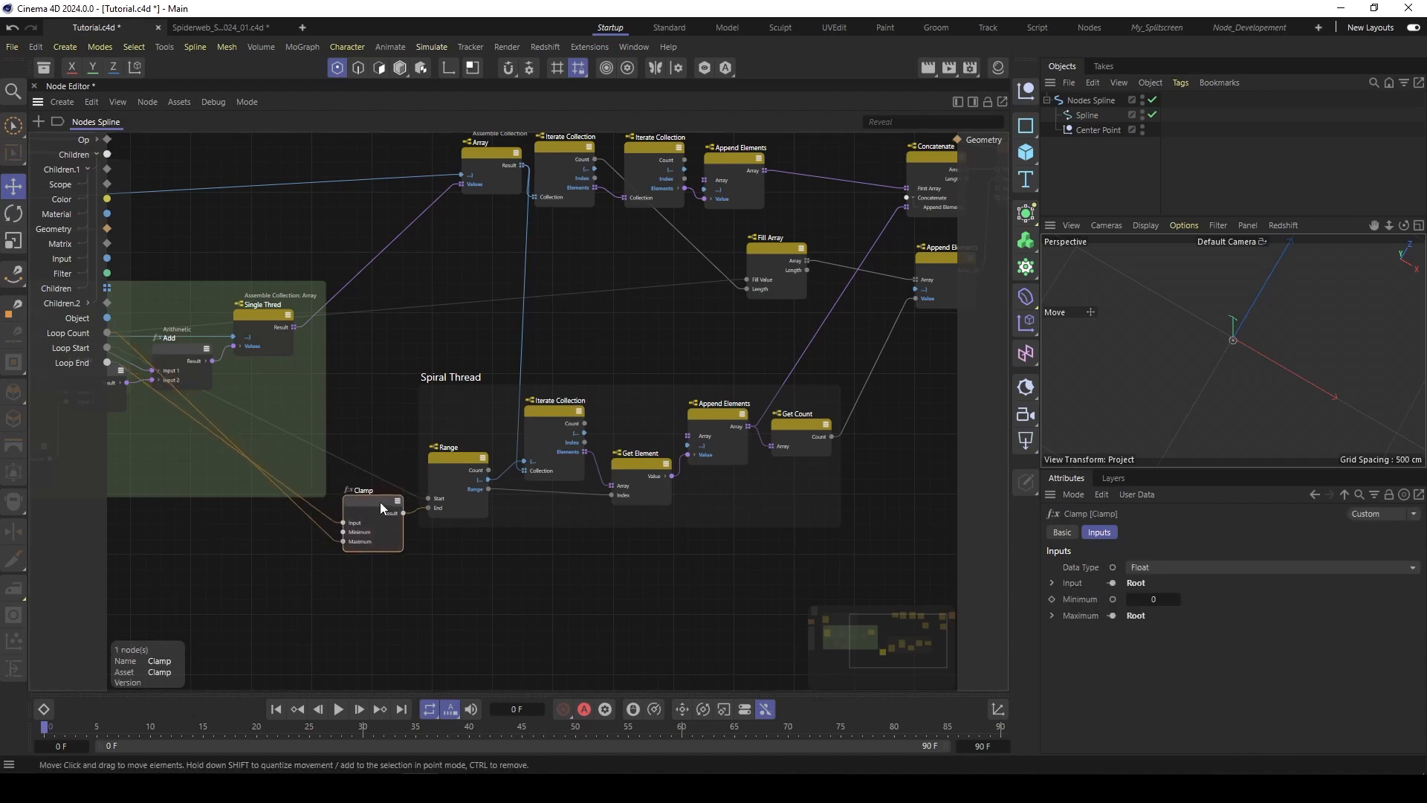
# Step: Set the Nodes Spline object's Loop Count to 15 and Loop End to 13
pyautogui.click(1103, 101)
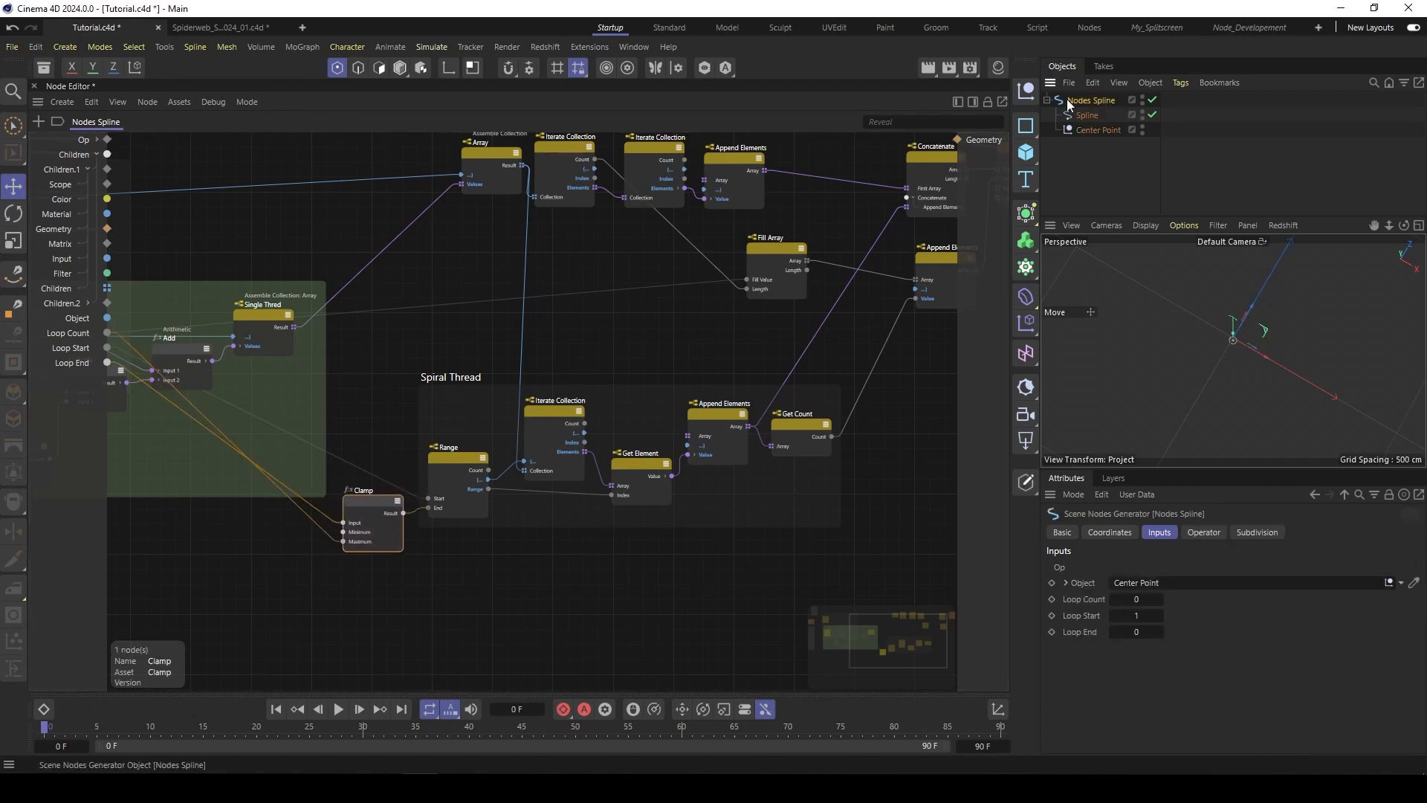
pyautogui.click(1135, 598)
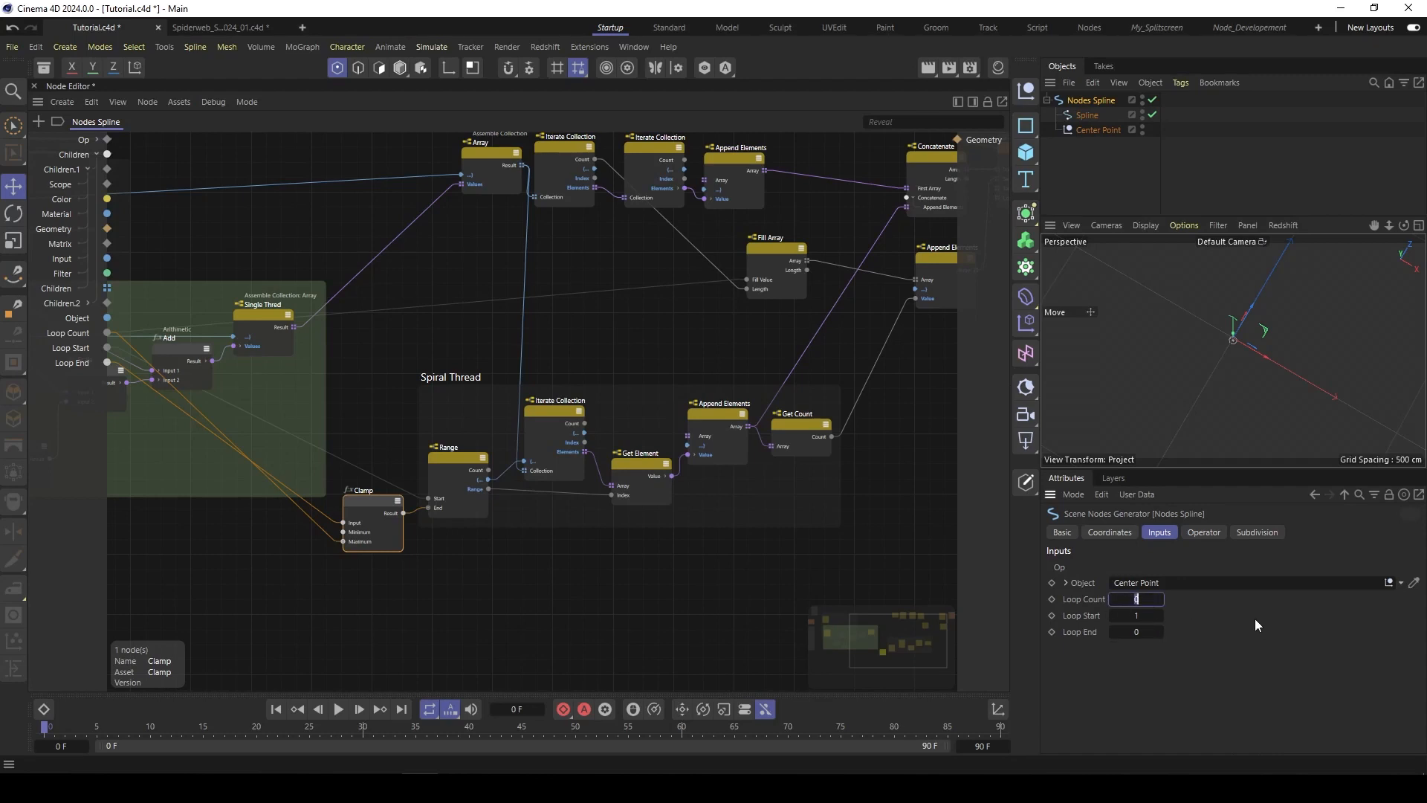
pyautogui.write('15')
pyautogui.press('Return')
pyautogui.click(1137, 632)
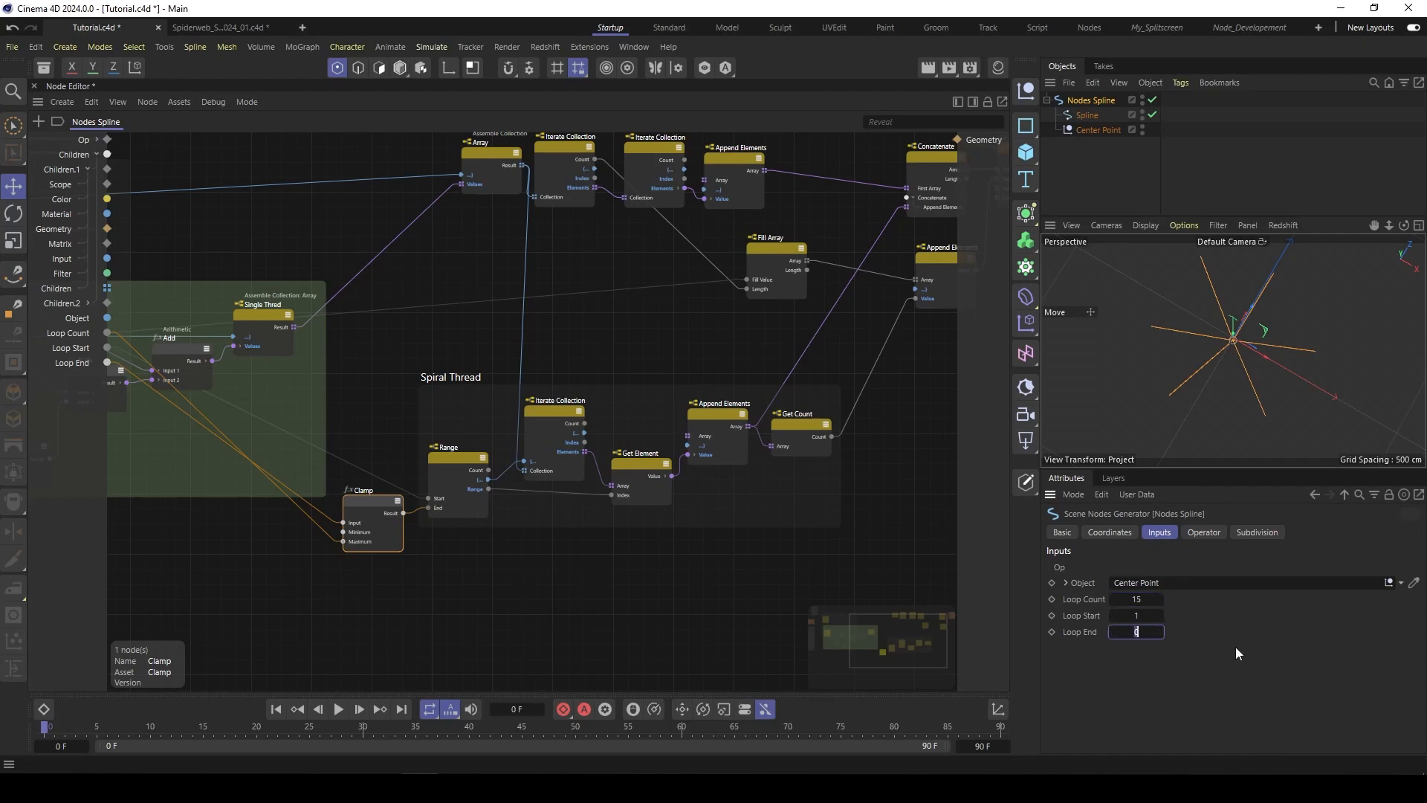
pyautogui.write('13')
pyautogui.press('Return')
# Step: Raise the Nodes Spline's Loop Start to 6 and its Loop End to 15
pyautogui.click(1159, 616)
pyautogui.click(1159, 615)
pyautogui.click(1160, 615)
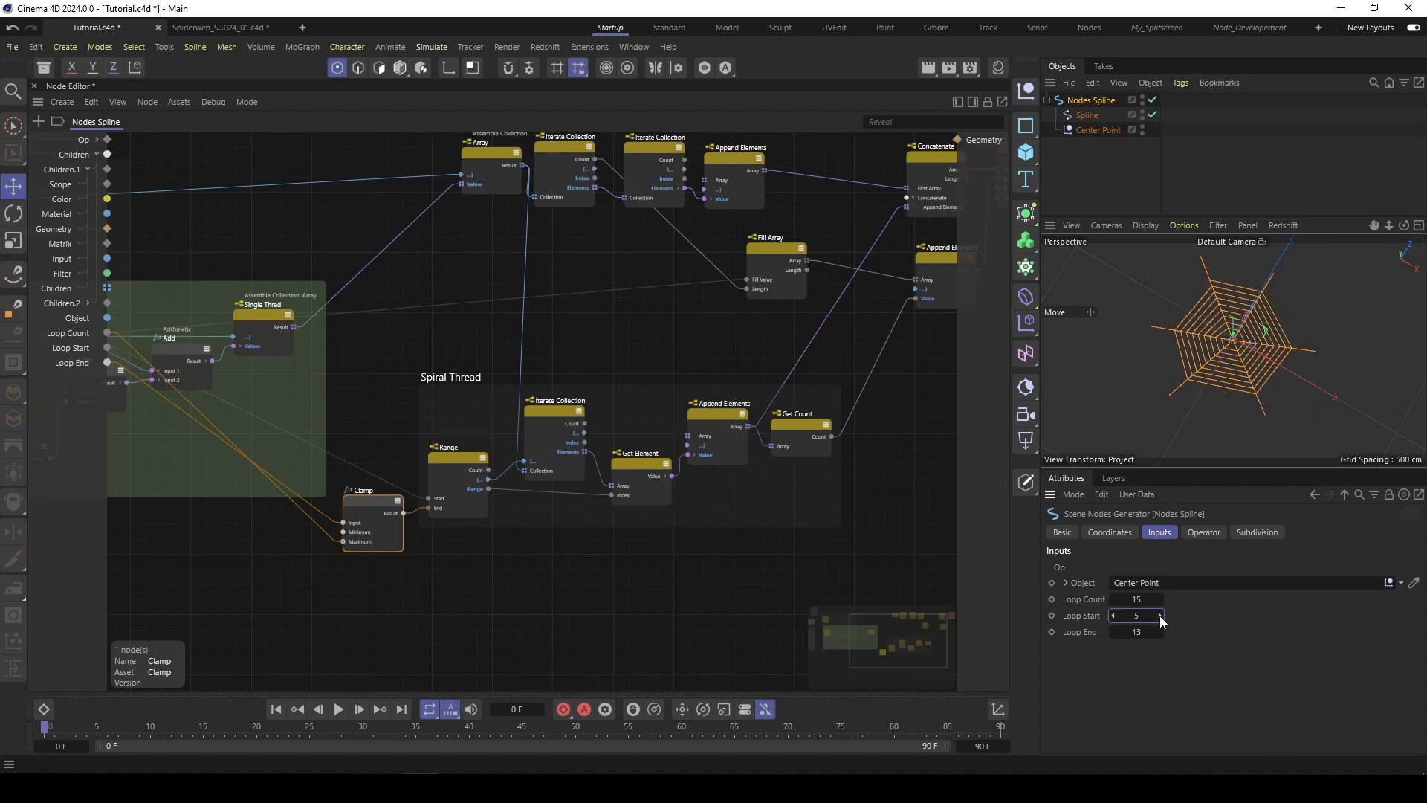
pyautogui.click(1159, 616)
pyautogui.click(1160, 616)
pyautogui.click(1162, 632)
pyautogui.click(1161, 632)
pyautogui.click(1161, 631)
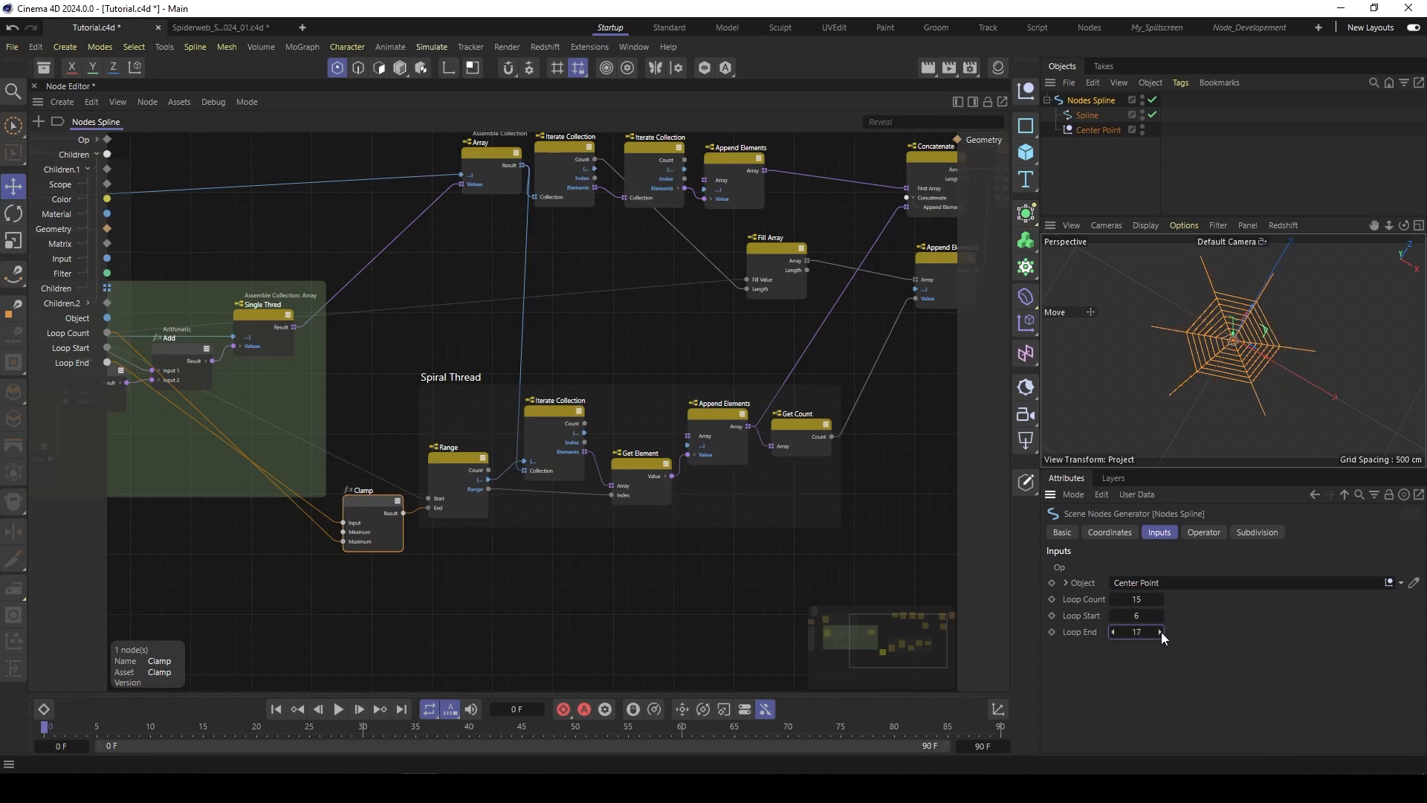
pyautogui.click(1161, 632)
pyautogui.click(1113, 632)
pyautogui.click(1113, 632)
# Step: Move the Center Point null upward, out of the web's plane, and reselect the Nodes Spline object
pyautogui.scroll(4, 1266, 344)
pyautogui.moveTo(1217, 384)
pyautogui.keyDown('alt'); pyautogui.mouseDown(button='middle')
pyautogui.moveTo(1227, 338)
pyautogui.moveTo(1198, 376)
pyautogui.moveTo(1213, 388)
pyautogui.mouseUp(button='middle'); pyautogui.keyUp('alt')
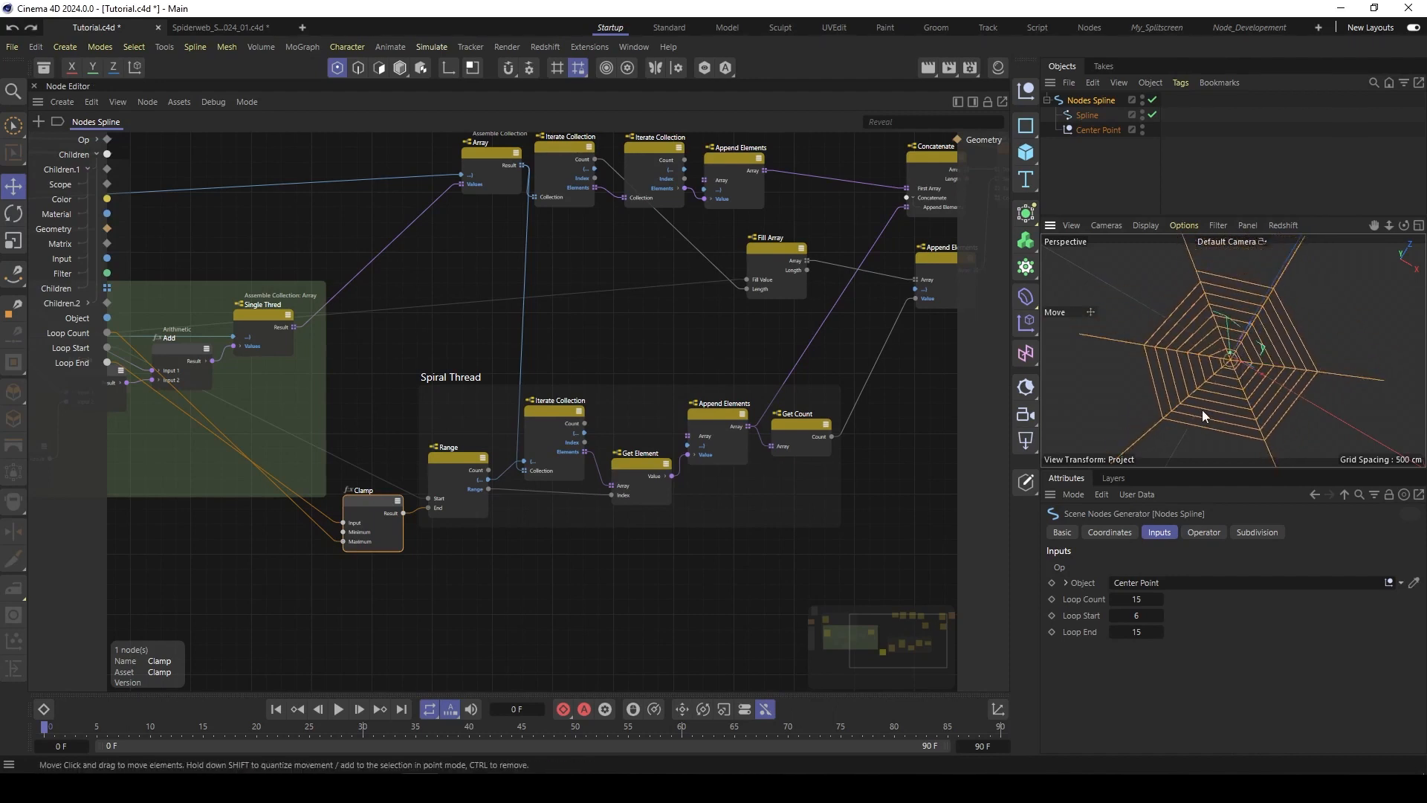
pyautogui.keyDown('alt'); pyautogui.moveTo(1202, 409); pyautogui.dragTo(1269, 273); pyautogui.keyUp('alt')
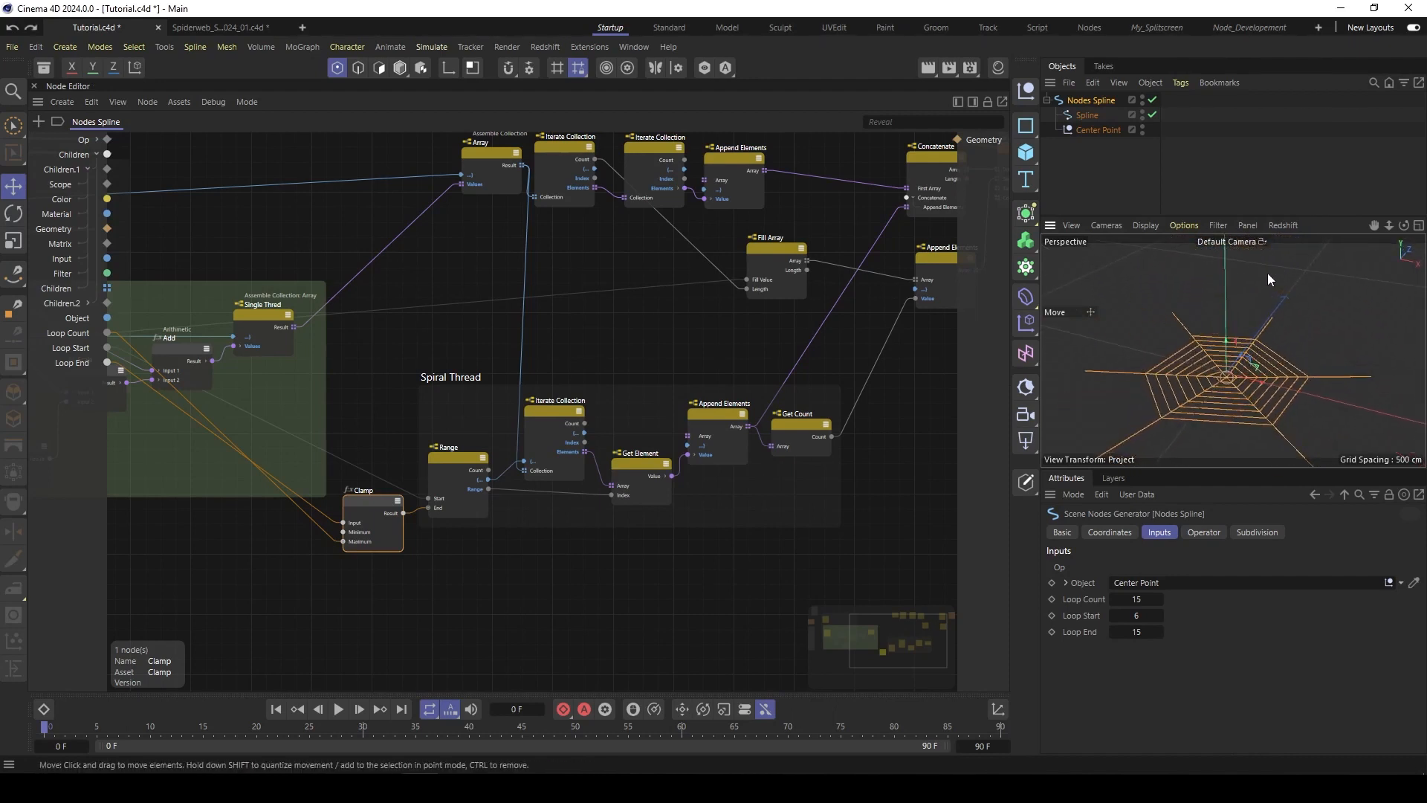
pyautogui.click(1092, 131)
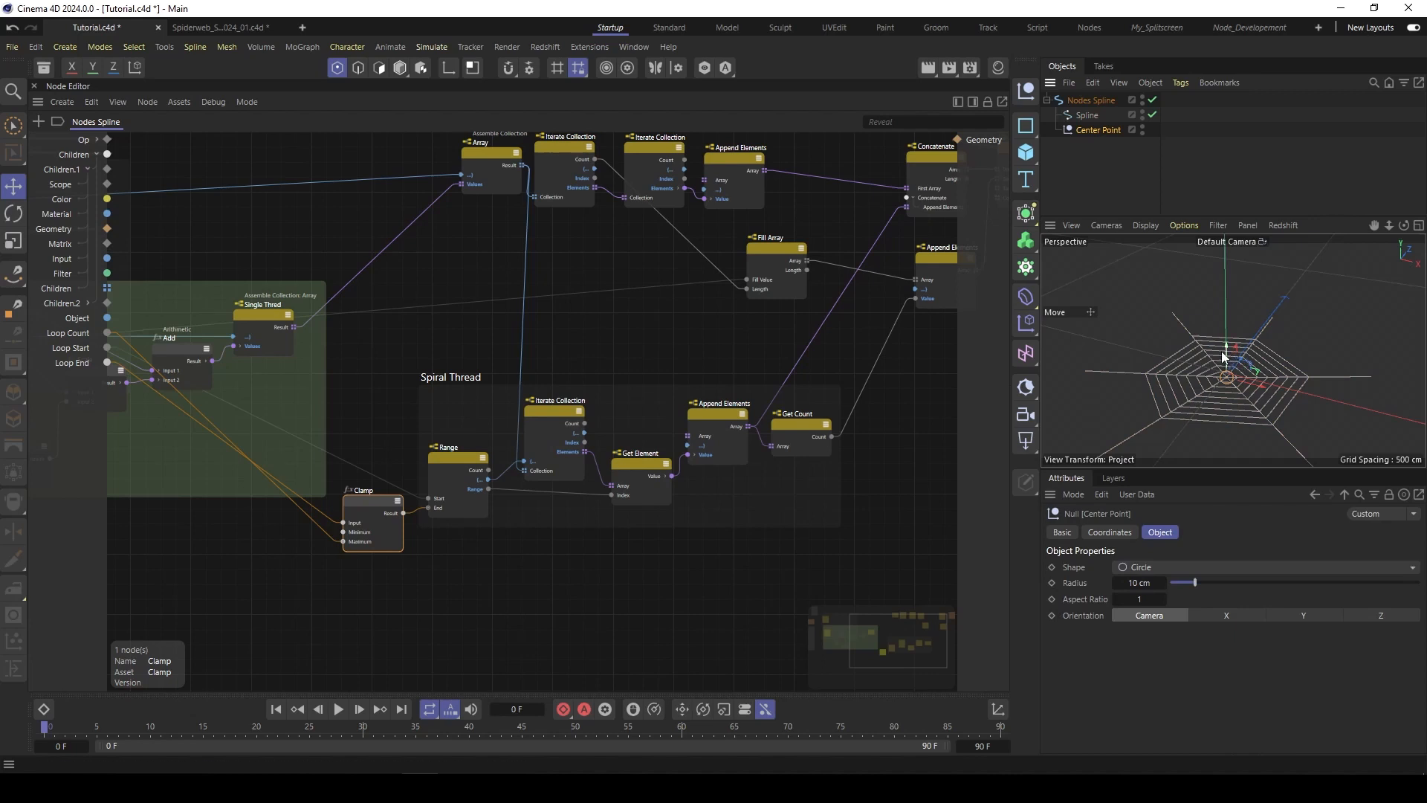
pyautogui.moveTo(1223, 357); pyautogui.dragTo(1202, 309)
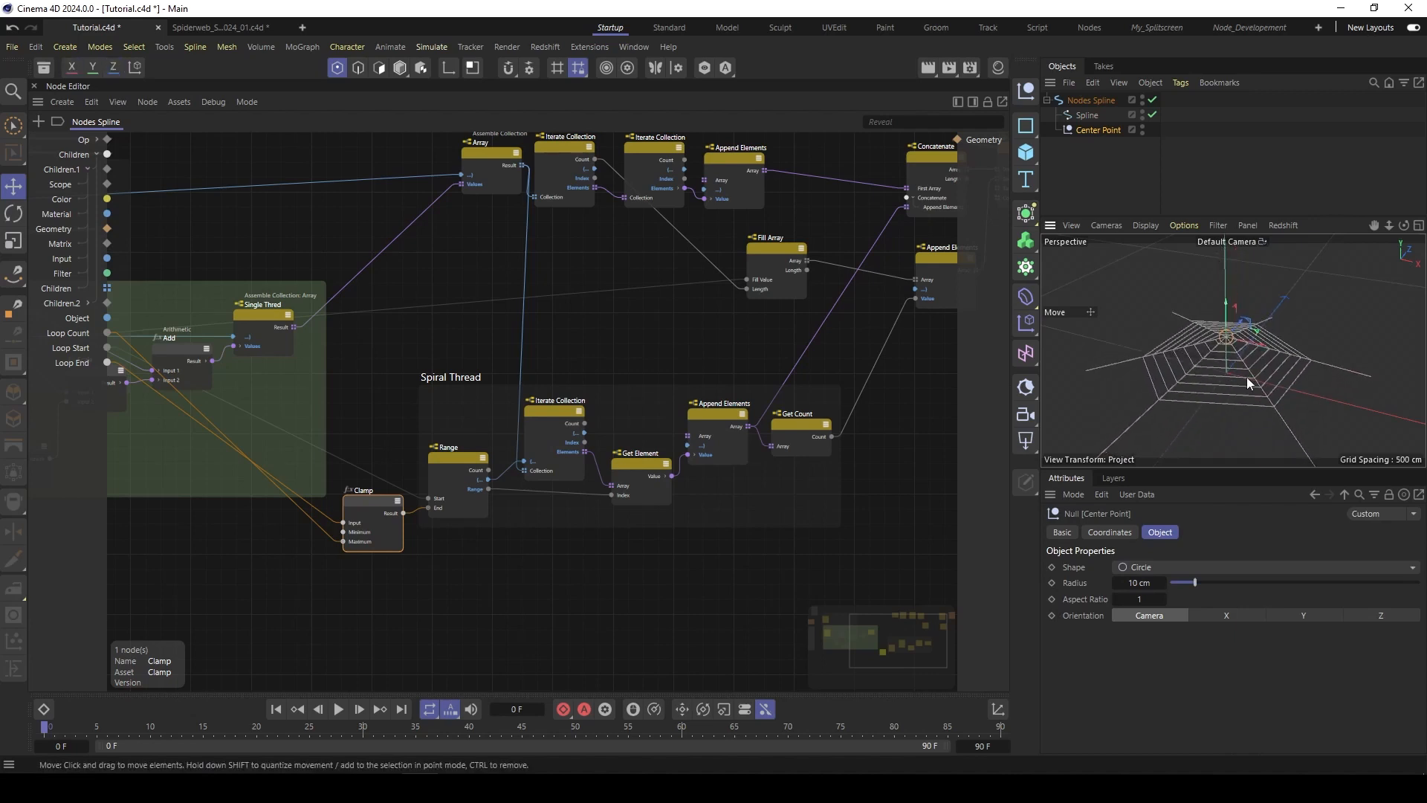
pyautogui.keyDown('alt'); pyautogui.moveTo(1233, 421); pyautogui.dragTo(1219, 447); pyautogui.keyUp('alt')
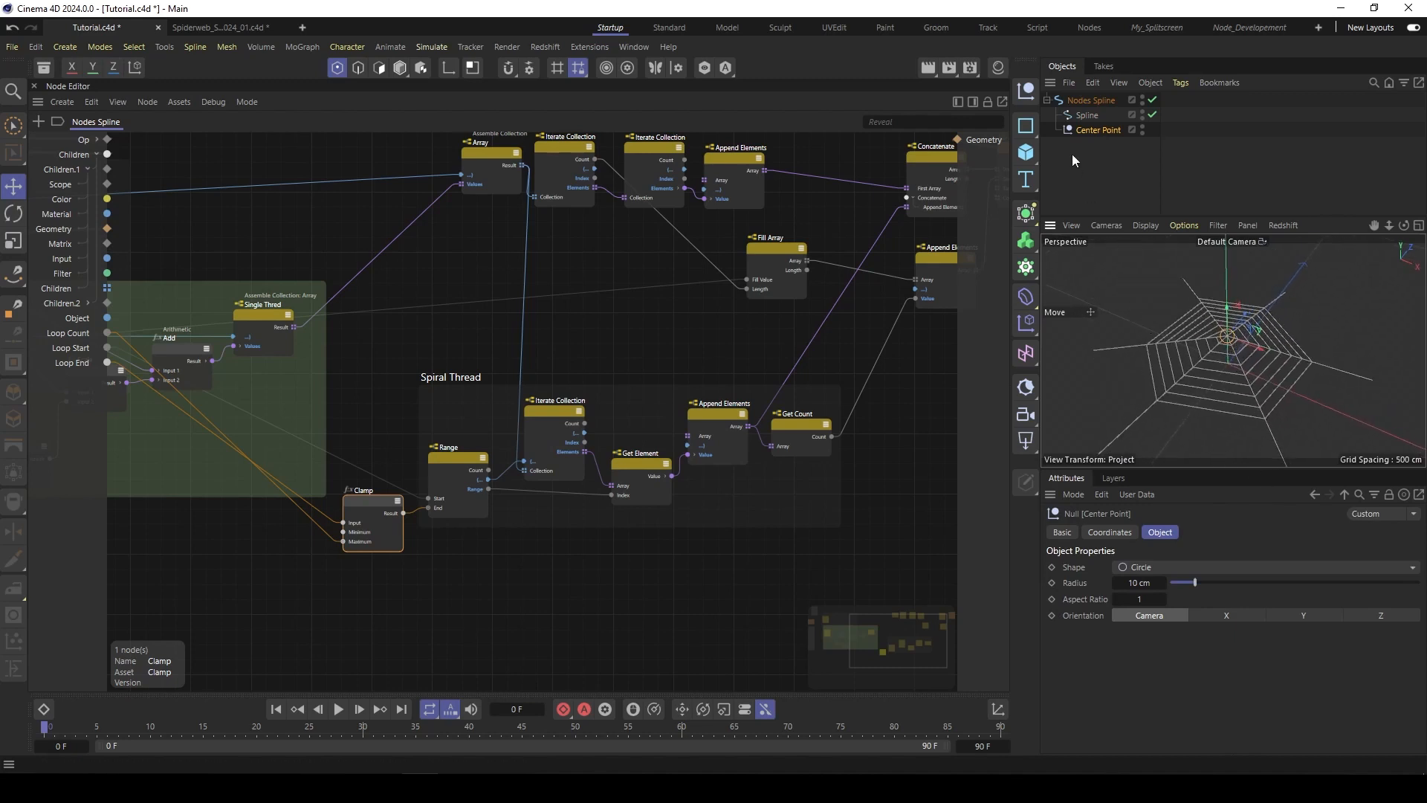
pyautogui.click(1100, 100)
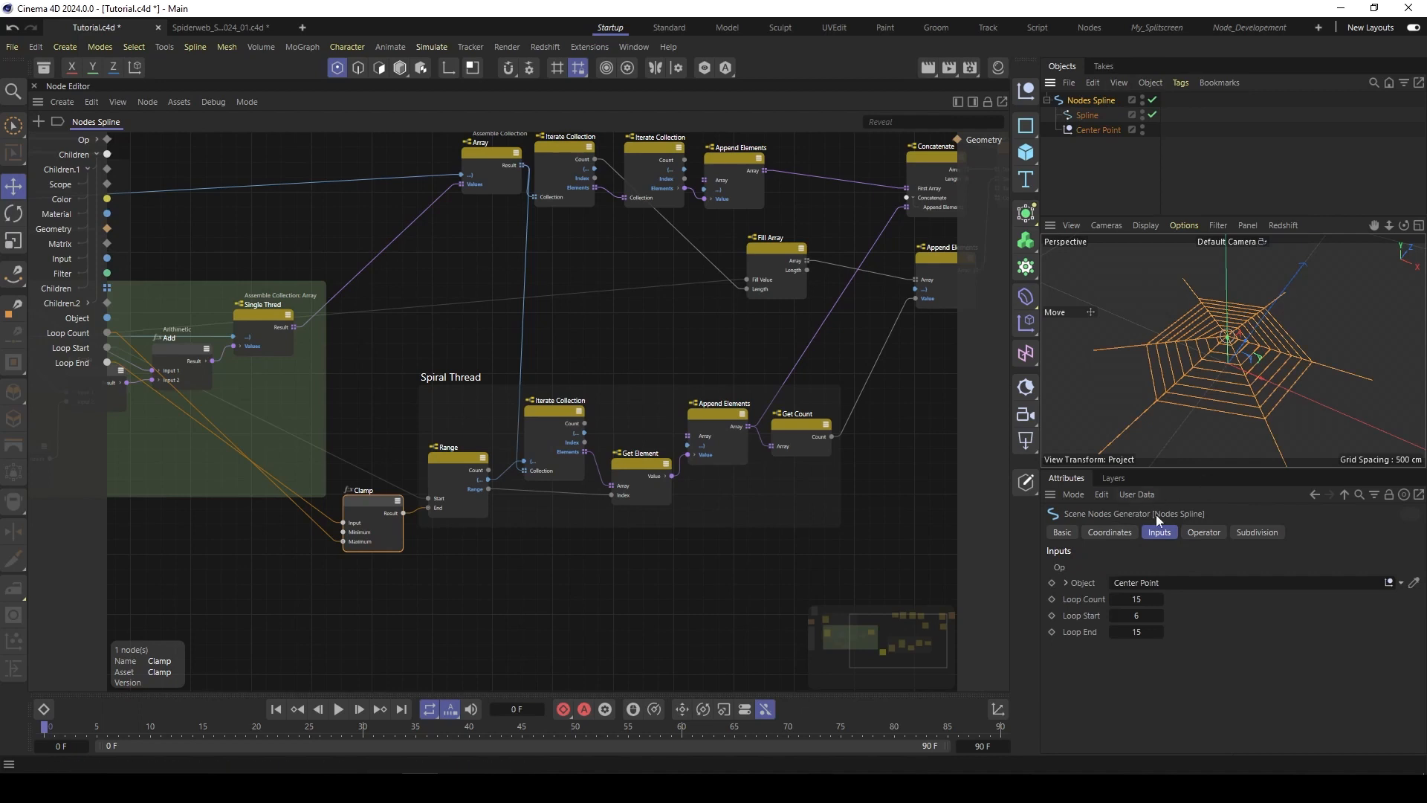
# Step: Clear the Center Point link from the Nodes Spline's Object input
pyautogui.click(1401, 583)
pyautogui.click(1365, 603)
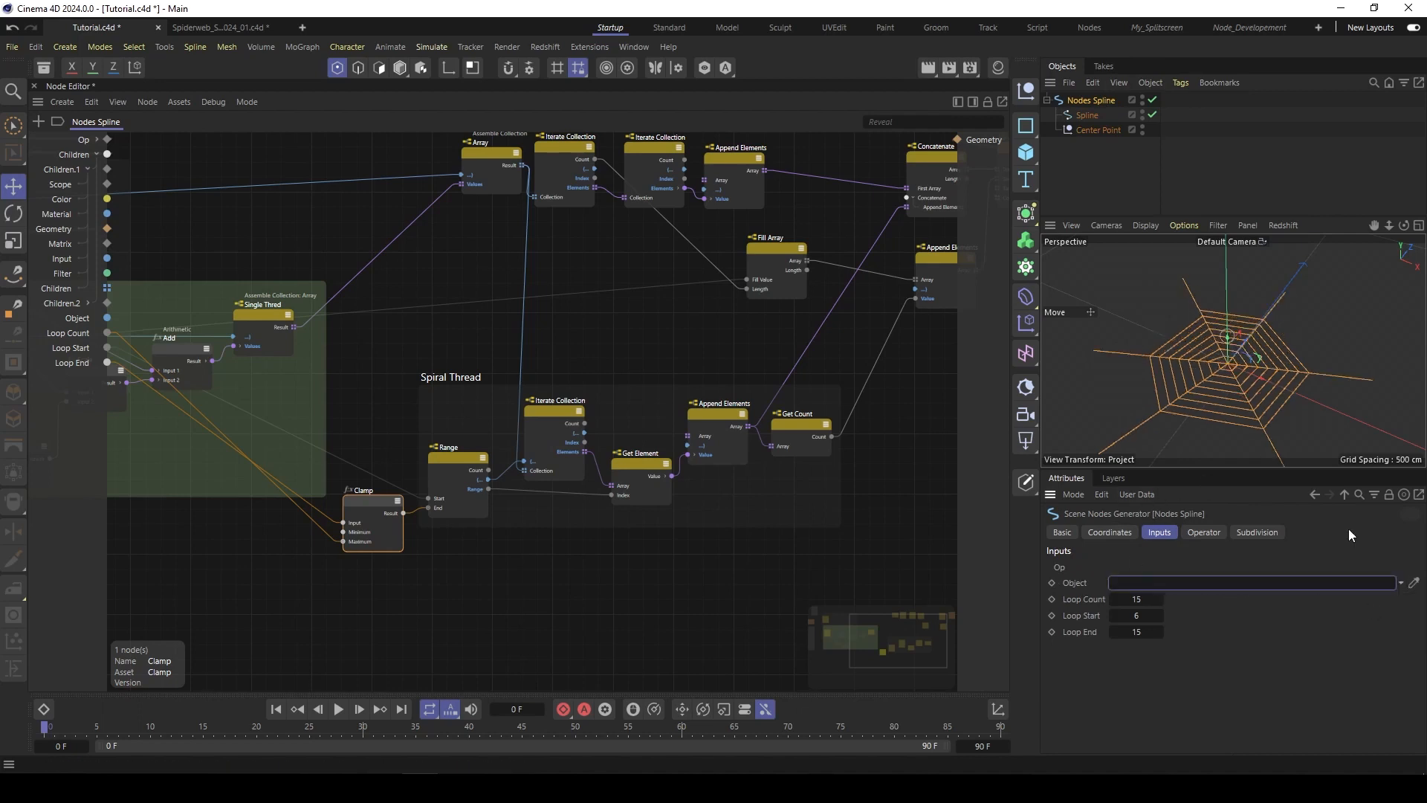
pyautogui.moveTo(1214, 319); pyautogui.dragTo(1204, 327)
pyautogui.scroll(-5, 1202, 331)
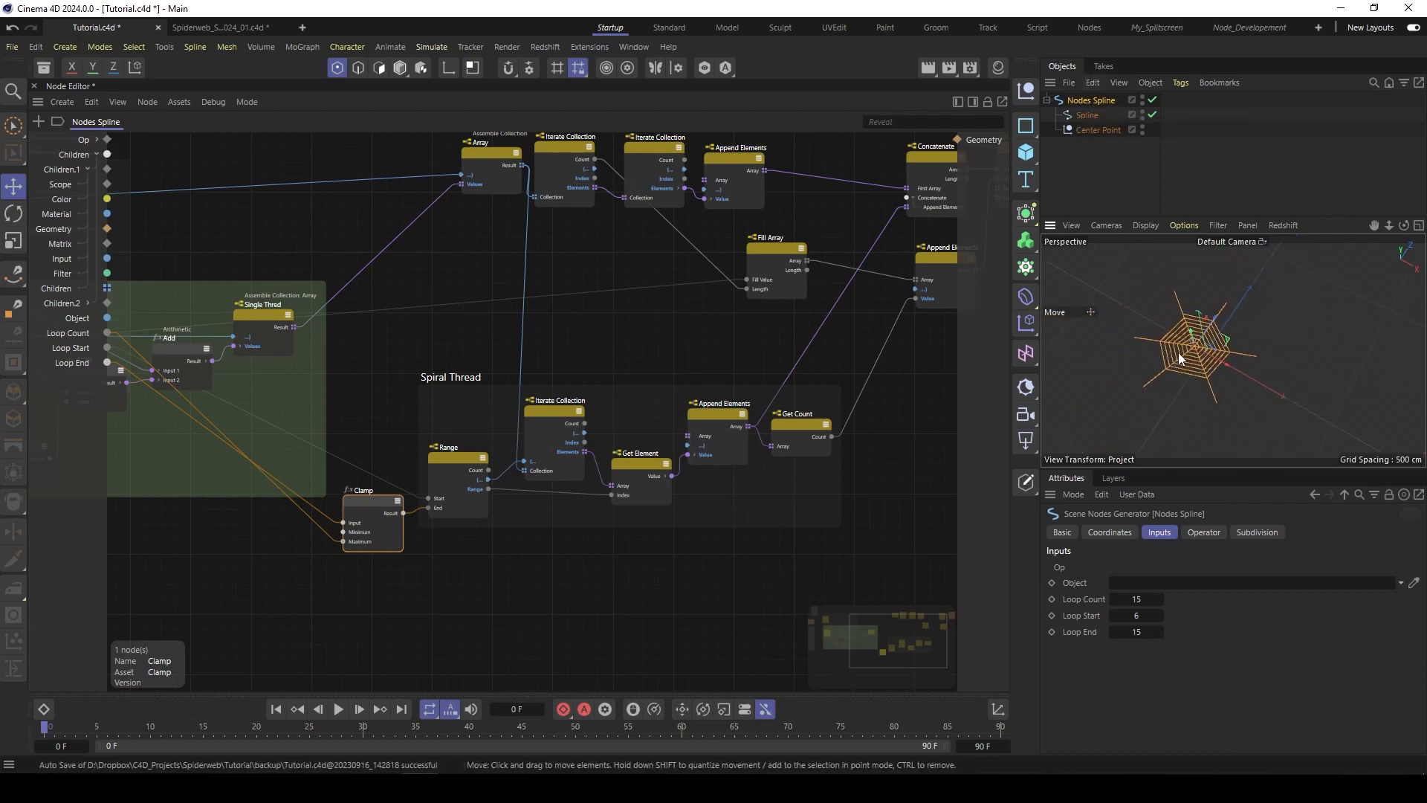
pyautogui.scroll(5, 1233, 328)
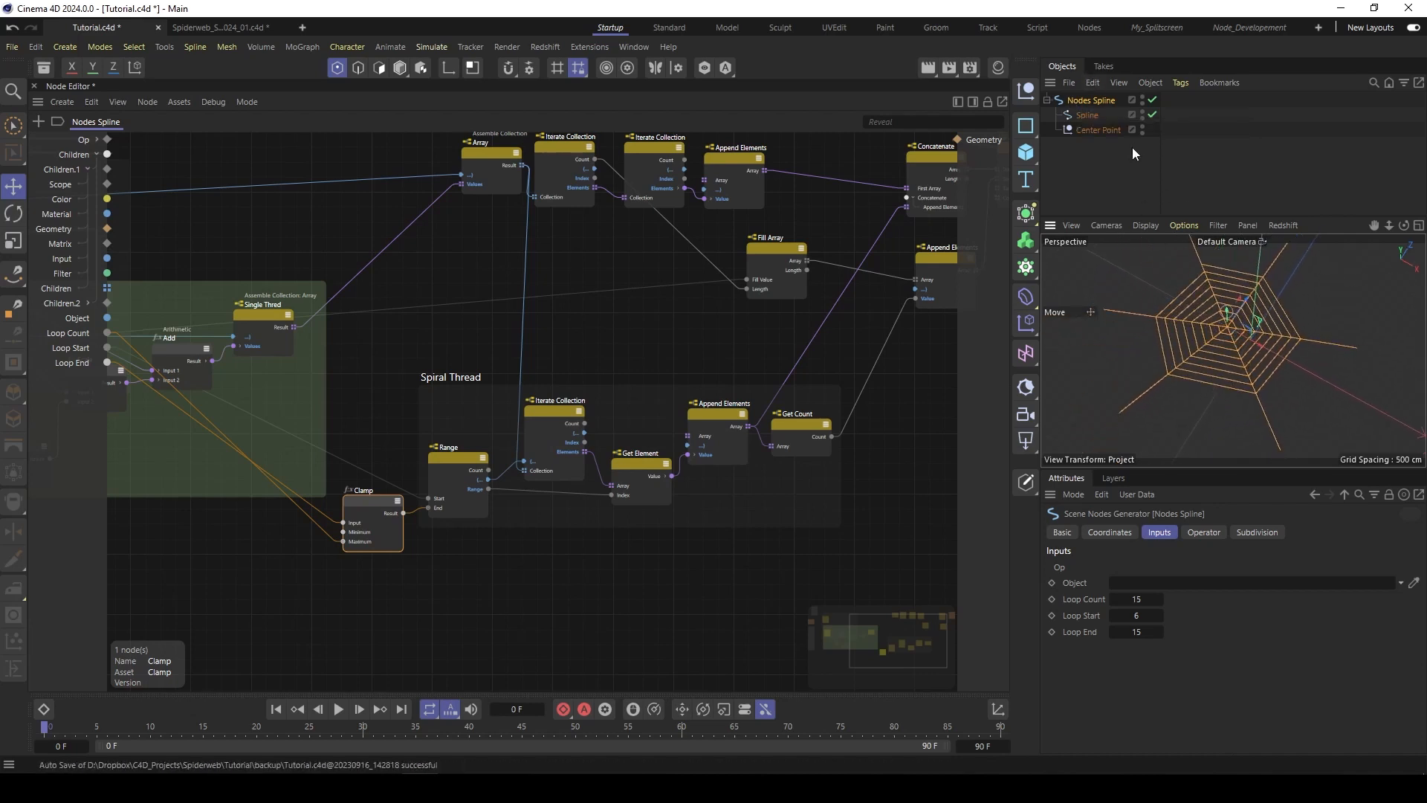
# Step: Pull two corner points of the child Spline away from the web, by about 350 cm and about 235 cm
pyautogui.click(1087, 116)
pyautogui.click(1122, 411)
pyautogui.scroll(-5, 1131, 411)
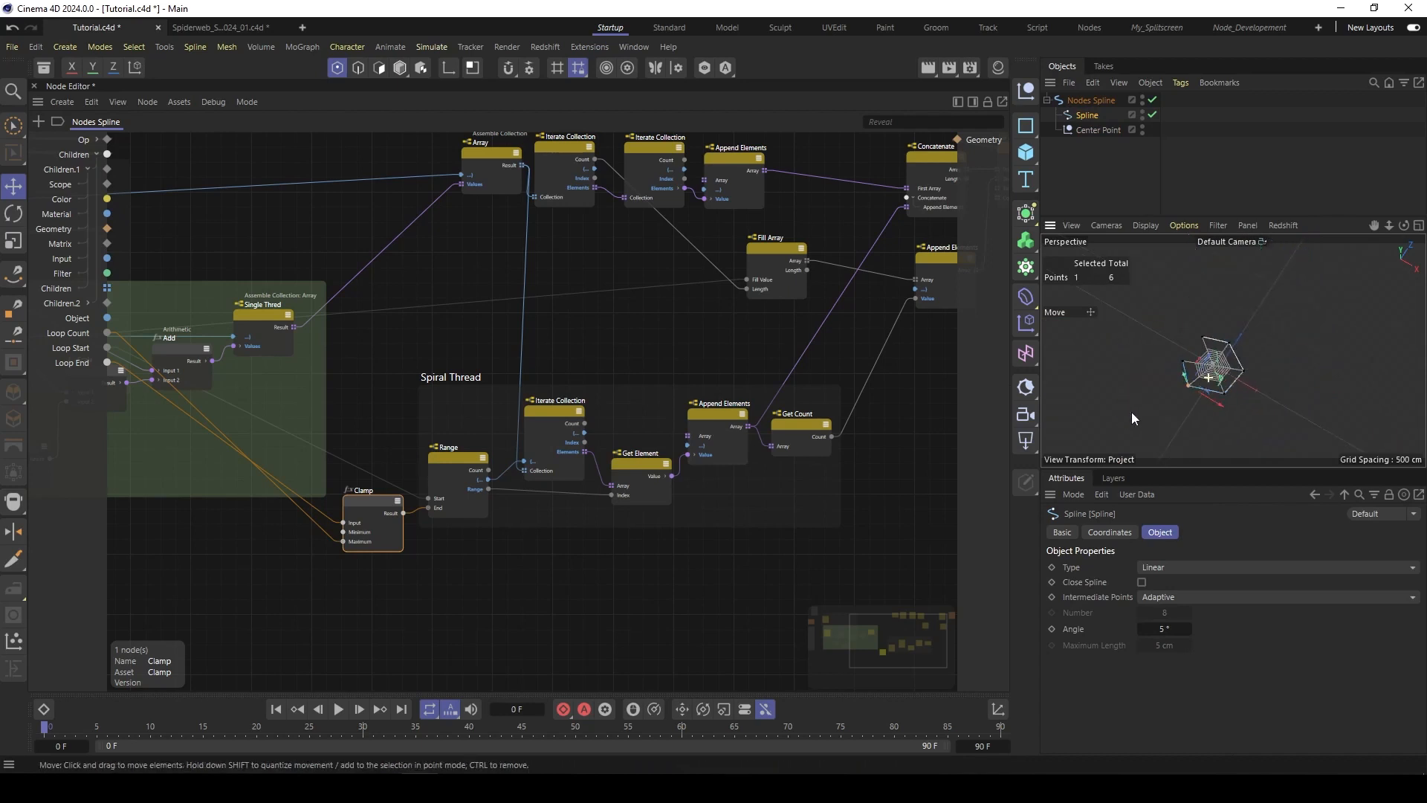
pyautogui.moveTo(1220, 382); pyautogui.dragTo(1186, 419)
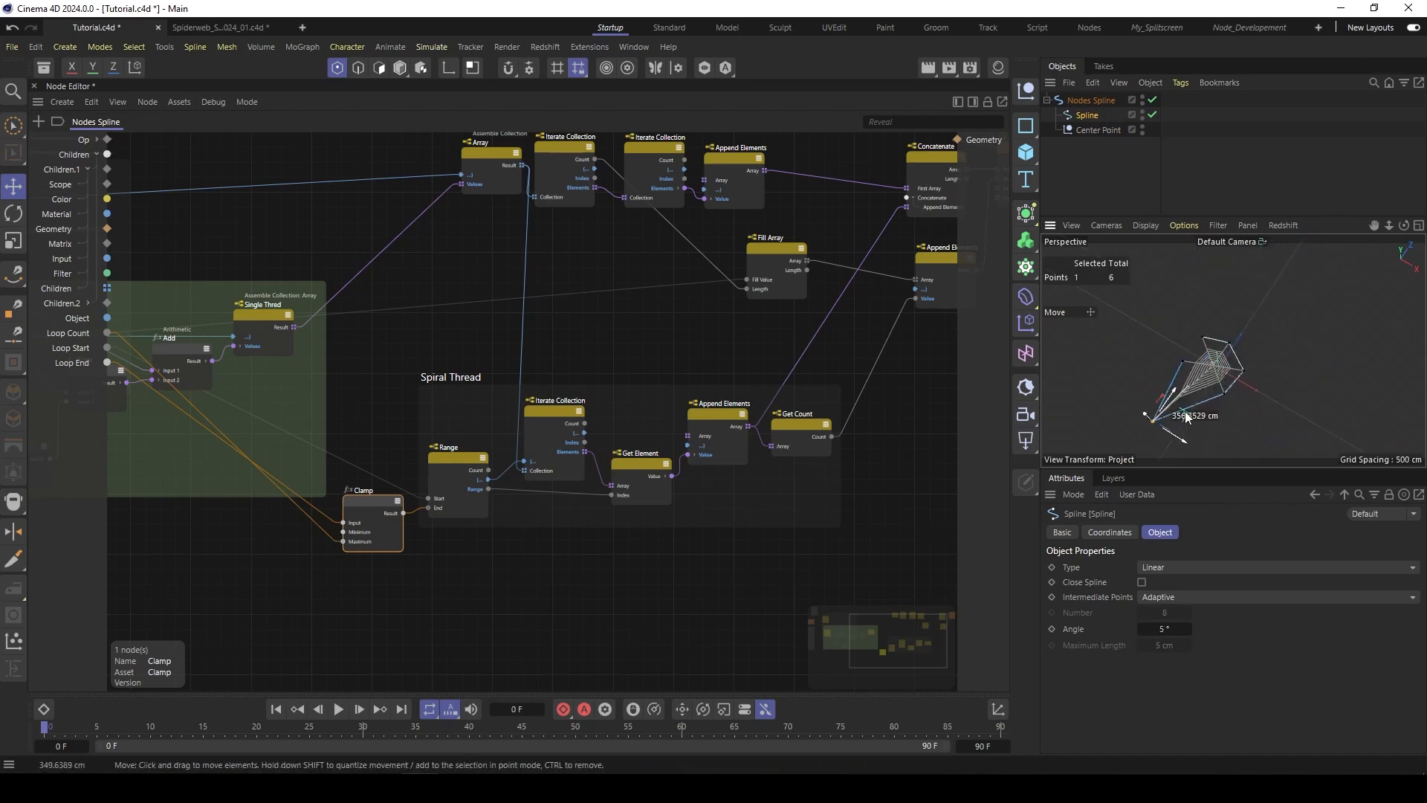
pyautogui.click(1183, 361)
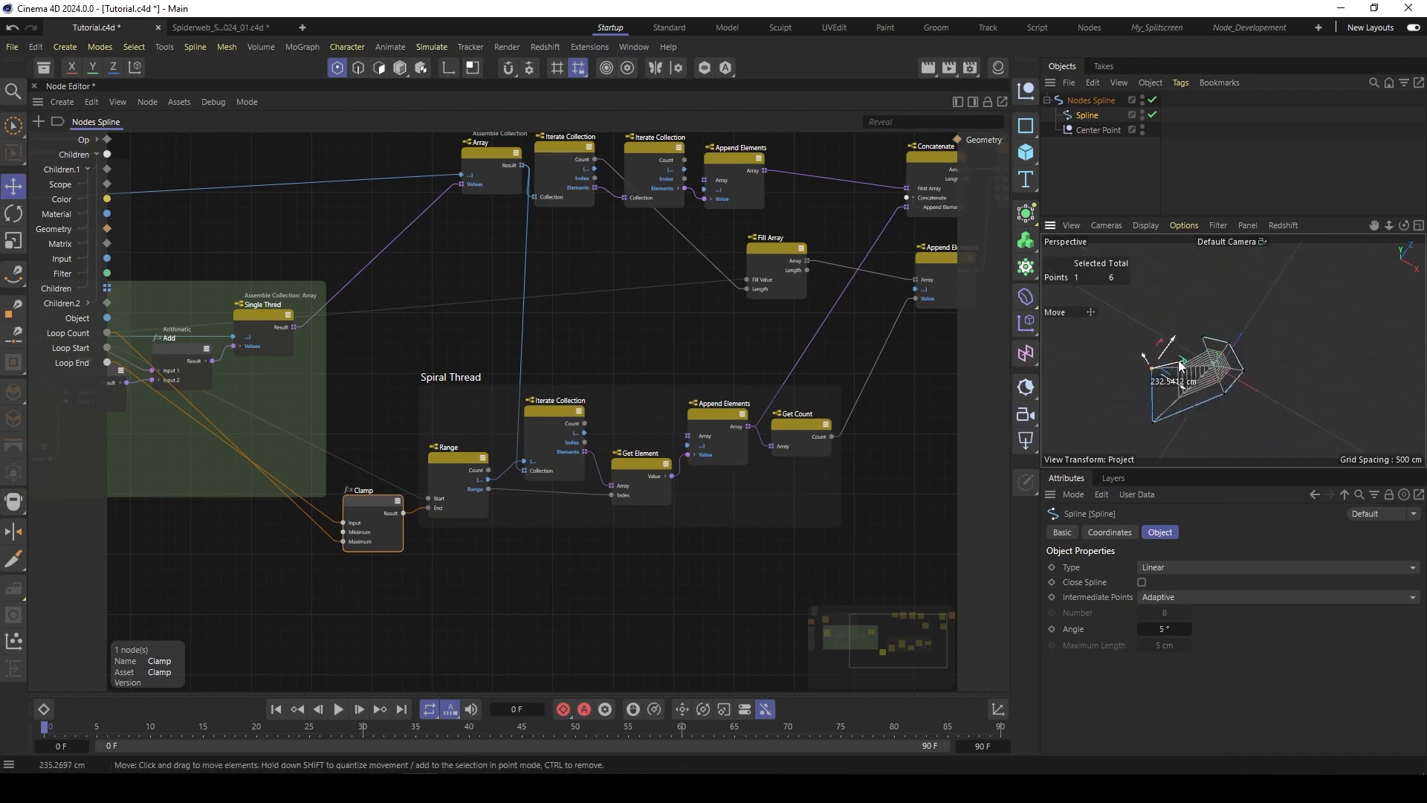
pyautogui.scroll(5, 1212, 364)
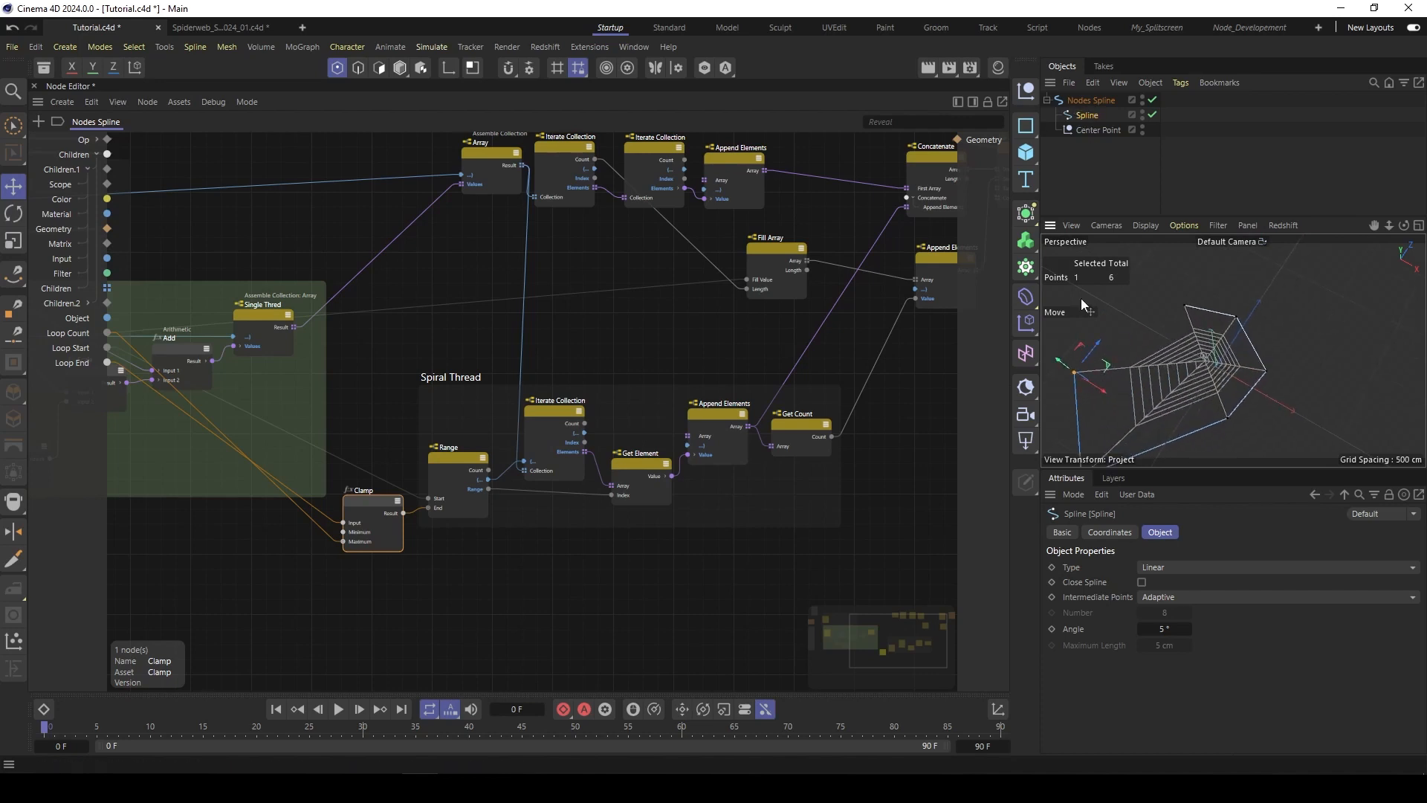
pyautogui.keyDown('alt'); pyautogui.moveTo(1188, 361); pyautogui.dragTo(1204, 324, button='middle'); pyautogui.keyUp('alt')
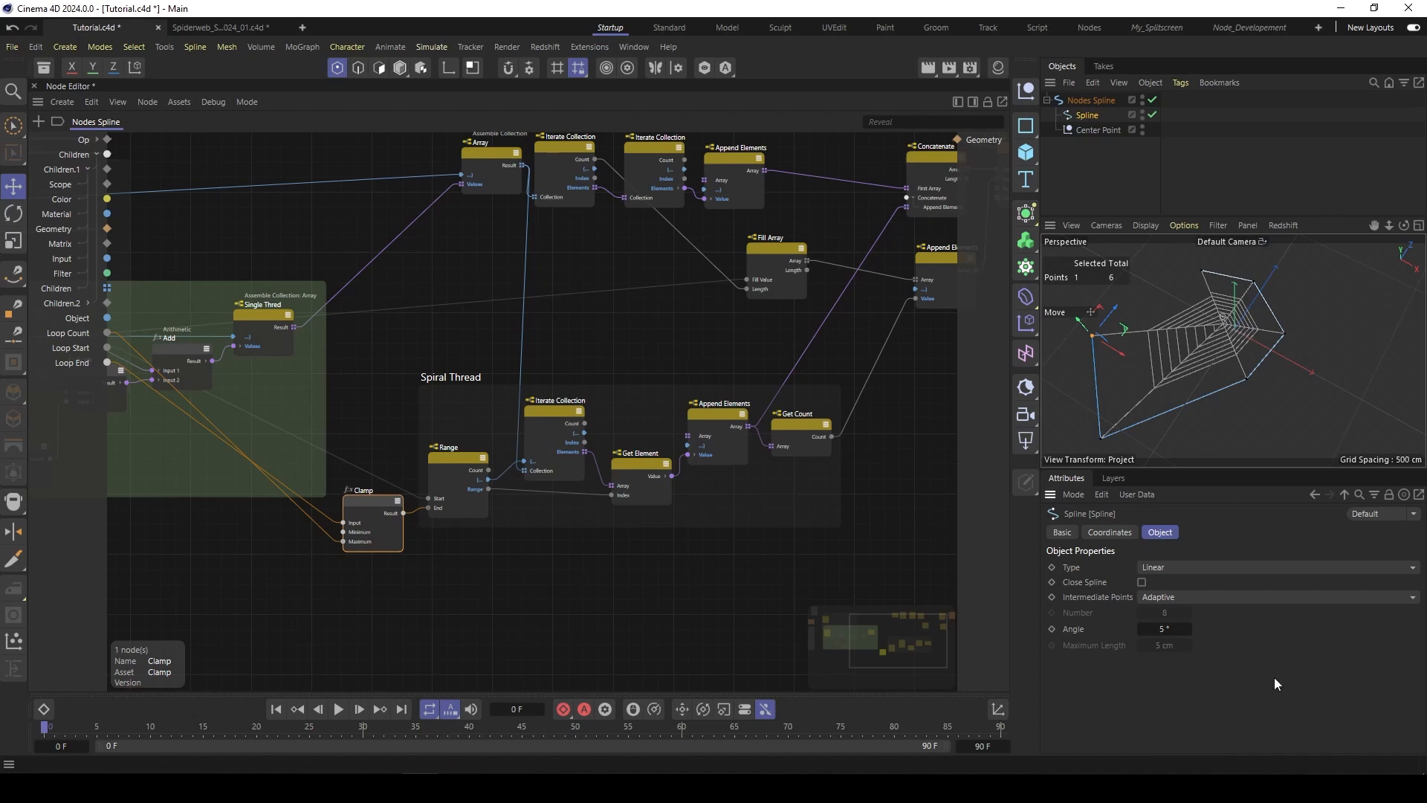
# Step: Move the Children Op, Geometry Property Get and Null nodes together toward the graph inputs to make room before the All Threads group
pyautogui.click(450, 269)
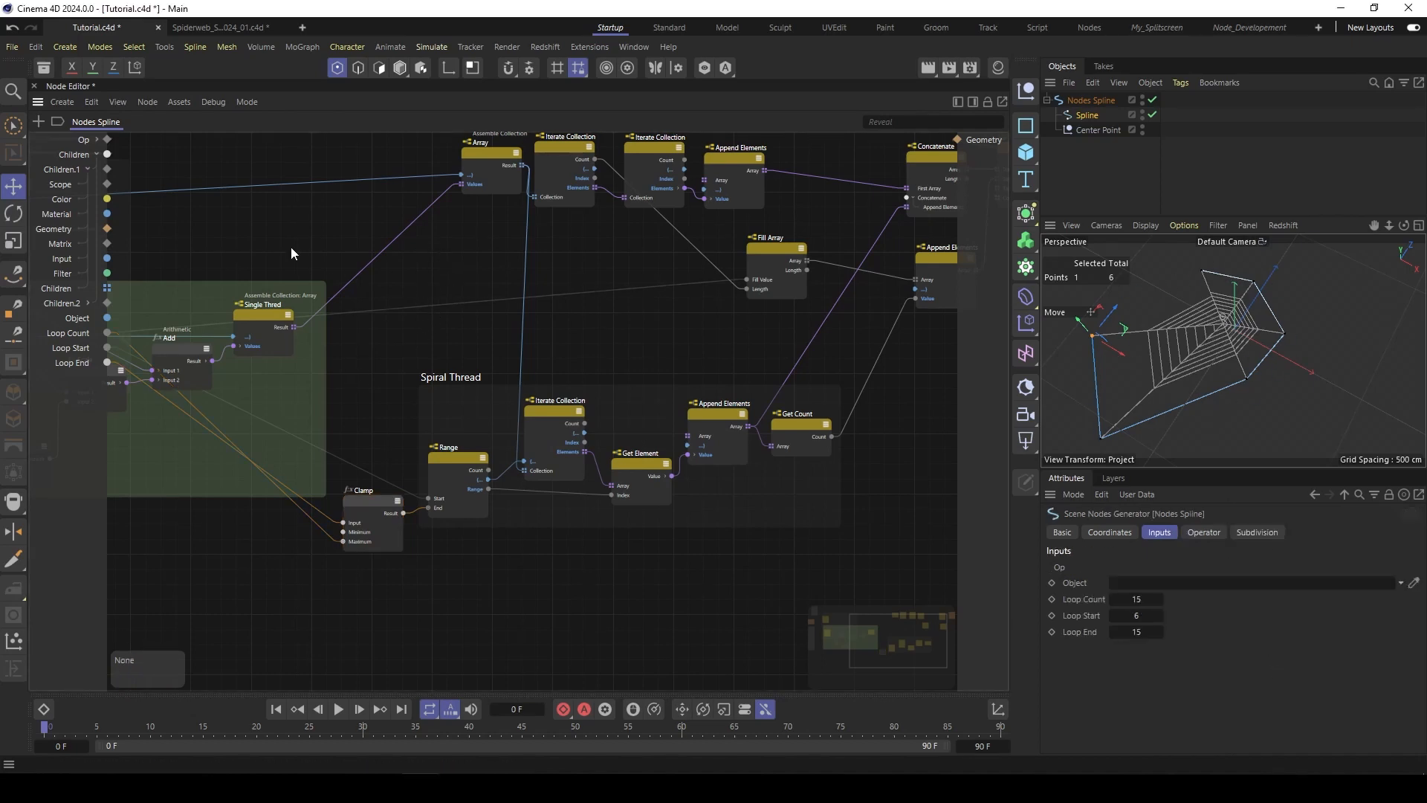
pyautogui.moveTo(260, 235); pyautogui.dragTo(712, 252, button='middle')
pyautogui.moveTo(221, 253); pyautogui.dragTo(609, 314, button='middle')
pyautogui.moveTo(406, 168); pyautogui.dragTo(572, 537)
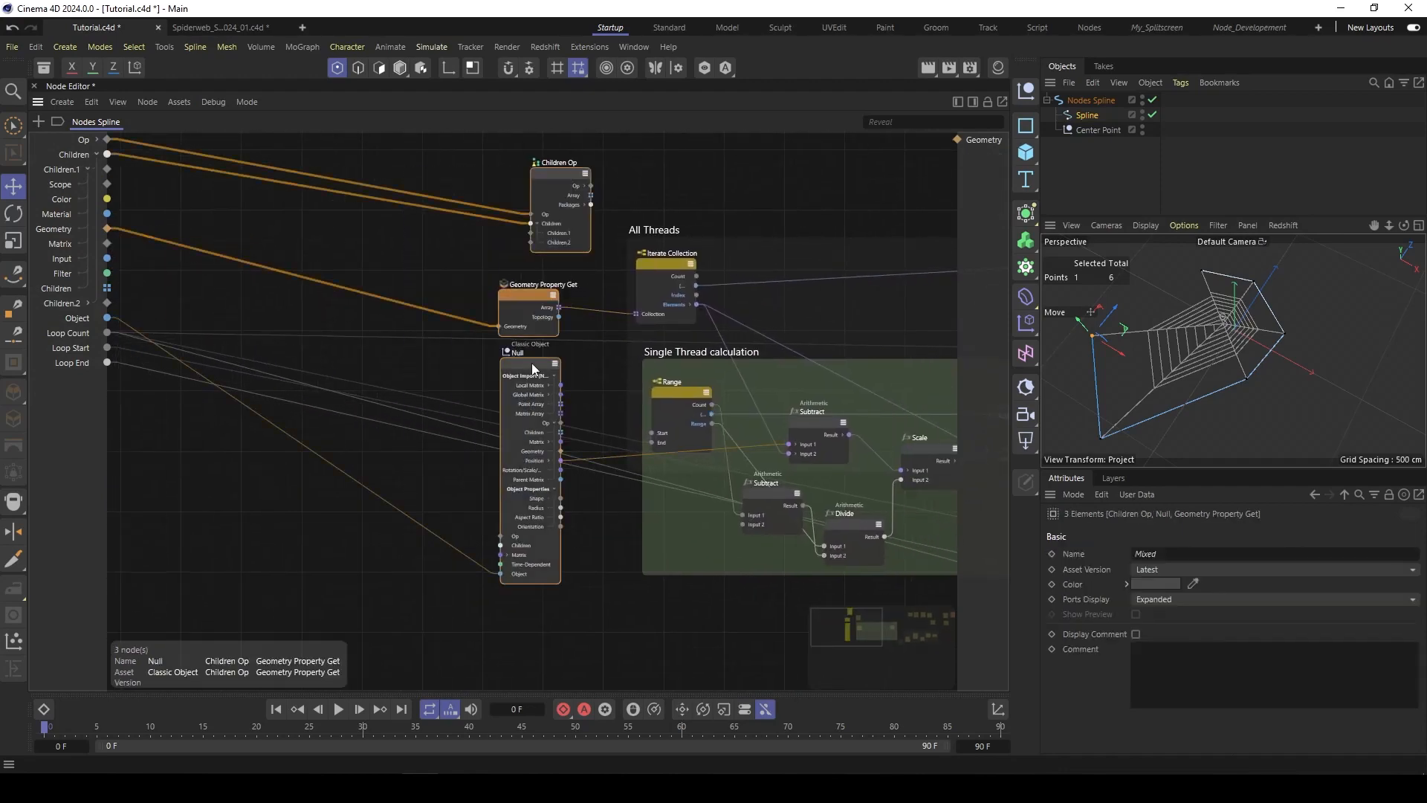
pyautogui.moveTo(534, 368); pyautogui.dragTo(378, 374)
pyautogui.click(448, 346)
pyautogui.scroll(1, 450, 347)
pyautogui.moveTo(452, 346); pyautogui.dragTo(441, 359, button='middle')
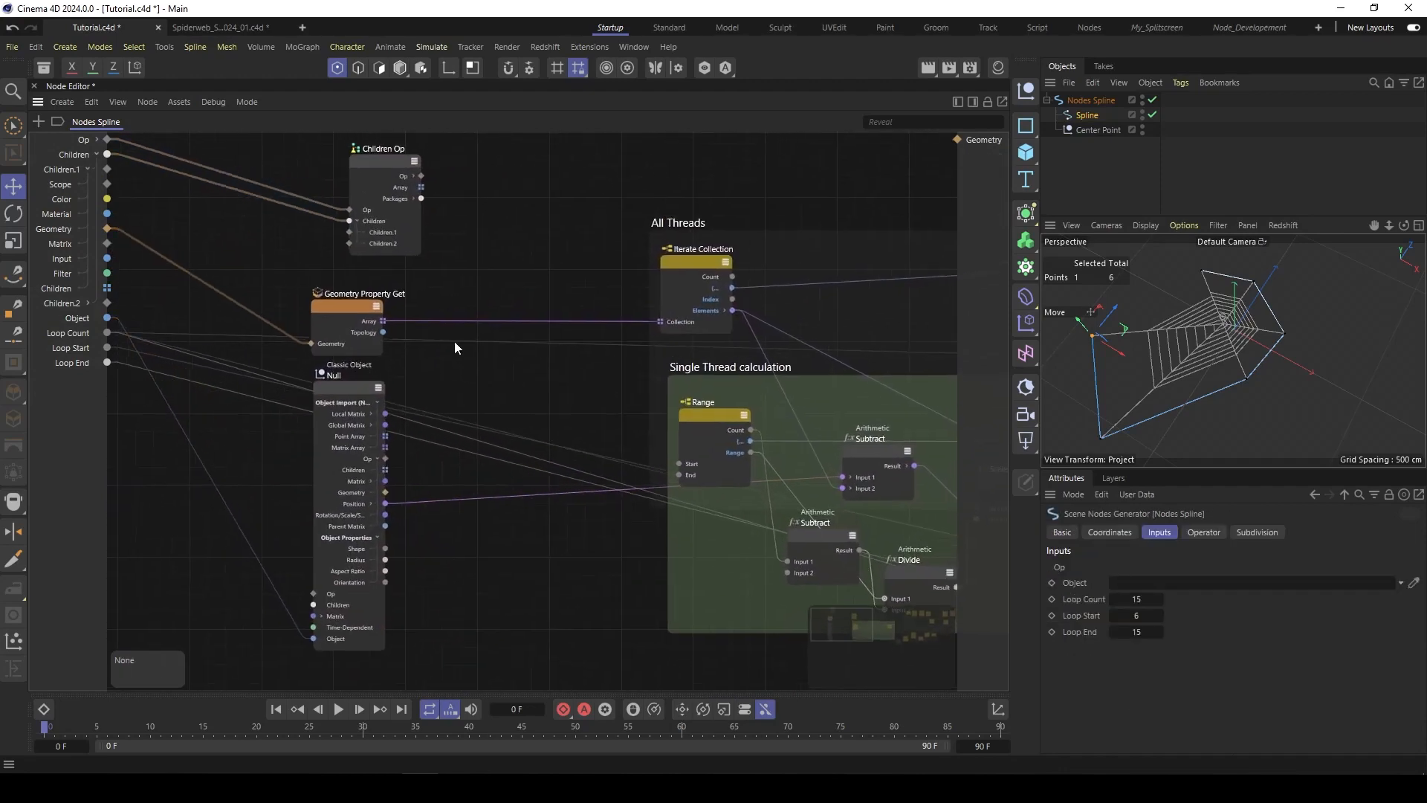
# Step: Add an Array Average node with Vector data type and feed it the Geometry Property Get's Array output
pyautogui.doubleClick(497, 272)
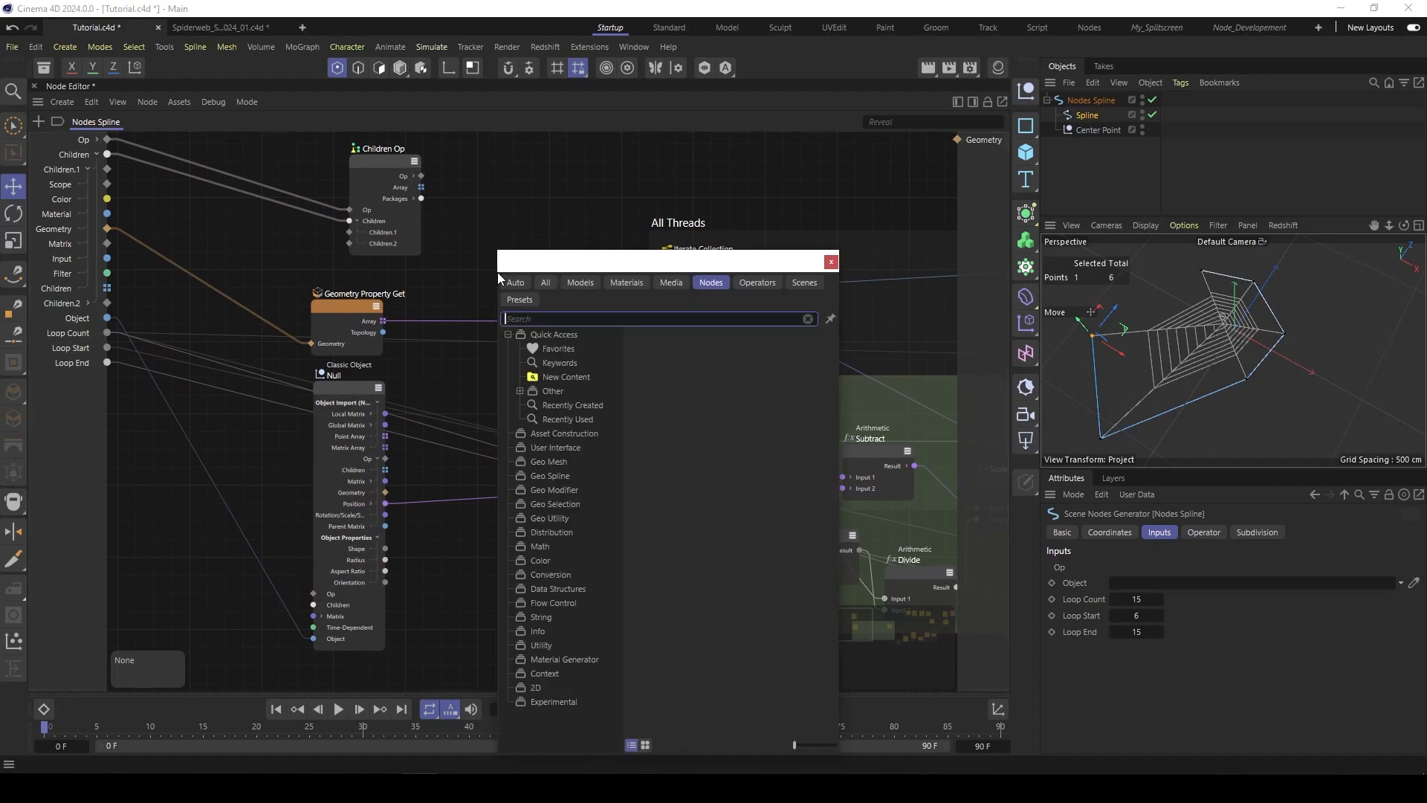
pyautogui.write('av')
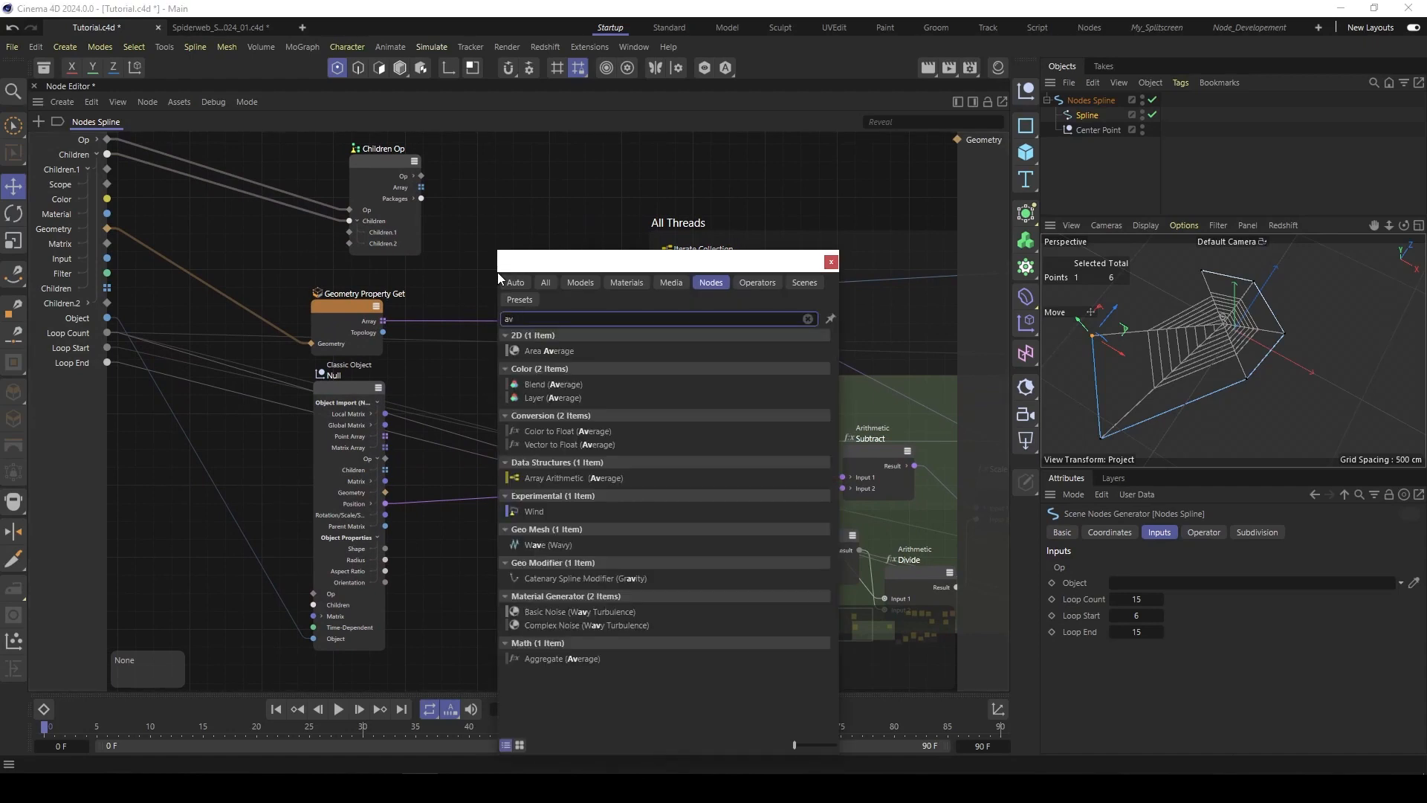
pyautogui.click(587, 478)
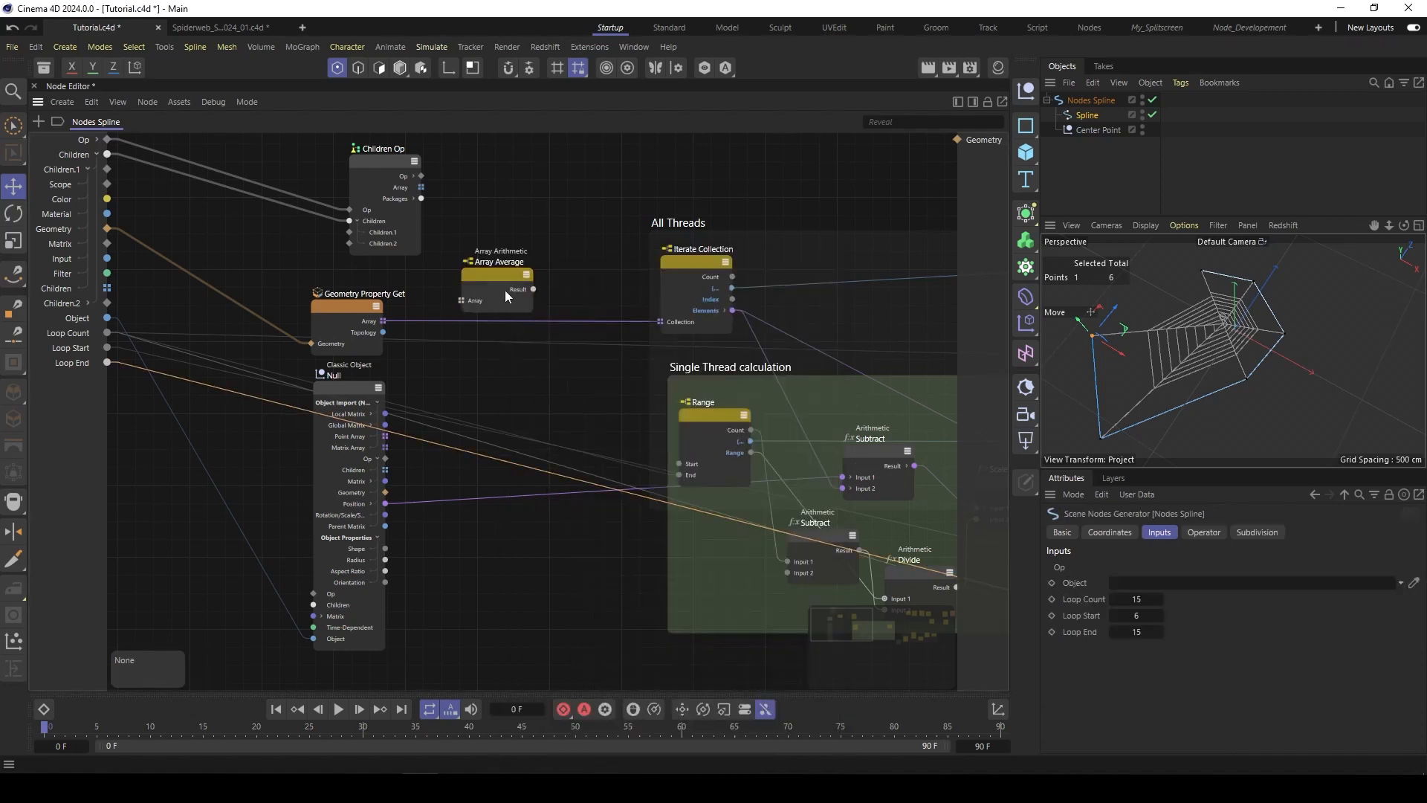
pyautogui.click(1168, 595)
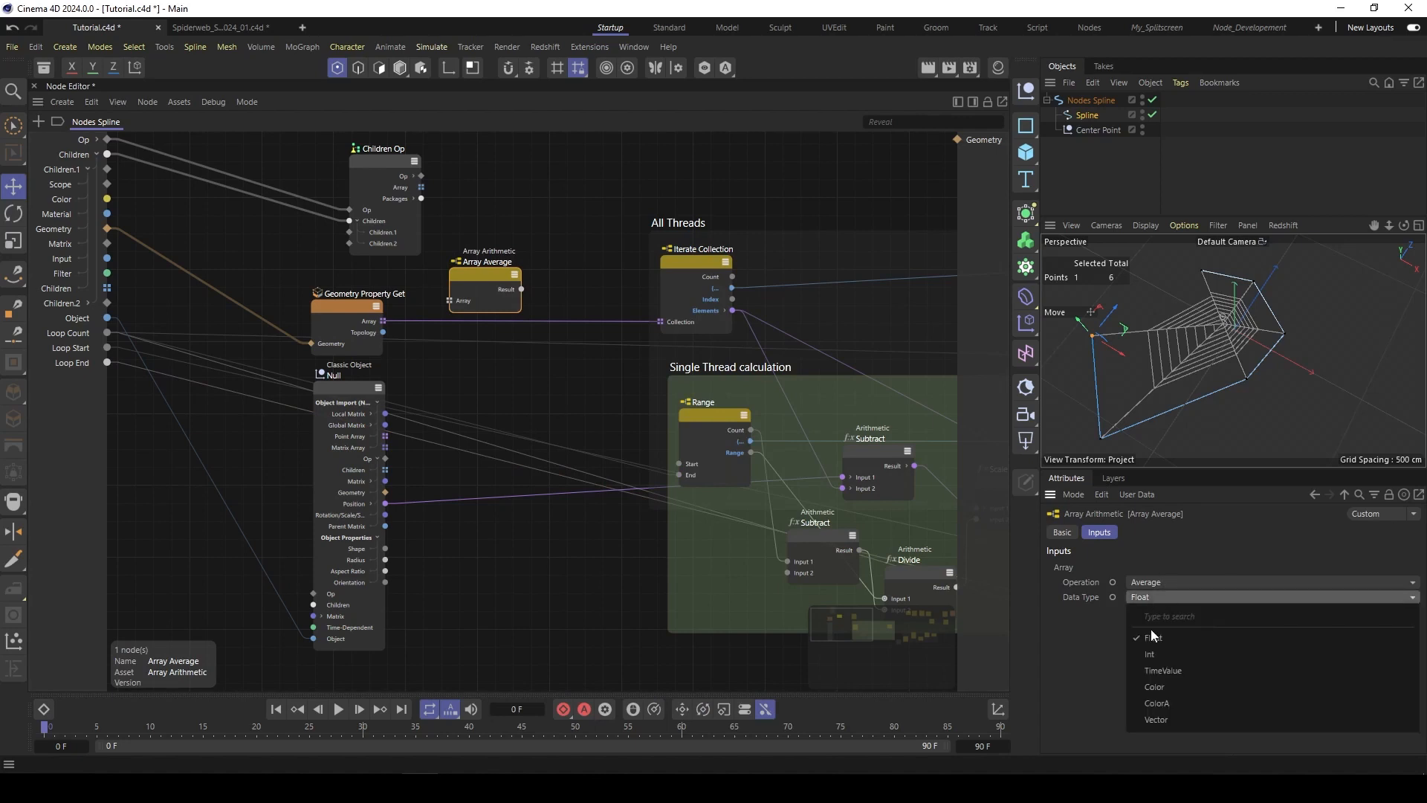
pyautogui.click(1156, 721)
pyautogui.moveTo(449, 301); pyautogui.dragTo(383, 321)
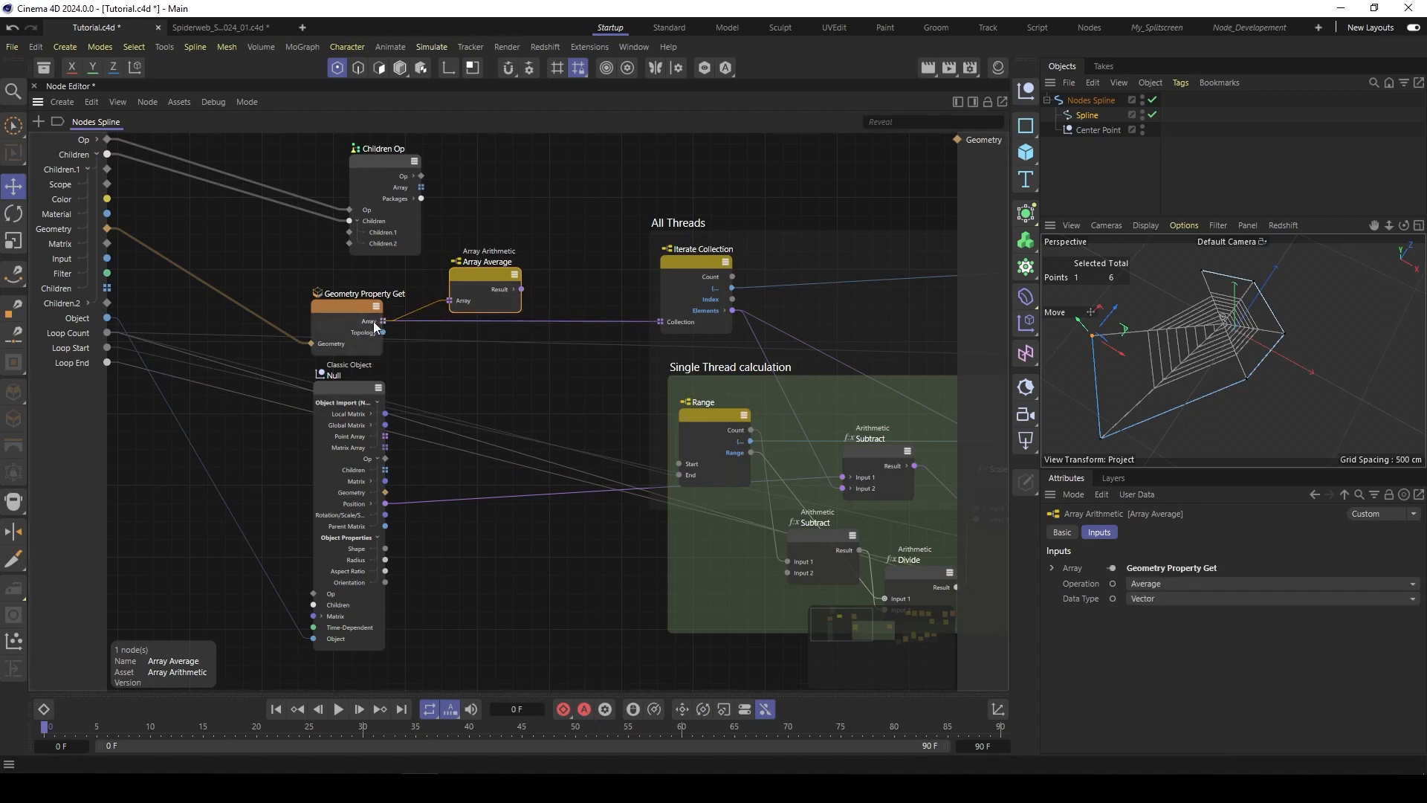
pyautogui.moveTo(492, 280); pyautogui.dragTo(462, 280)
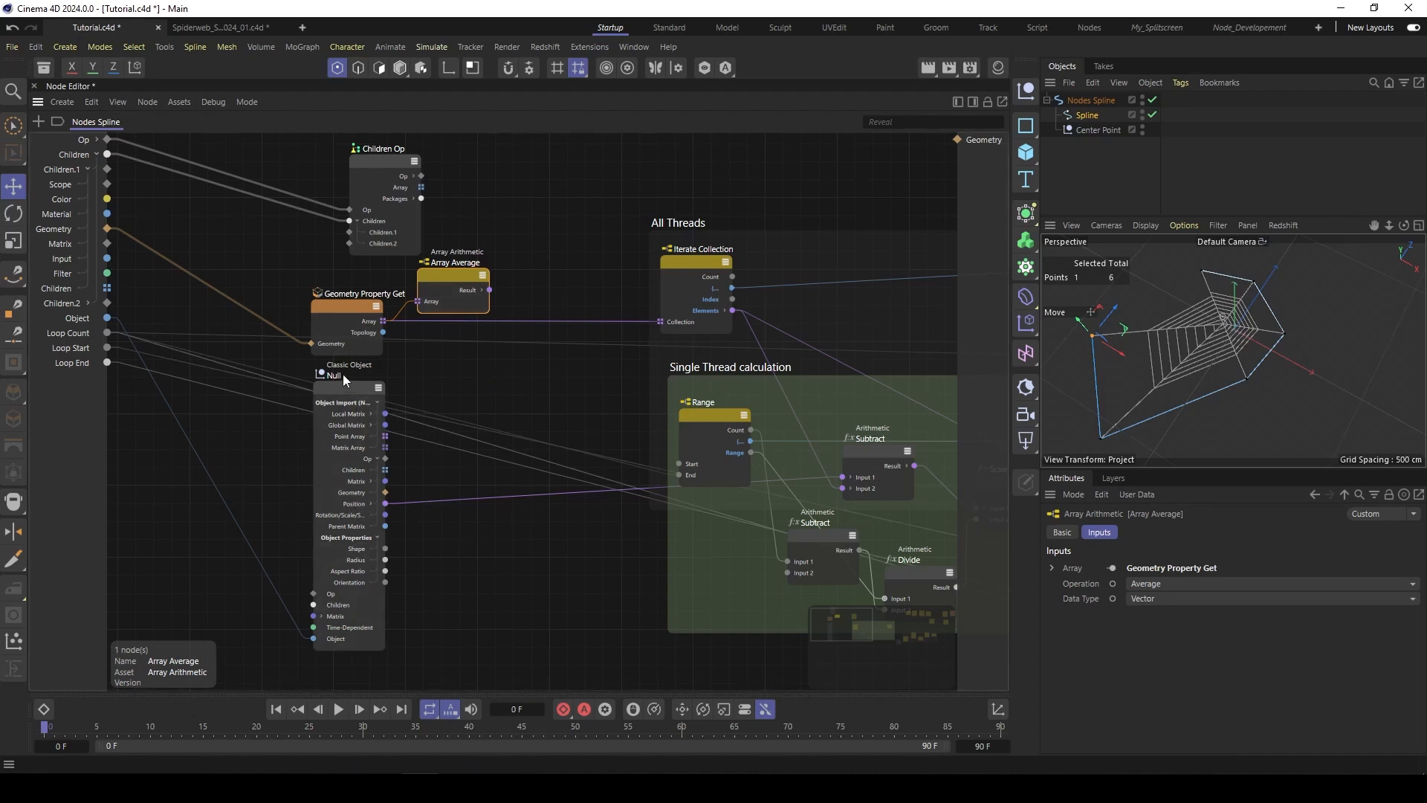
# Step: Add an If node beside the Null node and set its data type to Vector
pyautogui.doubleClick(547, 372)
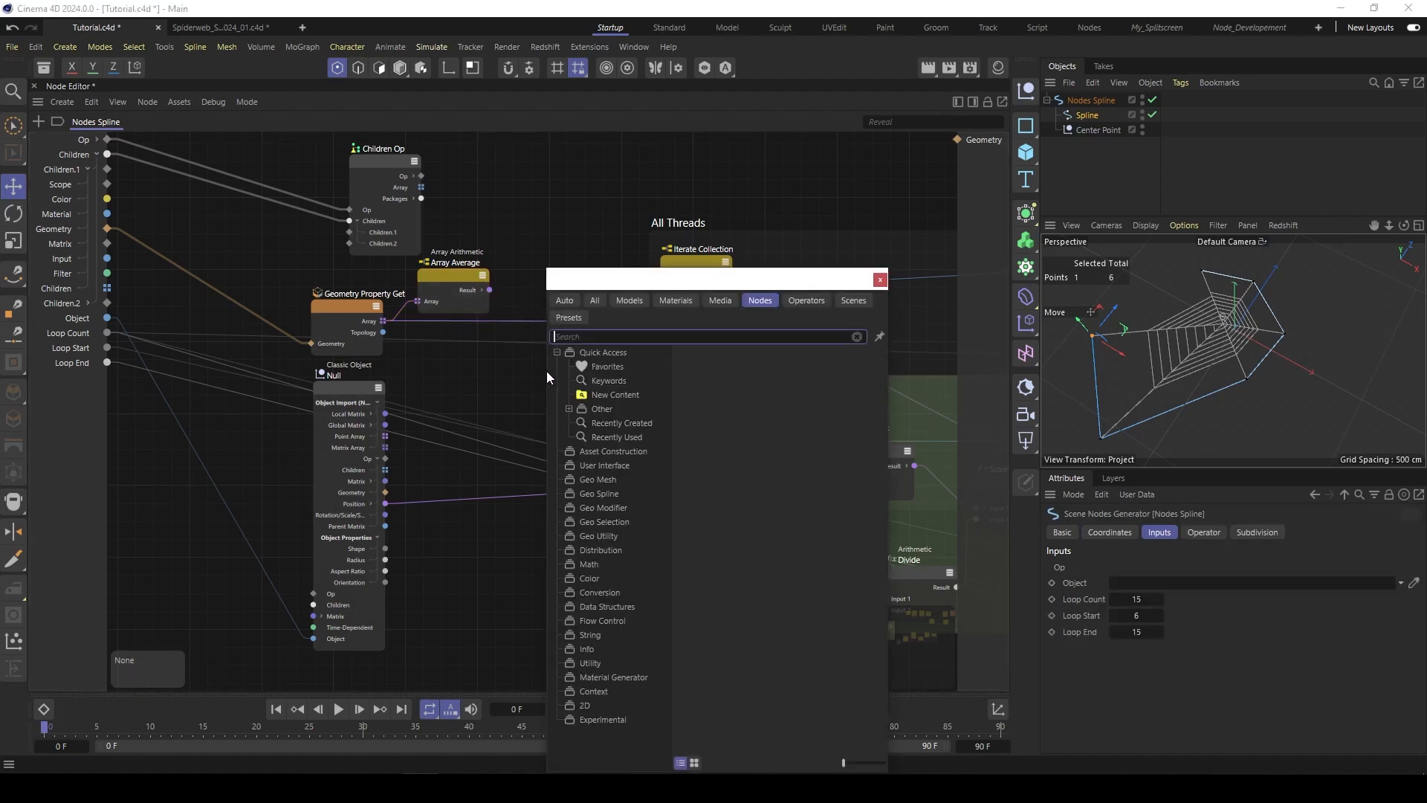
pyautogui.write('if')
pyautogui.click(582, 609)
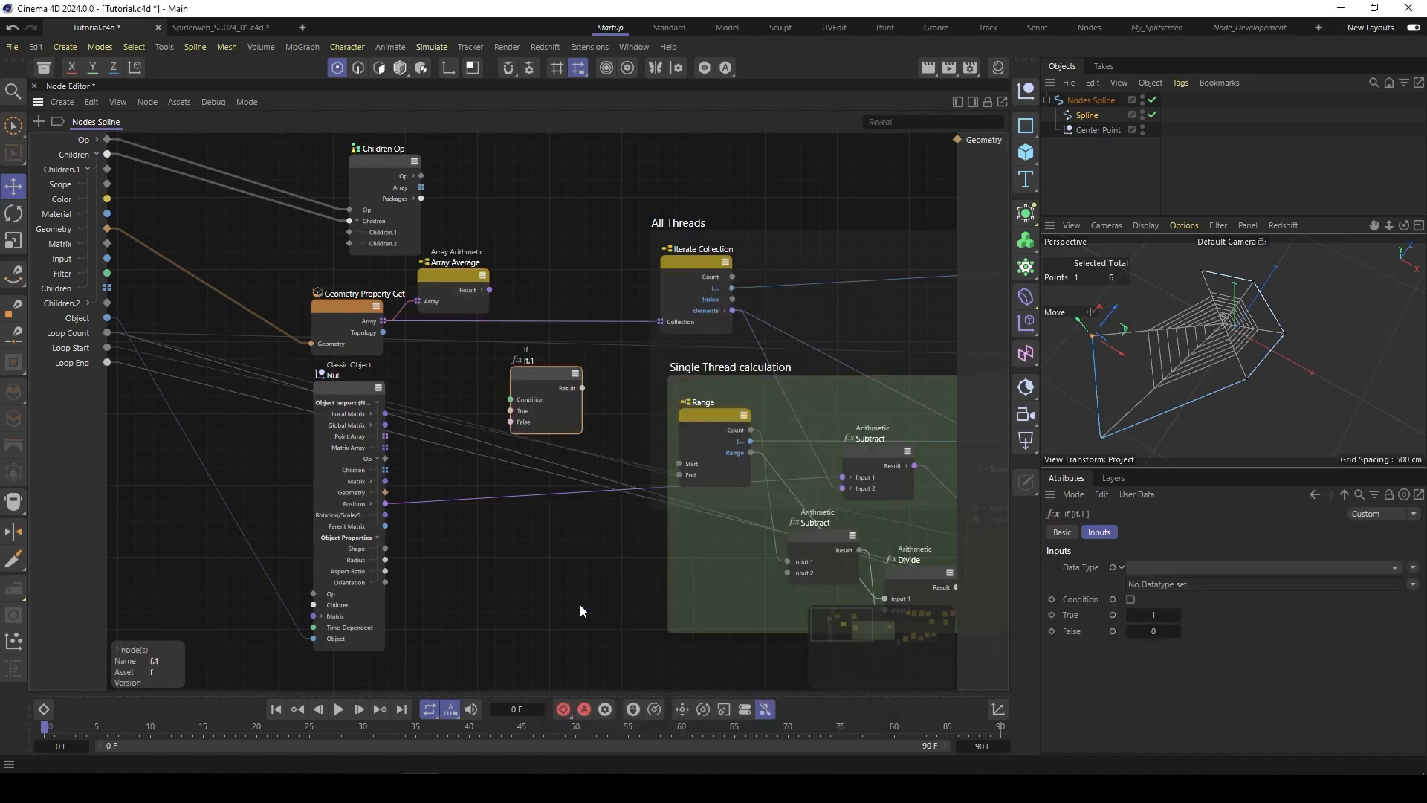
pyautogui.moveTo(543, 390); pyautogui.dragTo(548, 364)
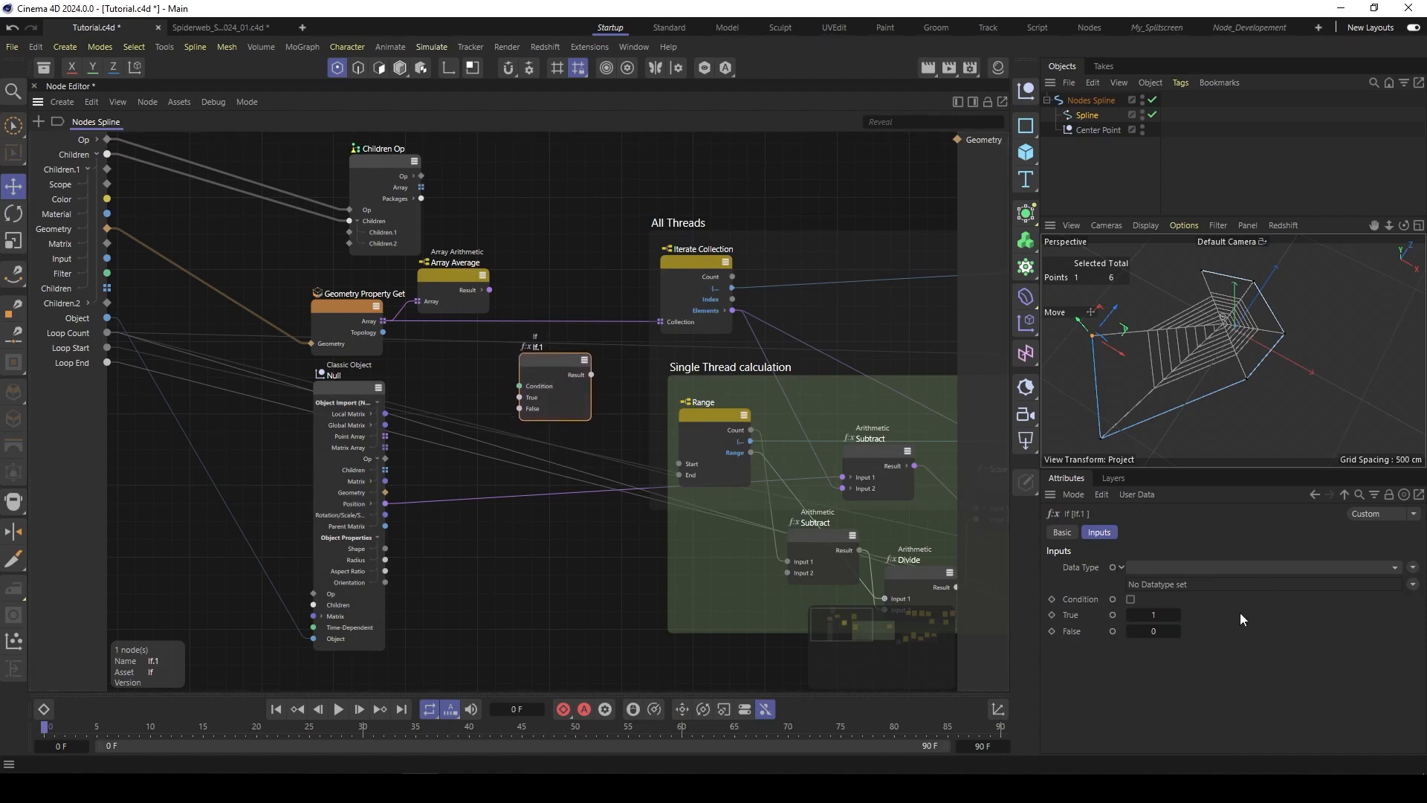
pyautogui.click(1394, 568)
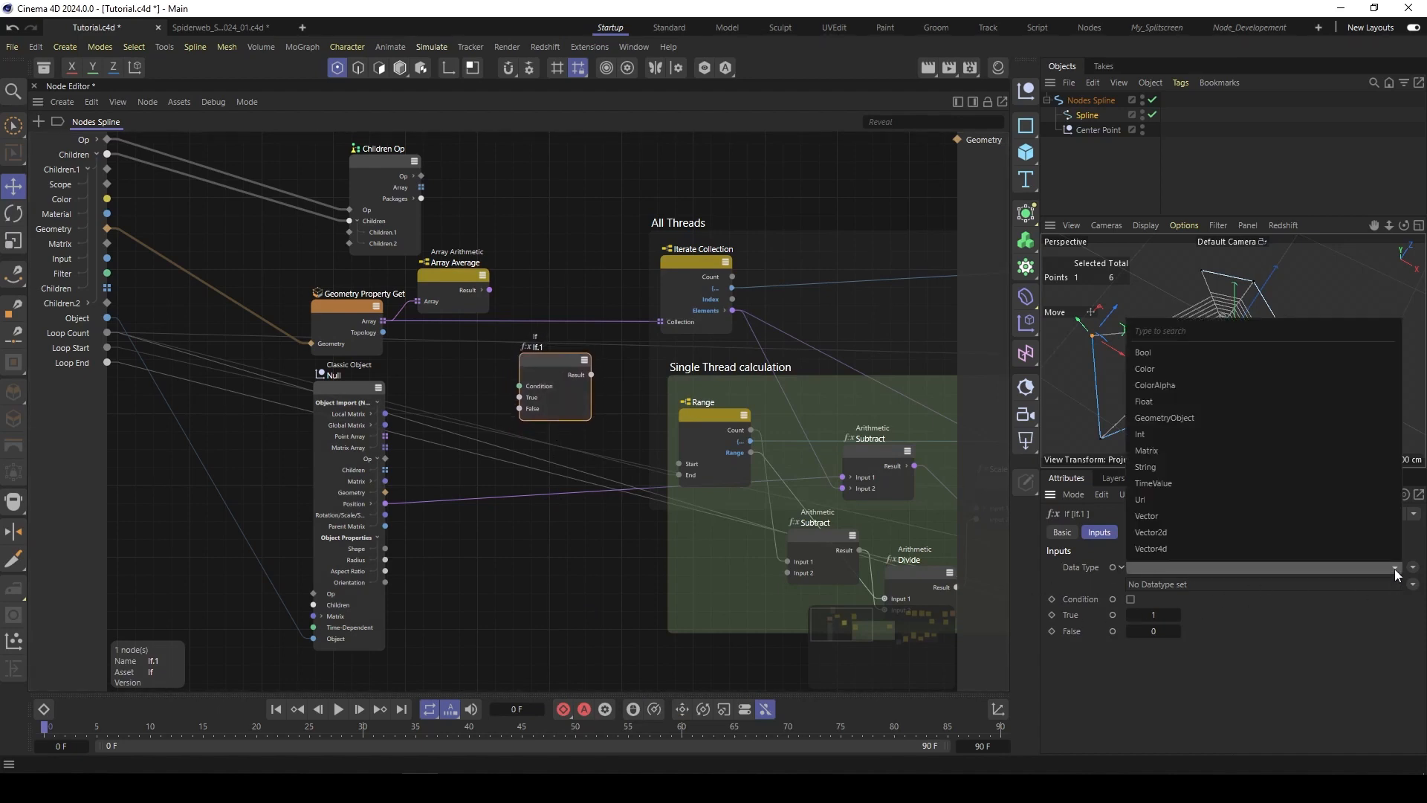
pyautogui.click(1163, 519)
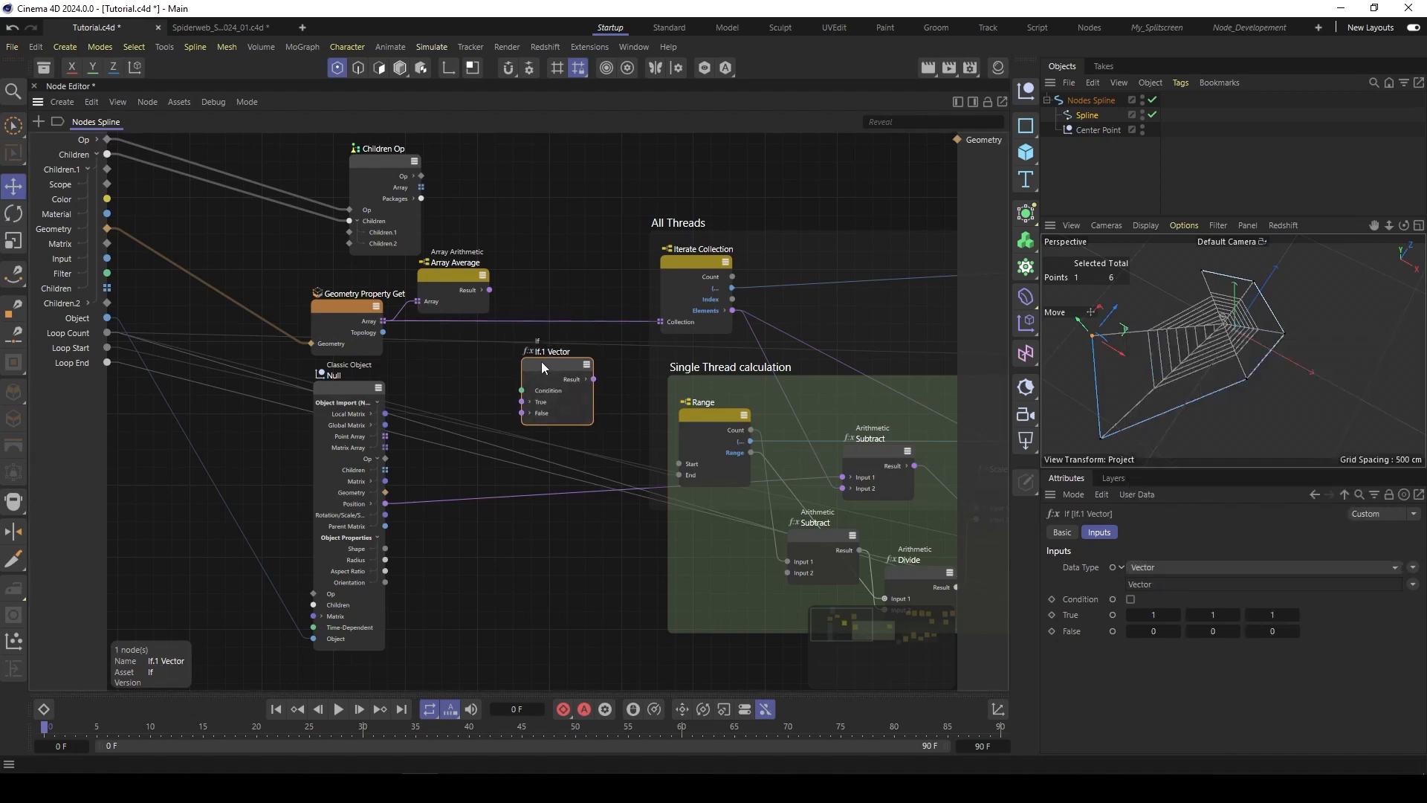
# Step: Expose the If node's Condition as a new graph input and rename it Use Null Obj
pyautogui.moveTo(525, 386); pyautogui.dragTo(71, 395)
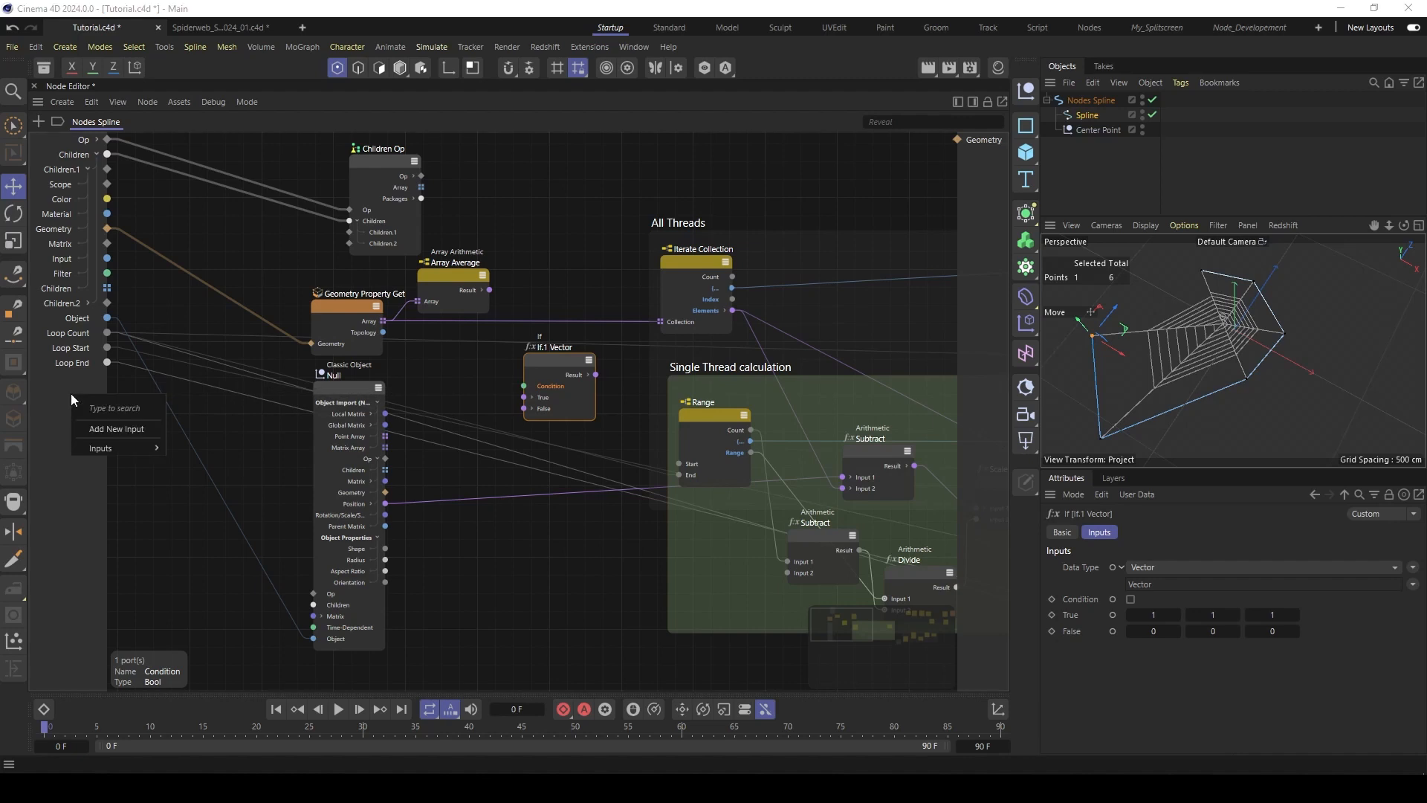
pyautogui.click(119, 429)
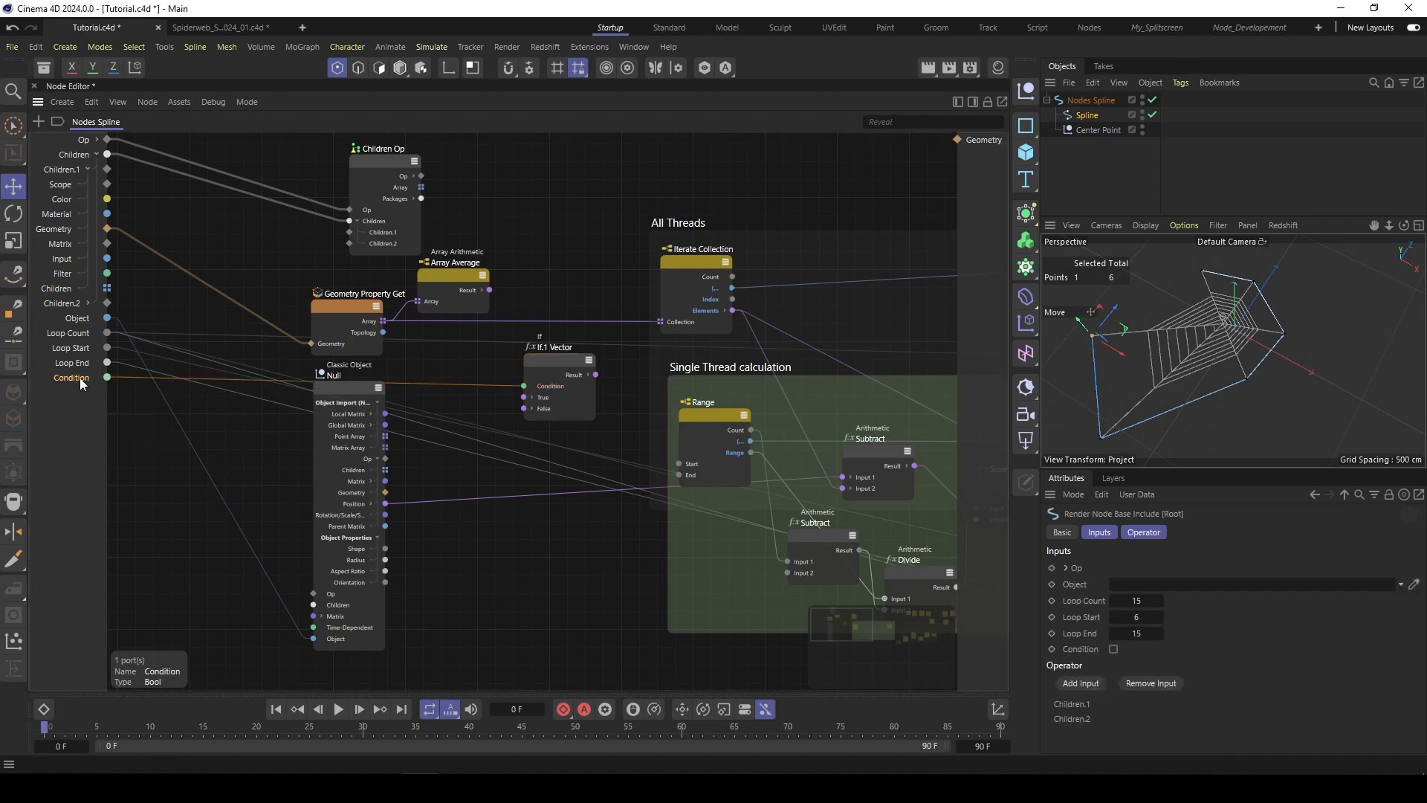
pyautogui.doubleClick(74, 378)
pyautogui.write('Use')
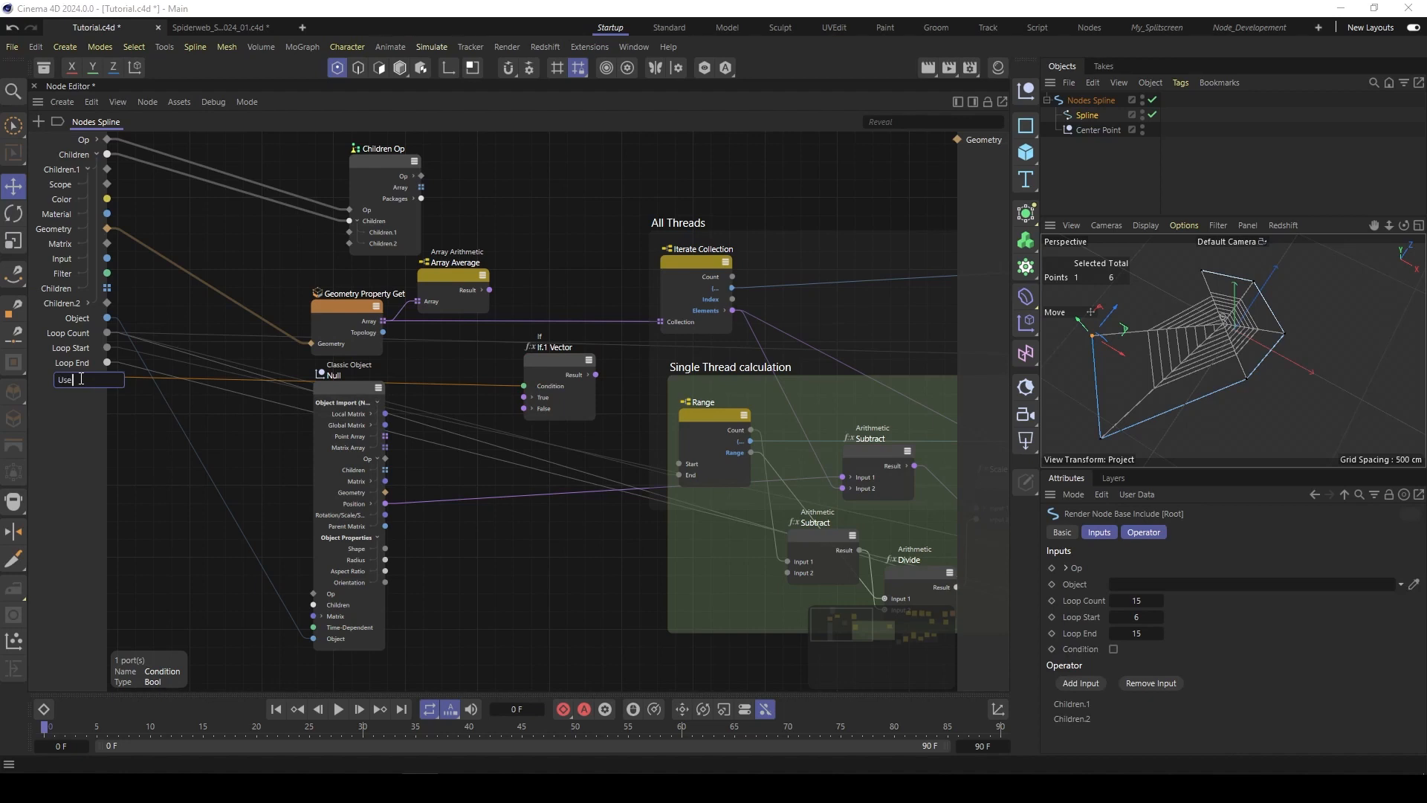
pyautogui.write(' nu')
pyautogui.press('Return')
# Step: Connect the Null's Position to the If node's True input and the Array Average's Result to its False input
pyautogui.moveTo(551, 348); pyautogui.dragTo(550, 334)
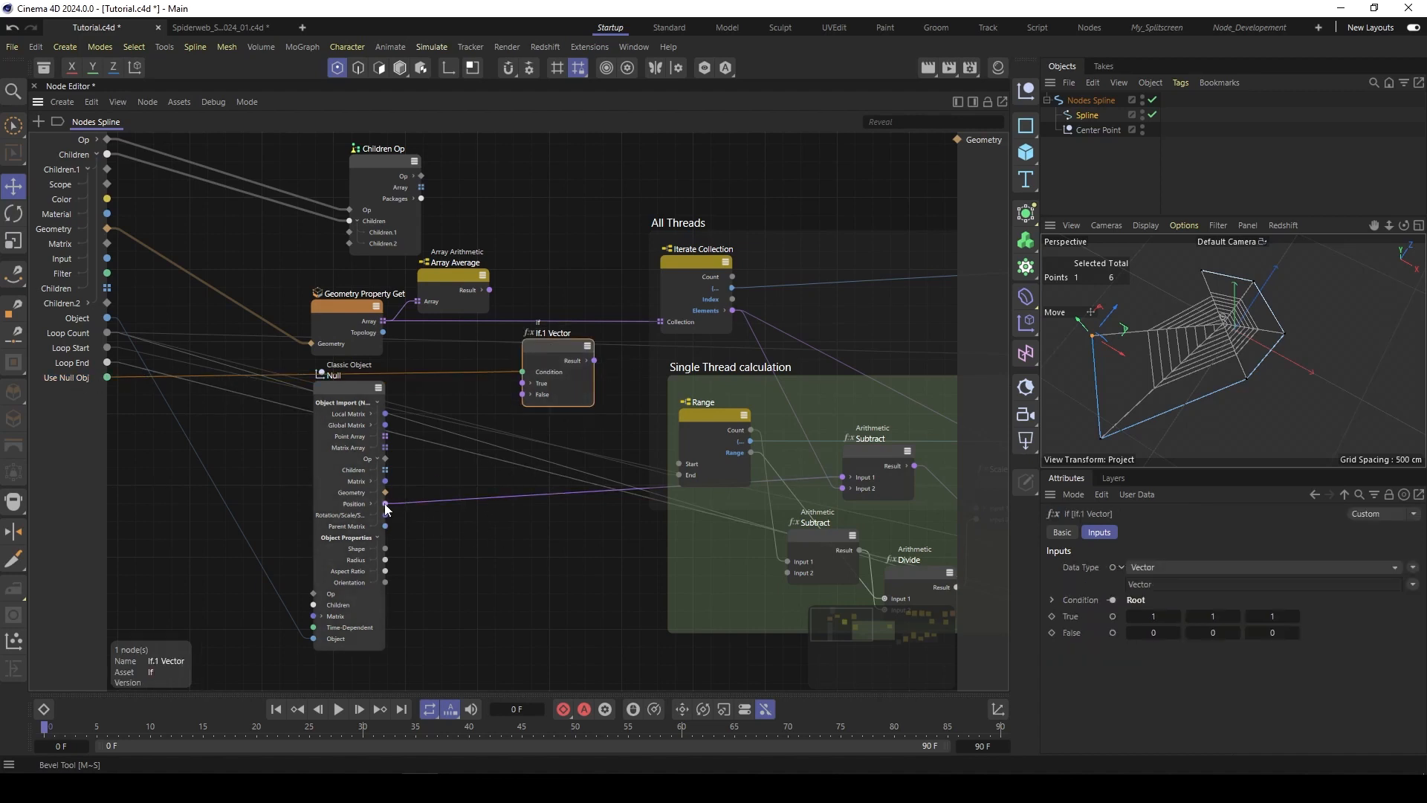
pyautogui.moveTo(385, 503); pyautogui.dragTo(523, 383)
pyautogui.click(452, 273)
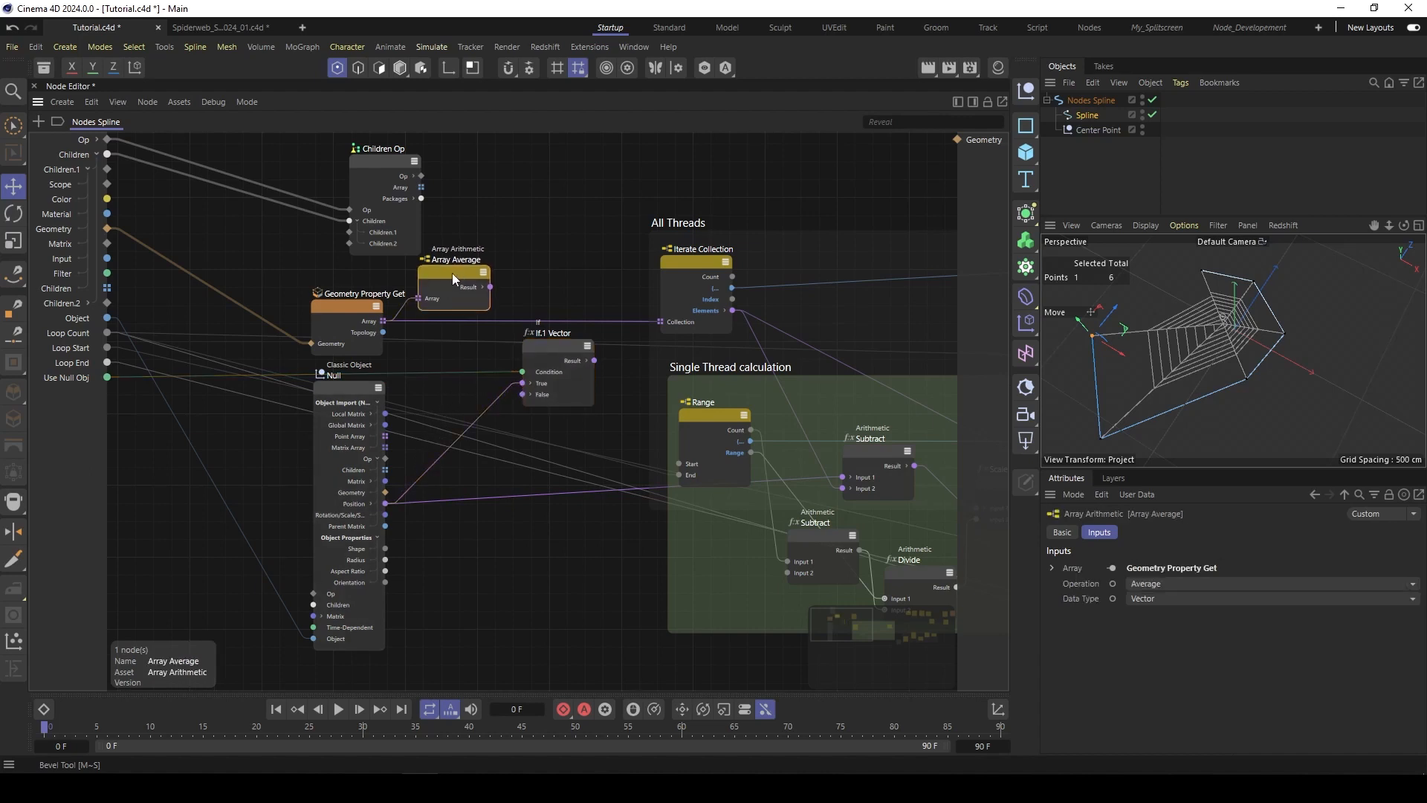
pyautogui.moveTo(484, 292); pyautogui.dragTo(583, 380)
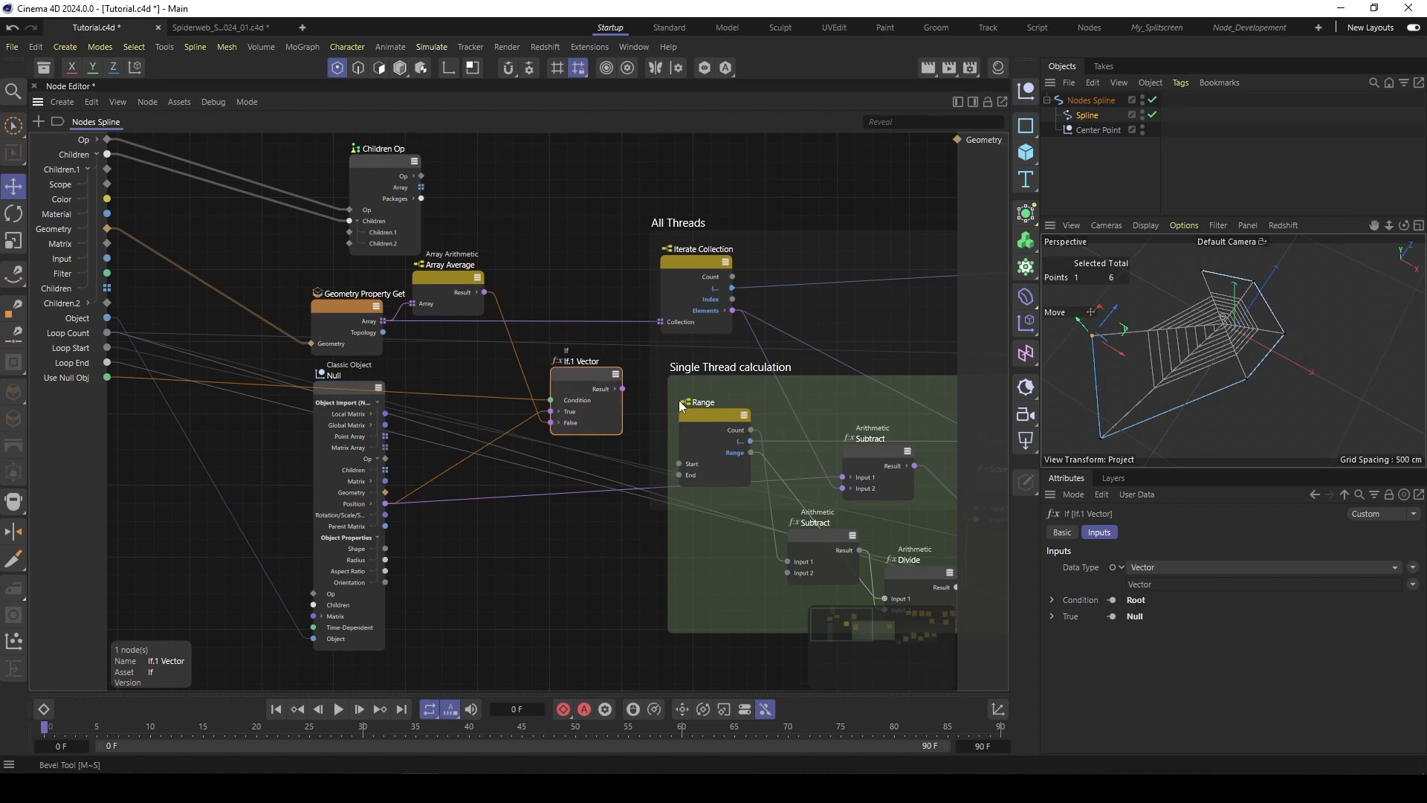
# Step: Connect the If node's Result to Input 1 of the vector Subtract node, replacing the Null's Position connection
pyautogui.click(663, 399)
pyautogui.moveTo(663, 398); pyautogui.dragTo(558, 407, button='middle')
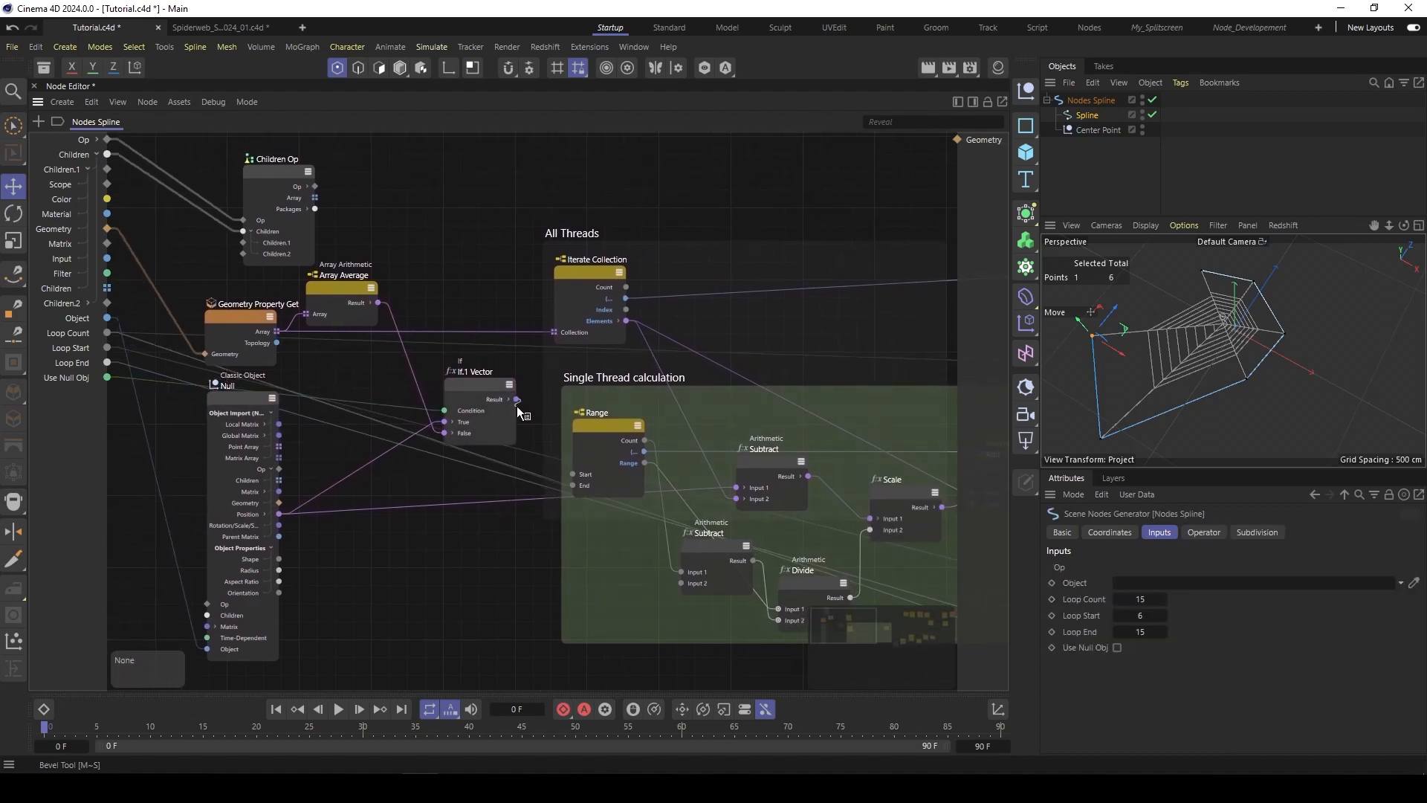
pyautogui.moveTo(519, 409); pyautogui.dragTo(742, 488)
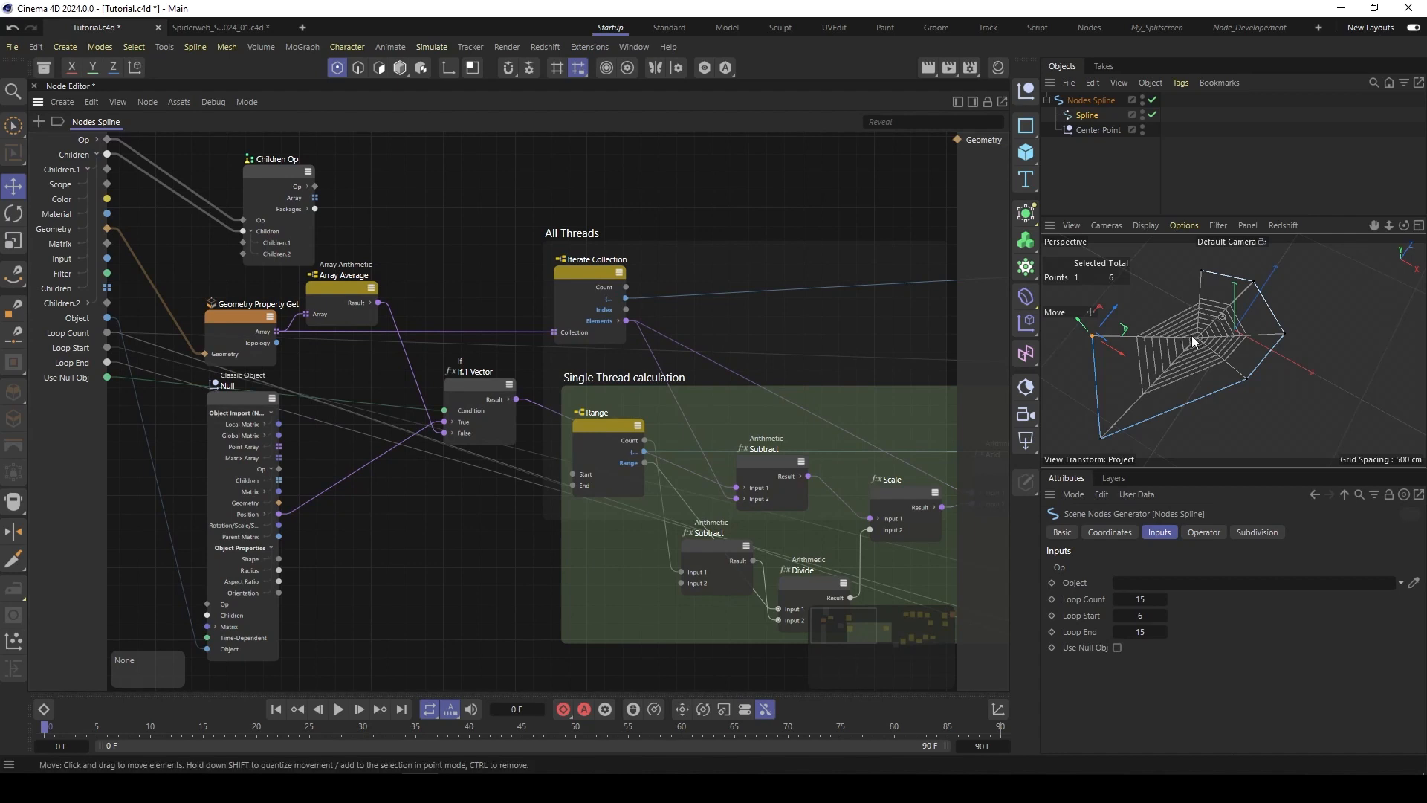
# Step: Enable Use Null Obj on the Nodes Spline object and link Center Point to its Object input
pyautogui.click(1081, 101)
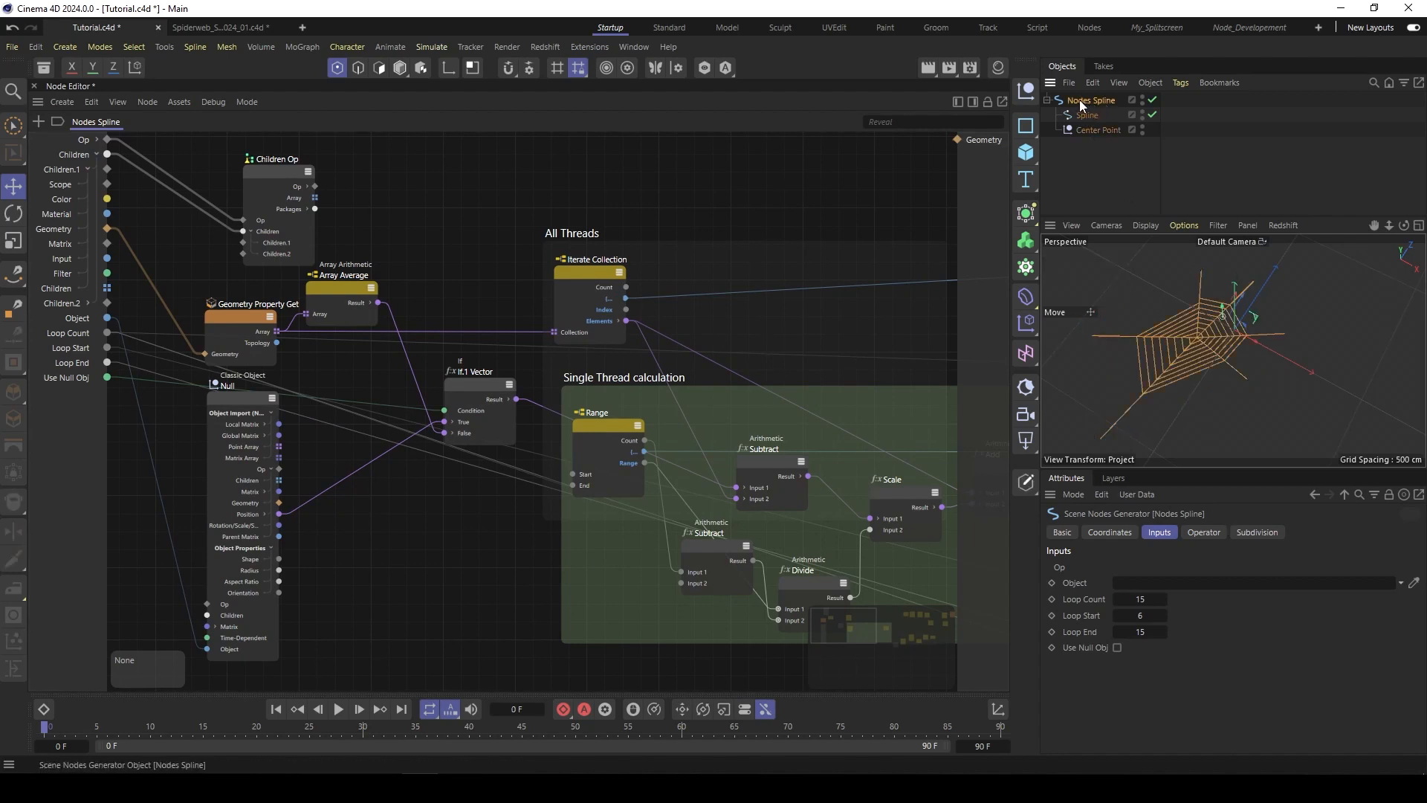
pyautogui.click(1116, 647)
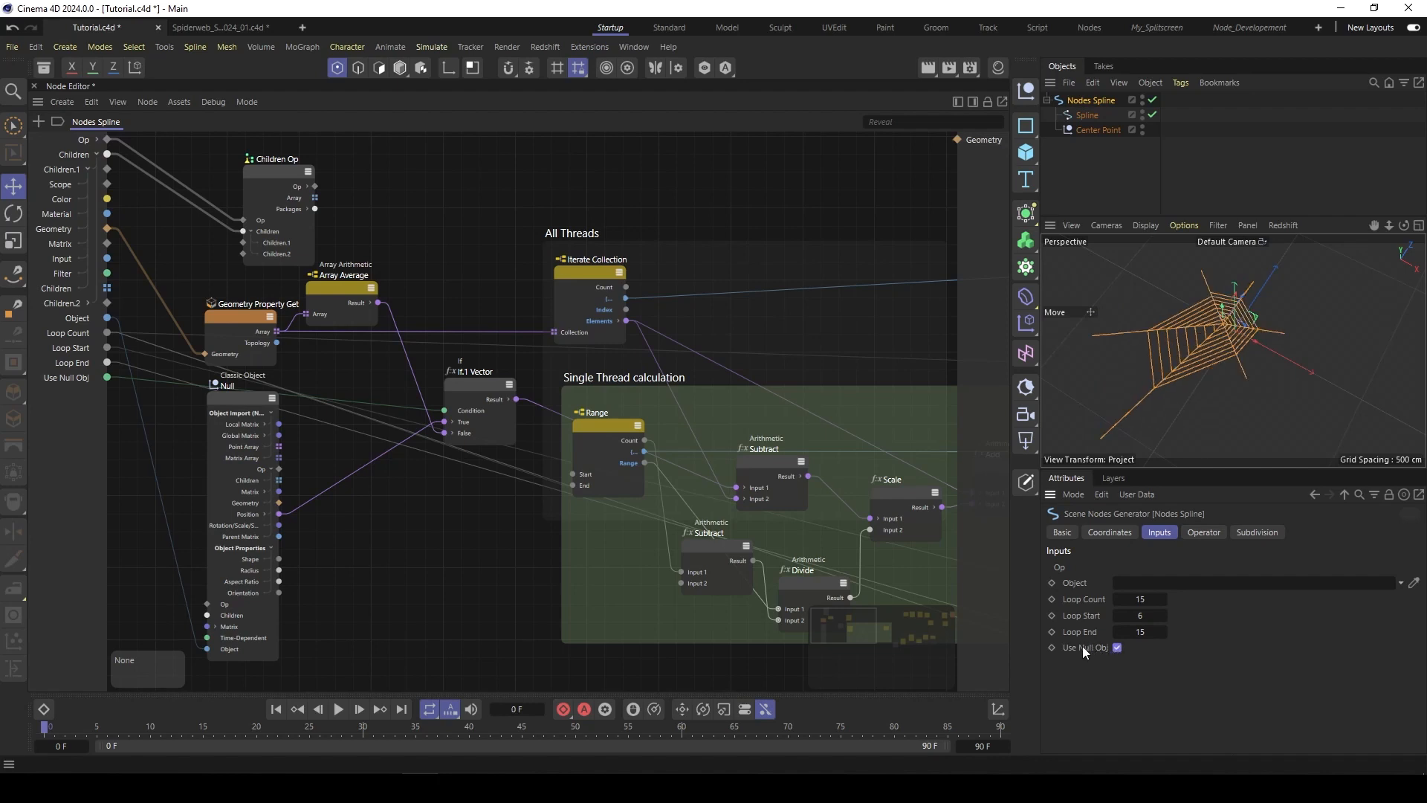
pyautogui.moveTo(1098, 129); pyautogui.dragTo(1136, 591)
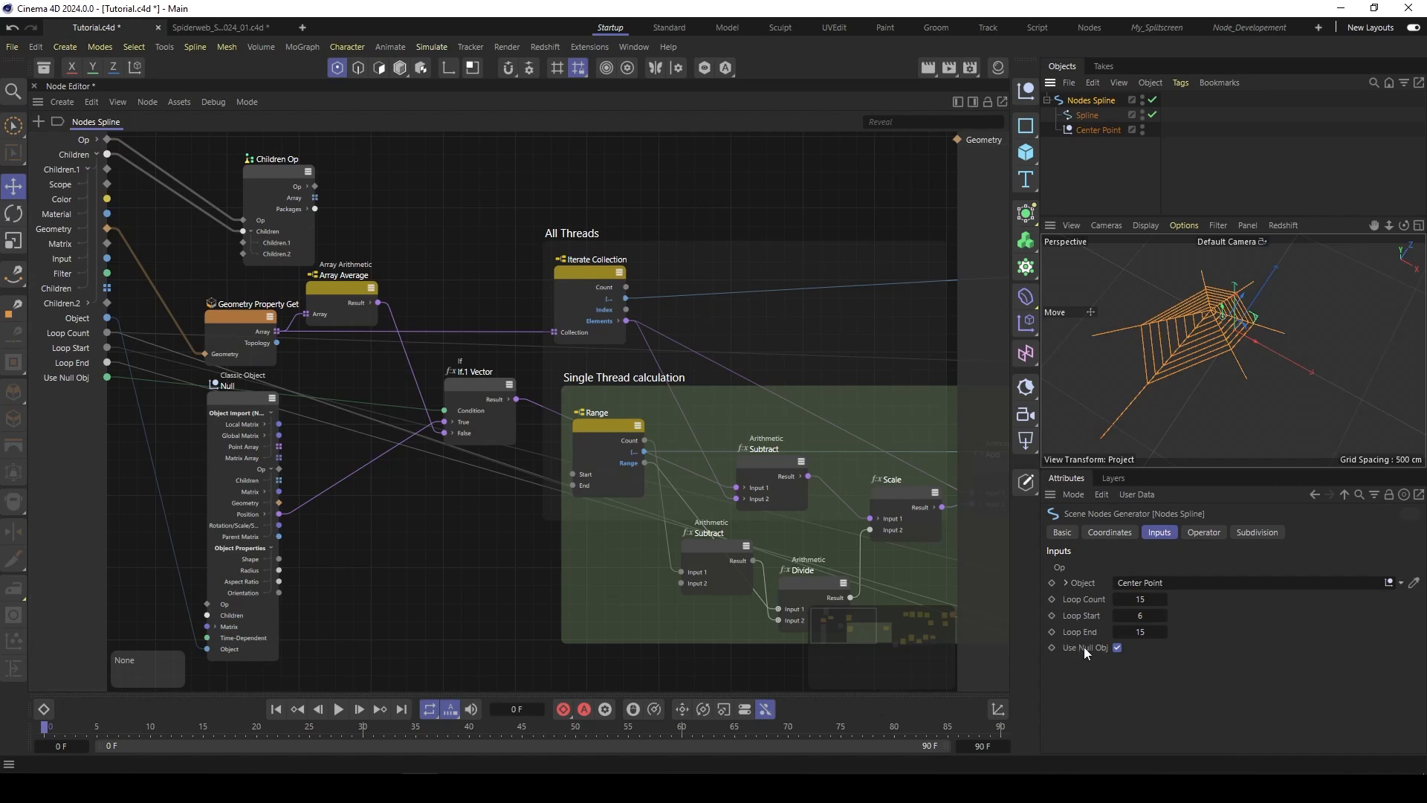
# Step: Move the Center Point null in the viewport to shift the web's centre
pyautogui.click(1101, 130)
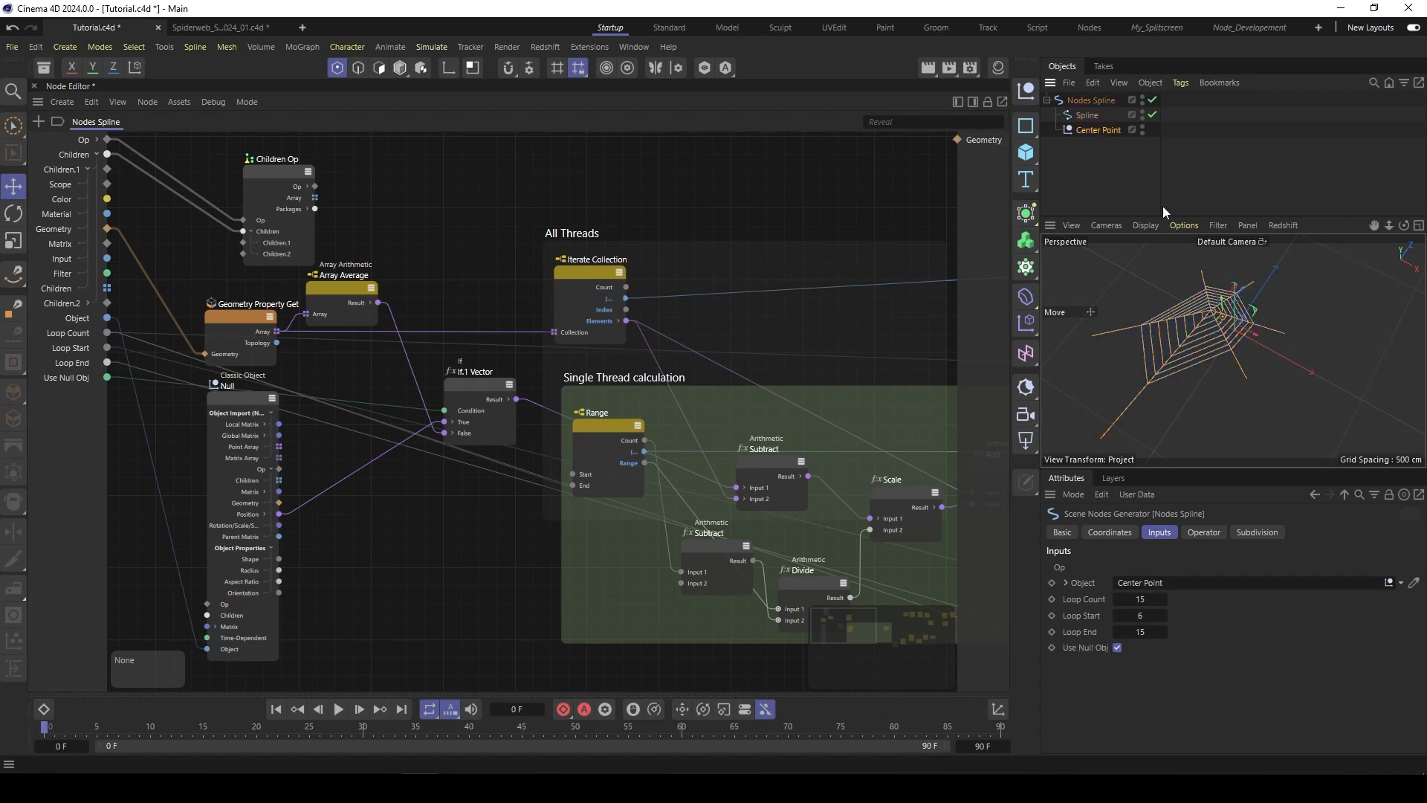
pyautogui.moveTo(1251, 320); pyautogui.dragTo(1175, 365)
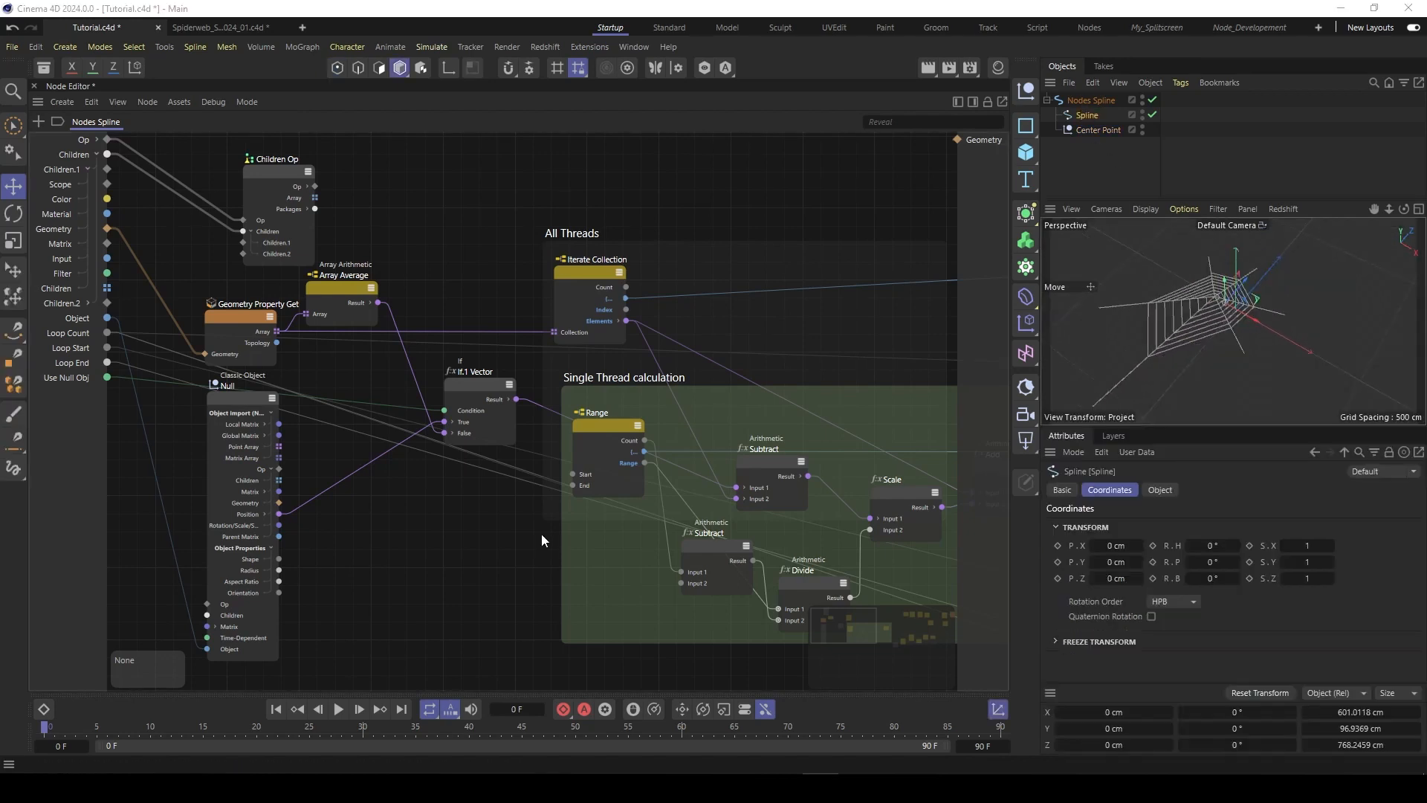
# Step: Inspect the Null node's Position output and move the Center Point null in the viewport to compare it with the web's centre
pyautogui.click(237, 401)
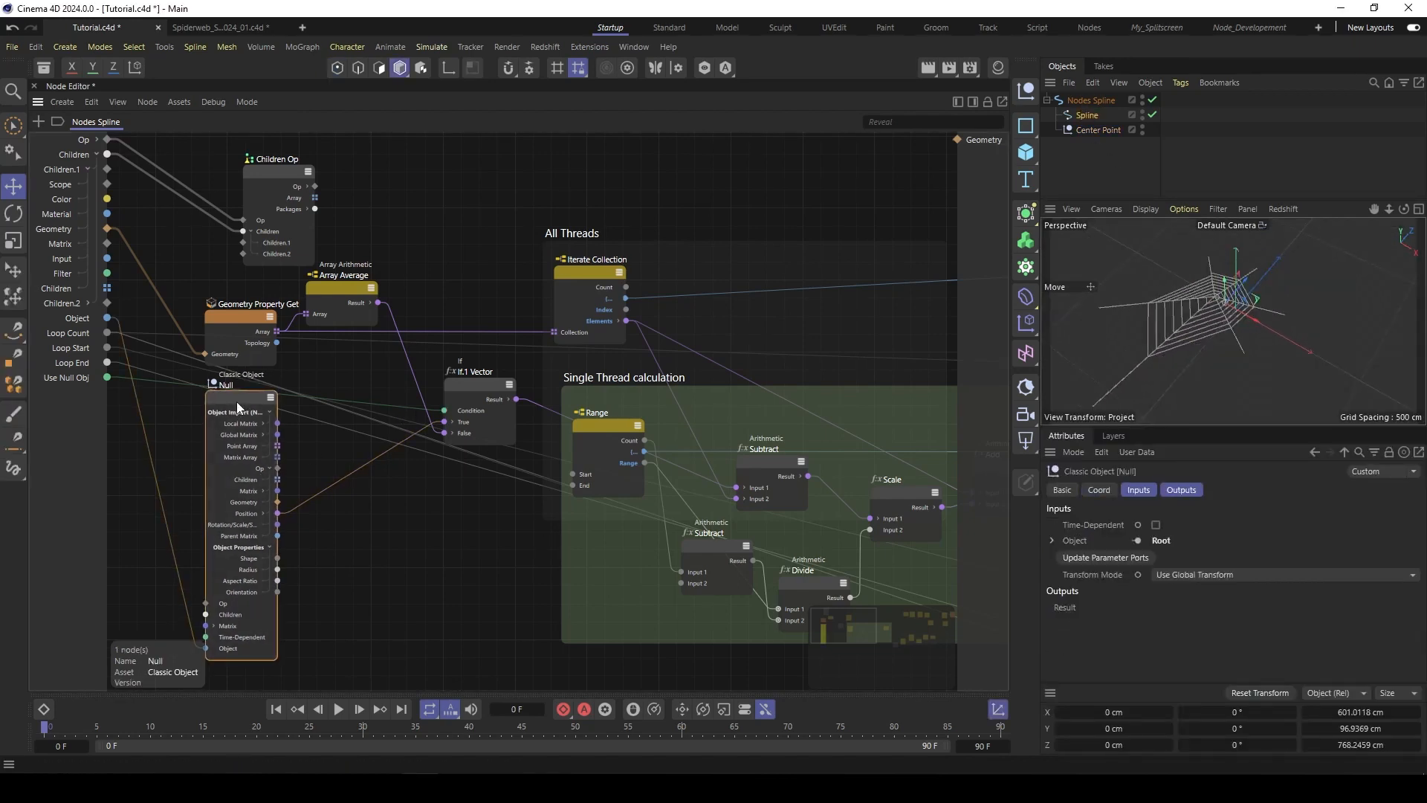
pyautogui.click(249, 513)
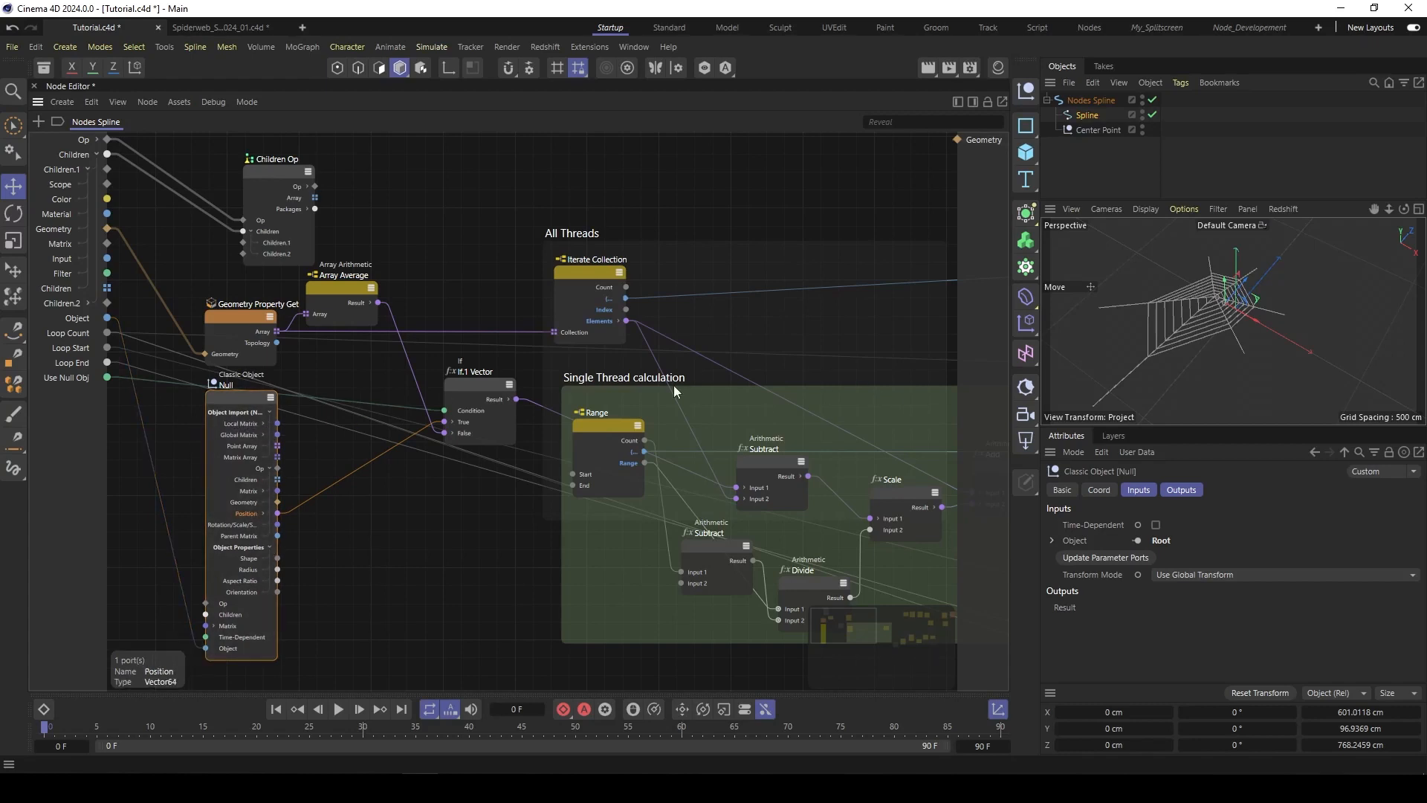
pyautogui.keyDown('alt'); pyautogui.moveTo(1228, 304); pyautogui.dragTo(1262, 284, button='right'); pyautogui.keyUp('alt')
pyautogui.moveTo(1262, 283)
pyautogui.keyDown('alt'); pyautogui.mouseDown()
pyautogui.moveTo(1231, 309)
pyautogui.moveTo(1240, 294)
pyautogui.mouseUp(); pyautogui.keyUp('alt')
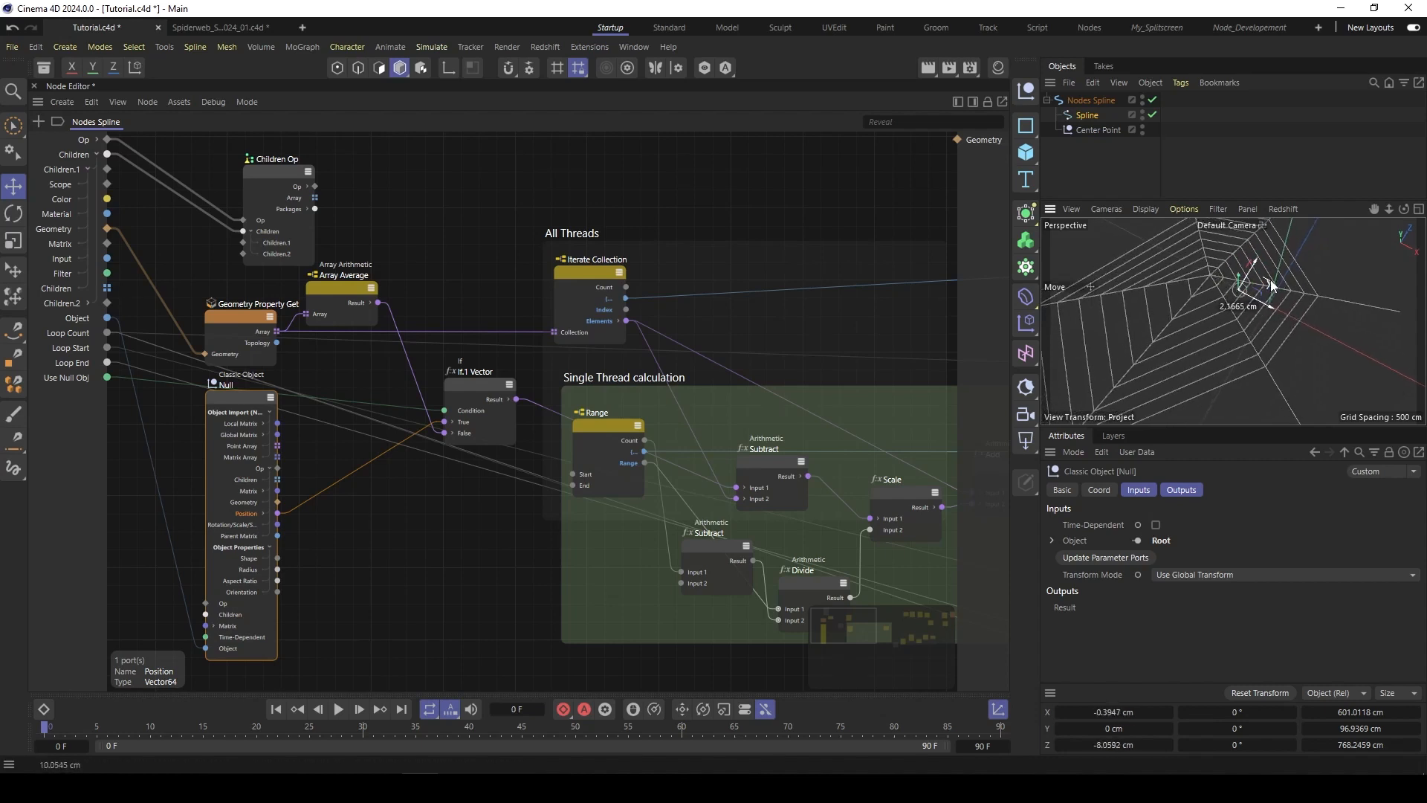
pyautogui.click(1099, 130)
pyautogui.moveTo(1272, 279); pyautogui.dragTo(1219, 287)
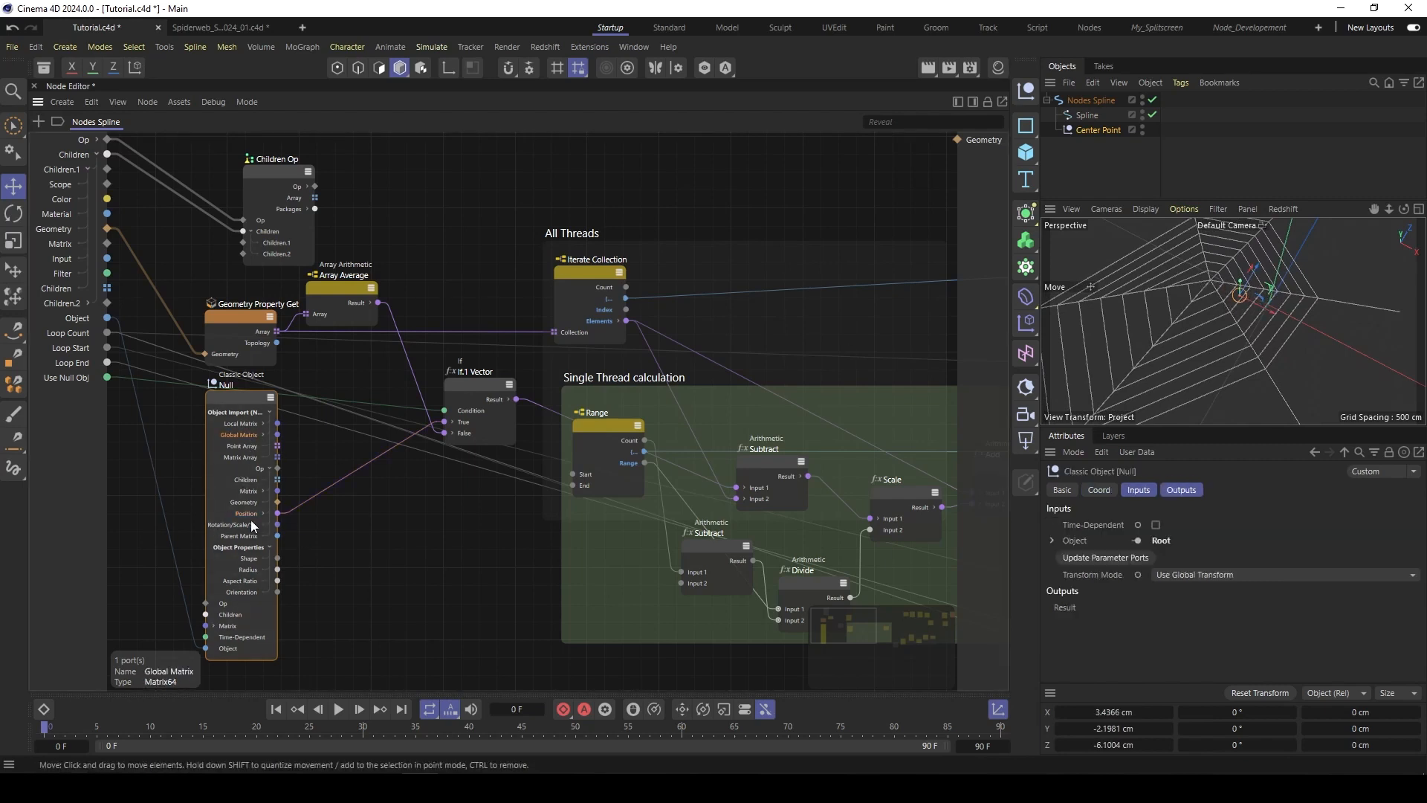
# Step: Expand the Null node's matrix outputs and connect the Local Matrix Translation to the If node's True input, replacing Position
pyautogui.click(262, 435)
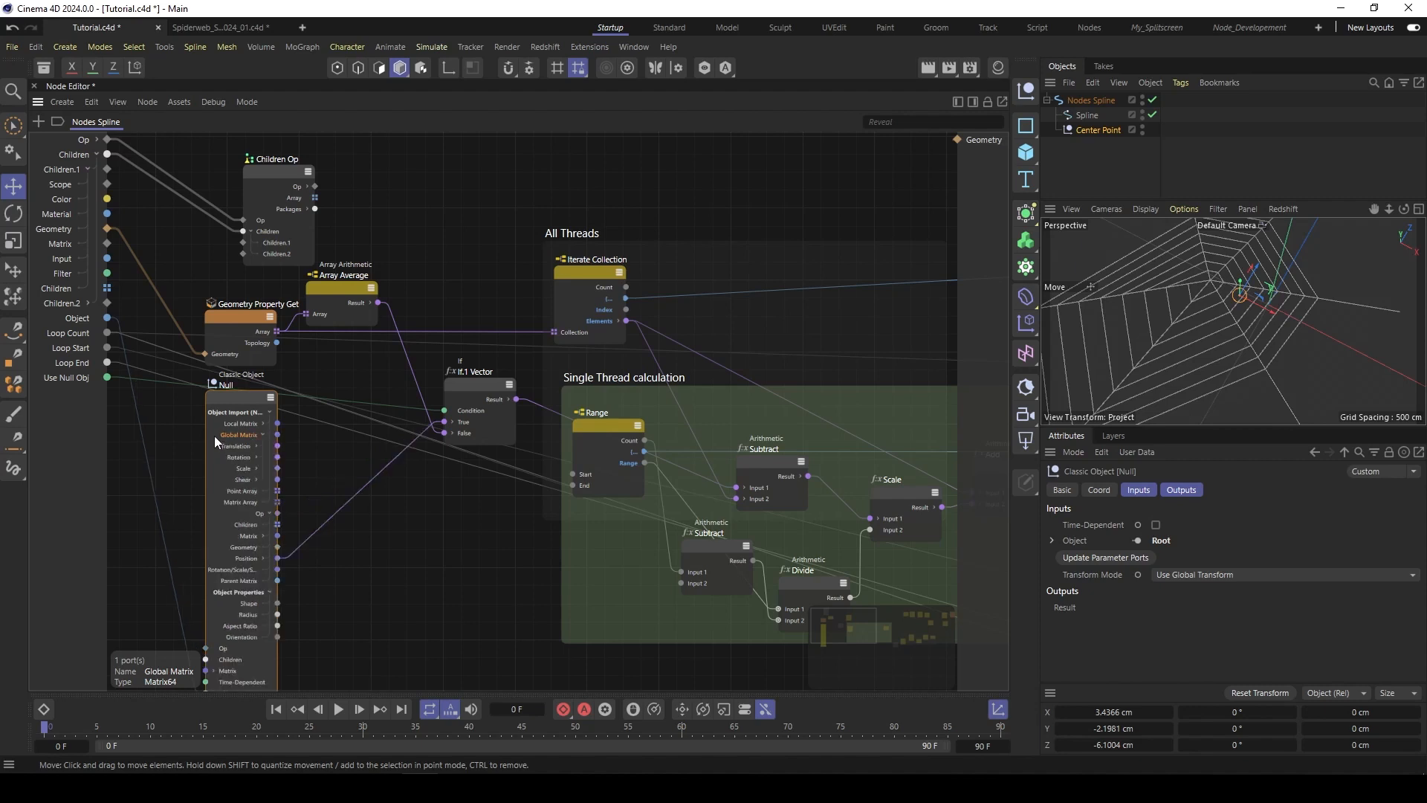
pyautogui.moveTo(339, 456); pyautogui.dragTo(449, 422)
pyautogui.click(263, 425)
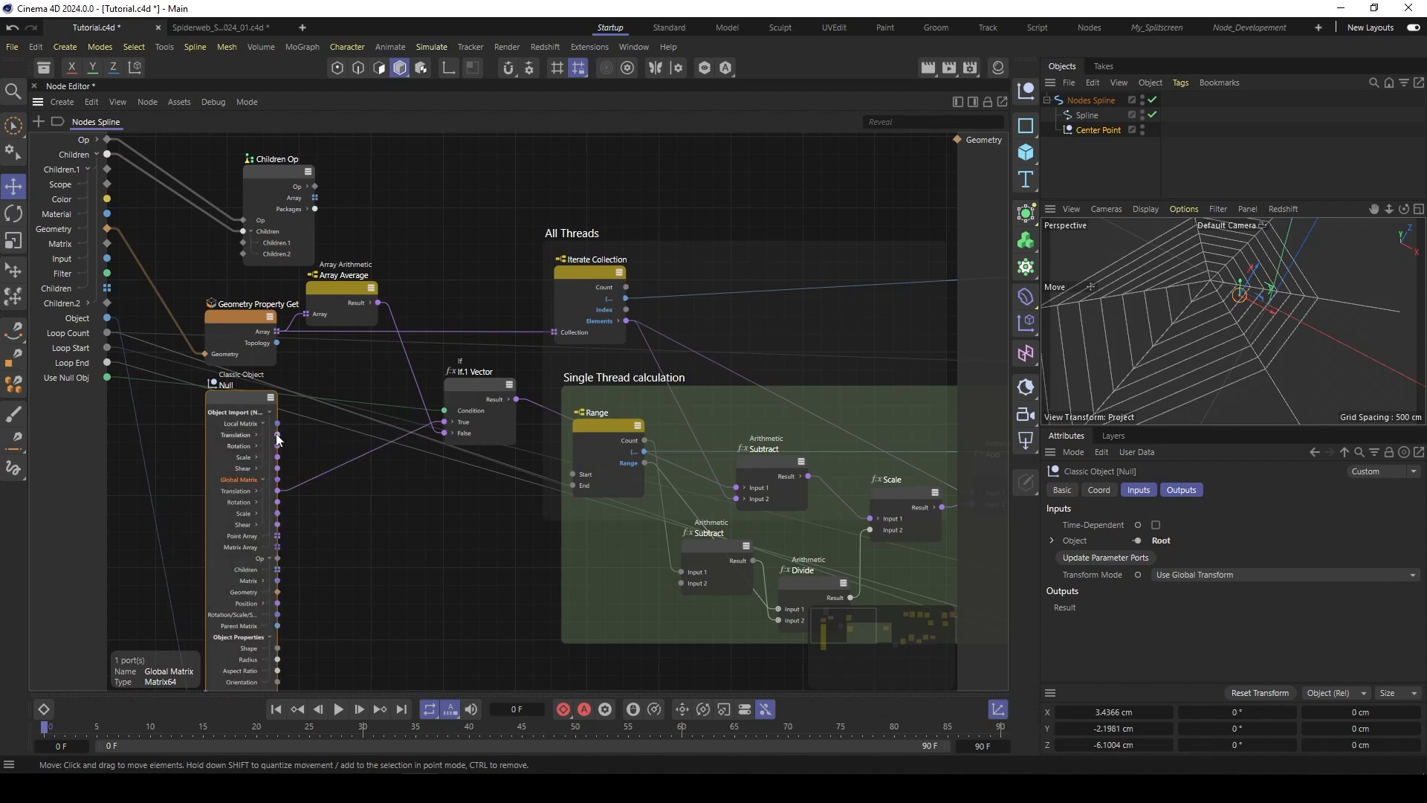
pyautogui.moveTo(277, 435); pyautogui.dragTo(448, 422)
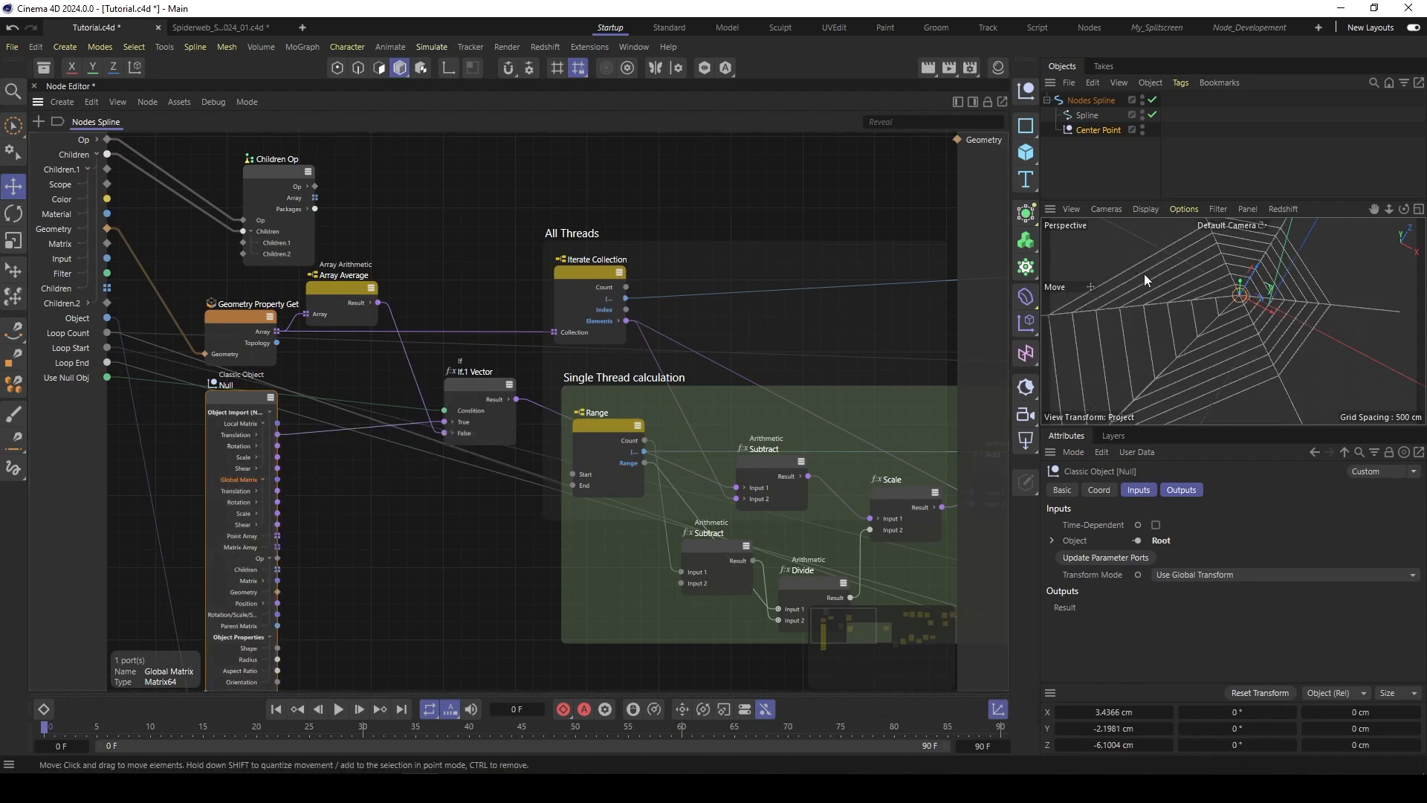
# Step: Move the Center Point null to about X -7.8 and Z -58.2 cm, and disable Use Null Obj on the Nodes Spline
pyautogui.click(1090, 131)
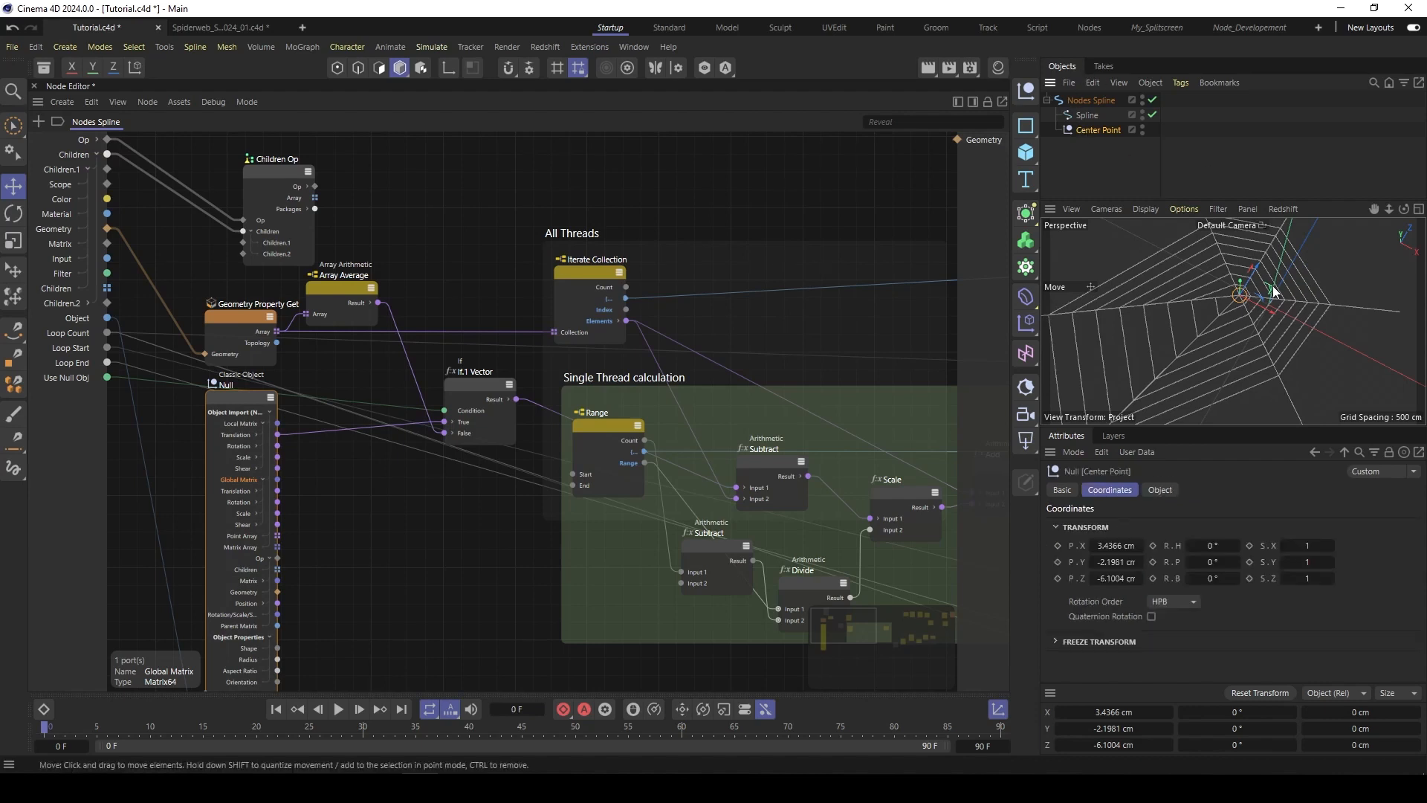
pyautogui.moveTo(1271, 287); pyautogui.dragTo(1248, 315)
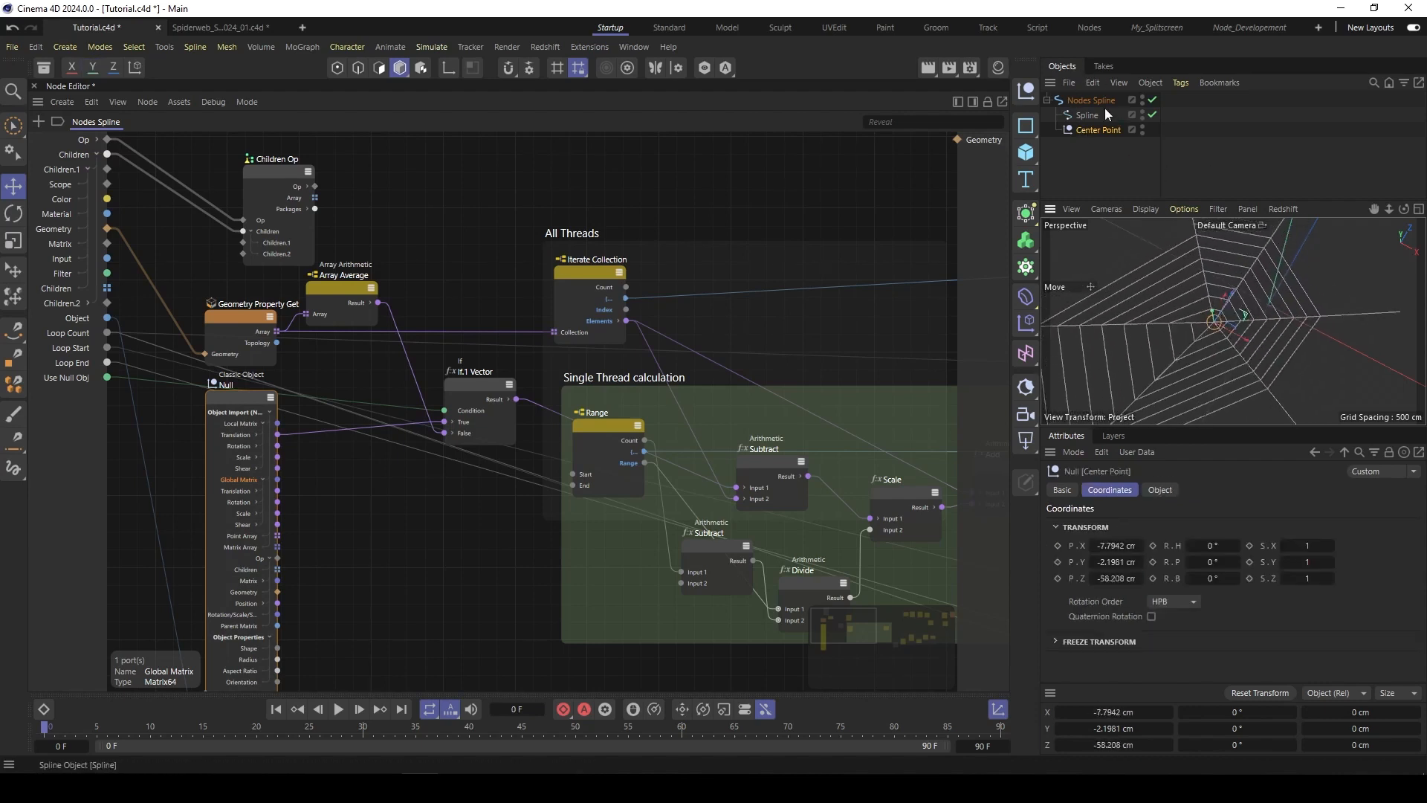
pyautogui.click(1092, 100)
pyautogui.click(1159, 490)
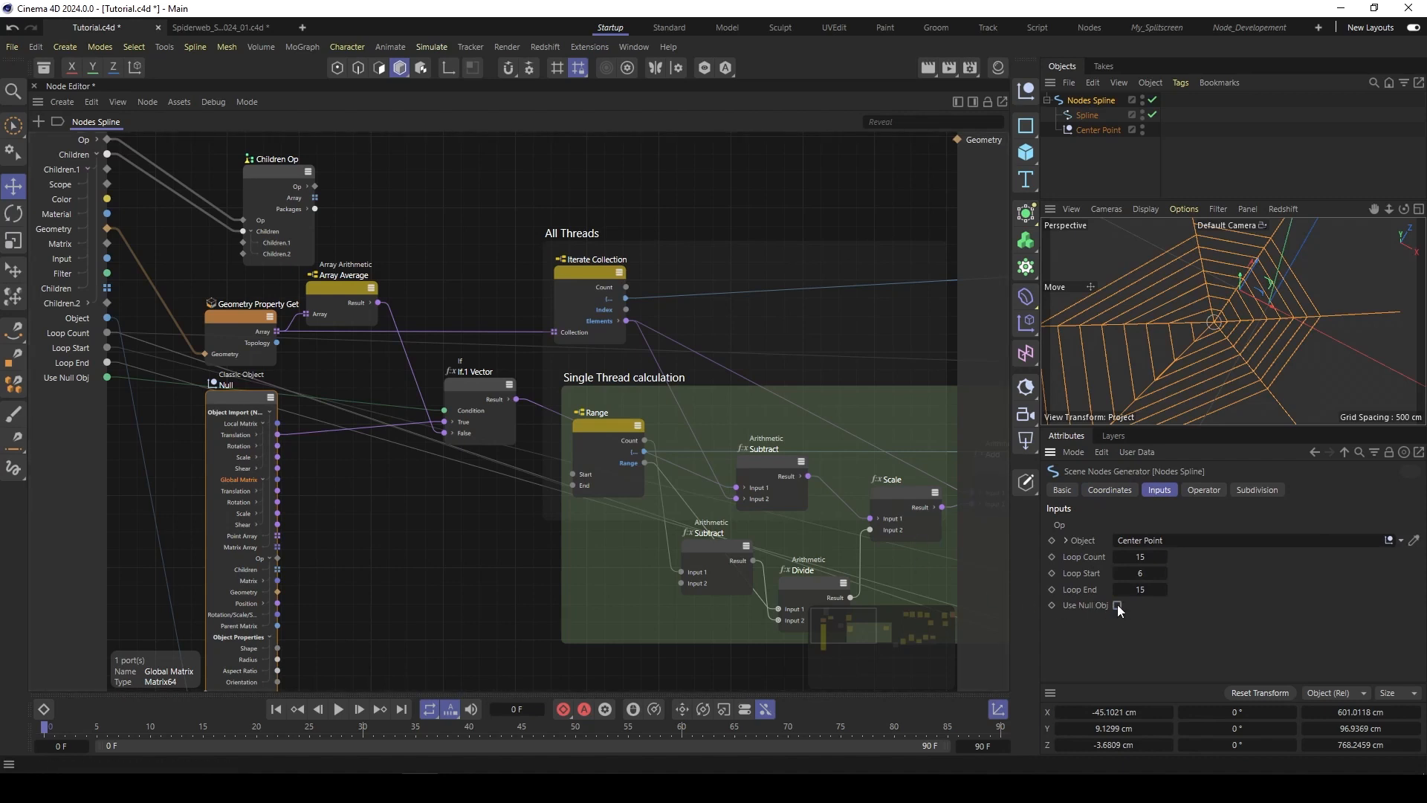
pyautogui.scroll(-5, 1175, 324)
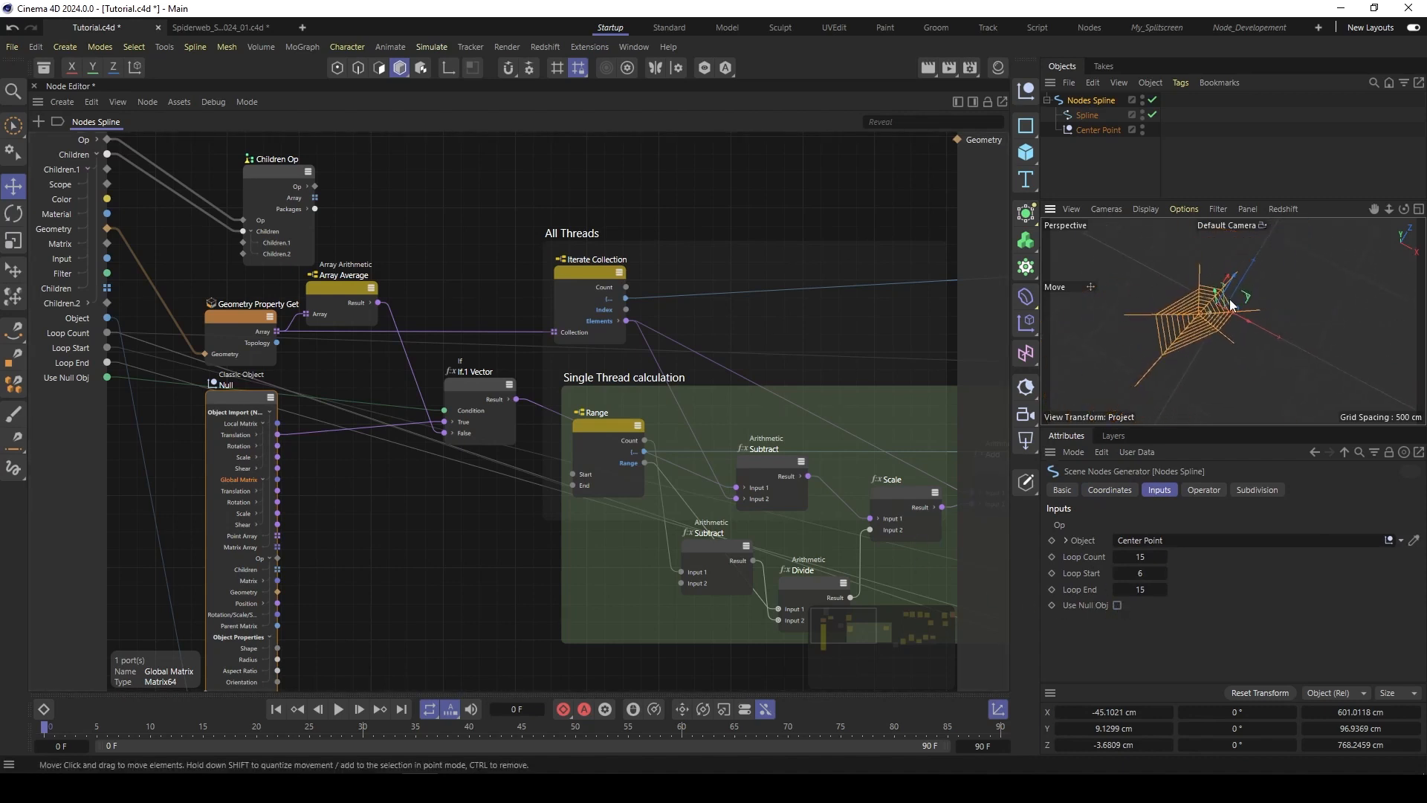
pyautogui.scroll(5, 1202, 324)
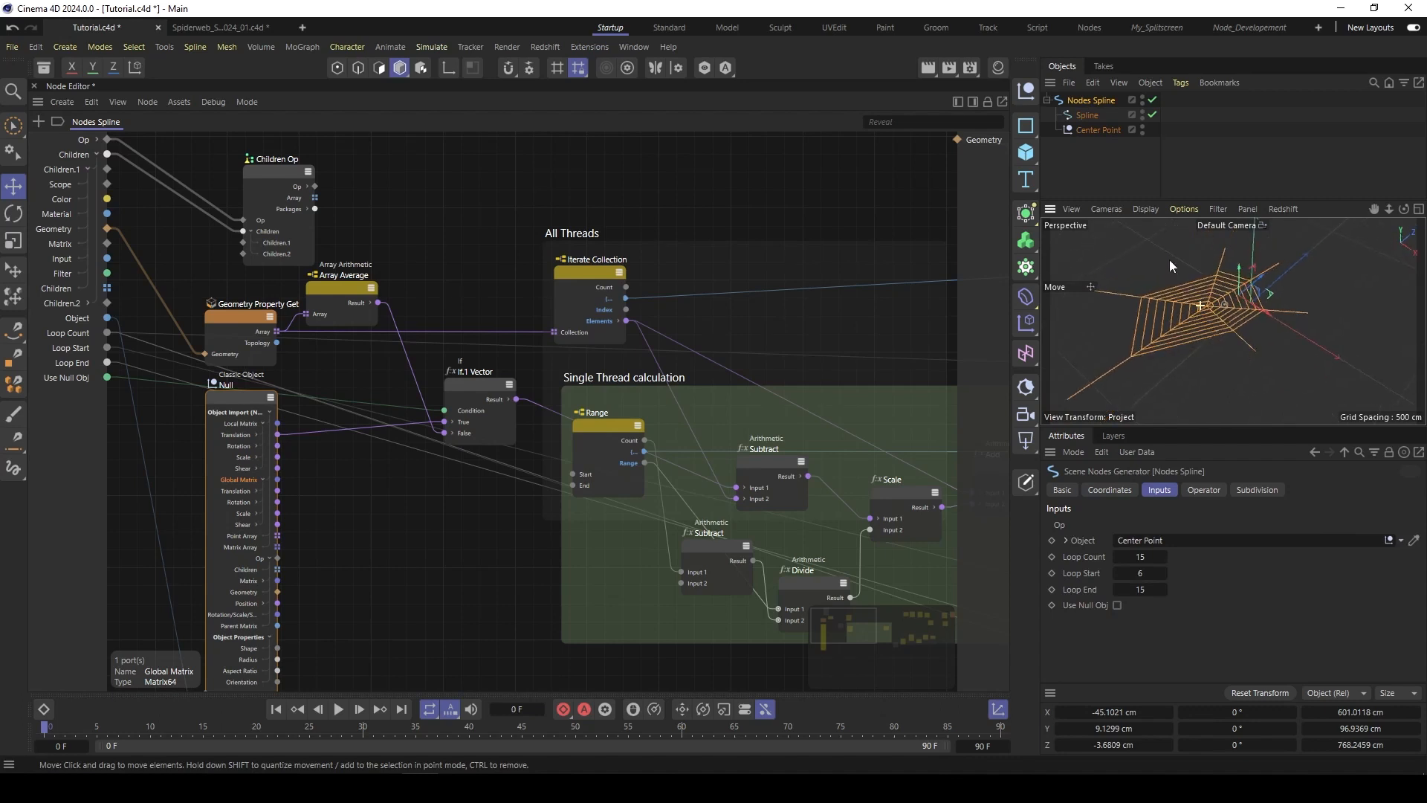
pyautogui.keyDown('alt'); pyautogui.moveTo(1170, 260); pyautogui.dragTo(1219, 306); pyautogui.keyUp('alt')
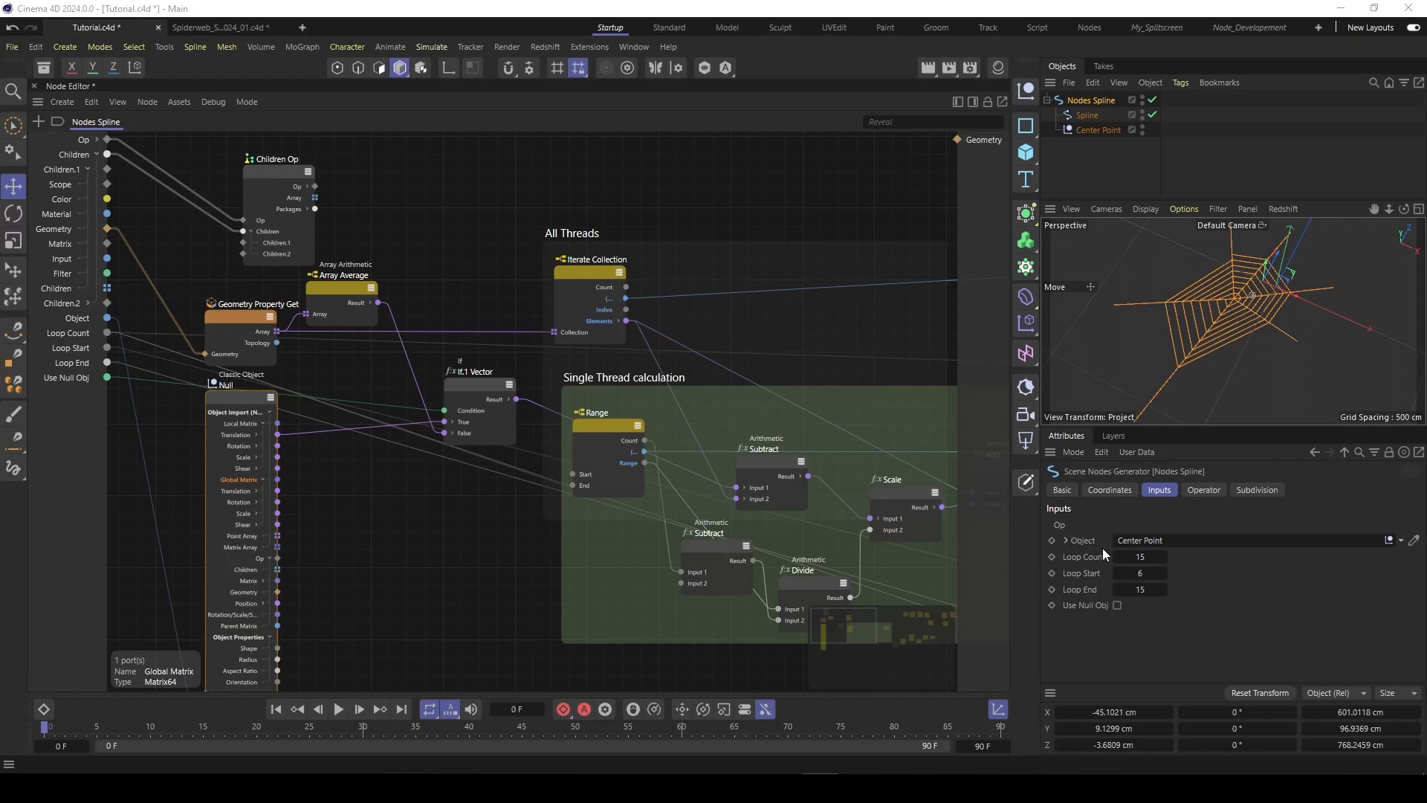
# Step: Open the Resource Editor for the graph's root inputs and reorder Use Null Obj above Object
pyautogui.rightClick(85, 444)
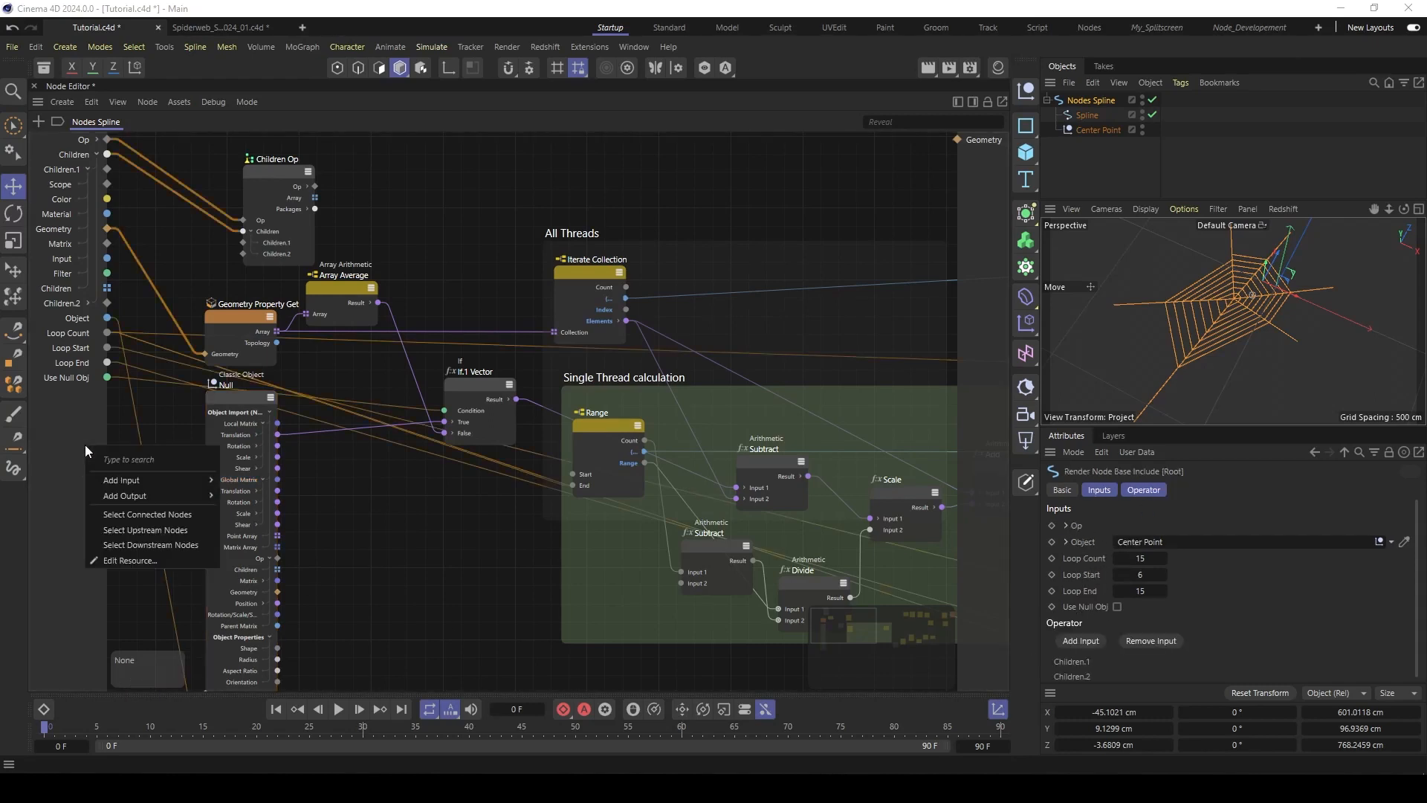
pyautogui.click(130, 561)
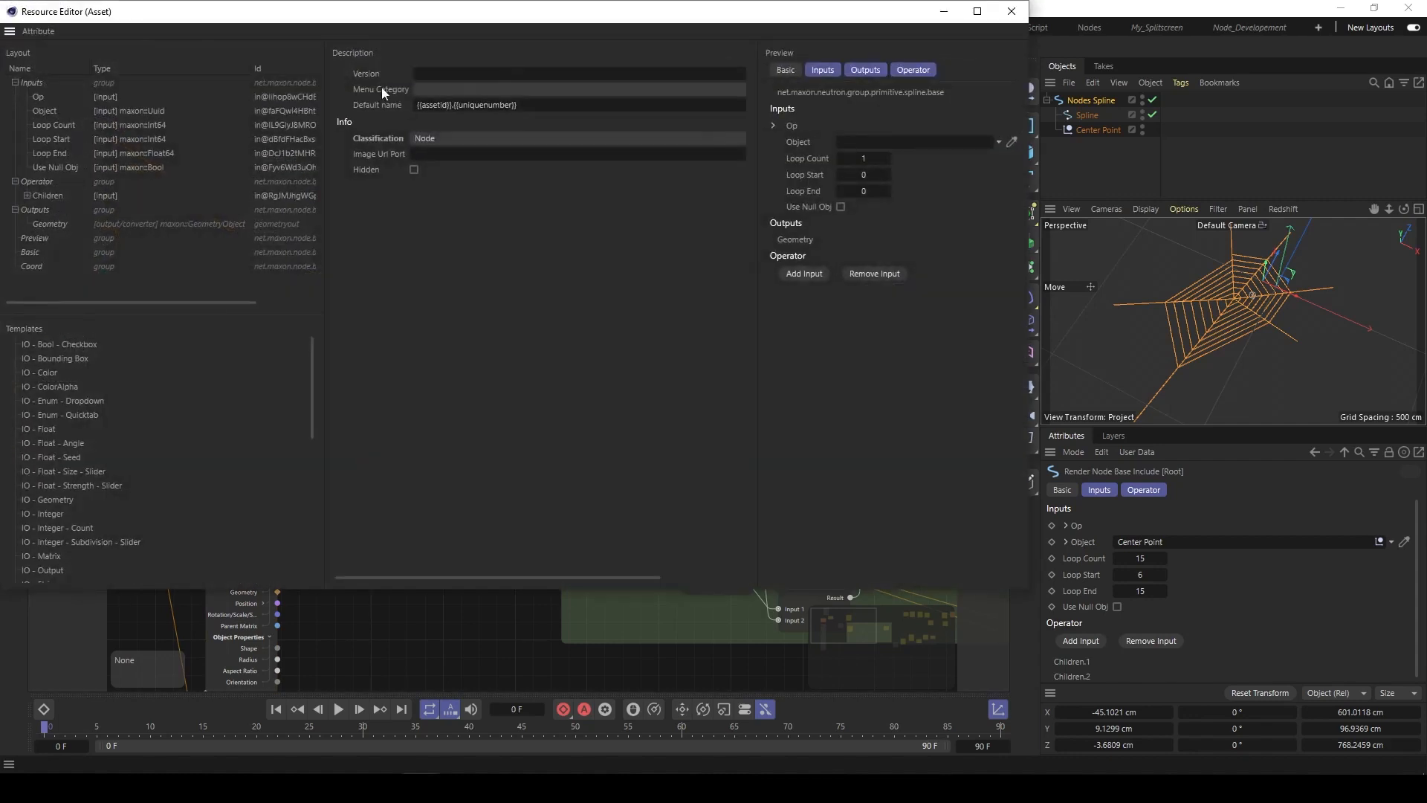
pyautogui.moveTo(338, 27); pyautogui.dragTo(396, 129)
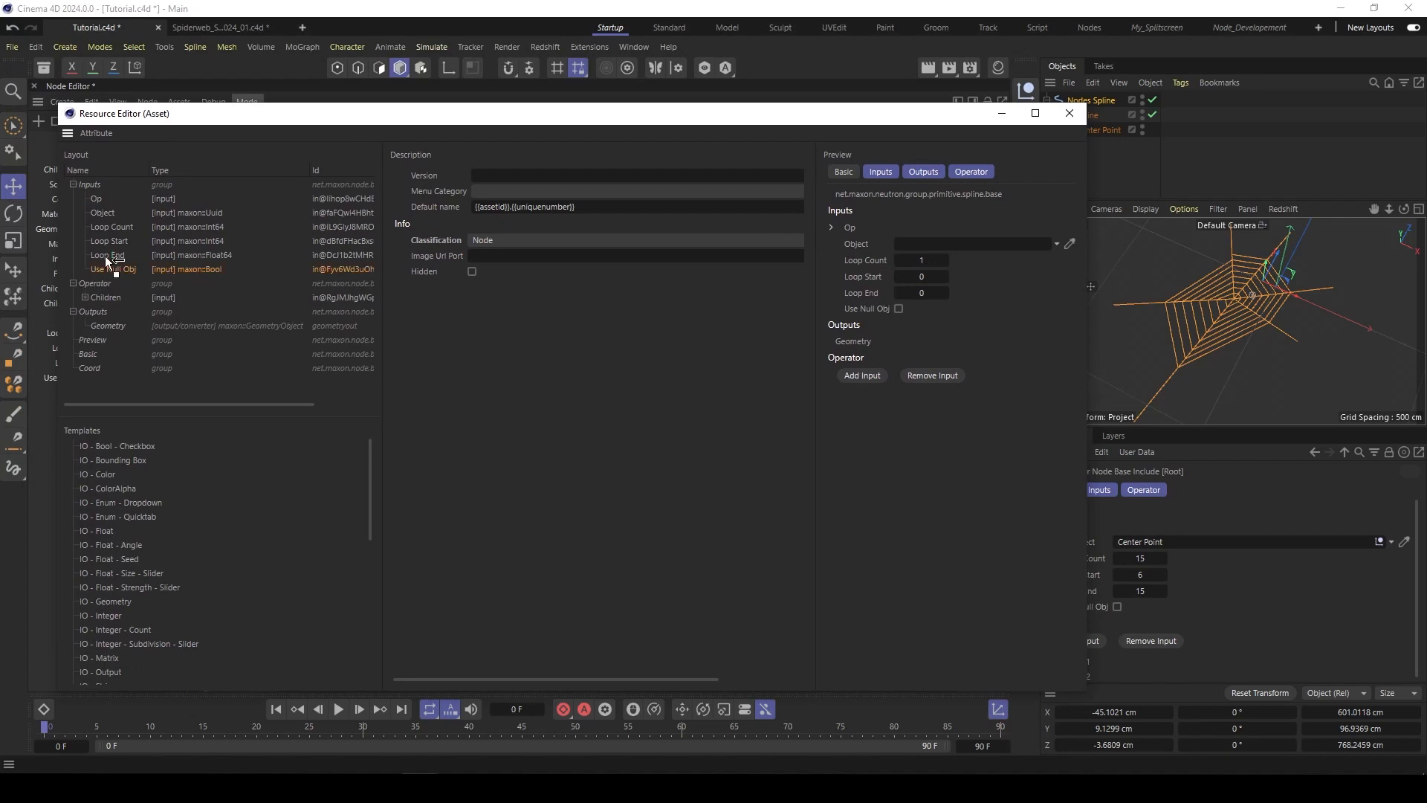
pyautogui.moveTo(114, 269); pyautogui.dragTo(99, 208)
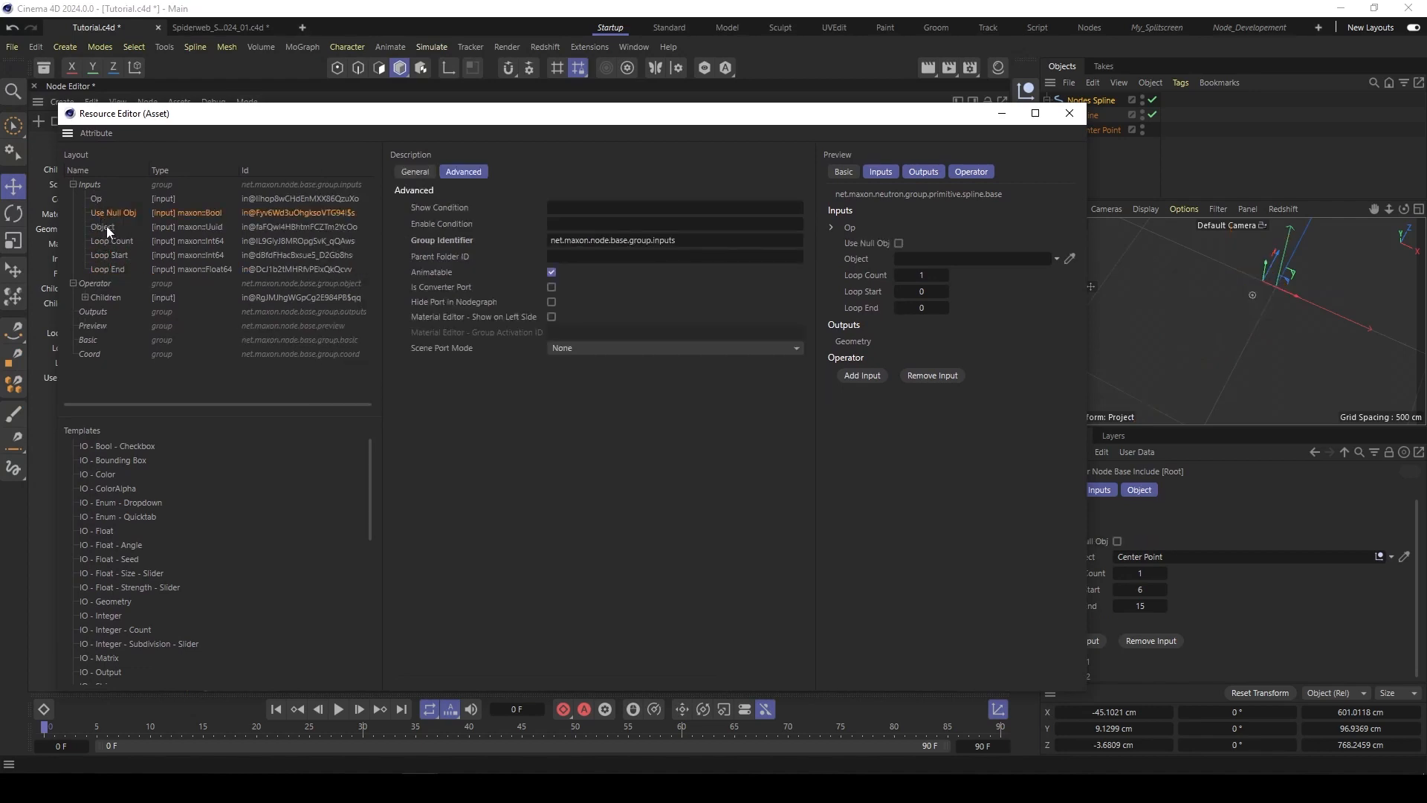
# Step: Check the Use Null Obj input's name string and rename the Object input as Null Obj
pyautogui.click(106, 227)
pyautogui.moveTo(510, 121); pyautogui.dragTo(500, 139)
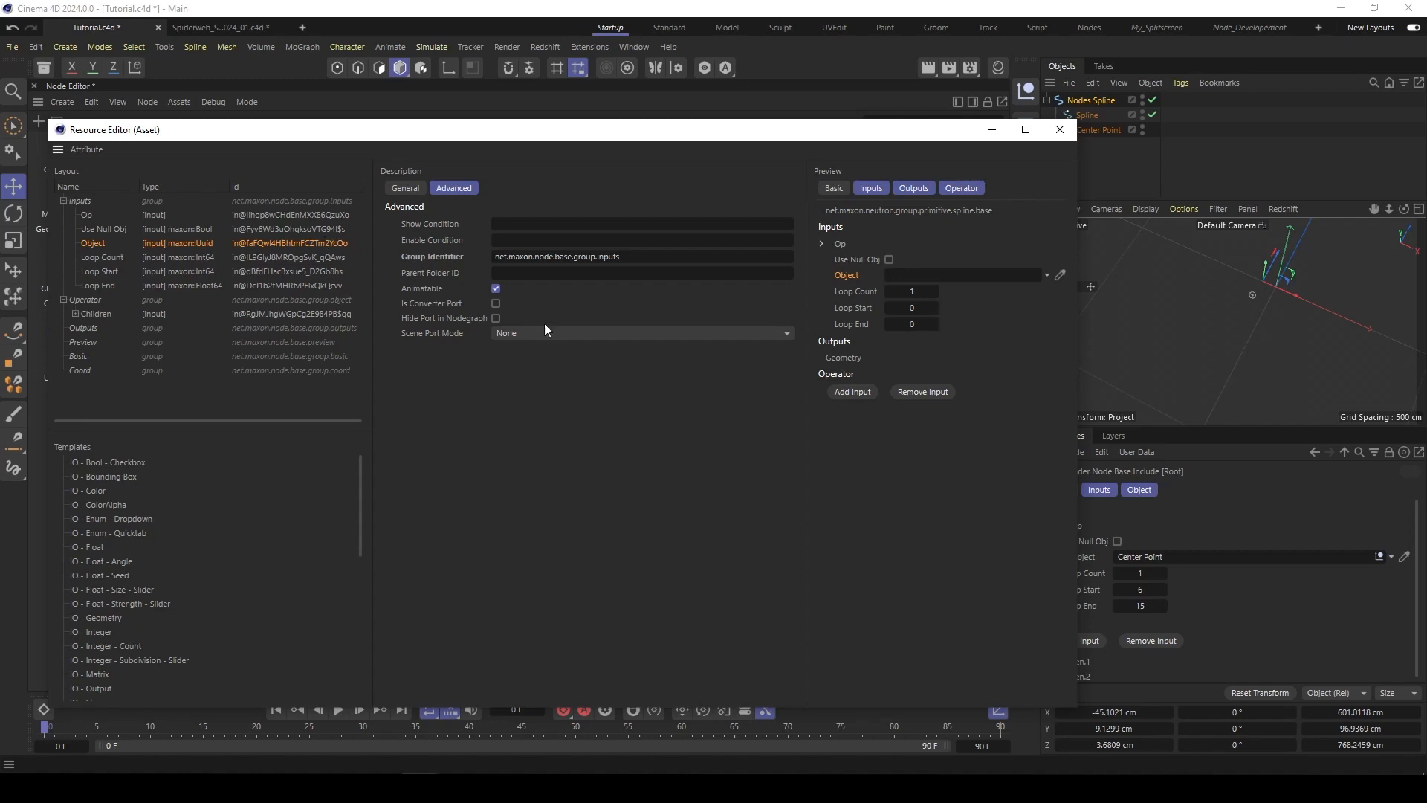
pyautogui.click(100, 231)
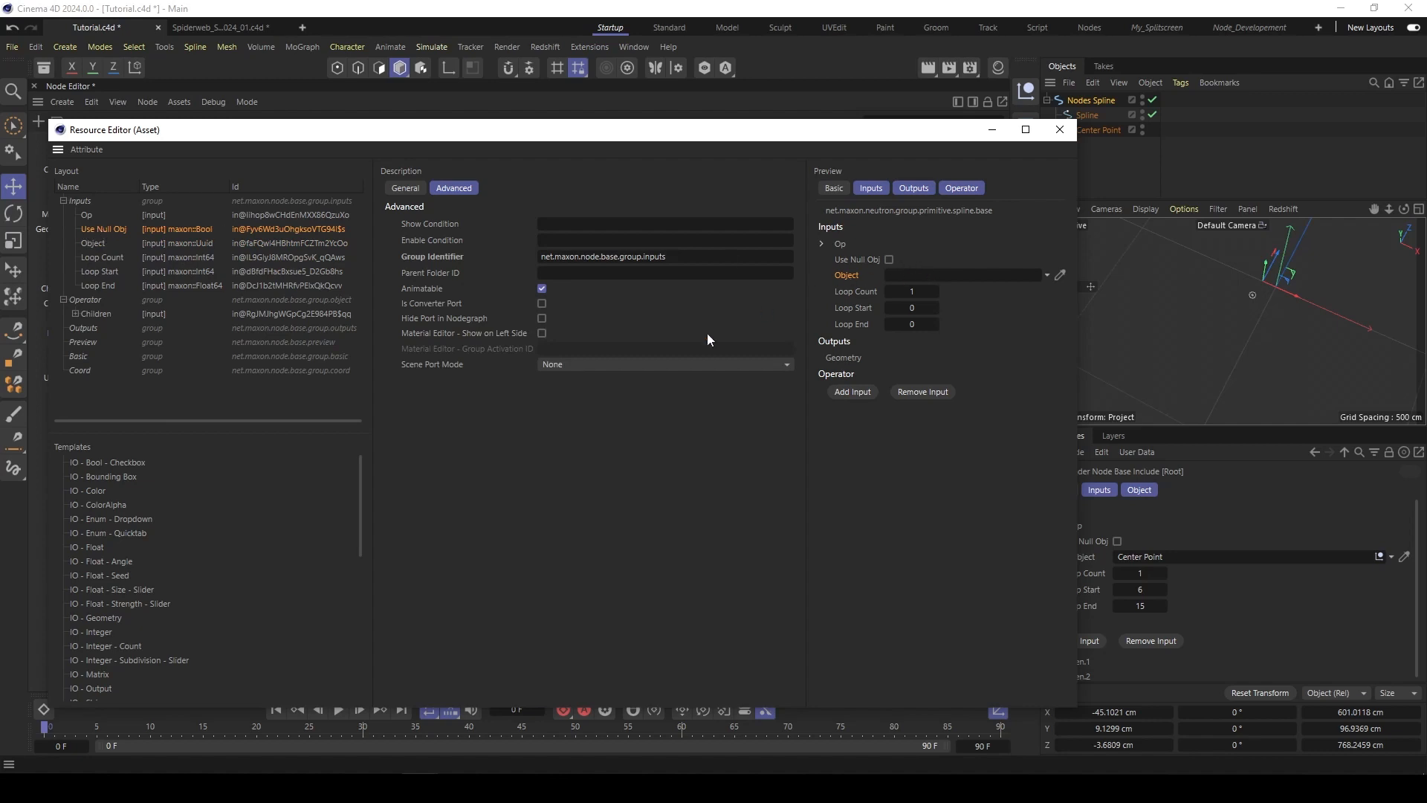
pyautogui.click(404, 190)
pyautogui.click(537, 223)
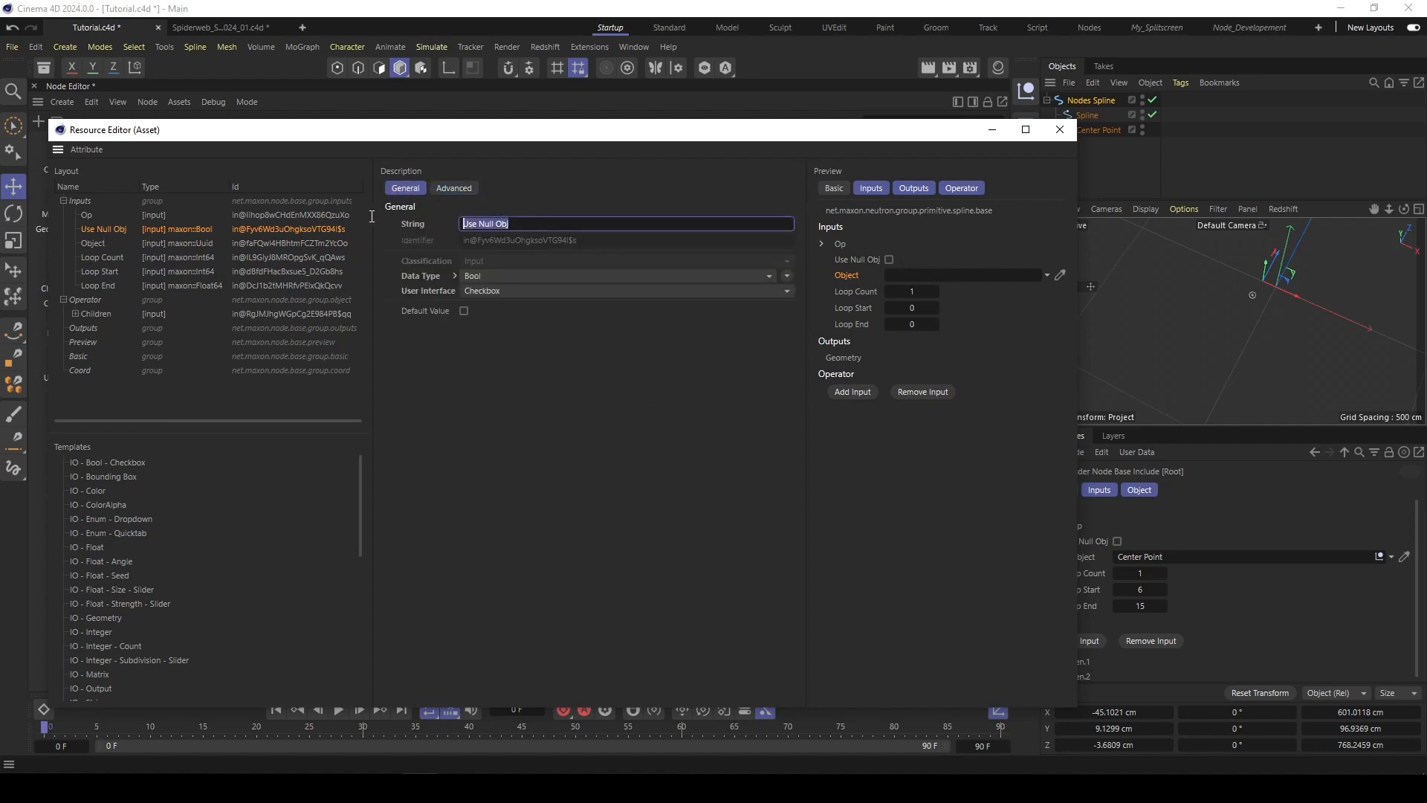
pyautogui.click(513, 388)
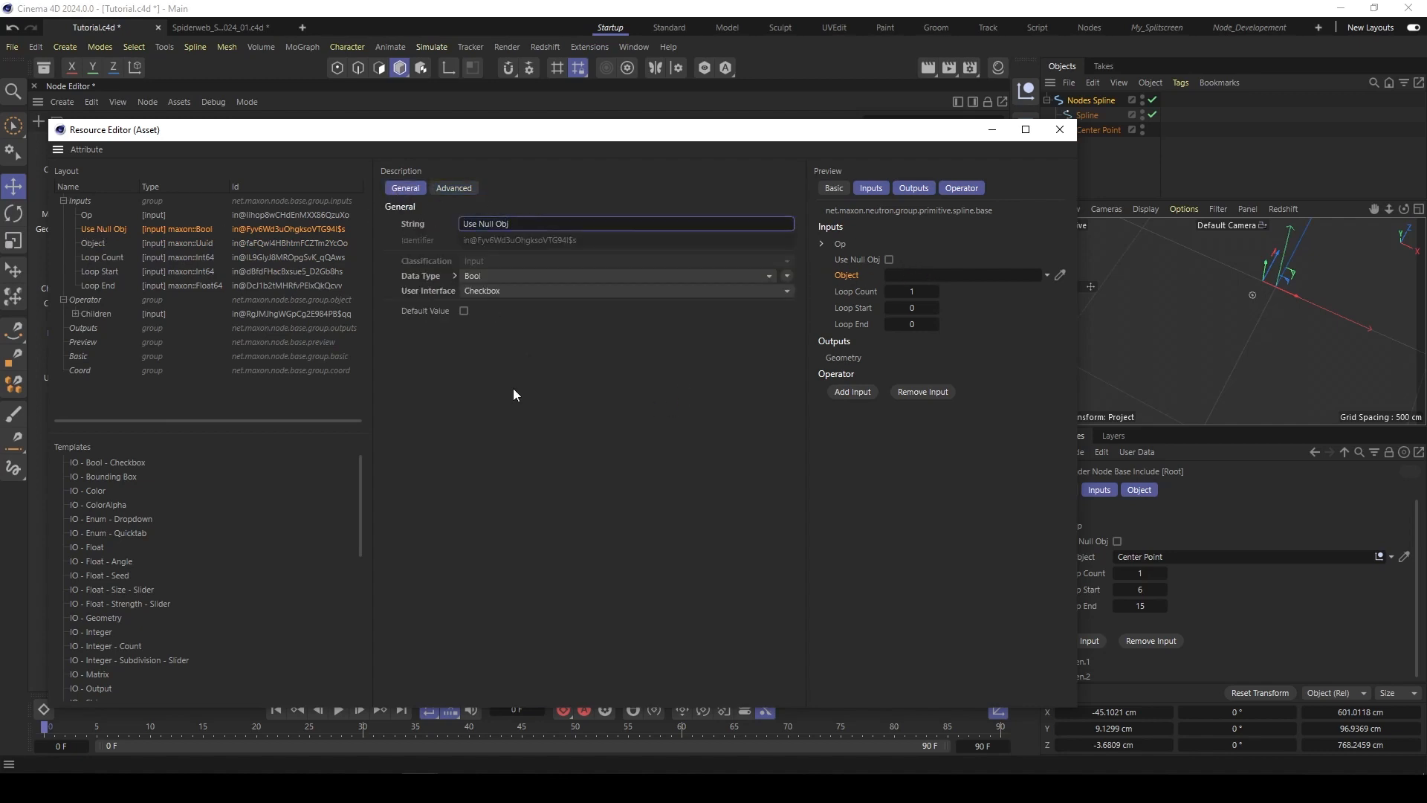
pyautogui.click(92, 243)
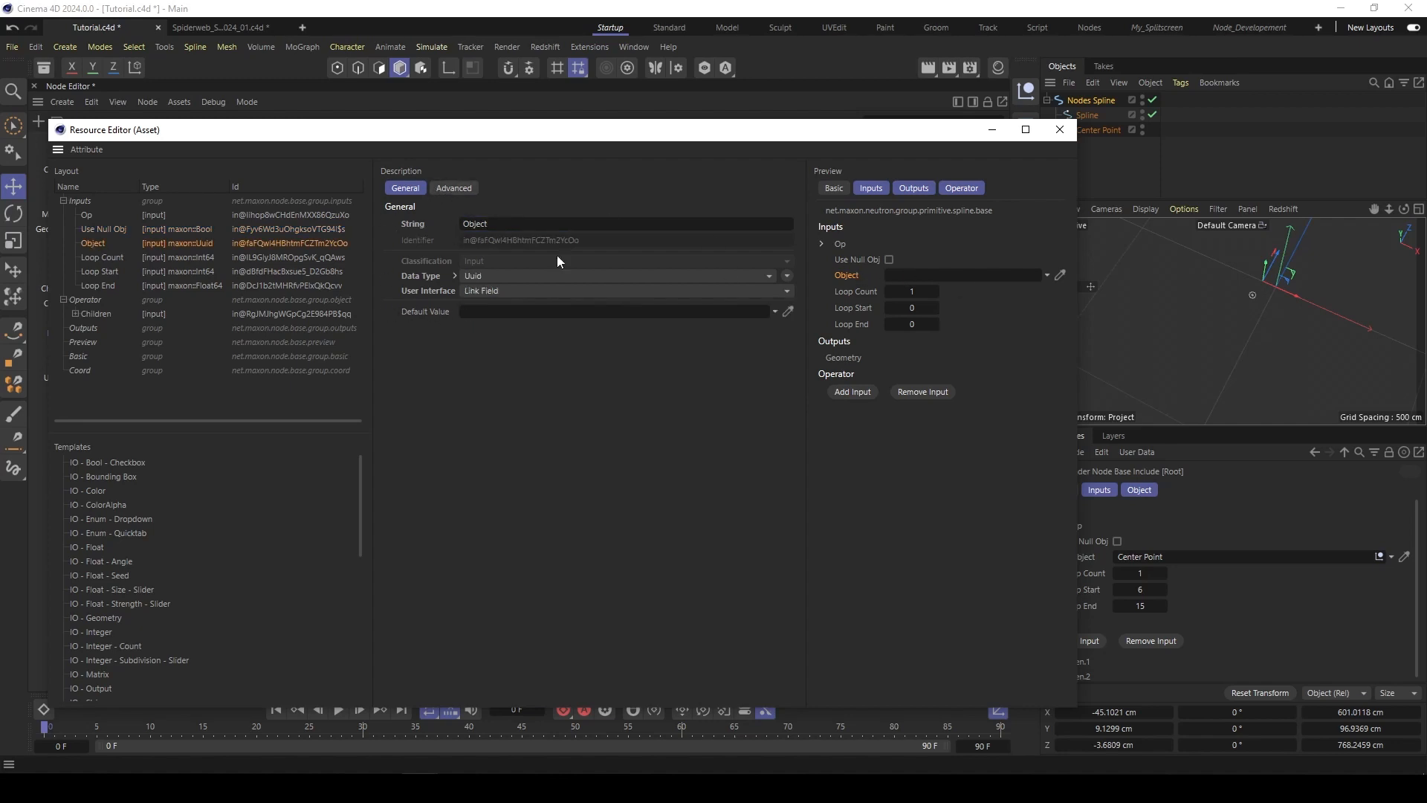
pyautogui.doubleClick(93, 243)
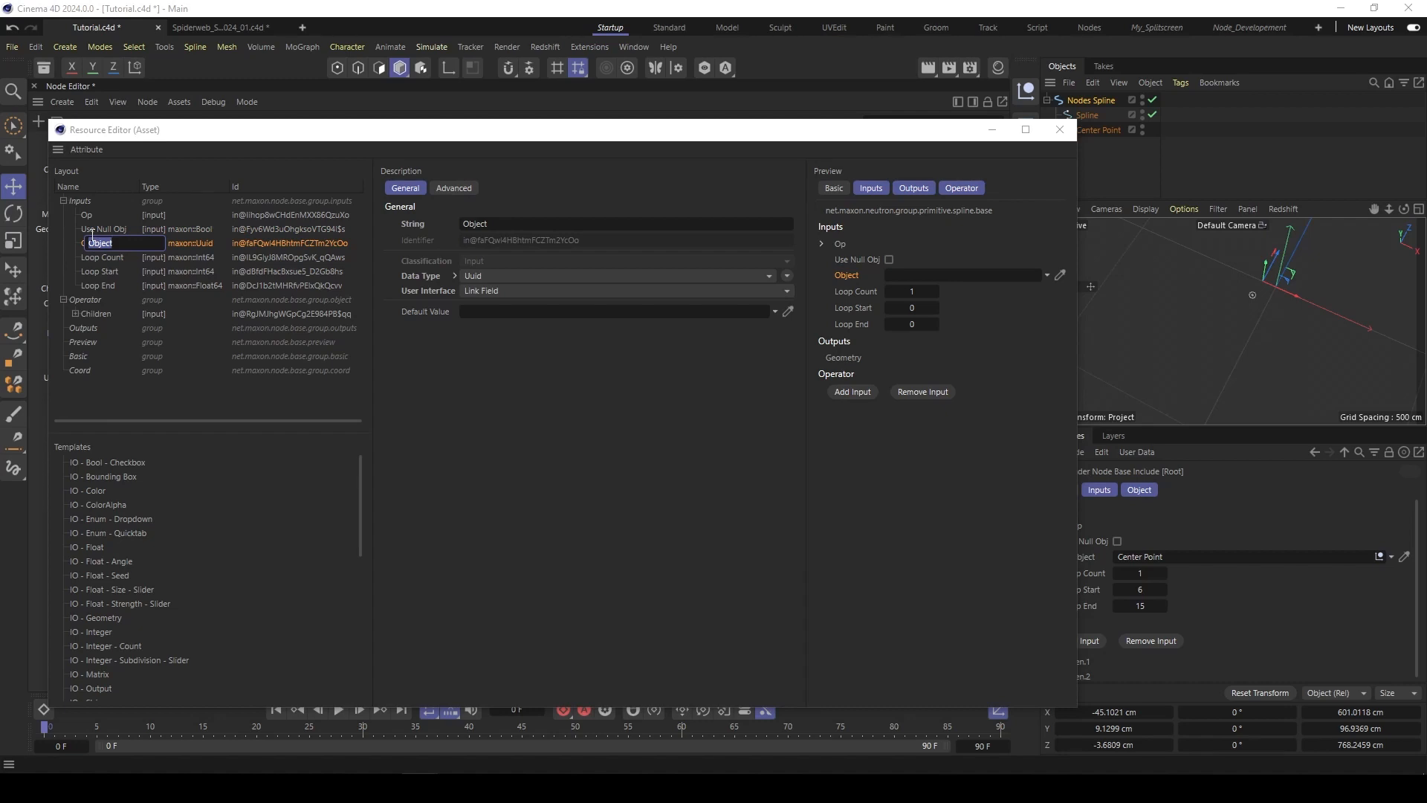
pyautogui.write('Null Obj')
pyautogui.press('Return')
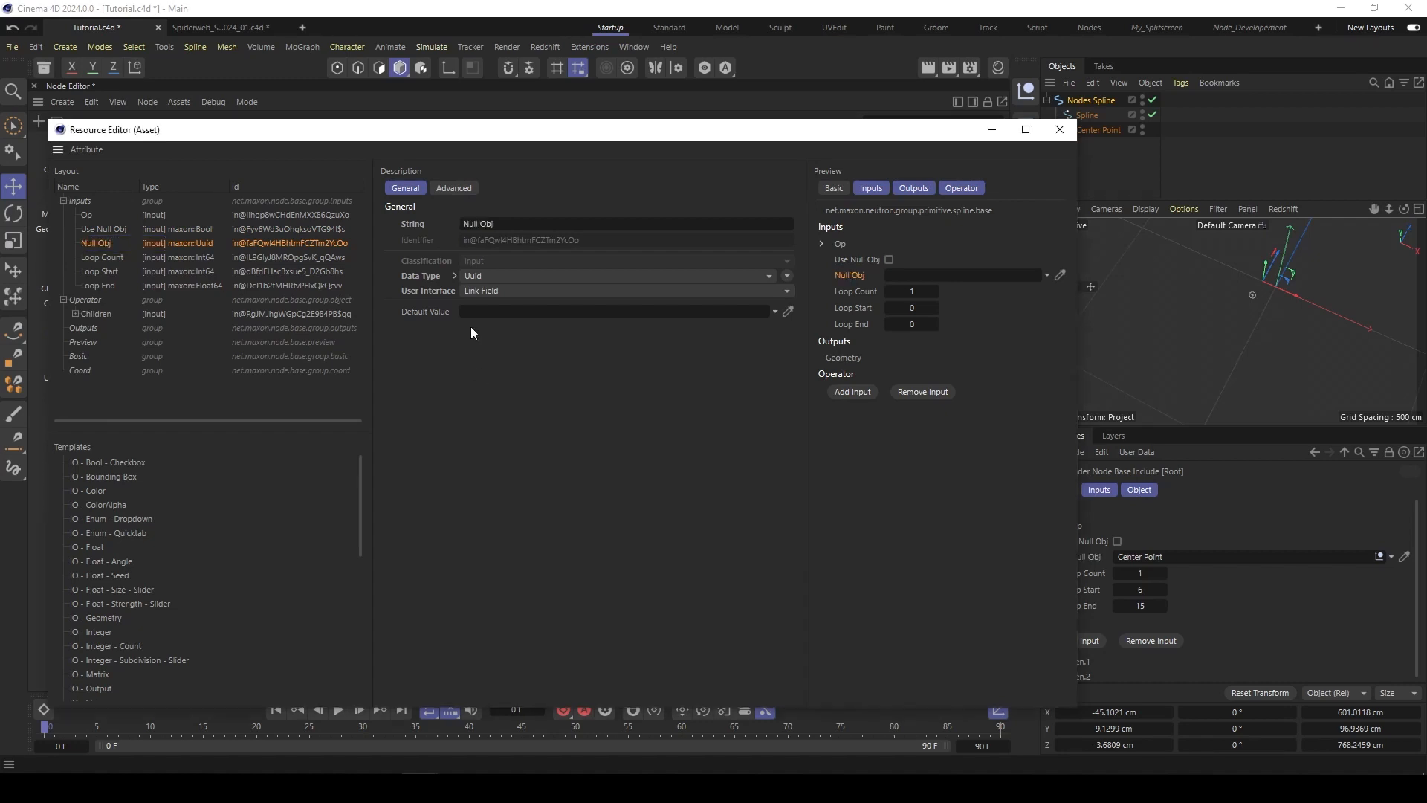
# Step: Set the Null Obj input's Show Condition to [Use Null Obj]==true
pyautogui.click(452, 189)
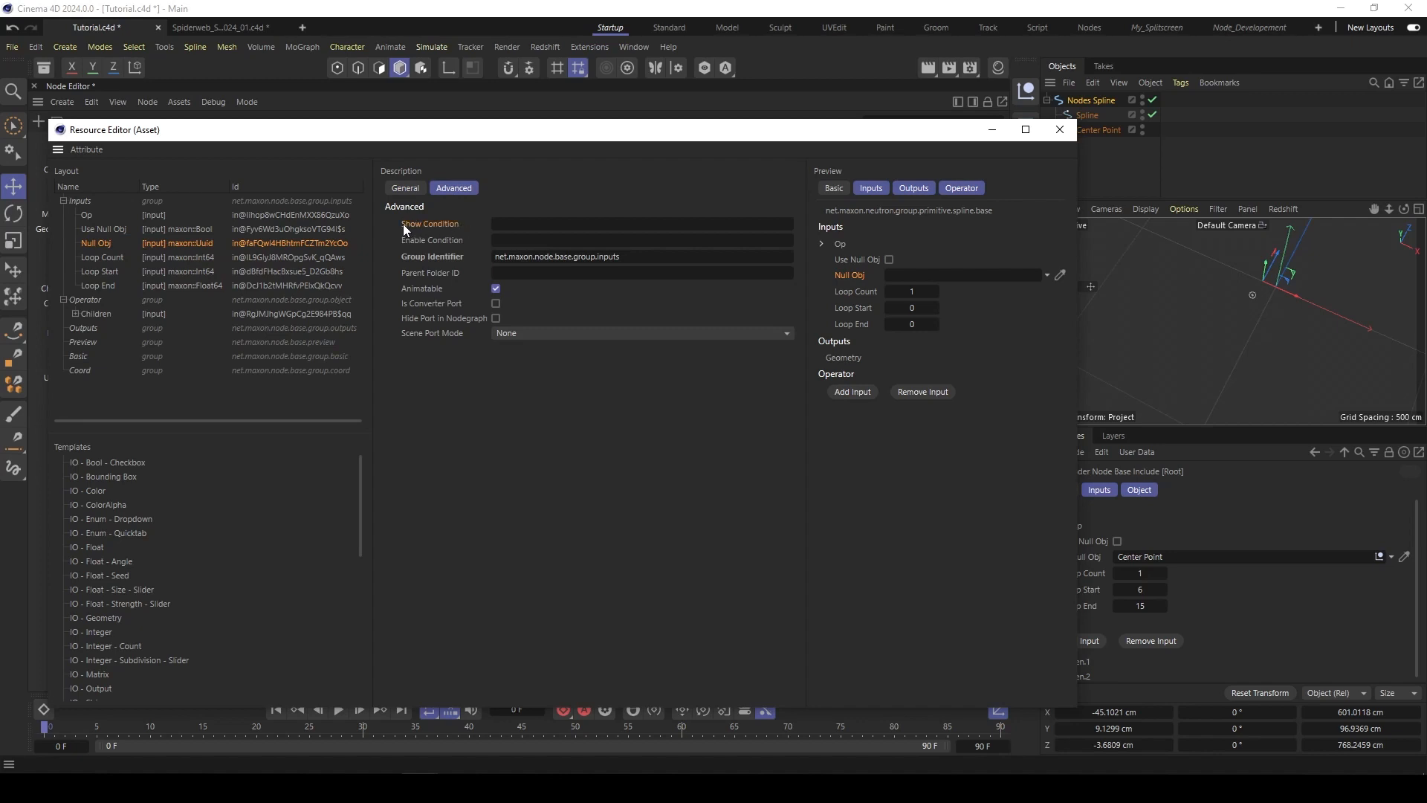
pyautogui.click(518, 223)
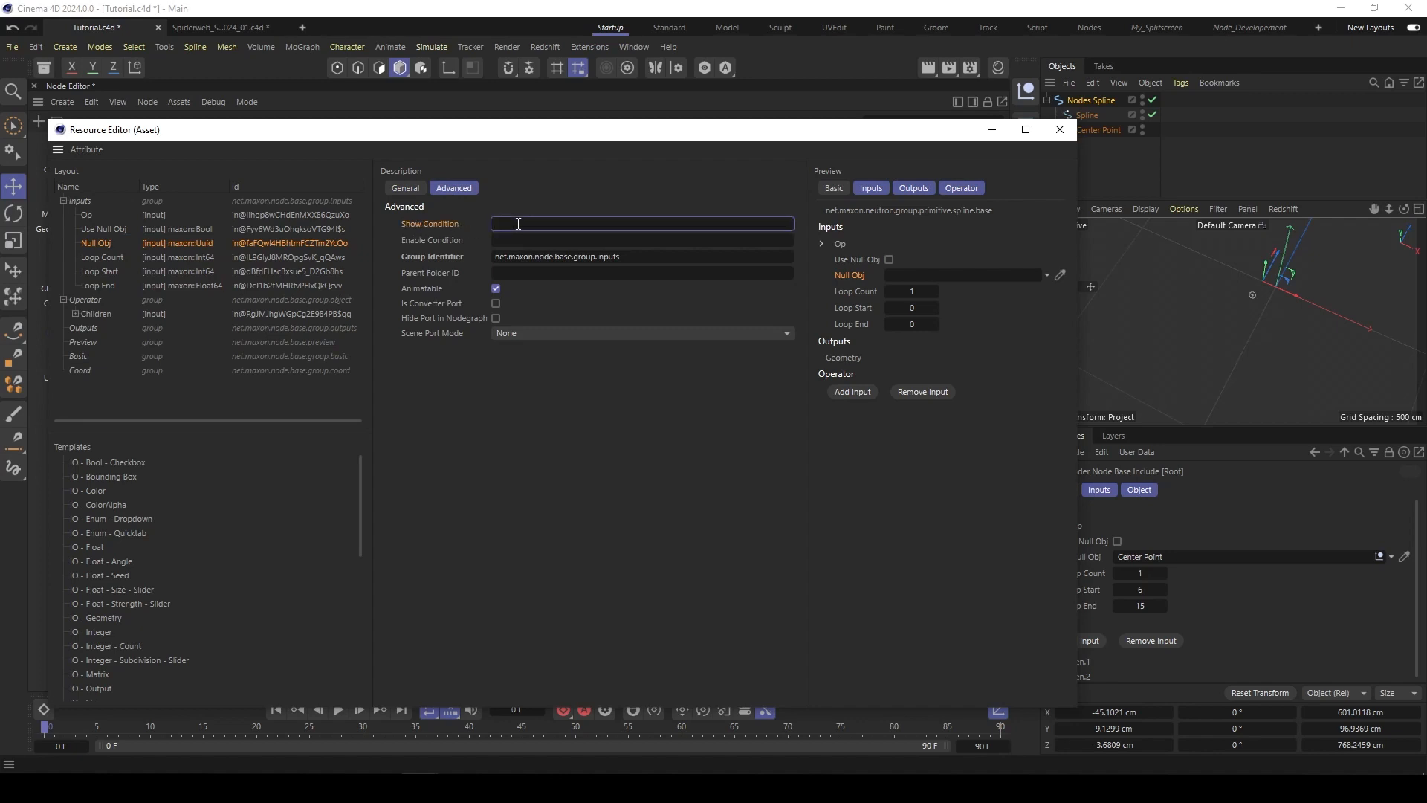
pyautogui.write('{')
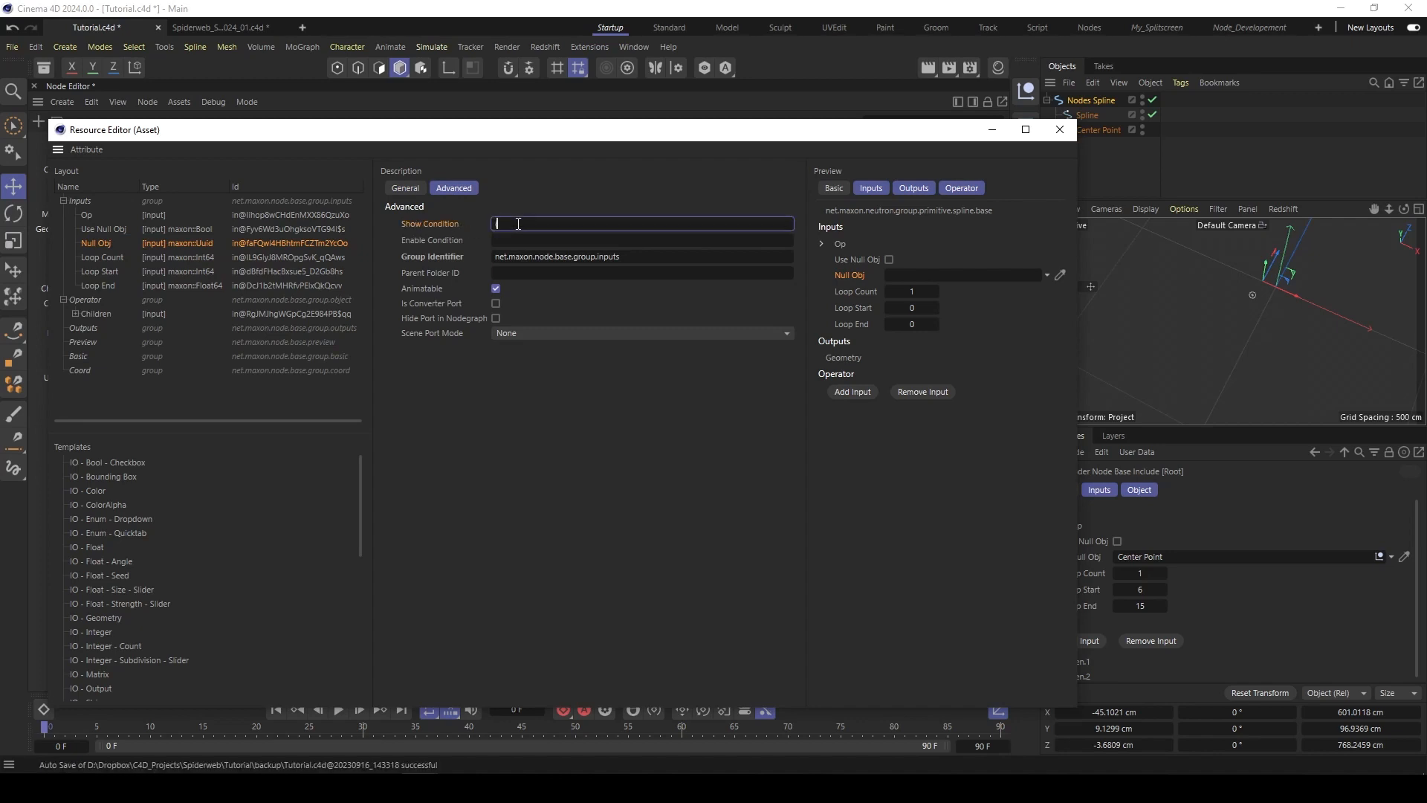
pyautogui.write('}')
pyautogui.write('Use Null Obj')
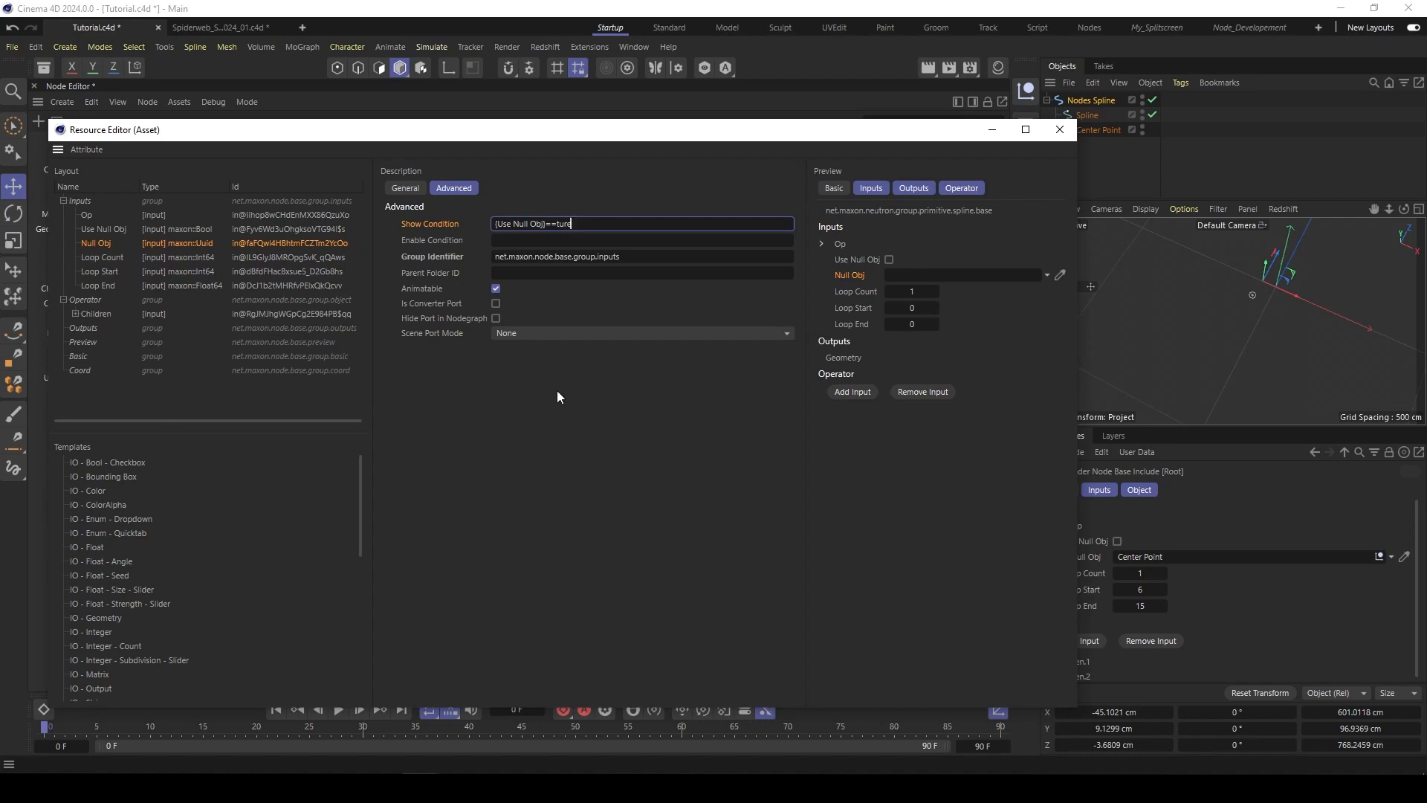
pyautogui.press('Return')
pyautogui.moveTo(679, 141); pyautogui.dragTo(638, 149)
pyautogui.moveTo(538, 222); pyautogui.dragTo(510, 222)
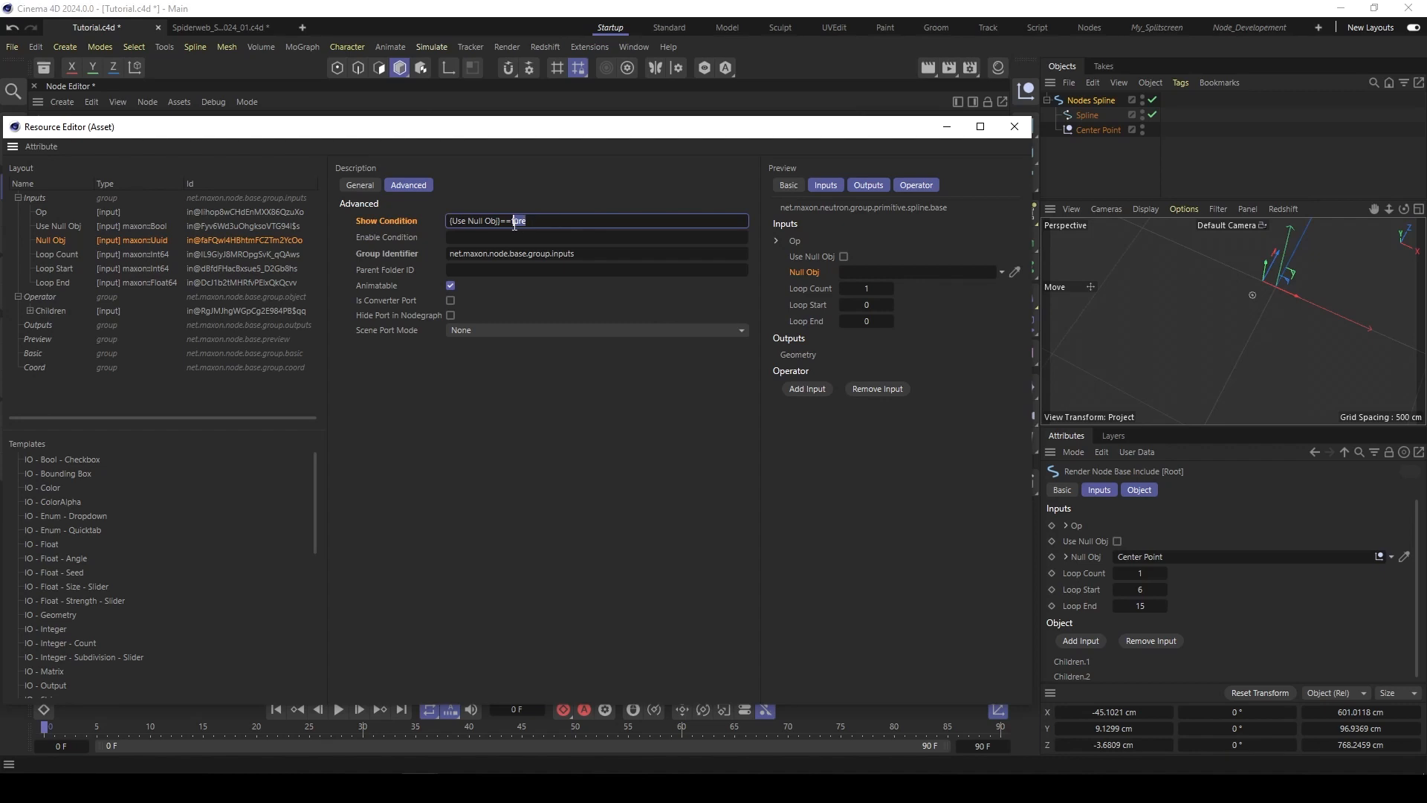
pyautogui.write('tu')
pyautogui.write('ue')
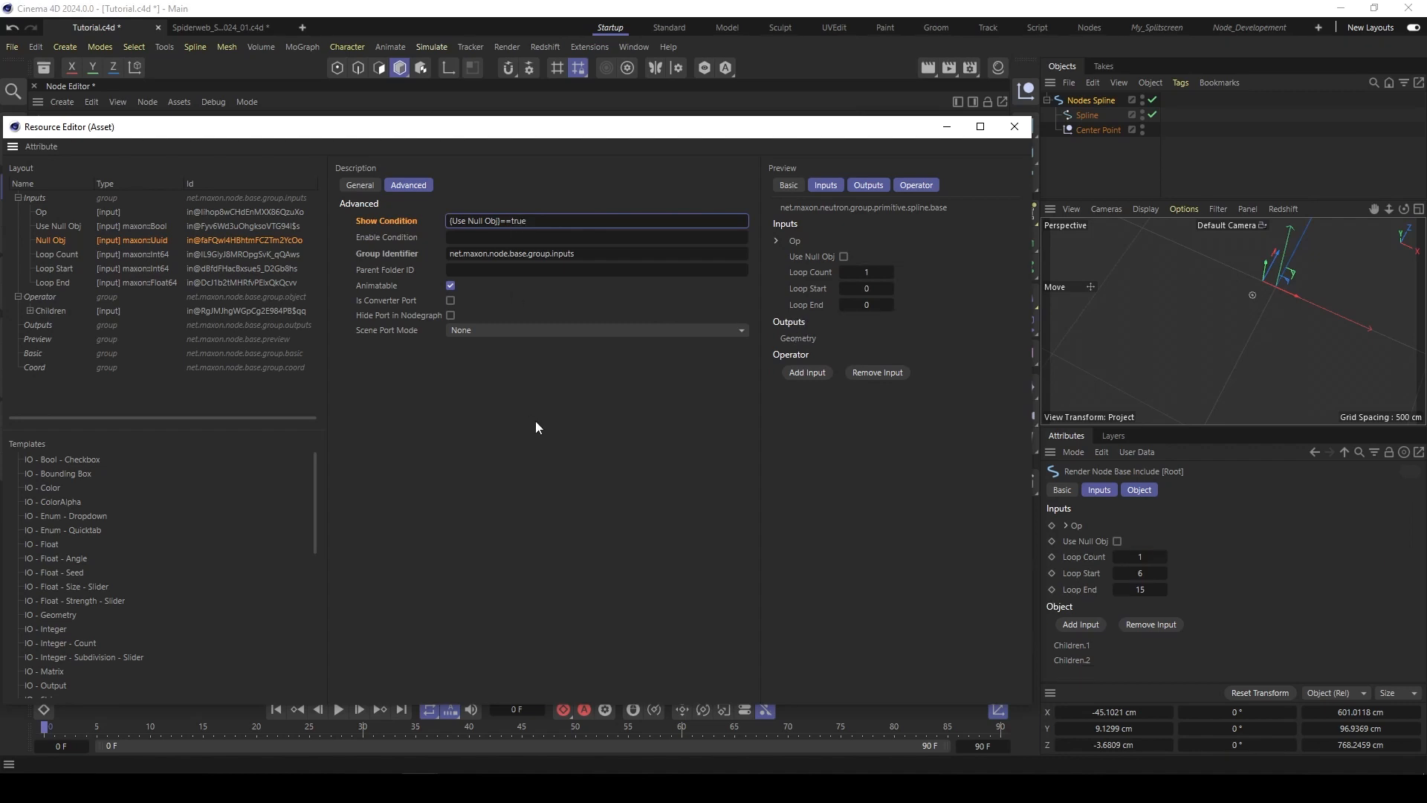
# Step: Toggle Use Null Obj on and off to test the Null Obj field's visibility, and close the Resource Editor
pyautogui.click(1117, 541)
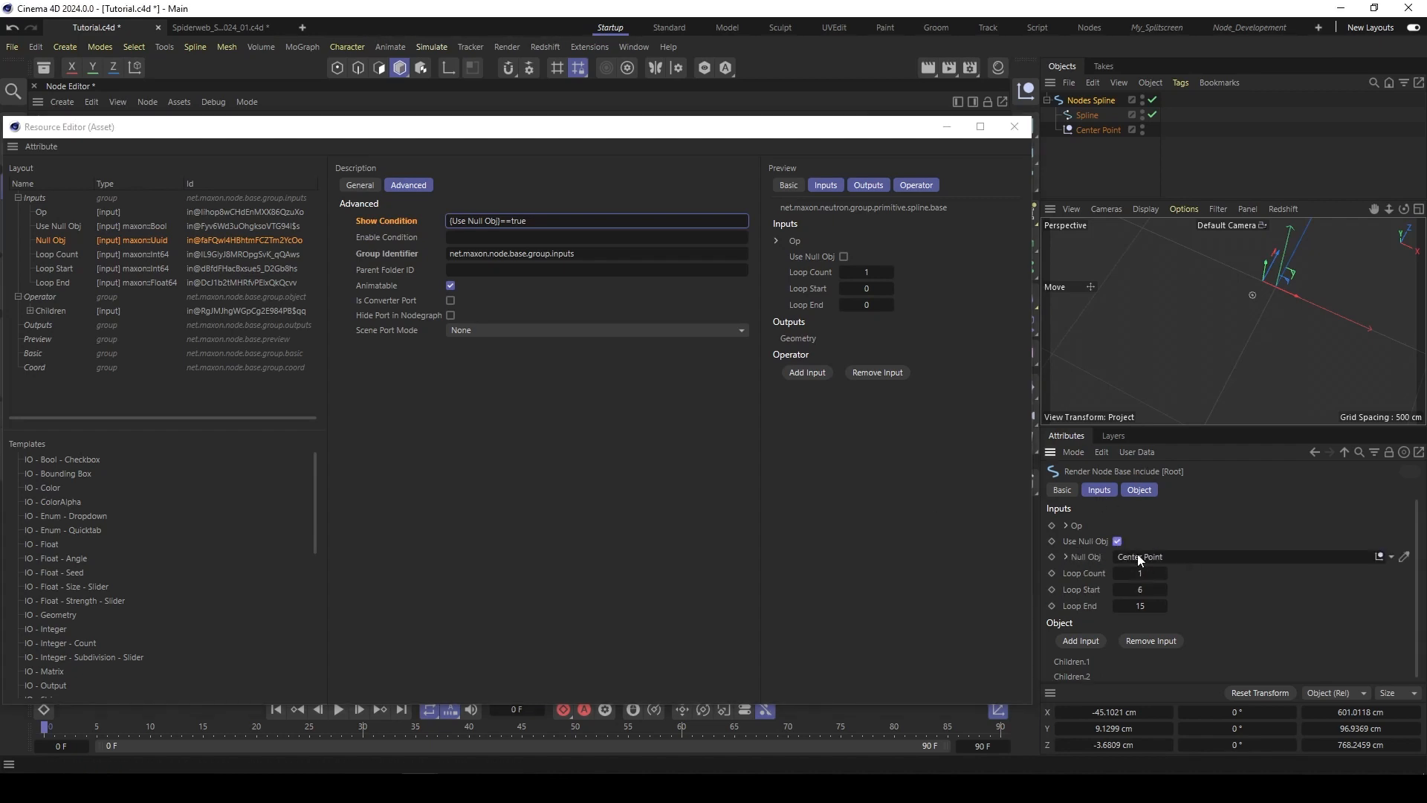
pyautogui.click(1117, 542)
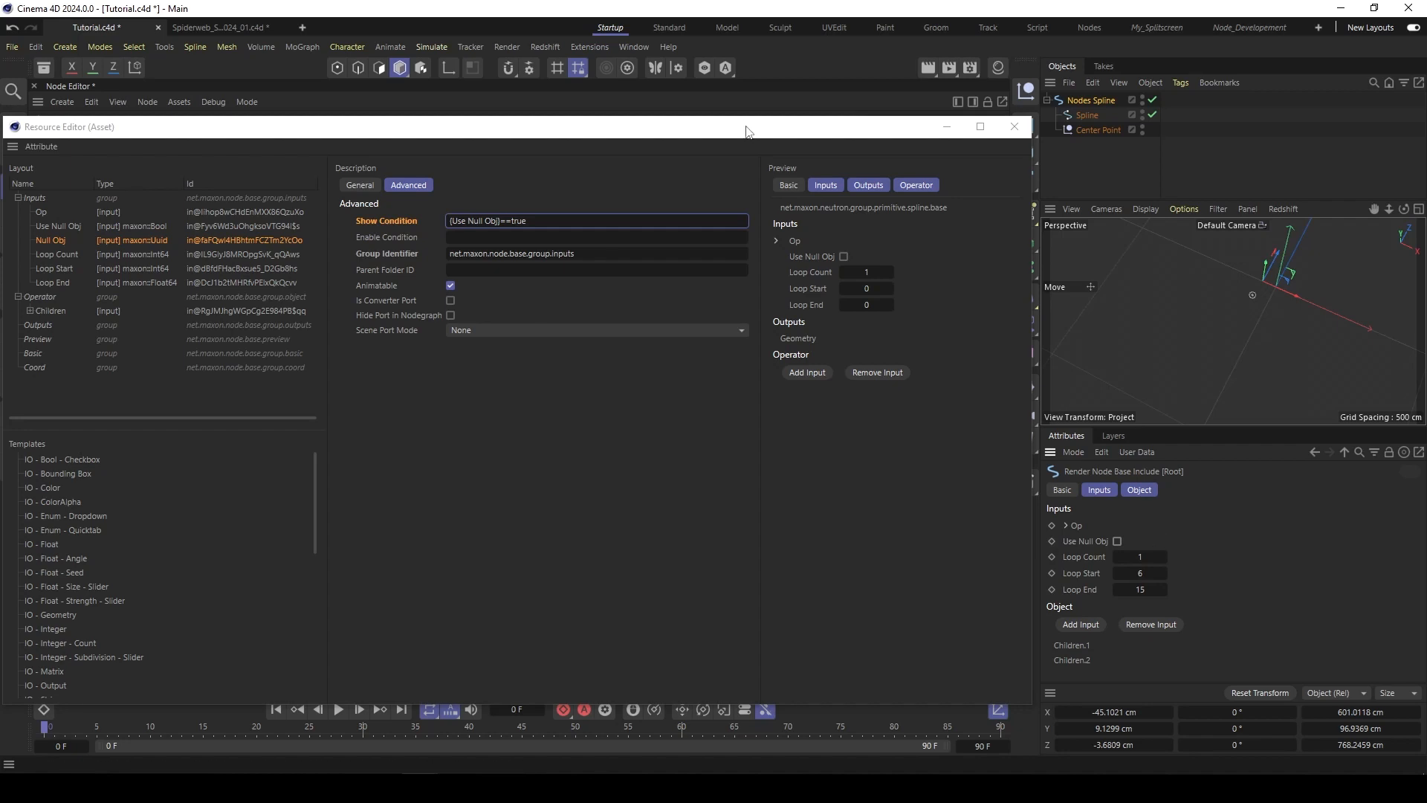
pyautogui.click(1015, 127)
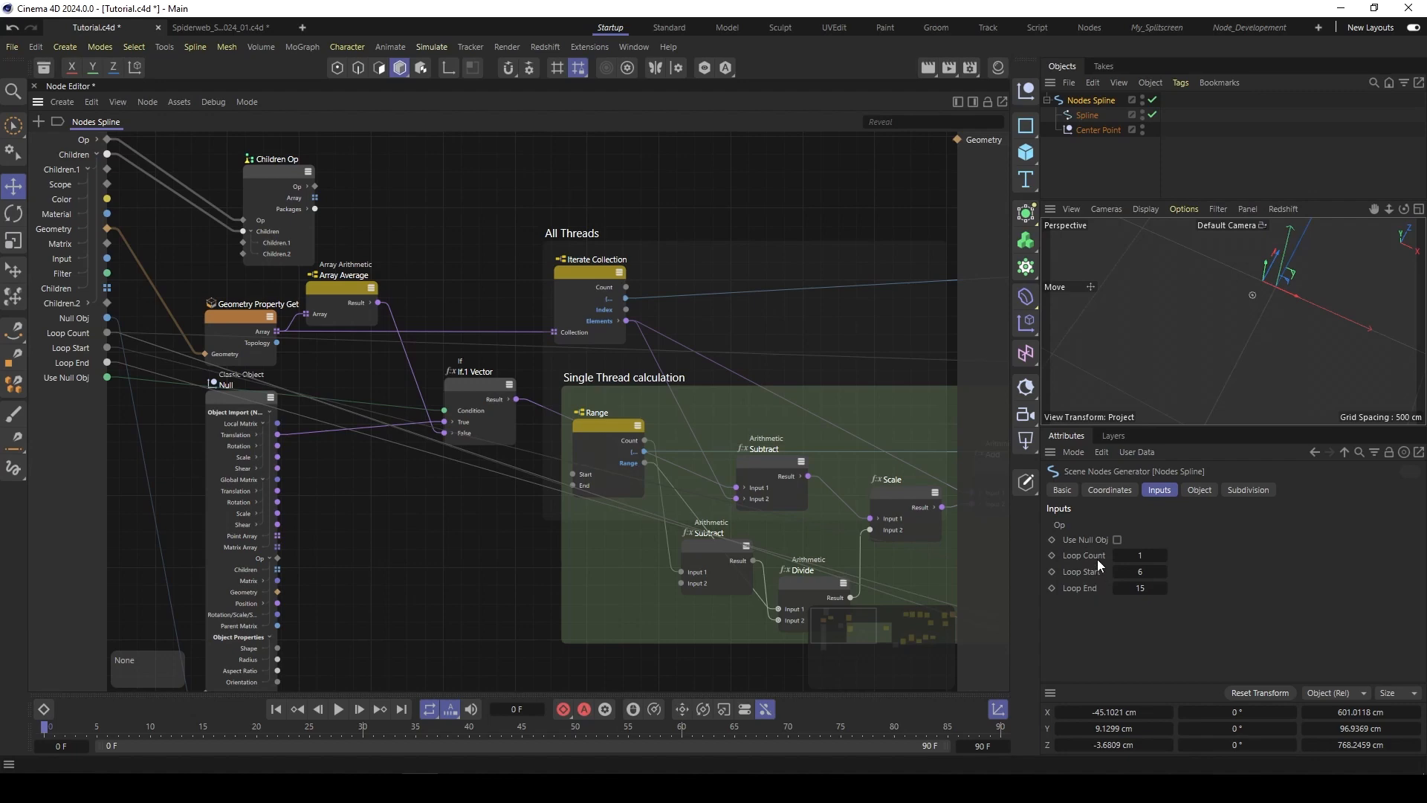
# Step: Open the Resource Editor for the root inputs and set Loop Count's default value to 20
pyautogui.rightClick(65, 419)
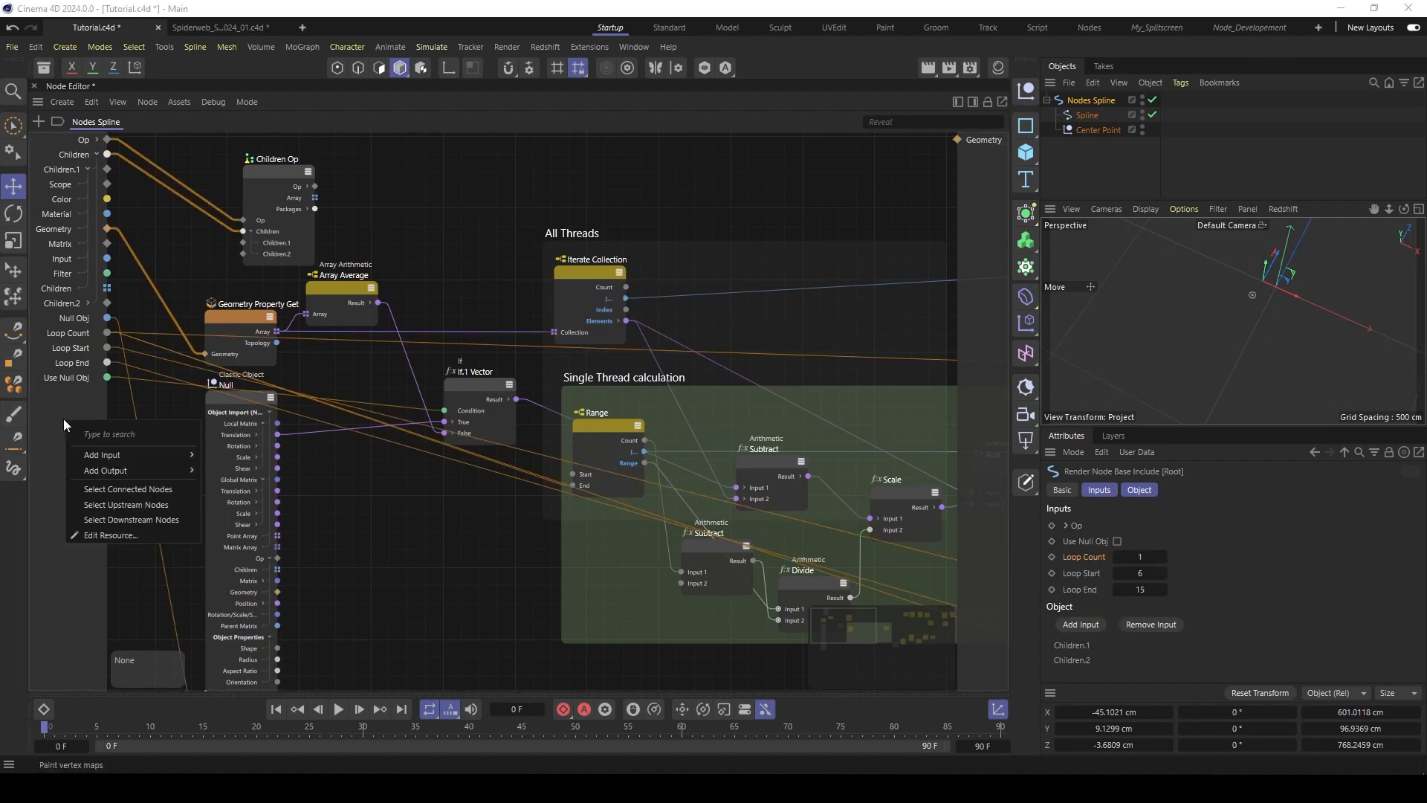
pyautogui.click(103, 536)
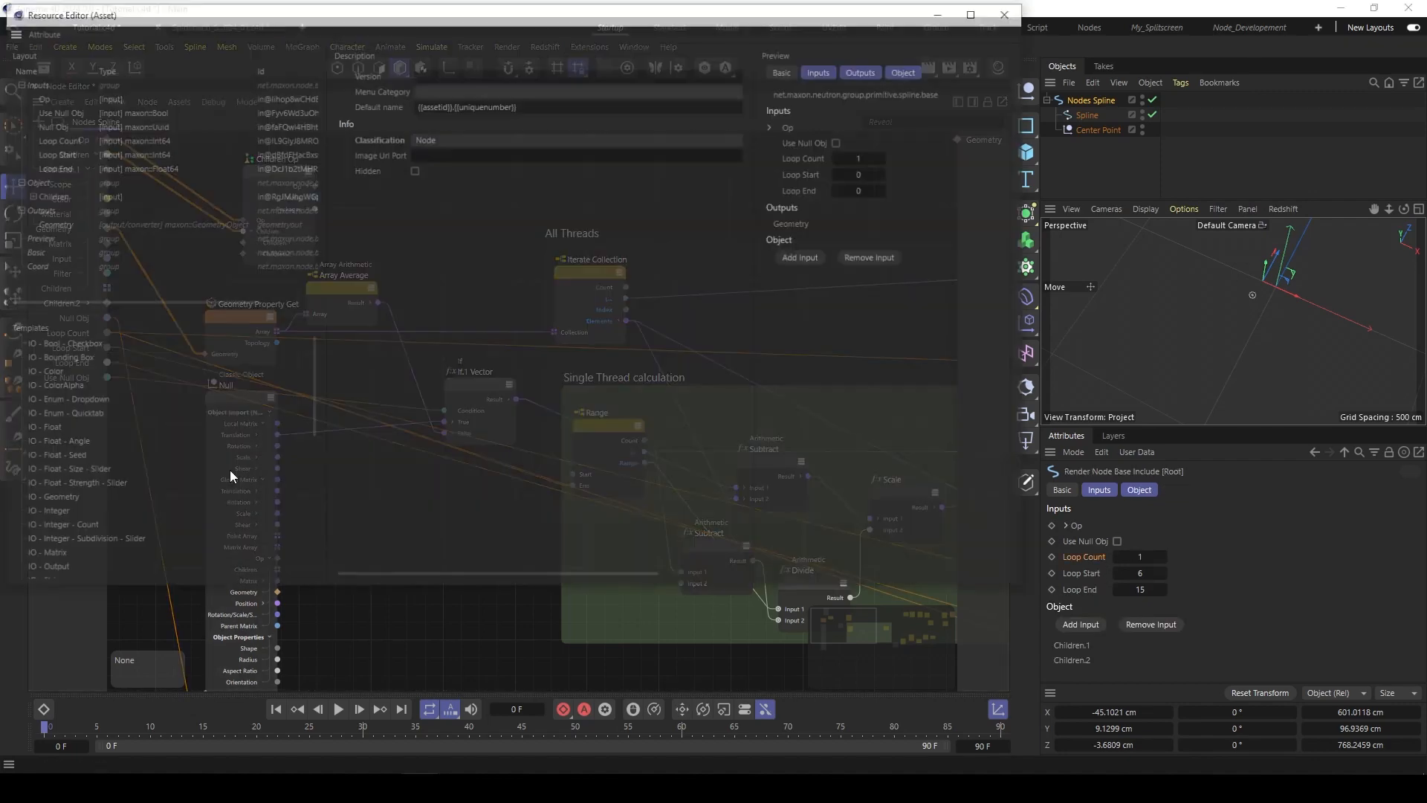
pyautogui.moveTo(302, 20); pyautogui.dragTo(317, 123)
pyautogui.click(62, 230)
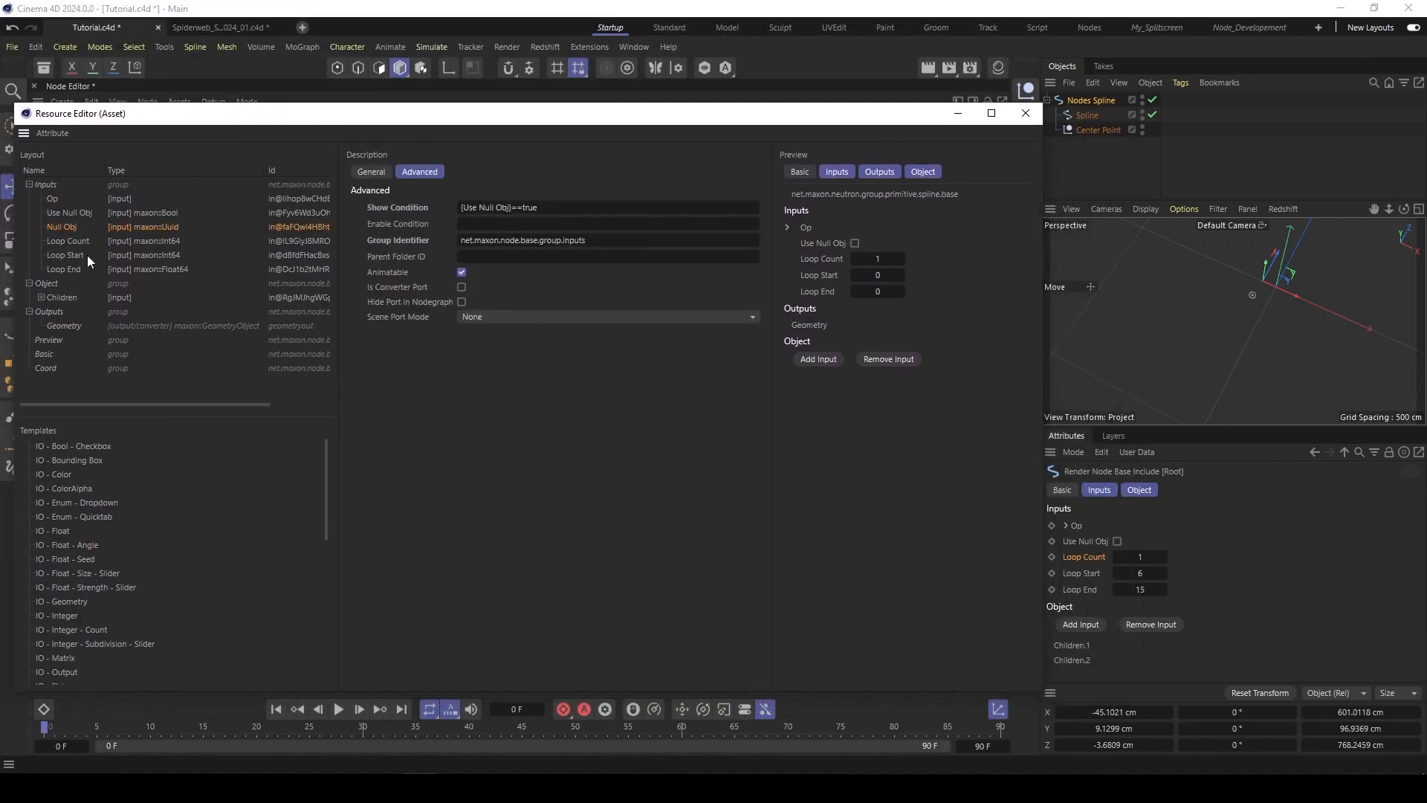
pyautogui.click(68, 242)
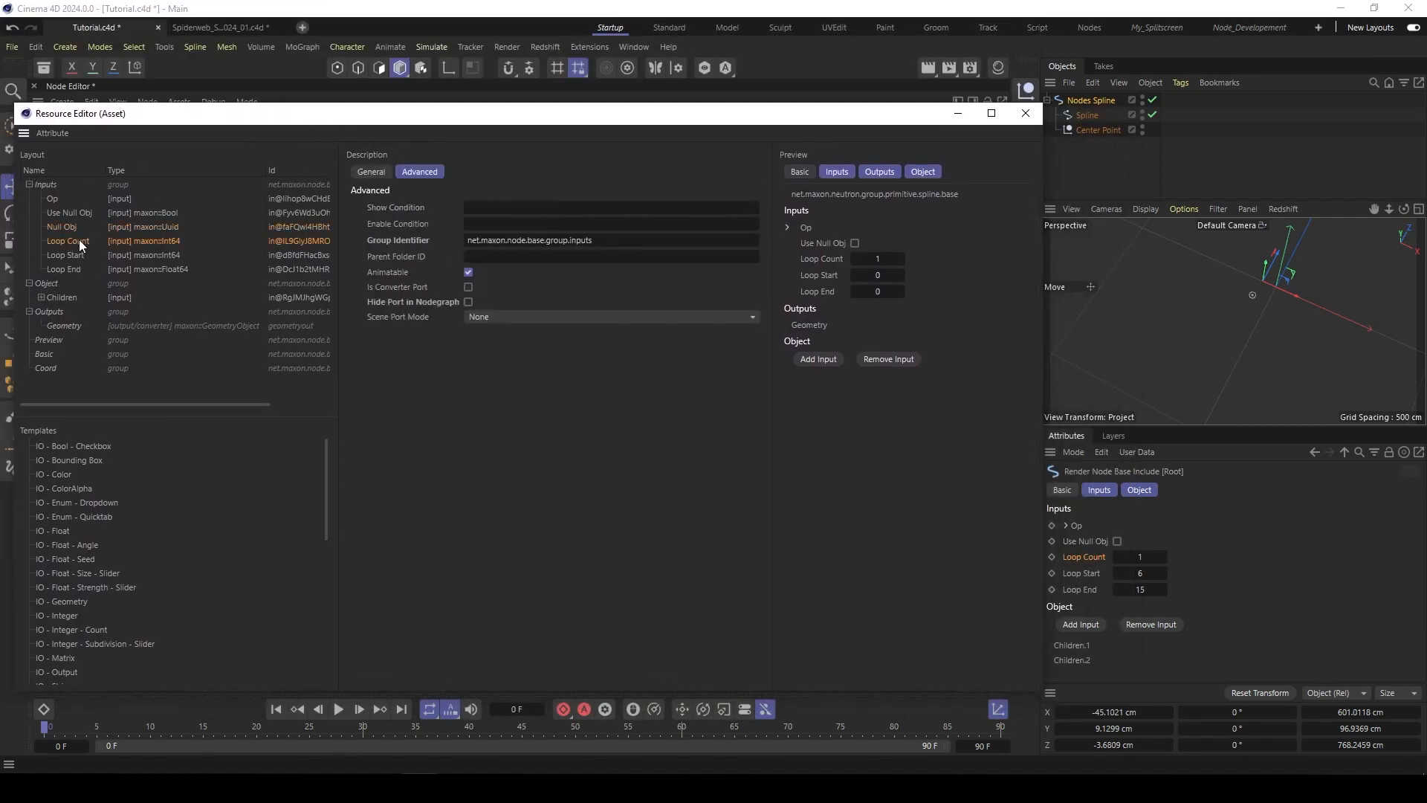
pyautogui.click(371, 173)
pyautogui.click(452, 310)
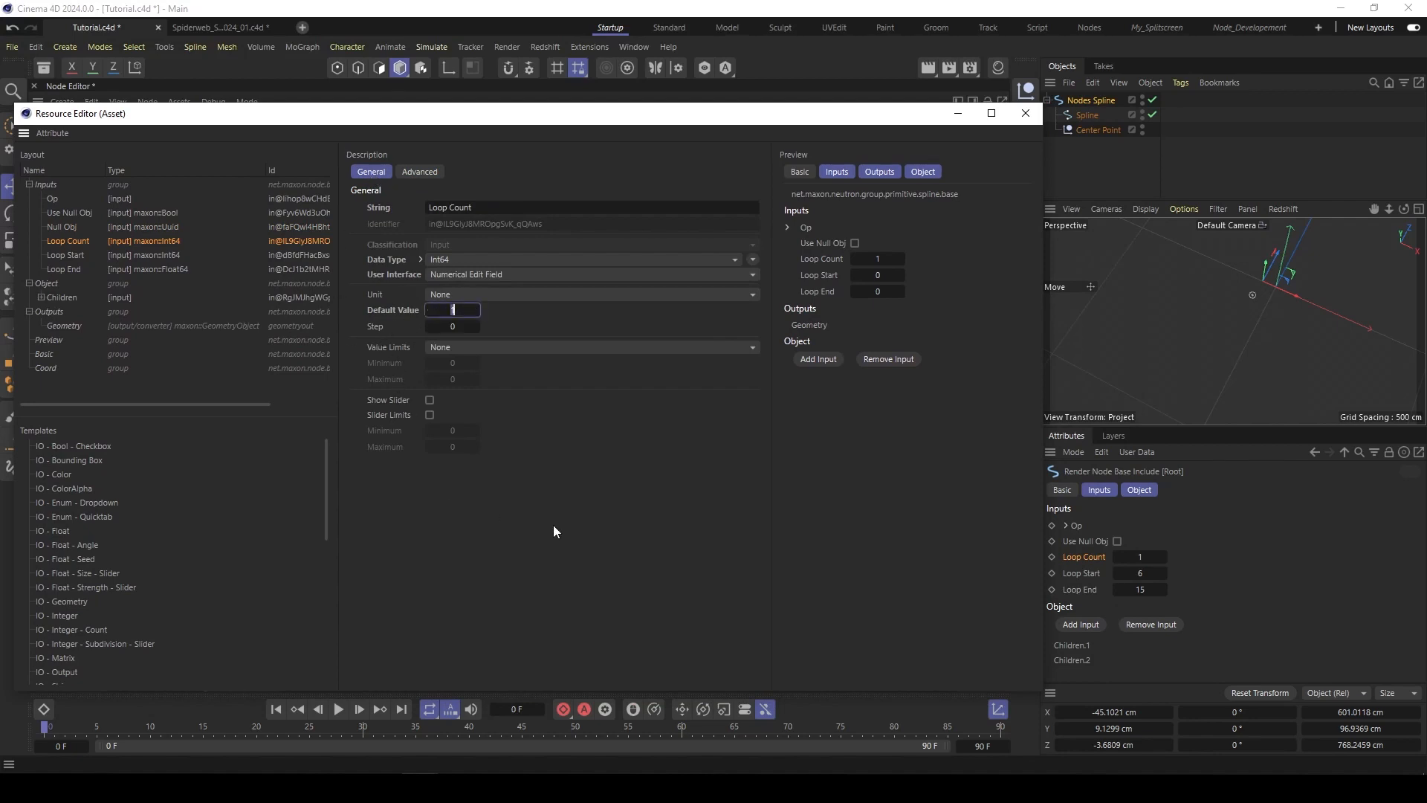
pyautogui.write('20')
pyautogui.press('Return')
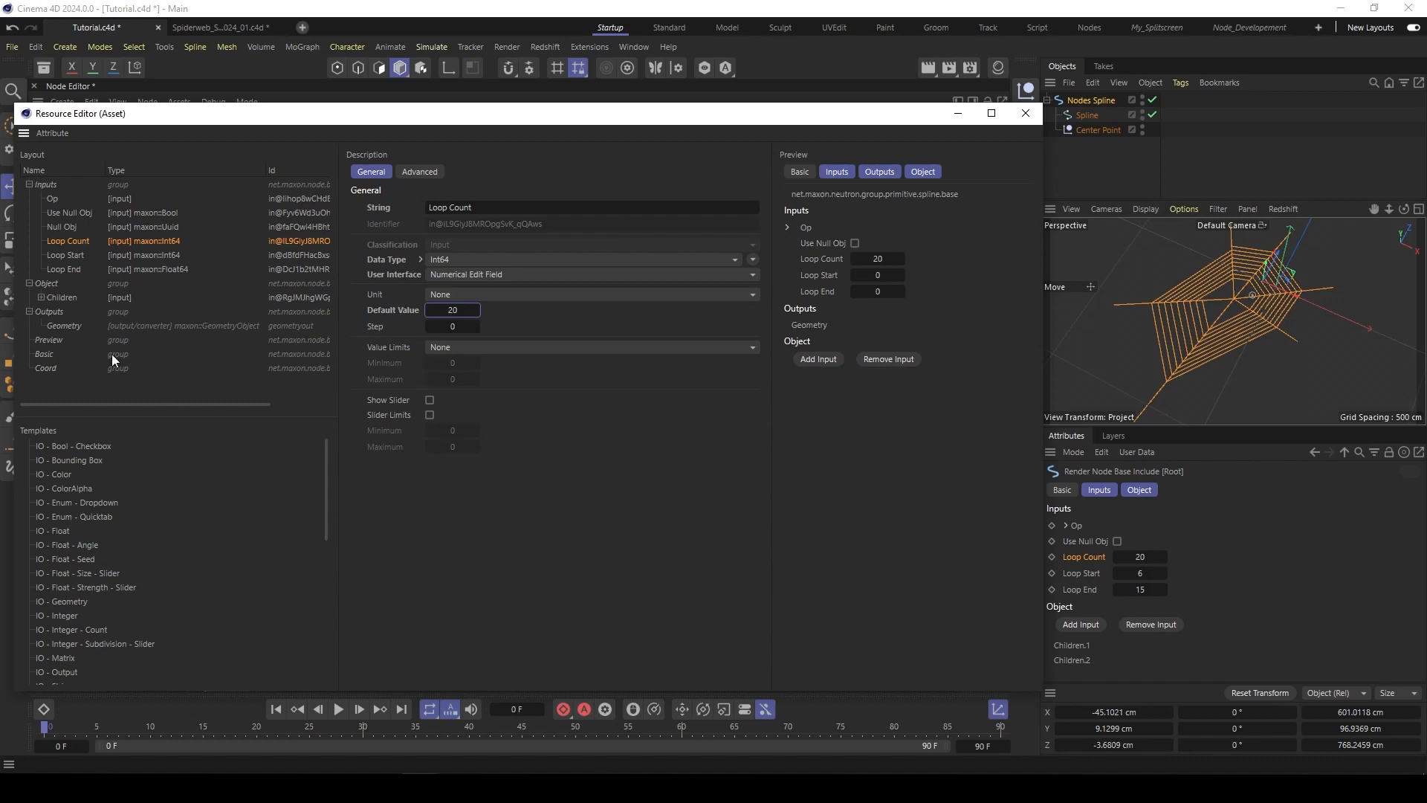
# Step: Show a slider for Loop Count and enable slider limits with a minimum of 2 and a maximum of 50
pyautogui.click(429, 400)
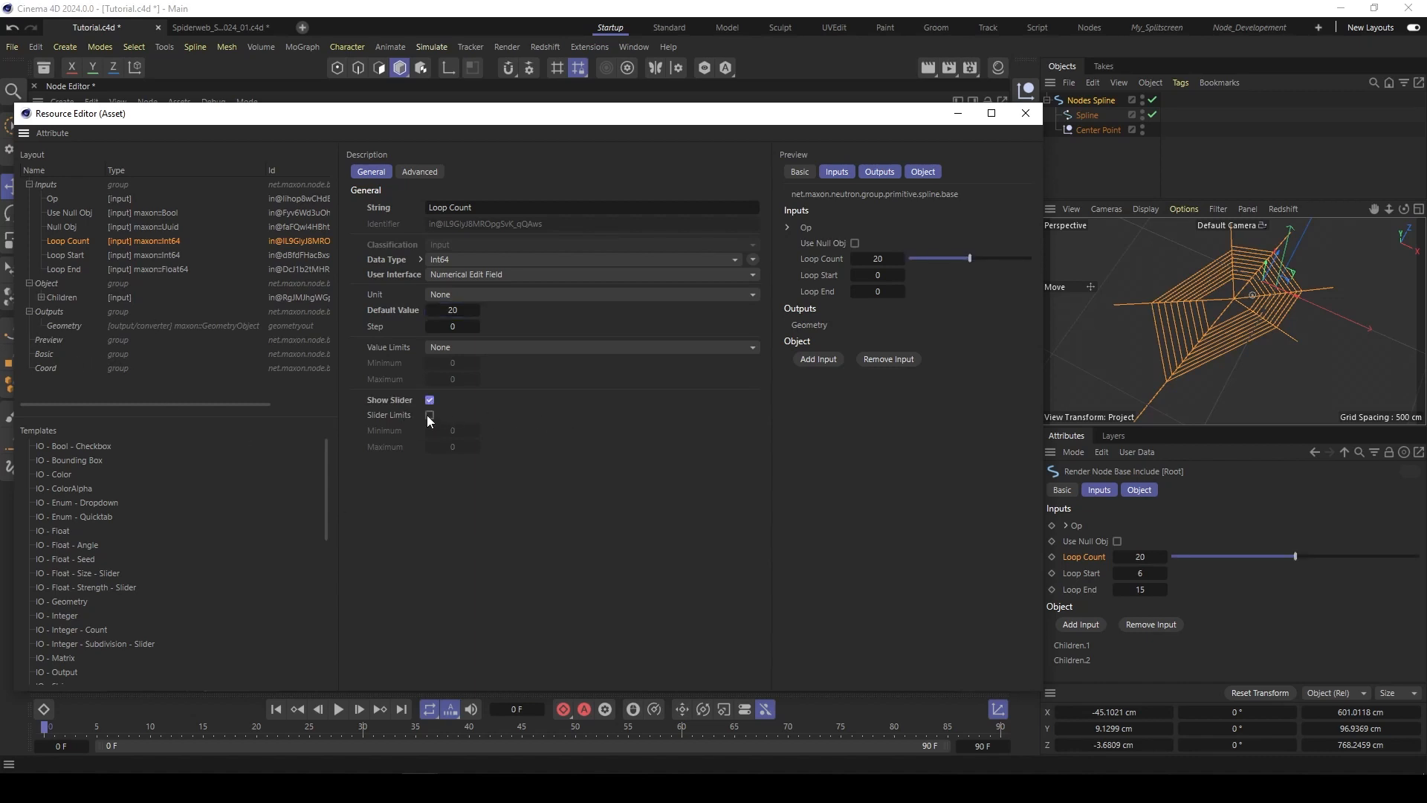
pyautogui.click(429, 415)
pyautogui.click(451, 430)
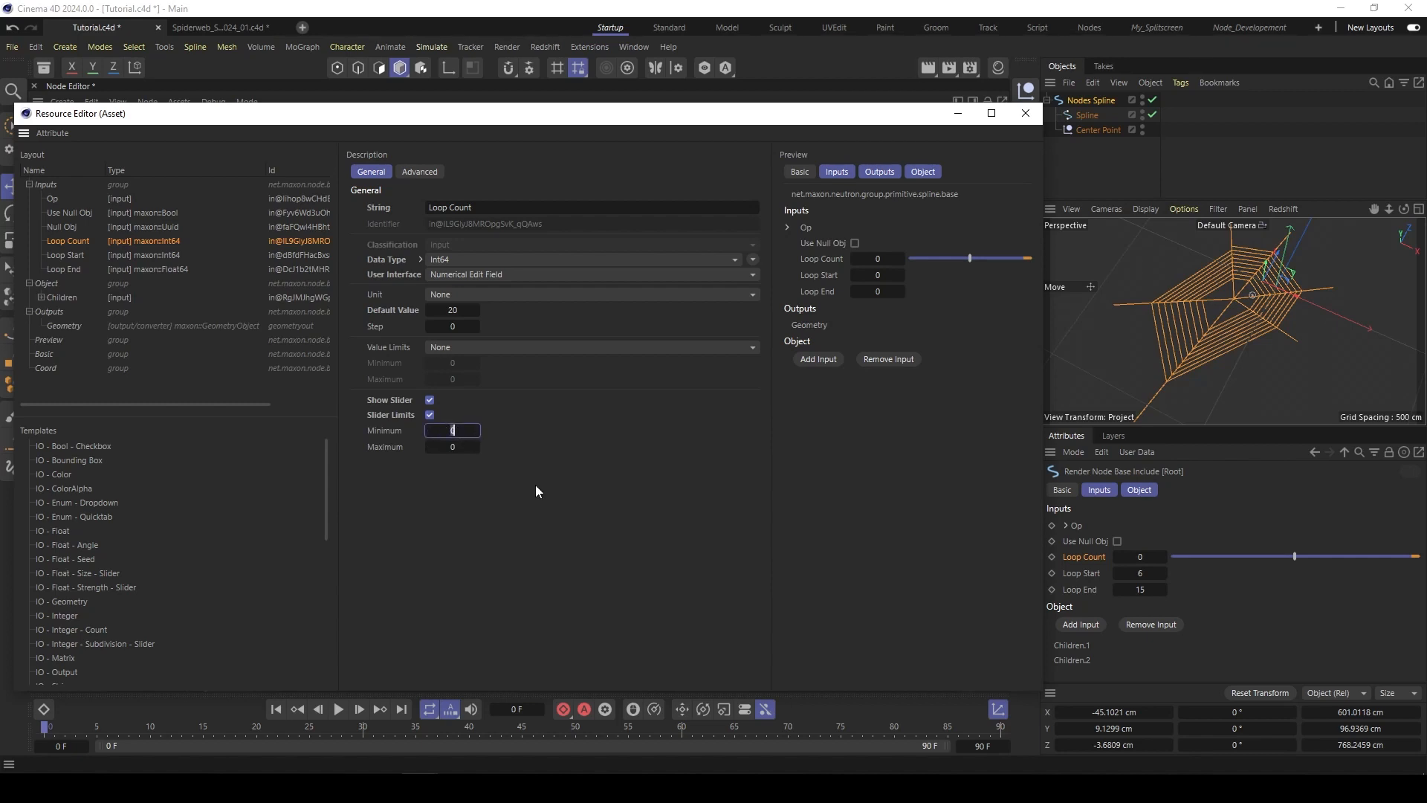
pyautogui.write('2')
pyautogui.press('Tab')
pyautogui.write('50')
pyautogui.press('Return')
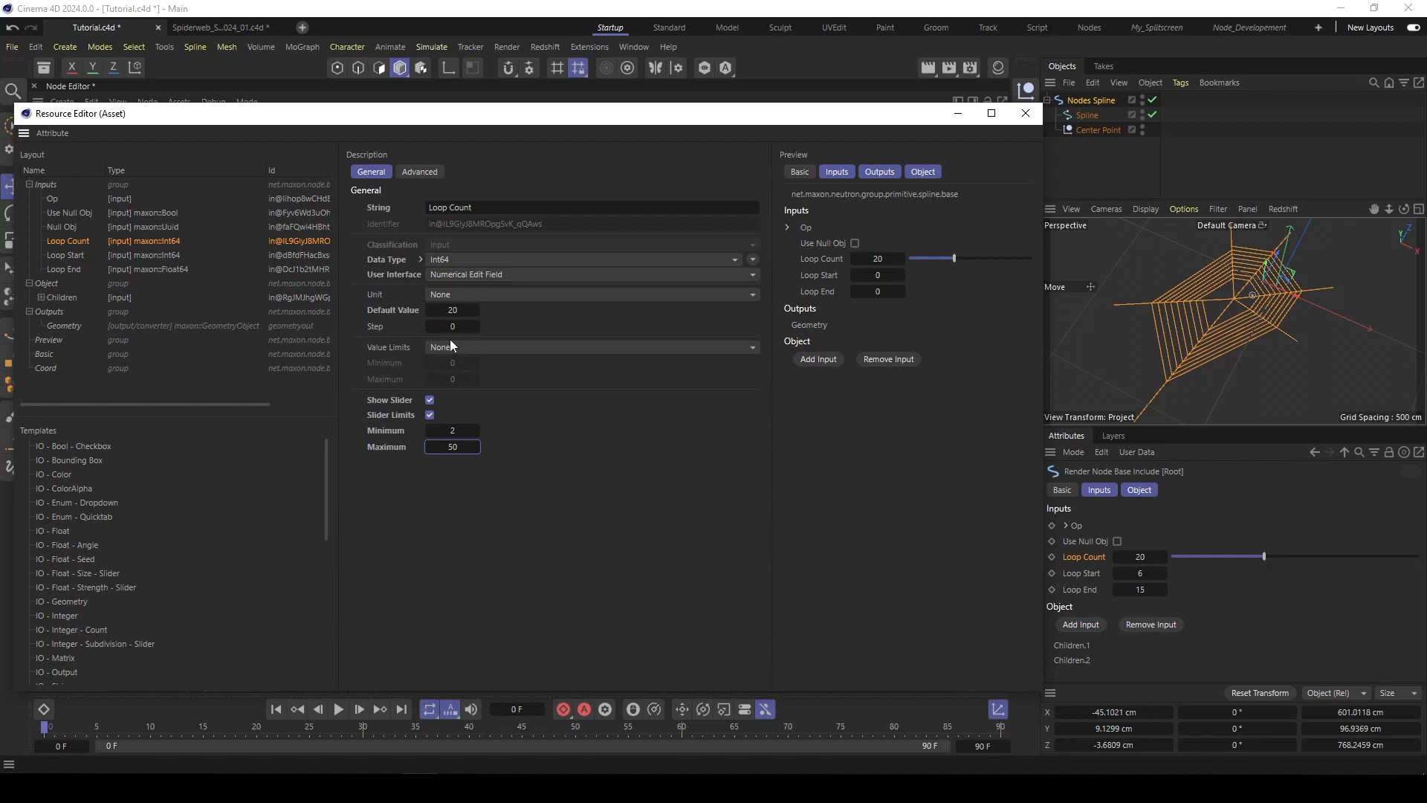
# Step: Restrict Loop Count's Value Limits to Minimum with a value of 2
pyautogui.click(485, 347)
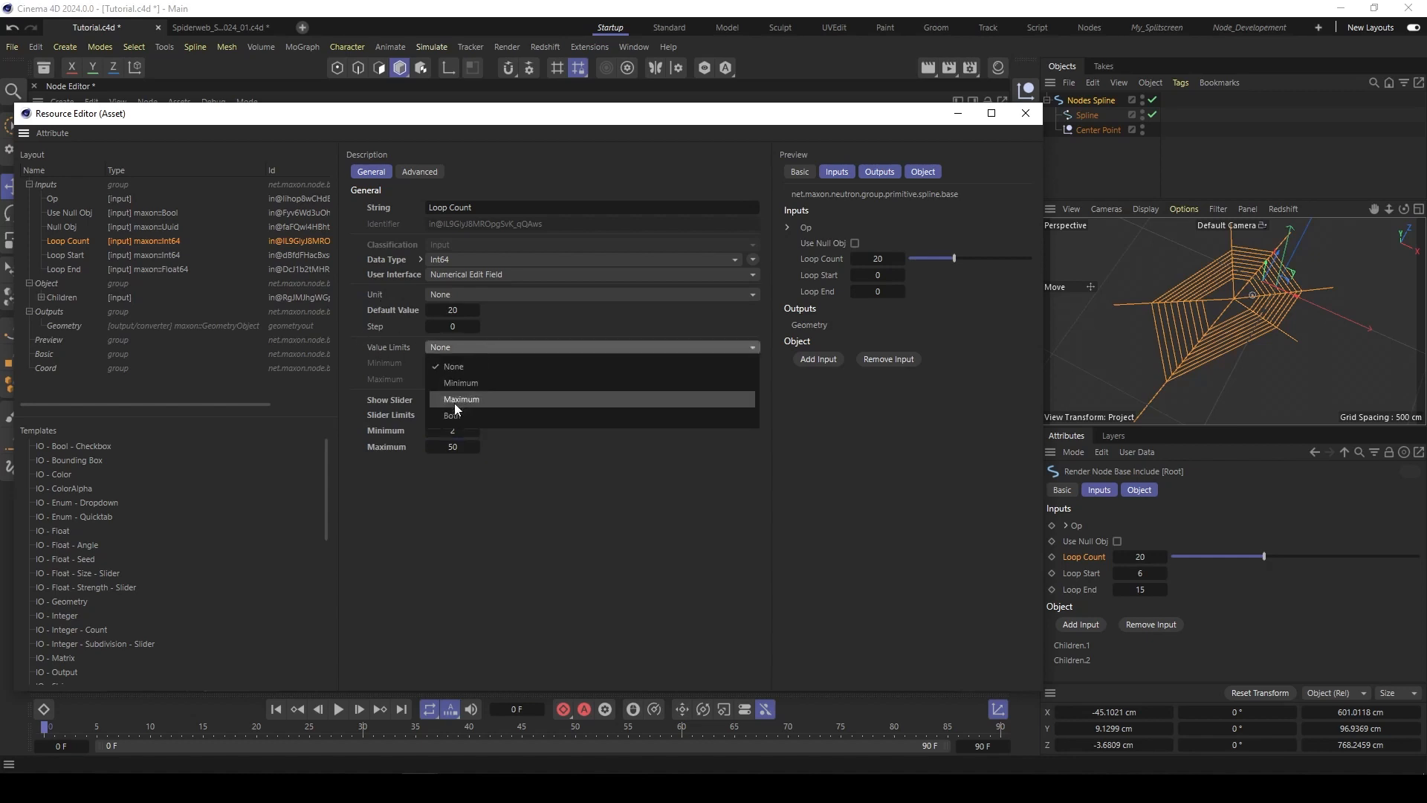
pyautogui.click(461, 383)
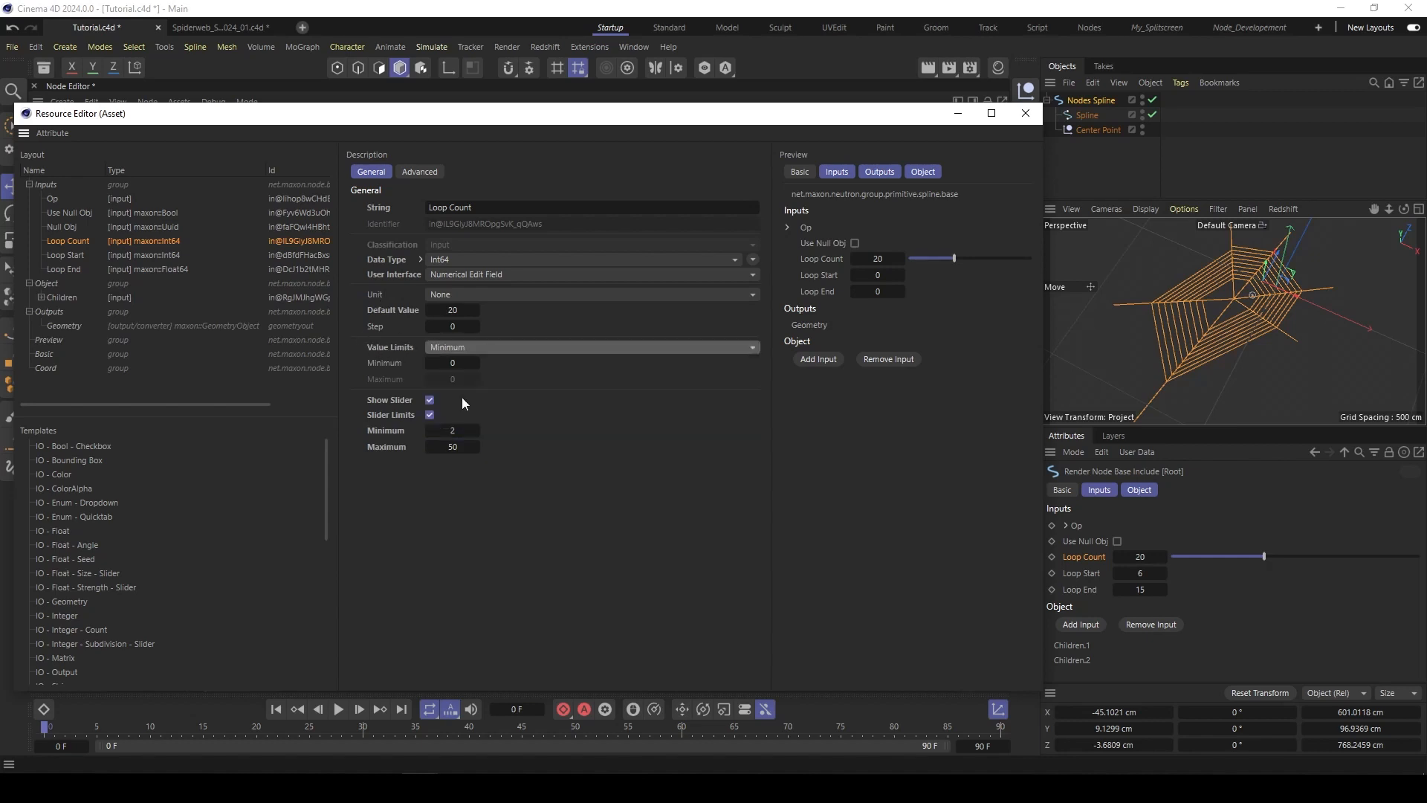
pyautogui.click(453, 363)
pyautogui.write('2')
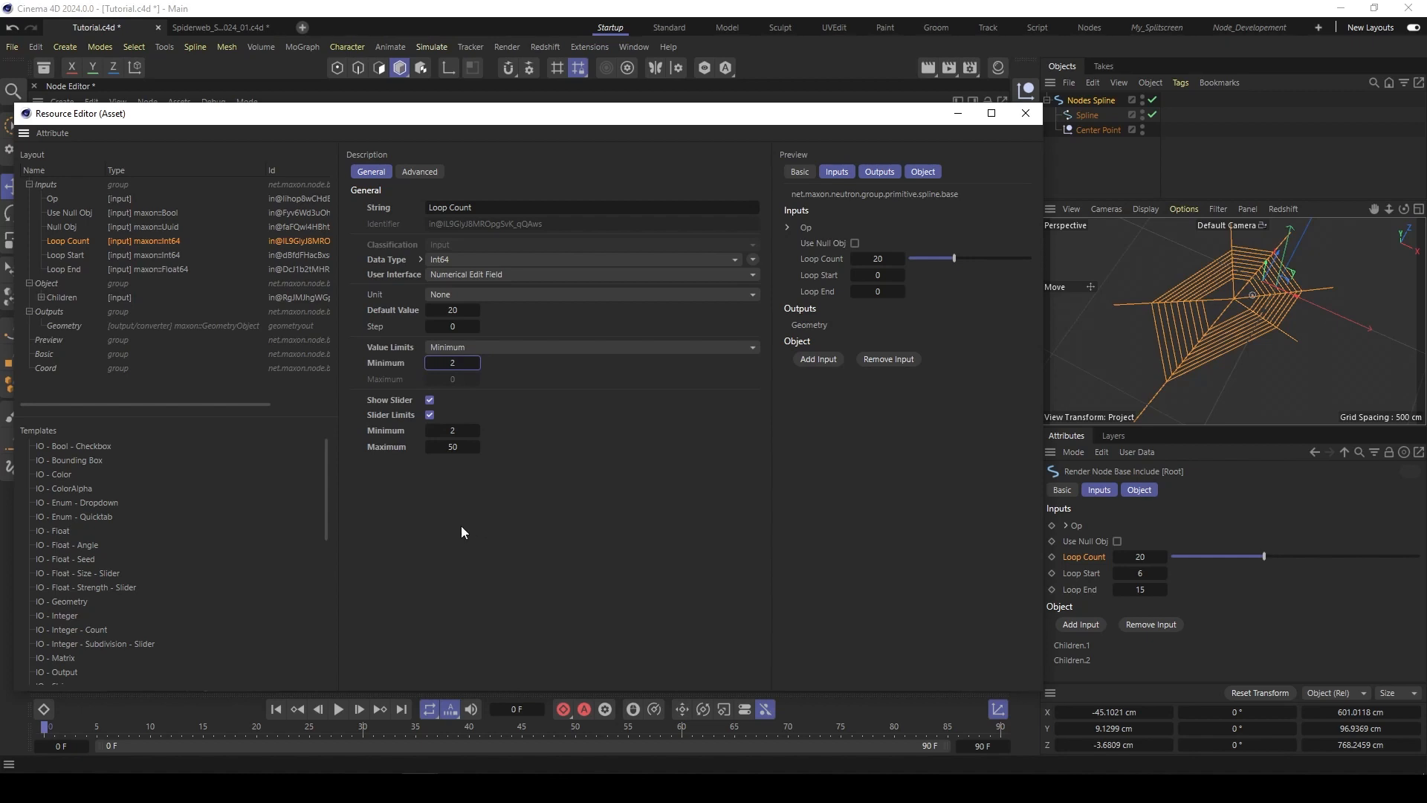
# Step: Give Loop Start a default value of 2 and a limited slider with a maximum of 50
pyautogui.click(65, 255)
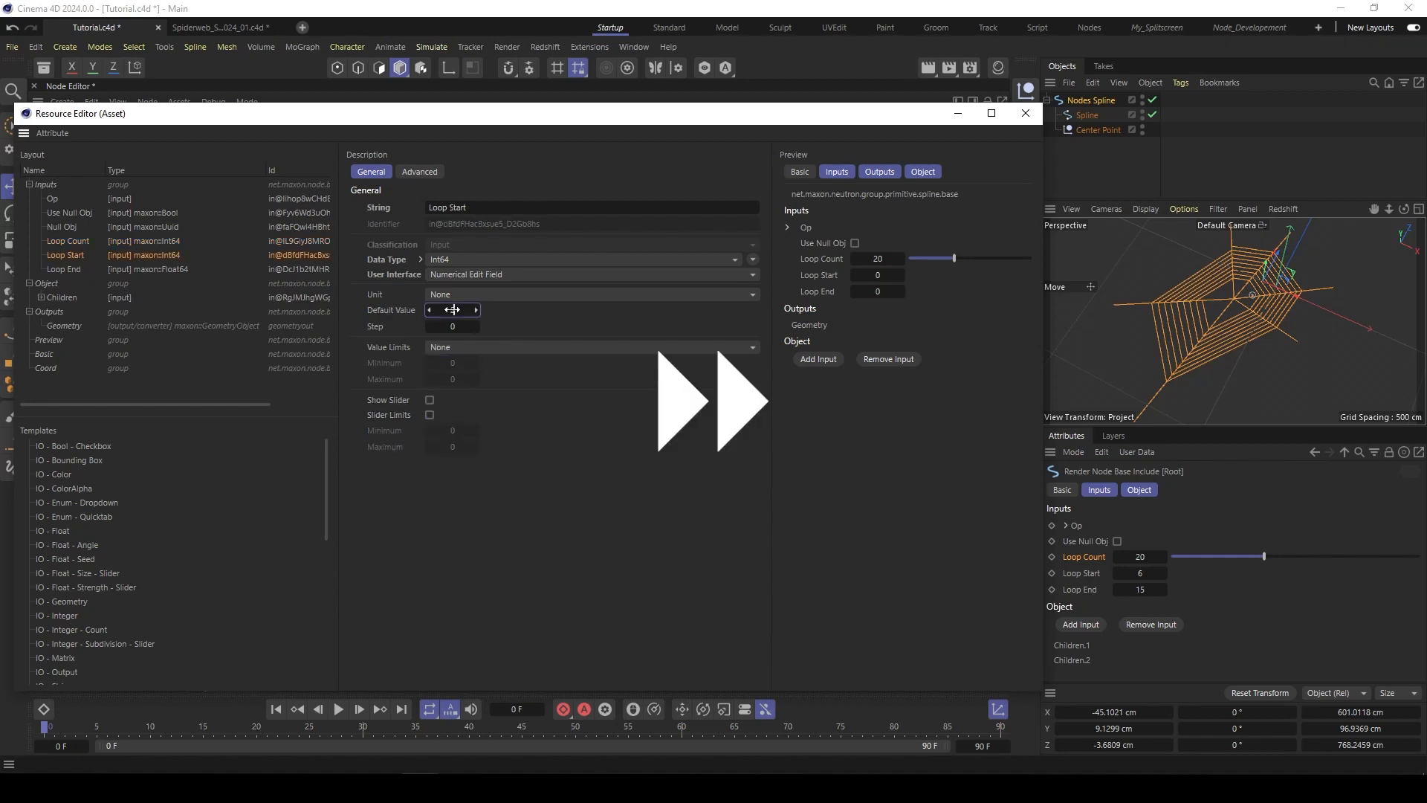
pyautogui.write('2')
pyautogui.click(429, 400)
pyautogui.click(429, 415)
pyautogui.click(453, 430)
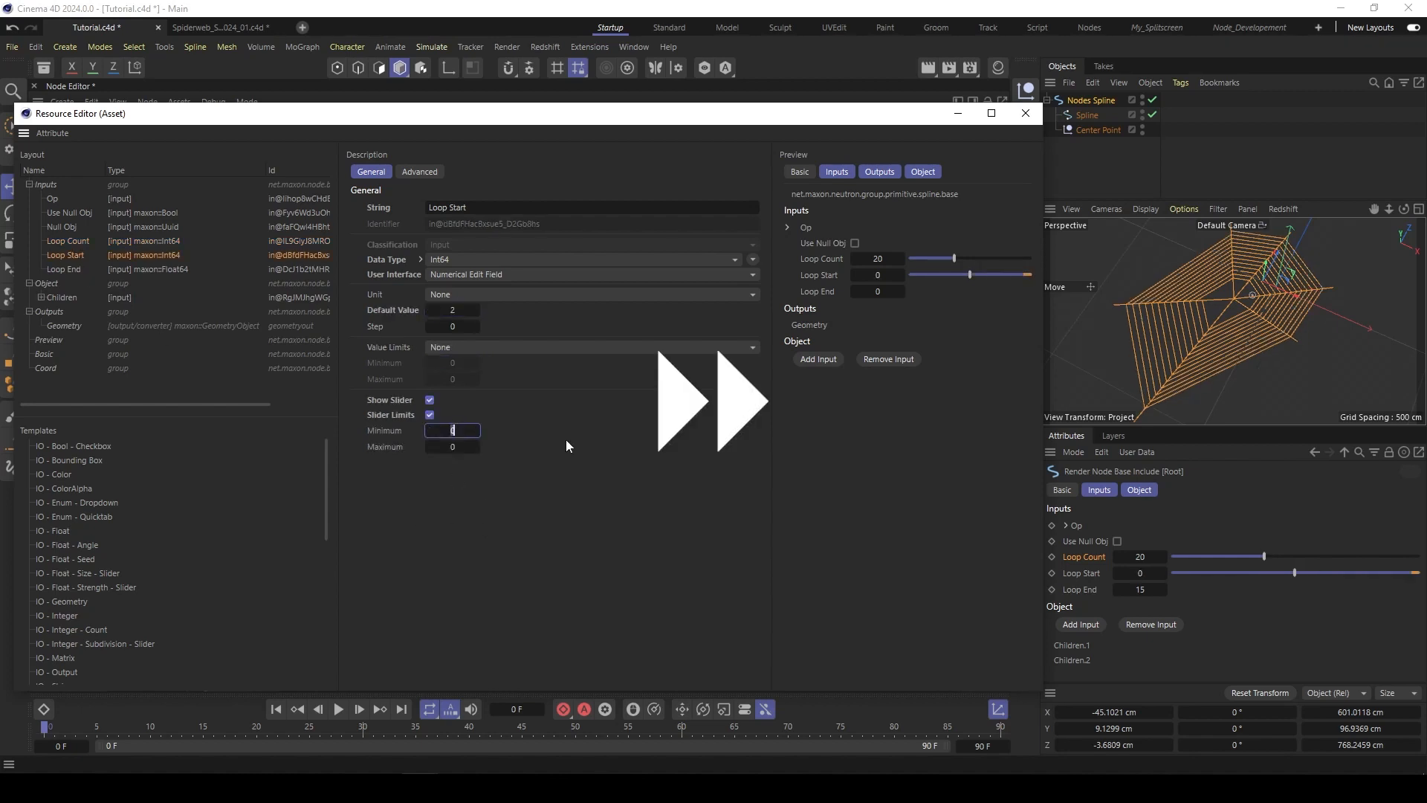
pyautogui.press('Tab')
pyautogui.write('50')
# Step: Limit Loop End to a minimum value of 2 and set its default value to 40
pyautogui.click(64, 269)
pyautogui.click(485, 347)
pyautogui.click(453, 310)
pyautogui.write('40')
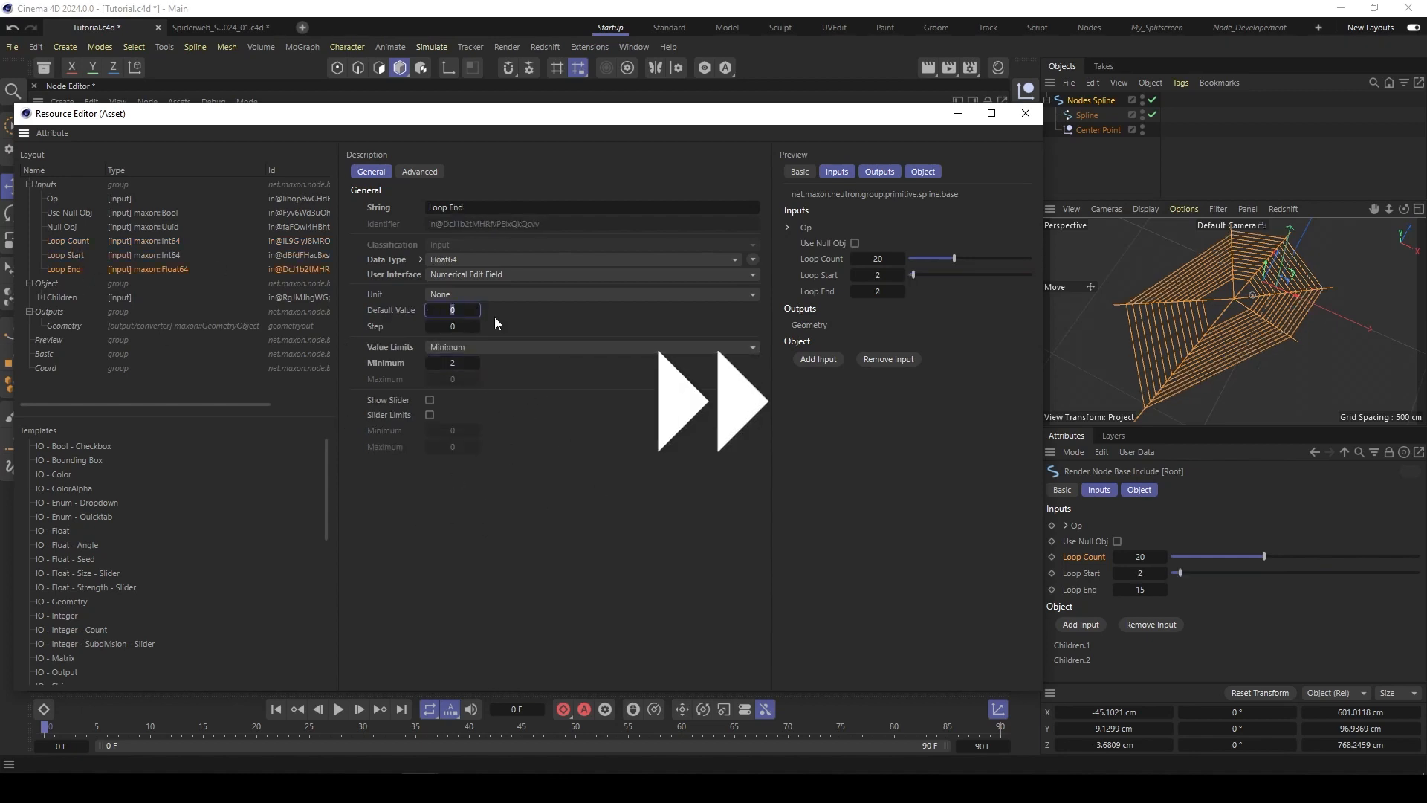
# Step: Show a slider for Loop End with limits from 2 to 50 and close the Resource Editor
pyautogui.click(429, 399)
pyautogui.click(430, 415)
pyautogui.click(453, 431)
pyautogui.write('2')
pyautogui.press('Tab')
pyautogui.write('50')
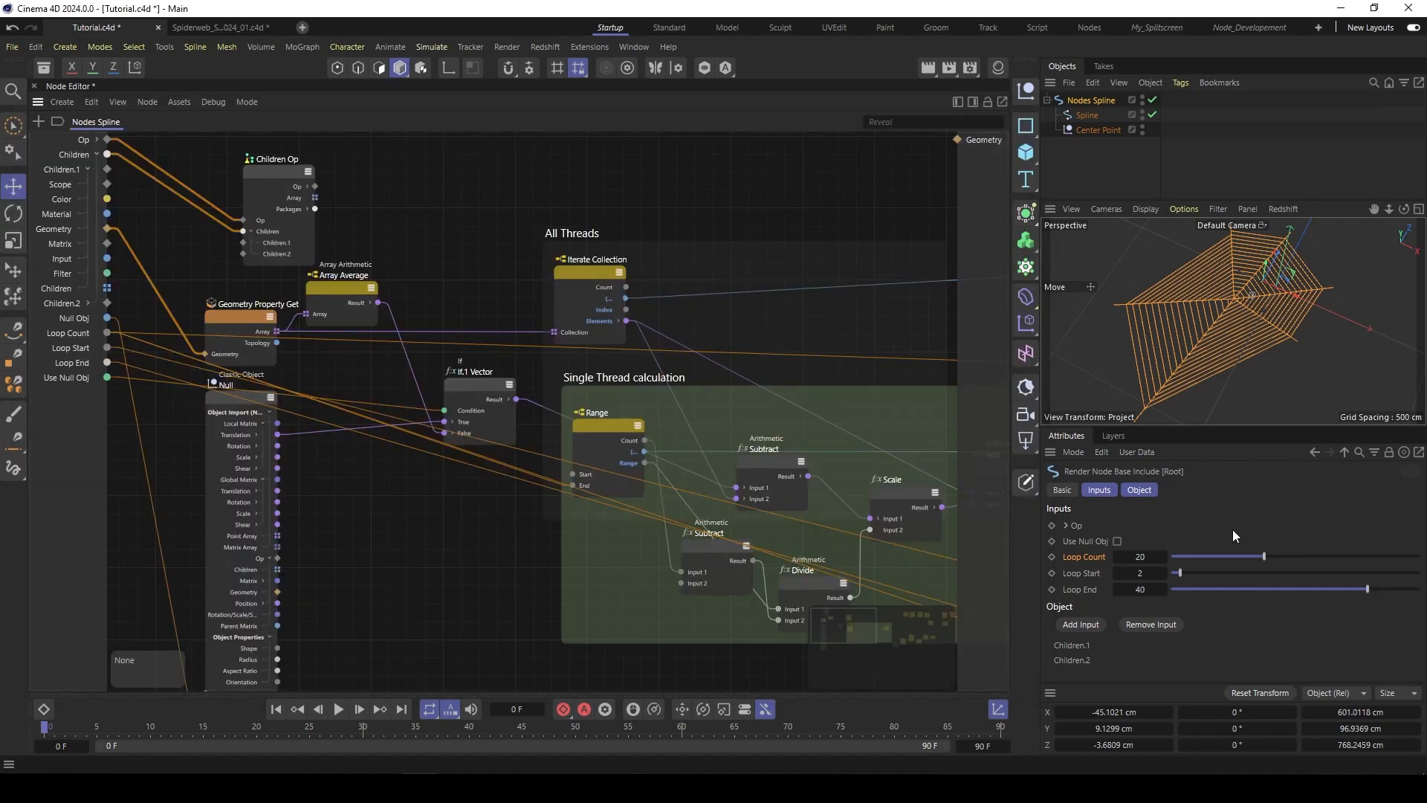
# Step: Try out the loop sliders, settling on Loop Count 22, Loop Start 7 and Loop End 26, and inspect the web in the viewport
pyautogui.moveTo(1256, 554); pyautogui.dragTo(1186, 573)
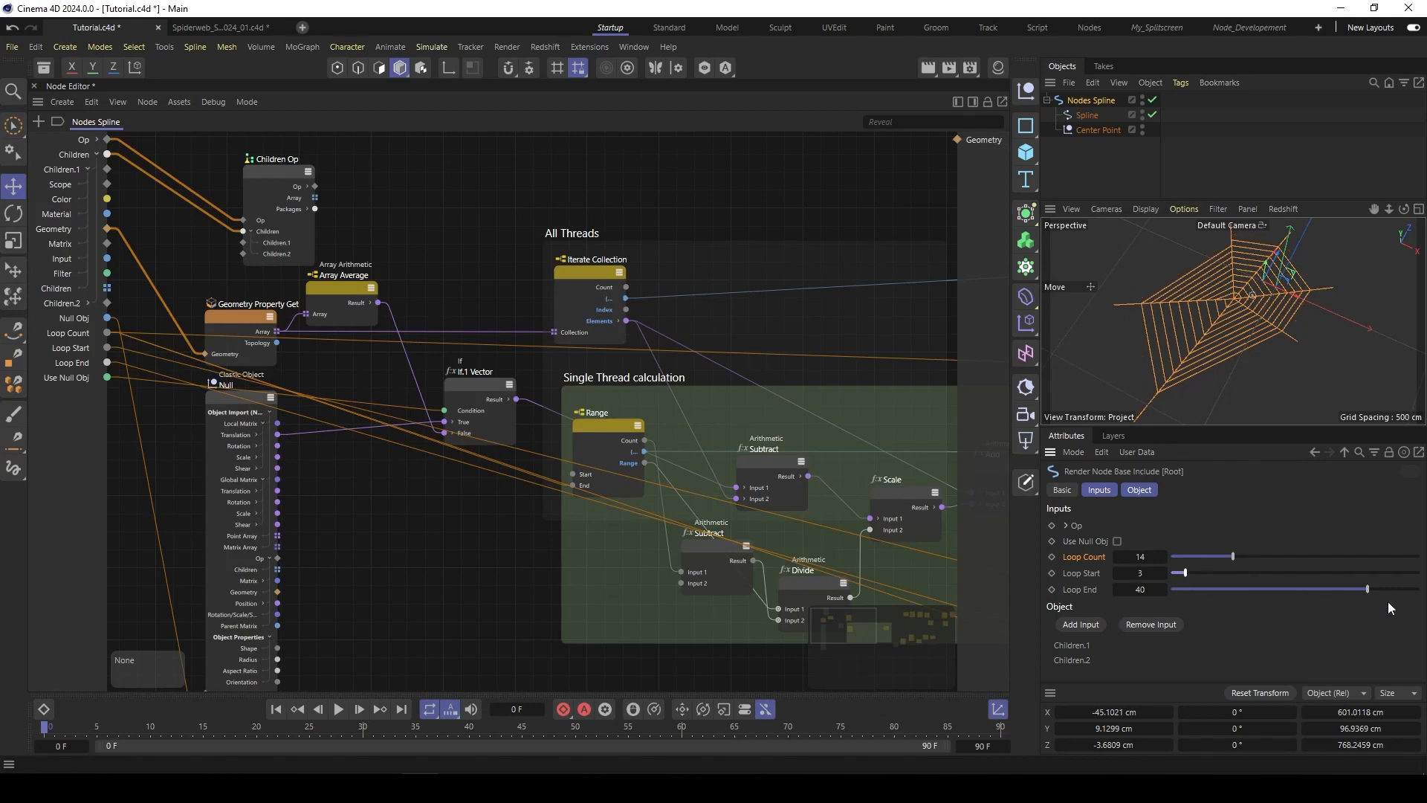
pyautogui.moveTo(1368, 589); pyautogui.dragTo(1364, 556)
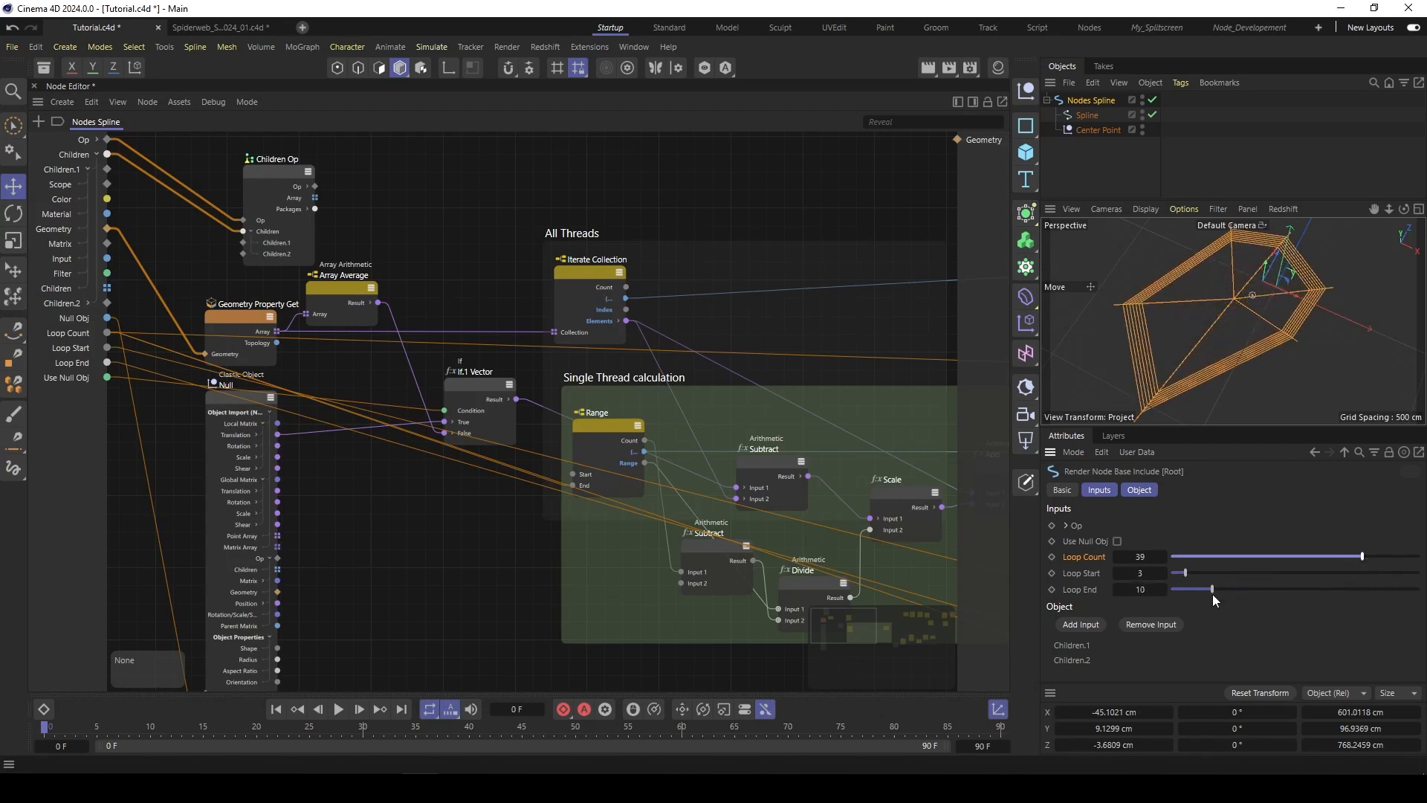
pyautogui.moveTo(1213, 594); pyautogui.dragTo(1300, 587)
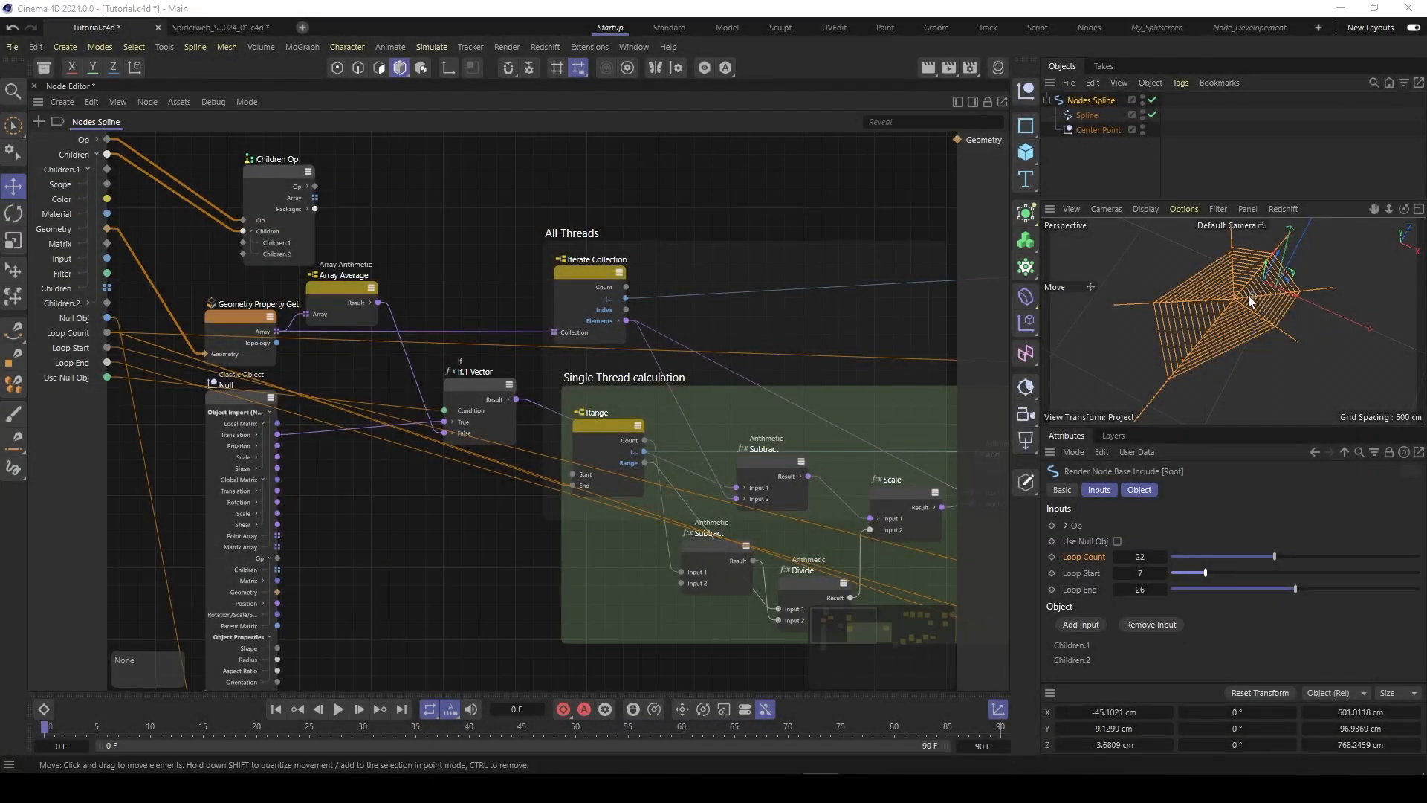
pyautogui.click(1246, 345)
pyautogui.keyDown('alt'); pyautogui.moveTo(1231, 282); pyautogui.dragTo(1225, 305); pyautogui.keyUp('alt')
pyautogui.moveTo(1231, 282)
pyautogui.keyDown('alt'); pyautogui.mouseDown(button='right')
pyautogui.moveTo(1262, 282)
pyautogui.moveTo(1251, 301)
pyautogui.mouseUp(button='right'); pyautogui.keyUp('alt')
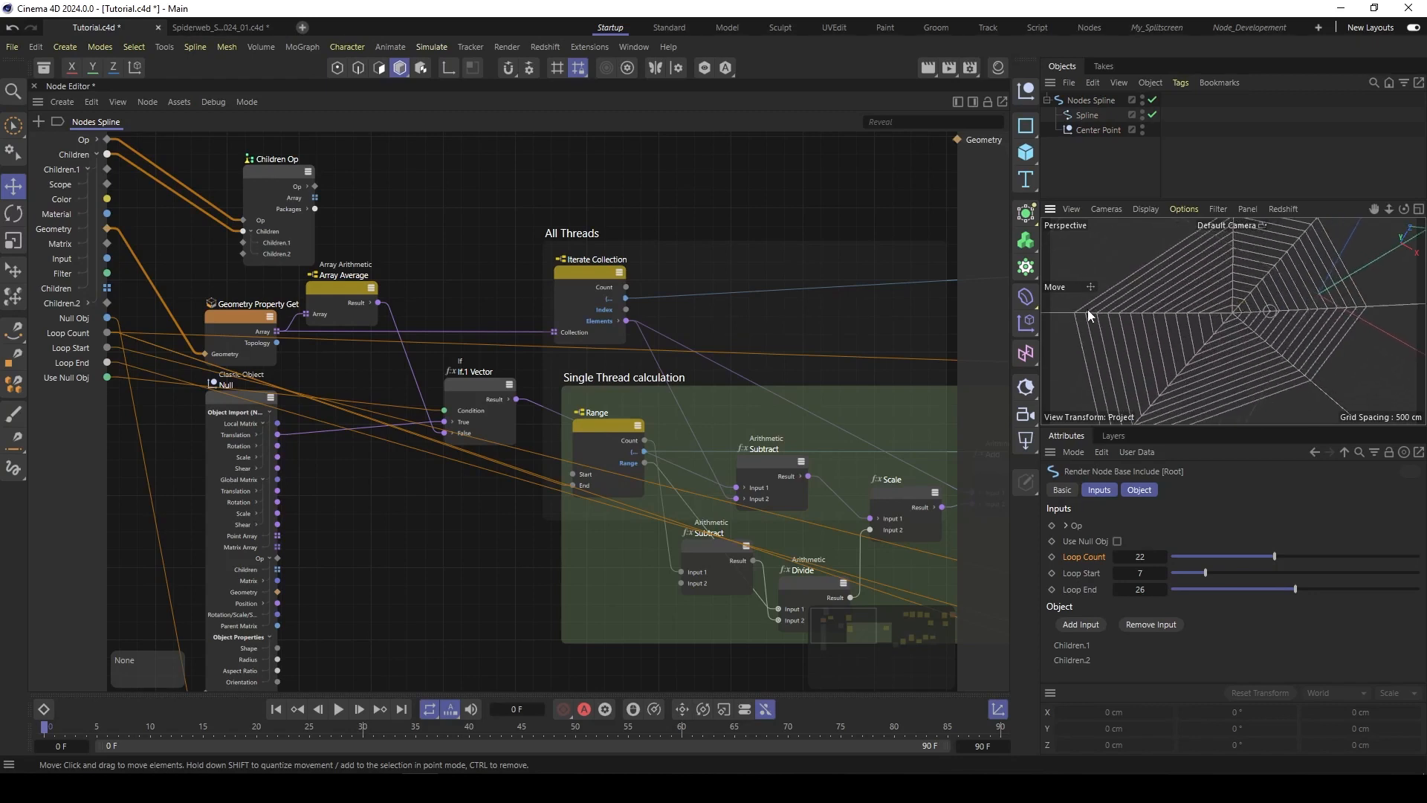
pyautogui.keyDown('alt'); pyautogui.moveTo(1247, 253); pyautogui.dragTo(1201, 332); pyautogui.keyUp('alt')
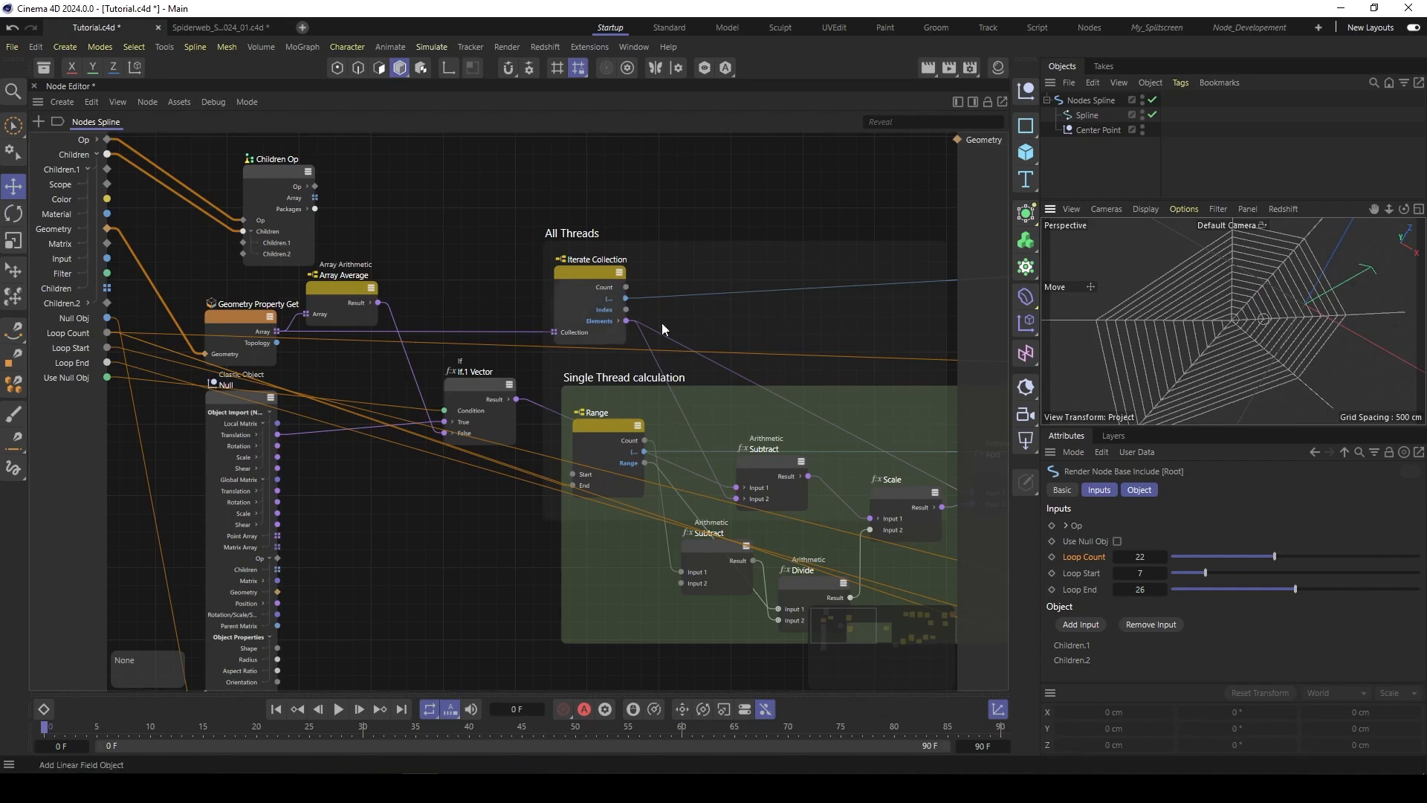
# Step: Examine the Divide node in the Single Thread calculation and compare it with the Single Thread diagram in the Acrobat slides
pyautogui.click(824, 196)
pyautogui.moveTo(837, 418); pyautogui.dragTo(617, 254, button='middle')
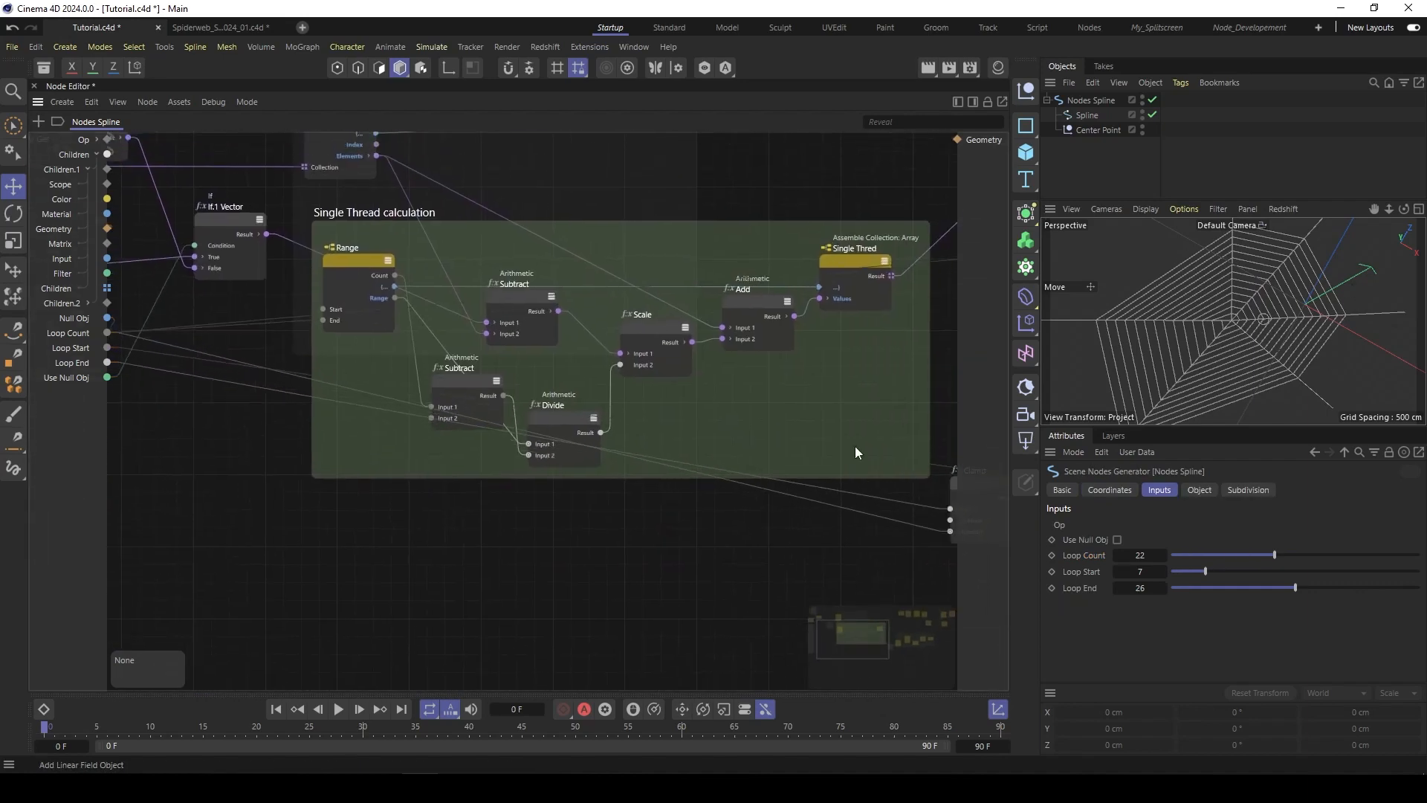
pyautogui.scroll(2, 675, 431)
pyautogui.moveTo(674, 431); pyautogui.dragTo(673, 487, button='middle')
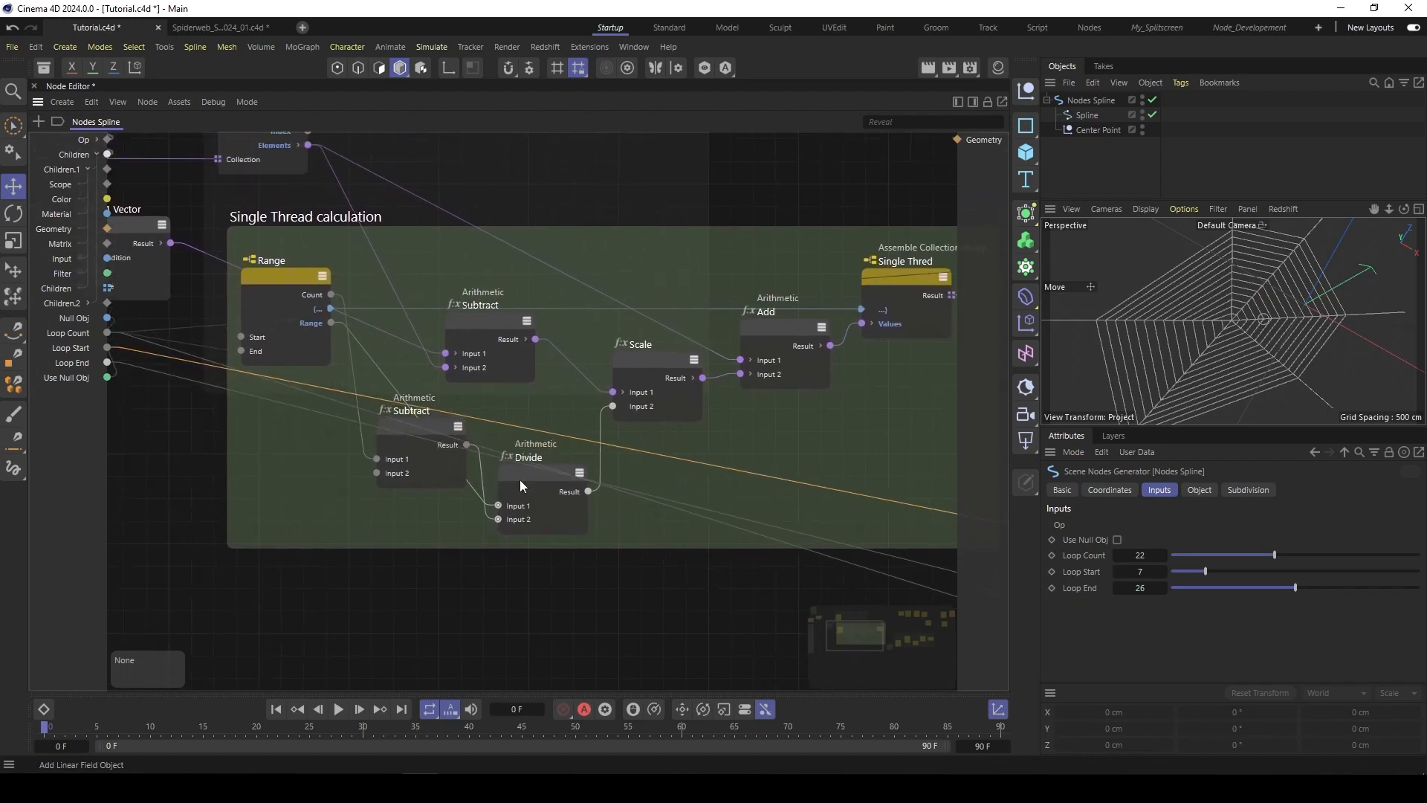
pyautogui.click(528, 475)
pyautogui.hotkey('alt', 'Tab')
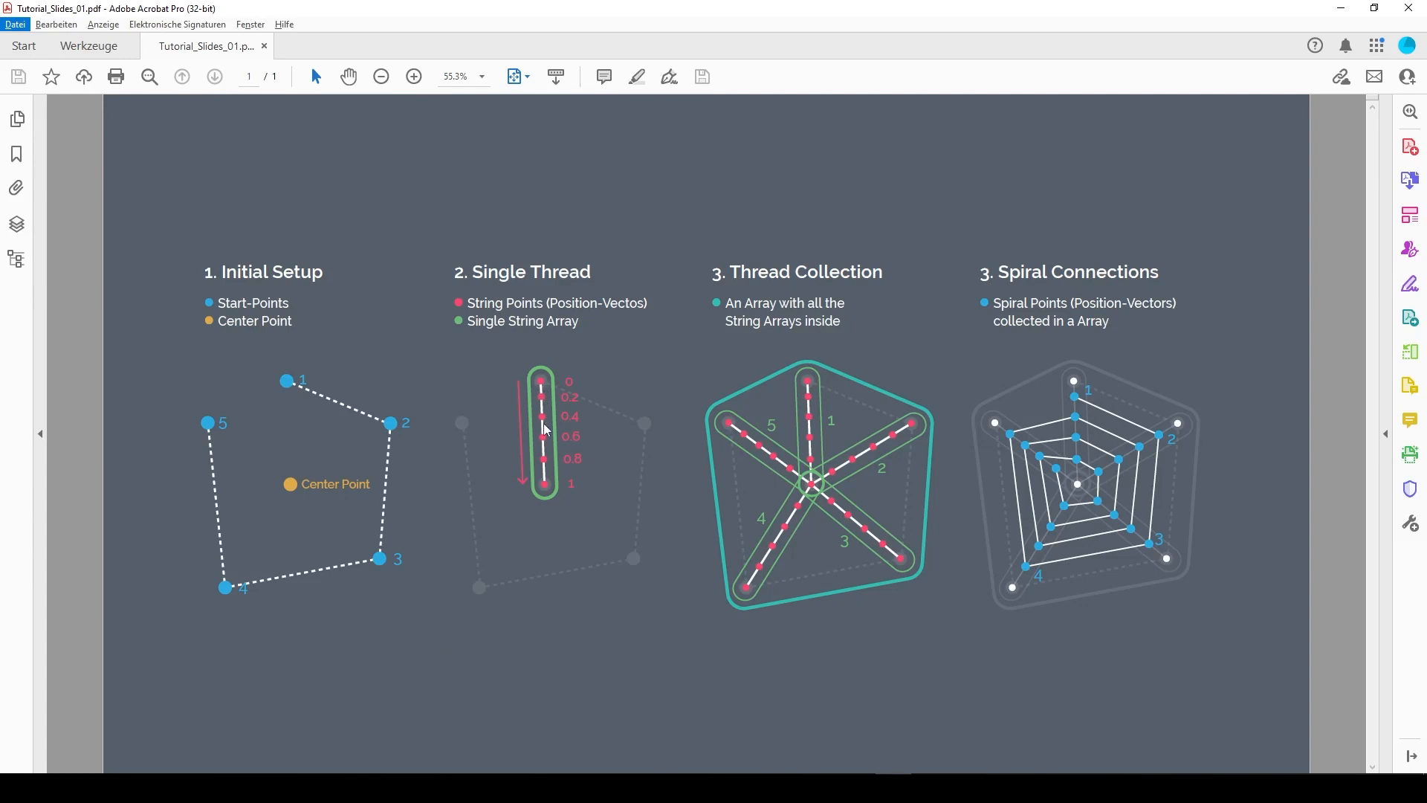
pyautogui.hotkey('alt', 'Tab')
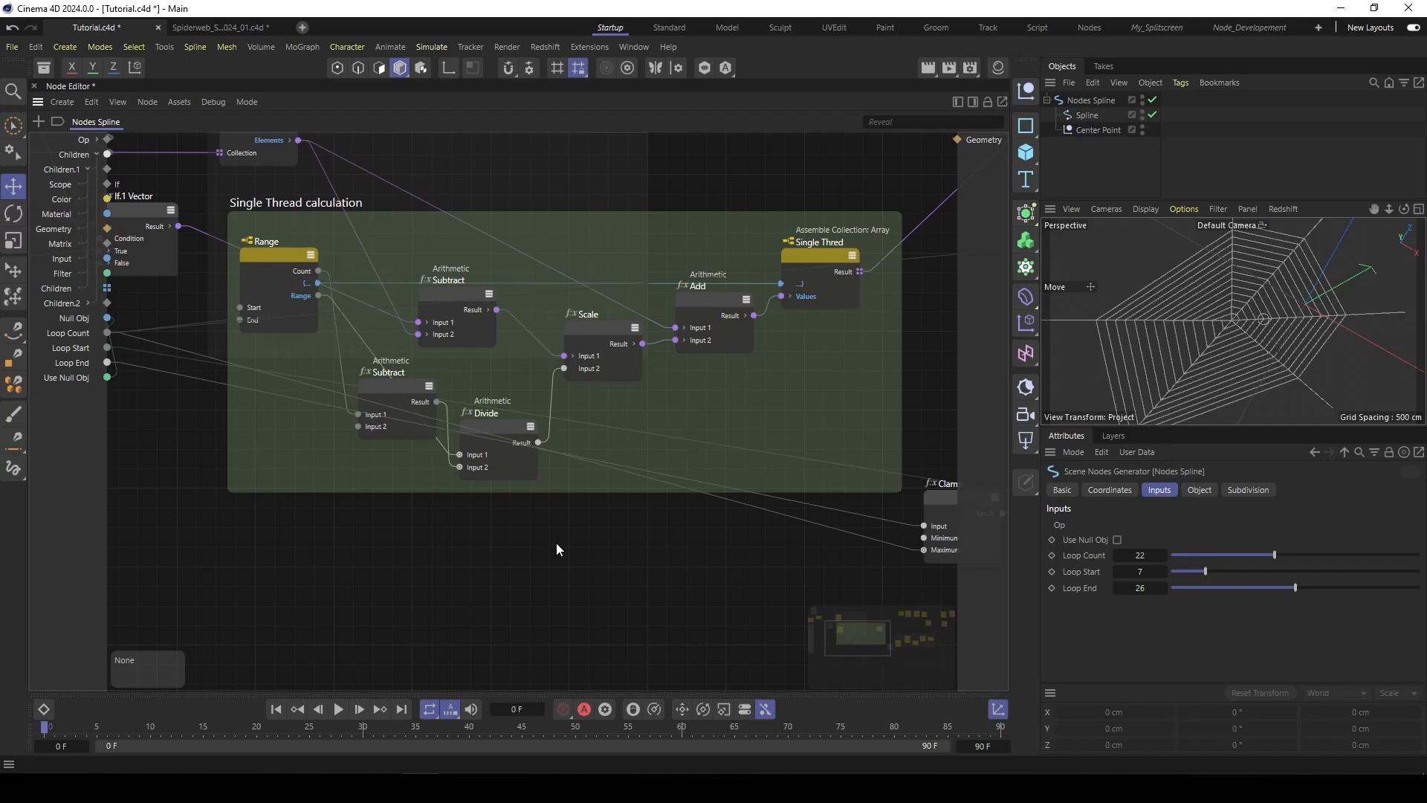
# Step: Add a Hash node below the Single Thread calculation scaffold
pyautogui.moveTo(584, 551); pyautogui.dragTo(570, 476, button='middle')
pyautogui.doubleClick(555, 560)
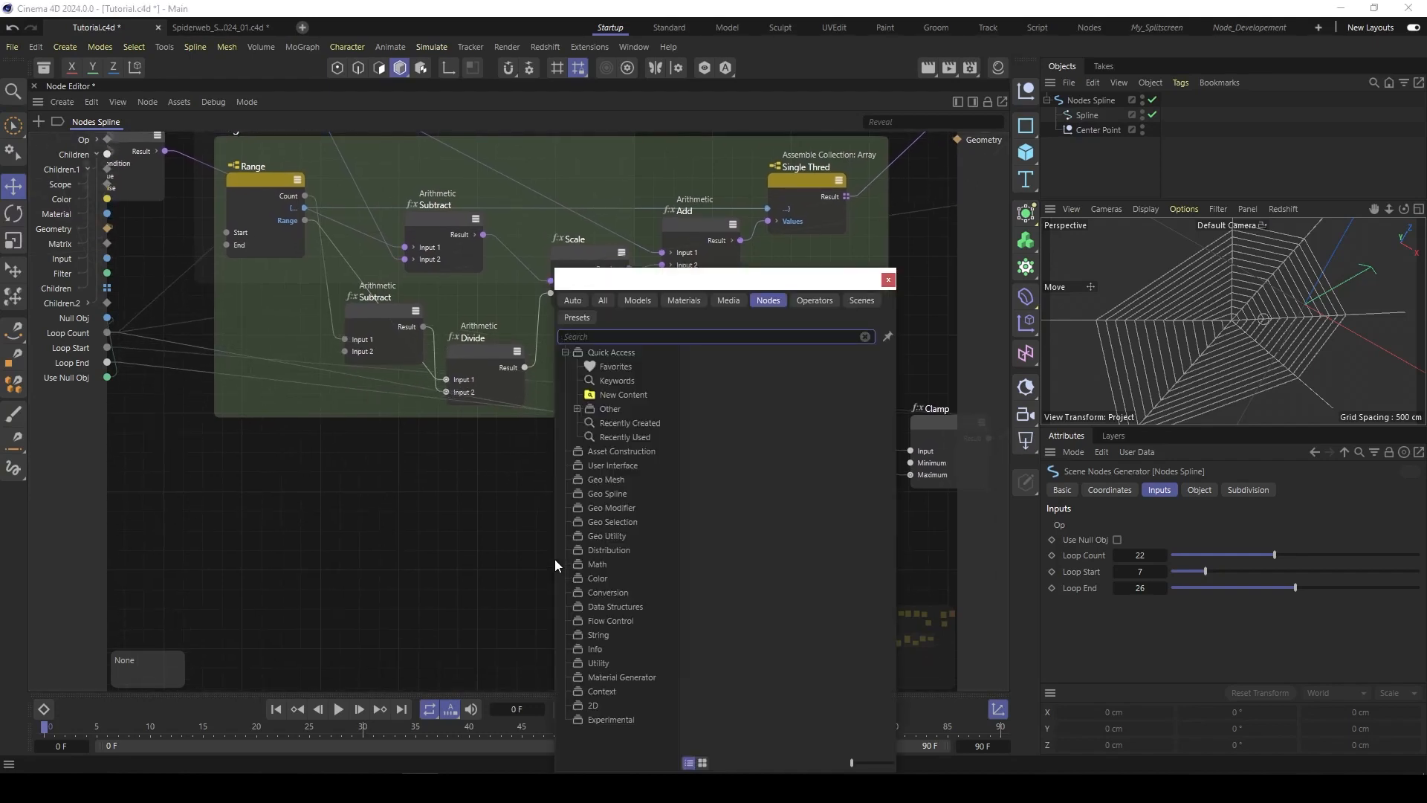
pyautogui.write('hash')
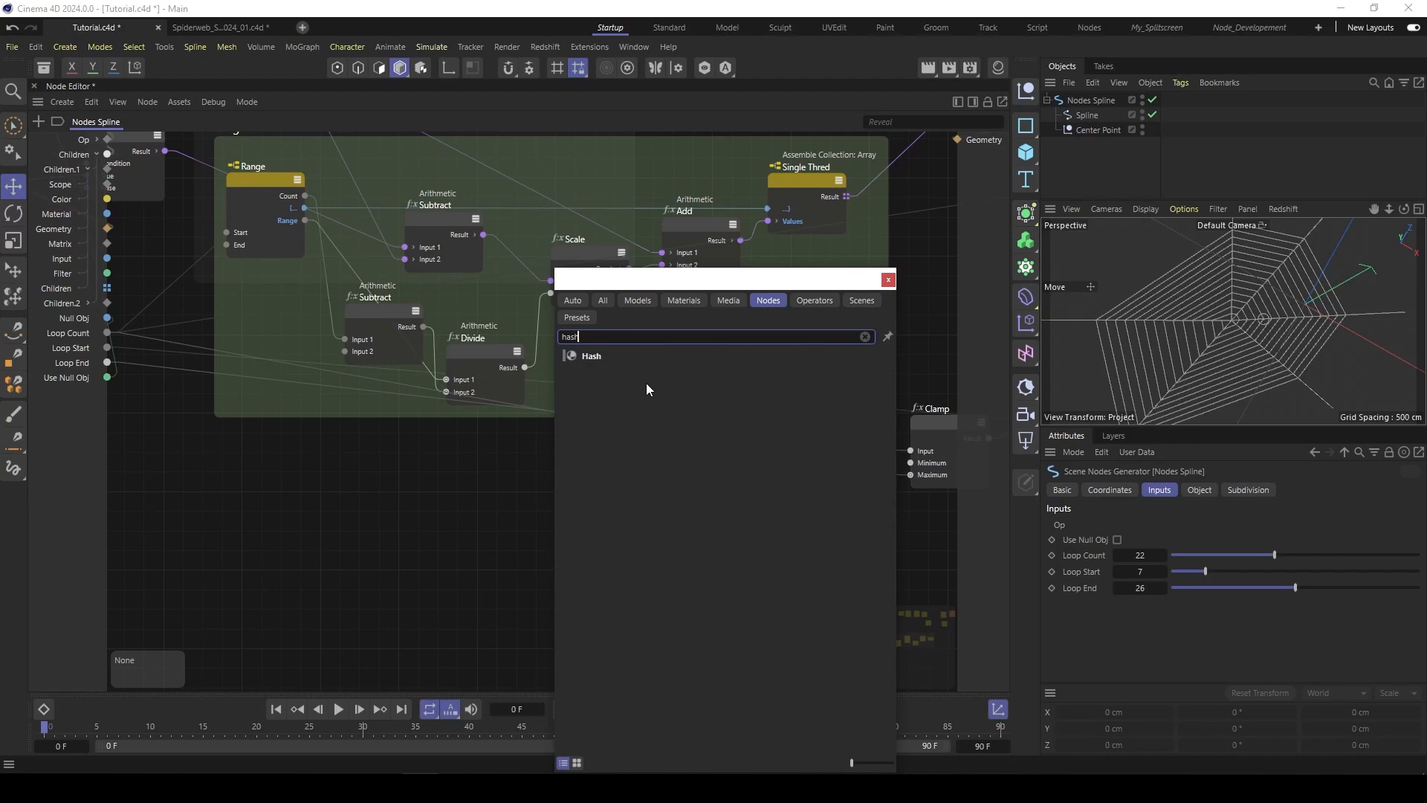
pyautogui.doubleClick(587, 355)
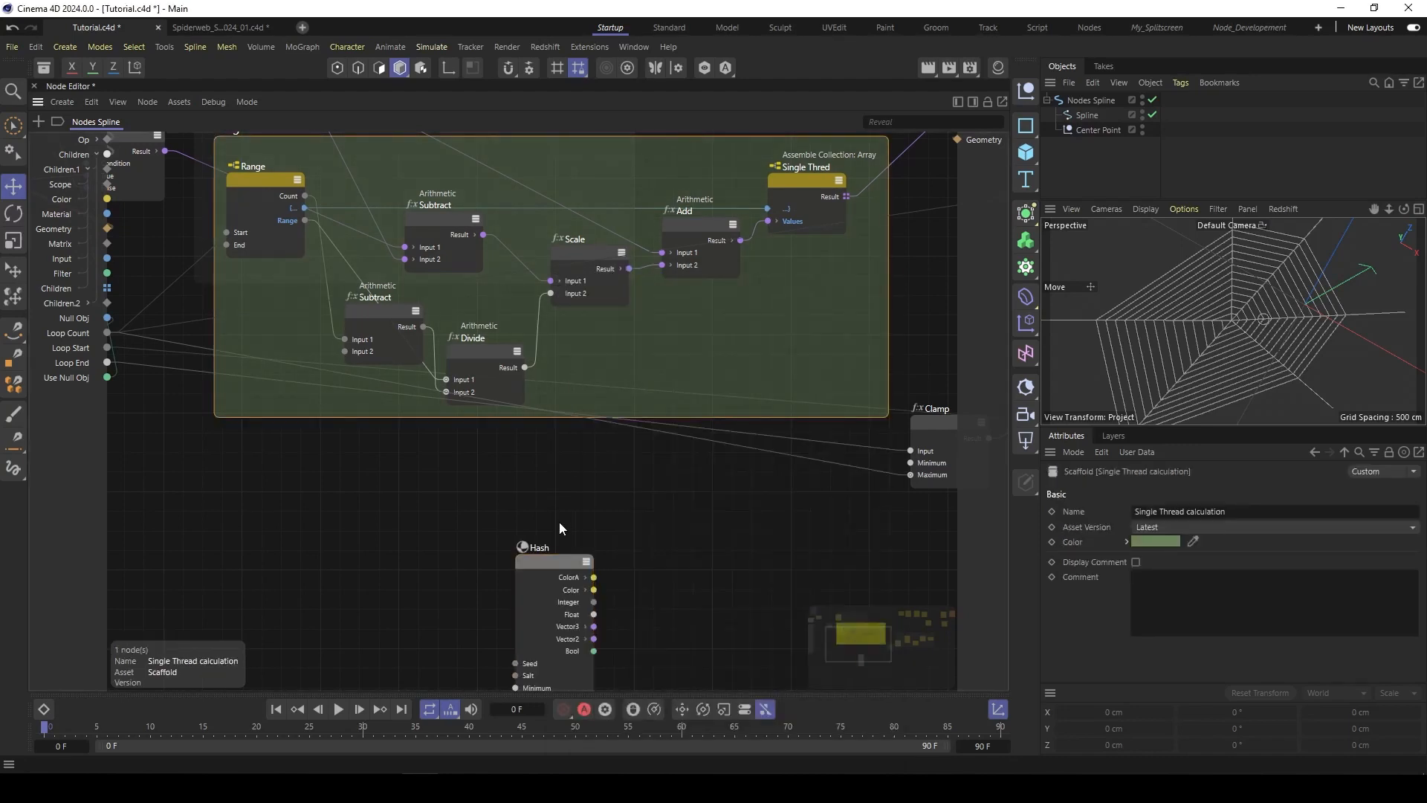
pyautogui.scroll(-1, 497, 513)
pyautogui.moveTo(460, 497); pyautogui.dragTo(490, 510, button='middle')
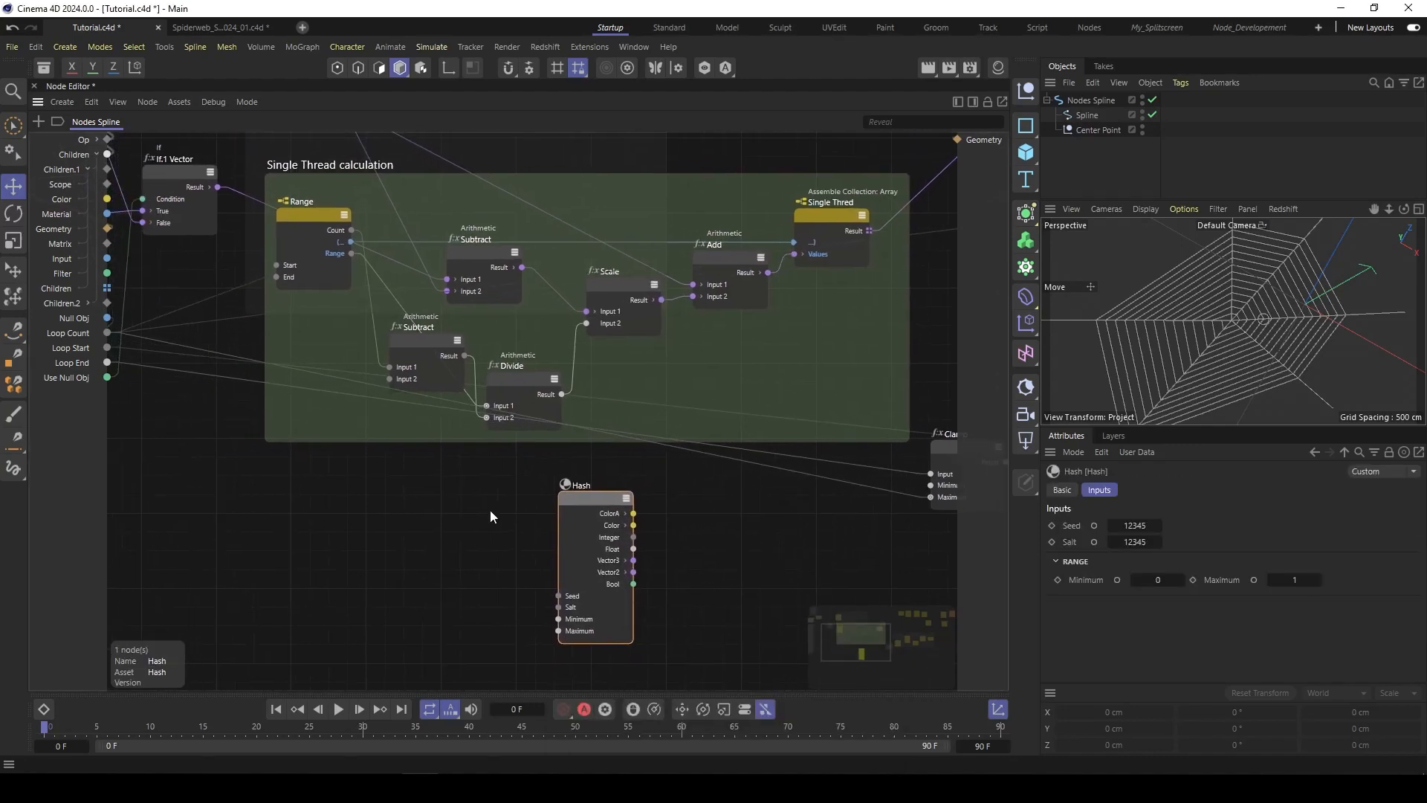
# Step: Connect the Range node's Range output to the Hash node's Seed input
pyautogui.scroll(-1, 489, 498)
pyautogui.moveTo(322, 241); pyautogui.dragTo(319, 251)
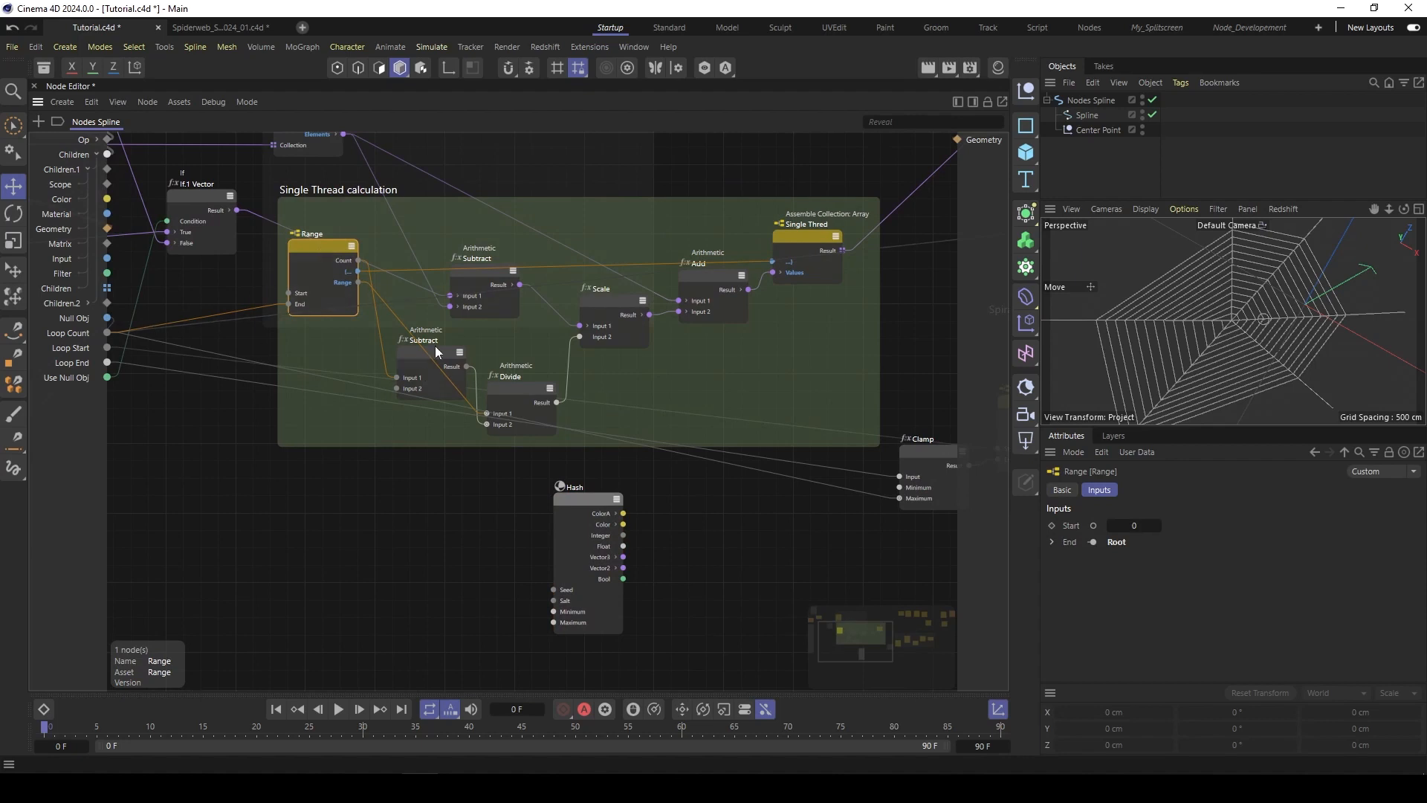
pyautogui.moveTo(359, 282); pyautogui.dragTo(553, 589)
pyautogui.scroll(-1, 442, 570)
pyautogui.scroll(-1, 442, 564)
pyautogui.moveTo(441, 560); pyautogui.dragTo(472, 592, button='middle')
pyautogui.scroll(-1, 426, 564)
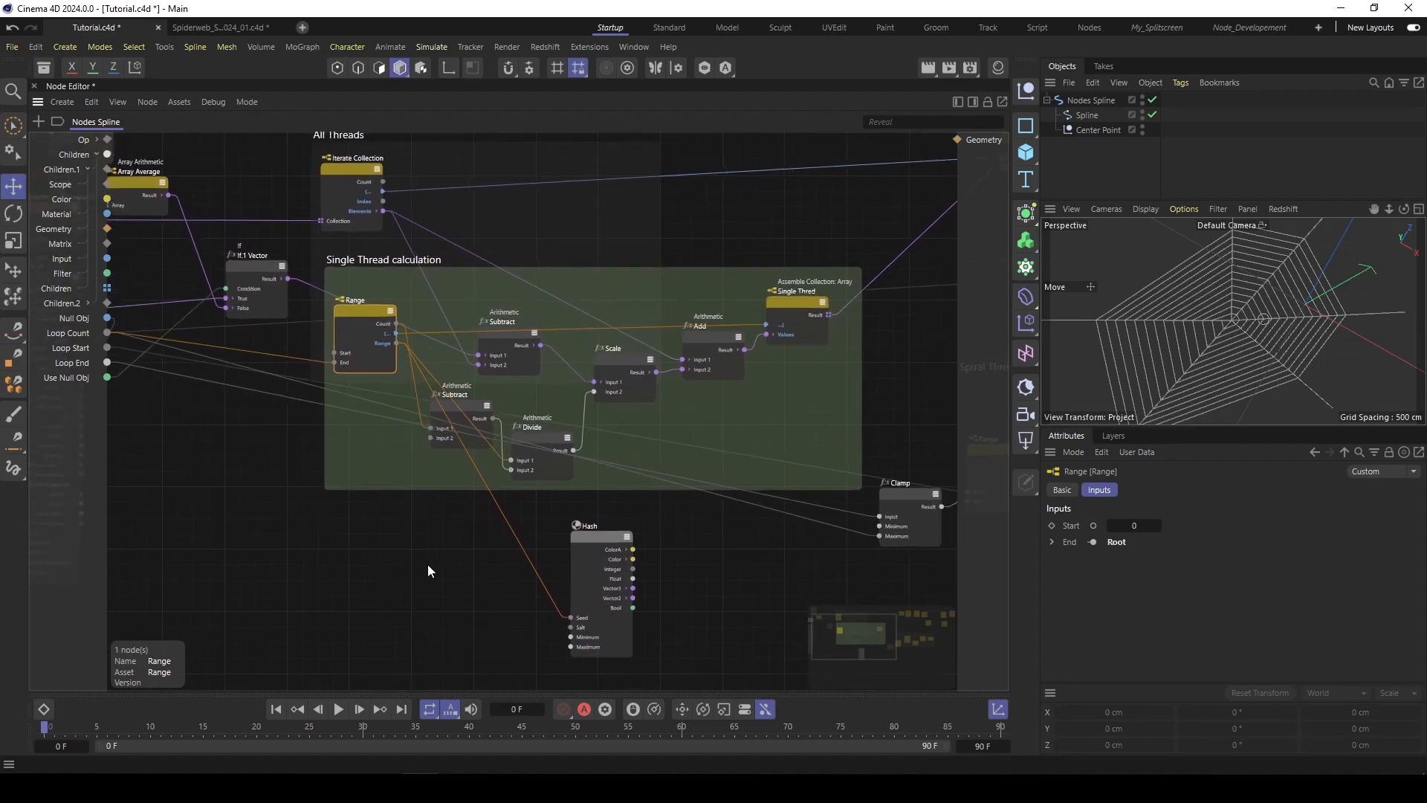
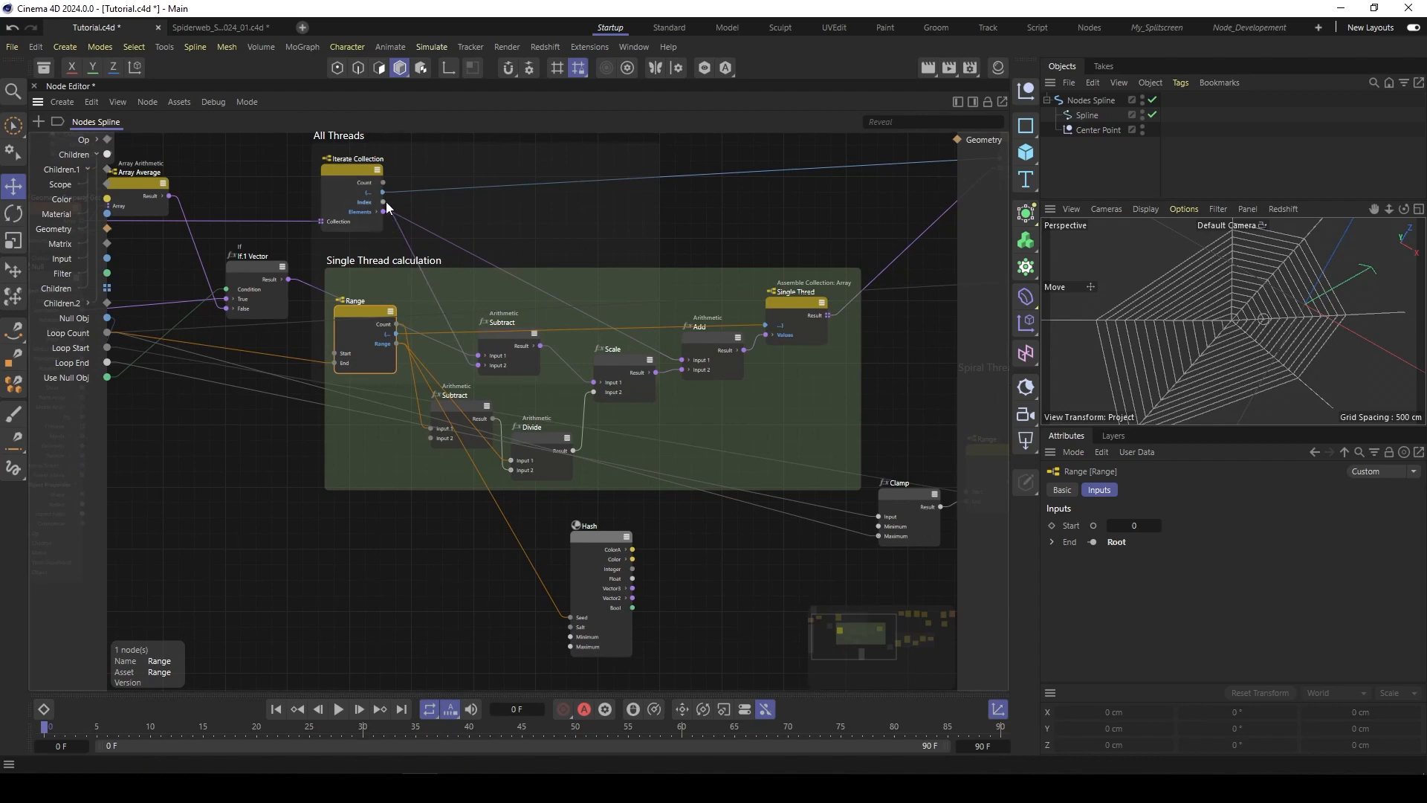
# Step: Connect Iterate Collection's Index output to the Hash node's Salt input and shift the Hash node slightly
pyautogui.moveTo(383, 202); pyautogui.dragTo(571, 617)
pyautogui.moveTo(458, 603); pyautogui.dragTo(443, 566, button='middle')
pyautogui.scroll(2, 445, 584)
pyautogui.moveTo(552, 476); pyautogui.dragTo(519, 470)
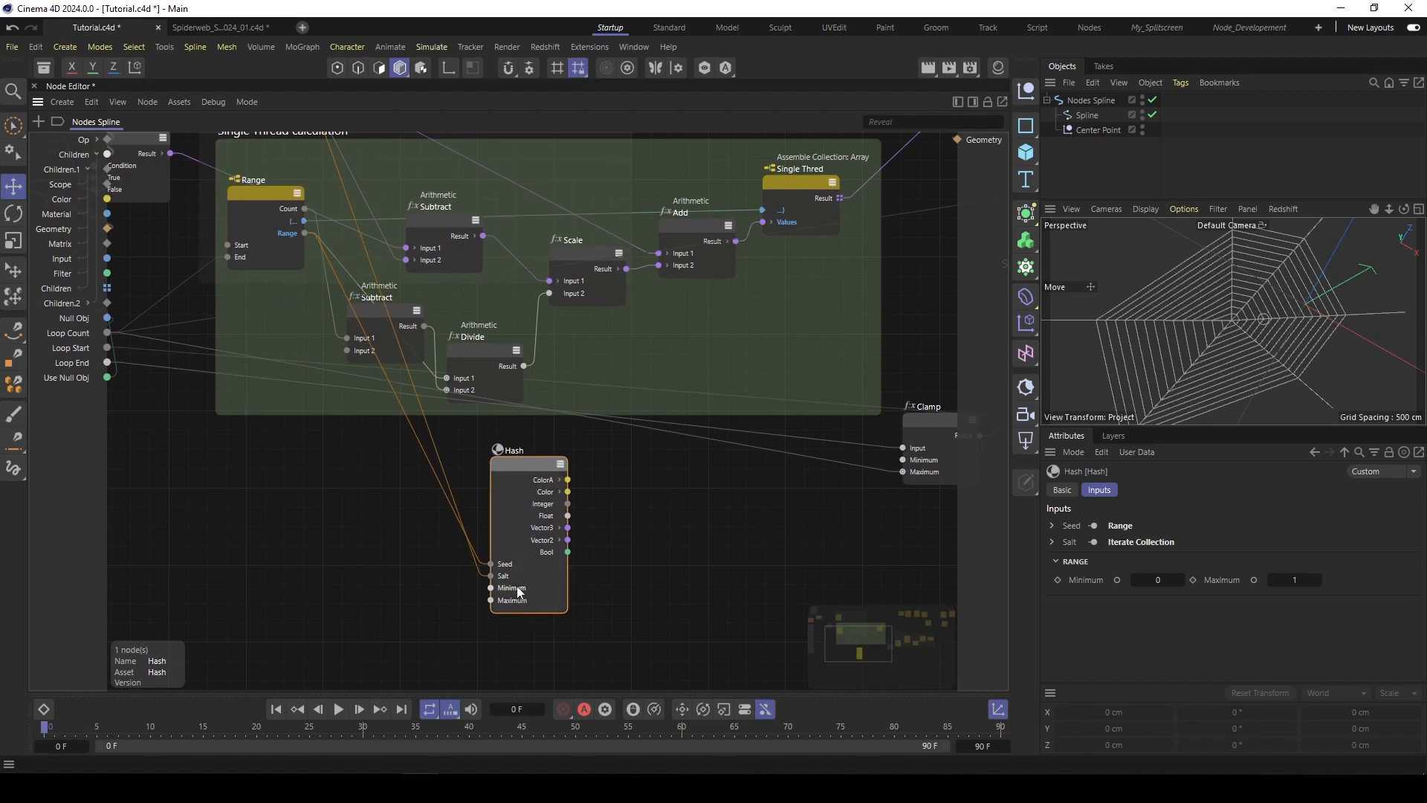
# Step: Expose the Hash node's Maximum as a new input on the graph root
pyautogui.moveTo(322, 535); pyautogui.dragTo(363, 538, button='middle')
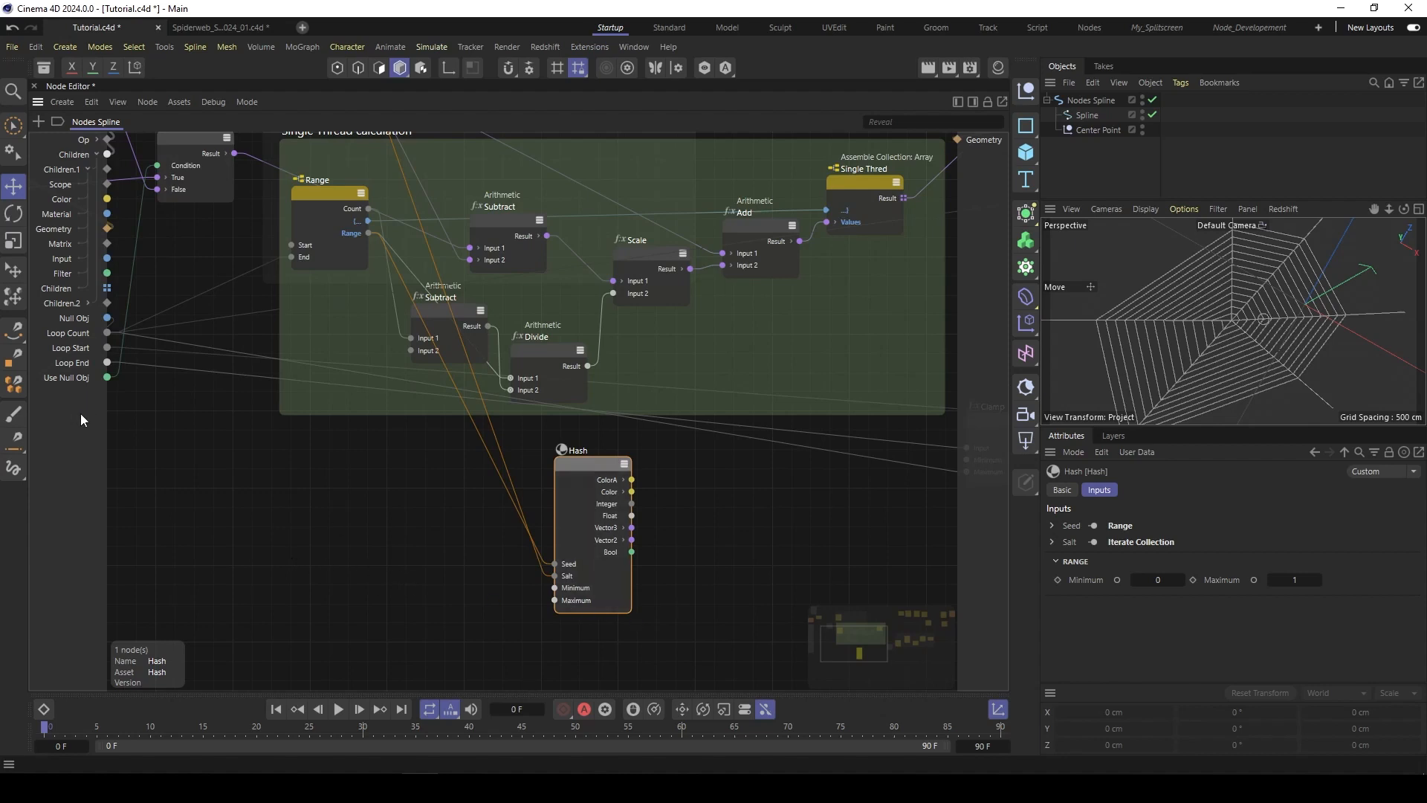
pyautogui.moveTo(555, 600); pyautogui.dragTo(75, 421)
pyautogui.click(118, 456)
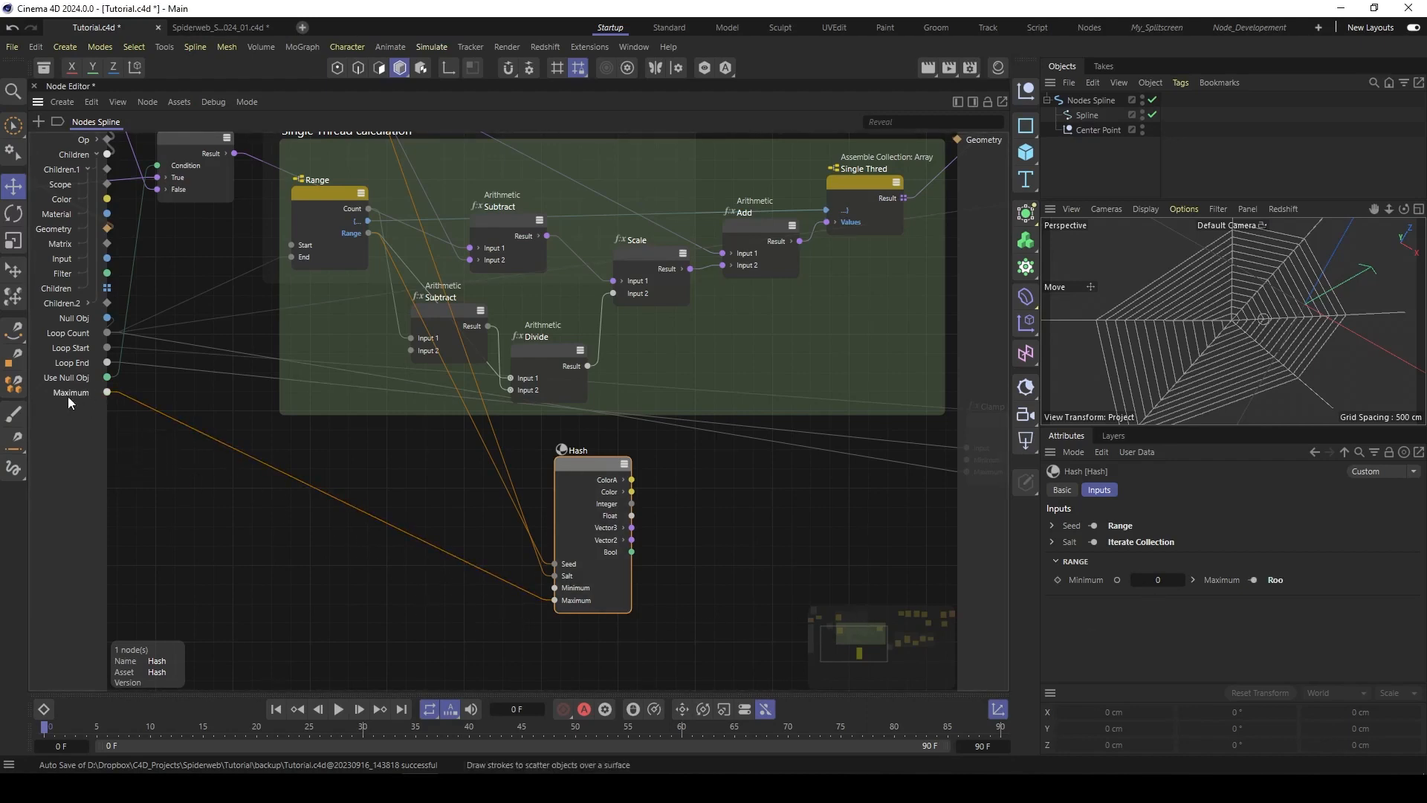
# Step: Add a Negate node between the graph root inputs and the Hash node, below the Single Thread calculation scaffold
pyautogui.doubleClick(368, 551)
pyautogui.write('nag')
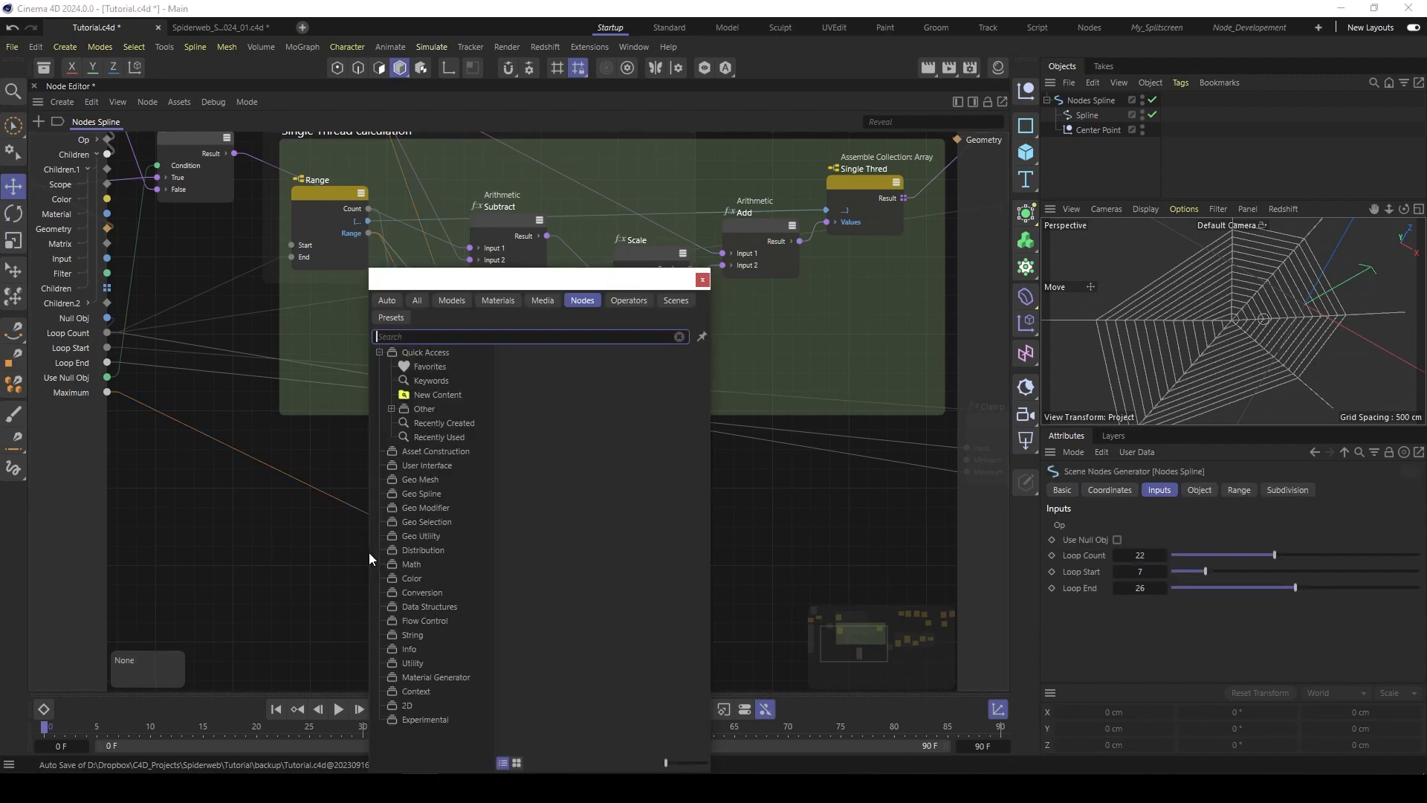
pyautogui.press('BackSpace')
pyautogui.press('BackSpace')
pyautogui.press('BackSpace')
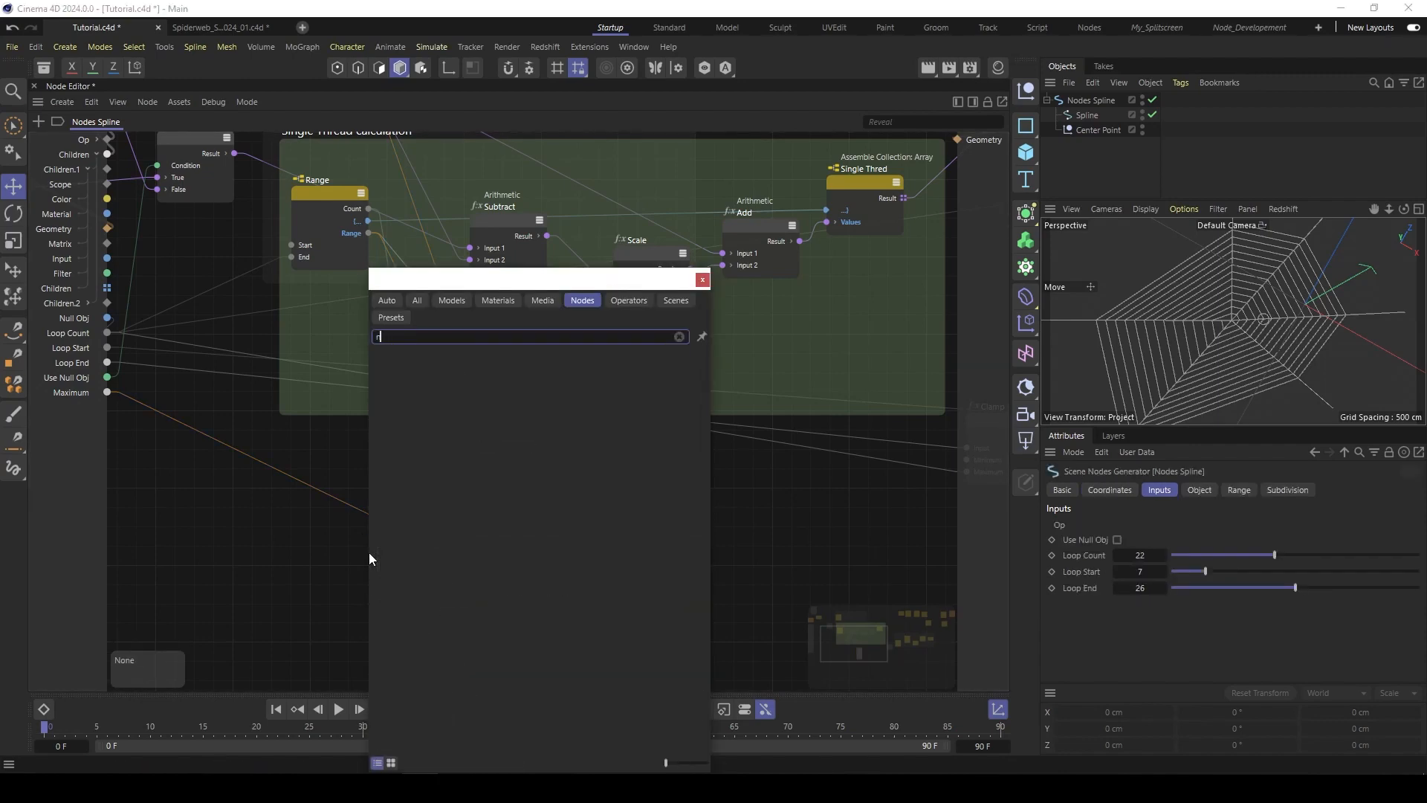
pyautogui.write('nega')
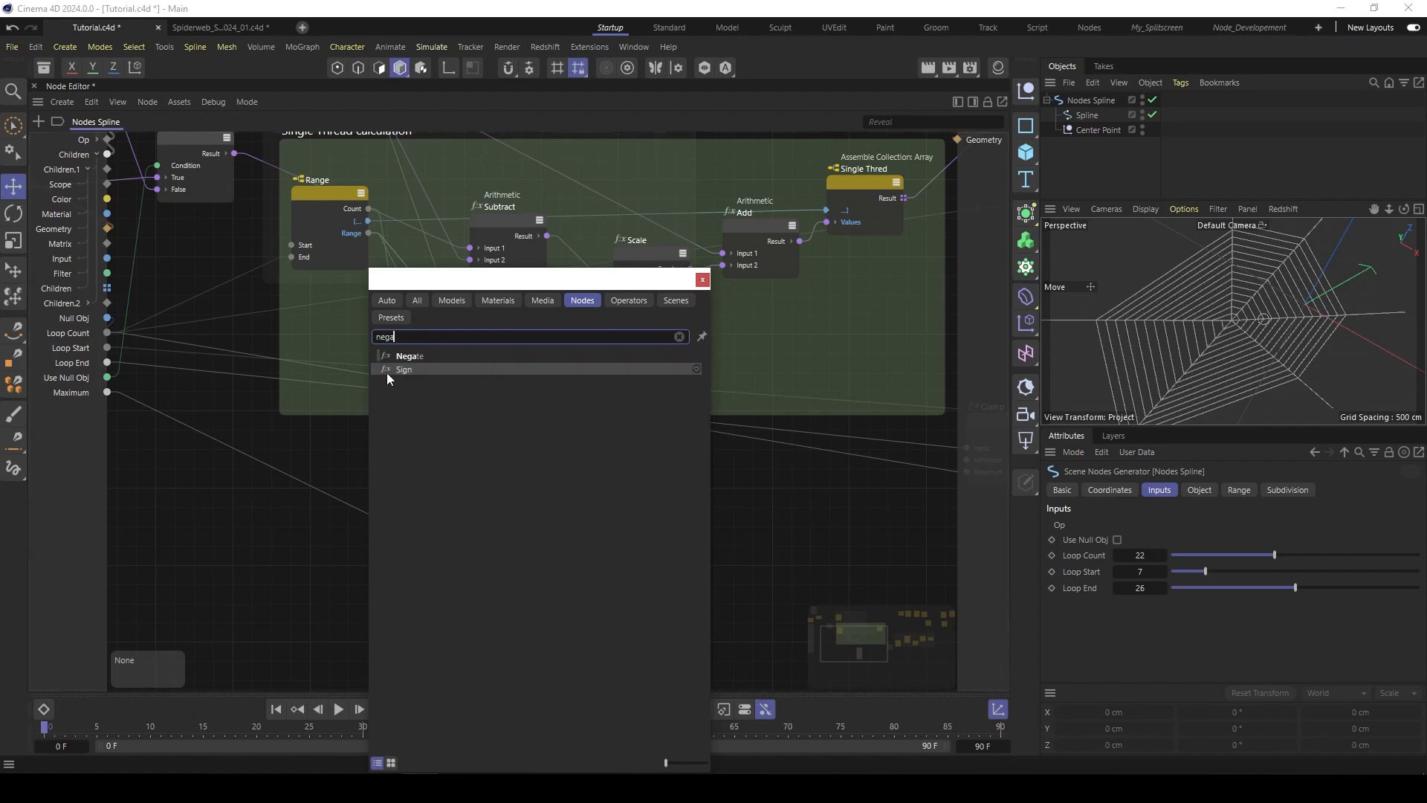
pyautogui.press('Down')
pyautogui.press('Return')
pyautogui.moveTo(366, 543); pyautogui.dragTo(403, 484)
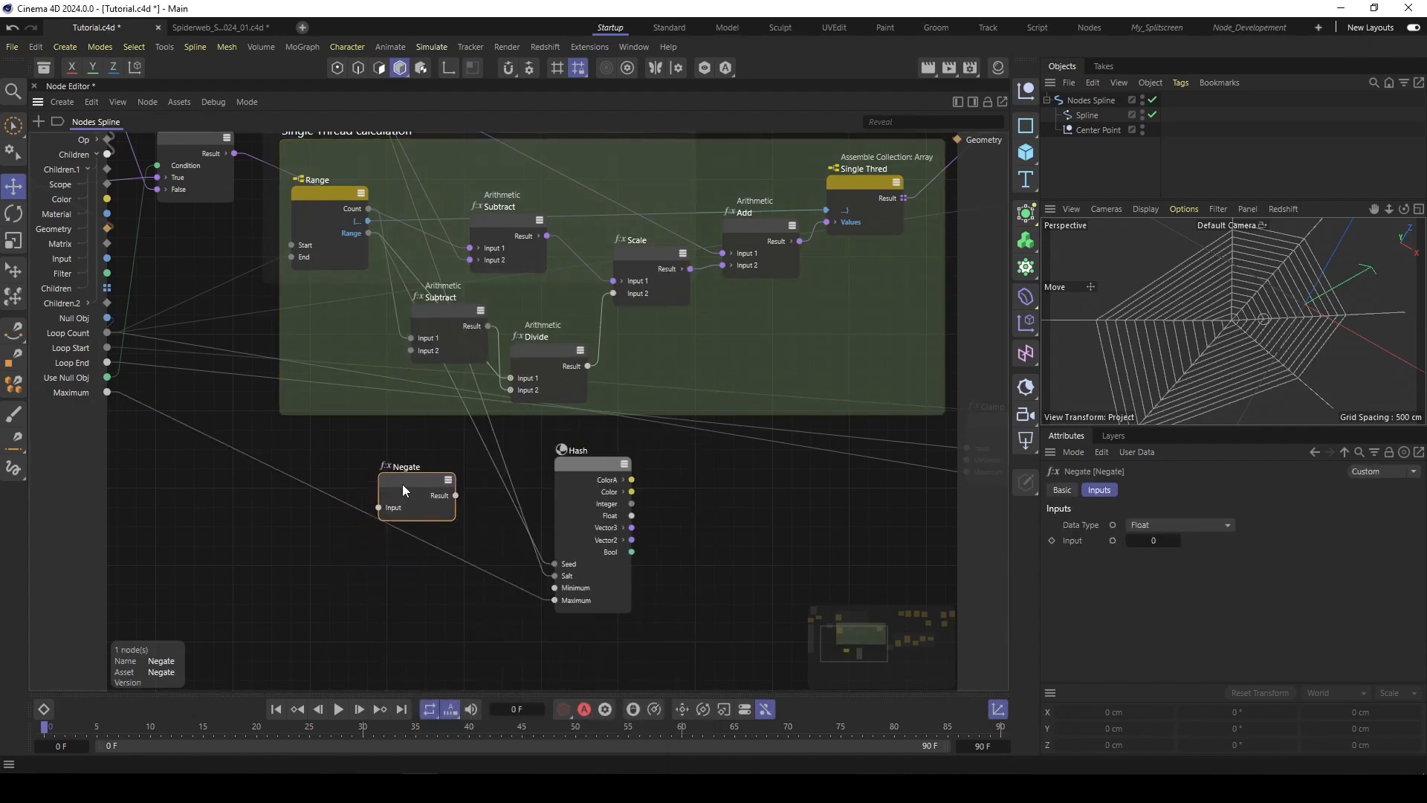
# Step: Route the root's Maximum input through the Negate node into the Hash node's Minimum and shift the Negate node closer to Hash
pyautogui.moveTo(107, 392); pyautogui.dragTo(554, 587)
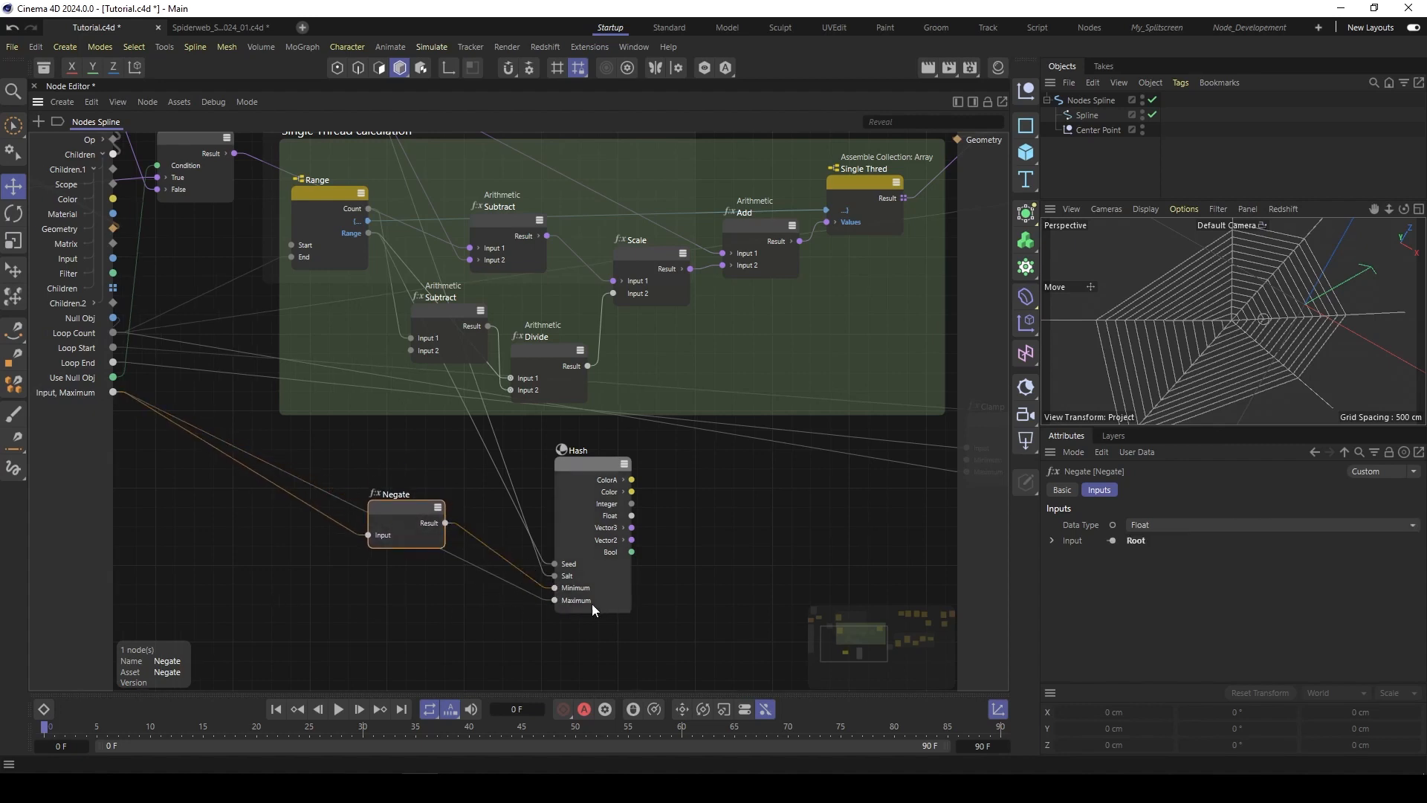
pyautogui.moveTo(398, 517); pyautogui.dragTo(432, 483)
pyautogui.click(297, 580)
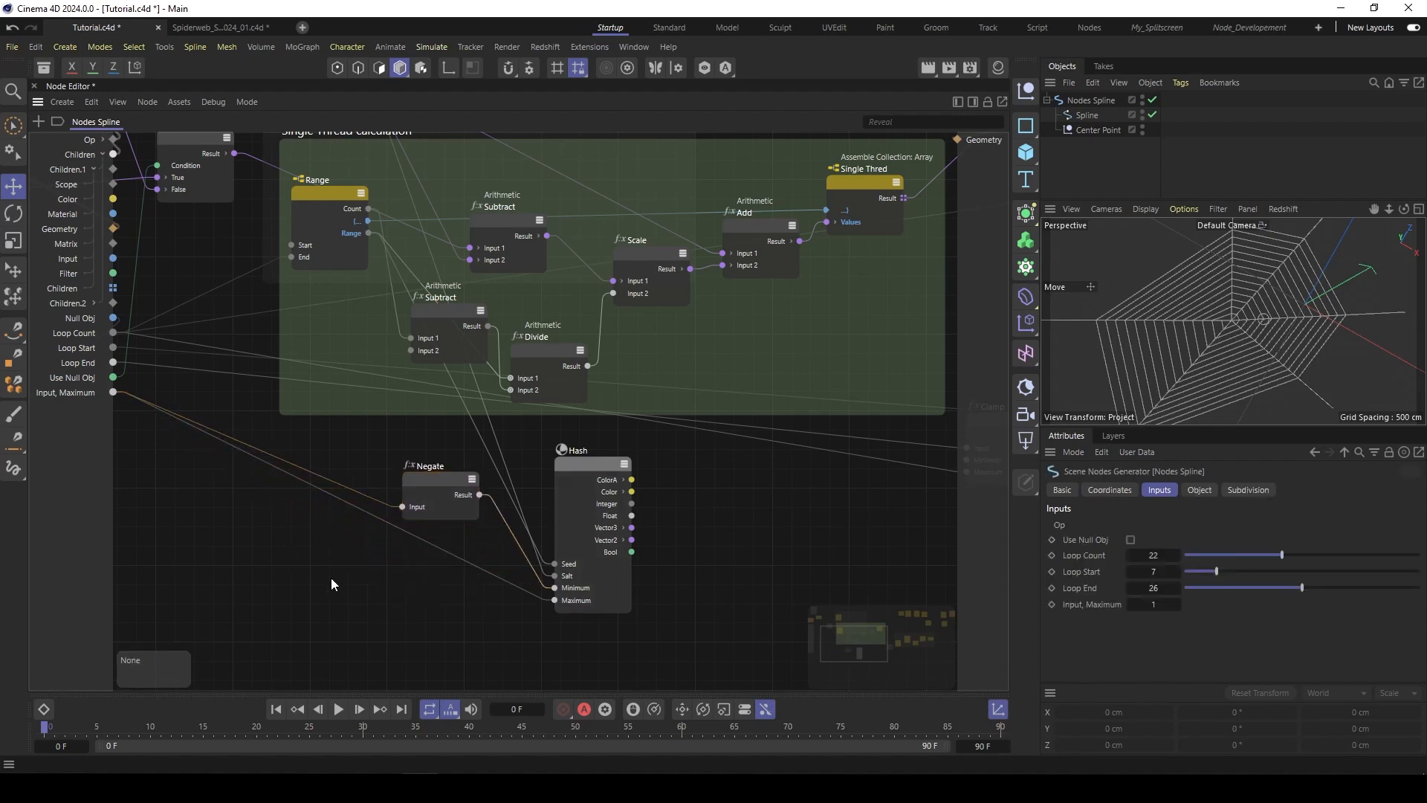
# Step: Add an Arithmetic Multiply node beside the Negate node
pyautogui.doubleClick(331, 578)
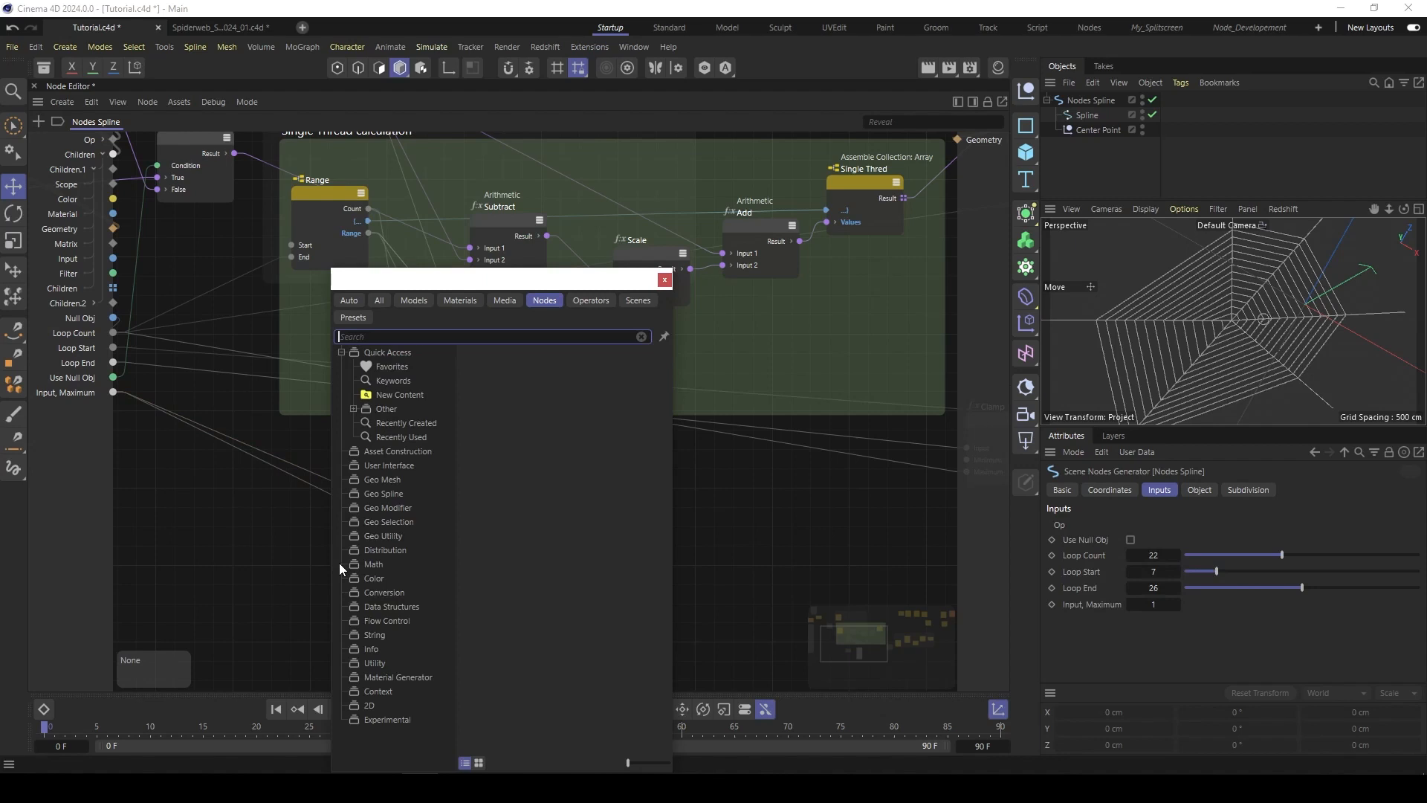
pyautogui.write('mu')
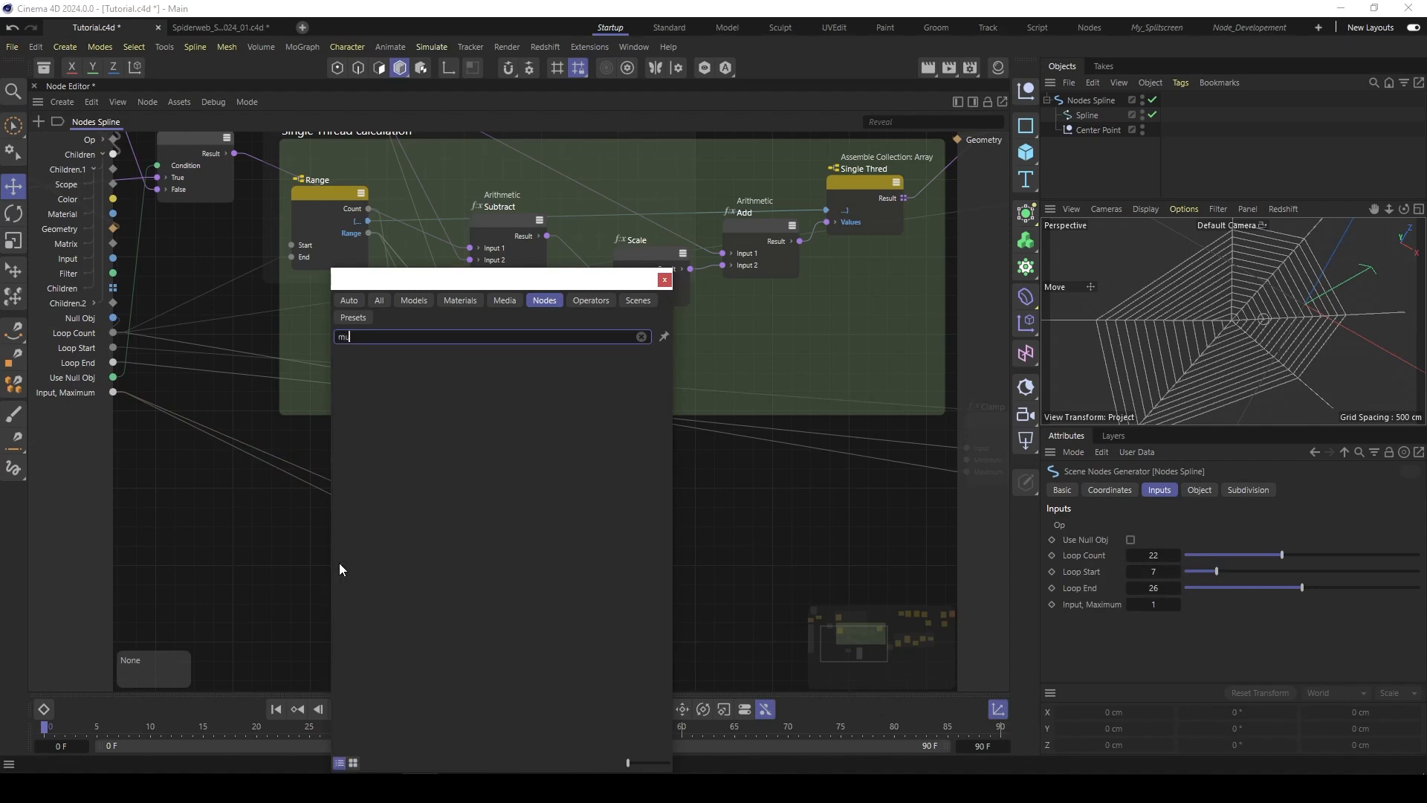
pyautogui.write('lt')
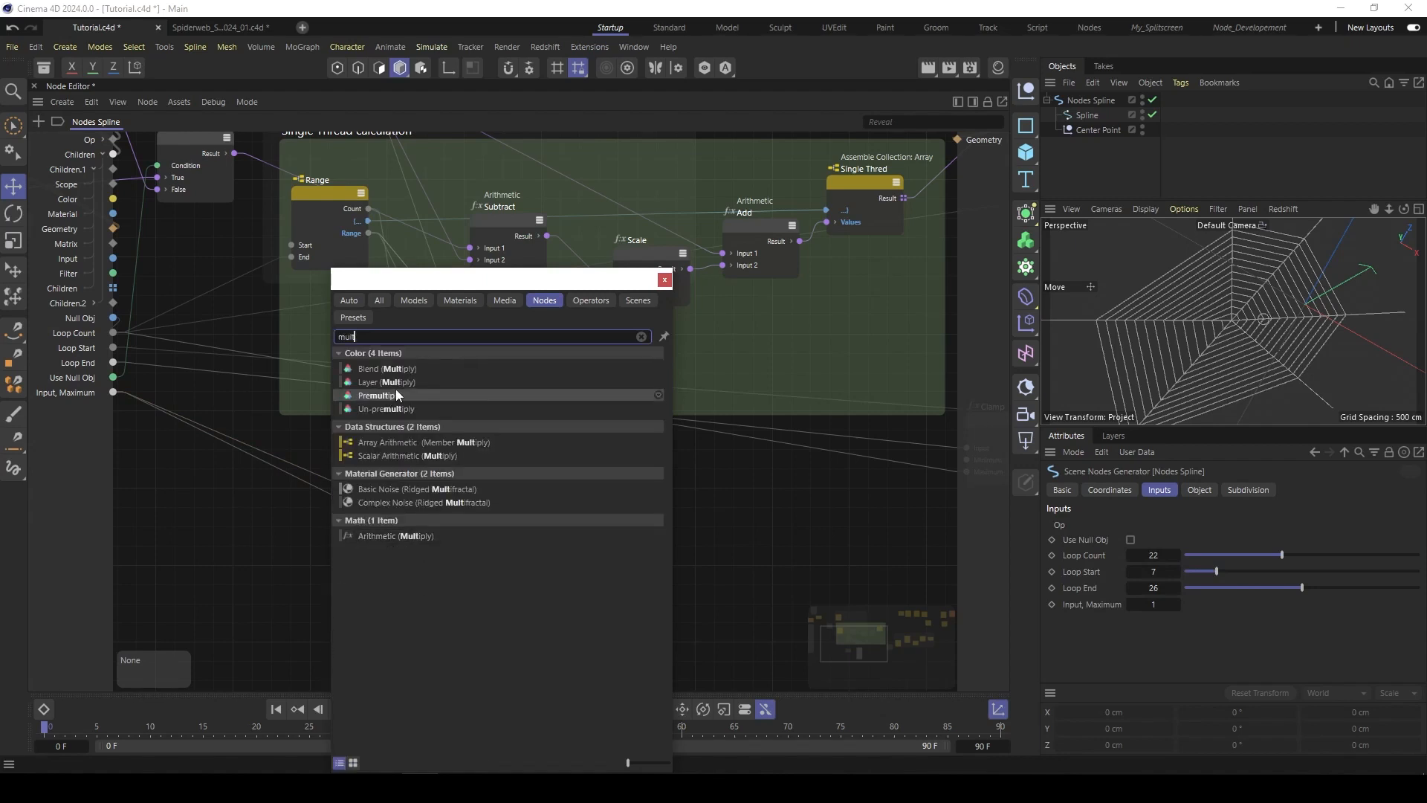
pyautogui.doubleClick(397, 536)
pyautogui.moveTo(308, 583); pyautogui.dragTo(305, 530)
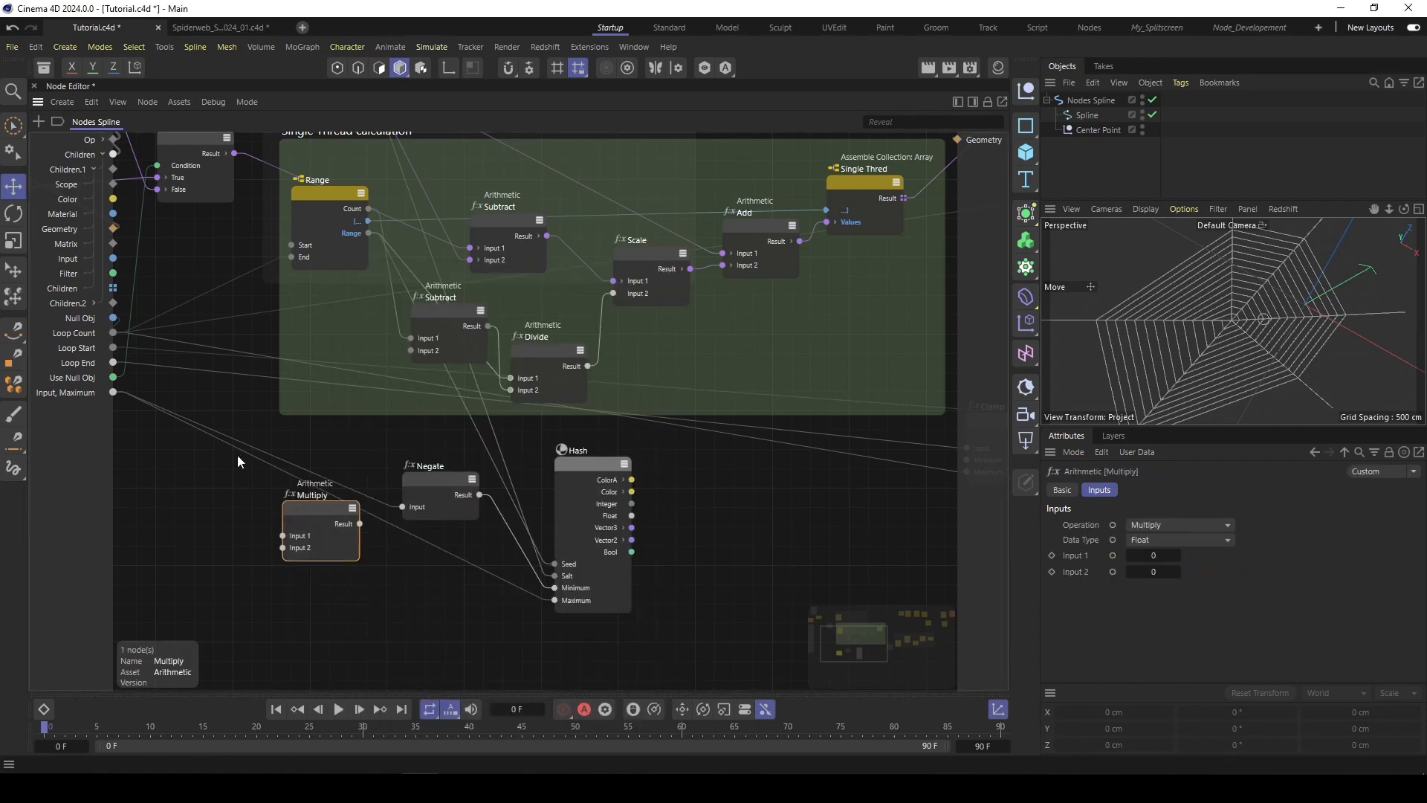
# Step: Multiply the shared root input by 0.1 and feed the Multiply result into Negate's Input and Hash's Maximum
pyautogui.moveTo(116, 399); pyautogui.dragTo(283, 535)
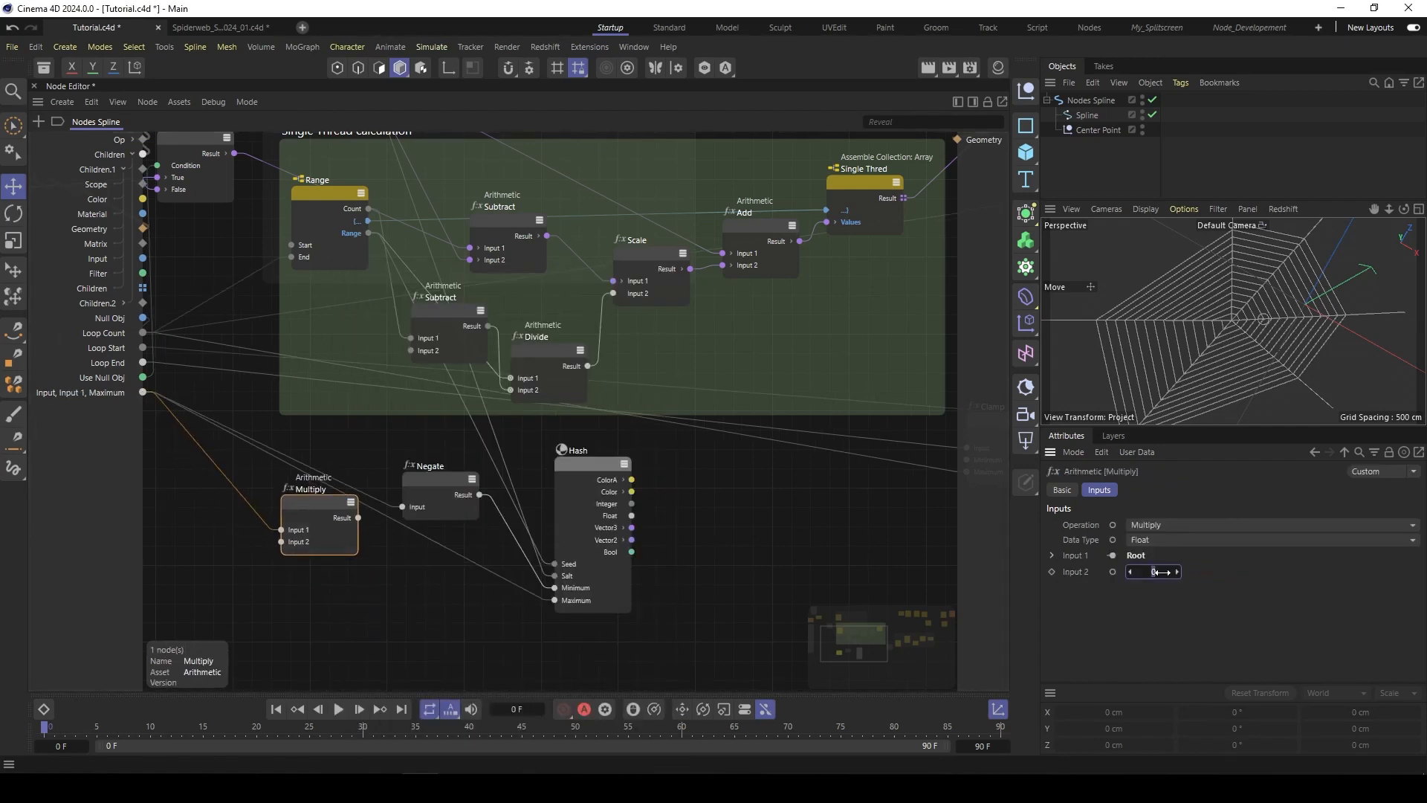
pyautogui.write('0.1')
pyautogui.moveTo(358, 517); pyautogui.dragTo(575, 600)
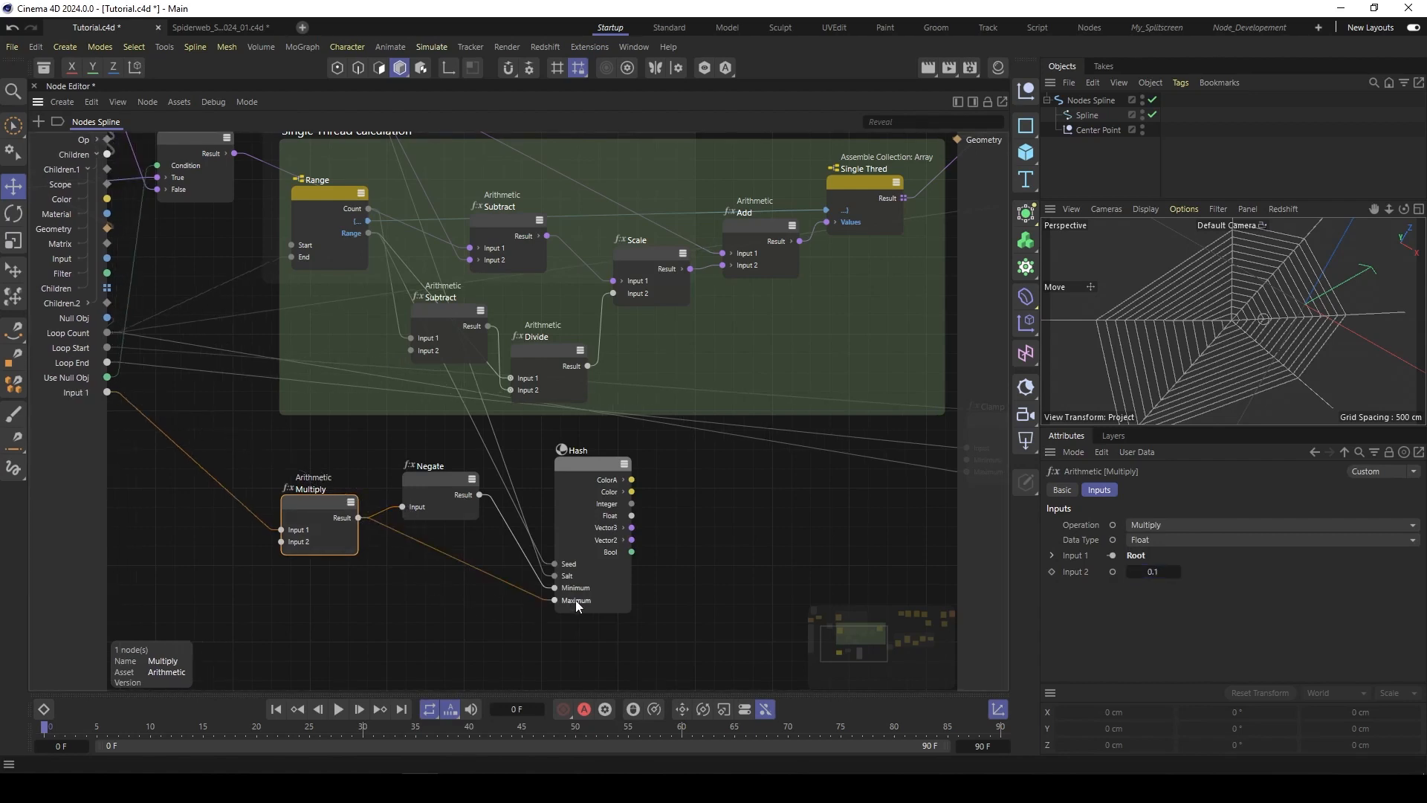
pyautogui.moveTo(327, 509); pyautogui.dragTo(330, 534)
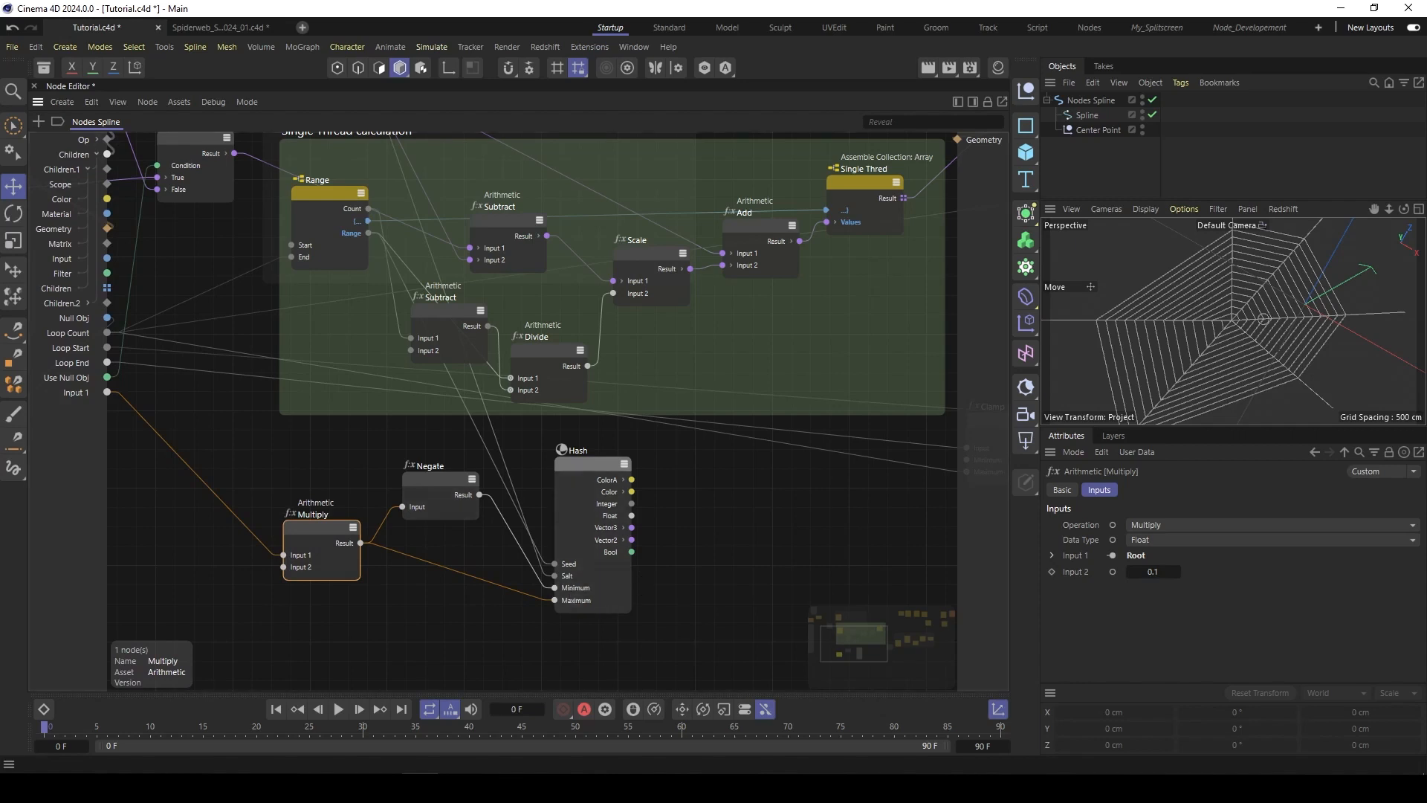
# Step: Shift the Hash node slightly and place an Arithmetic Add node between it and the Divide node
pyautogui.click(610, 516)
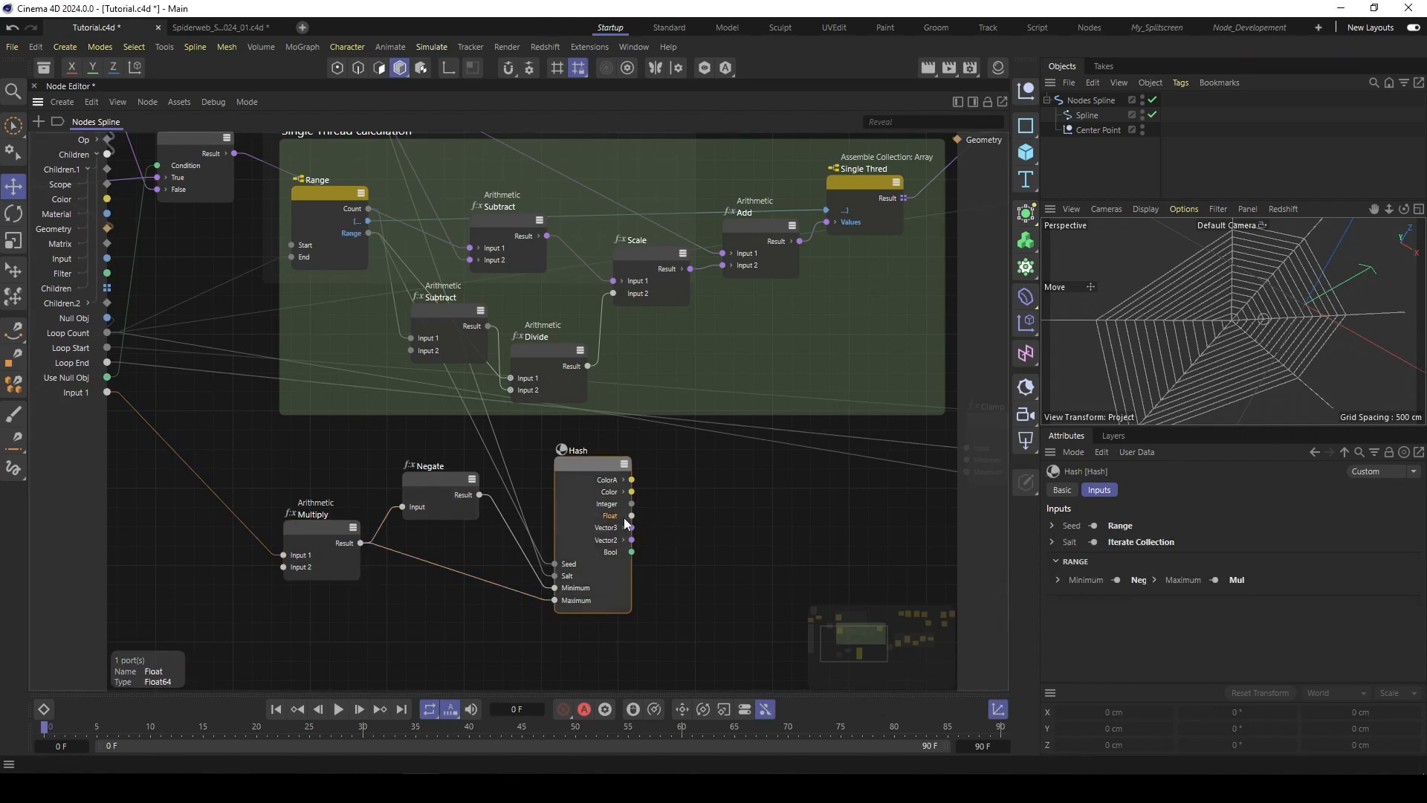
pyautogui.moveTo(590, 467); pyautogui.dragTo(581, 476)
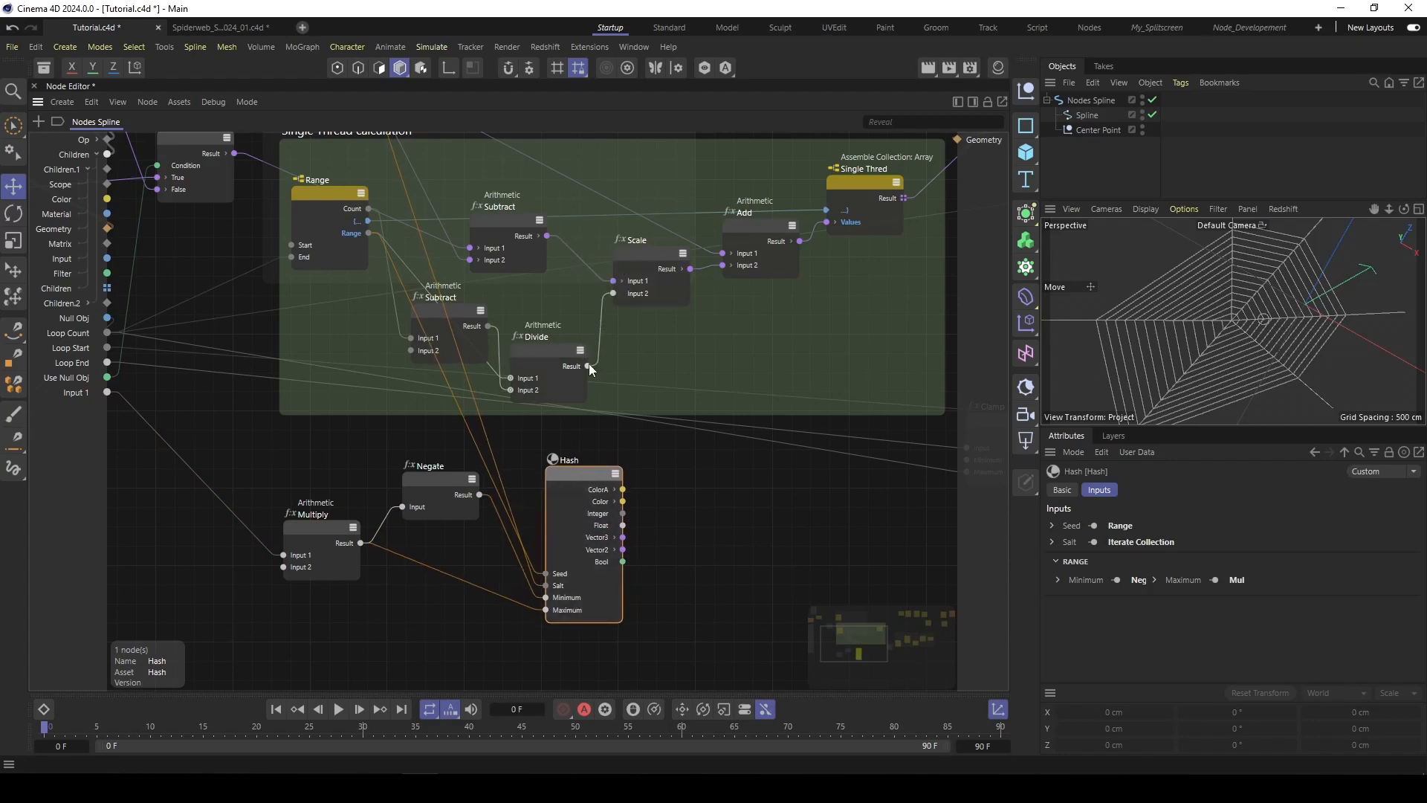
pyautogui.click(550, 355)
pyautogui.doubleClick(672, 475)
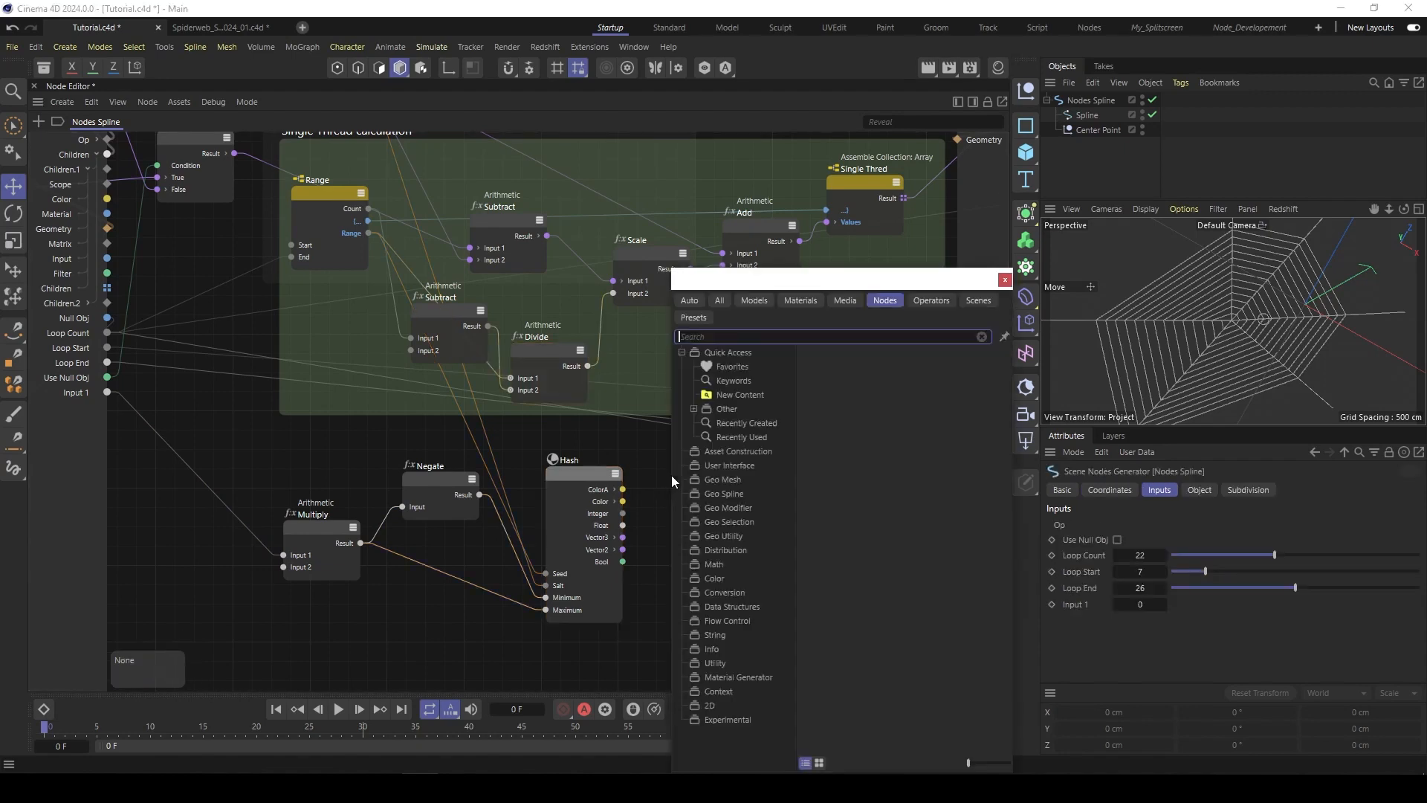
pyautogui.write('add')
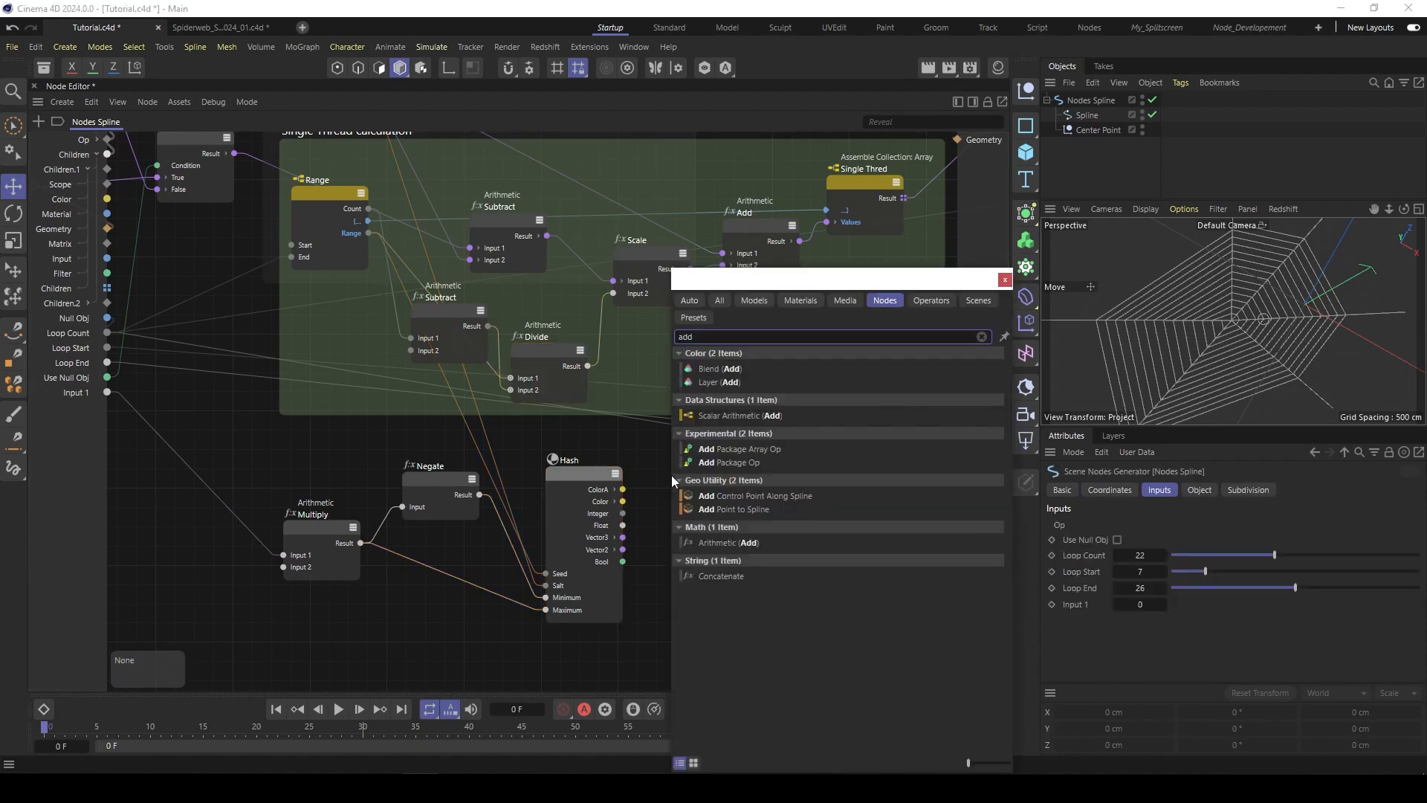
pyautogui.click(739, 542)
pyautogui.moveTo(661, 494); pyautogui.dragTo(675, 424)
# Step: Add Divide's Result and Hash's Float together in the new Add node and connect its Result to Scale's Input 2
pyautogui.moveTo(586, 364); pyautogui.dragTo(681, 438)
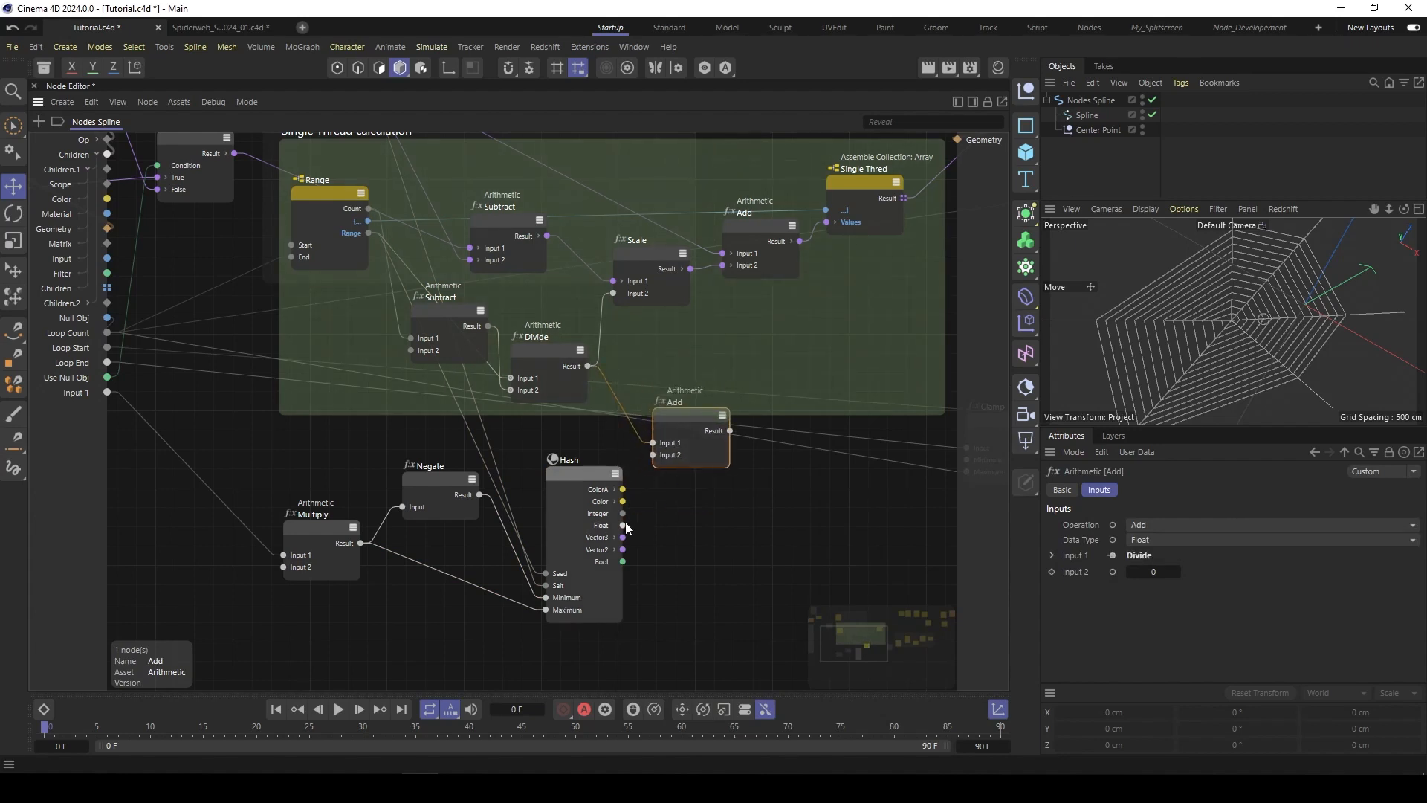
pyautogui.moveTo(623, 526); pyautogui.dragTo(653, 454)
pyautogui.moveTo(731, 431); pyautogui.dragTo(613, 293)
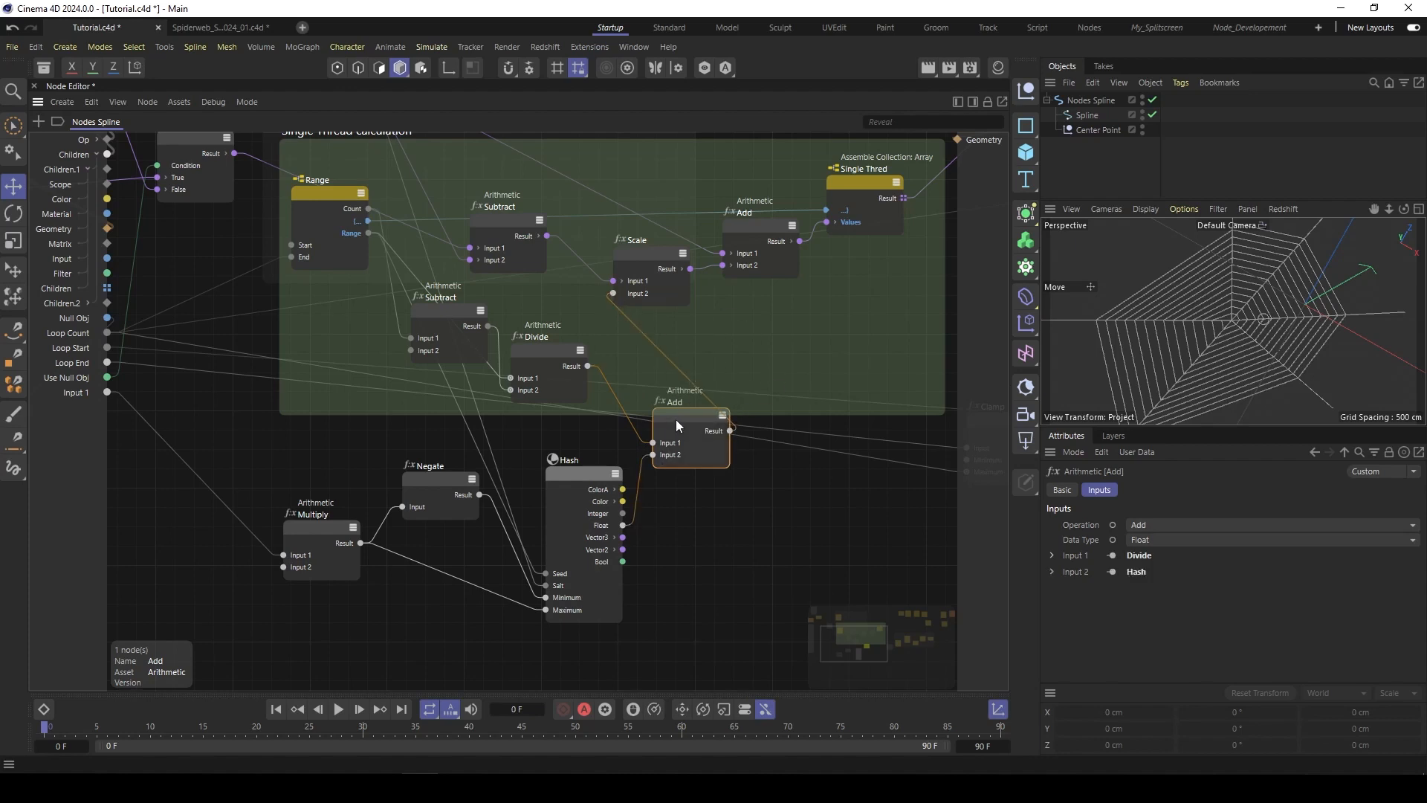
pyautogui.moveTo(676, 420); pyautogui.dragTo(675, 430)
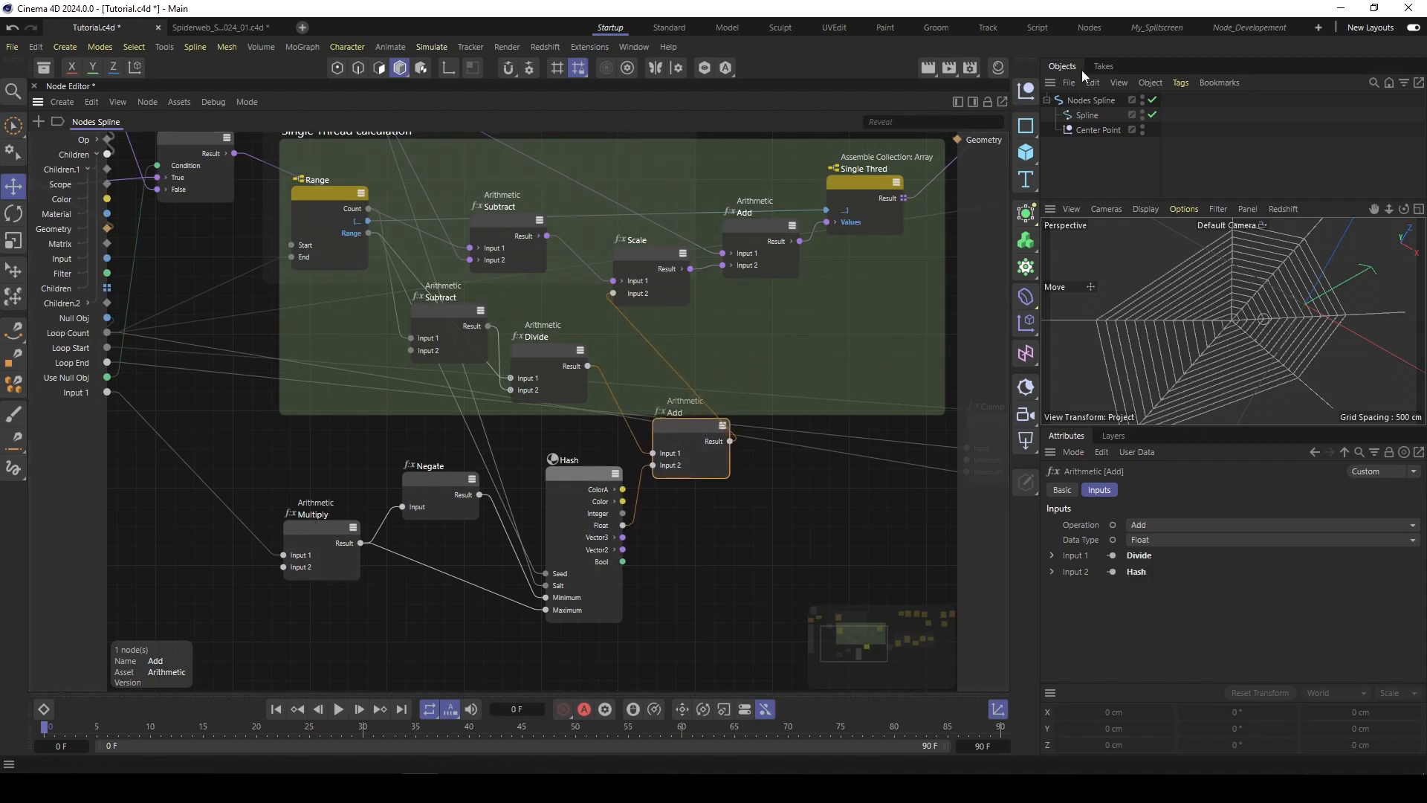
# Step: Set Input 1 of the Nodes Spline object to 1 to test the random variation
pyautogui.click(1090, 101)
pyautogui.click(1135, 604)
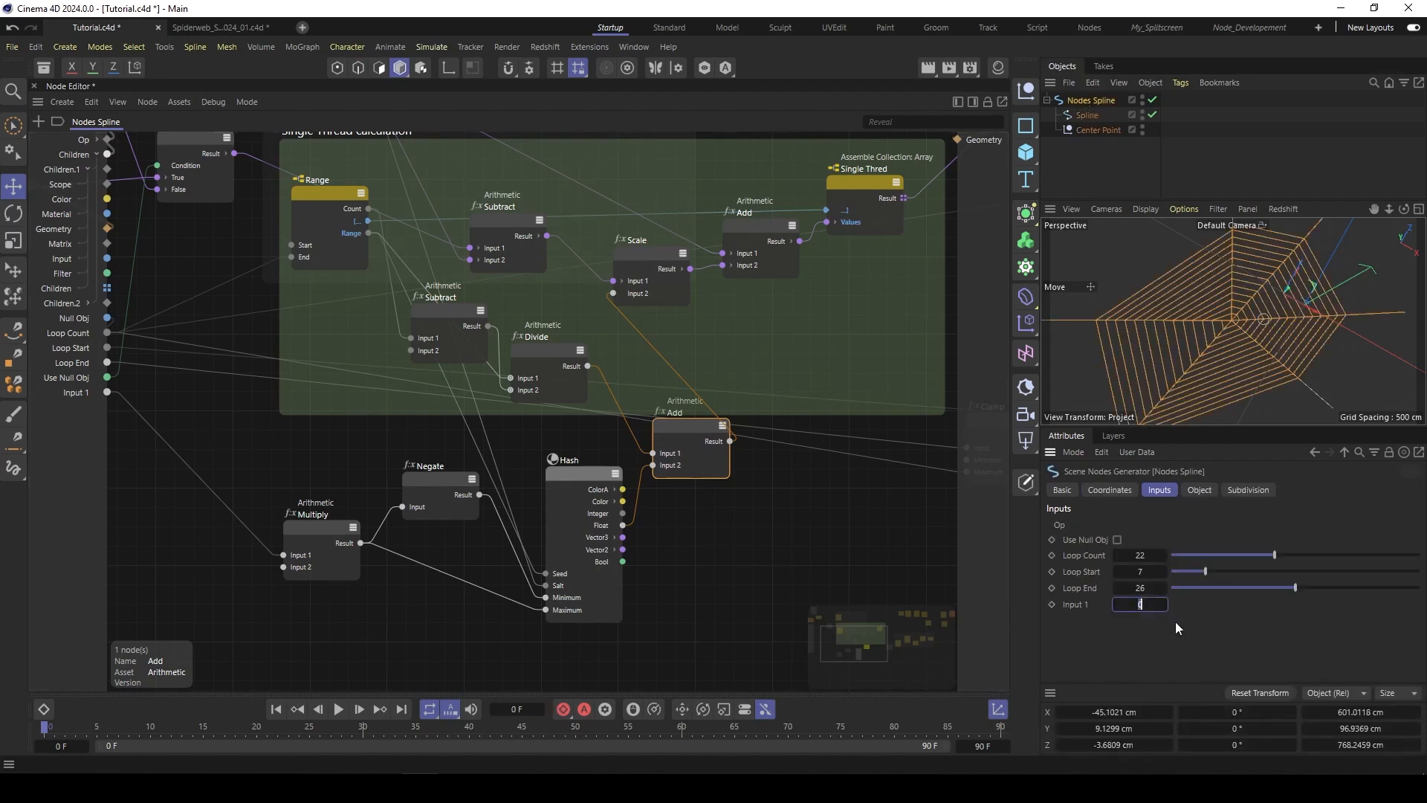
pyautogui.write('1')
pyautogui.press('Return')
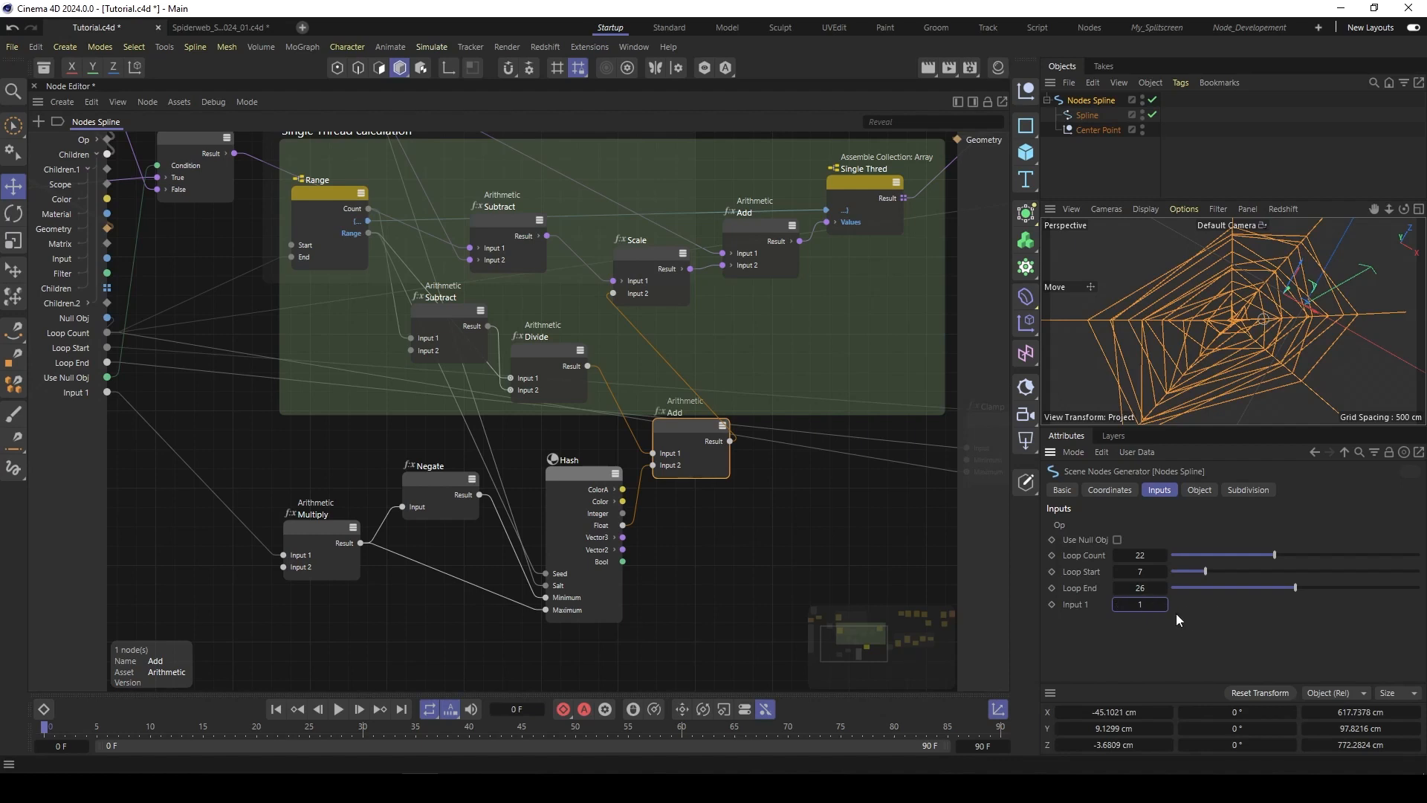
# Step: Rename the root's Input 1 port to random
pyautogui.rightClick(75, 444)
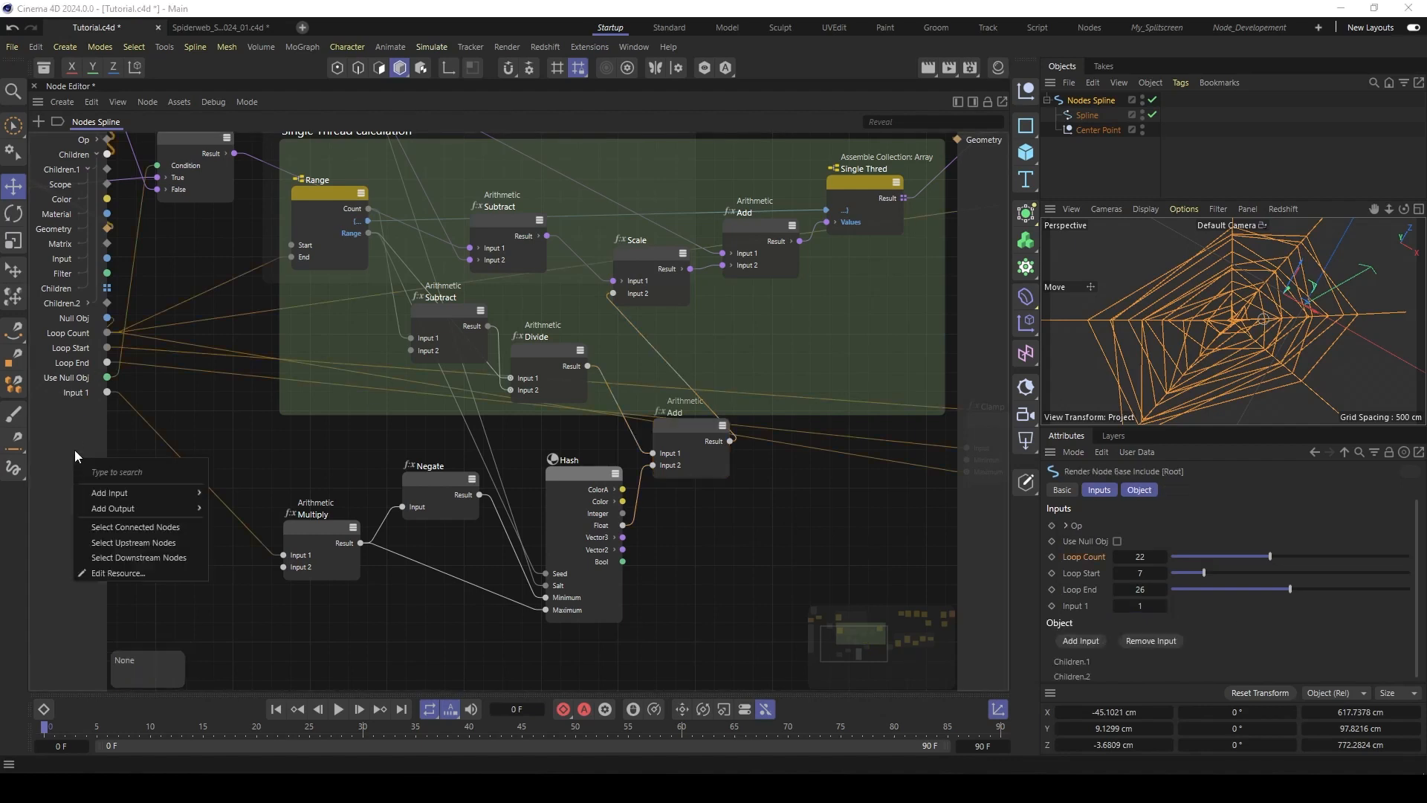
pyautogui.doubleClick(71, 395)
pyautogui.write('random')
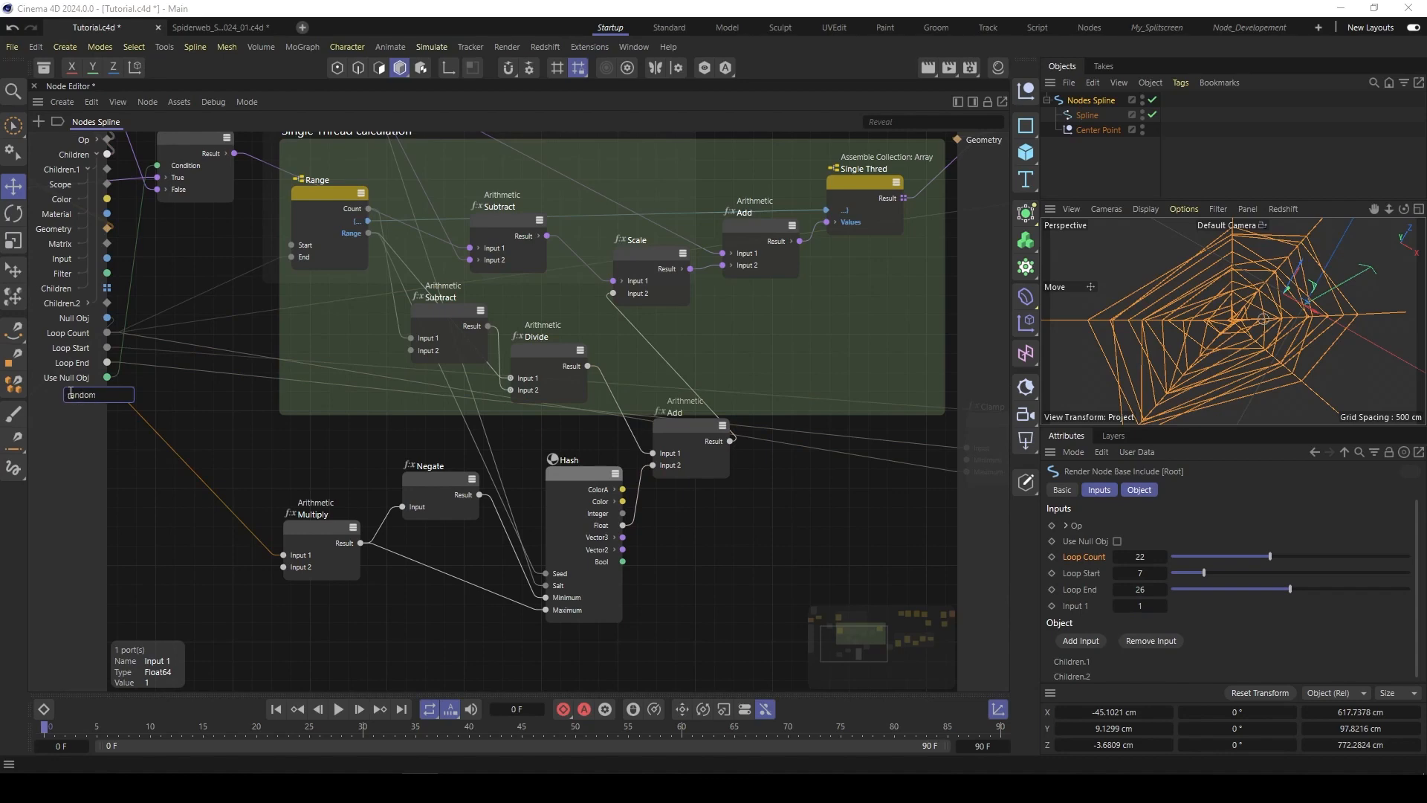
pyautogui.press('Return')
# Step: In the Resource Editor, show a slider for the random input and enable slider limits with a maximum of 1
pyautogui.rightClick(79, 465)
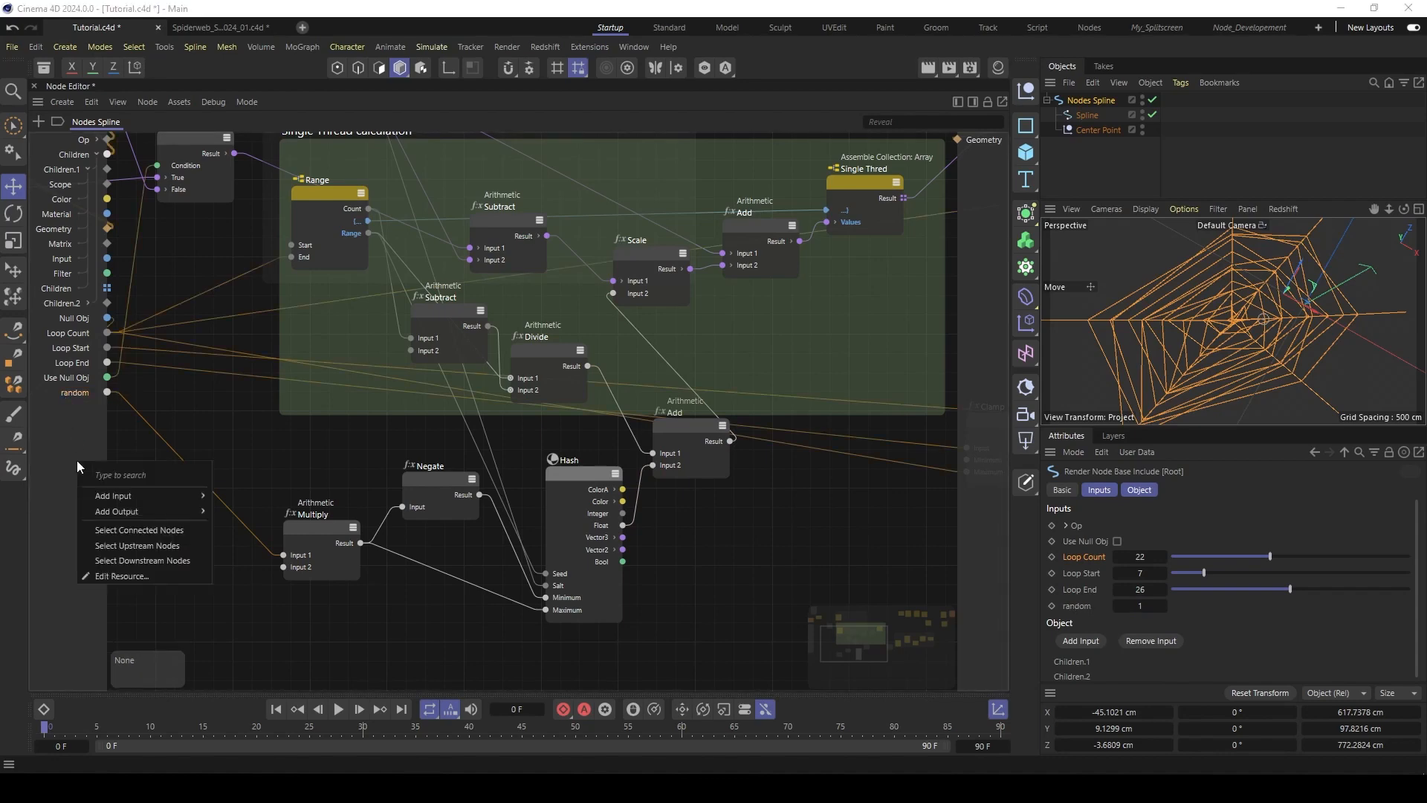
pyautogui.click(130, 577)
pyautogui.moveTo(355, 21); pyautogui.dragTo(374, 106)
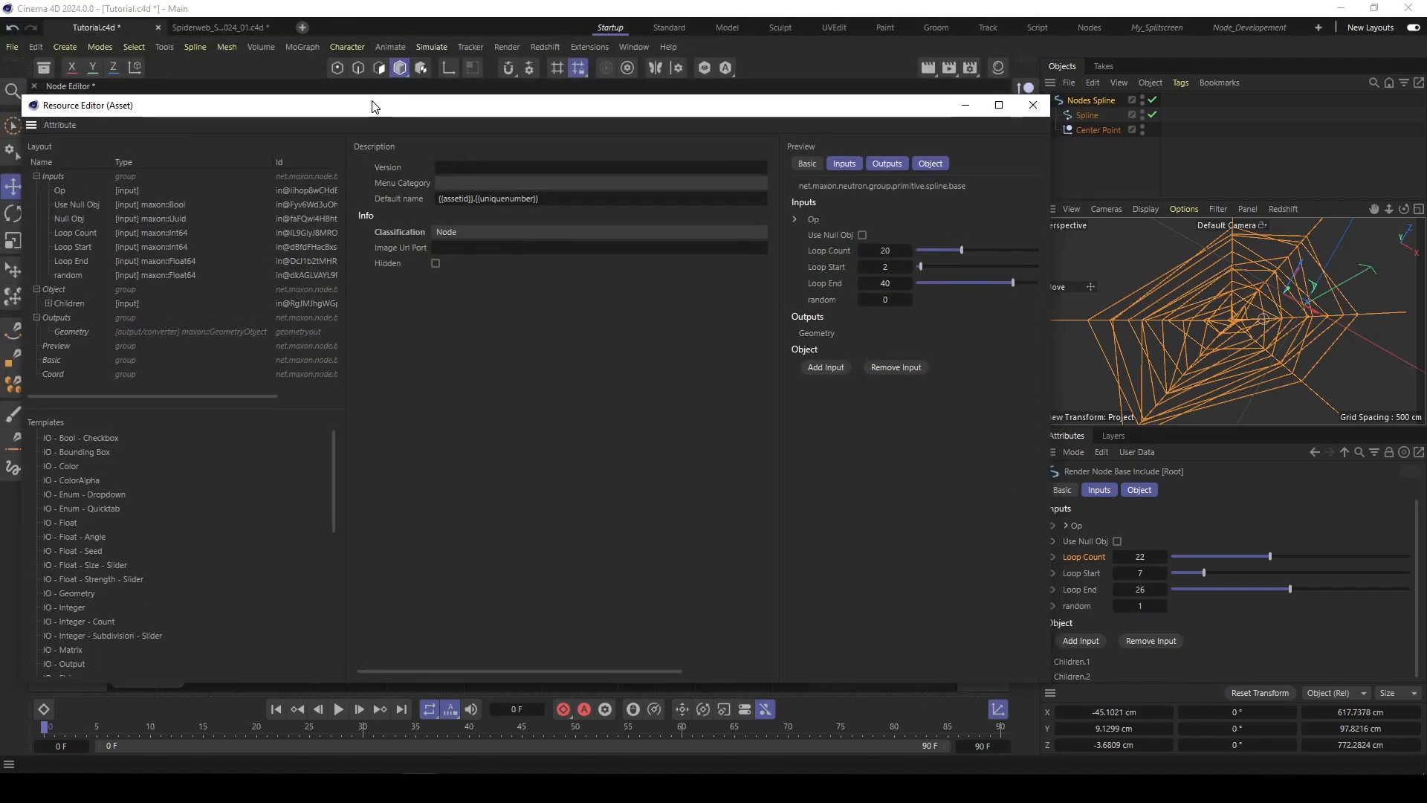
pyautogui.click(64, 275)
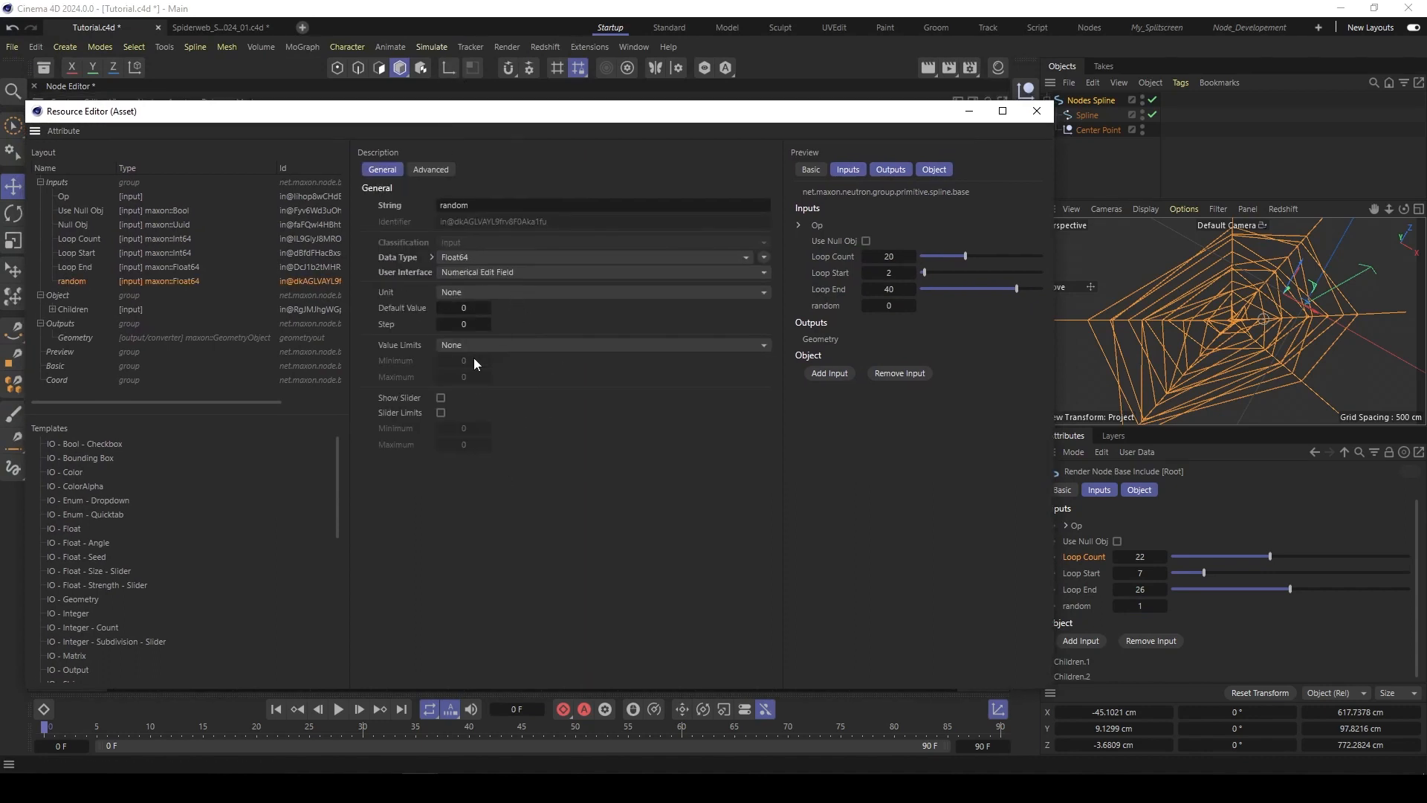
pyautogui.click(440, 400)
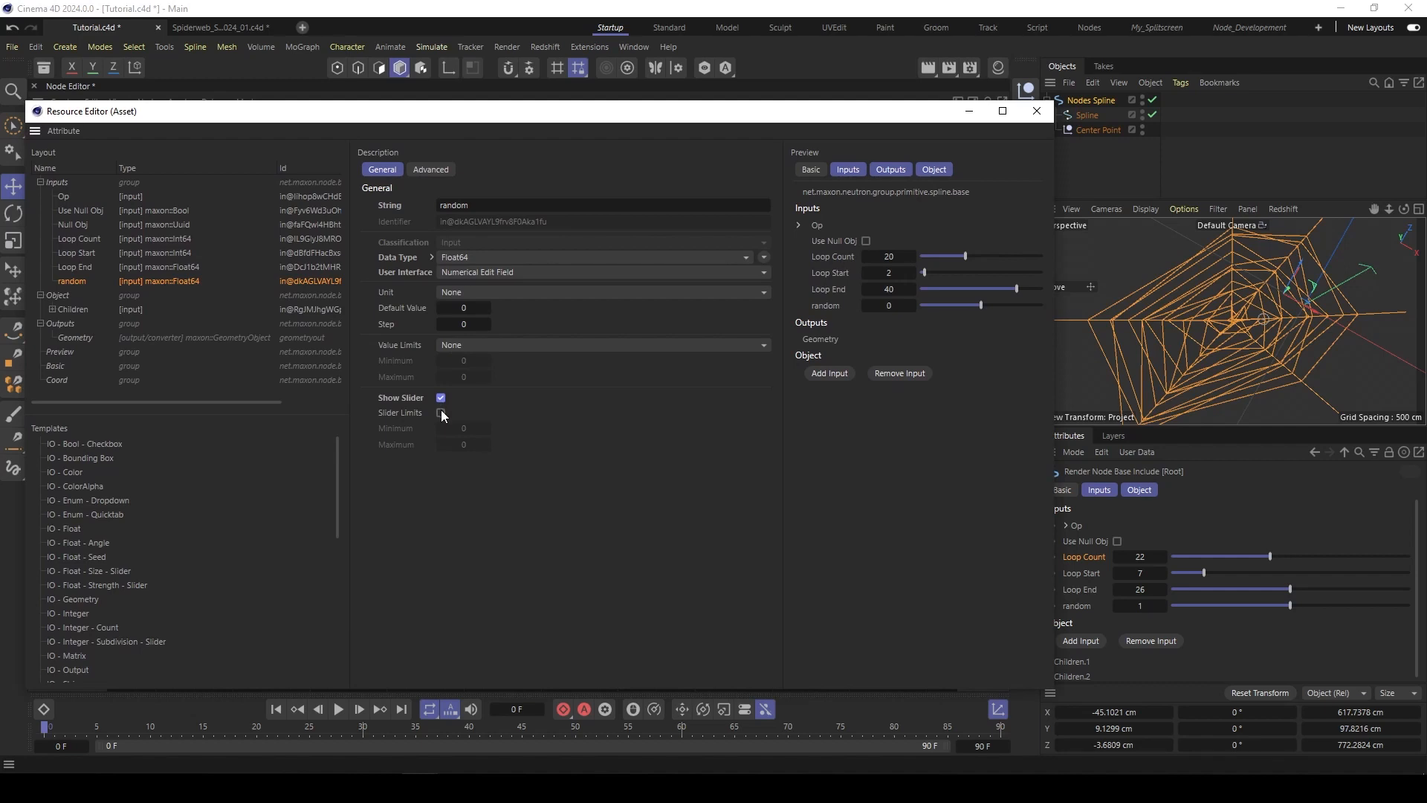
pyautogui.click(441, 410)
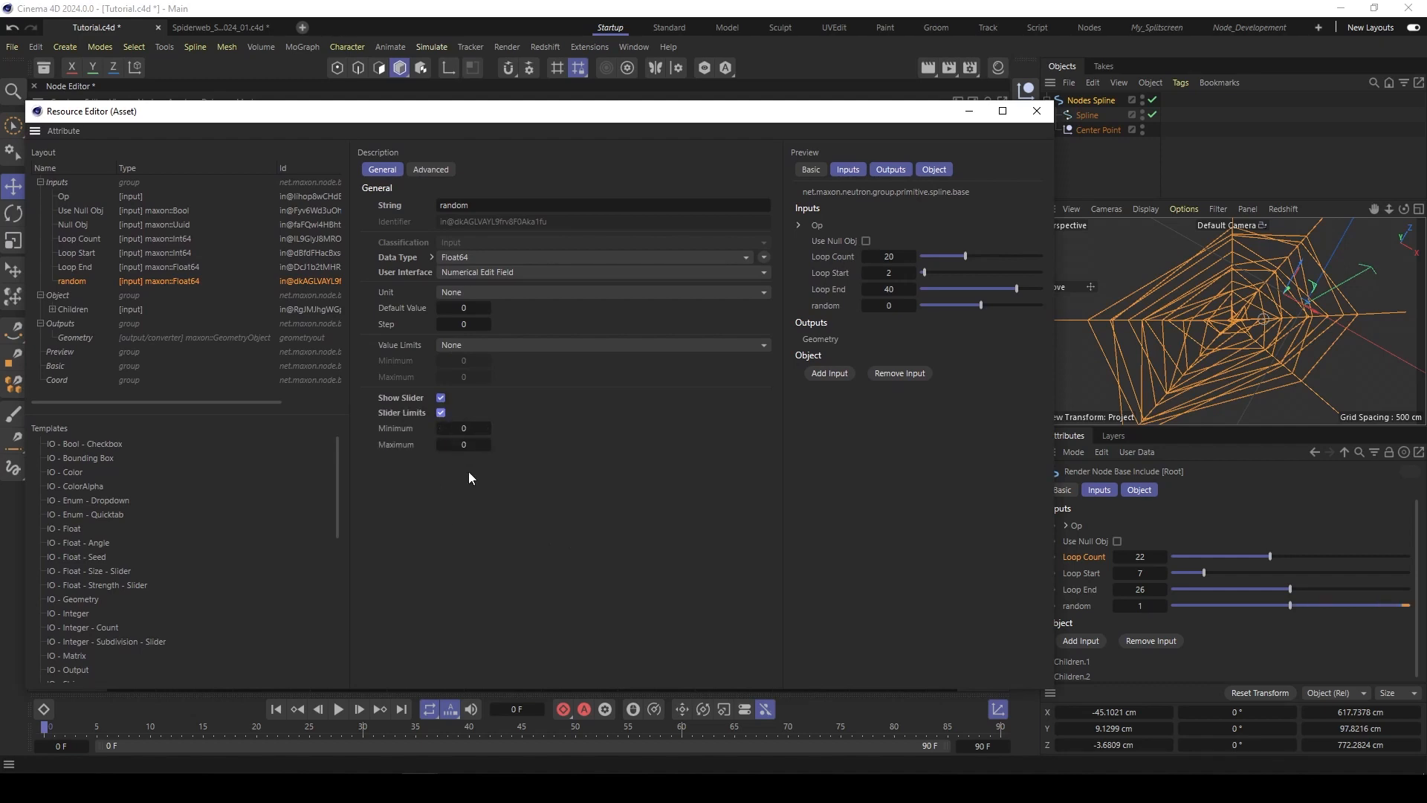
pyautogui.click(466, 445)
pyautogui.write('1')
pyautogui.press('Return')
# Step: Give the random input a default value of 0.1 and a step of 0.001, and adjust its current value to 0.151
pyautogui.click(467, 308)
pyautogui.write('0.1')
pyautogui.press('Return')
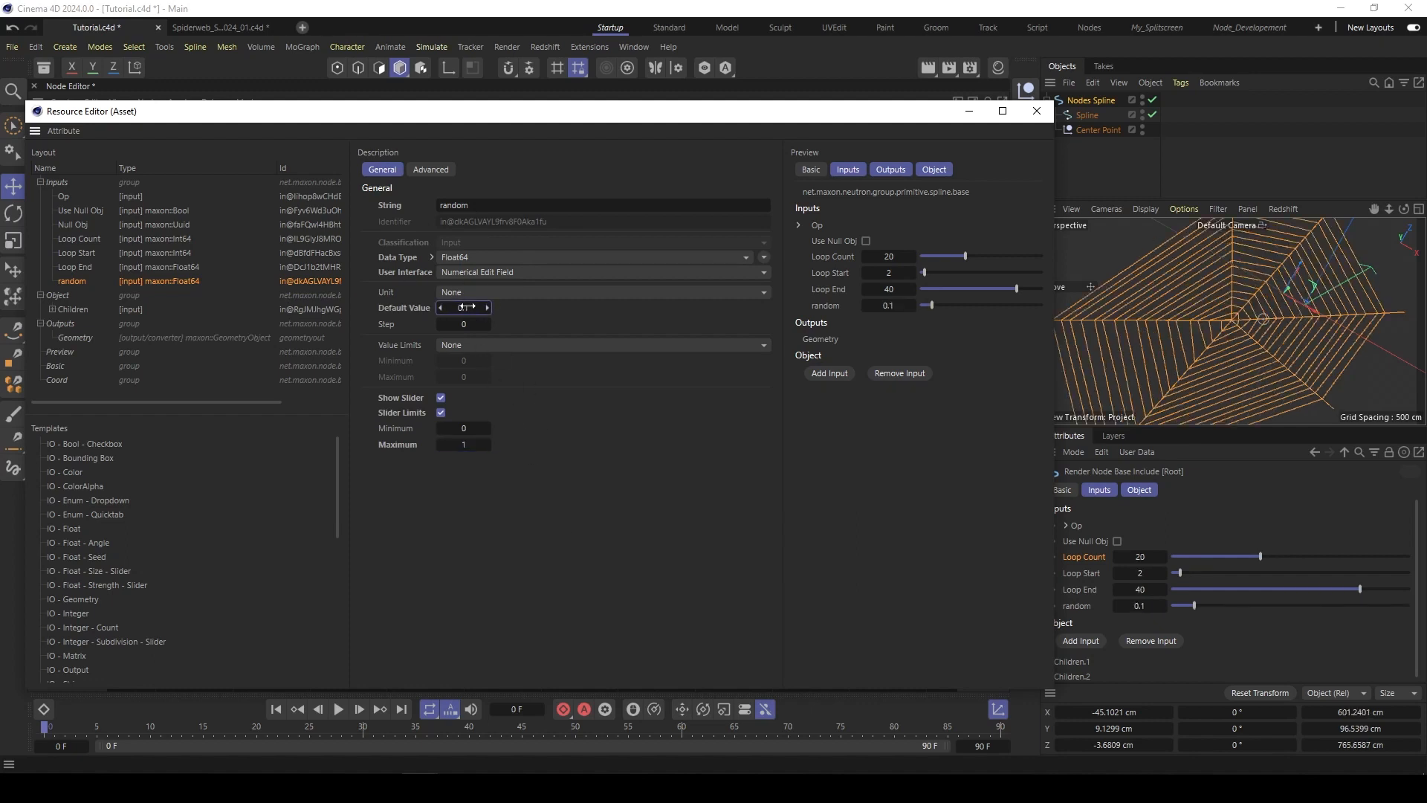
pyautogui.press('Tab')
pyautogui.write('0.001')
pyautogui.press('Return')
pyautogui.moveTo(1194, 605)
pyautogui.mouseDown()
pyautogui.moveTo(1322, 604)
pyautogui.moveTo(1189, 604)
pyautogui.moveTo(1224, 606)
pyautogui.moveTo(1193, 606)
pyautogui.moveTo(1209, 605)
pyautogui.mouseUp()
pyautogui.click(1037, 111)
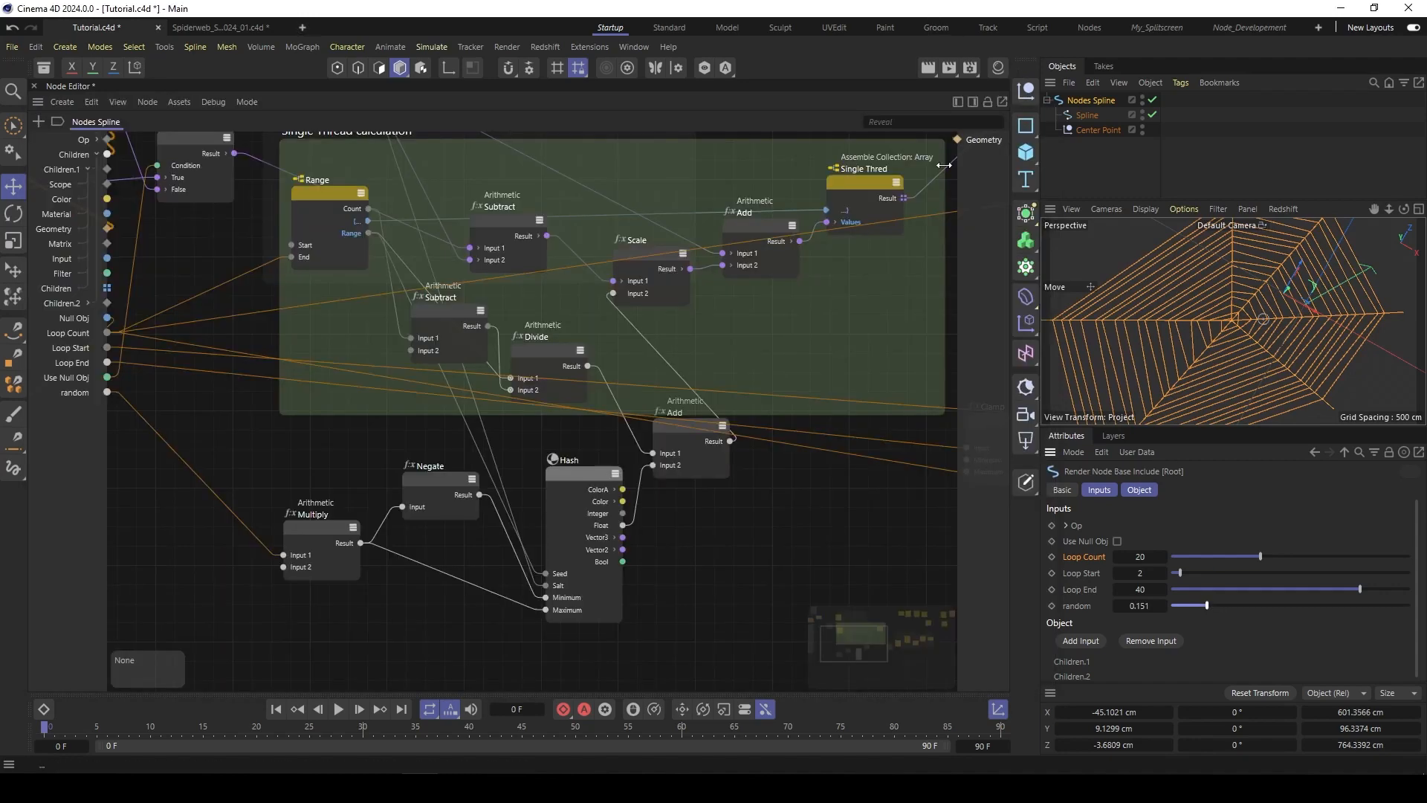
# Step: Examine the threads at the web's centre and at its outer edge up close in the viewport
pyautogui.scroll(10, 1261, 329)
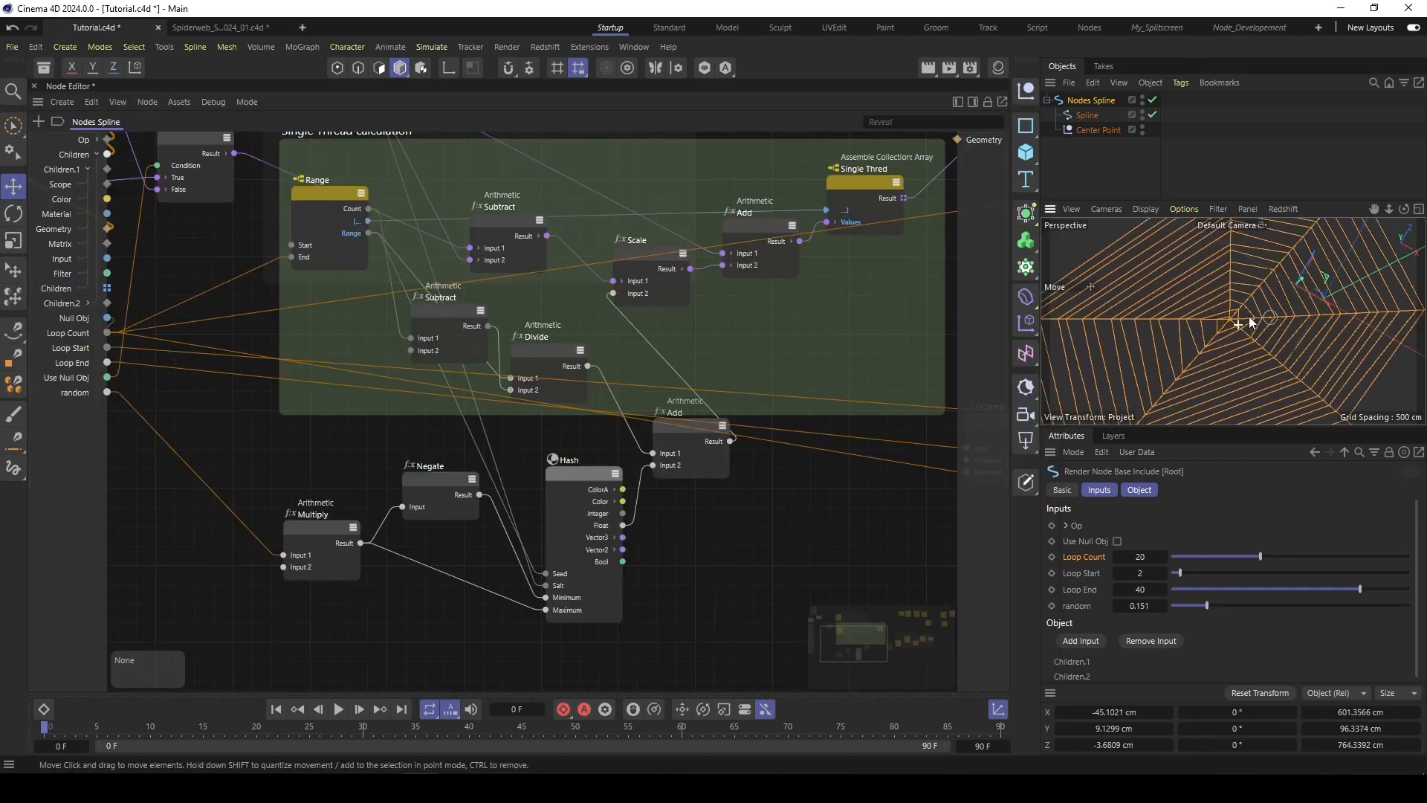
pyautogui.scroll(2, 1316, 288)
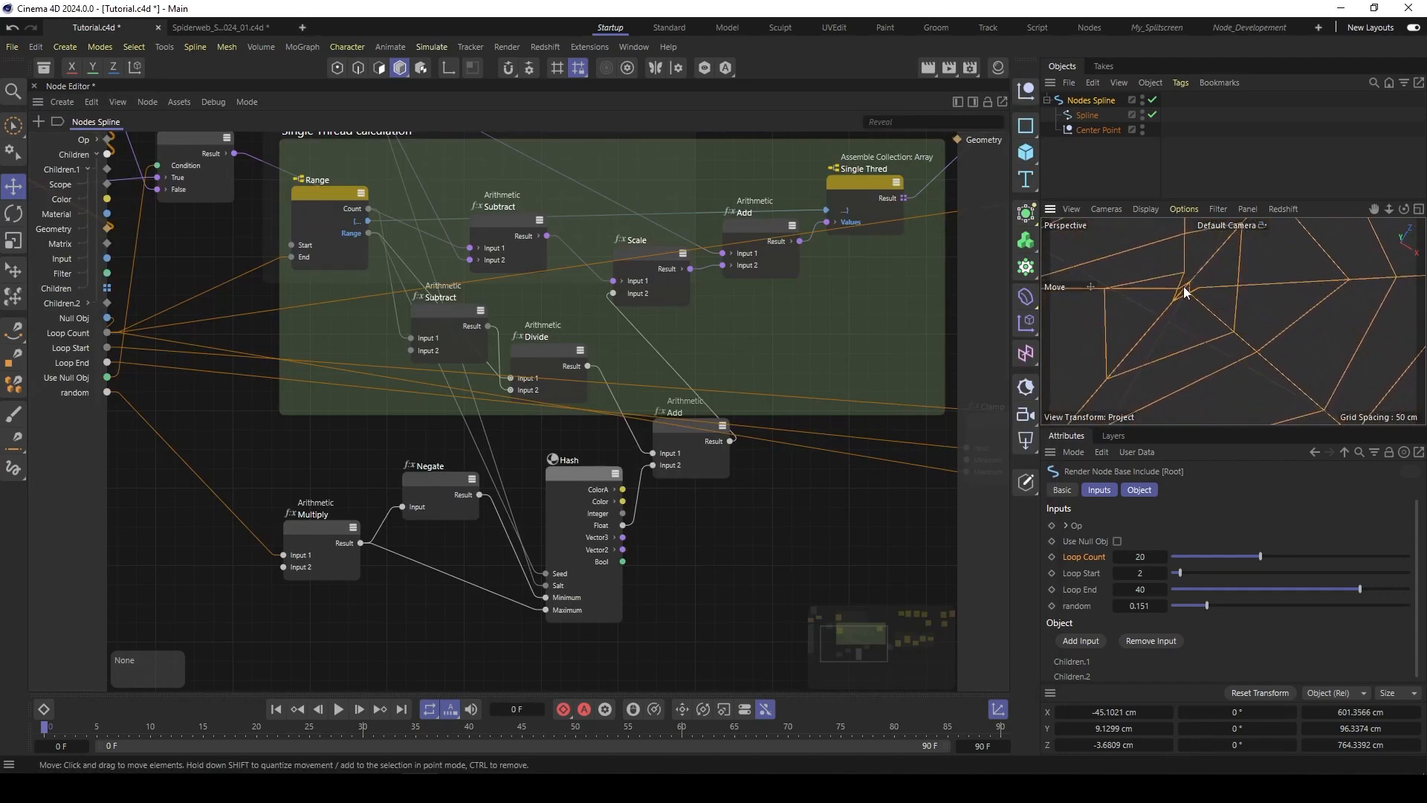
pyautogui.scroll(-12, 1149, 298)
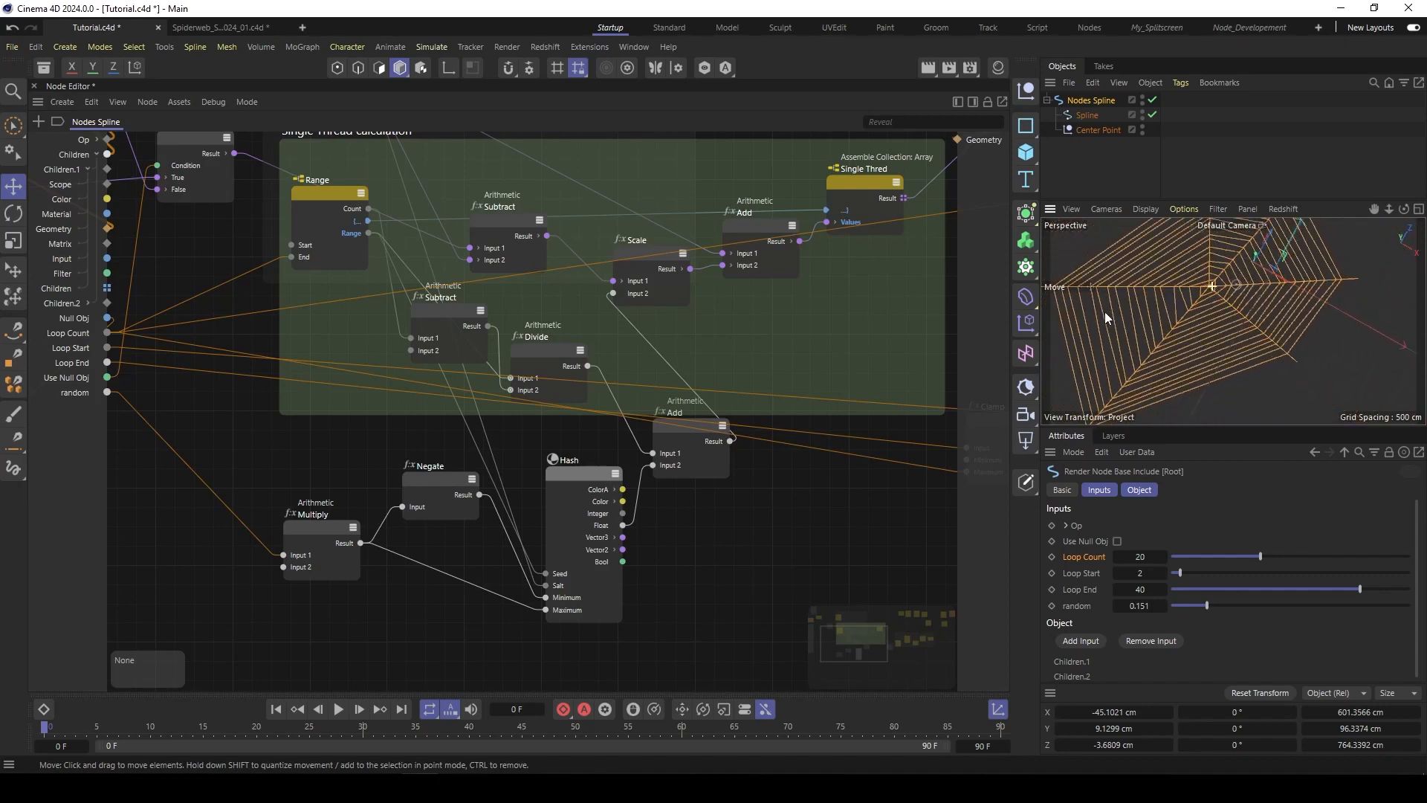
pyautogui.scroll(10, 1104, 311)
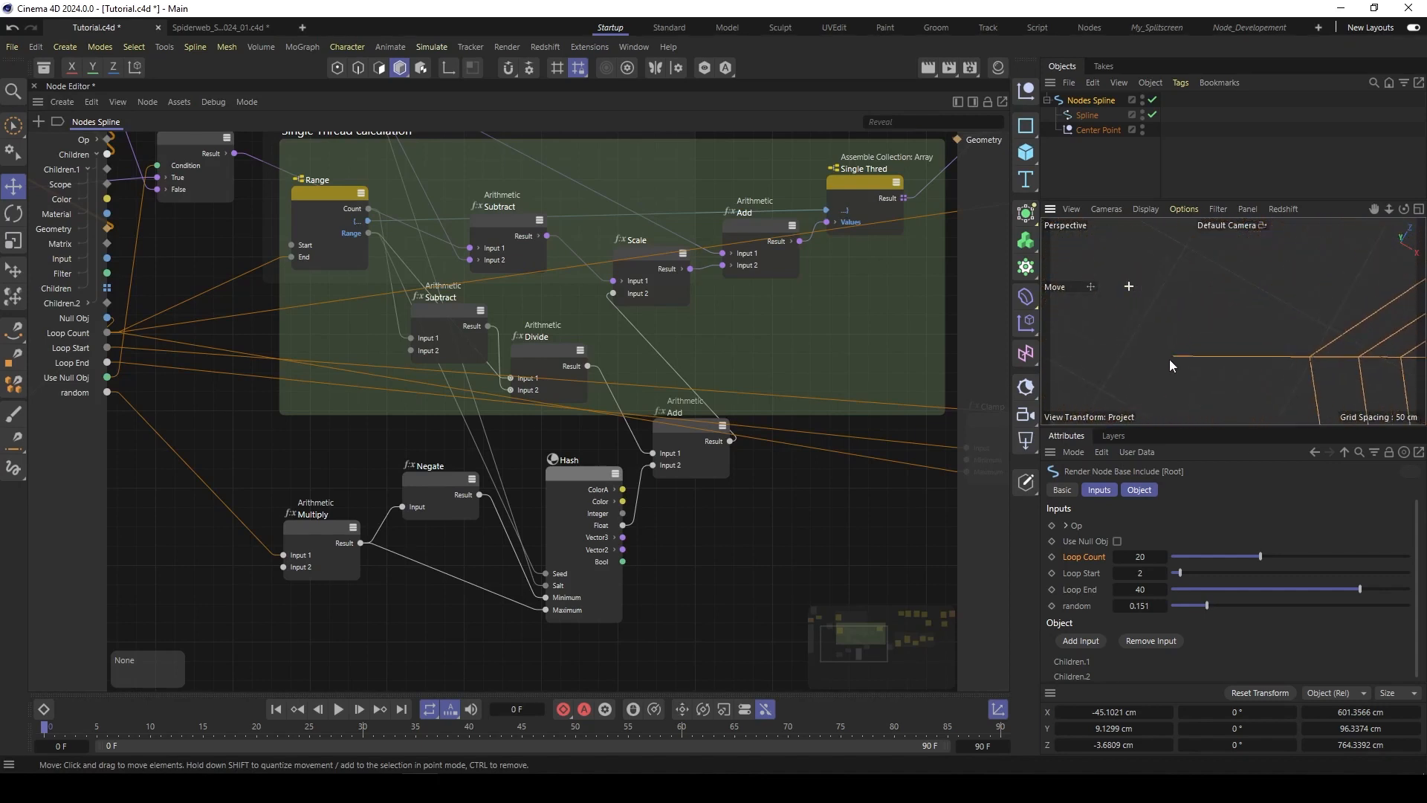
# Step: Lower the random value to 0.135 and add a Spline Mapper node below Add, feeding its Input from the Divide result
pyautogui.moveTo(1207, 605)
pyautogui.mouseDown()
pyautogui.moveTo(1309, 605)
pyautogui.moveTo(1206, 585)
pyautogui.moveTo(1259, 596)
pyautogui.moveTo(1202, 605)
pyautogui.mouseUp()
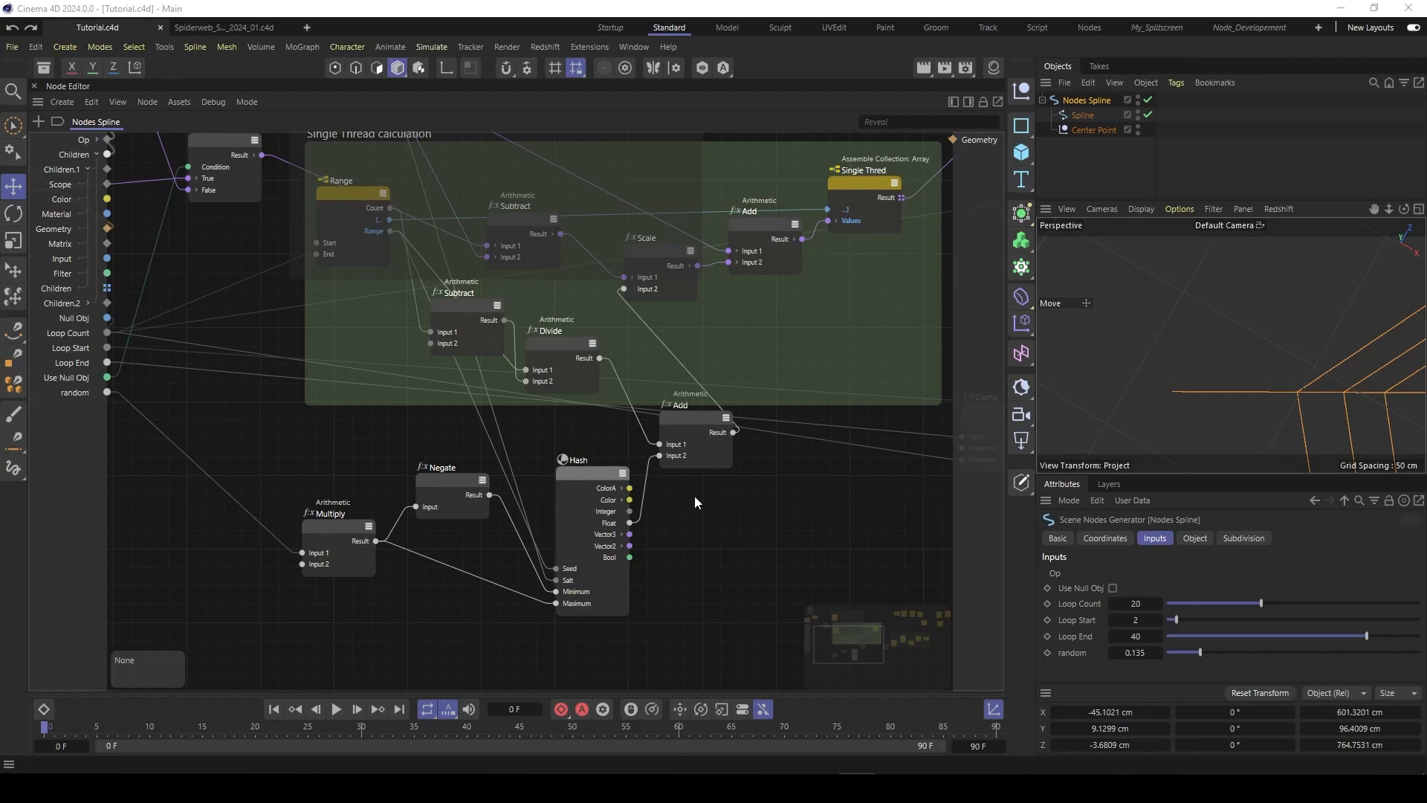
pyautogui.doubleClick(671, 504)
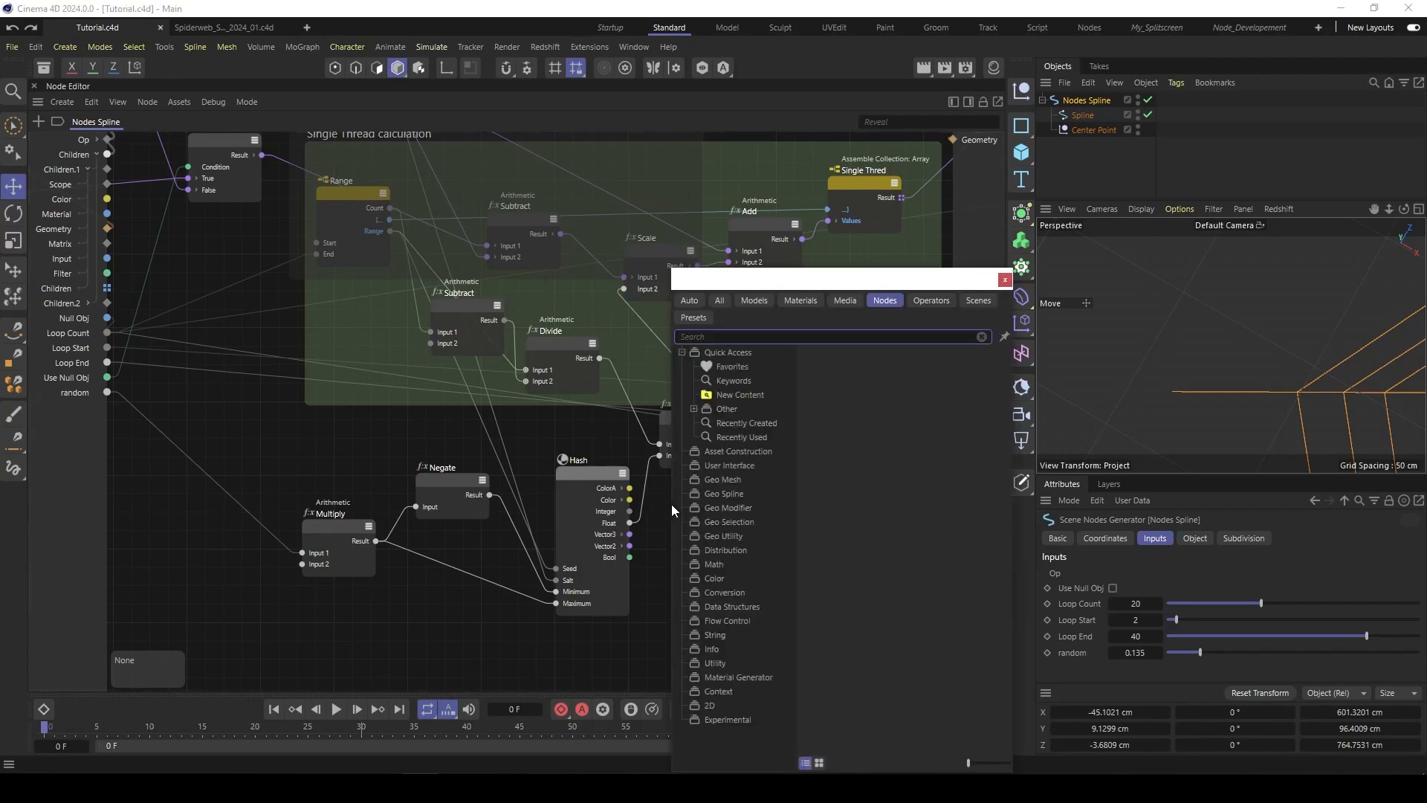
pyautogui.write('mapp')
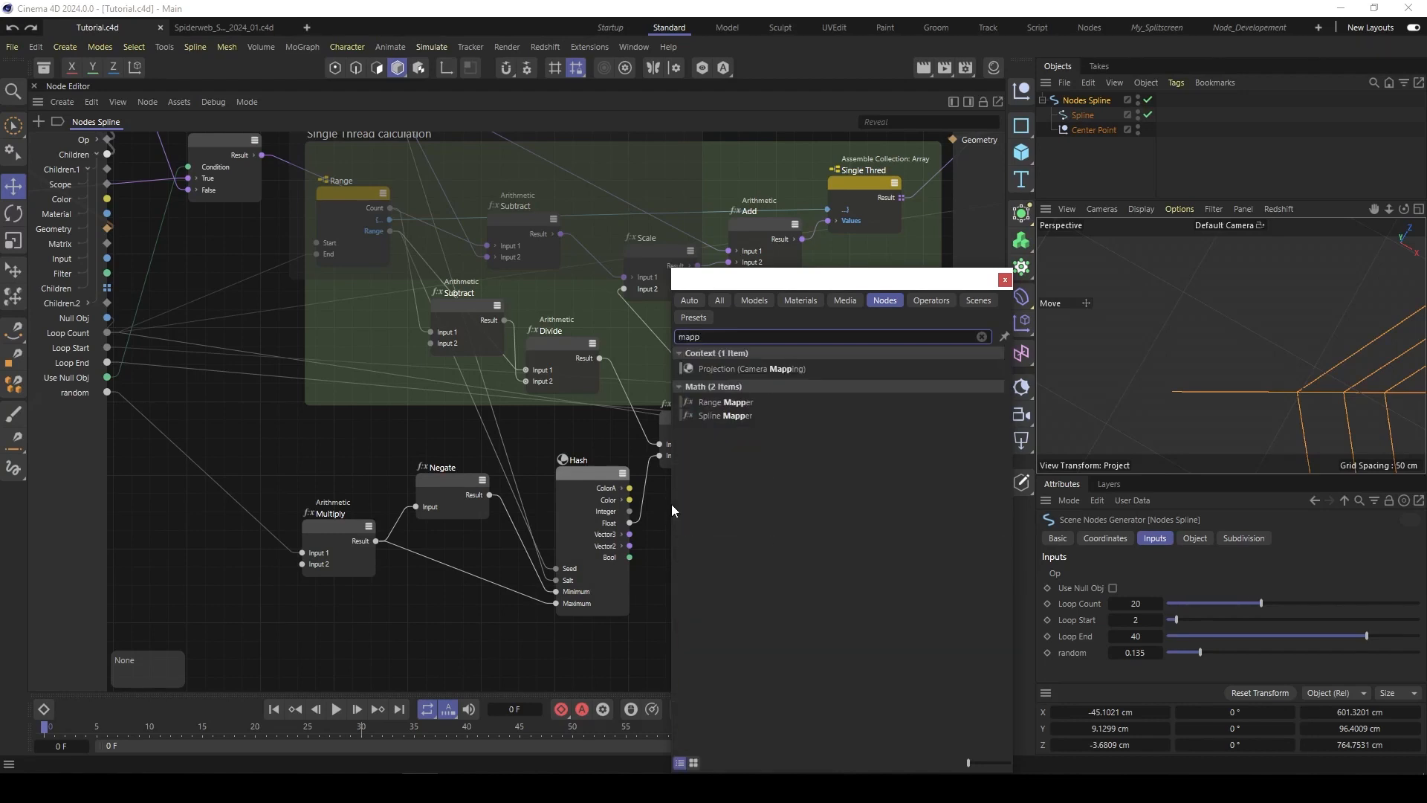
pyautogui.doubleClick(715, 416)
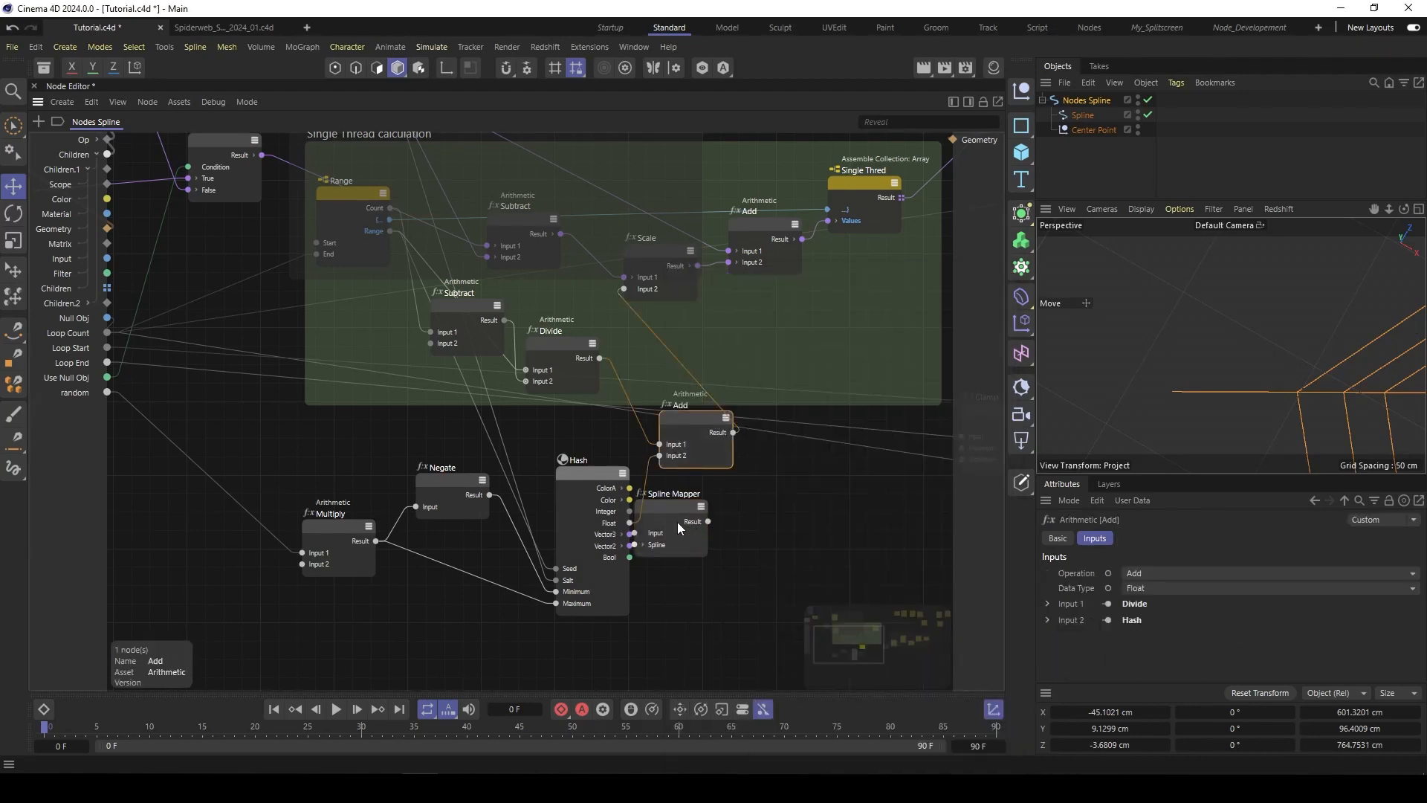
pyautogui.moveTo(678, 529); pyautogui.dragTo(706, 522)
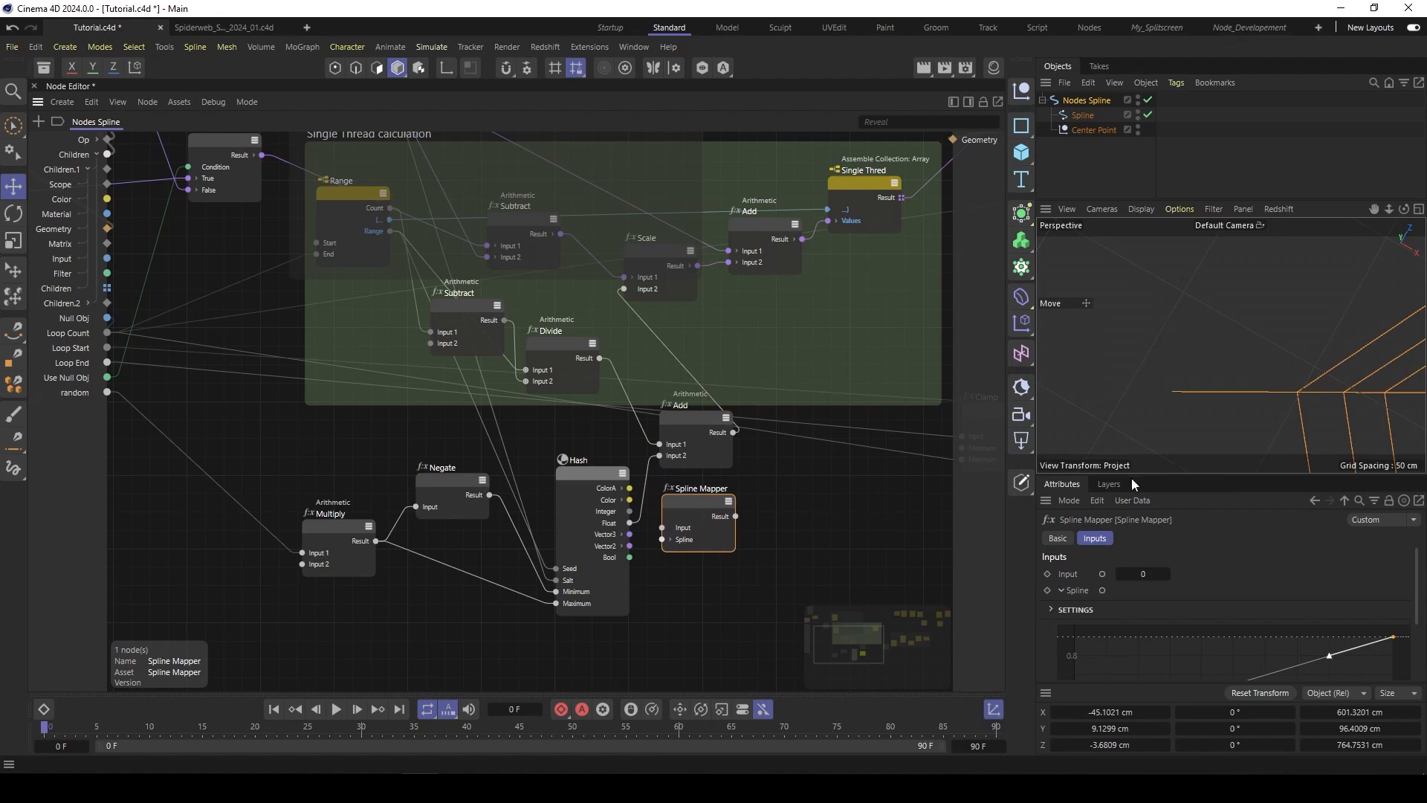
pyautogui.moveTo(599, 358); pyautogui.dragTo(667, 528)
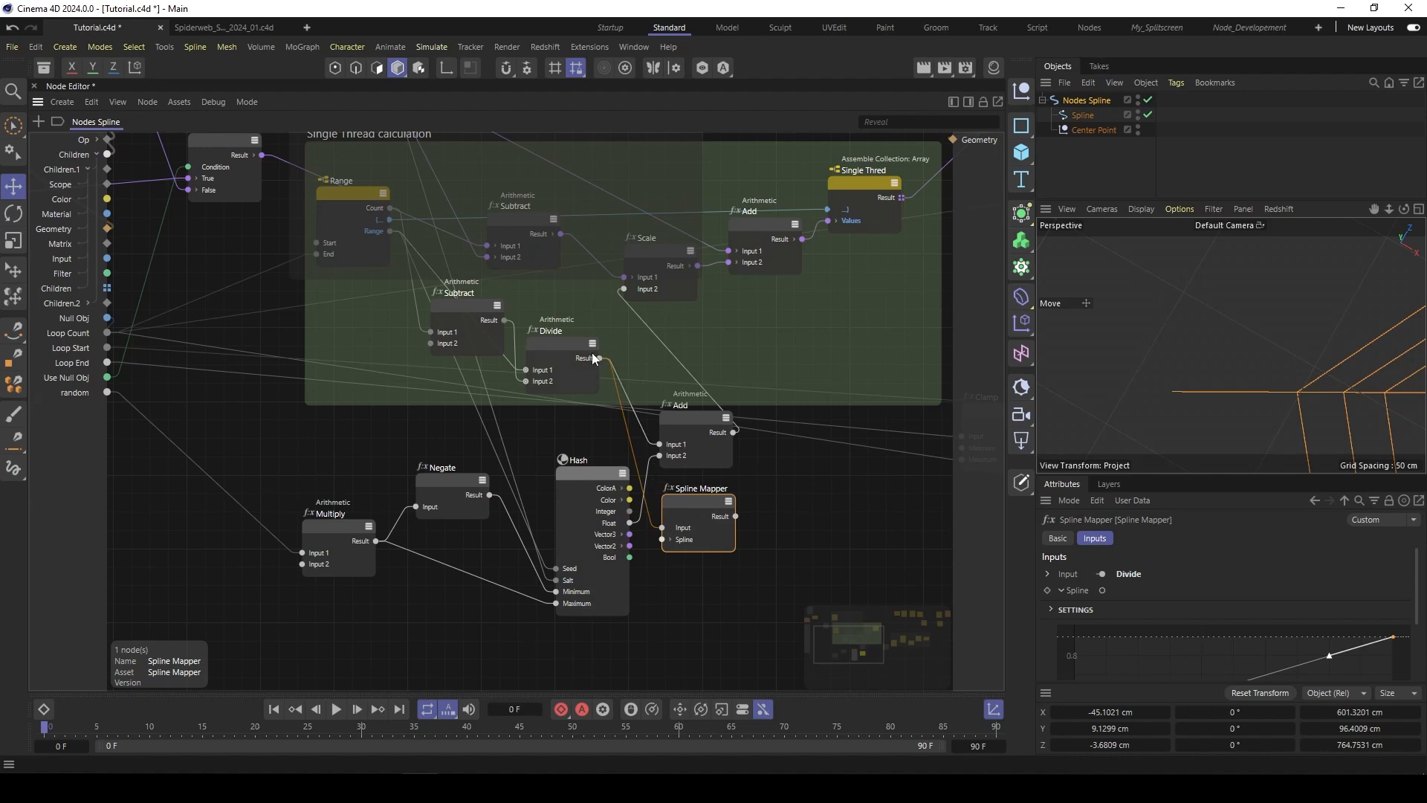
pyautogui.moveTo(696, 501); pyautogui.dragTo(693, 503)
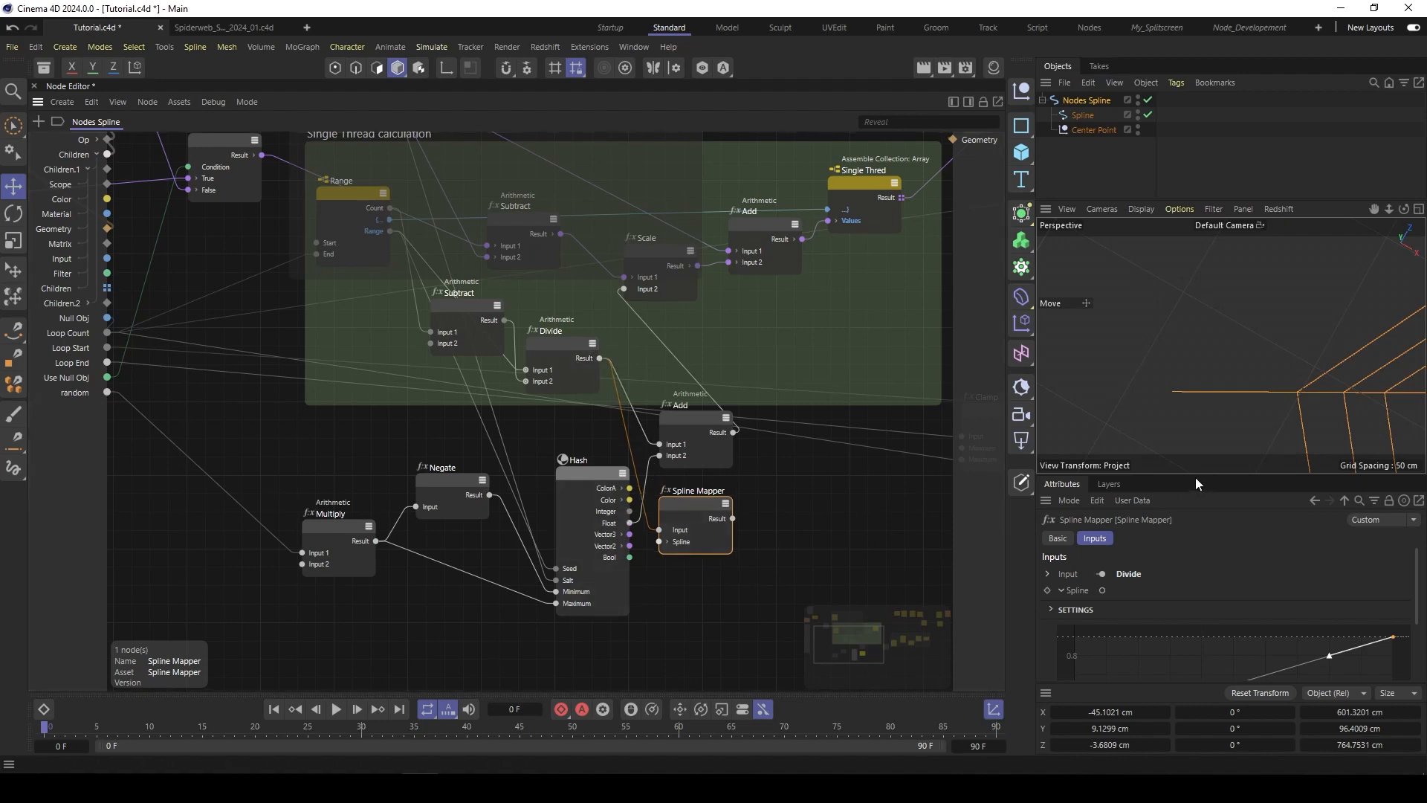
# Step: Shape the Spline Mapper curve as a smooth bell, at 0 on both ends and peaking at full height in the middle
pyautogui.moveTo(1195, 475); pyautogui.dragTo(1190, 339)
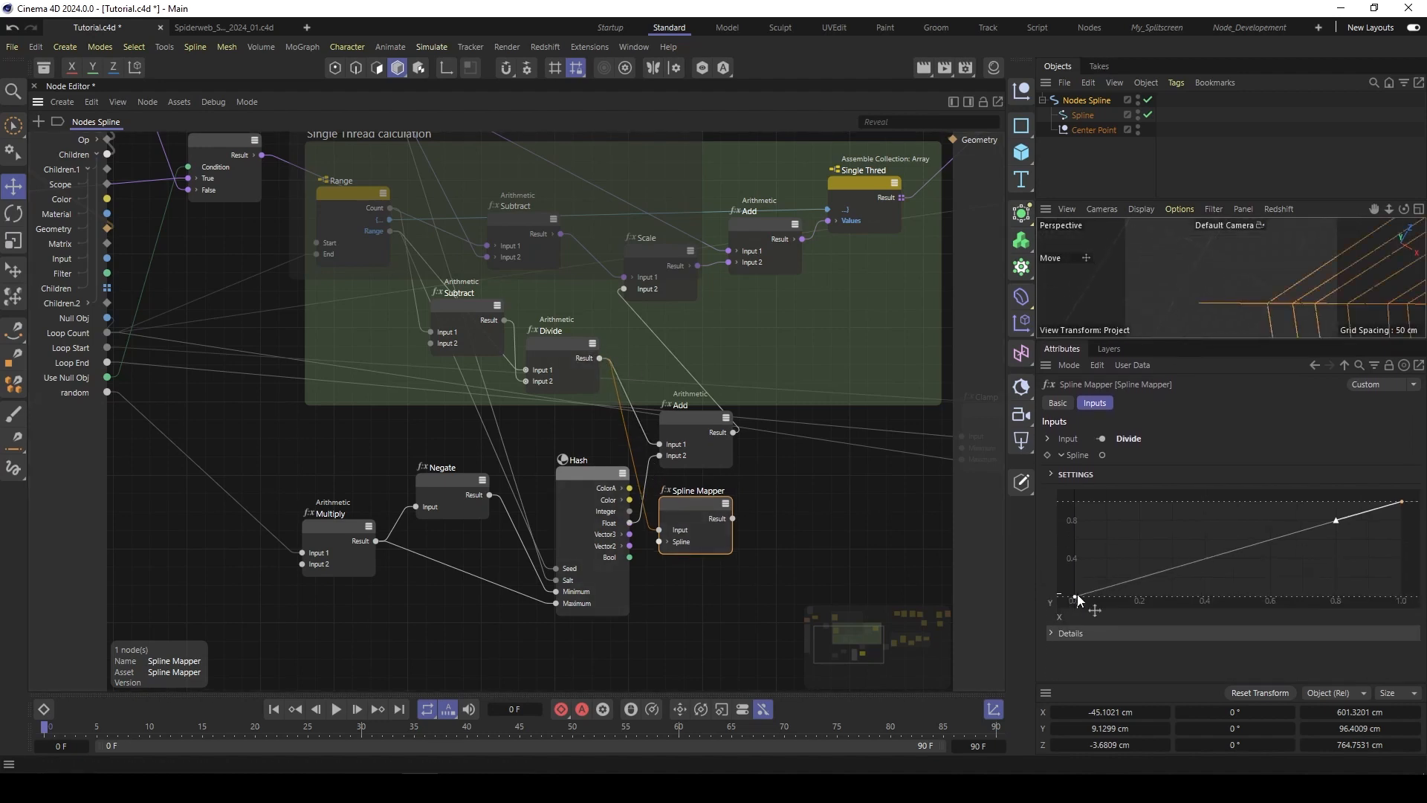
pyautogui.moveTo(1402, 504); pyautogui.dragTo(1403, 600)
pyautogui.moveTo(1248, 588); pyautogui.dragTo(1191, 501)
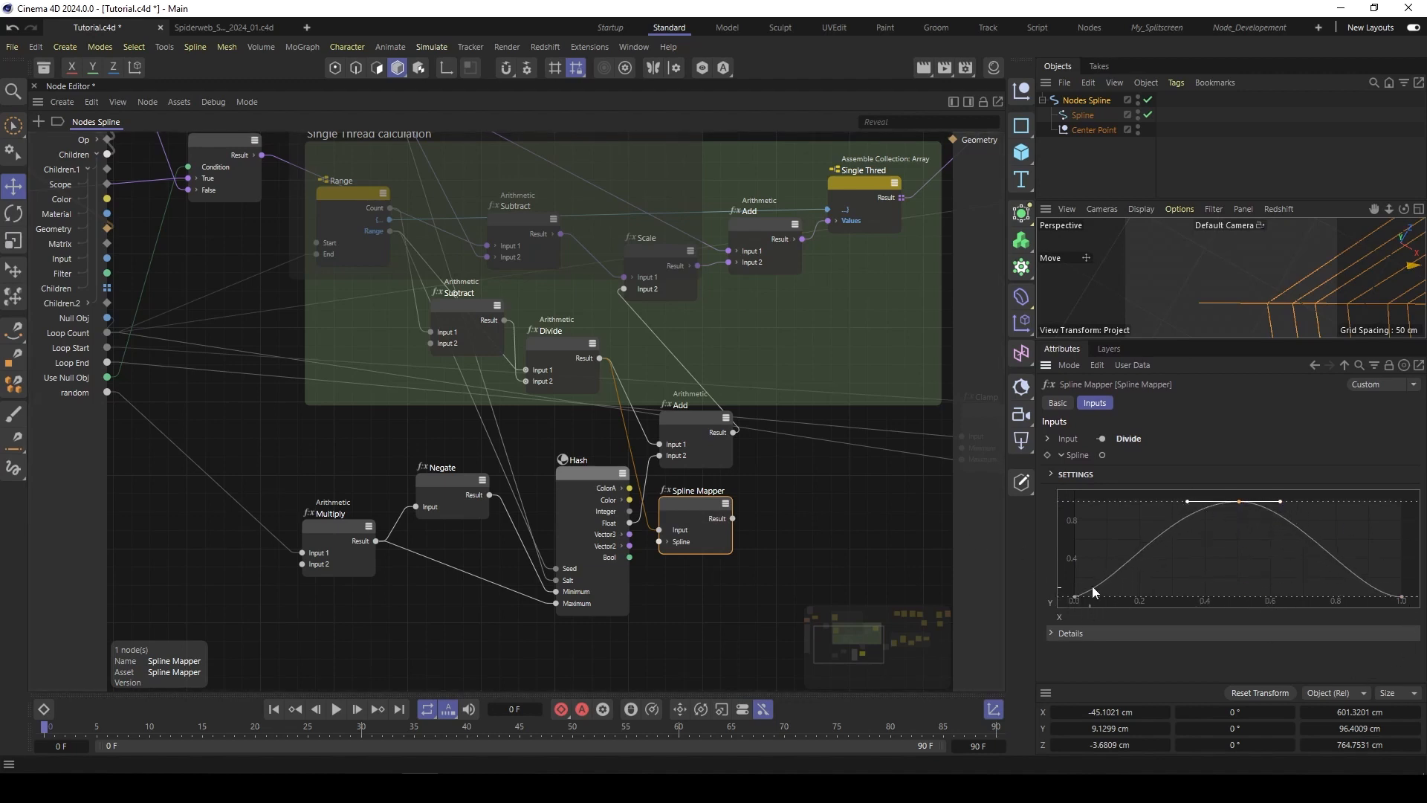
pyautogui.click(1403, 597)
# Step: Add a Multiply node combining the Hash Float with the Spline Mapper result, and connect its result to the Add node's Input 2
pyautogui.moveTo(712, 507); pyautogui.dragTo(720, 515)
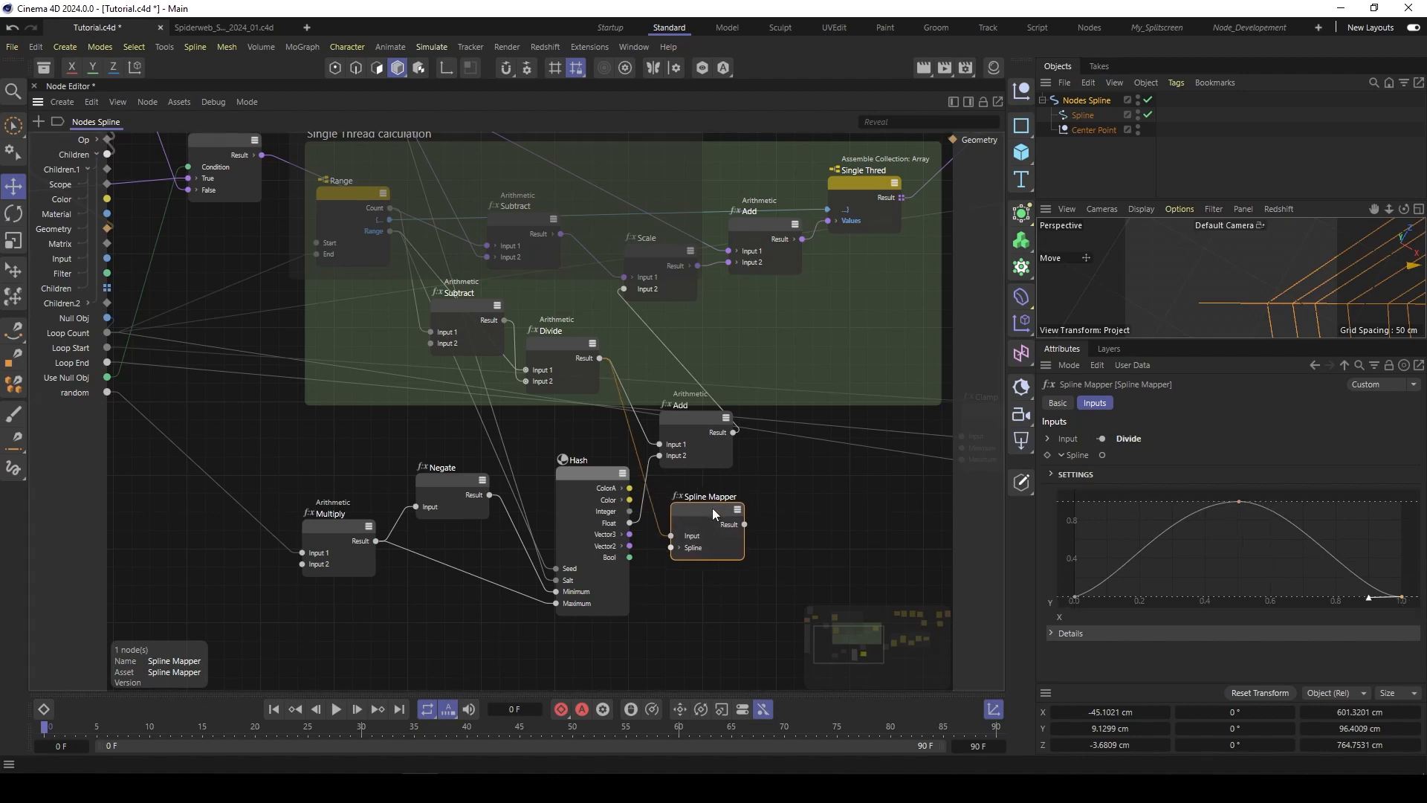
pyautogui.doubleClick(800, 497)
pyautogui.write('mul')
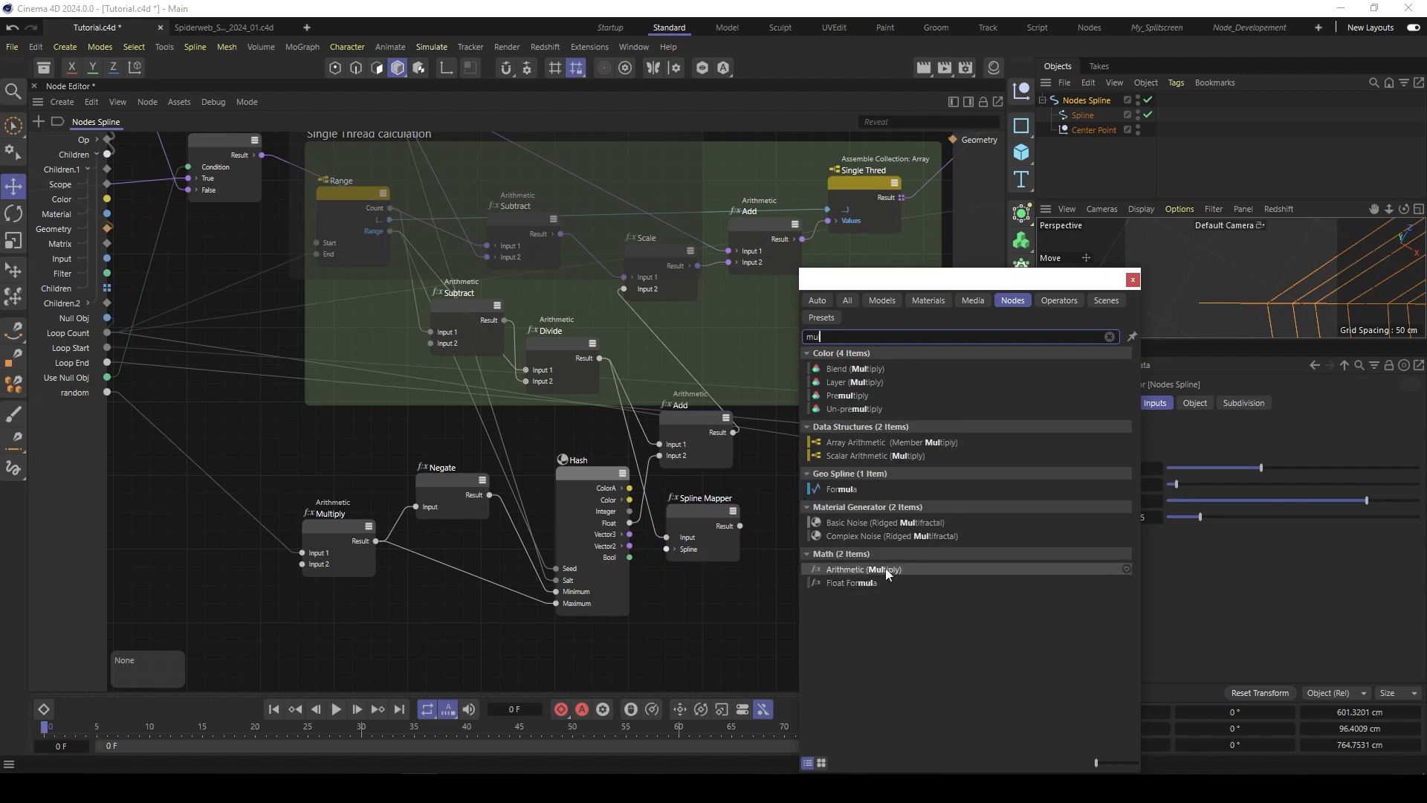
pyautogui.doubleClick(886, 569)
pyautogui.moveTo(629, 527); pyautogui.dragTo(616, 523)
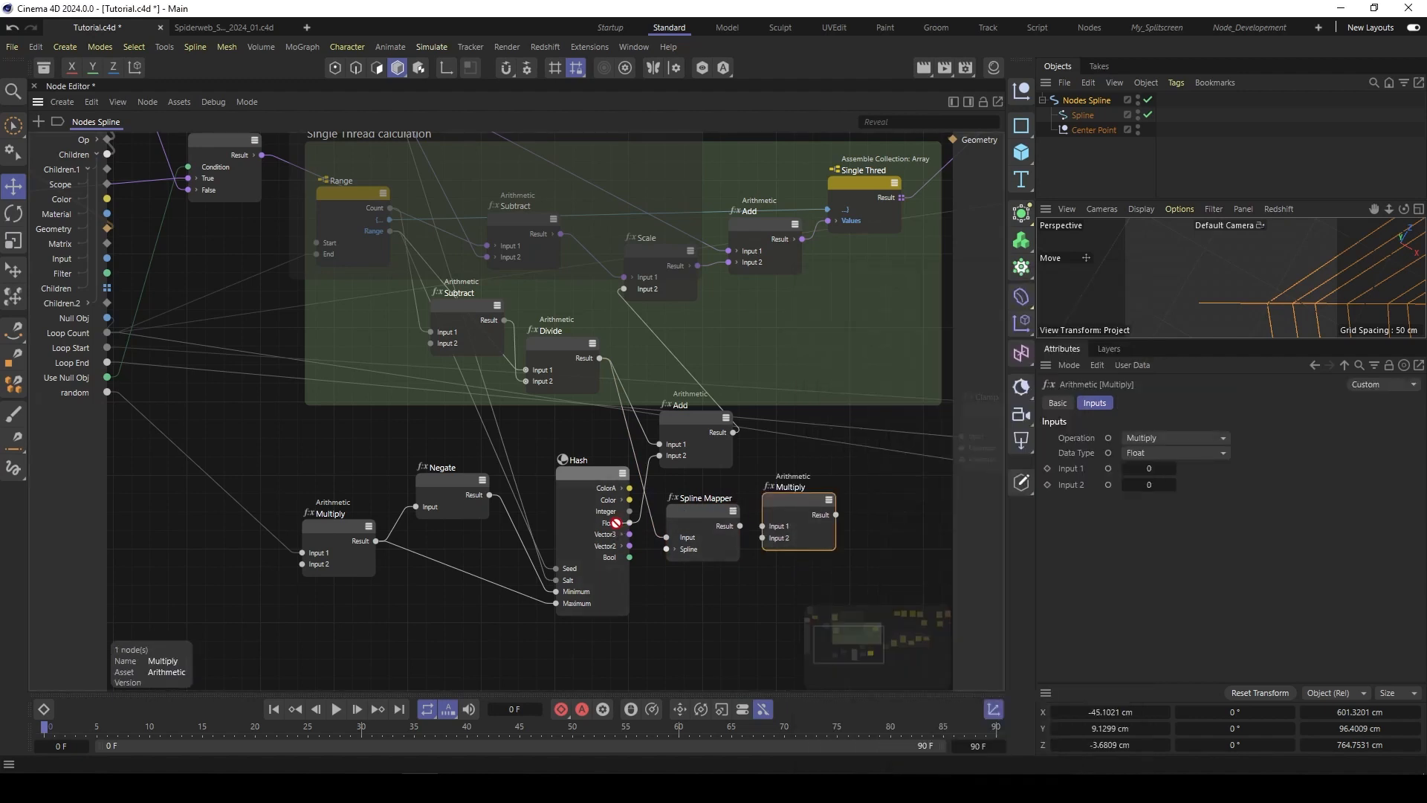
pyautogui.moveTo(715, 563); pyautogui.dragTo(678, 418)
pyautogui.click(739, 491)
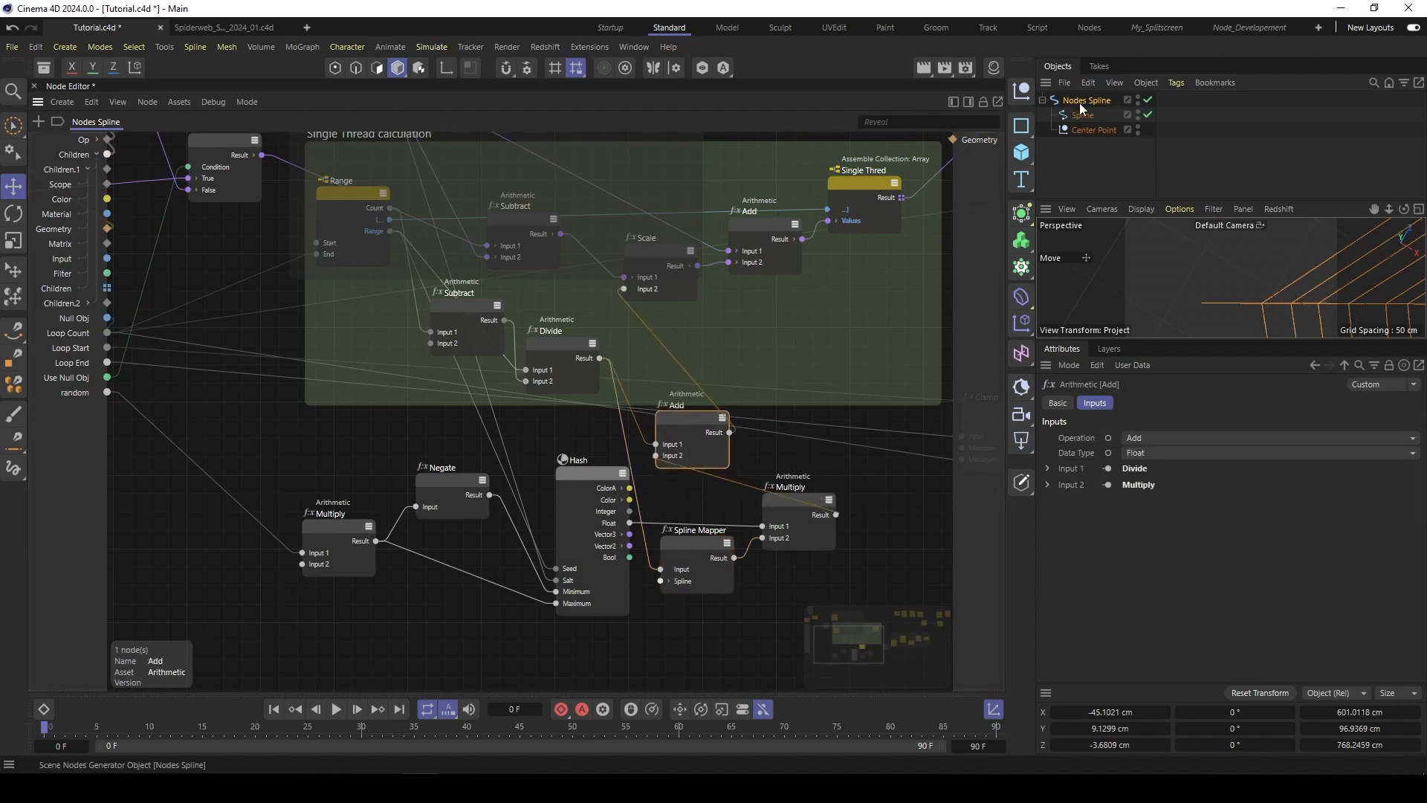
# Step: Select Nodes Spline and examine the thread ends up close, followed by the web as a whole
pyautogui.click(1057, 100)
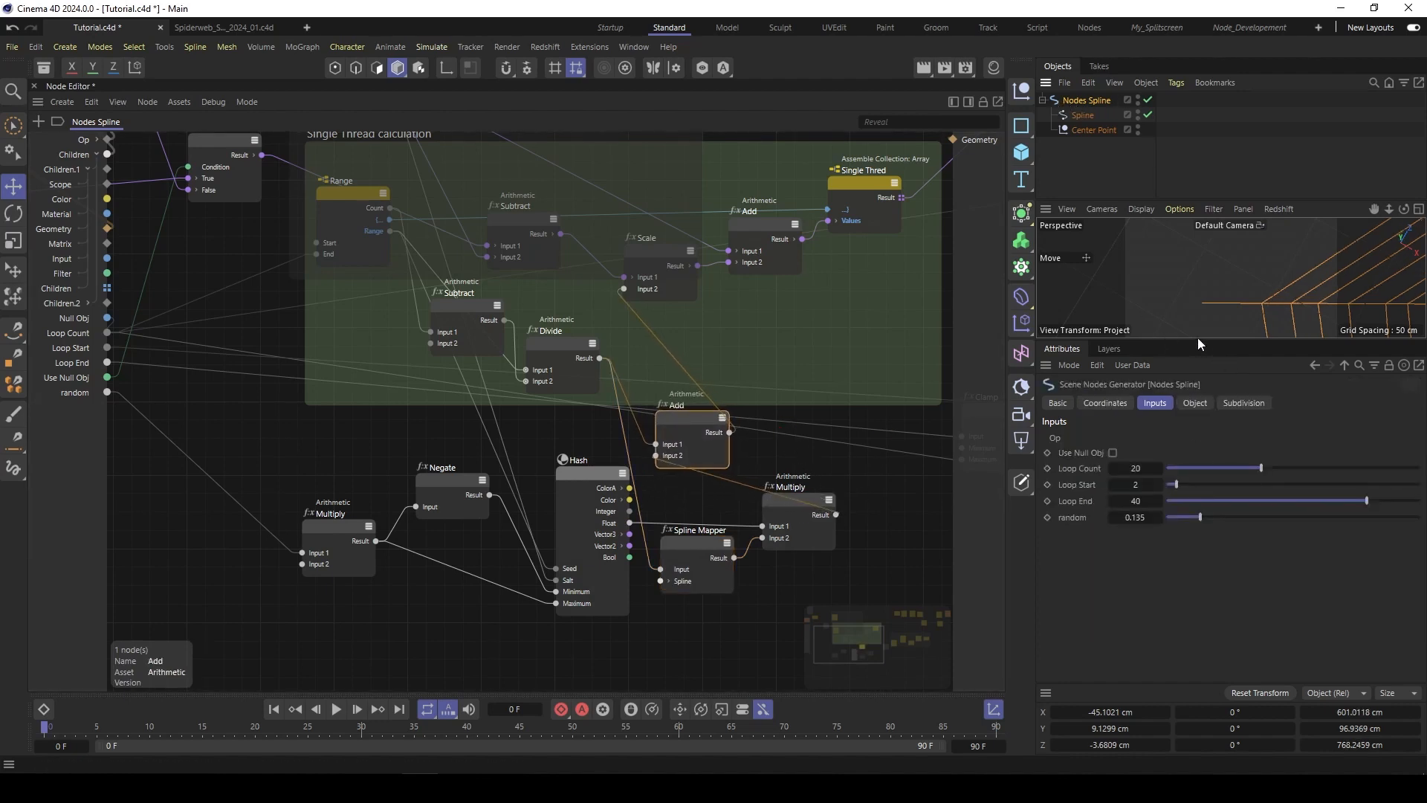
pyautogui.moveTo(1197, 340); pyautogui.dragTo(1200, 413)
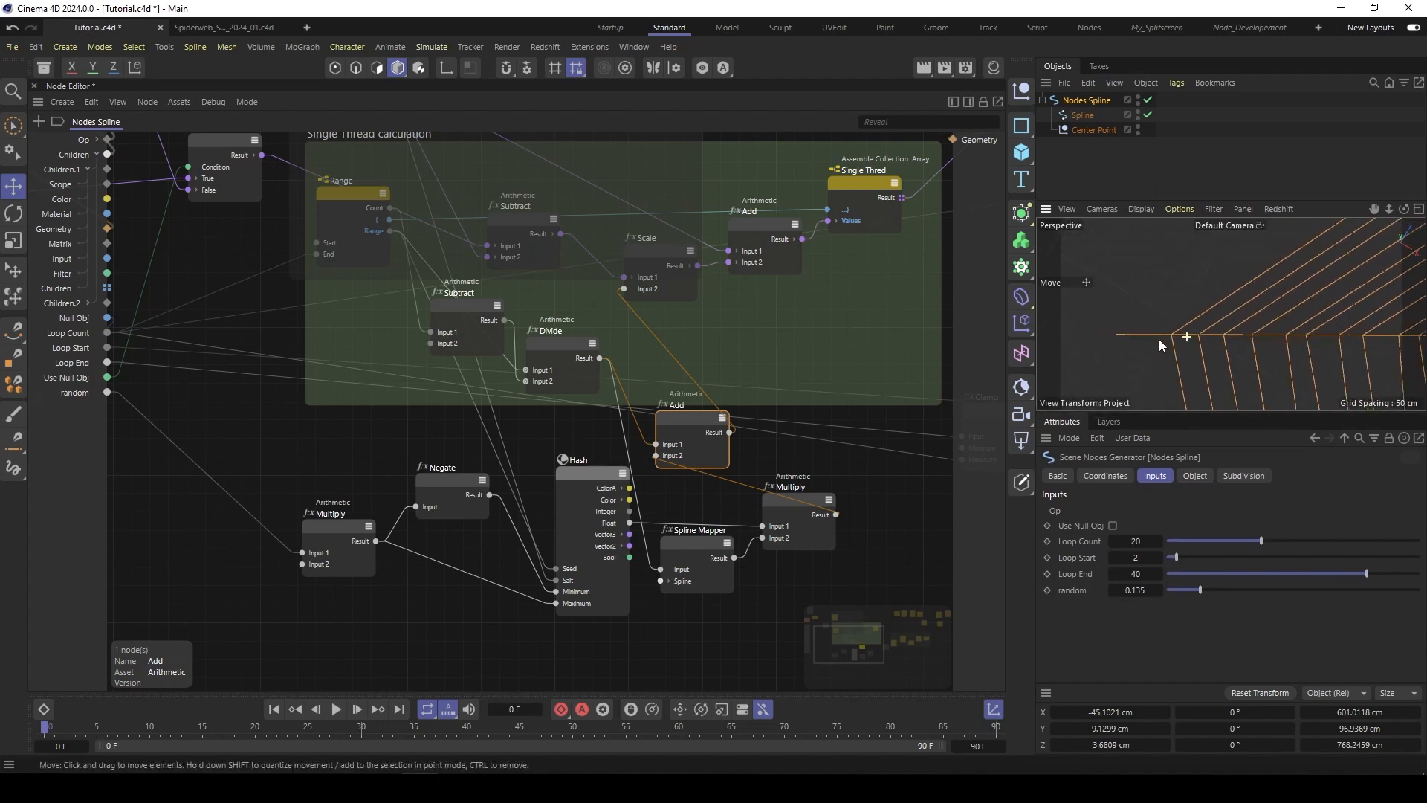
pyautogui.keyDown('alt'); pyautogui.moveTo(1230, 315); pyautogui.dragTo(1157, 326, button='right'); pyautogui.keyUp('alt')
pyautogui.keyDown('alt'); pyautogui.moveTo(1258, 297); pyautogui.dragTo(1194, 339, button='middle'); pyautogui.keyUp('alt')
pyautogui.keyDown('alt'); pyautogui.moveTo(1240, 311); pyautogui.dragTo(1193, 324, button='right'); pyautogui.keyUp('alt')
pyautogui.moveTo(1222, 411); pyautogui.dragTo(1224, 516)
pyautogui.keyDown('alt'); pyautogui.moveTo(1237, 398); pyautogui.dragTo(1264, 378, button='right'); pyautogui.keyUp('alt')
pyautogui.keyDown('alt'); pyautogui.moveTo(1231, 365); pyautogui.dragTo(1235, 388, button='middle'); pyautogui.keyUp('alt')
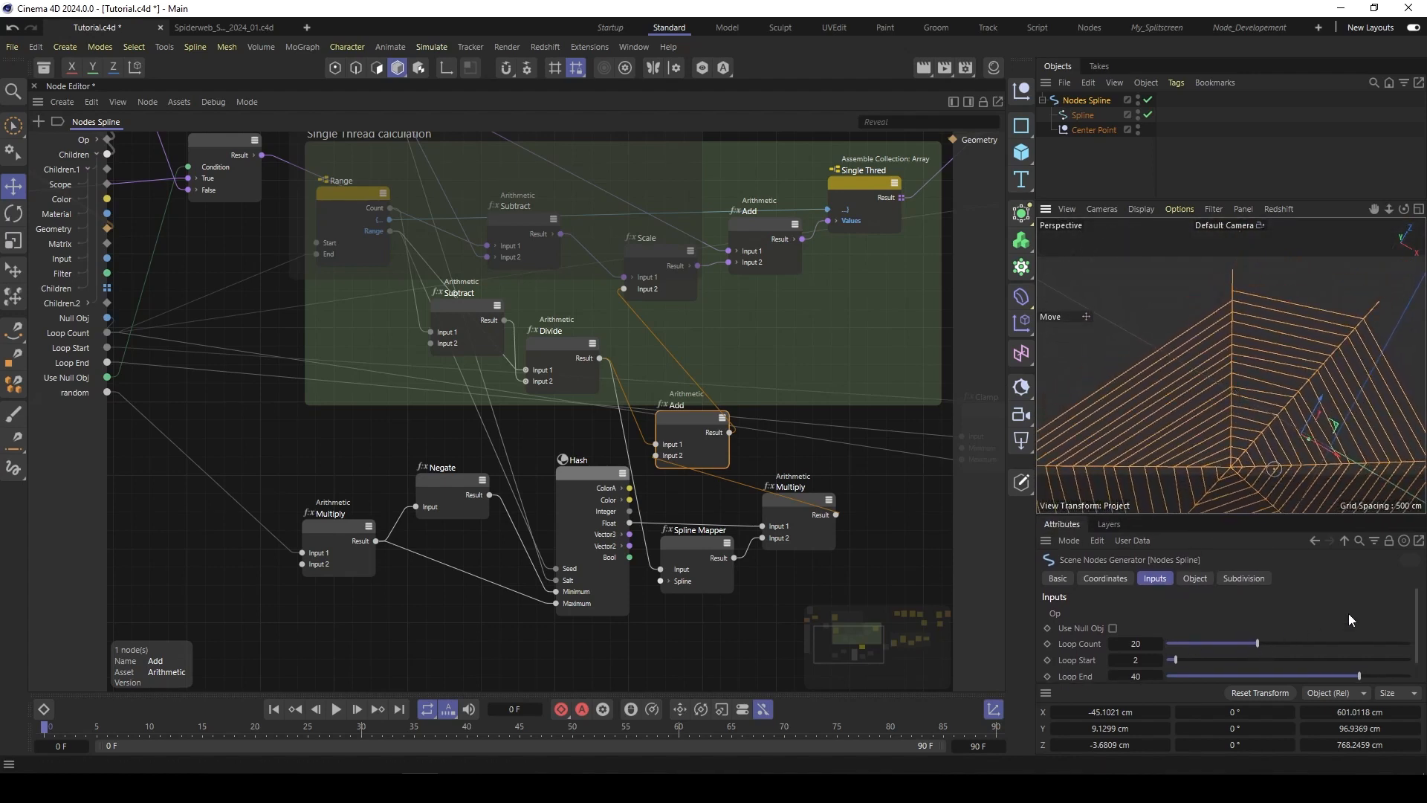
# Step: Vary the Nodes Spline's random value and leave it at 0.169, with the whole web in view
pyautogui.scroll(-1, 1418, 623)
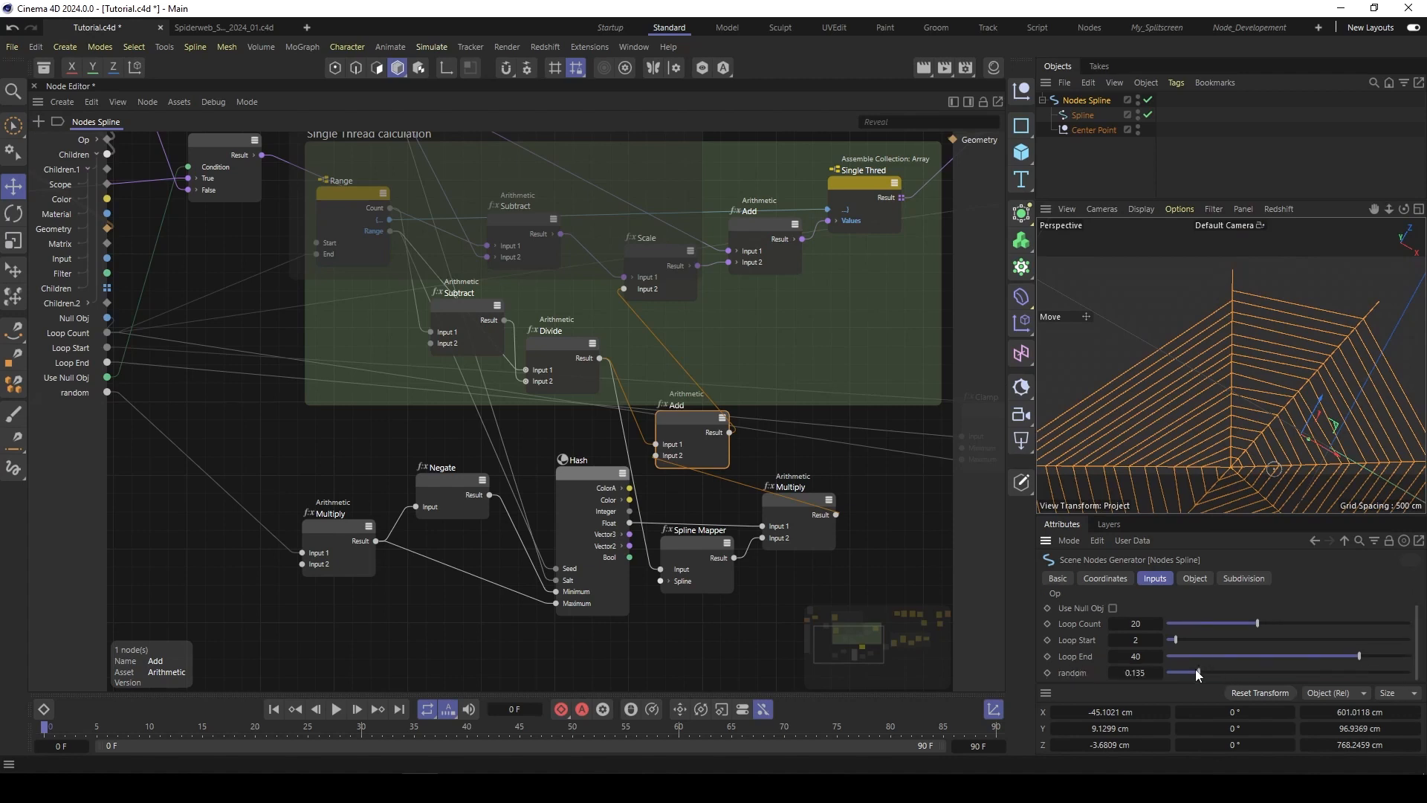
pyautogui.moveTo(1196, 672)
pyautogui.mouseDown()
pyautogui.moveTo(1257, 671)
pyautogui.moveTo(1208, 656)
pyautogui.mouseUp()
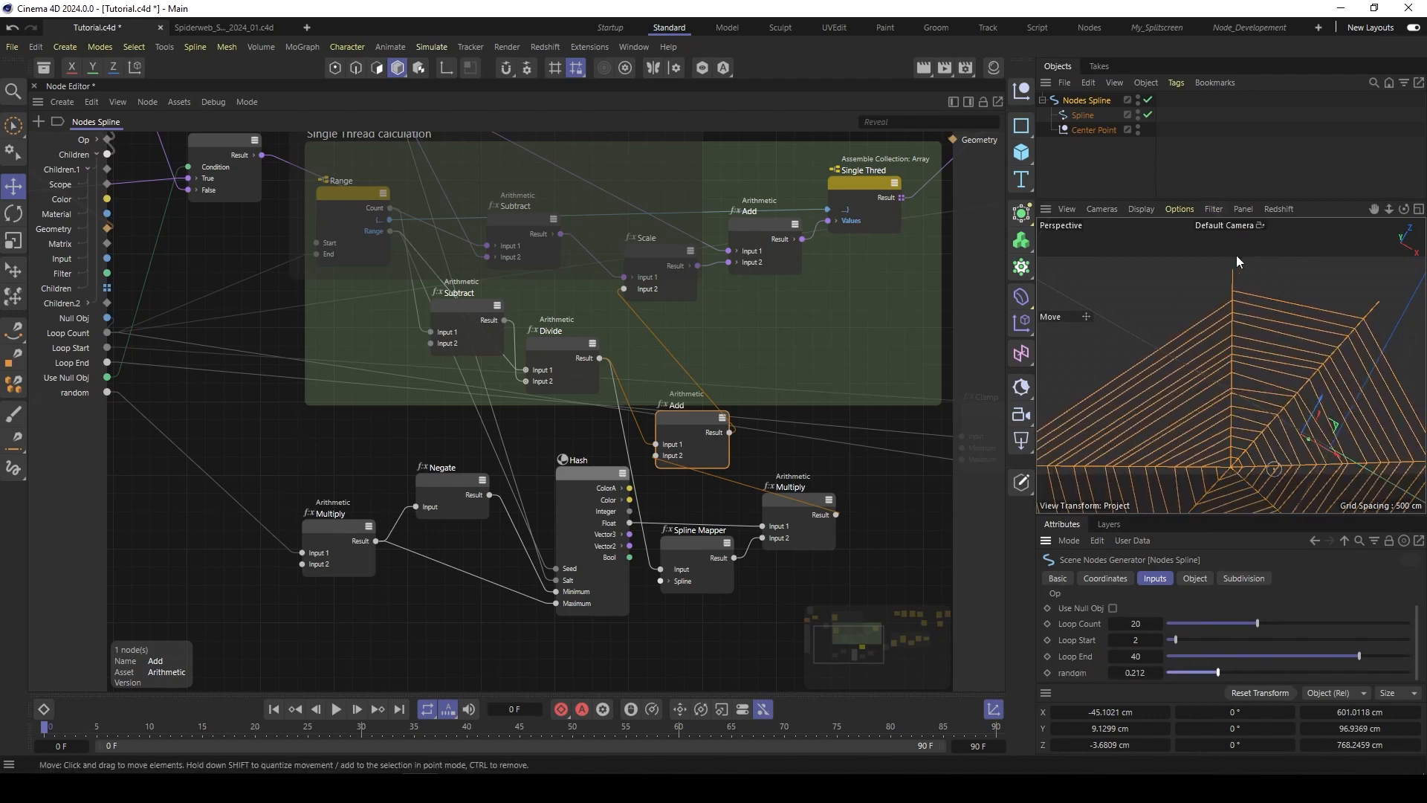
pyautogui.moveTo(1222, 673)
pyautogui.mouseDown()
pyautogui.moveTo(1287, 669)
pyautogui.moveTo(1207, 673)
pyautogui.mouseUp()
pyautogui.scroll(-3, 1239, 438)
pyautogui.keyDown('alt'); pyautogui.moveTo(1239, 439); pyautogui.dragTo(1242, 344, button='middle'); pyautogui.keyUp('alt')
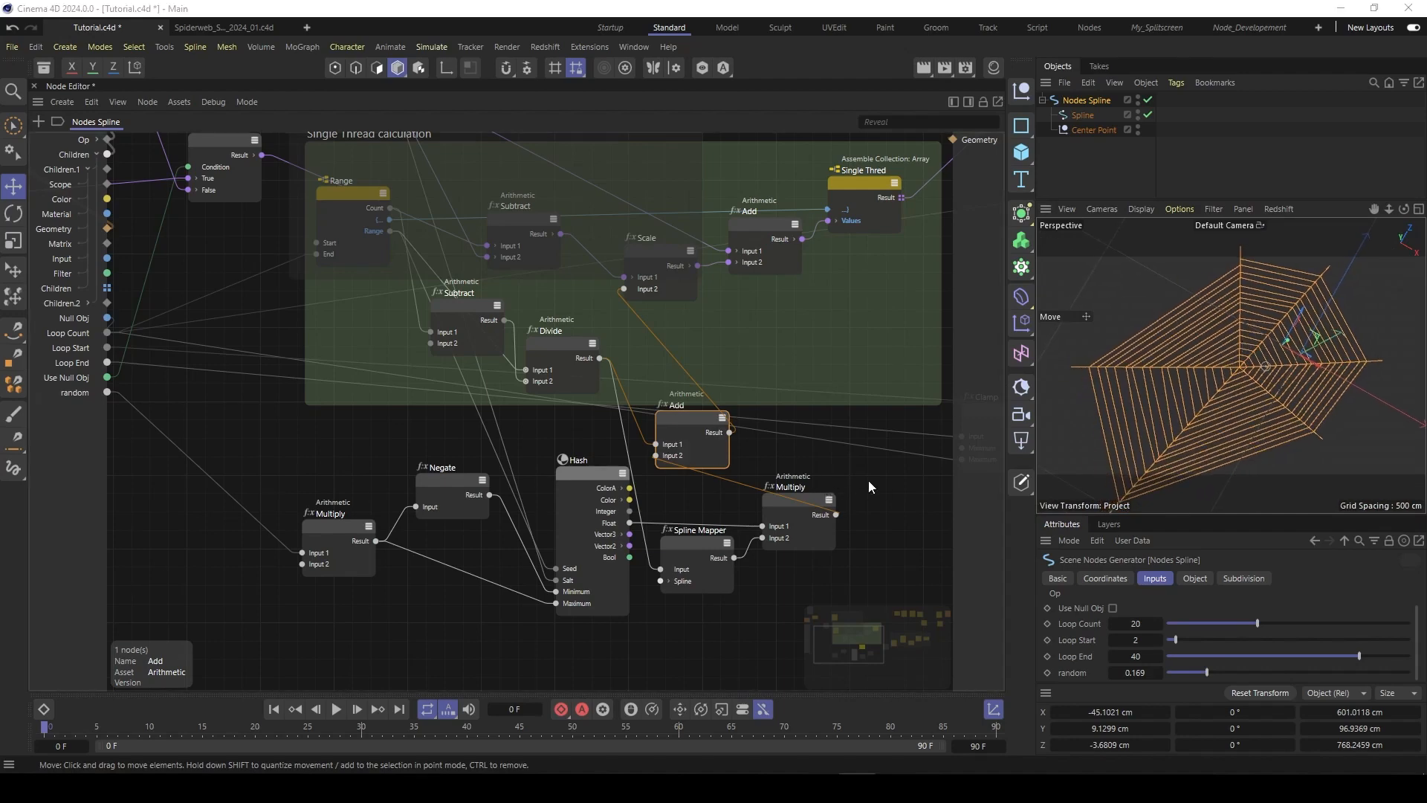
# Step: Move the collection Array node closer to the single-thread nodes and resize the All Threads scaffold to enclose the thread section
pyautogui.moveTo(869, 480); pyautogui.dragTo(838, 479)
pyautogui.scroll(-5, 838, 475)
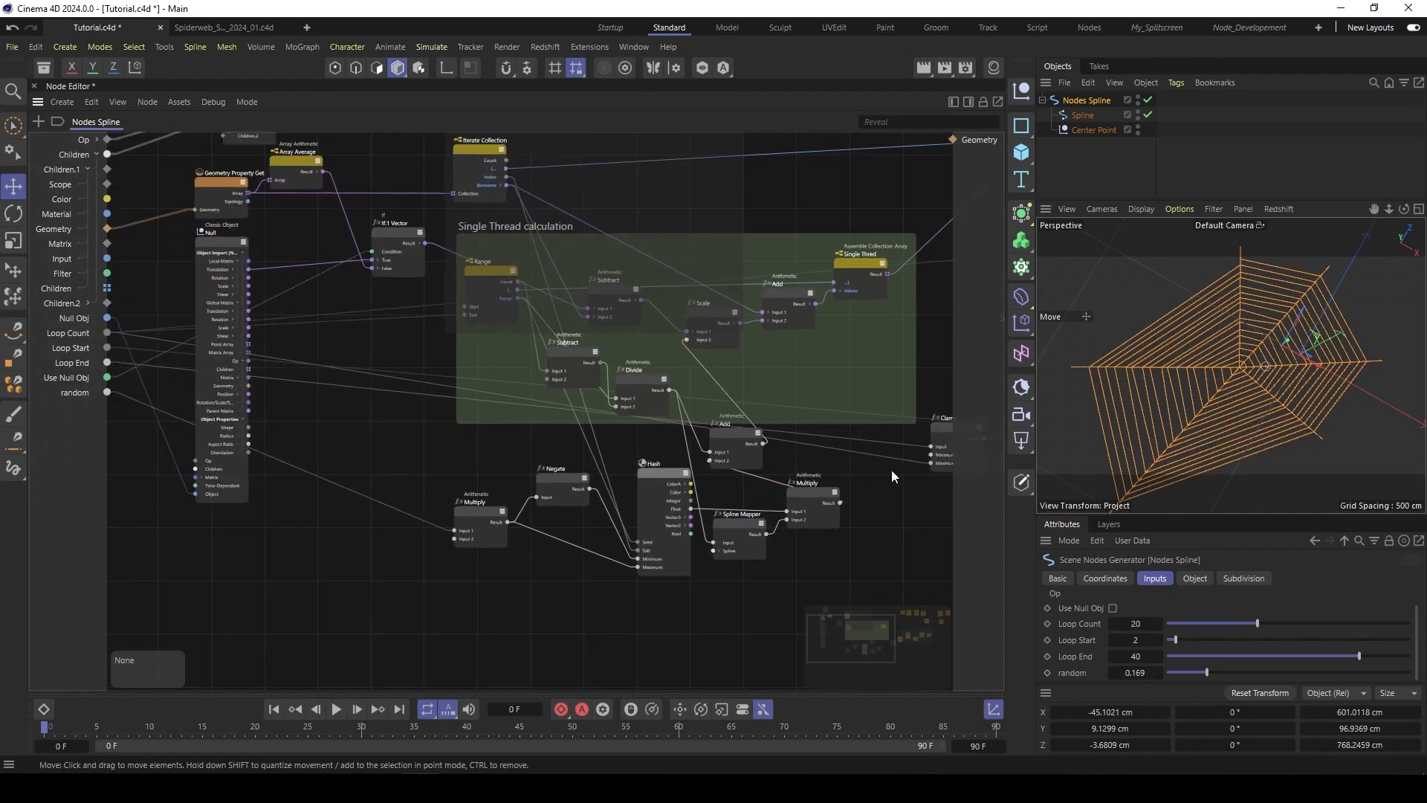
pyautogui.scroll(-2, 740, 312)
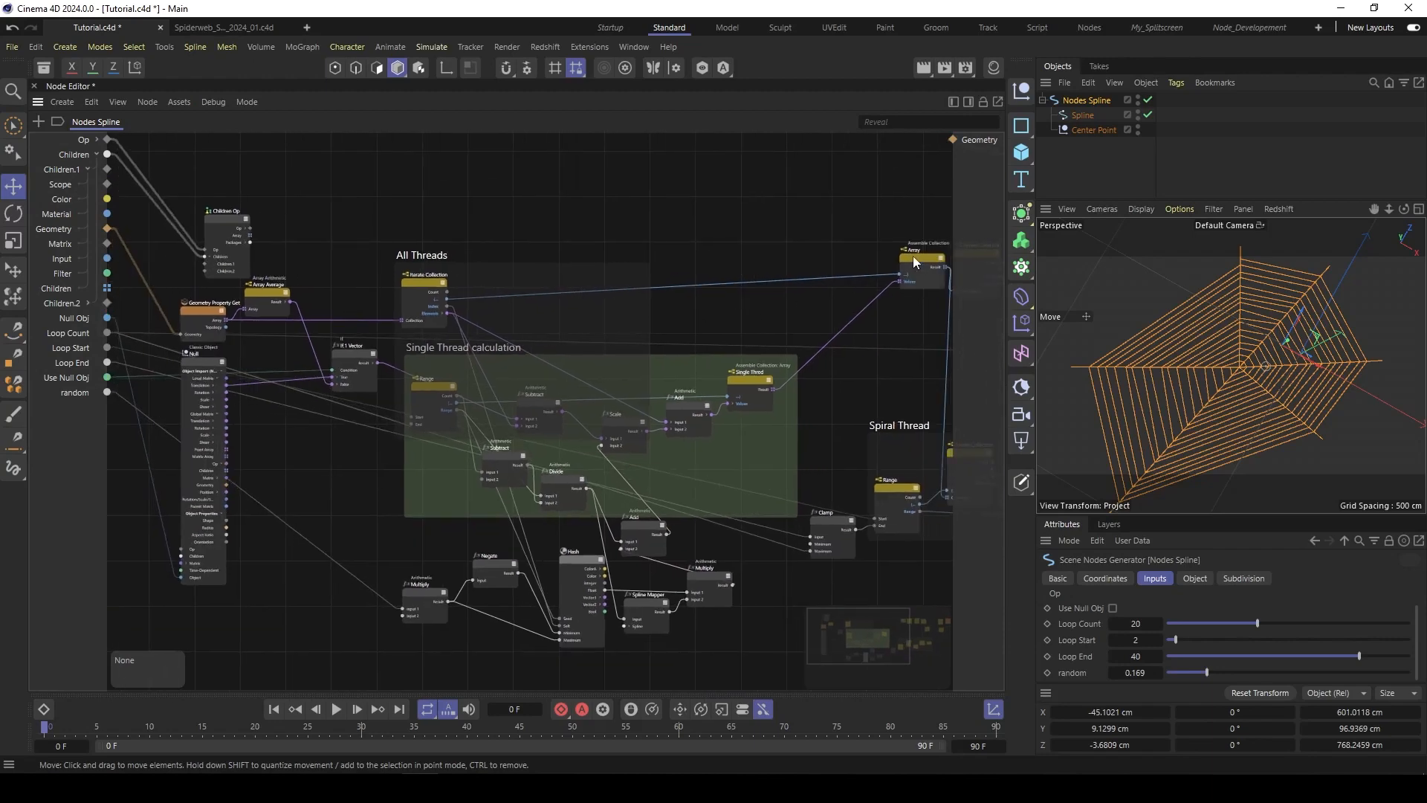
pyautogui.moveTo(913, 256); pyautogui.dragTo(827, 278)
pyautogui.moveTo(623, 281); pyautogui.dragTo(769, 289)
pyautogui.moveTo(781, 437); pyautogui.dragTo(768, 525)
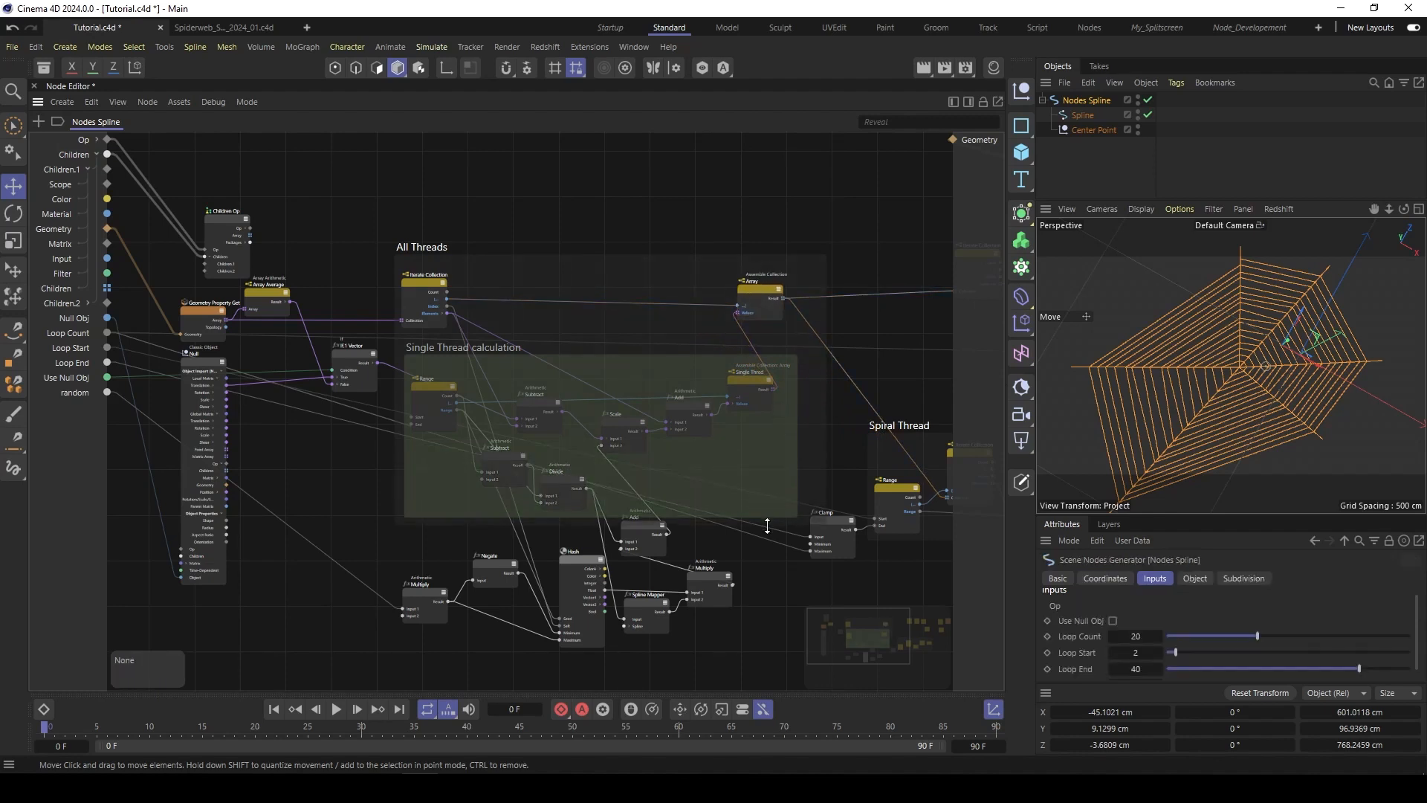
# Step: Move the six random variation nodes below the Single Thread calculation scaffold and group them in a scaffold named Randomize
pyautogui.moveTo(768, 509); pyautogui.dragTo(784, 394, button='middle')
pyautogui.moveTo(770, 546); pyautogui.dragTo(401, 424)
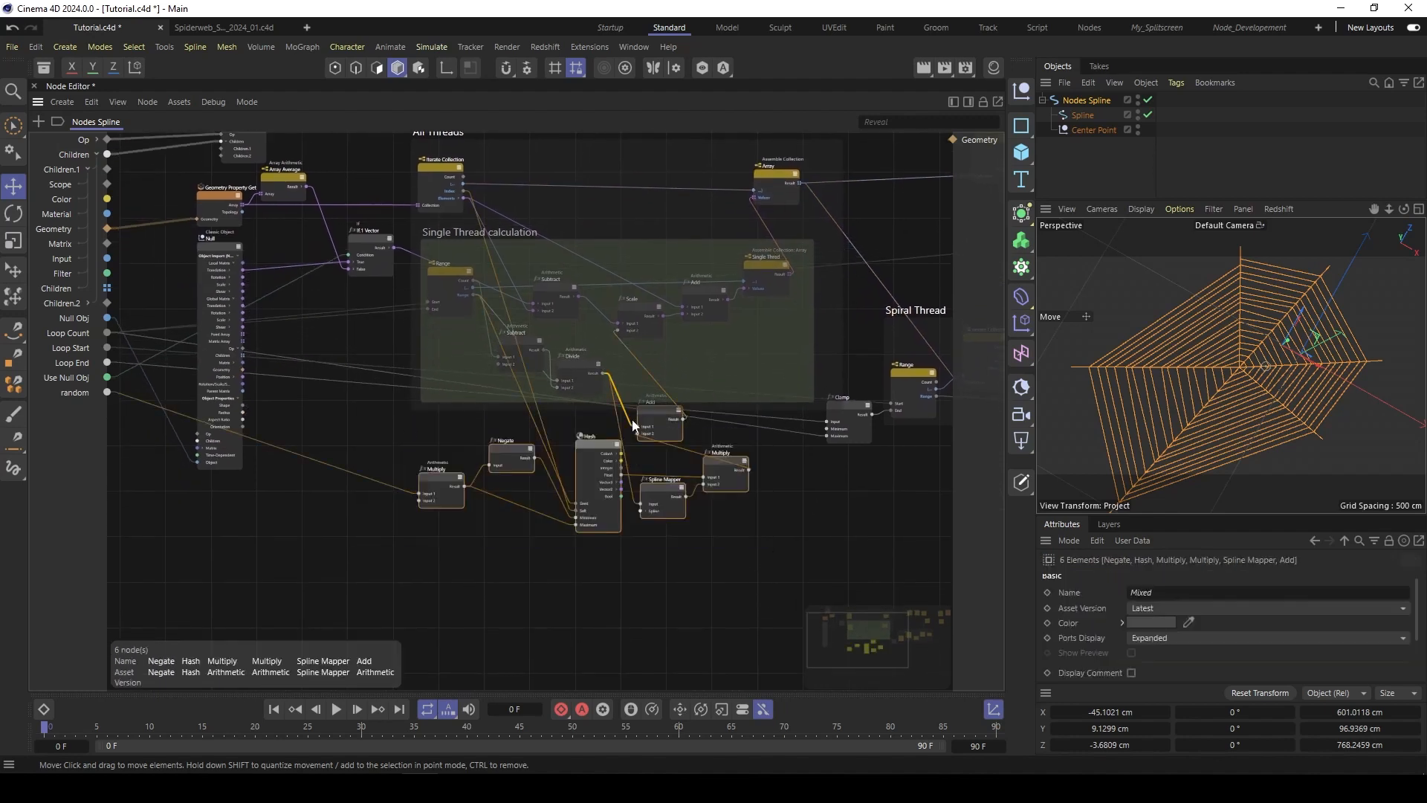
pyautogui.moveTo(662, 436); pyautogui.dragTo(636, 483)
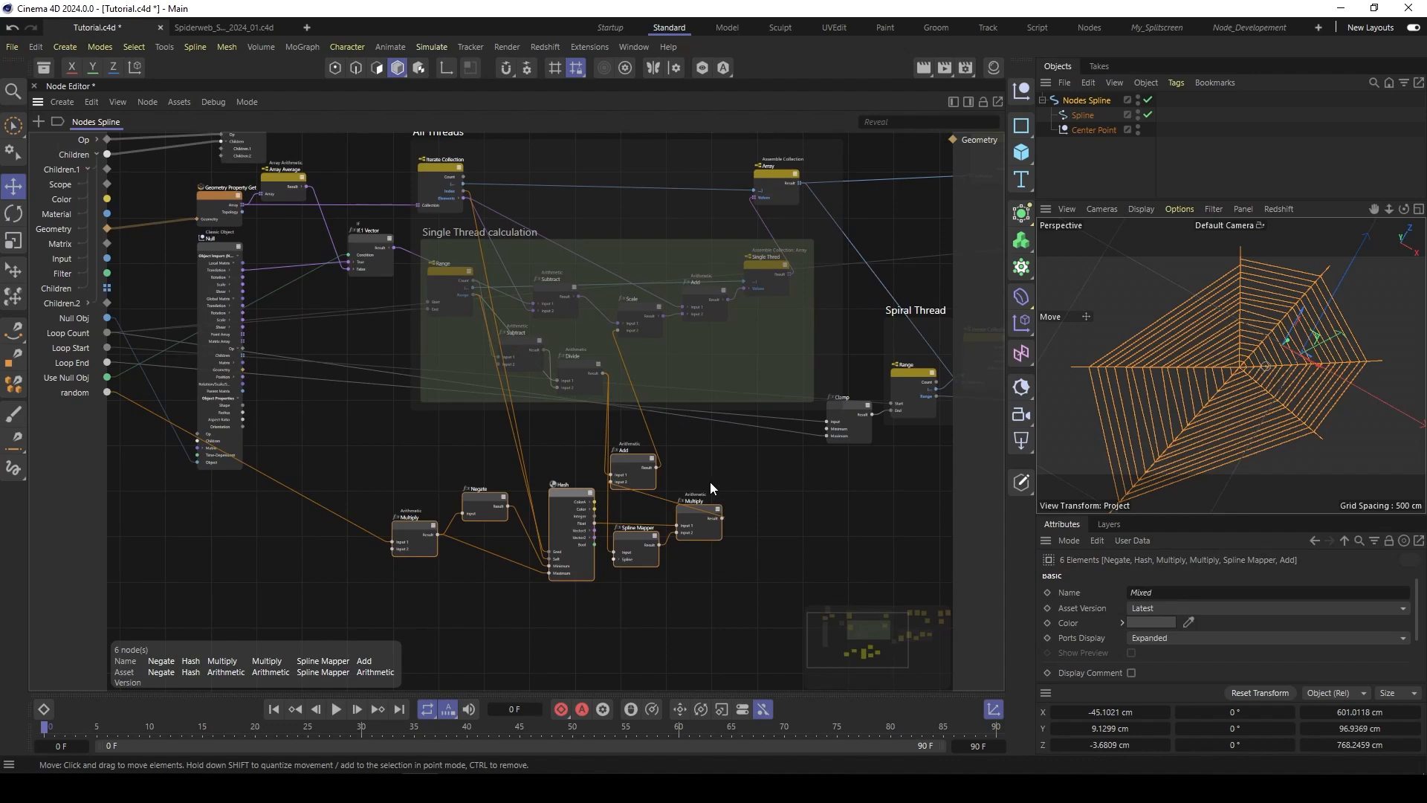
pyautogui.hotkey('alt', 's')
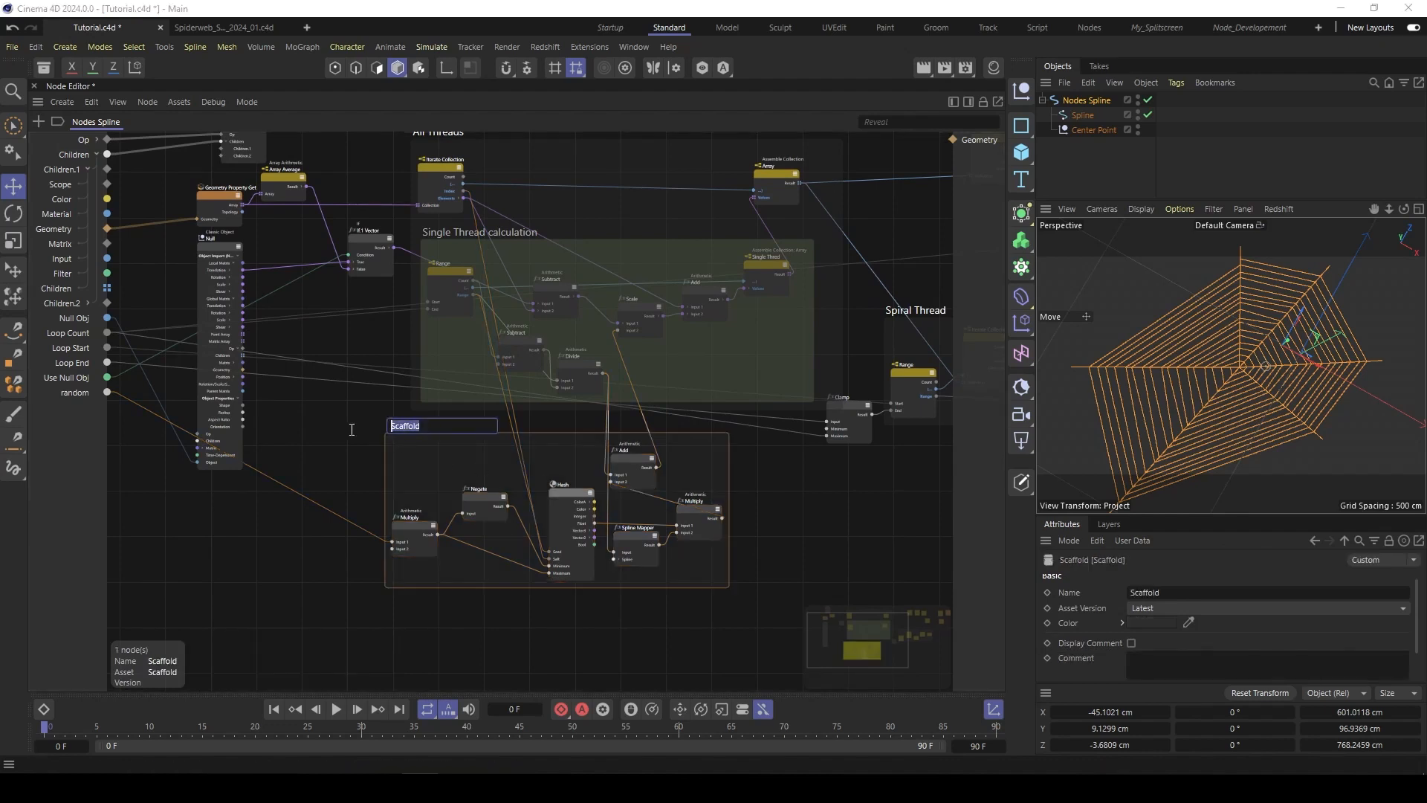
pyautogui.write('Randomize')
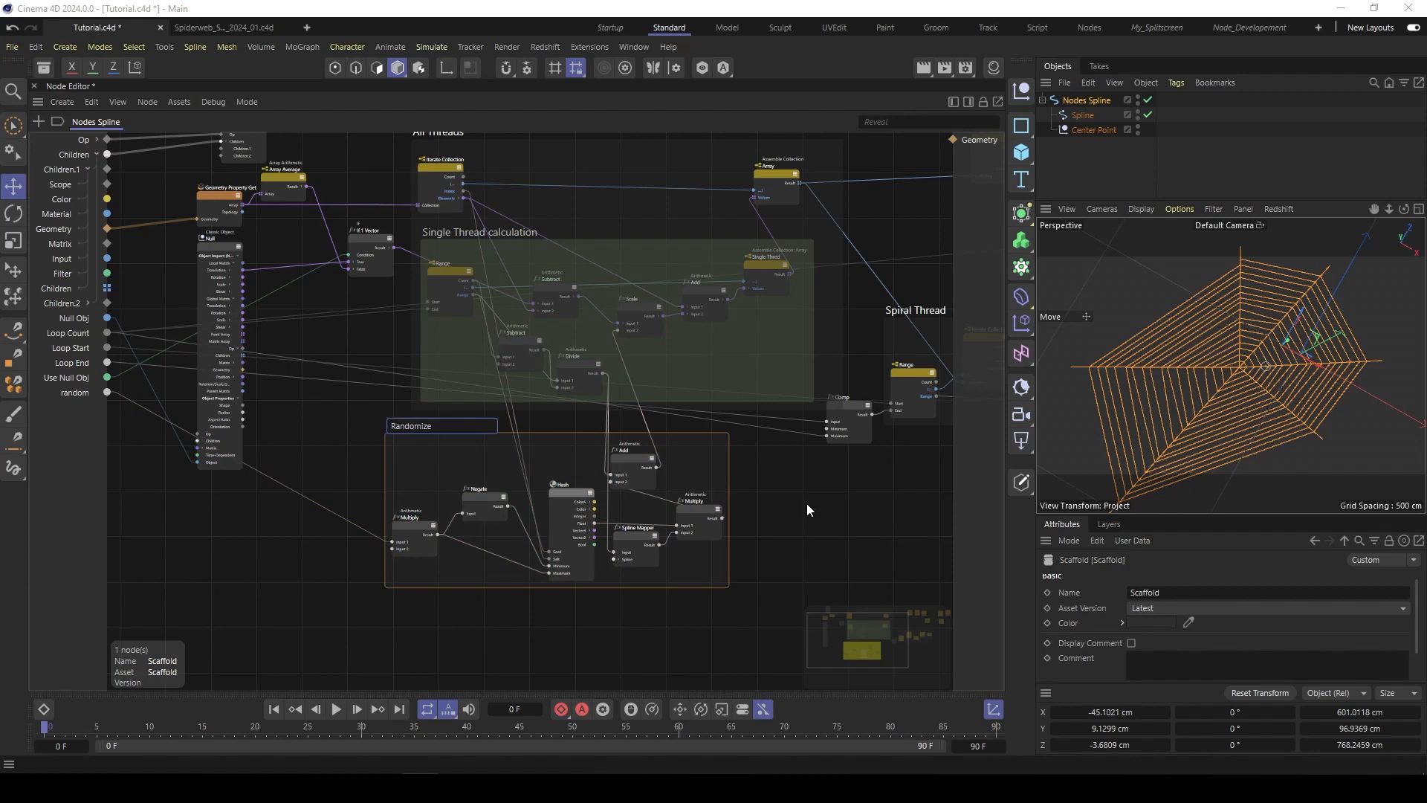
pyautogui.press('Return')
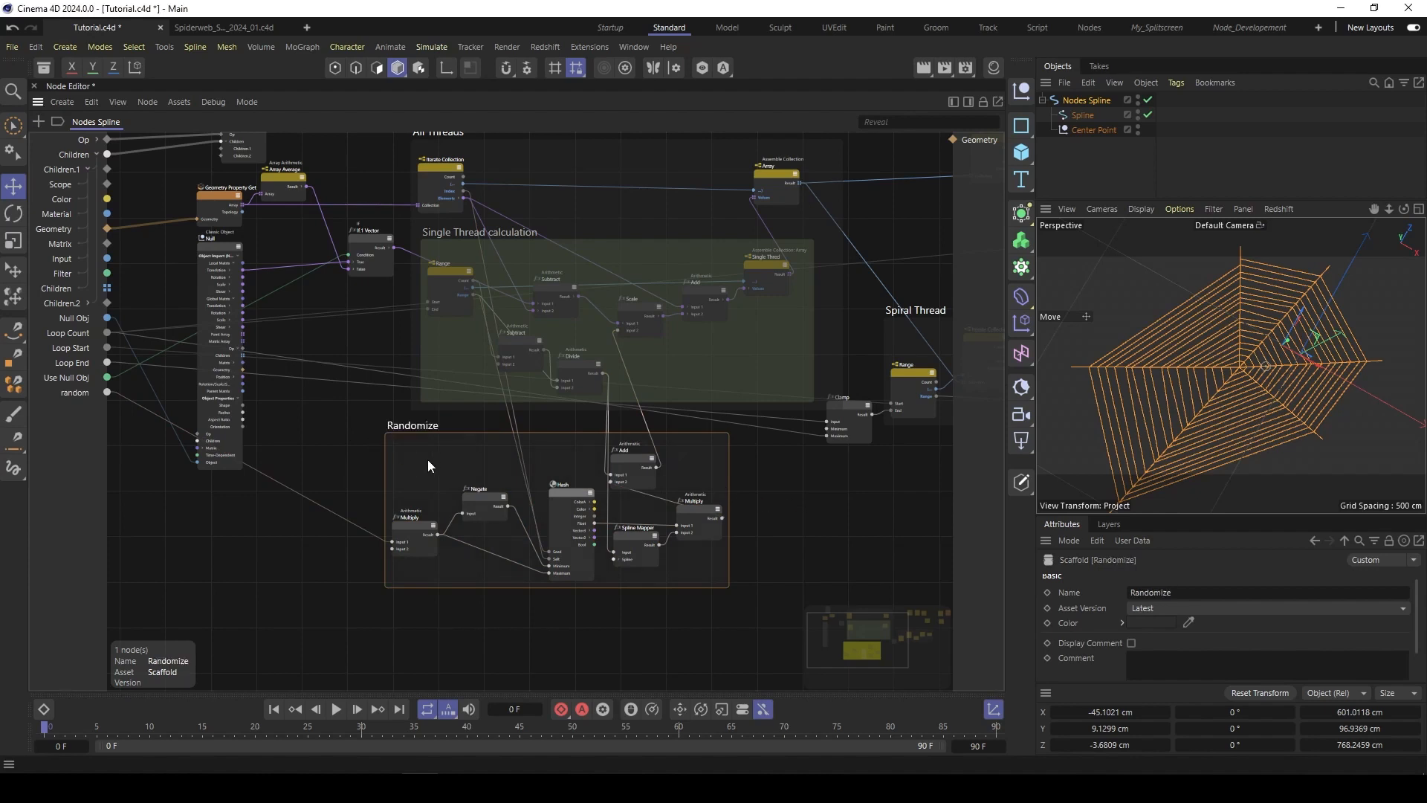
pyautogui.moveTo(427, 460); pyautogui.dragTo(444, 466)
pyautogui.click(331, 424)
pyautogui.scroll(-1, 451, 440)
pyautogui.moveTo(506, 417); pyautogui.dragTo(436, 443, button='middle')
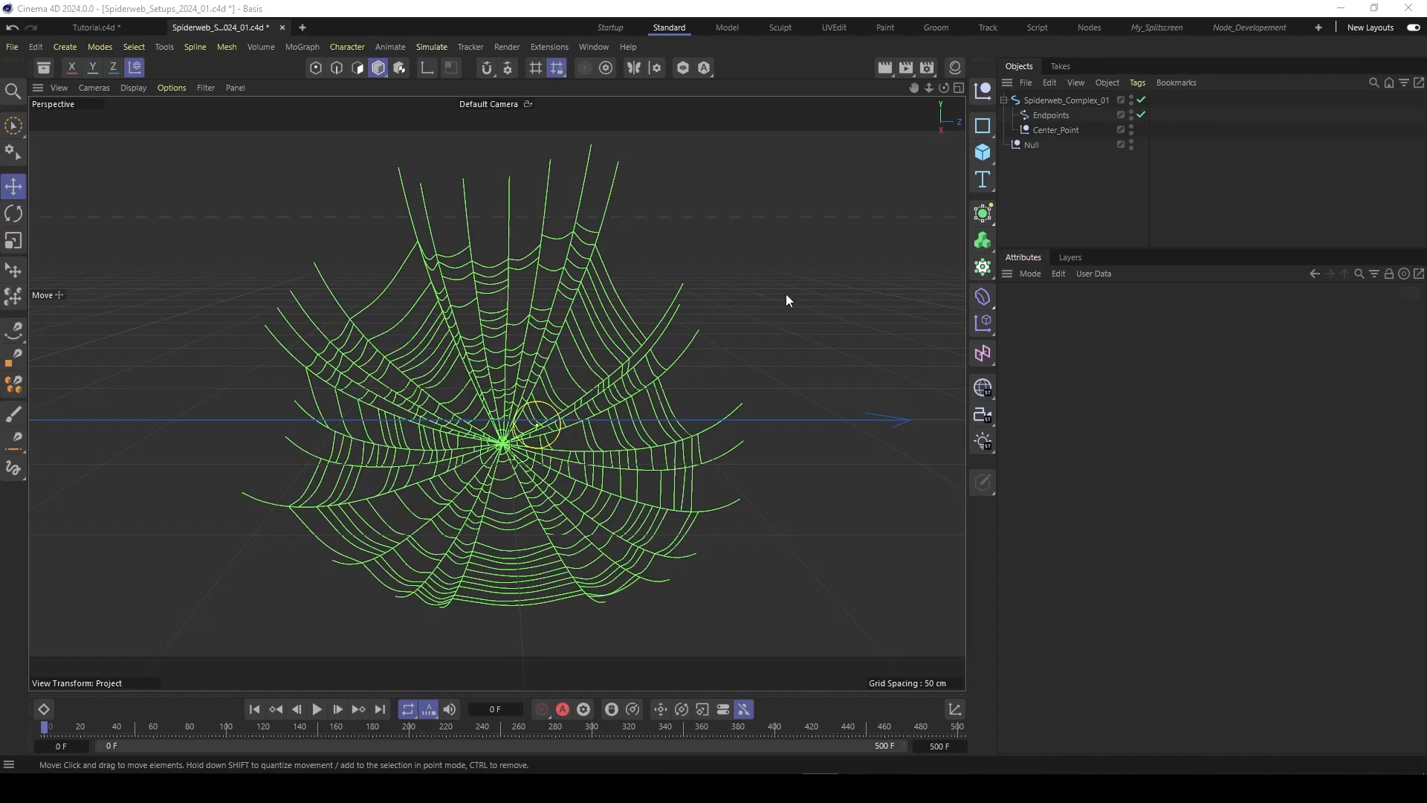
# Step: In the Spiderweb_Setups_2024_01 document, open the Spiderweb_Complex_01 node graph, examine its overall layout and close it
pyautogui.doubleClick(1017, 100)
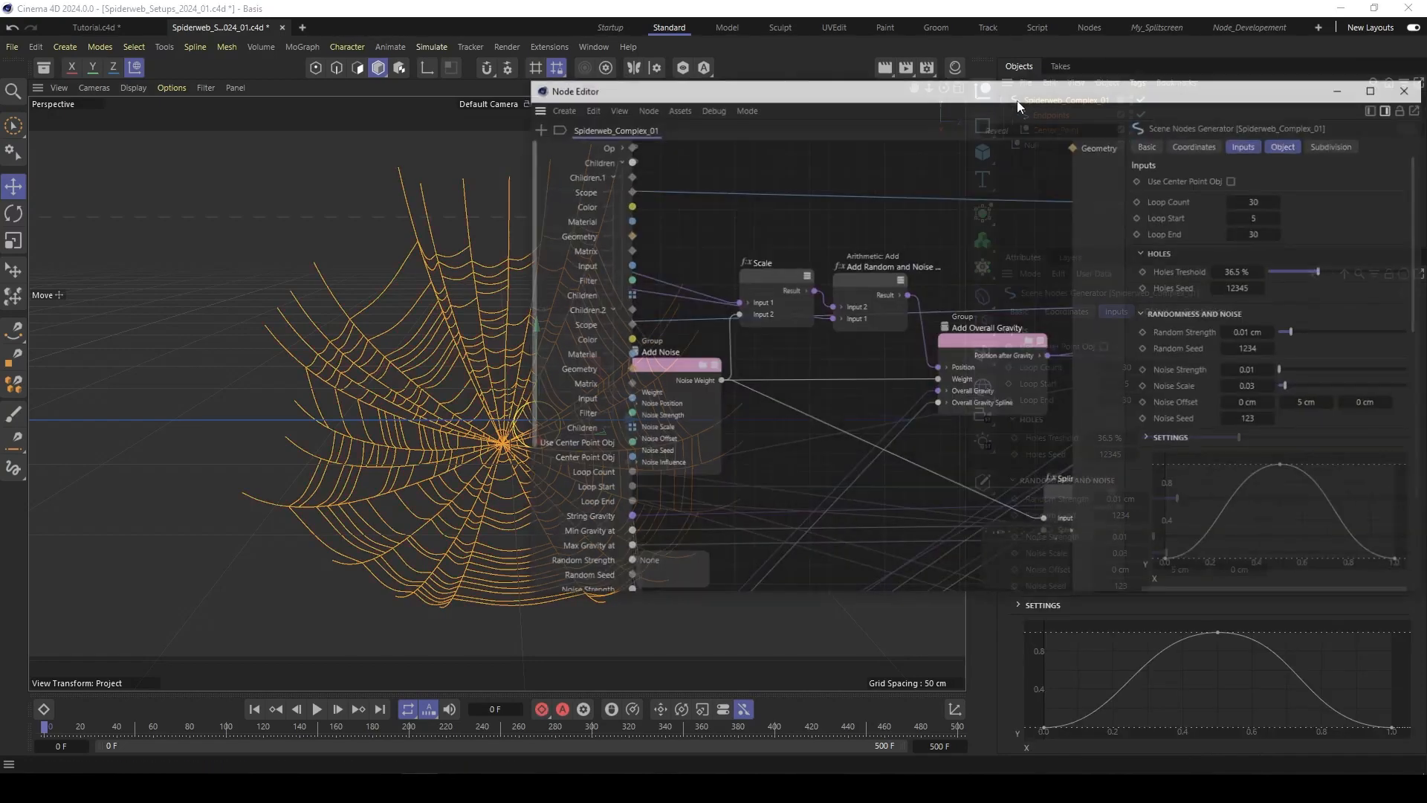
pyautogui.scroll(-4, 644, 287)
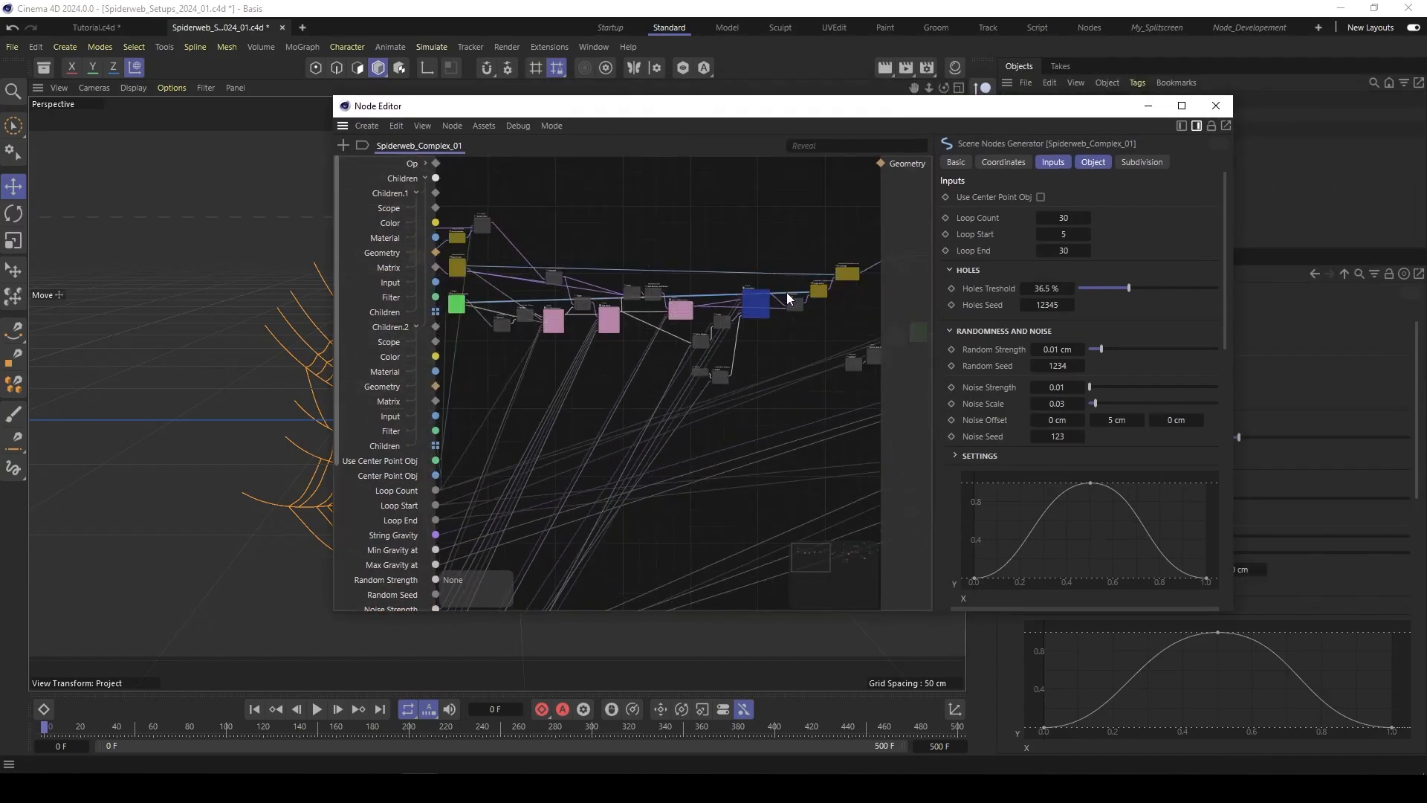
pyautogui.moveTo(786, 292); pyautogui.dragTo(757, 327, button='middle')
pyautogui.scroll(-2, 724, 289)
pyautogui.moveTo(707, 283); pyautogui.dragTo(617, 328, button='middle')
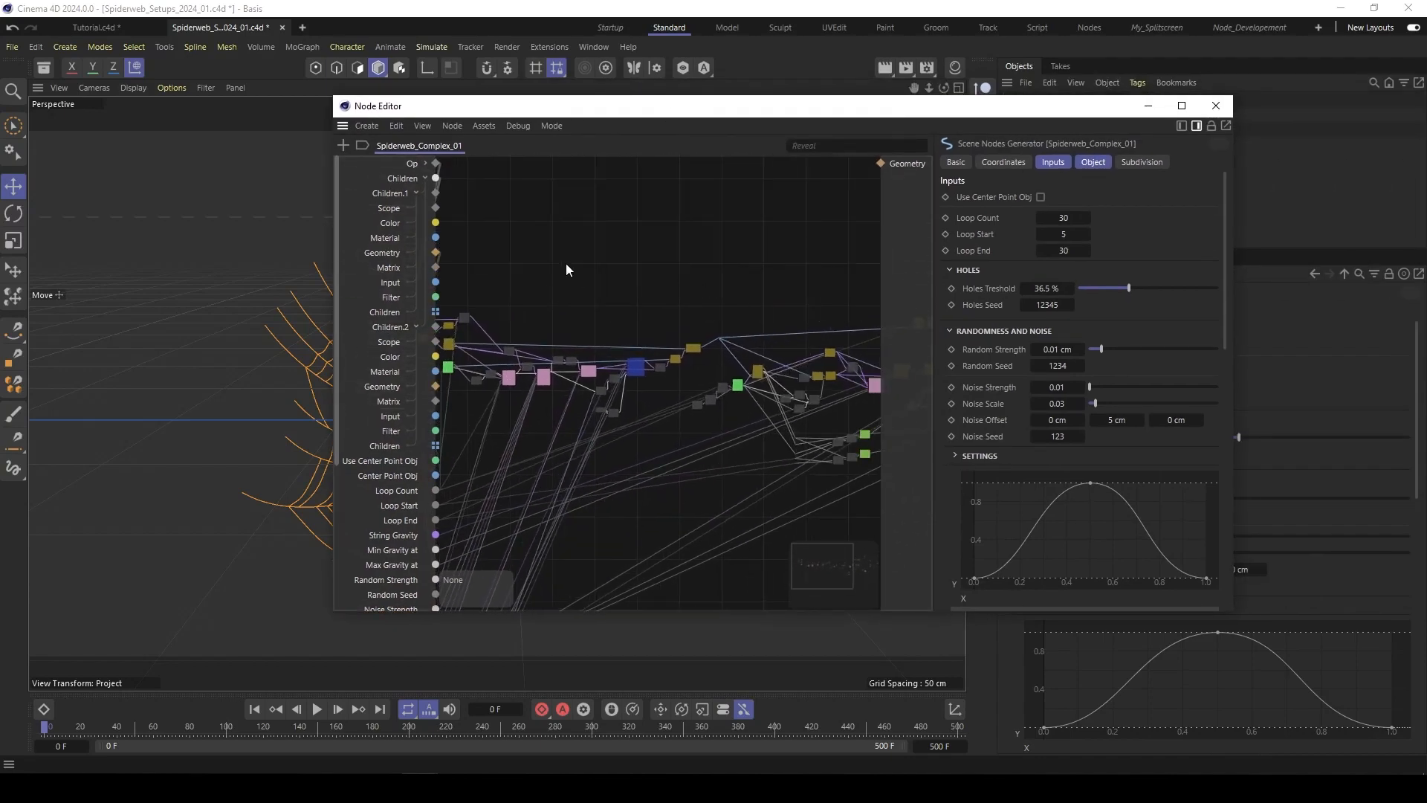
pyautogui.scroll(-2, 716, 278)
pyautogui.moveTo(847, 246); pyautogui.dragTo(762, 286, button='middle')
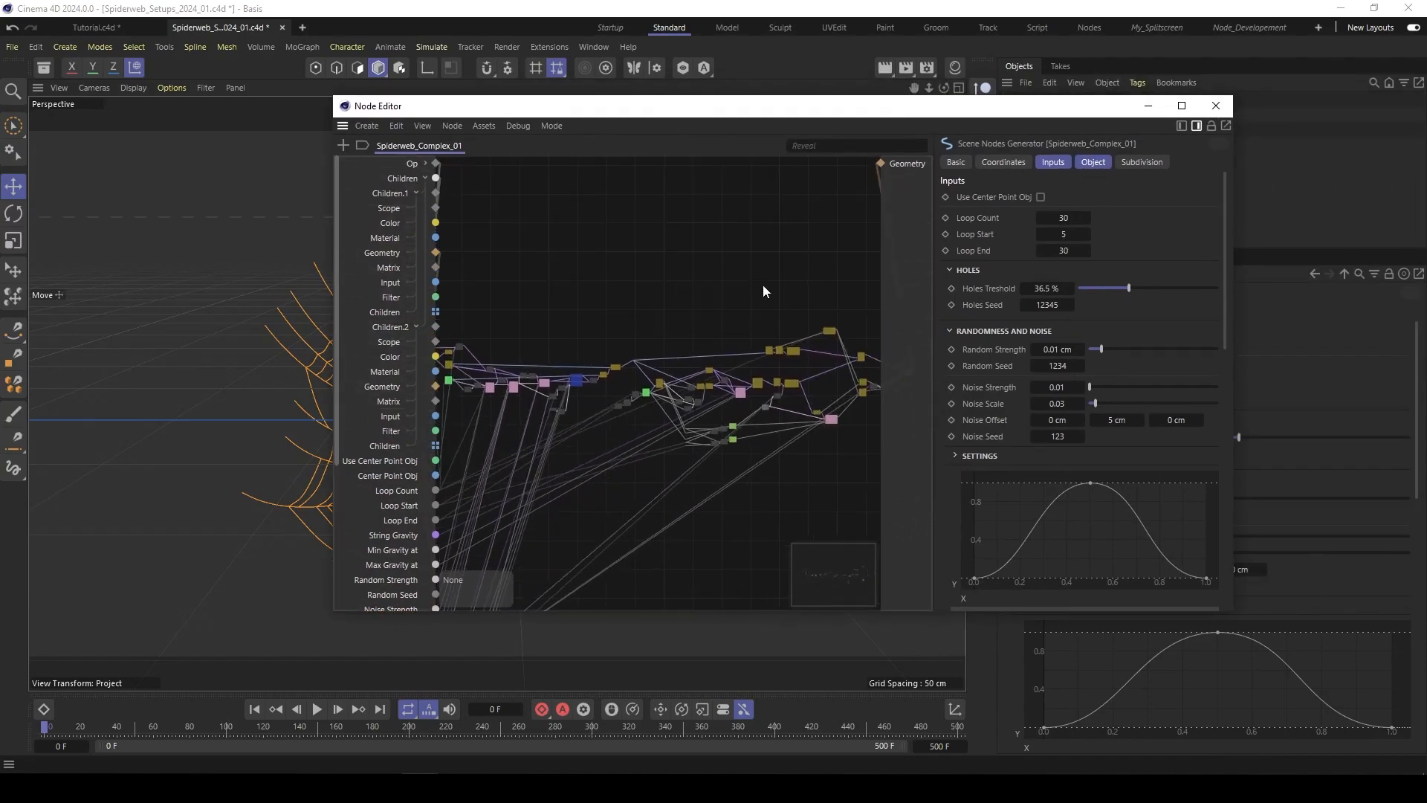
pyautogui.click(1216, 105)
# Step: Select Spiderweb_Complex_01, give its attributes more room and enable Use Center Point Obj
pyautogui.click(1063, 163)
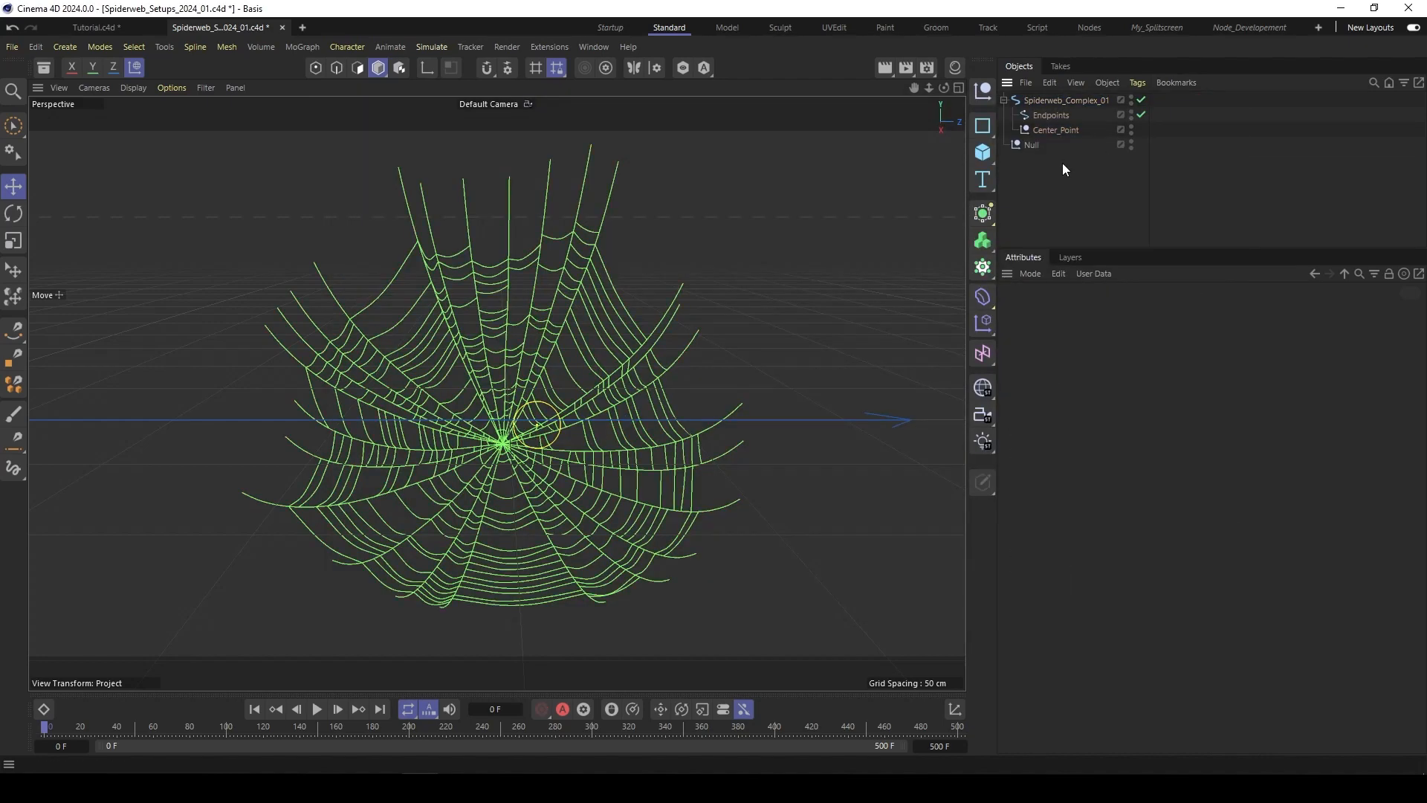
pyautogui.click(1055, 100)
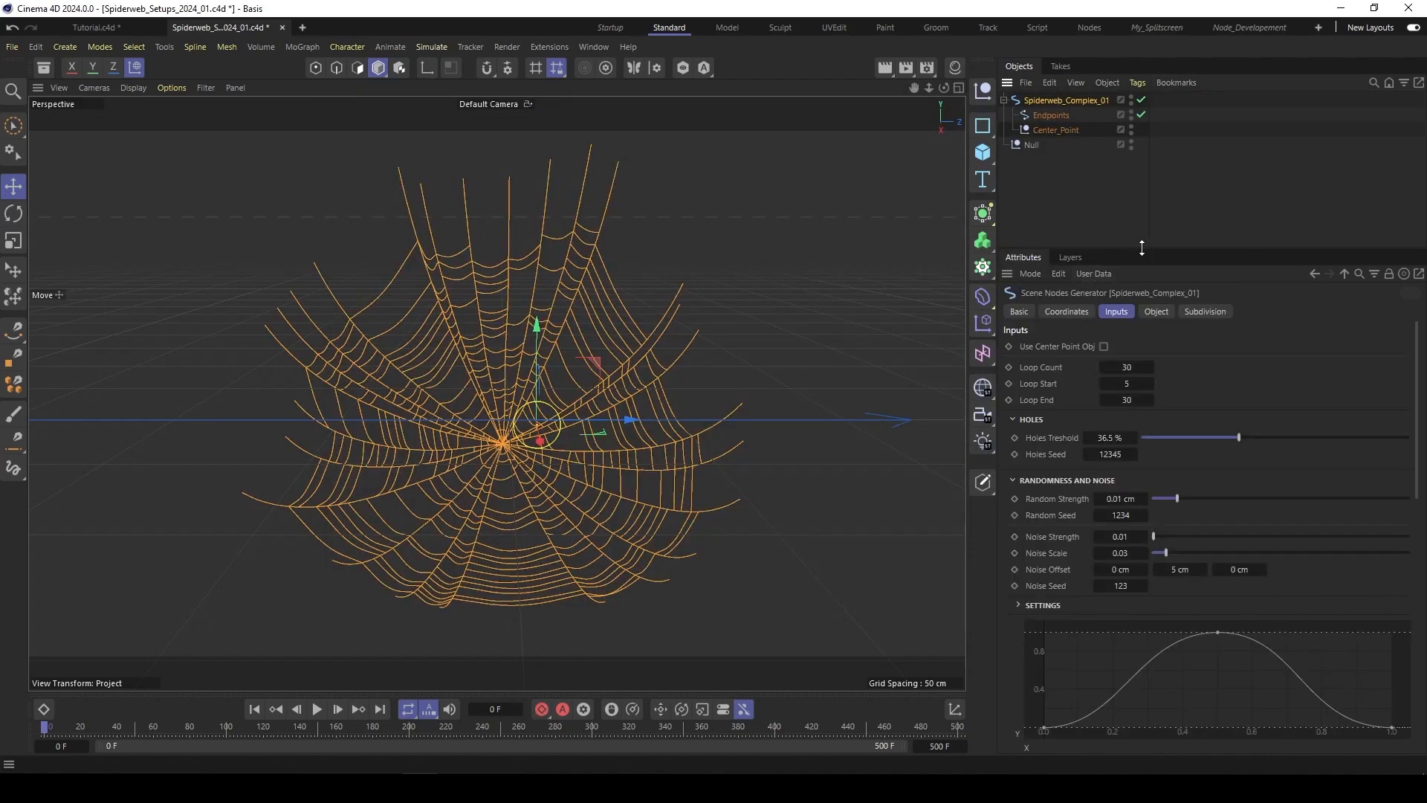
pyautogui.moveTo(1142, 247); pyautogui.dragTo(1142, 217)
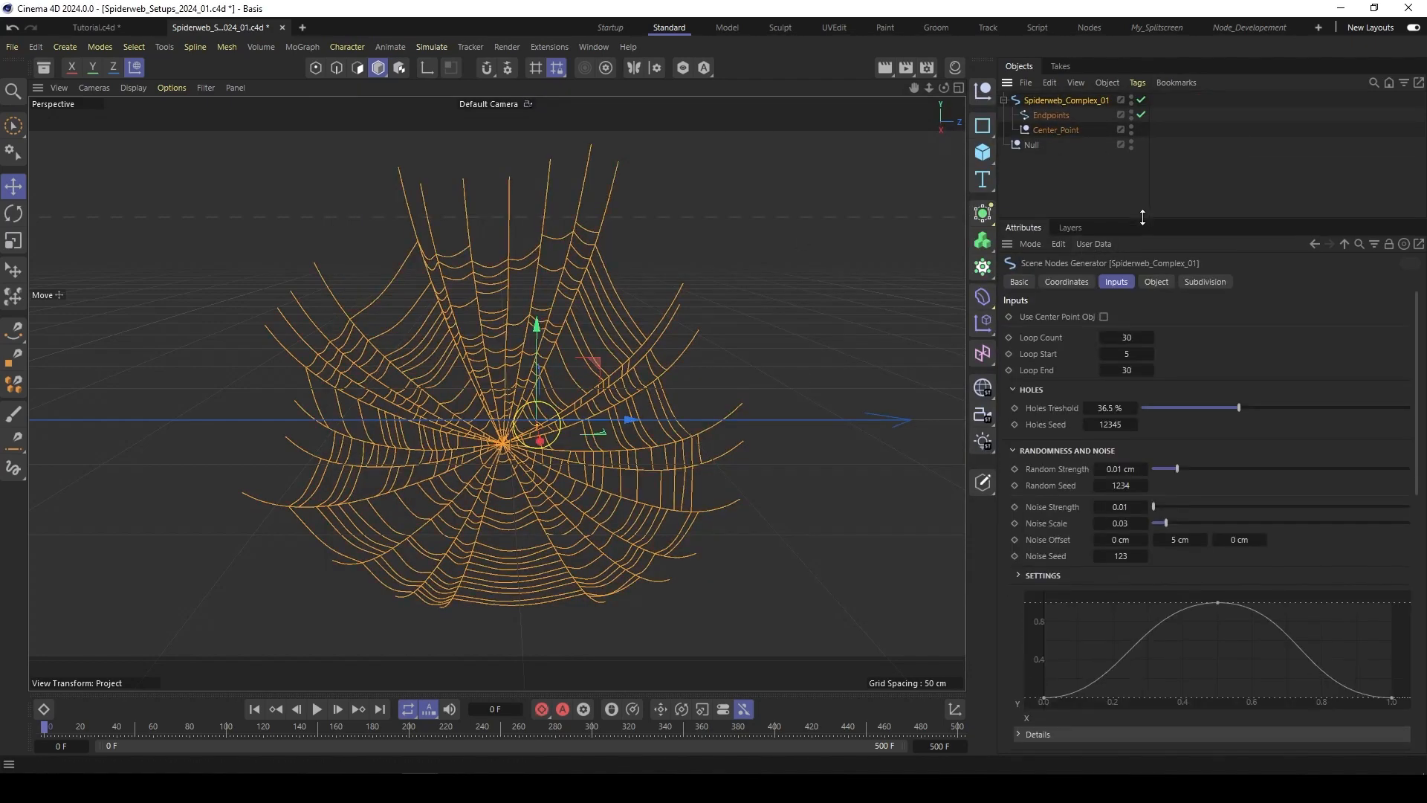
pyautogui.click(1104, 317)
# Step: Delete the separate Null object and move the Center_Point null in the viewport to shift the web's centre
pyautogui.click(1032, 145)
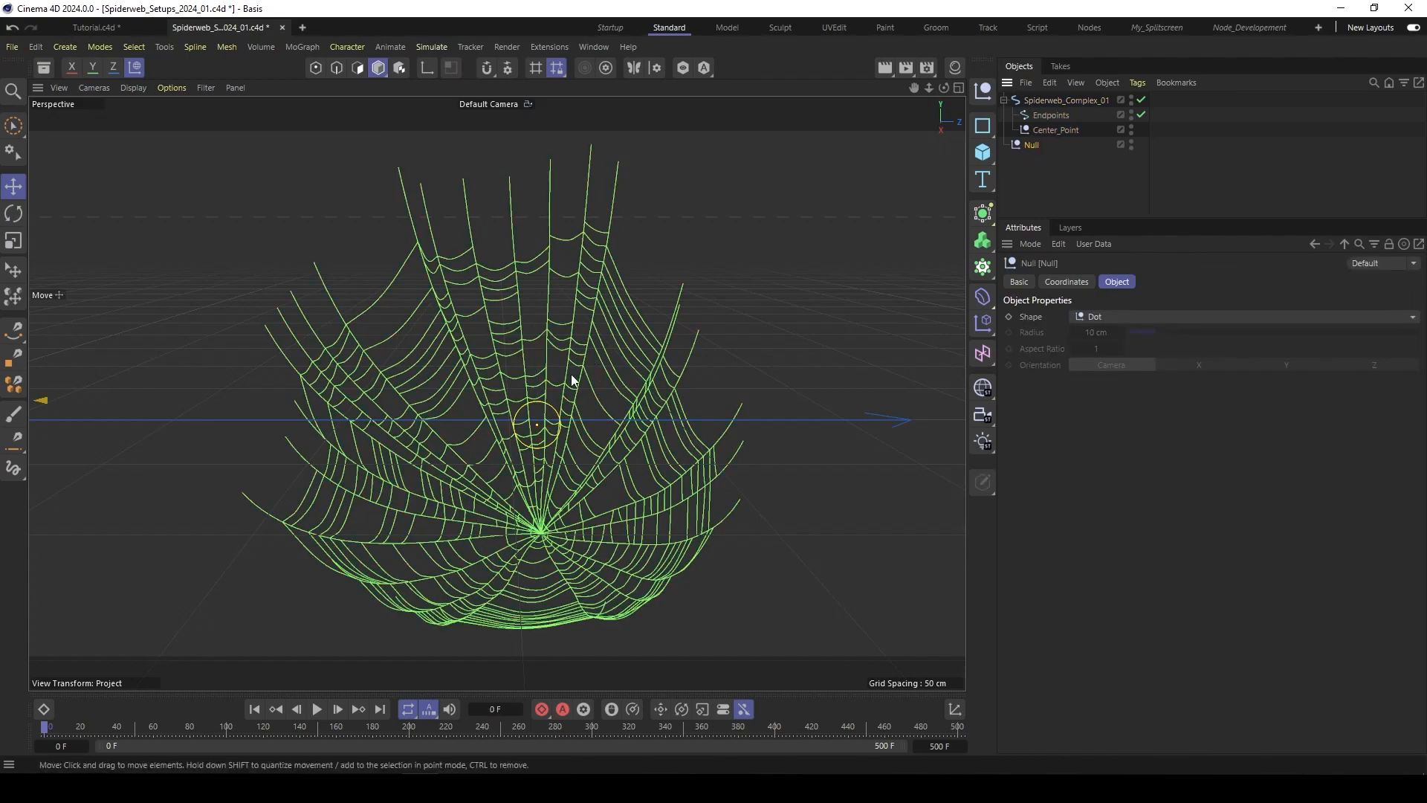
pyautogui.click(1051, 132)
pyautogui.click(1019, 146)
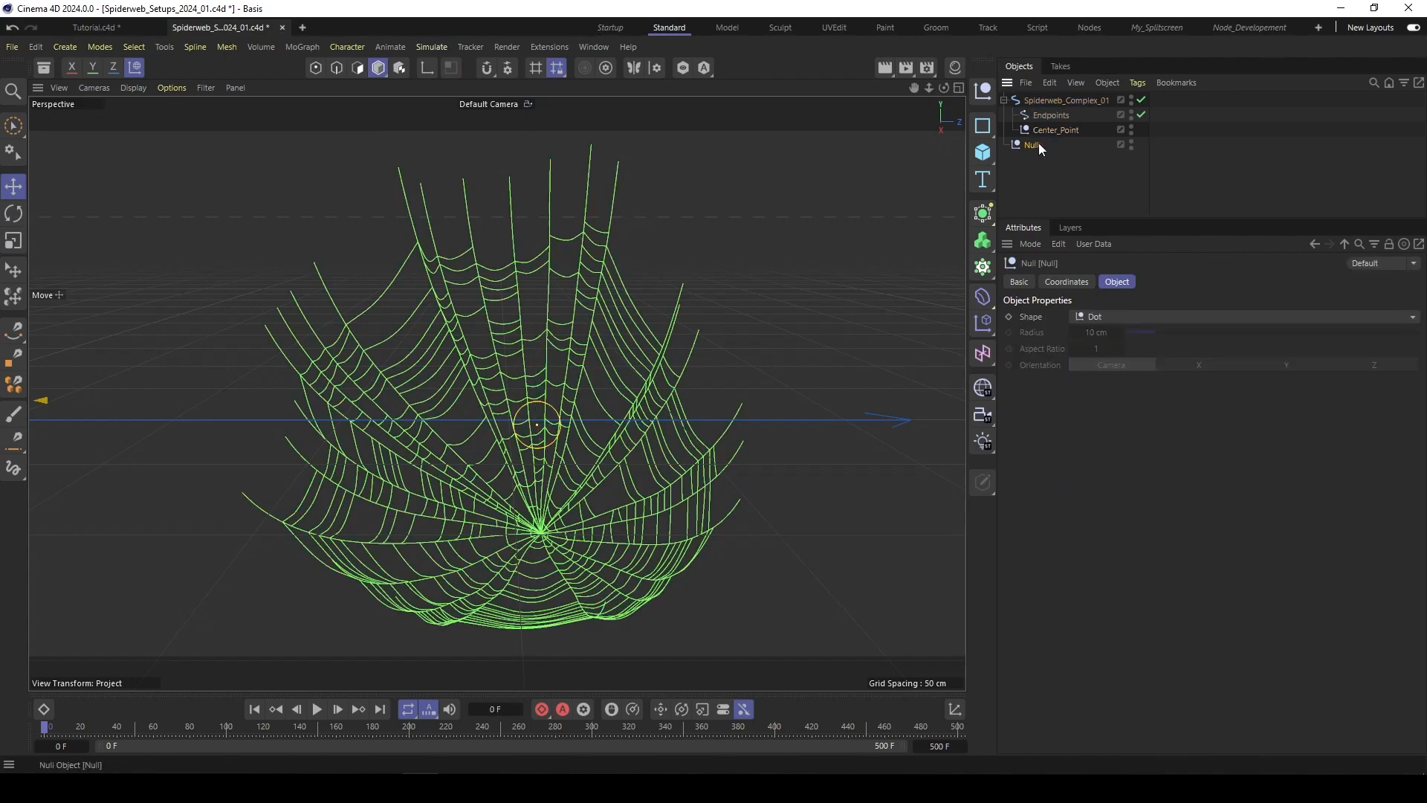
pyautogui.press('Delete')
pyautogui.click(1041, 132)
pyautogui.moveTo(598, 370); pyautogui.dragTo(567, 344)
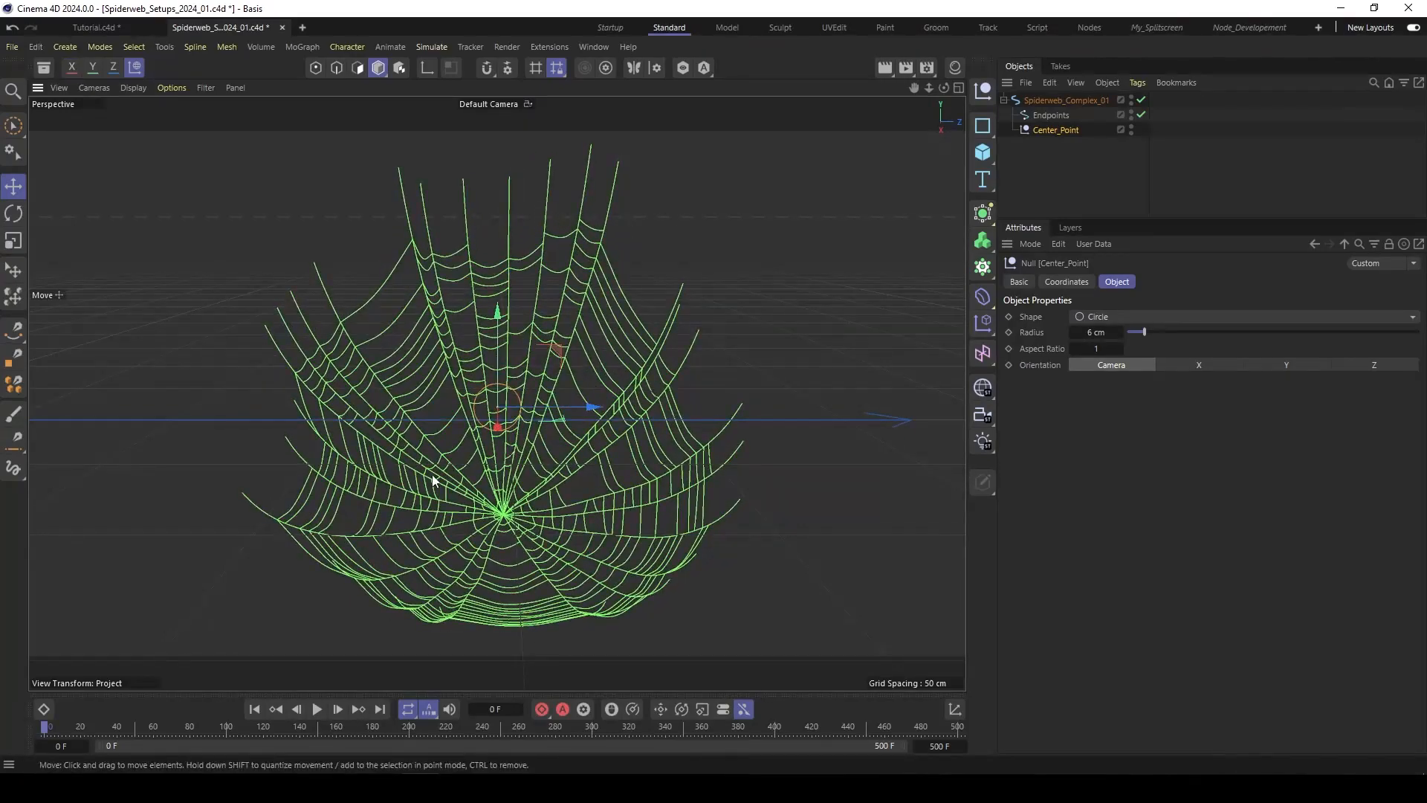
# Step: Set the Holes Treshold of Spiderweb_Complex_01 to 25.5 % and its Holes Seed to 12347
pyautogui.click(1057, 100)
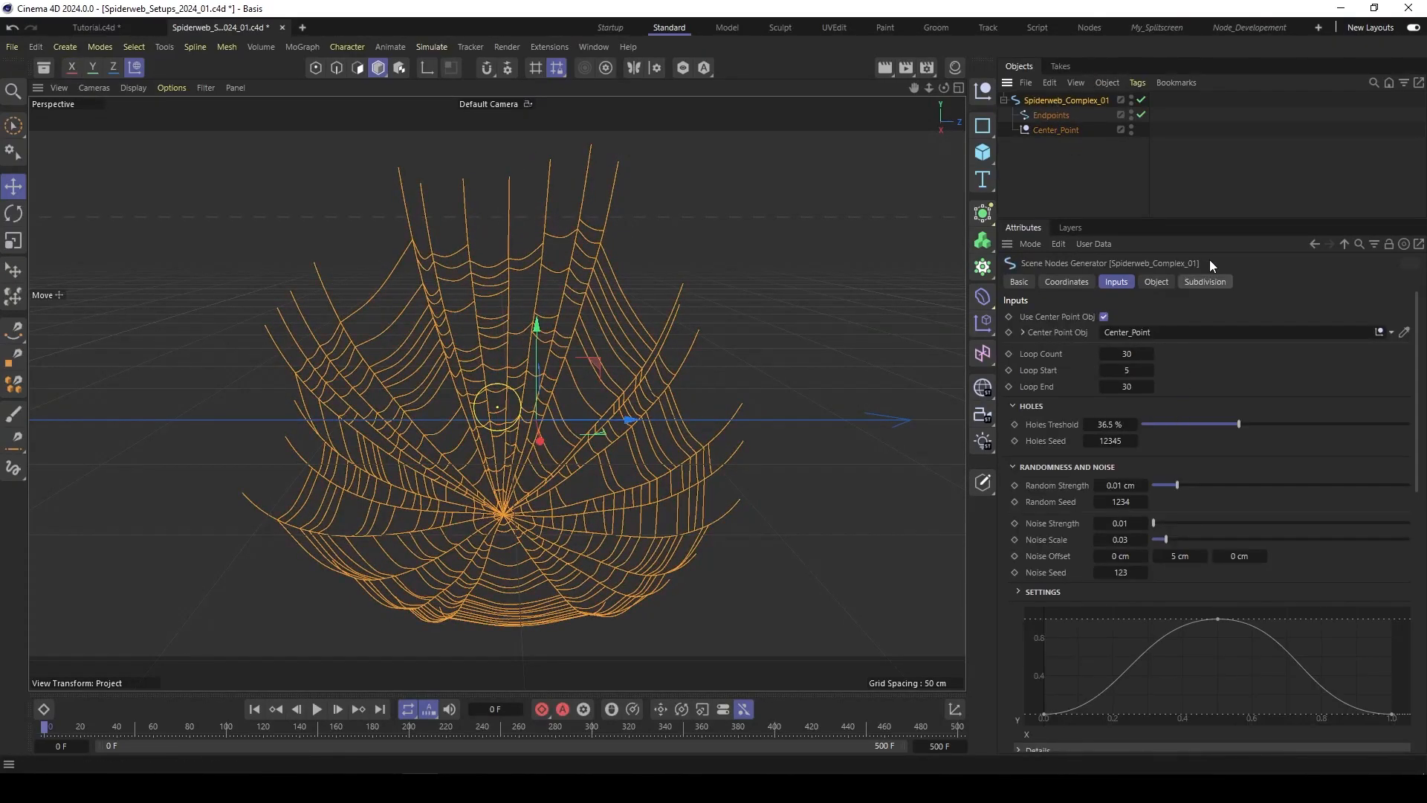
pyautogui.moveTo(1175, 218); pyautogui.dragTo(1179, 191)
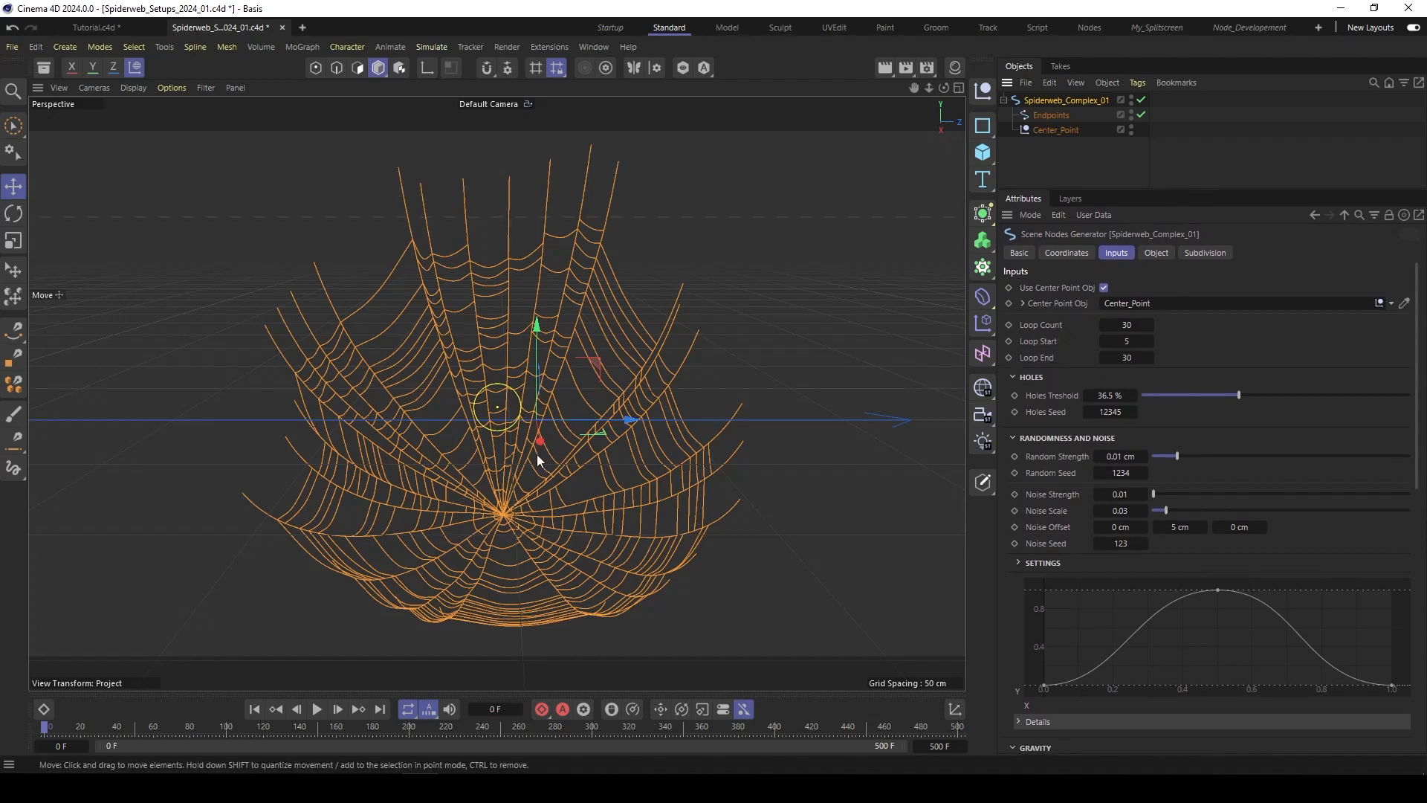
pyautogui.moveTo(1238, 394); pyautogui.dragTo(1211, 404)
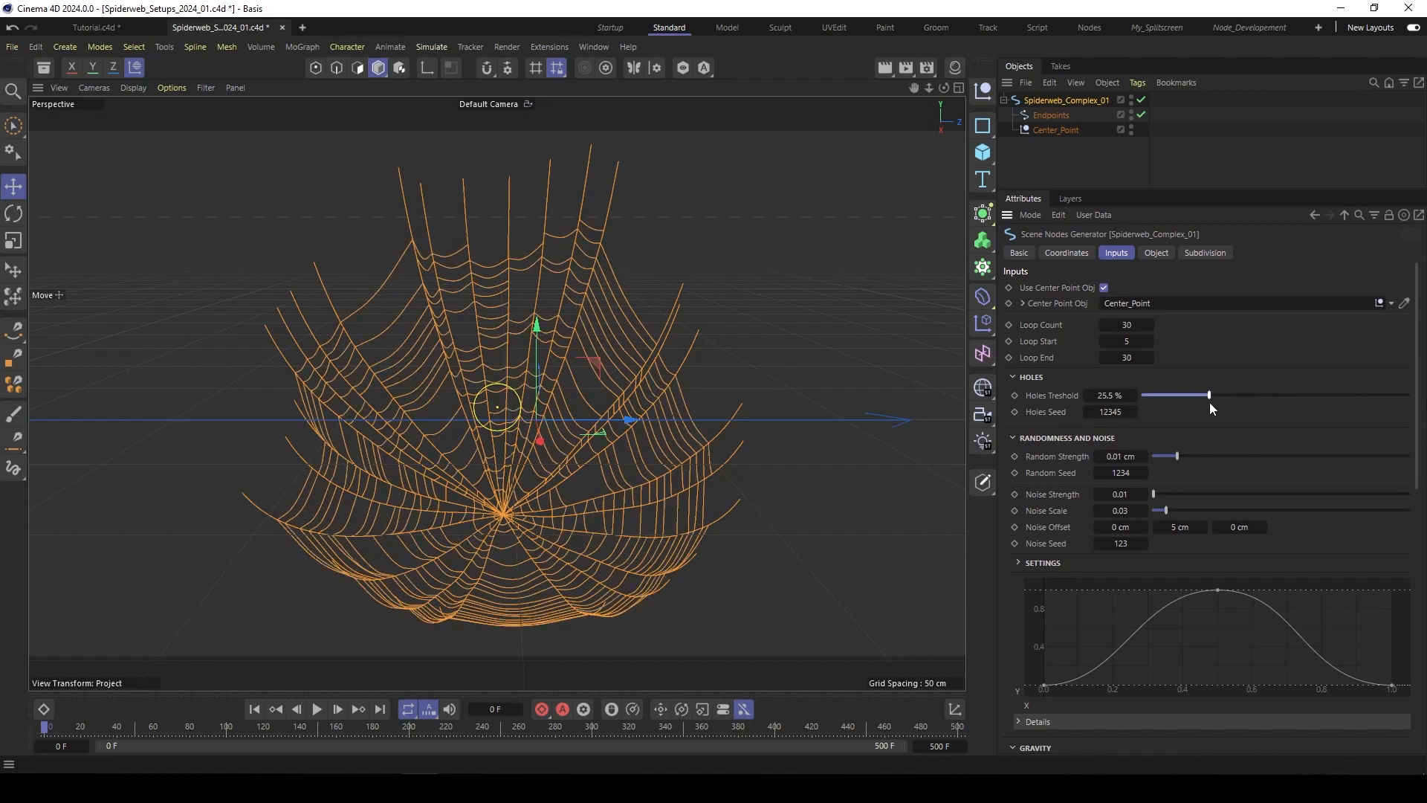
pyautogui.click(1135, 412)
pyautogui.click(1135, 412)
pyautogui.keyDown('alt'); pyautogui.moveTo(473, 415); pyautogui.dragTo(582, 404); pyautogui.keyUp('alt')
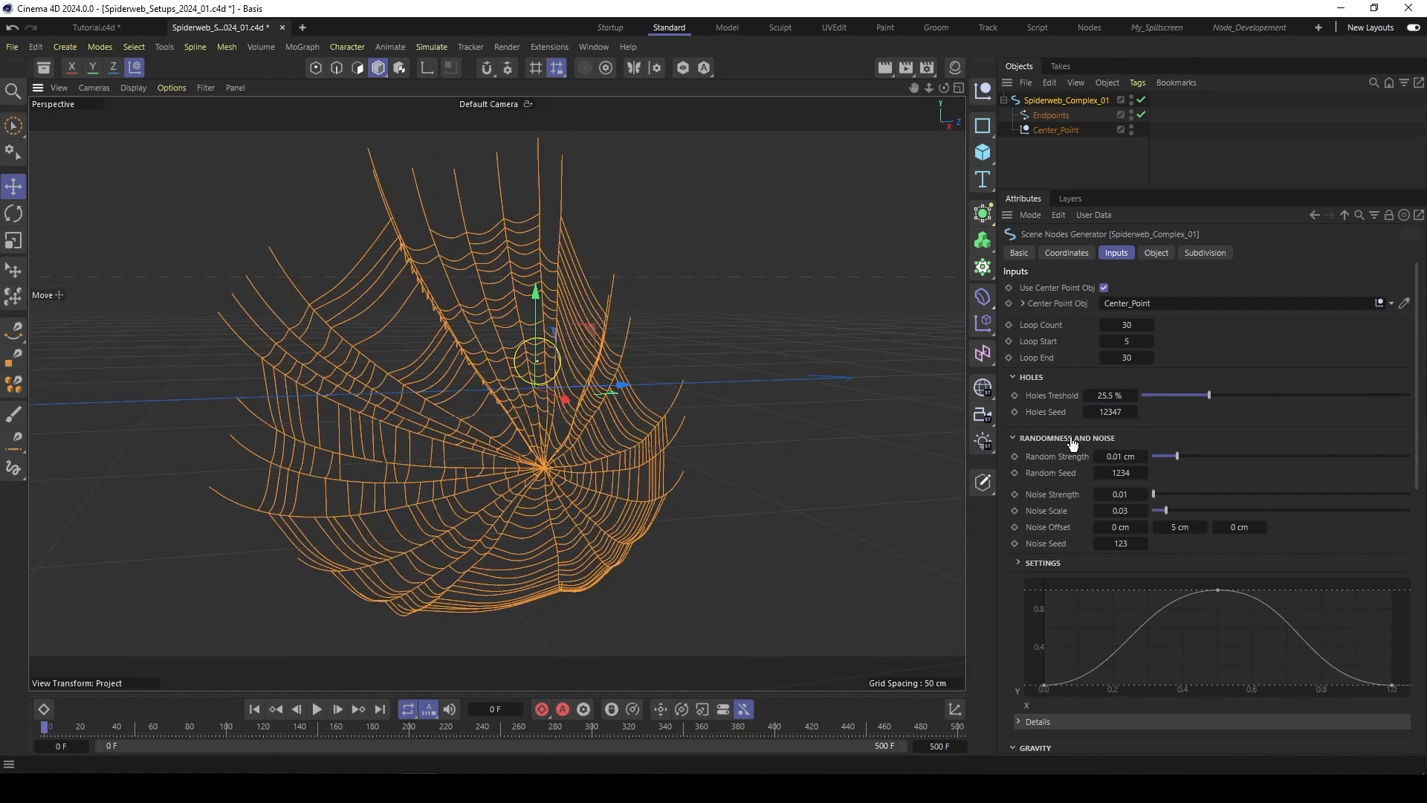
# Step: Set Random Seed to 1238, Random Strength to 0 cm, Noise Strength to 0.171 and Noise Scale to 0.035
pyautogui.moveTo(1176, 453)
pyautogui.mouseDown()
pyautogui.moveTo(1199, 452)
pyautogui.moveTo(1180, 454)
pyautogui.mouseUp()
pyautogui.moveTo(1137, 191); pyautogui.dragTo(1137, 172)
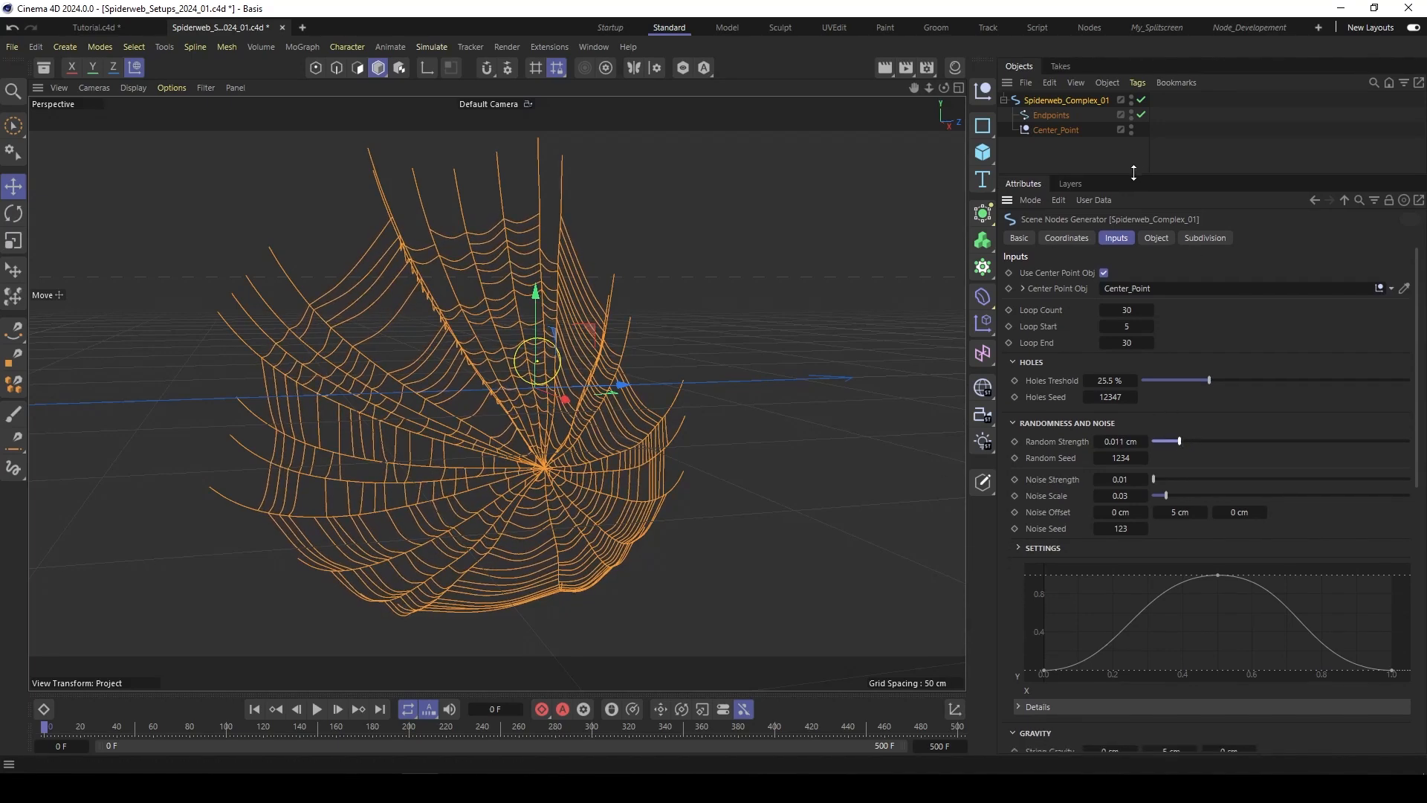
pyautogui.click(1144, 454)
pyautogui.click(1143, 454)
pyautogui.click(1143, 454)
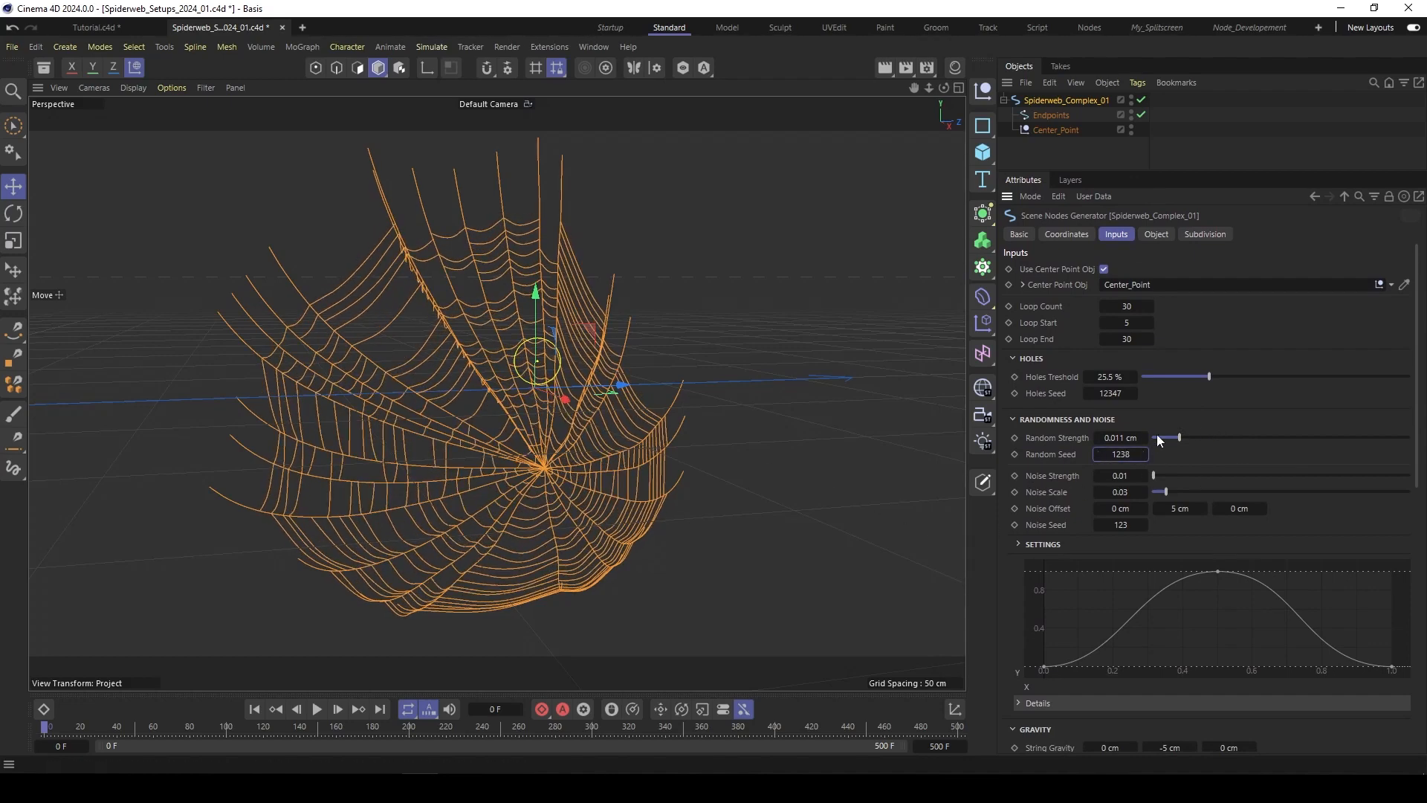
pyautogui.moveTo(1179, 437); pyautogui.dragTo(1113, 442)
pyautogui.keyDown('alt'); pyautogui.moveTo(477, 395); pyautogui.dragTo(430, 404); pyautogui.keyUp('alt')
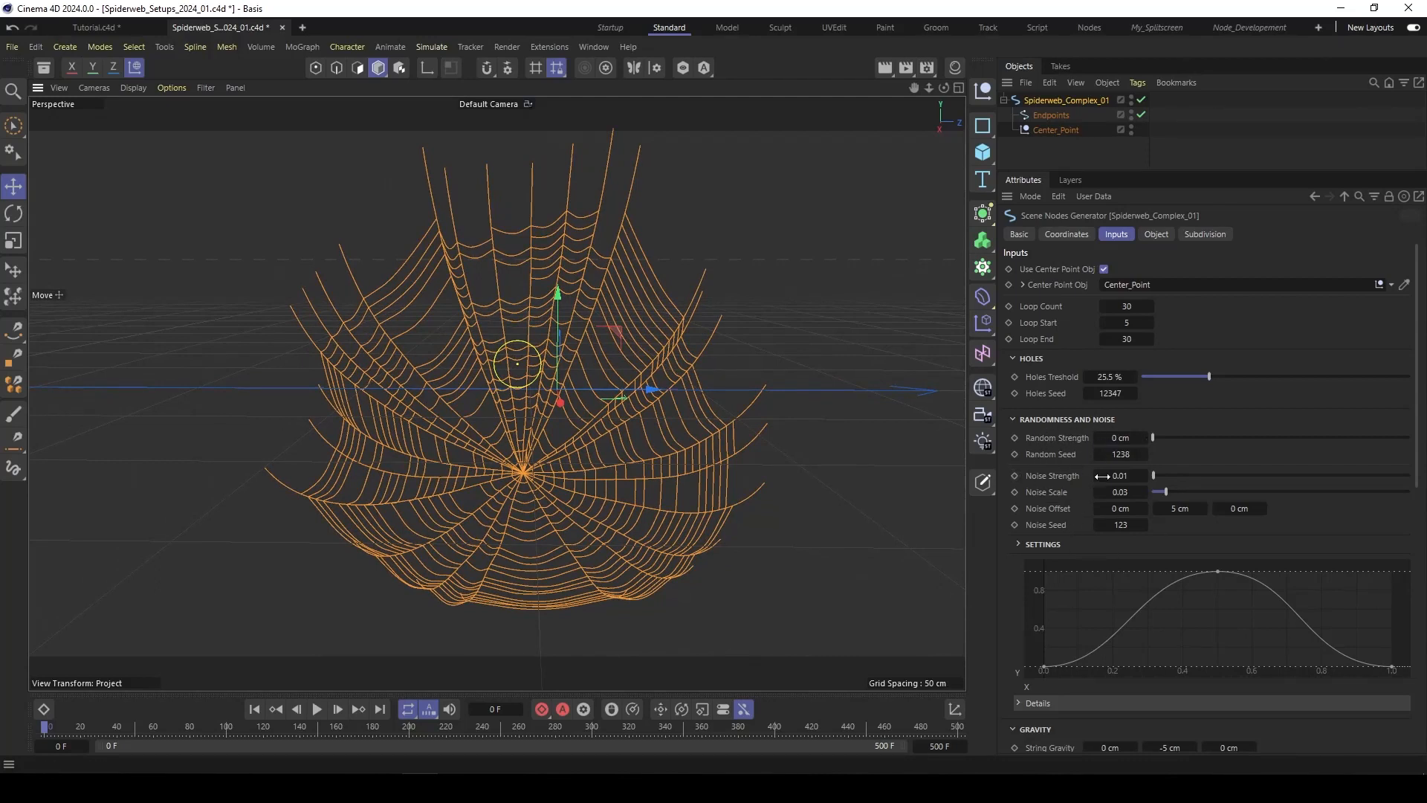
pyautogui.moveTo(1155, 475)
pyautogui.mouseDown()
pyautogui.moveTo(1207, 479)
pyautogui.moveTo(1170, 492)
pyautogui.mouseUp()
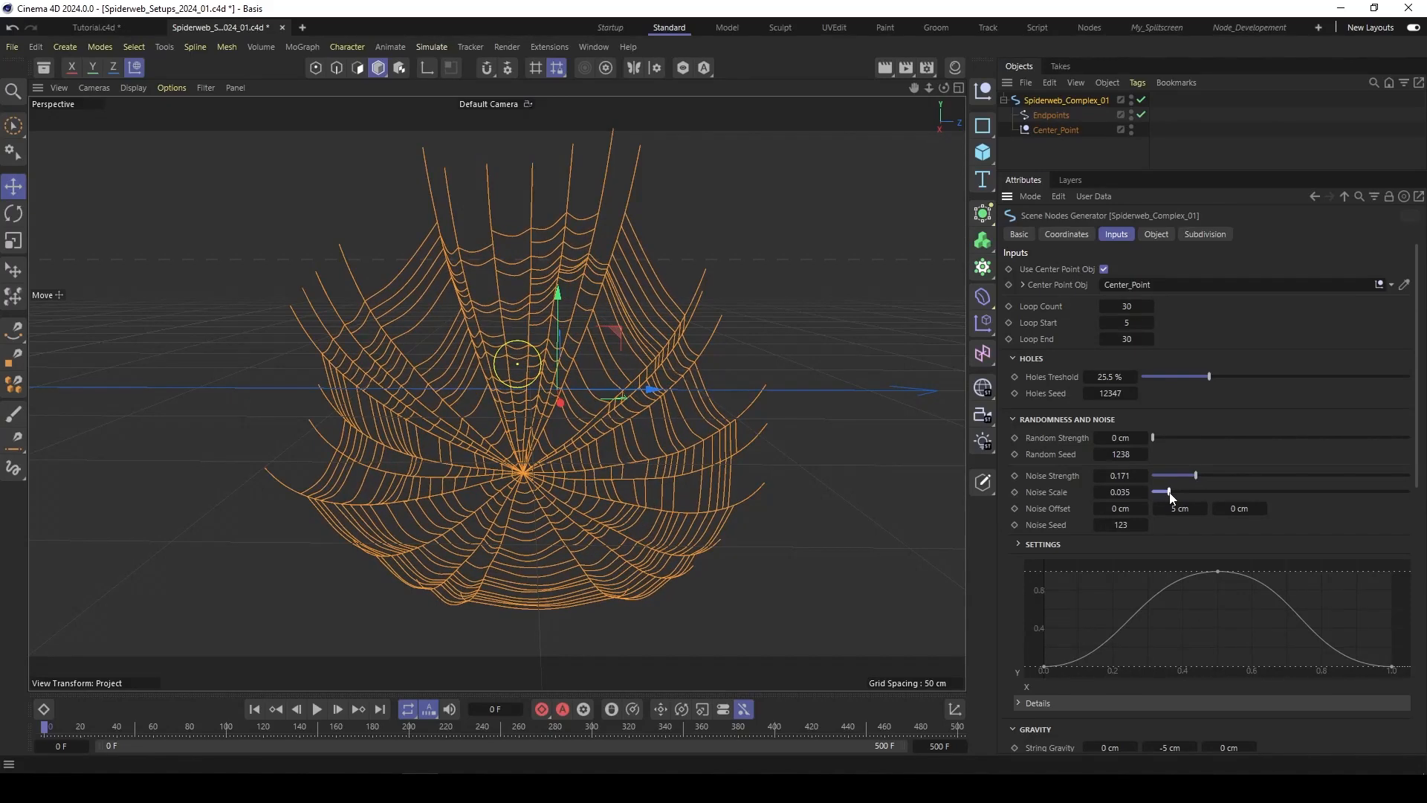
# Step: Raise the end point of the randomness and noise falloff curve to 1 and lower it back to 0
pyautogui.moveTo(1156, 171); pyautogui.dragTo(1156, 145)
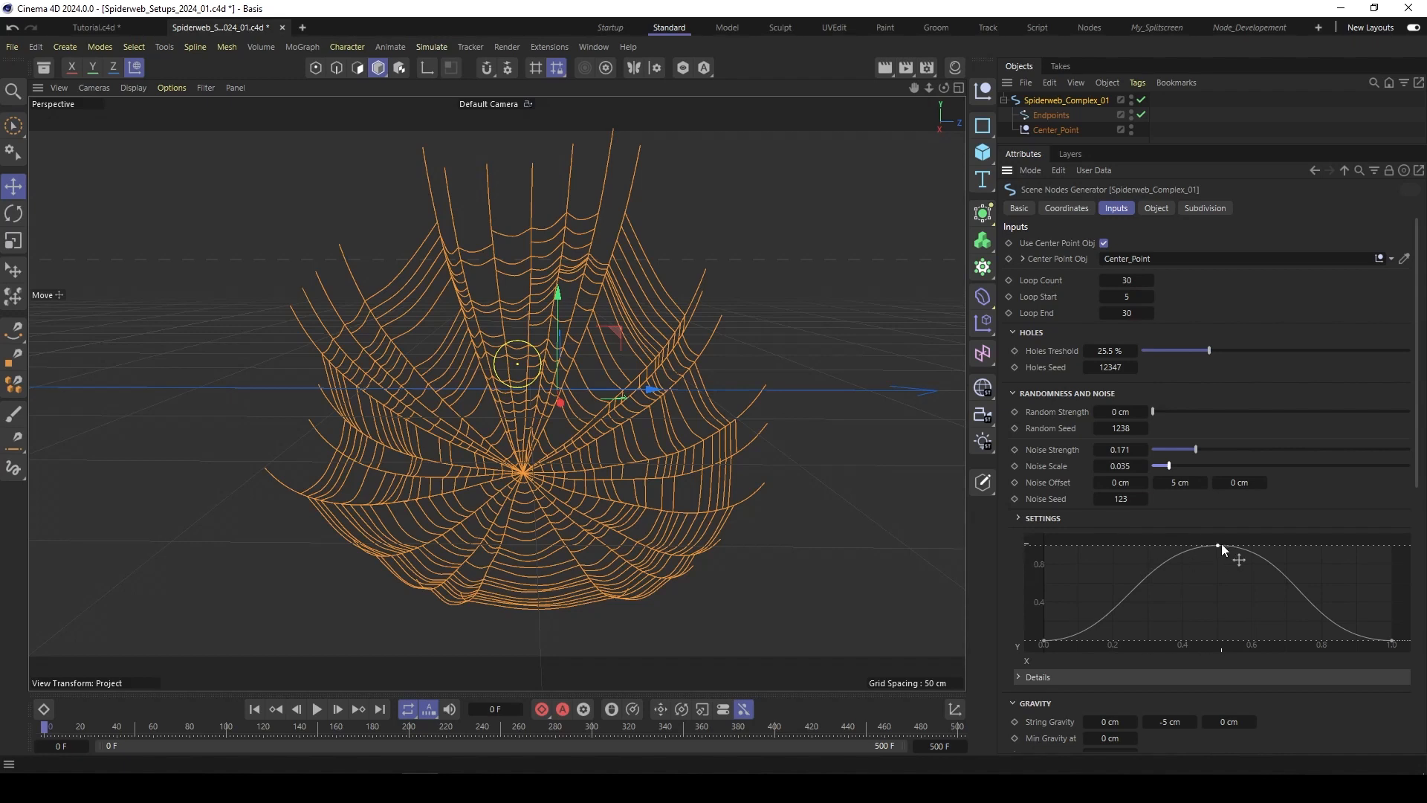
pyautogui.moveTo(1221, 545)
pyautogui.mouseDown()
pyautogui.moveTo(1118, 546)
pyautogui.moveTo(1217, 546)
pyautogui.mouseUp()
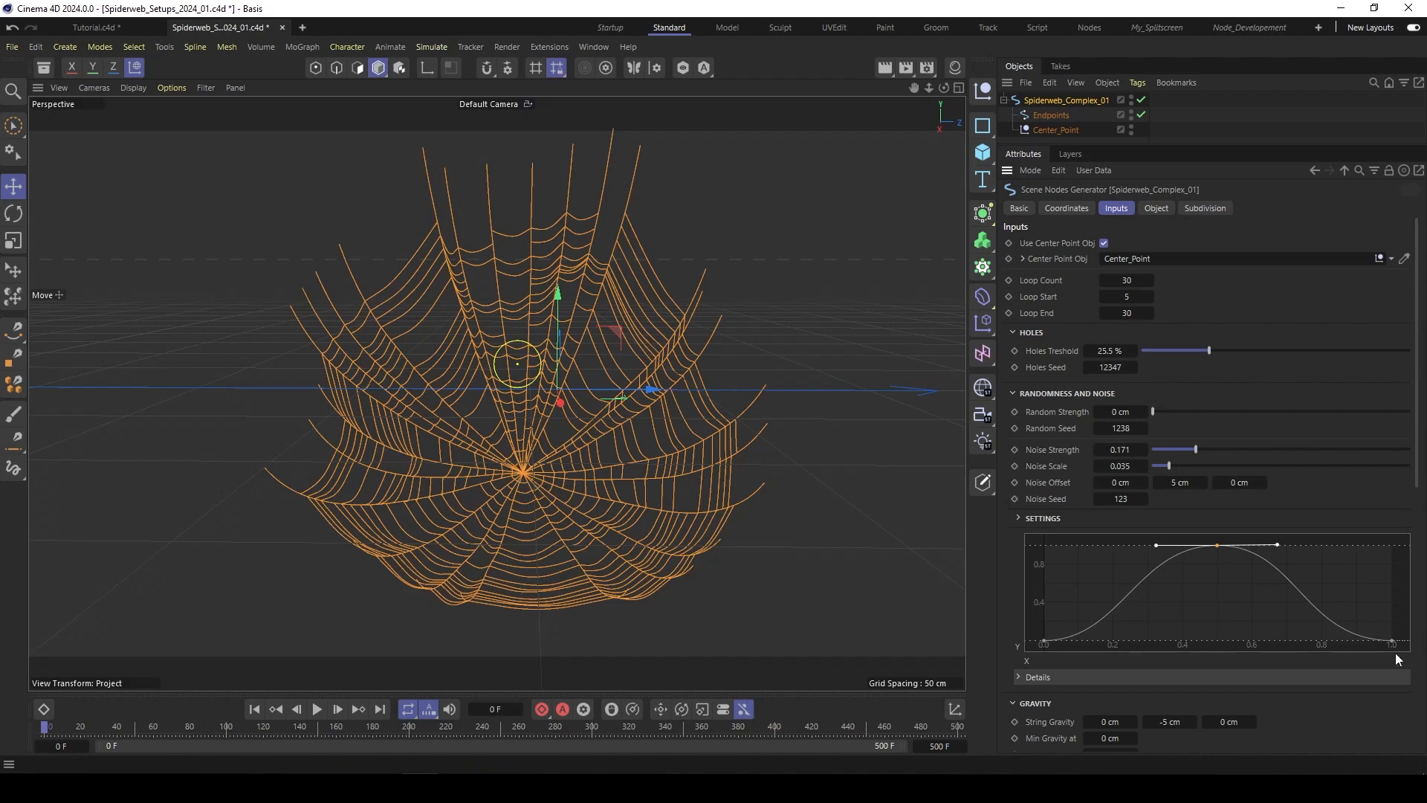
pyautogui.moveTo(1393, 641); pyautogui.dragTo(1405, 541)
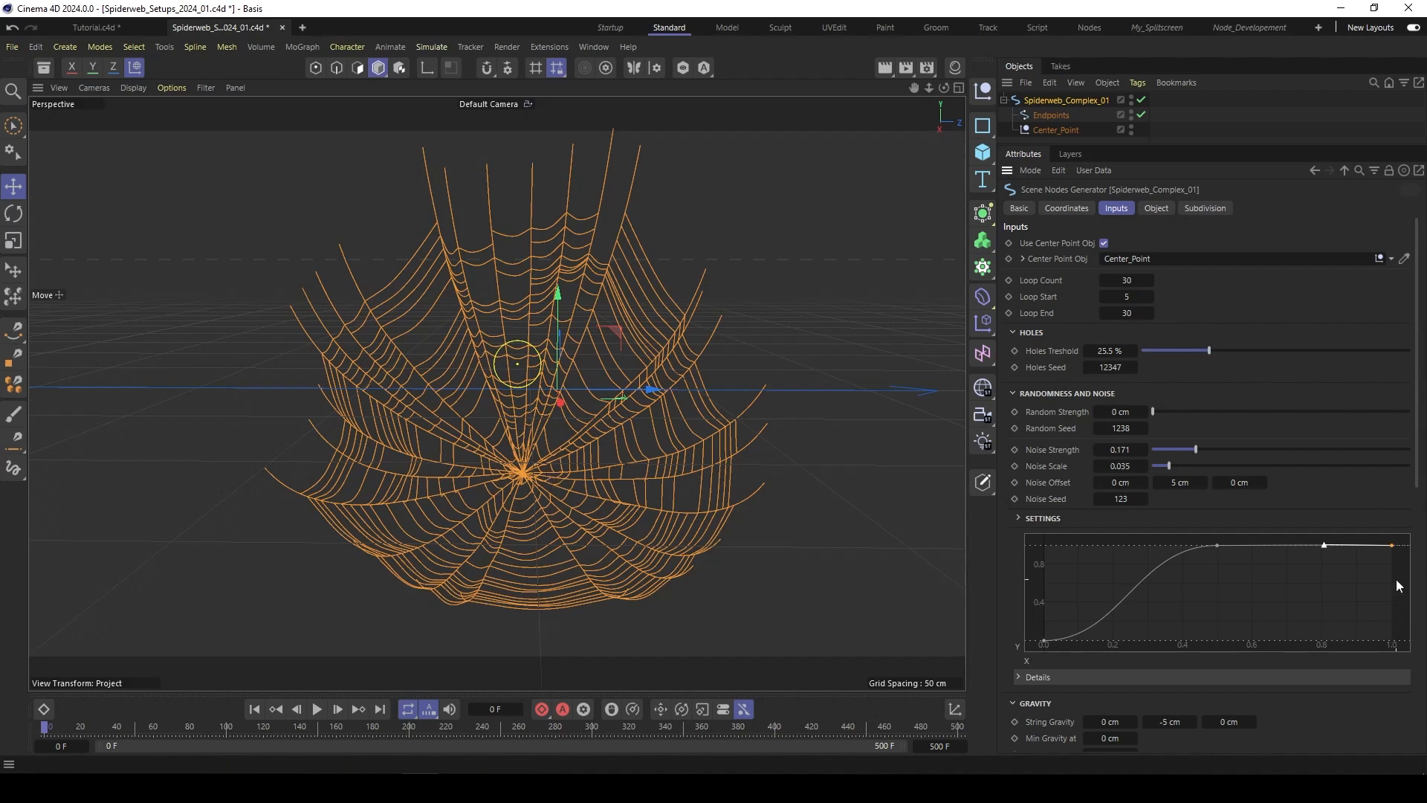
pyautogui.moveTo(1395, 550); pyautogui.dragTo(1404, 647)
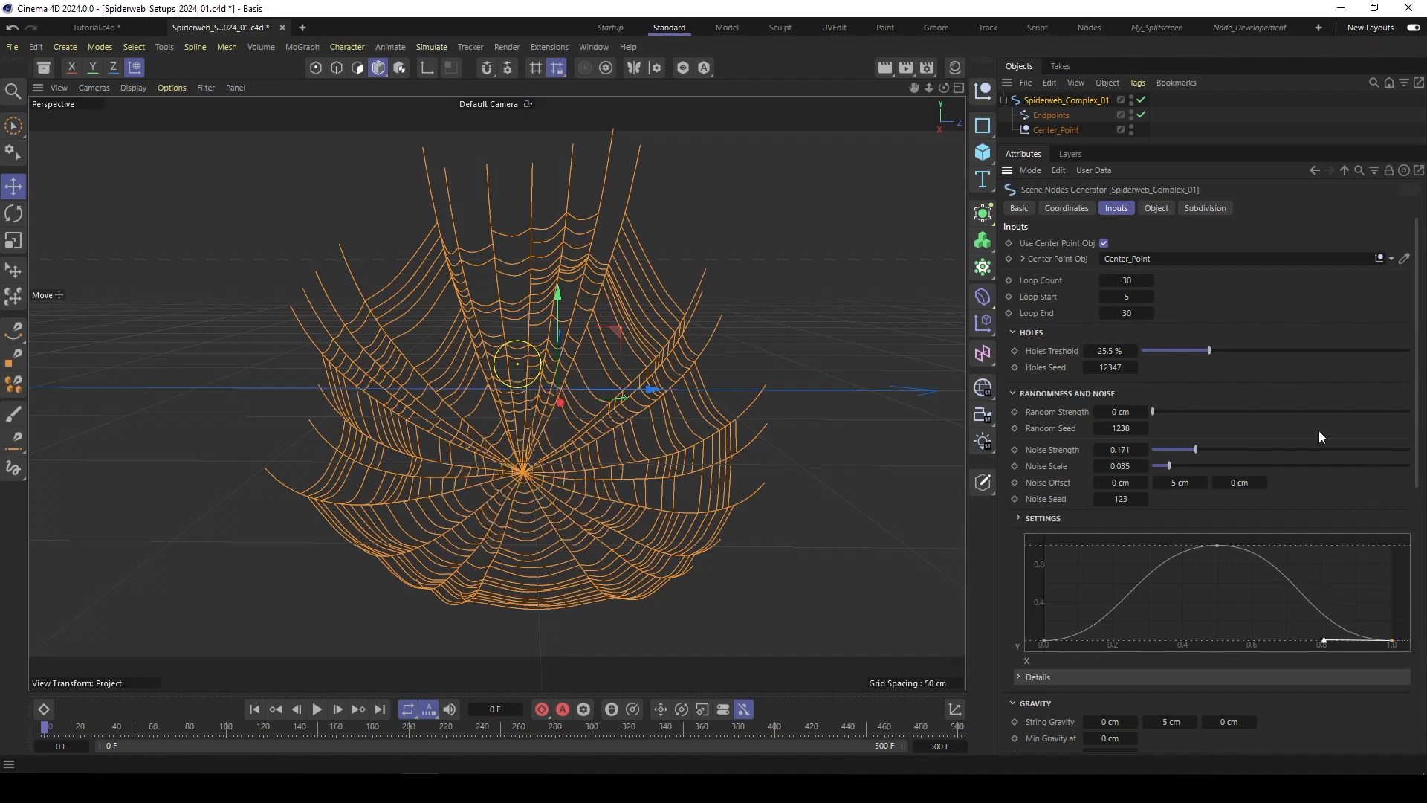
# Step: In the Gravity settings, set the Y values of String Gravity to -8 cm and Overall Gravity to -24 cm
pyautogui.click(1062, 397)
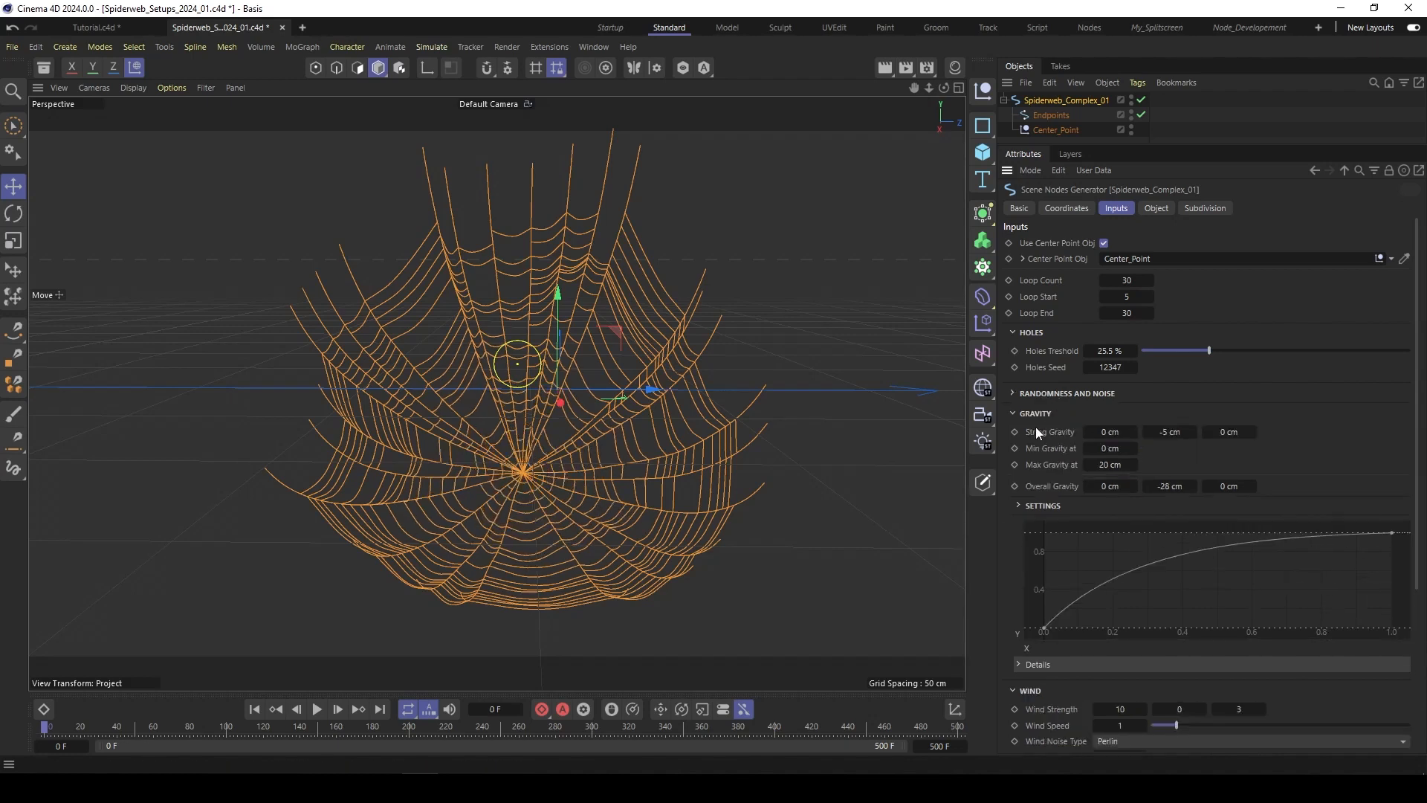
pyautogui.click(1038, 414)
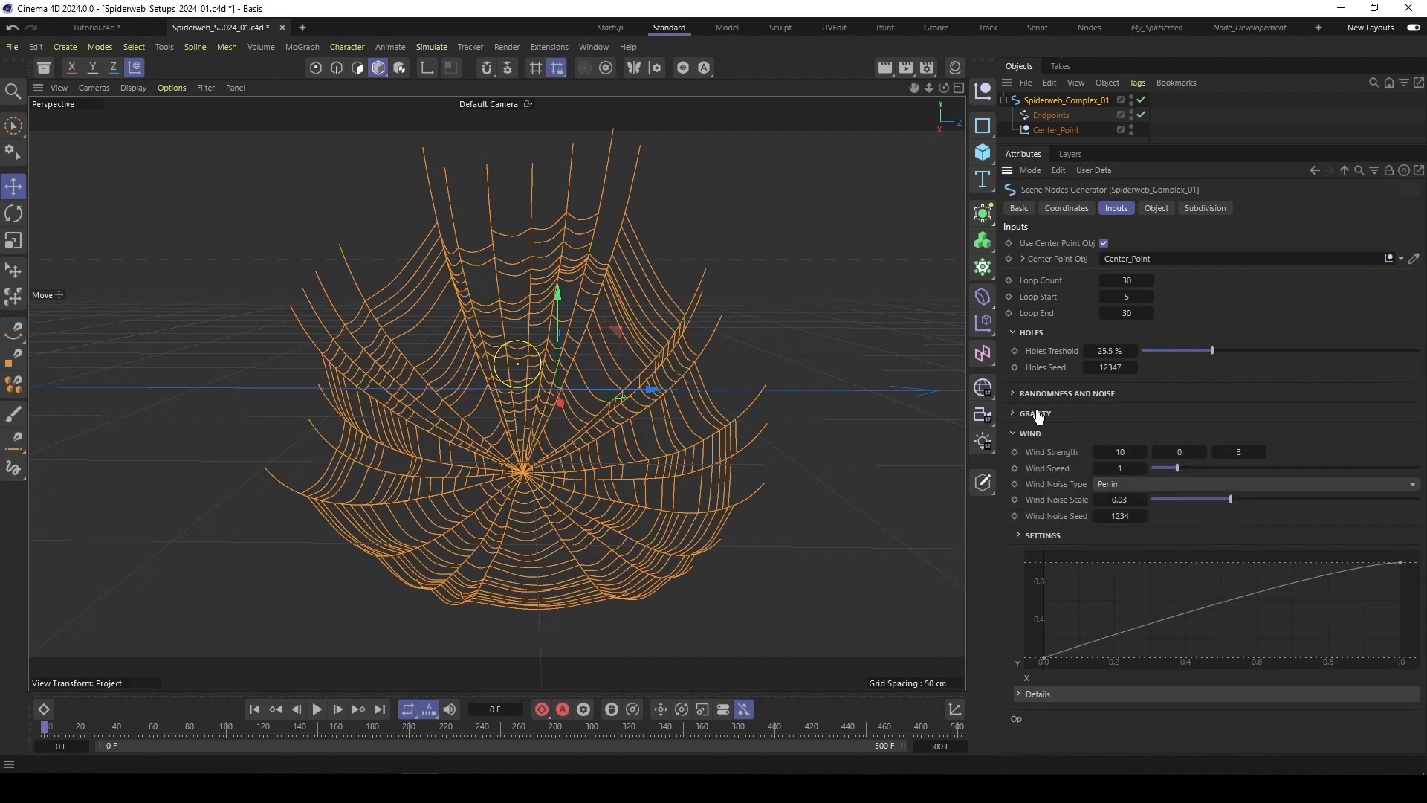
pyautogui.click(1038, 414)
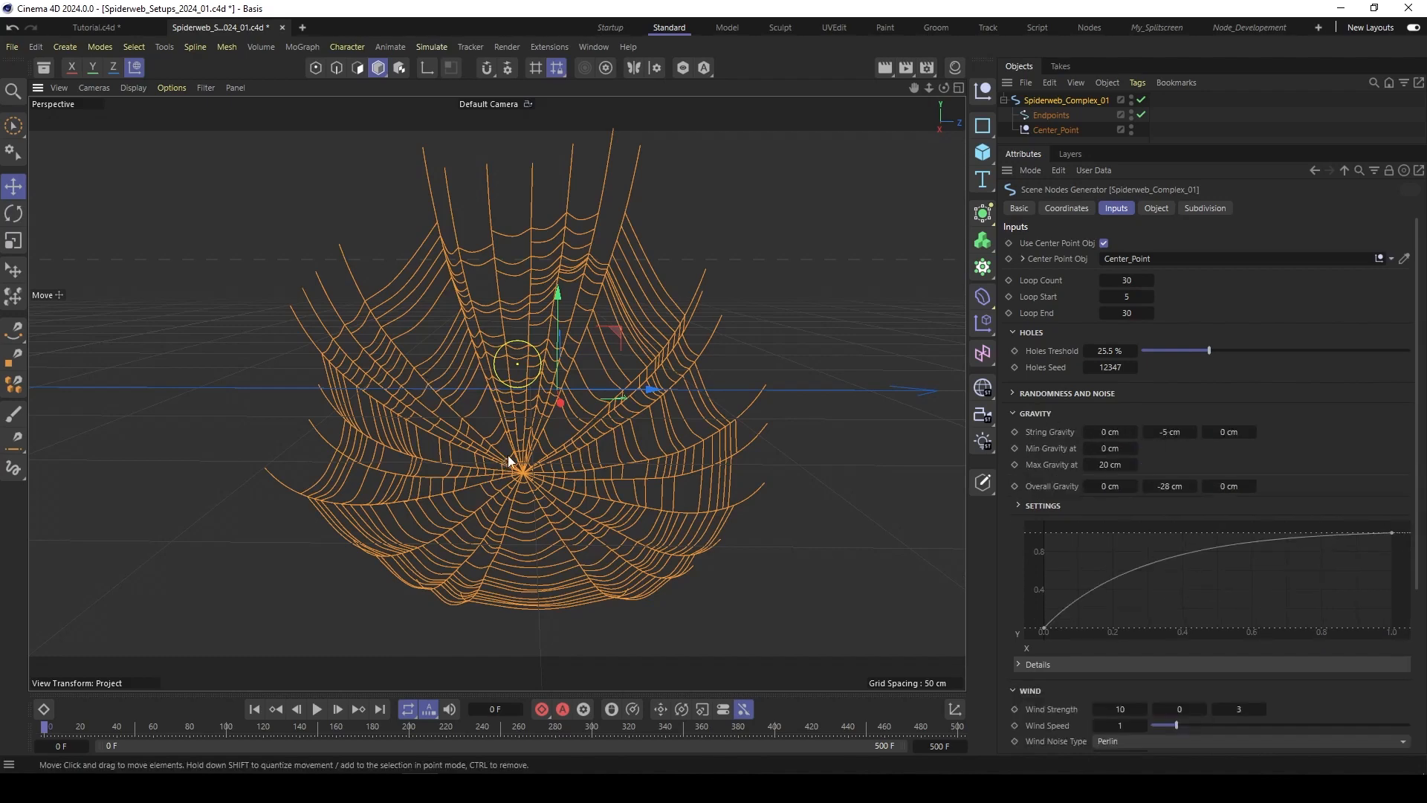
pyautogui.moveTo(1170, 432); pyautogui.dragTo(1071, 436)
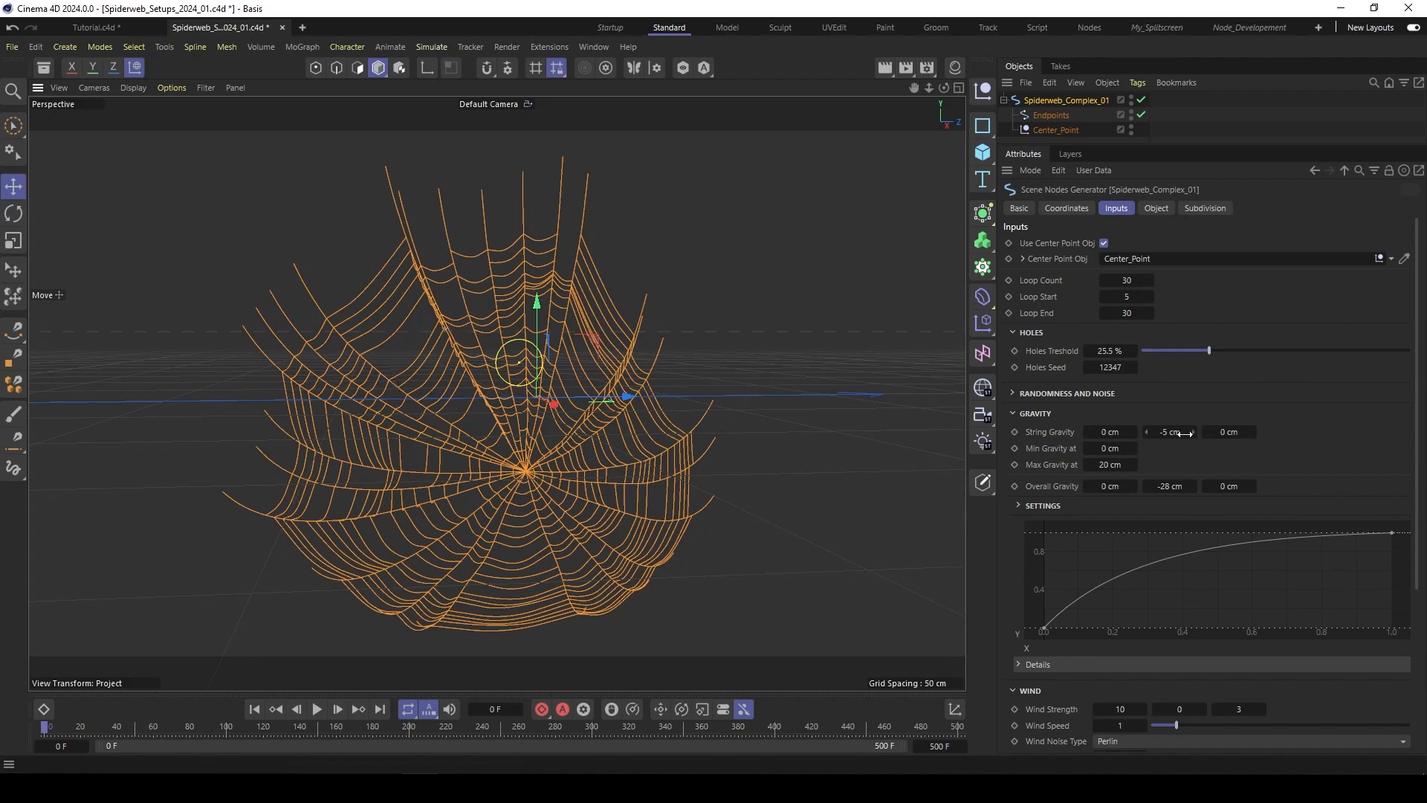
pyautogui.moveTo(1185, 434); pyautogui.dragTo(1165, 433)
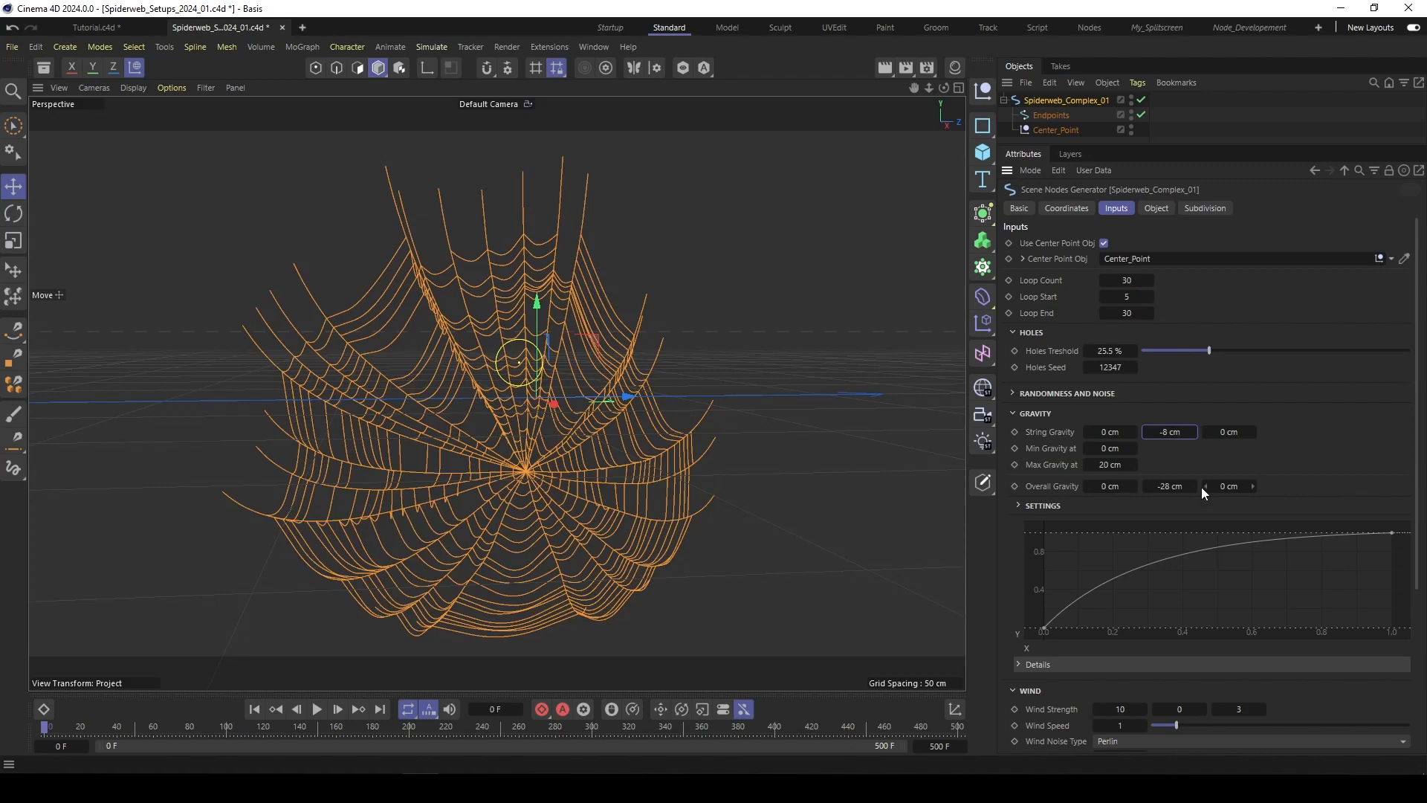
pyautogui.moveTo(1169, 487); pyautogui.dragTo(1168, 486)
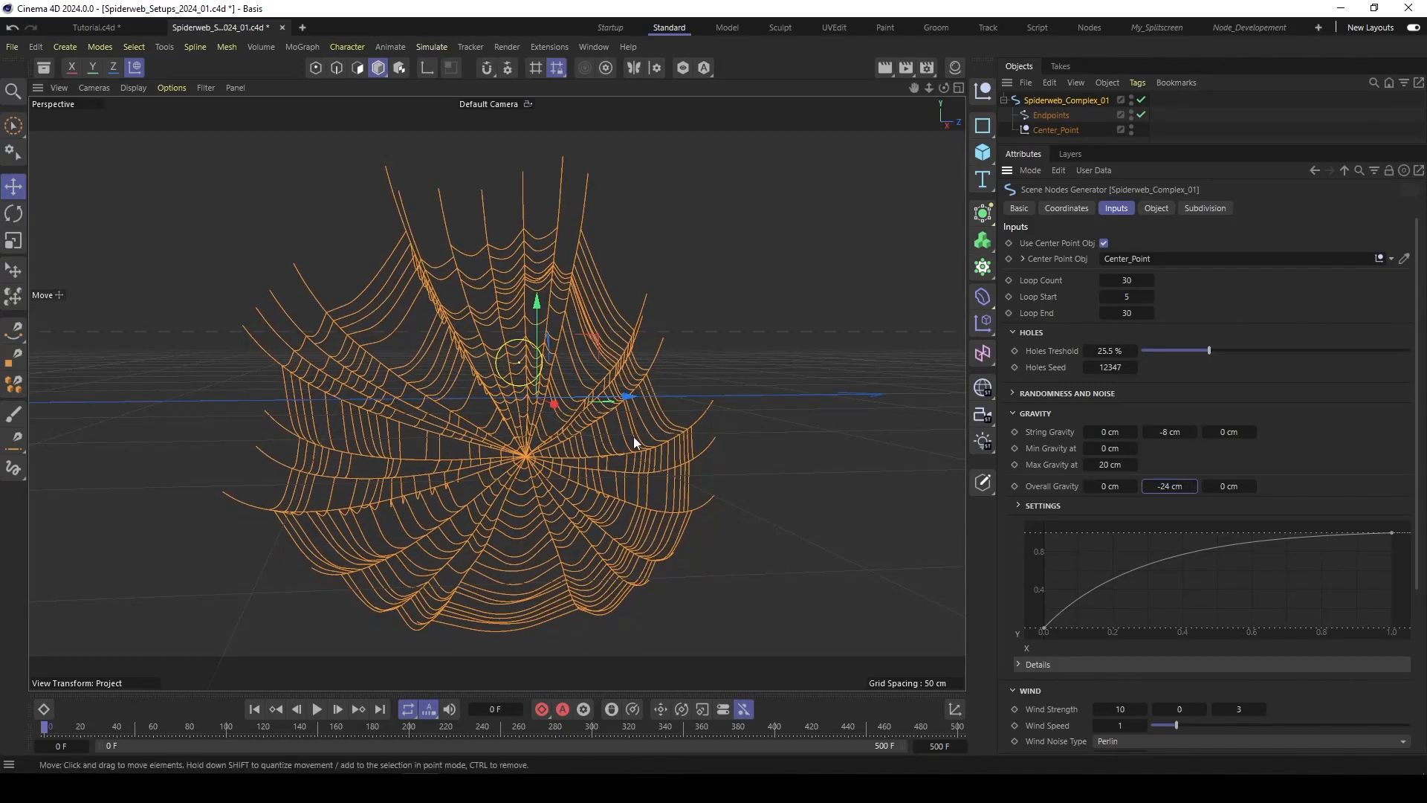
# Step: Reshape the gravity falloff curve into an arch by lowering its end point to 0 and adding a middle point raised to 1
pyautogui.moveTo(634, 436)
pyautogui.keyDown('alt'); pyautogui.mouseDown()
pyautogui.moveTo(542, 448)
pyautogui.moveTo(626, 455)
pyautogui.mouseUp(); pyautogui.keyUp('alt')
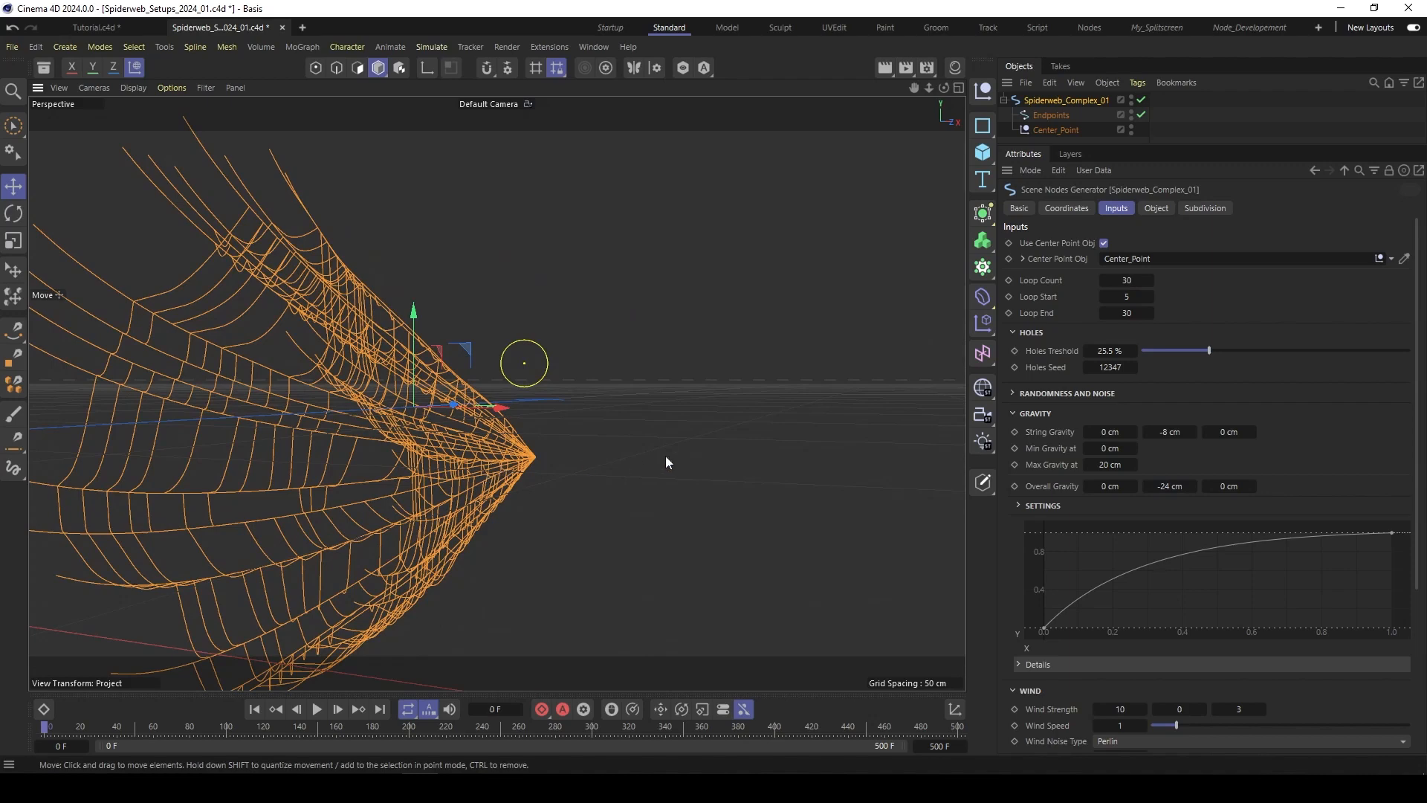
pyautogui.keyDown('alt'); pyautogui.moveTo(487, 449); pyautogui.dragTo(407, 470); pyautogui.keyUp('alt')
pyautogui.moveTo(1386, 531); pyautogui.dragTo(1419, 632)
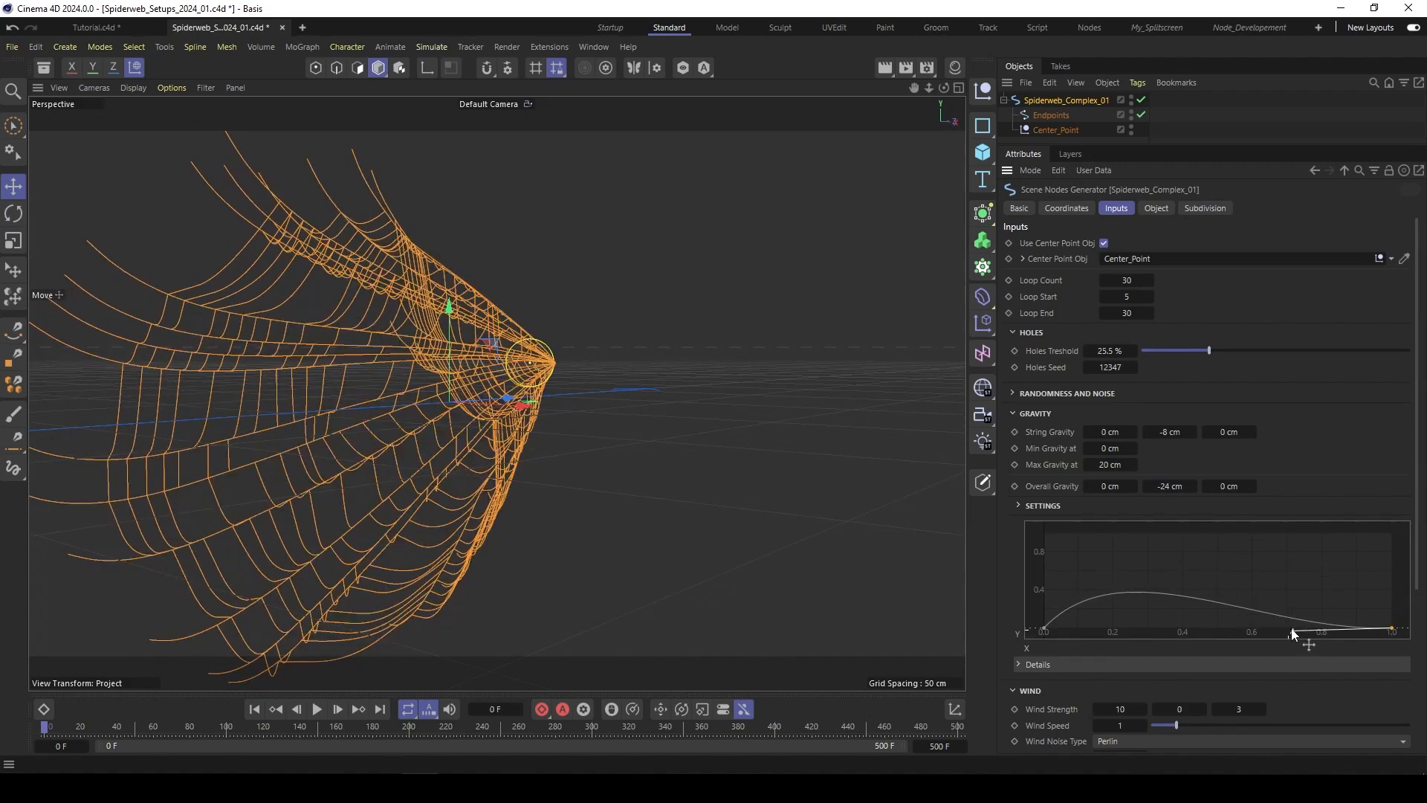
pyautogui.moveTo(1292, 633); pyautogui.dragTo(1319, 608)
pyautogui.doubleClick(1234, 592)
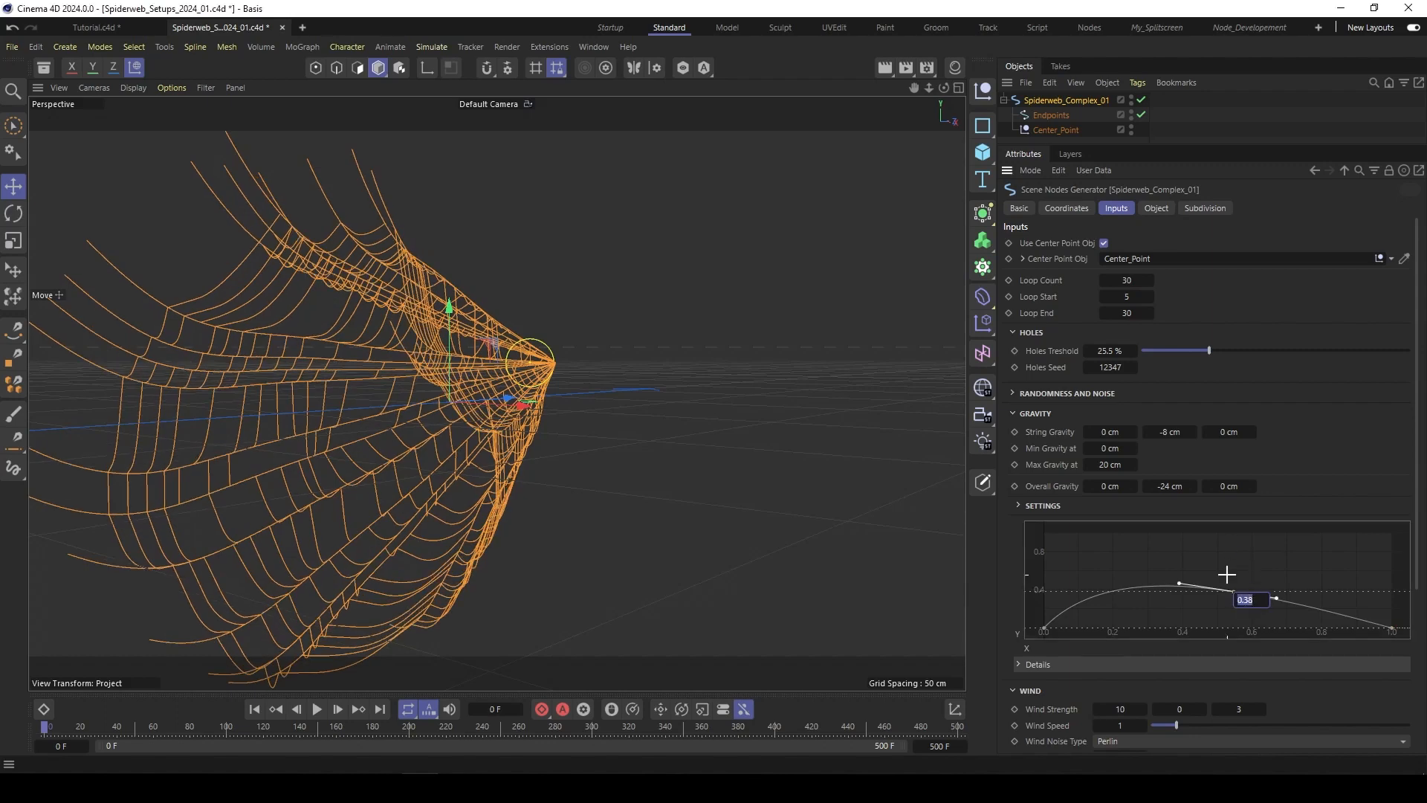
pyautogui.moveTo(1234, 593); pyautogui.dragTo(1225, 531)
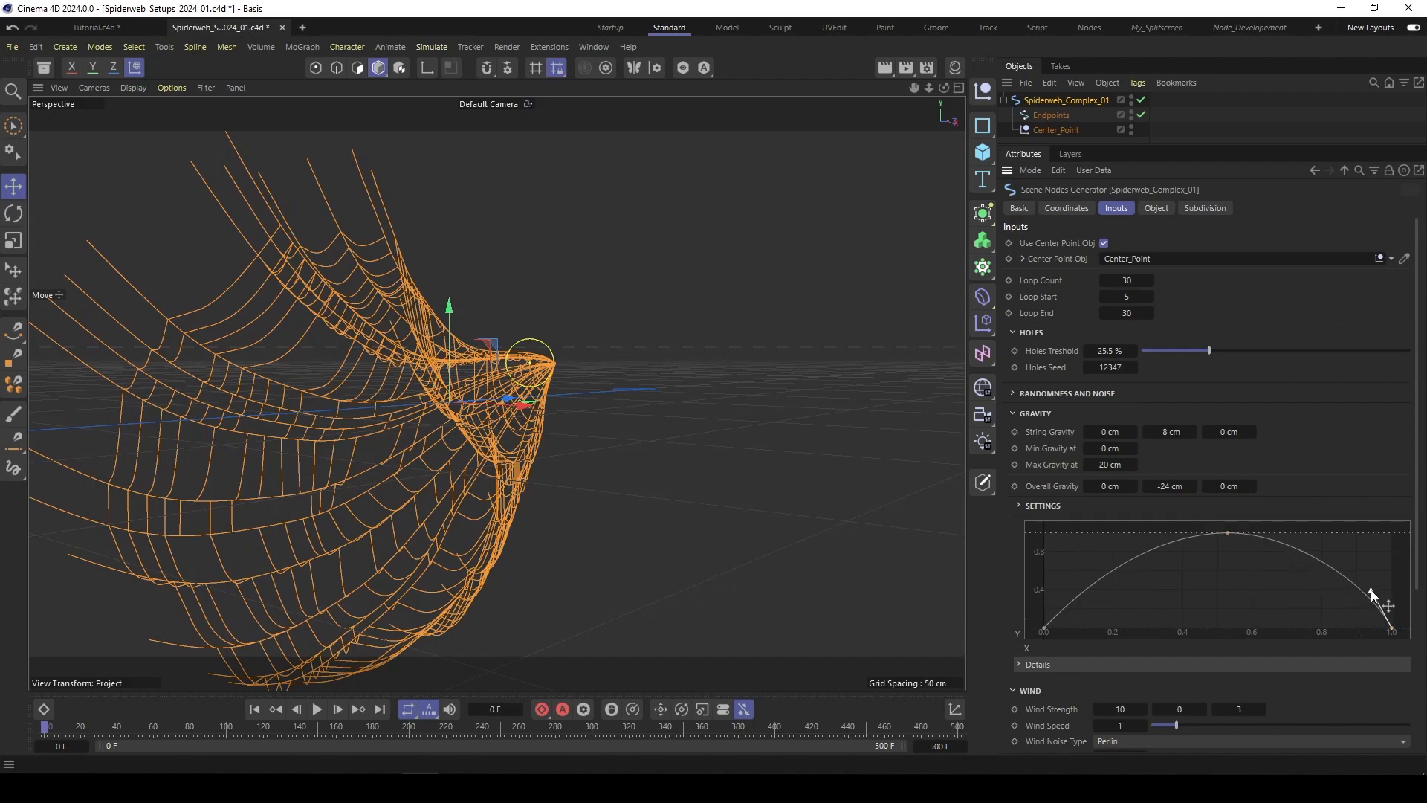
pyautogui.keyDown('alt'); pyautogui.moveTo(572, 413); pyautogui.dragTo(511, 390); pyautogui.keyUp('alt')
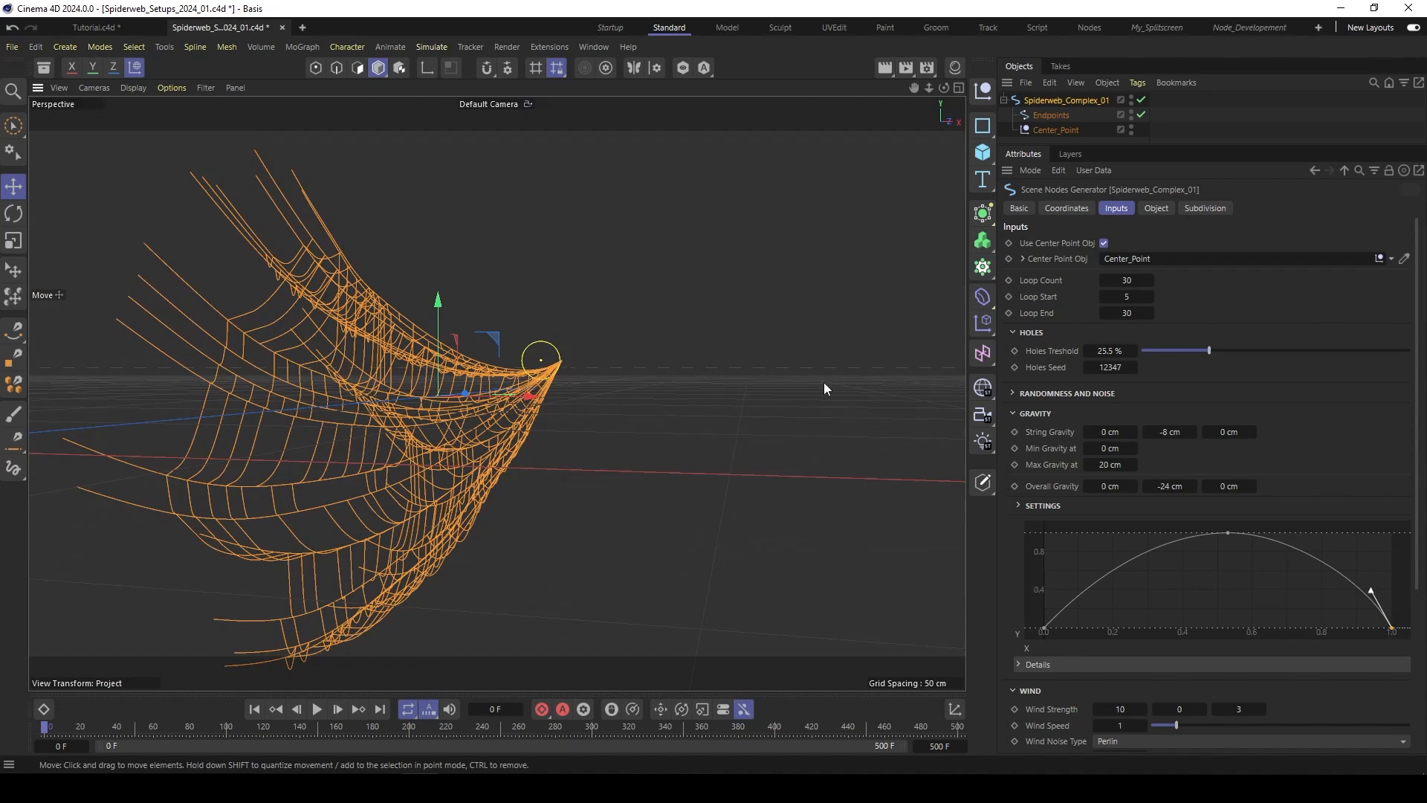
# Step: Play the animation, examine the web's wind movement from several angles and stop playback
pyautogui.click(1040, 414)
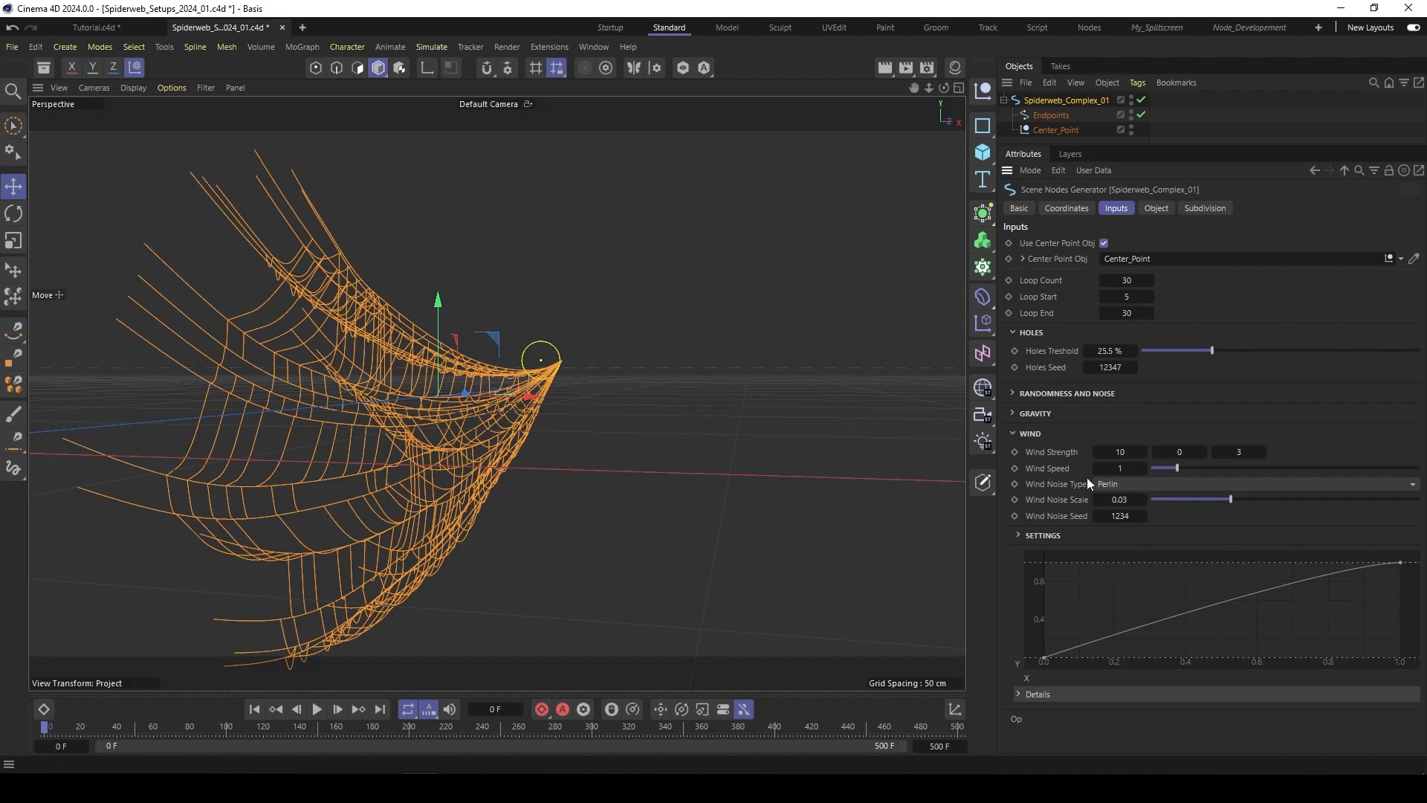
pyautogui.click(318, 710)
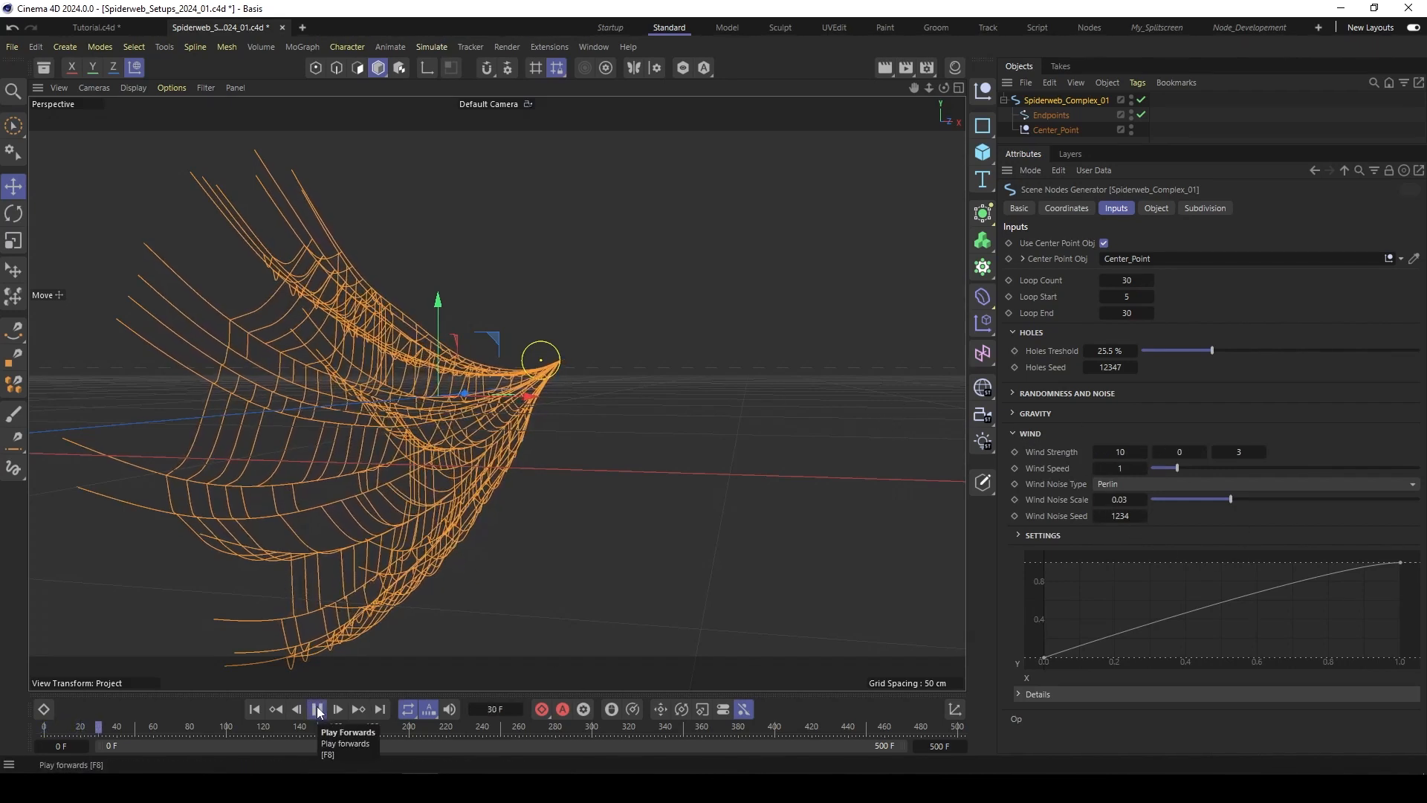
pyautogui.keyDown('alt'); pyautogui.moveTo(484, 435); pyautogui.dragTo(372, 475); pyautogui.keyUp('alt')
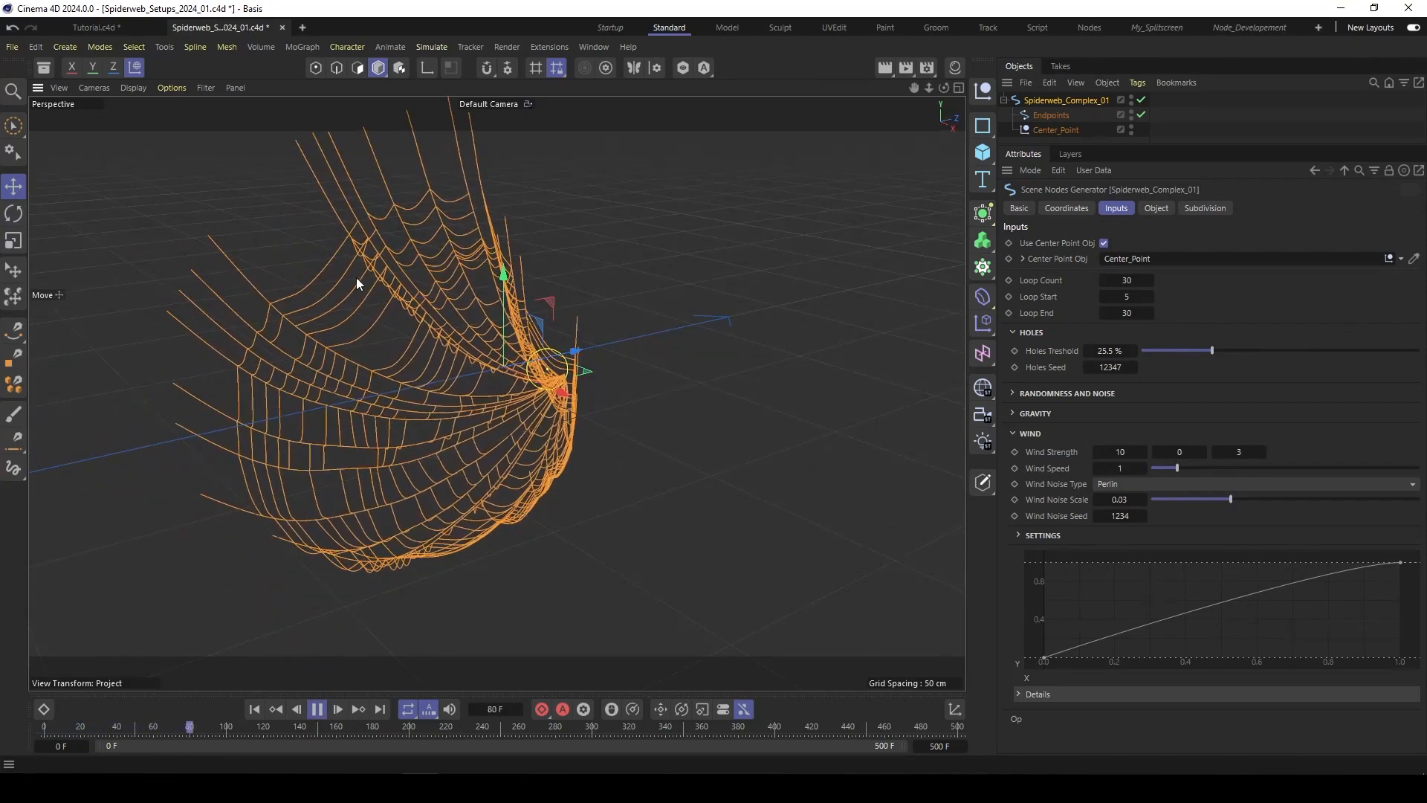
pyautogui.keyDown('alt'); pyautogui.moveTo(424, 405); pyautogui.dragTo(470, 416); pyautogui.keyUp('alt')
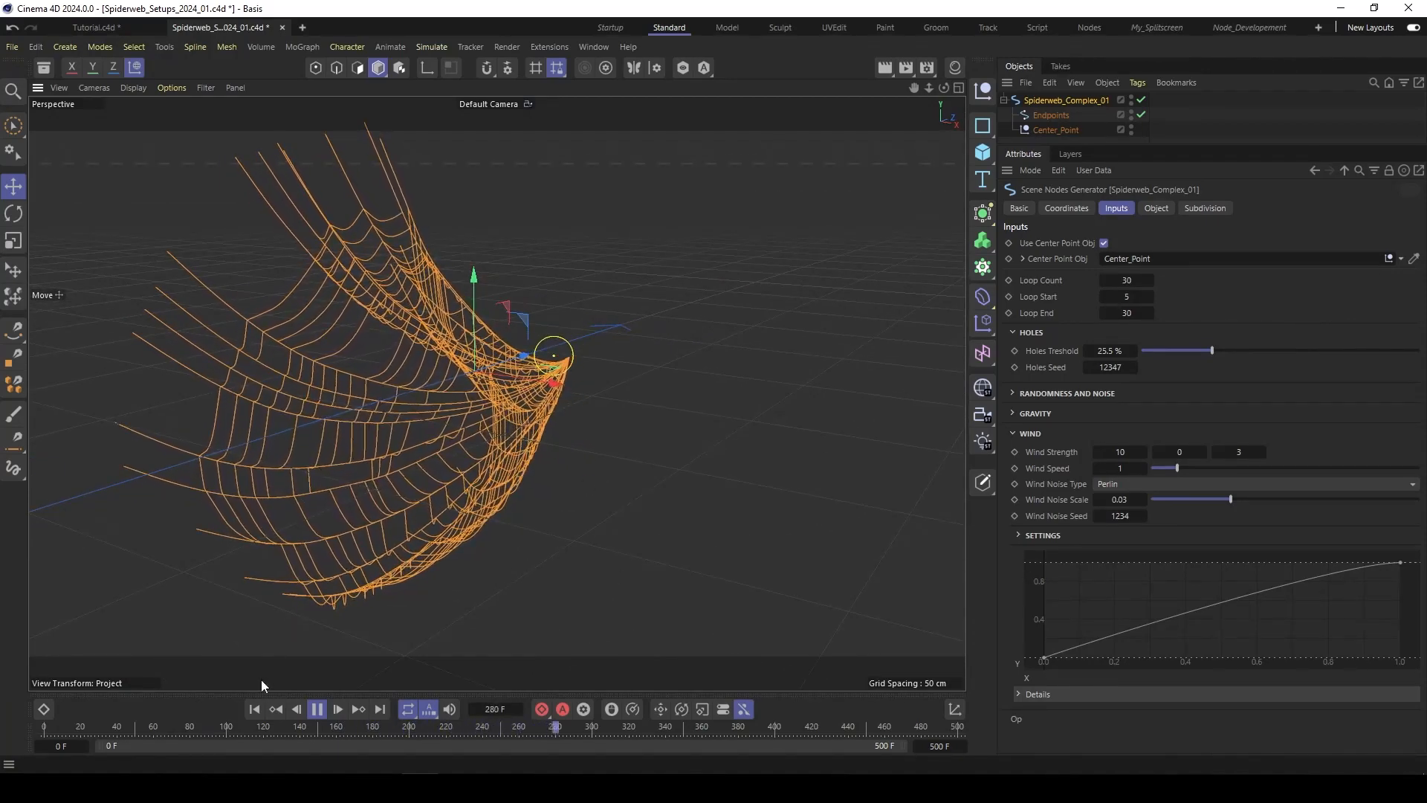
pyautogui.click(317, 709)
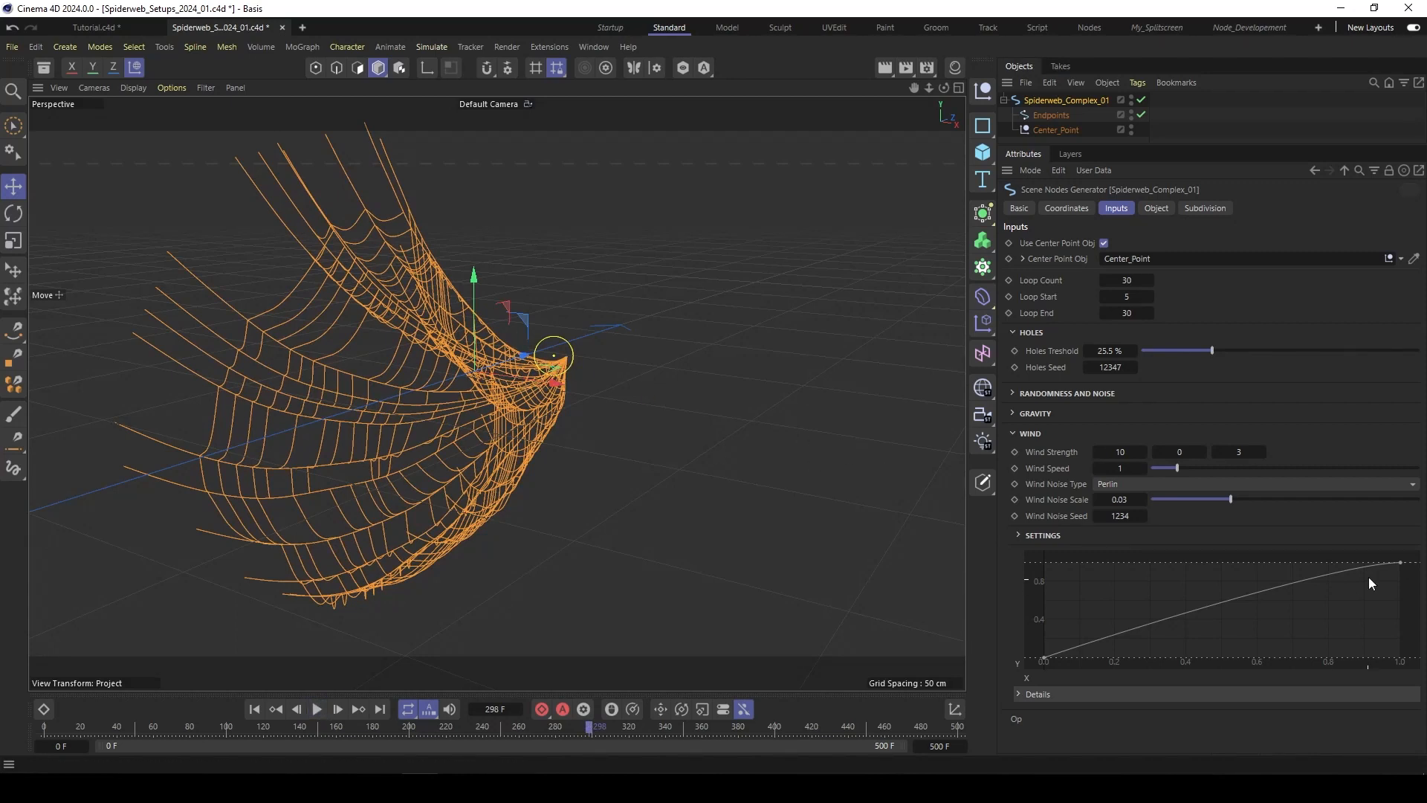
# Step: Reshape the wind falloff curve into an arch by lowering its end point to 0 and adding a middle point raised to 1
pyautogui.moveTo(1401, 565); pyautogui.dragTo(1401, 658)
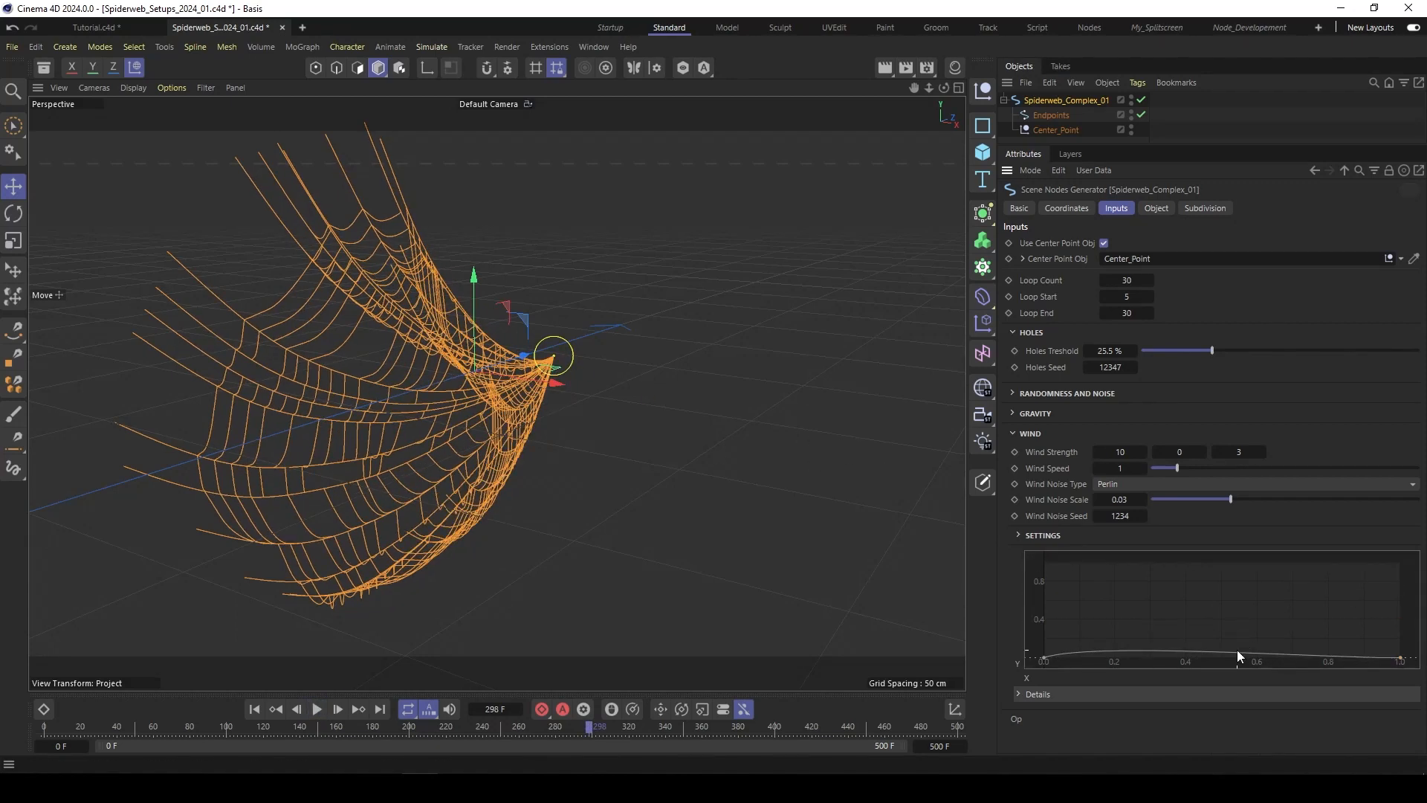
pyautogui.moveTo(1233, 652); pyautogui.dragTo(1228, 555)
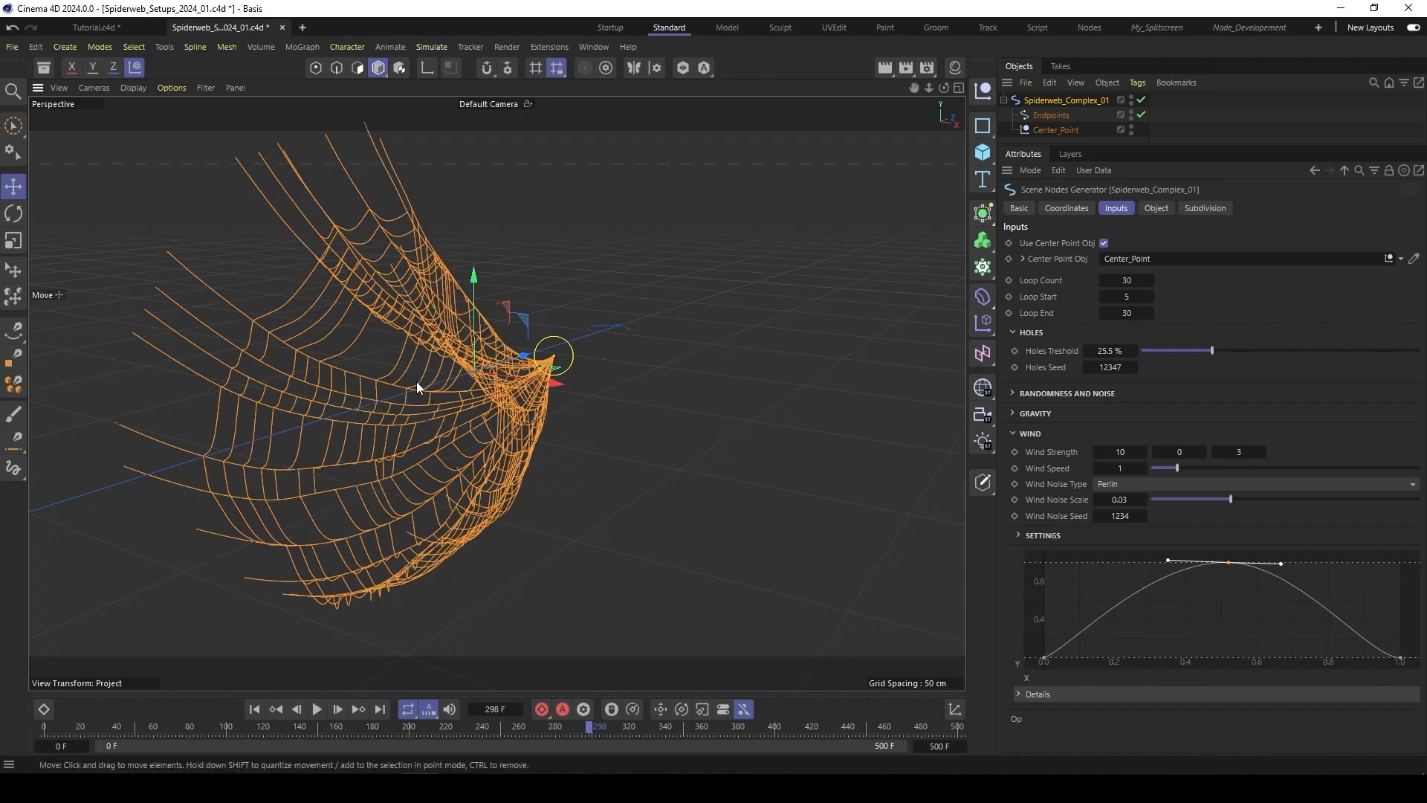
pyautogui.keyDown('alt'); pyautogui.moveTo(411, 381); pyautogui.dragTo(484, 380); pyautogui.keyUp('alt')
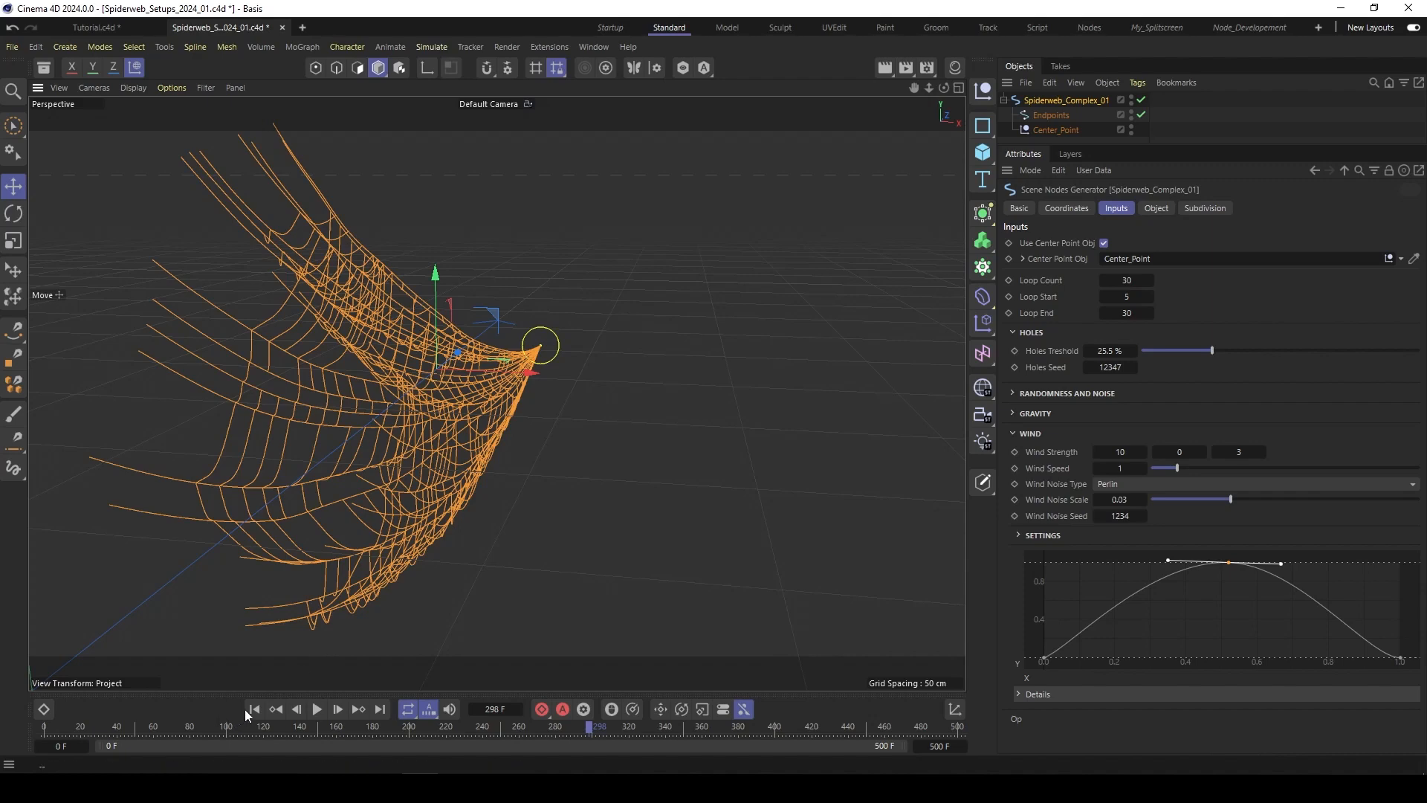
# Step: Play the animation, examine the web's wind motion with the arched falloff from the front, and stop playback
pyautogui.click(318, 710)
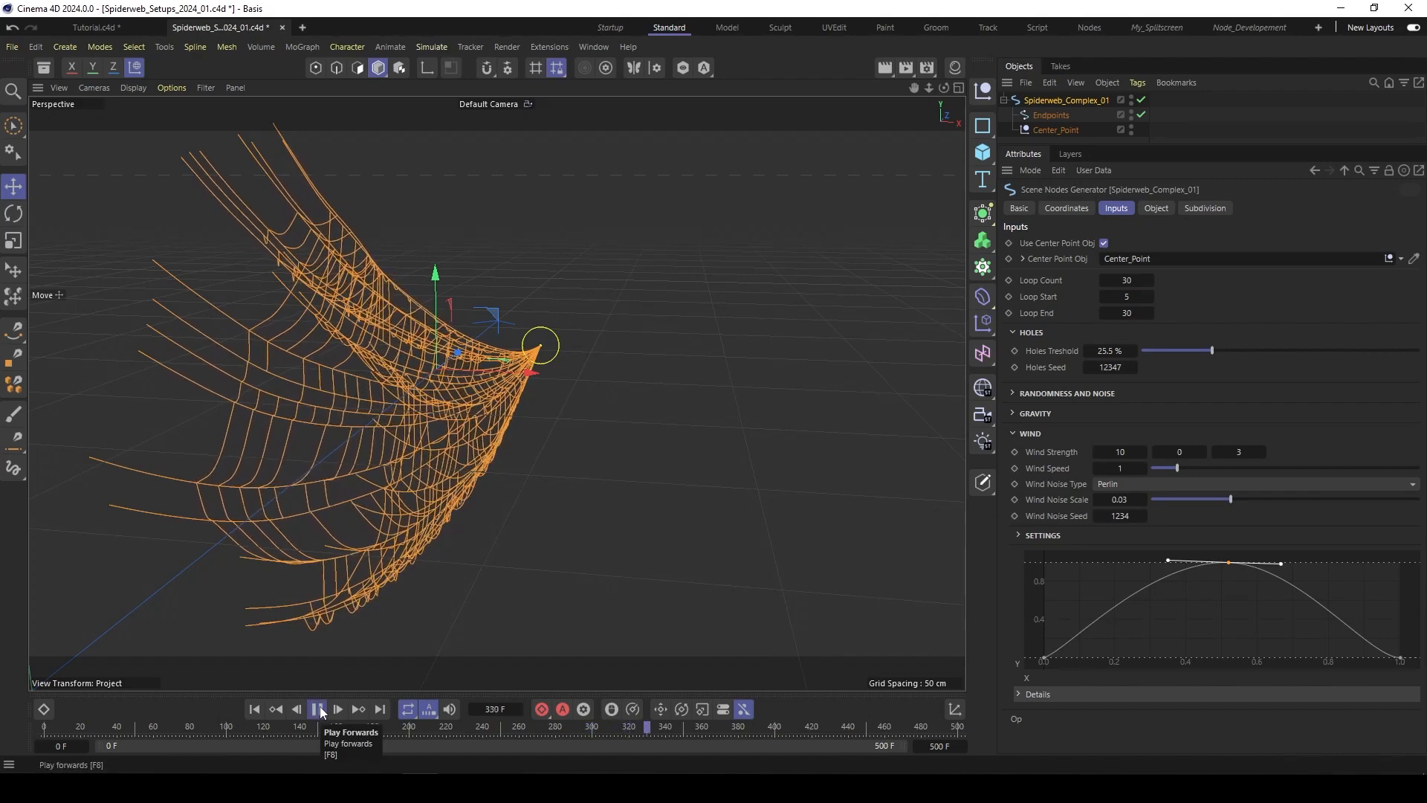
pyautogui.keyDown('alt'); pyautogui.moveTo(458, 386); pyautogui.dragTo(276, 408); pyautogui.keyUp('alt')
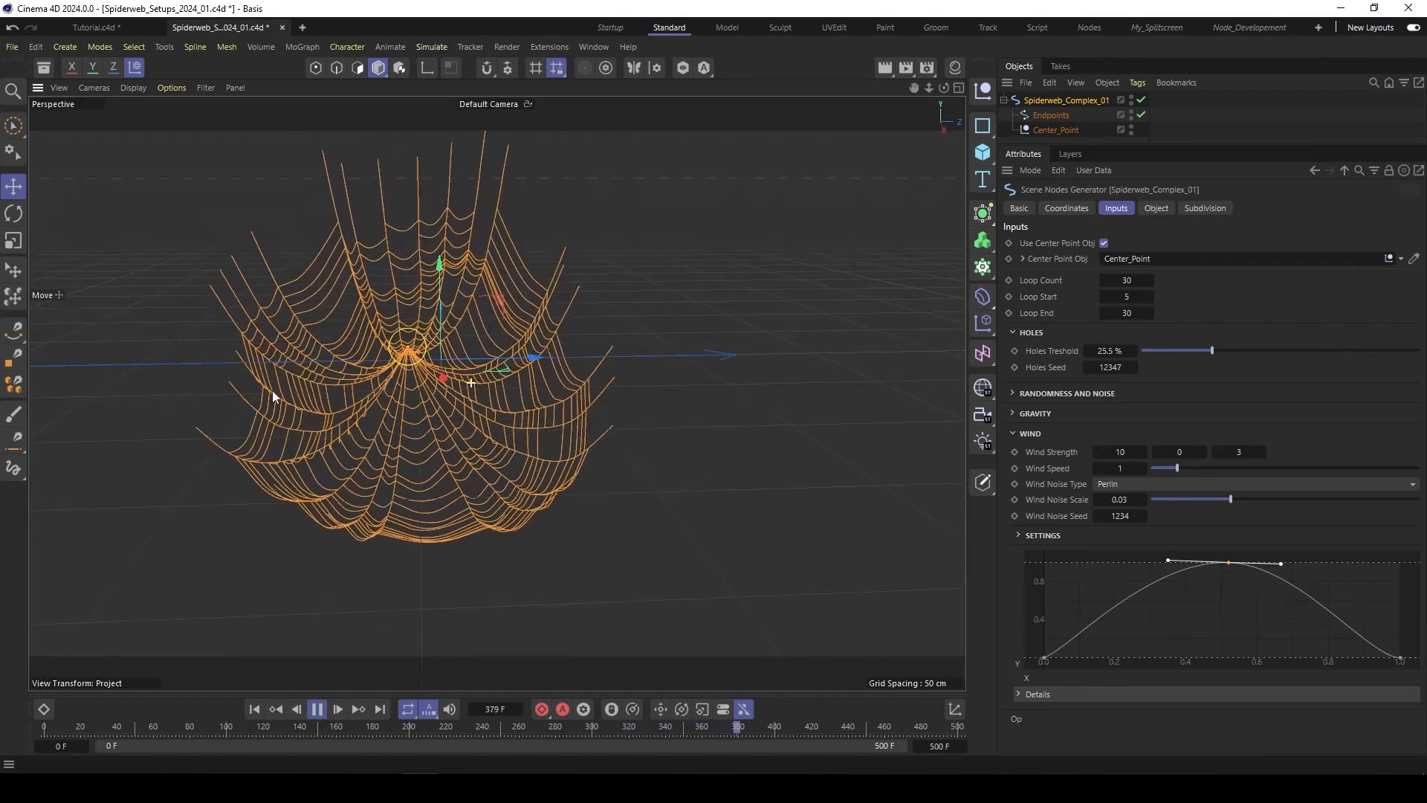
pyautogui.keyDown('alt'); pyautogui.moveTo(440, 426); pyautogui.dragTo(448, 422); pyautogui.keyUp('alt')
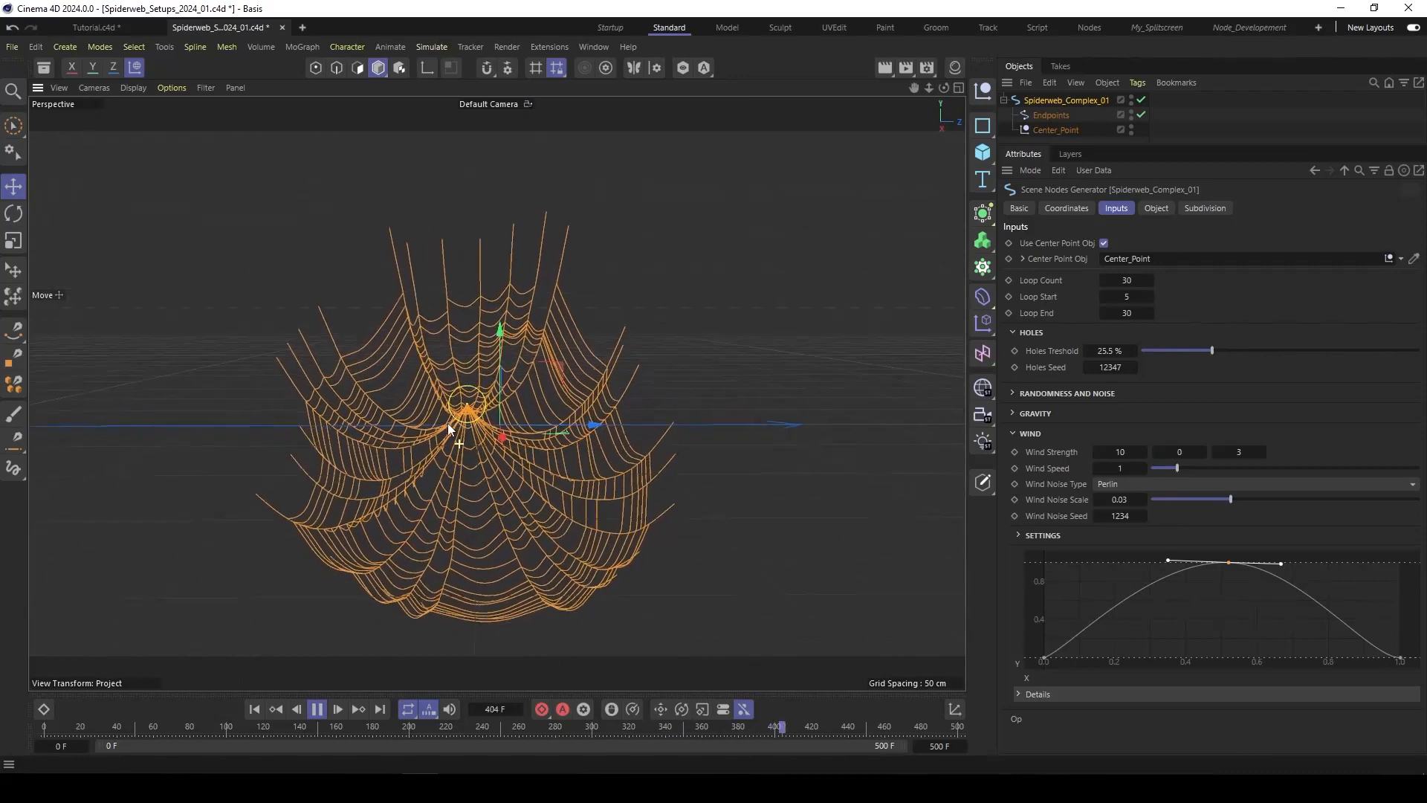
pyautogui.click(316, 709)
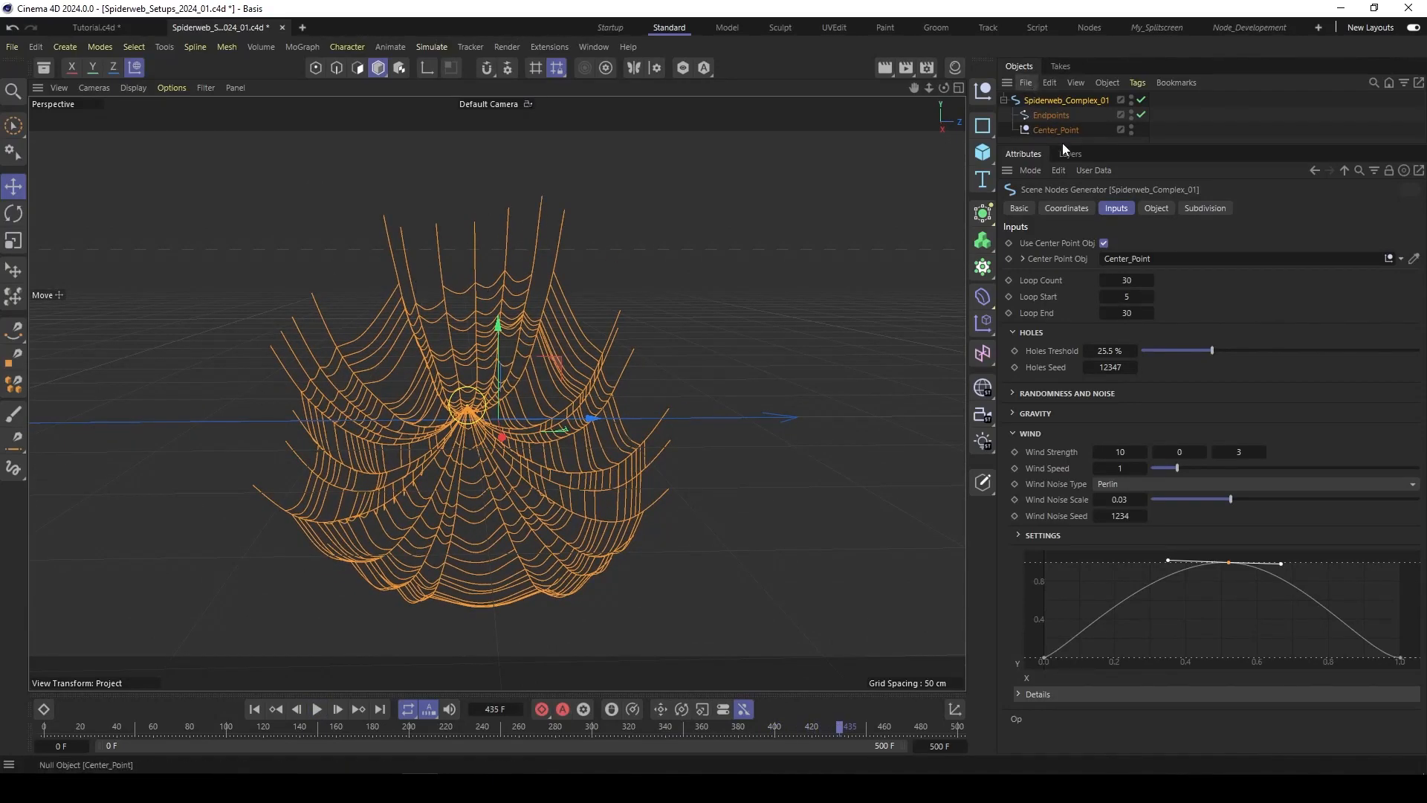
# Step: Select all points of the Endpoints spline in point mode and delete them
pyautogui.click(1054, 114)
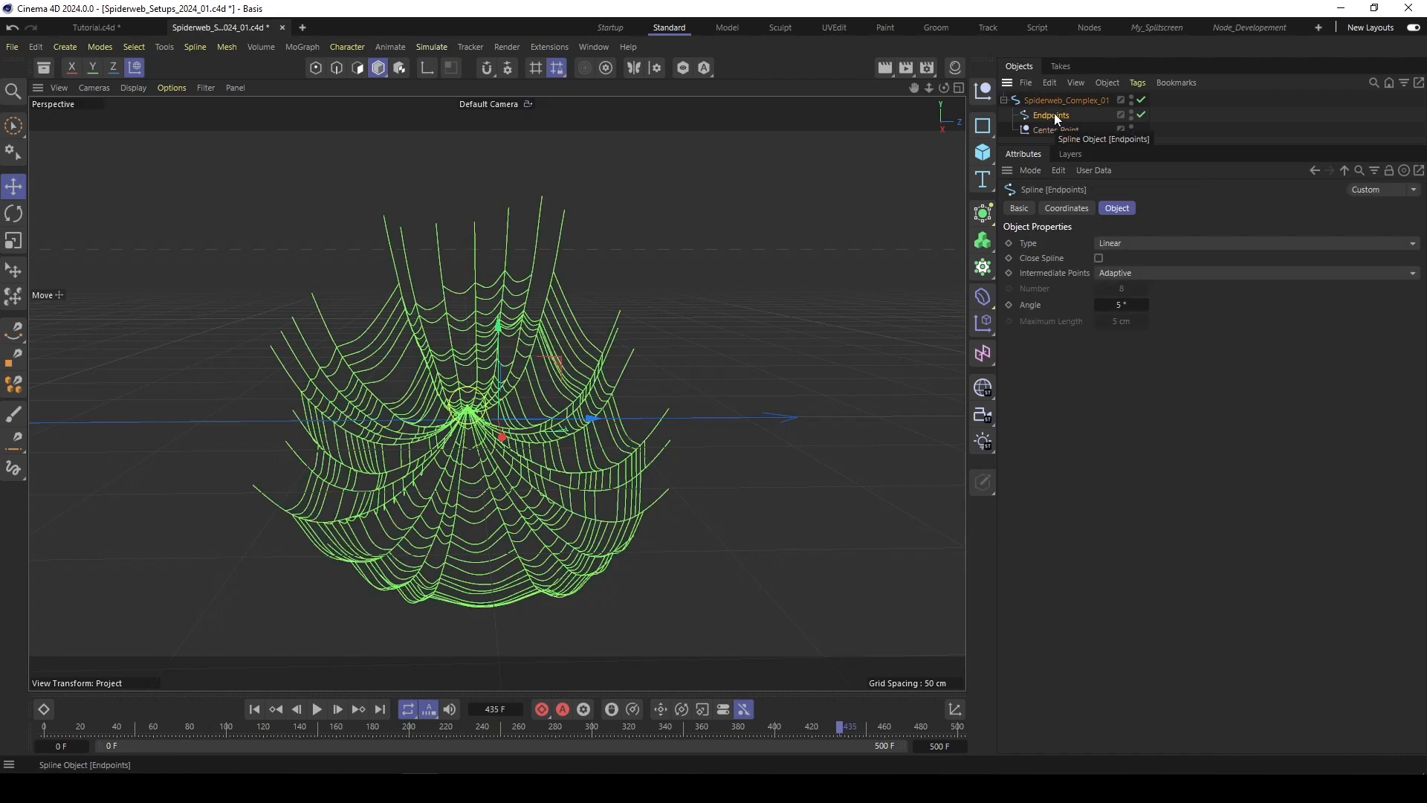
pyautogui.click(315, 67)
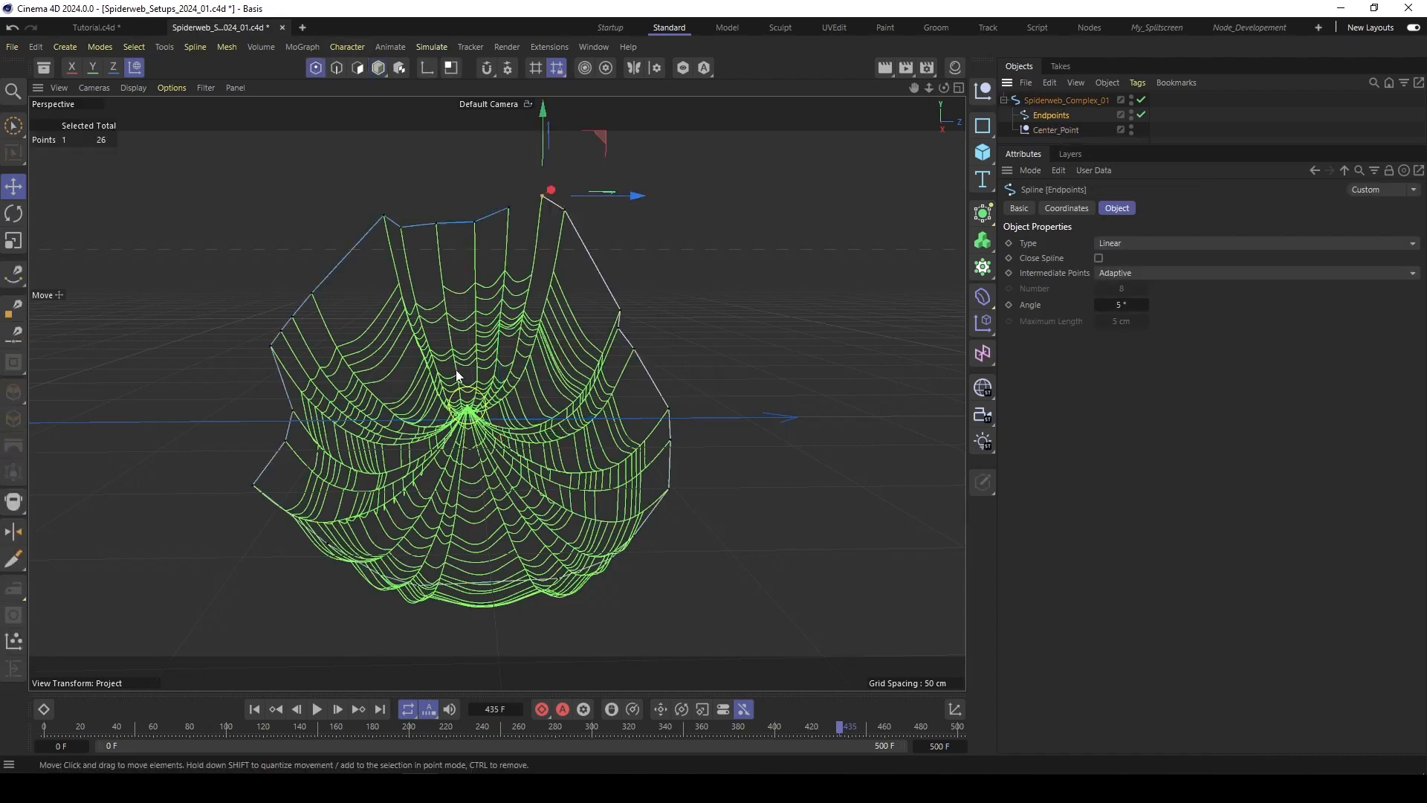
pyautogui.hotkey('ctrl', 'a')
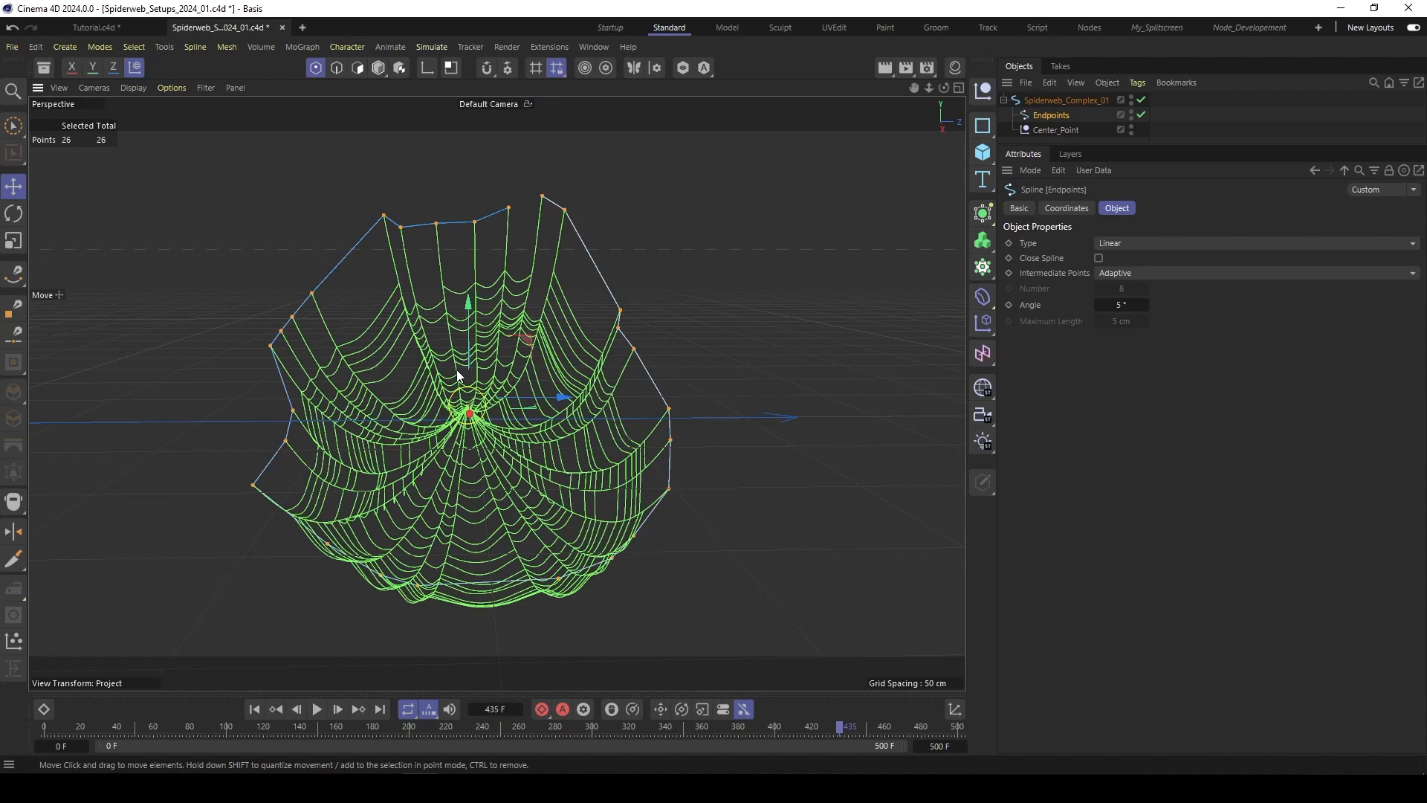
pyautogui.press('Delete')
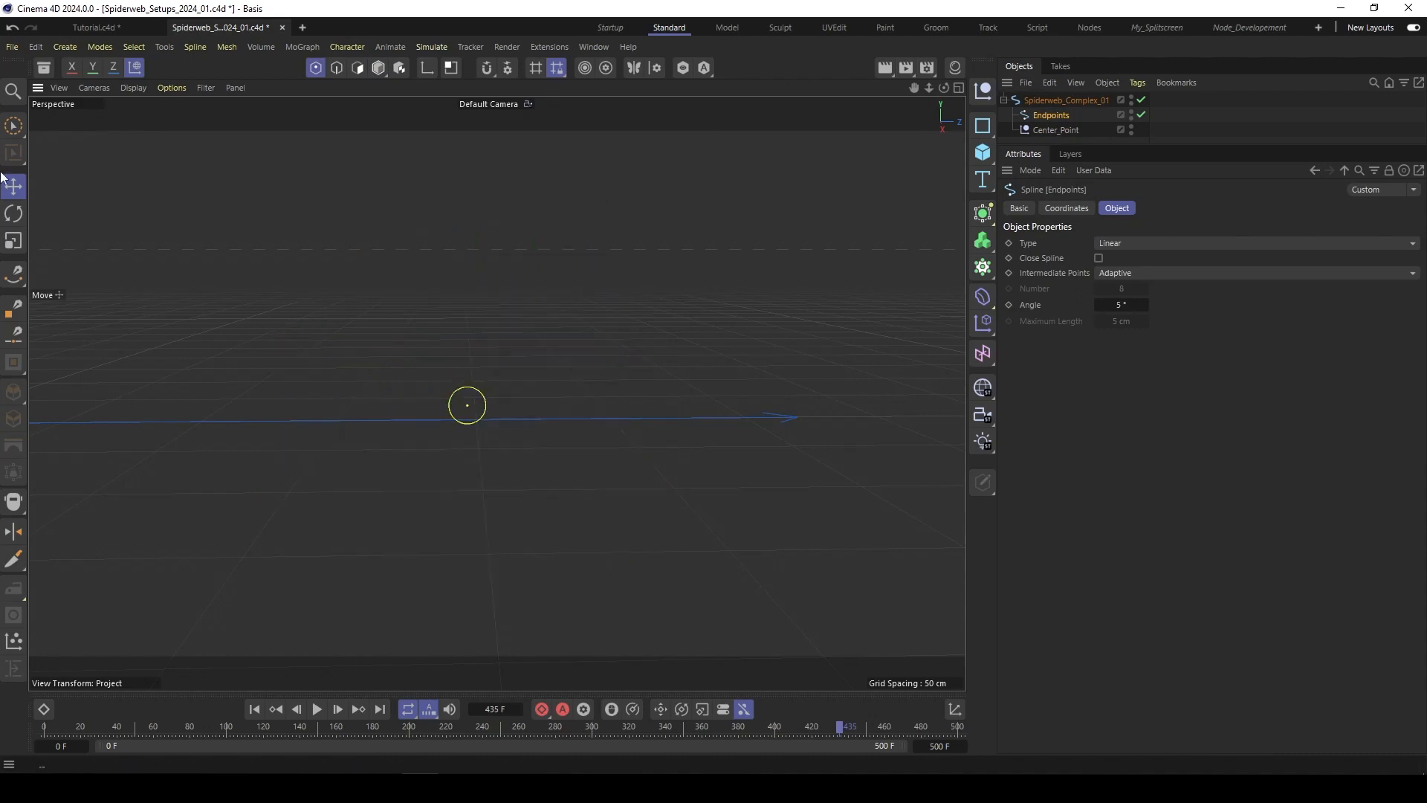
# Step: Draw a new 13-point linear outline around the web centre in the Endpoints spline with the Spline Pen
pyautogui.click(14, 273)
pyautogui.click(478, 195)
pyautogui.click(570, 244)
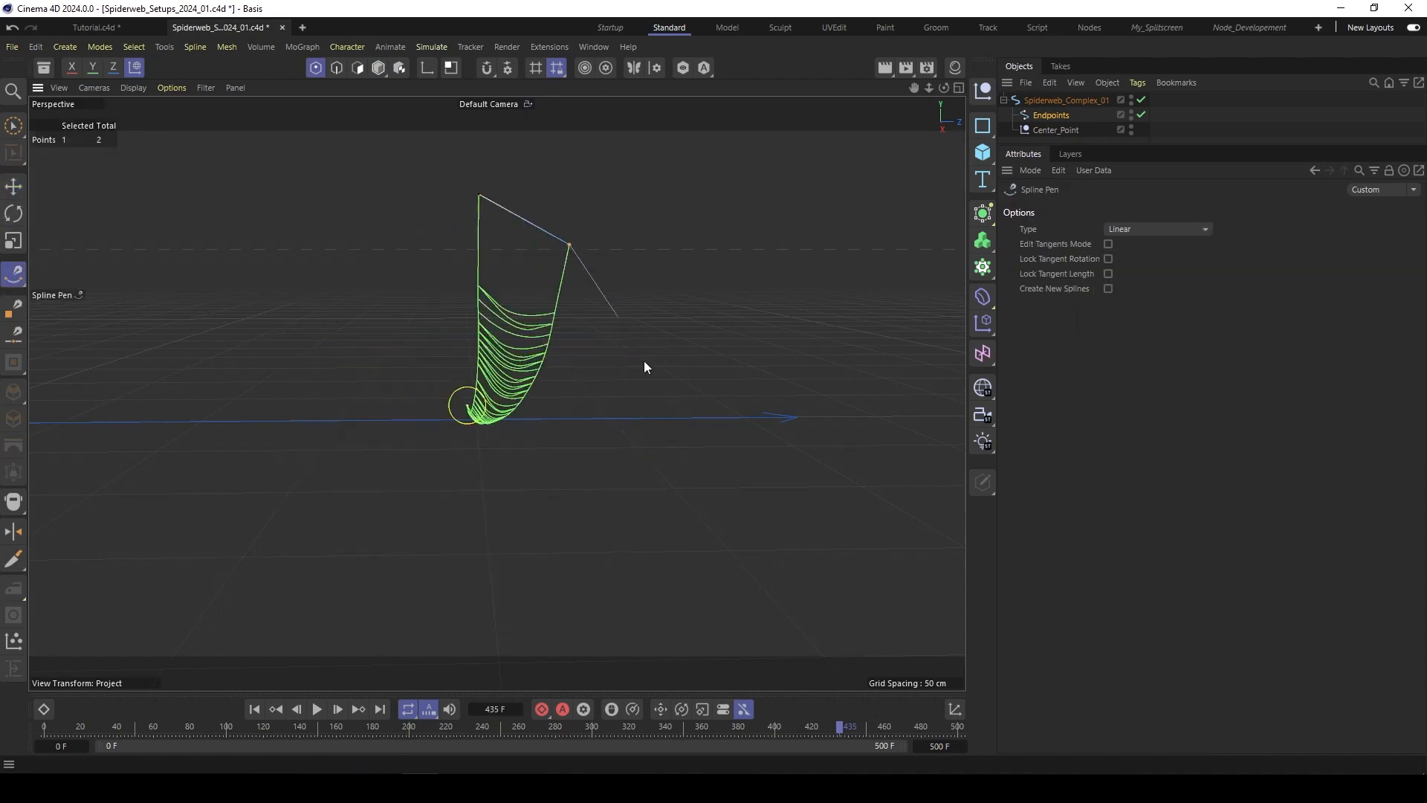
pyautogui.click(664, 393)
pyautogui.click(663, 480)
pyautogui.click(654, 606)
pyautogui.click(496, 611)
pyautogui.click(360, 599)
pyautogui.click(266, 540)
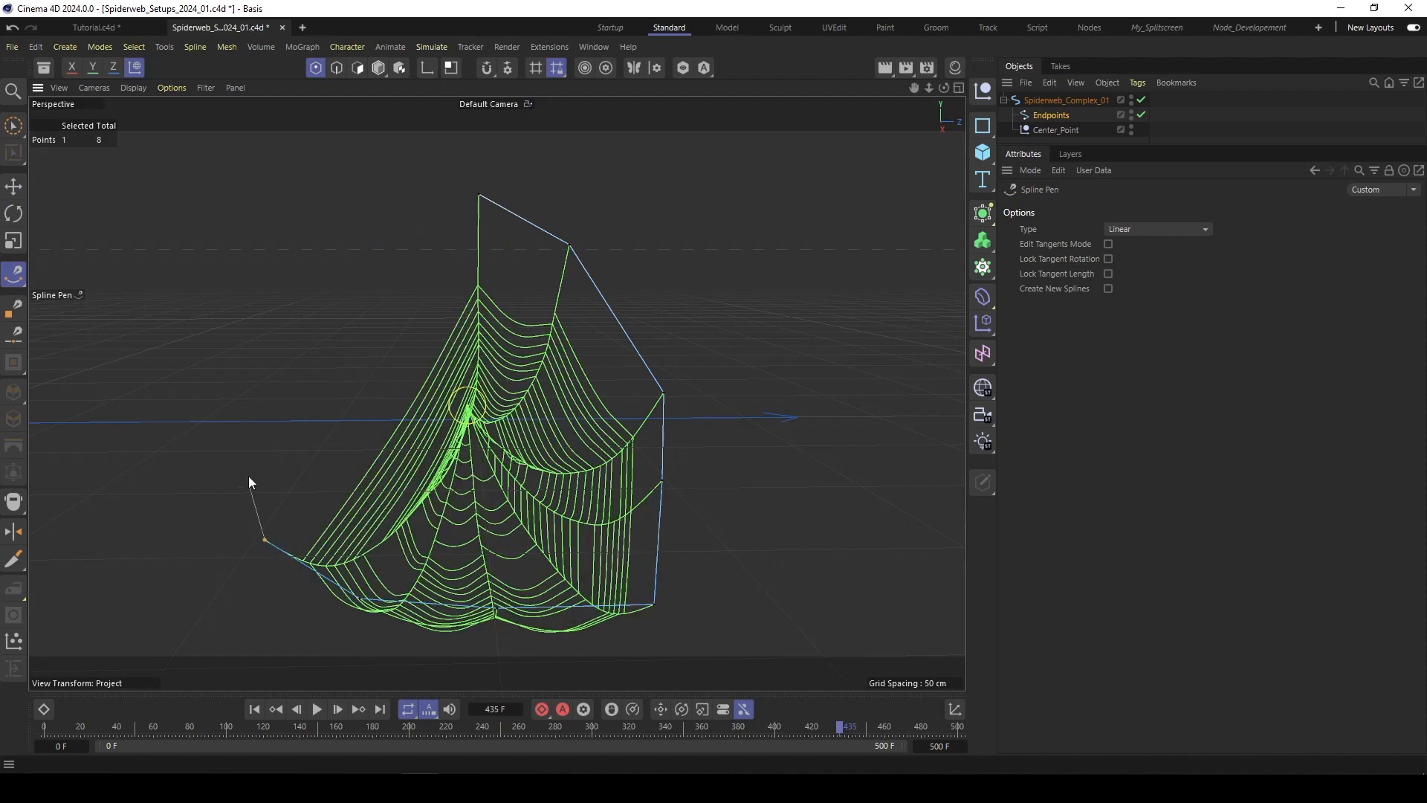
pyautogui.click(328, 390)
pyautogui.click(280, 329)
pyautogui.click(315, 240)
pyautogui.click(370, 239)
pyautogui.click(413, 232)
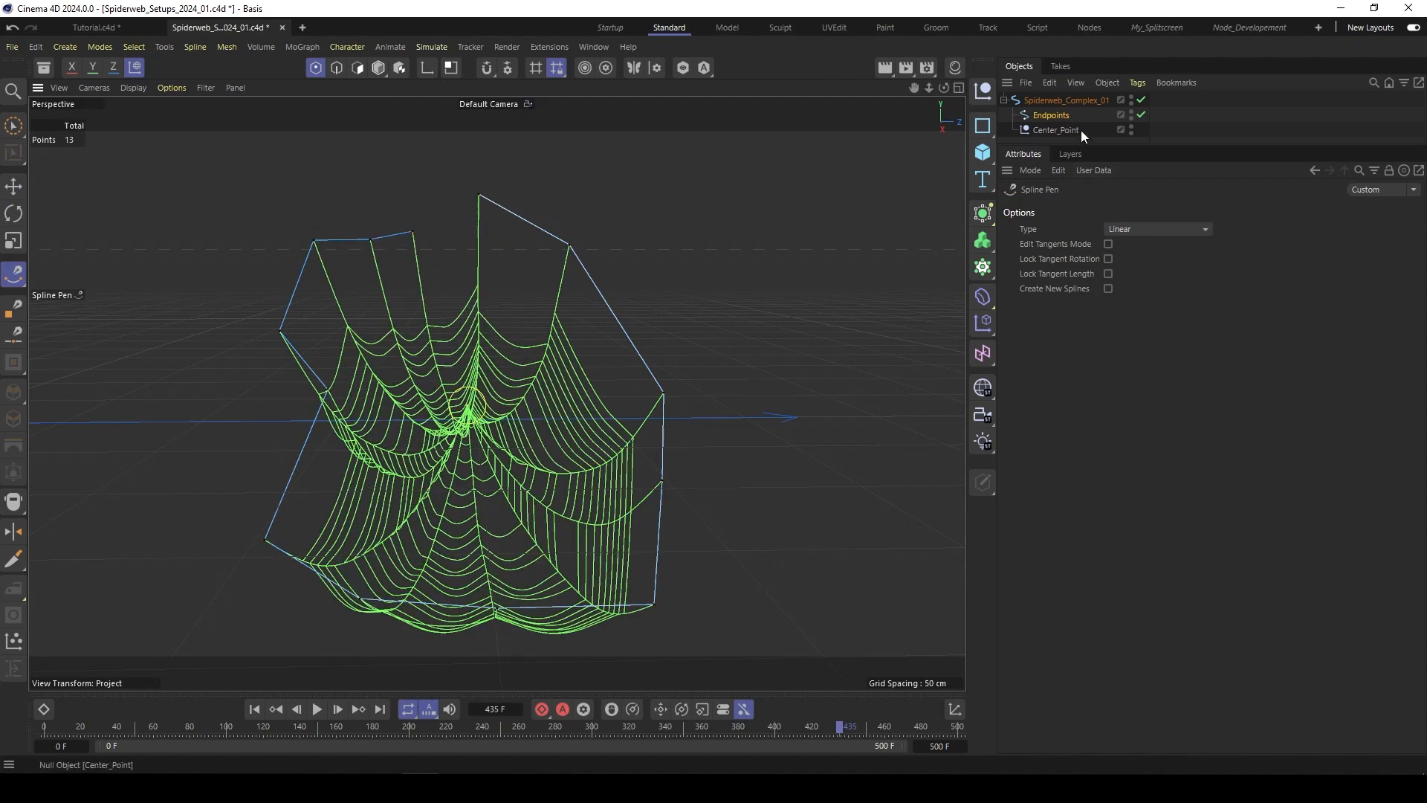
pyautogui.click(1025, 116)
# Step: Add a Sphere primitive to the scene and enable snapping to polygon surfaces
pyautogui.keyDown('alt'); pyautogui.moveTo(425, 370); pyautogui.dragTo(405, 392); pyautogui.keyUp('alt')
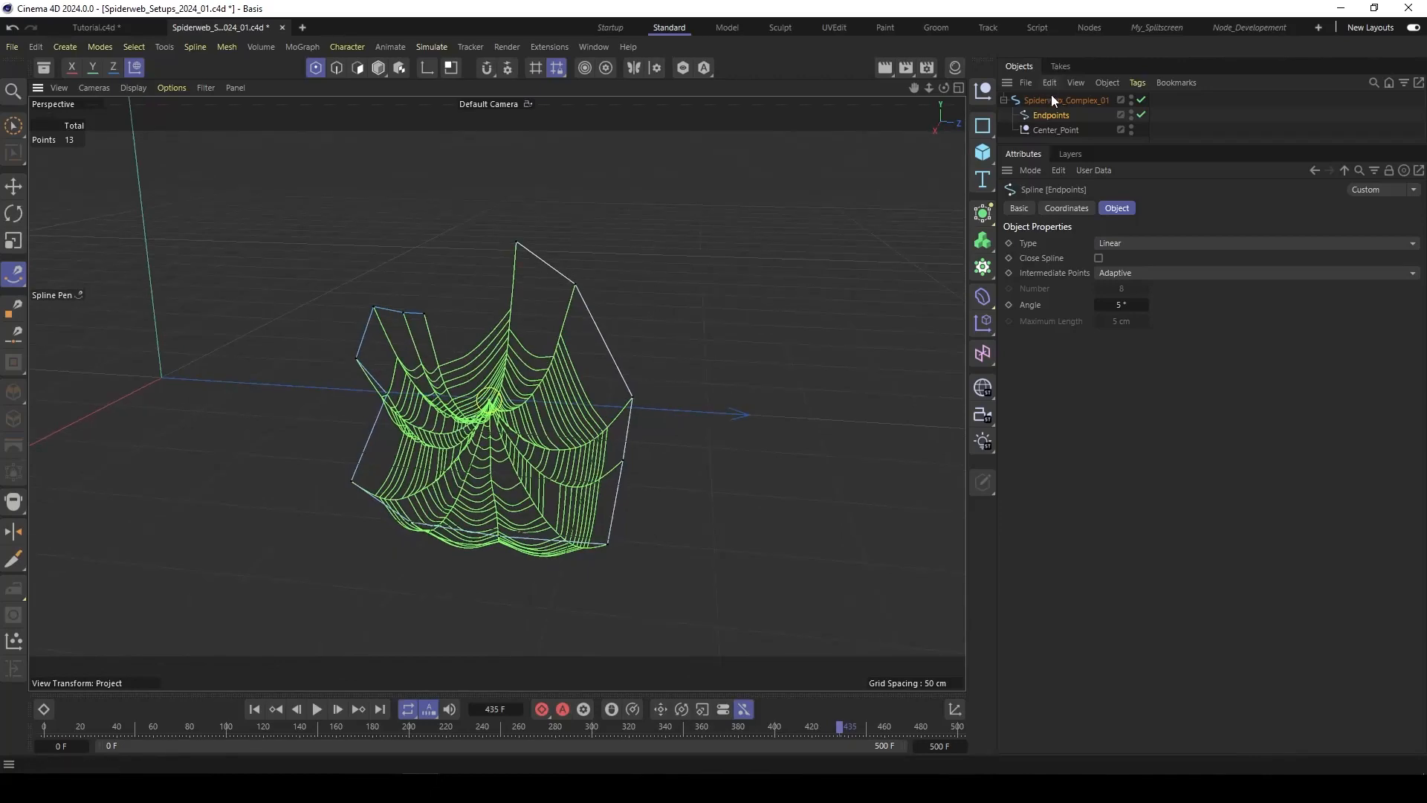
pyautogui.click(984, 153)
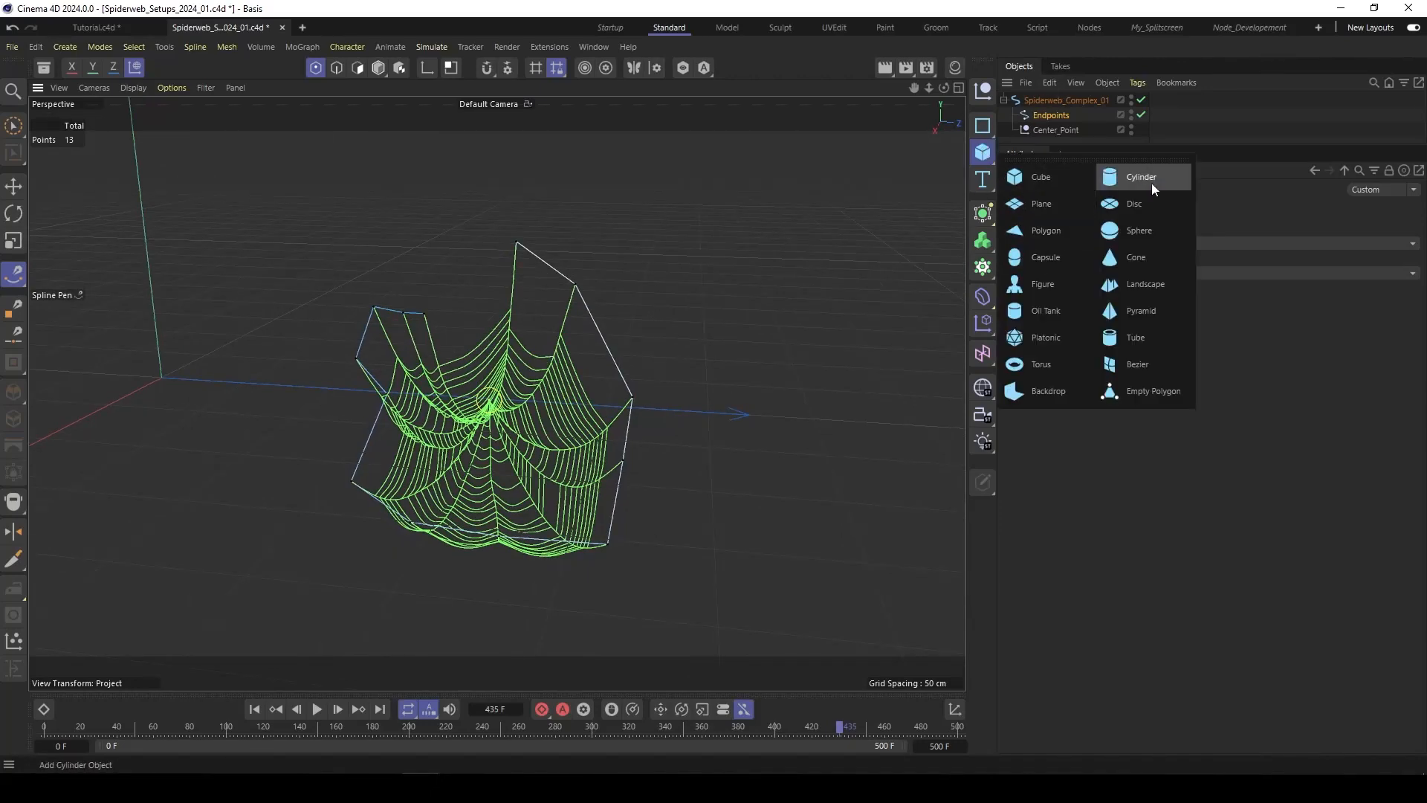
pyautogui.click(1136, 235)
pyautogui.keyDown('alt'); pyautogui.moveTo(394, 315); pyautogui.dragTo(199, 350); pyautogui.keyUp('alt')
pyautogui.keyDown('alt'); pyautogui.moveTo(199, 349); pyautogui.dragTo(420, 369, button='middle'); pyautogui.keyUp('alt')
pyautogui.scroll(3, 333, 323)
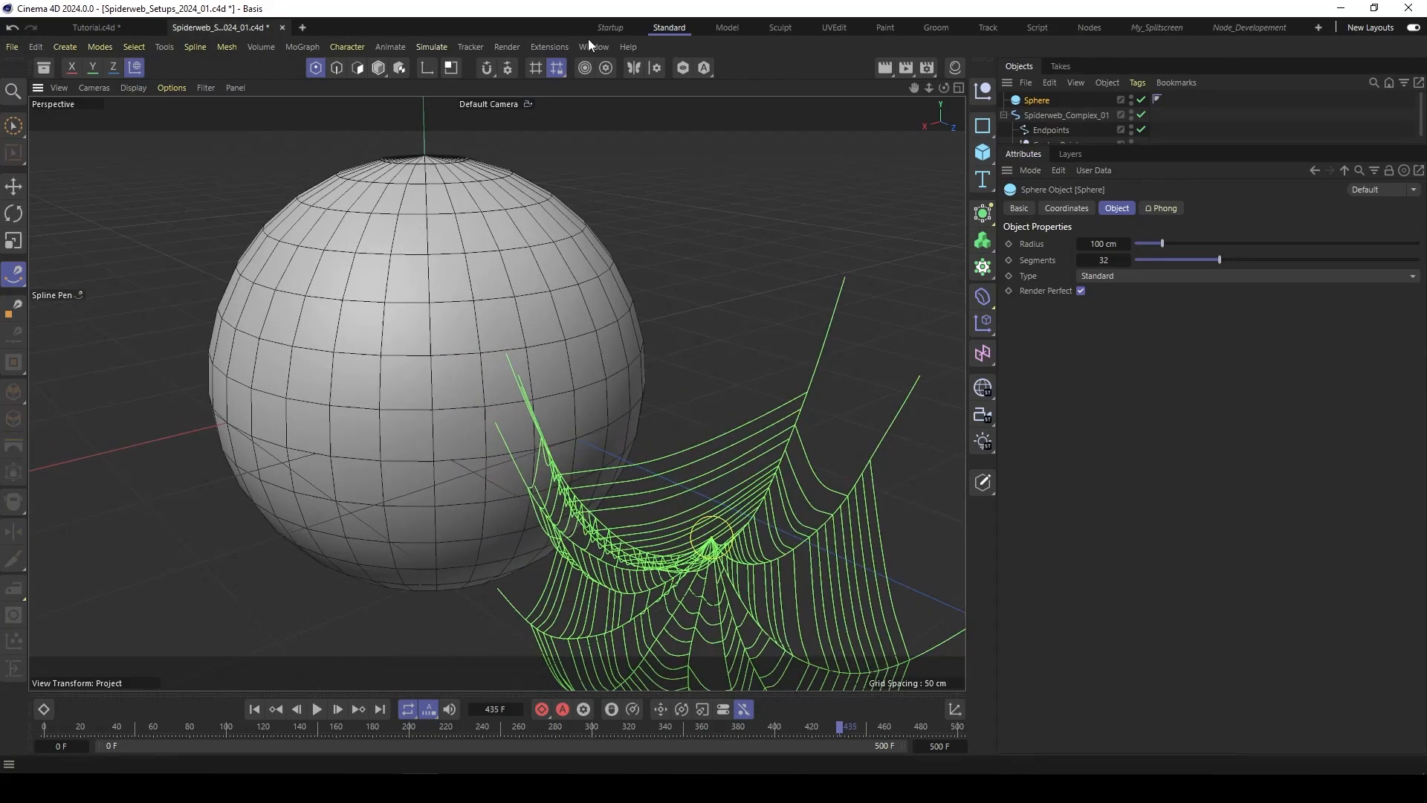
pyautogui.click(505, 67)
# Step: Clear the hand-drawn outline points from the Endpoints spline, leaving the sphere in place
pyautogui.click(1049, 130)
pyautogui.keyDown('alt'); pyautogui.moveTo(746, 227); pyautogui.dragTo(534, 325); pyautogui.keyUp('alt')
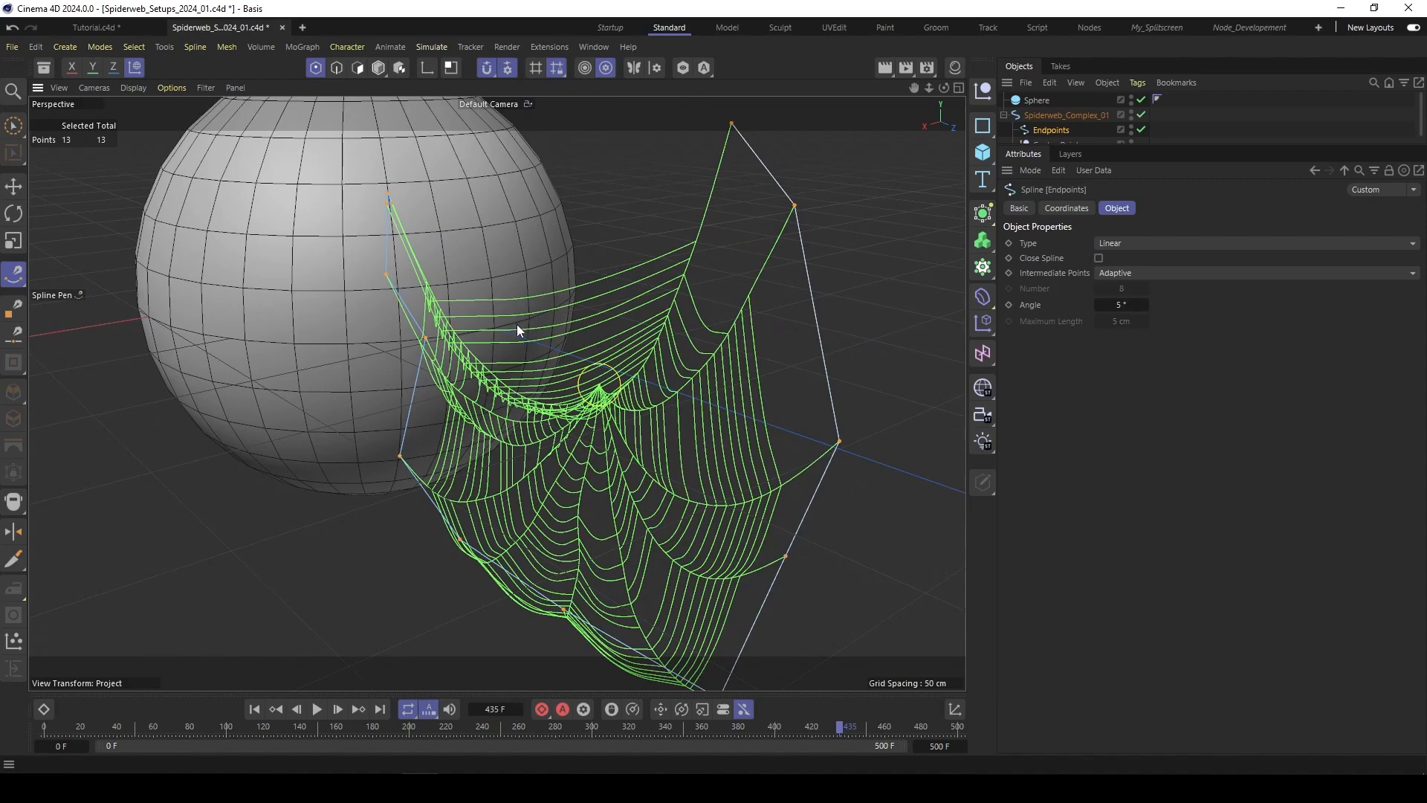
pyautogui.press('Delete')
pyautogui.keyDown('alt'); pyautogui.moveTo(398, 243); pyautogui.dragTo(509, 300, button='middle'); pyautogui.keyUp('alt')
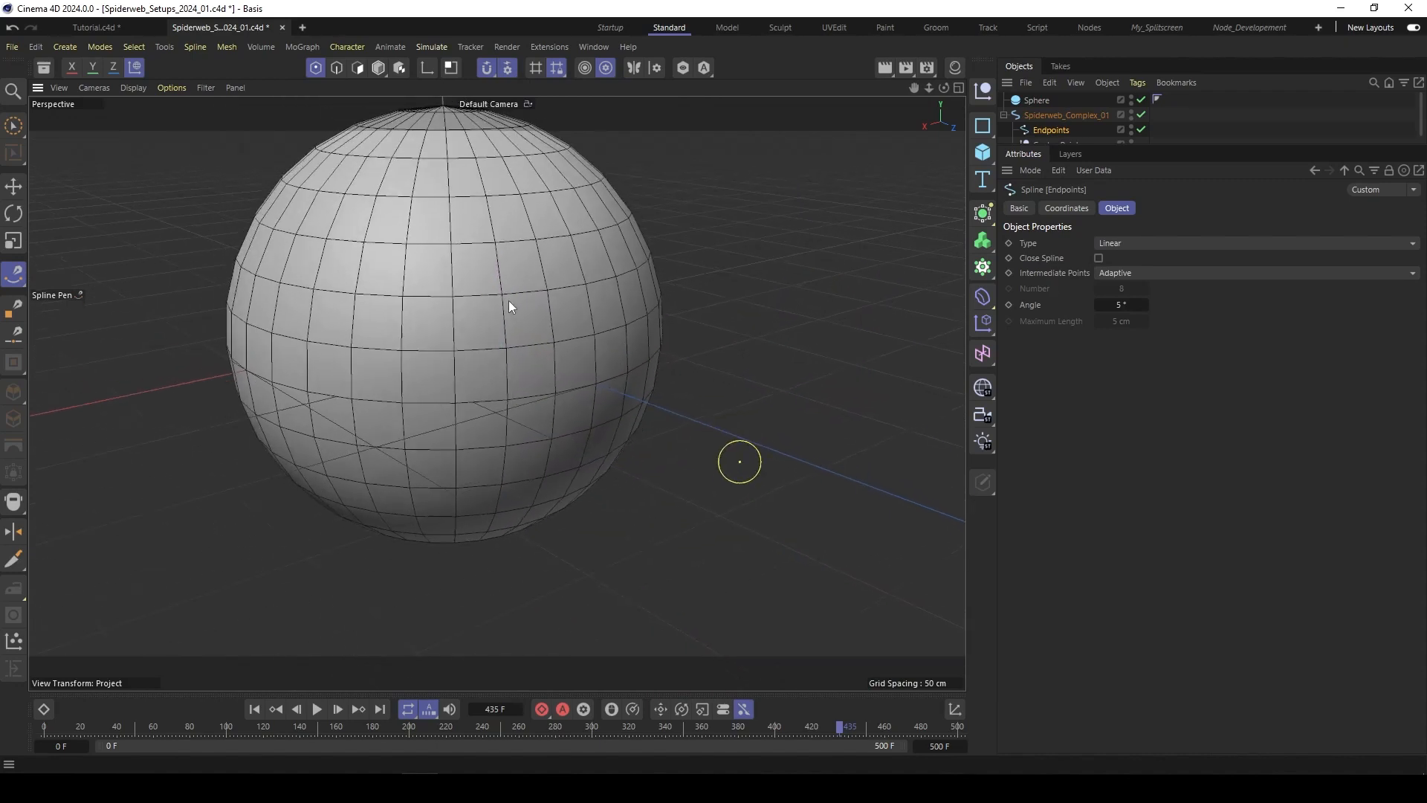
# Step: Draw ten Endpoints spline points snapped onto the sphere's surface, running over its upper side and back along its underside
pyautogui.keyDown('alt'); pyautogui.moveTo(509, 300); pyautogui.dragTo(449, 296); pyautogui.keyUp('alt')
pyautogui.click(395, 273)
pyautogui.click(470, 235)
pyautogui.click(566, 211)
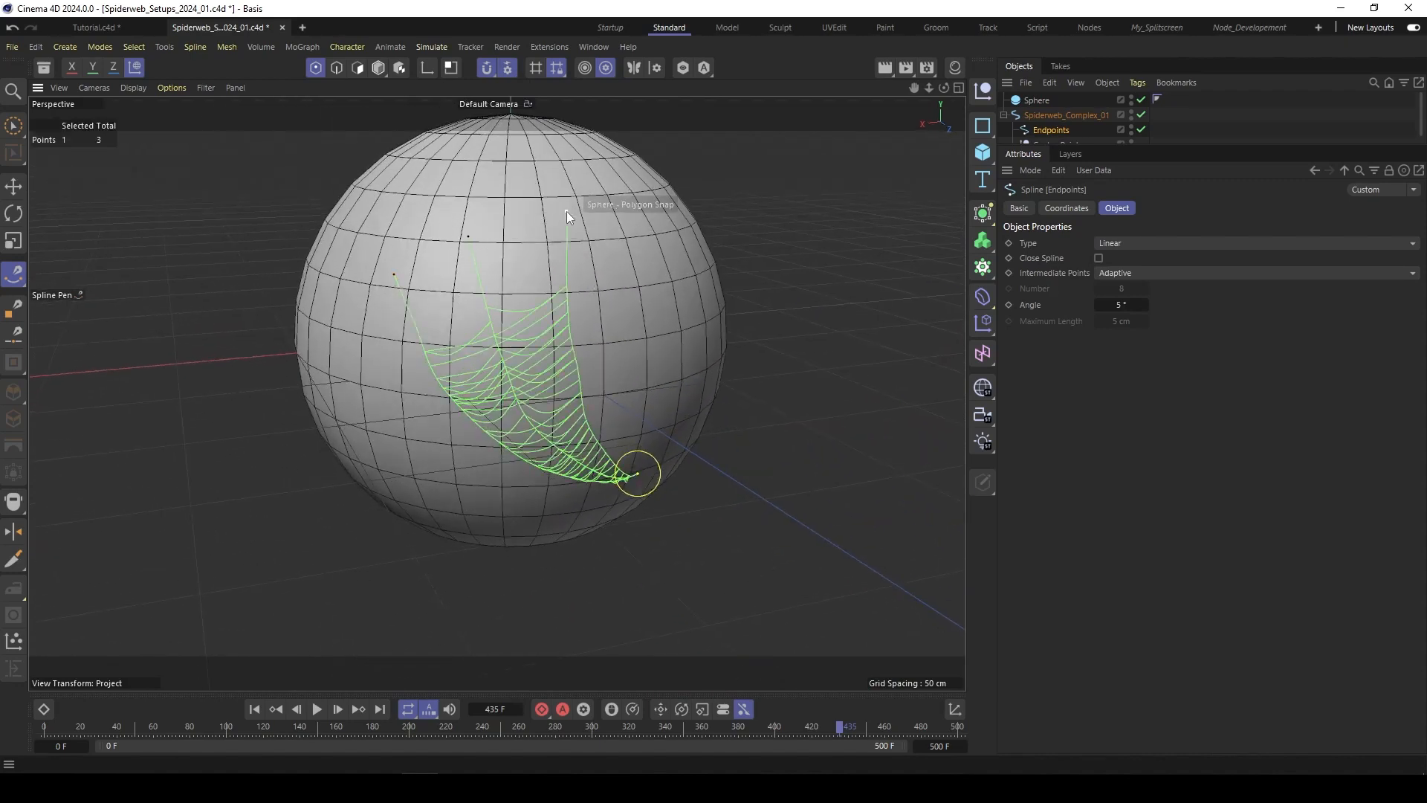
pyautogui.click(646, 255)
pyautogui.click(672, 312)
pyautogui.click(671, 362)
pyautogui.keyDown('alt'); pyautogui.moveTo(684, 371); pyautogui.dragTo(701, 211, button='middle'); pyautogui.keyUp('alt')
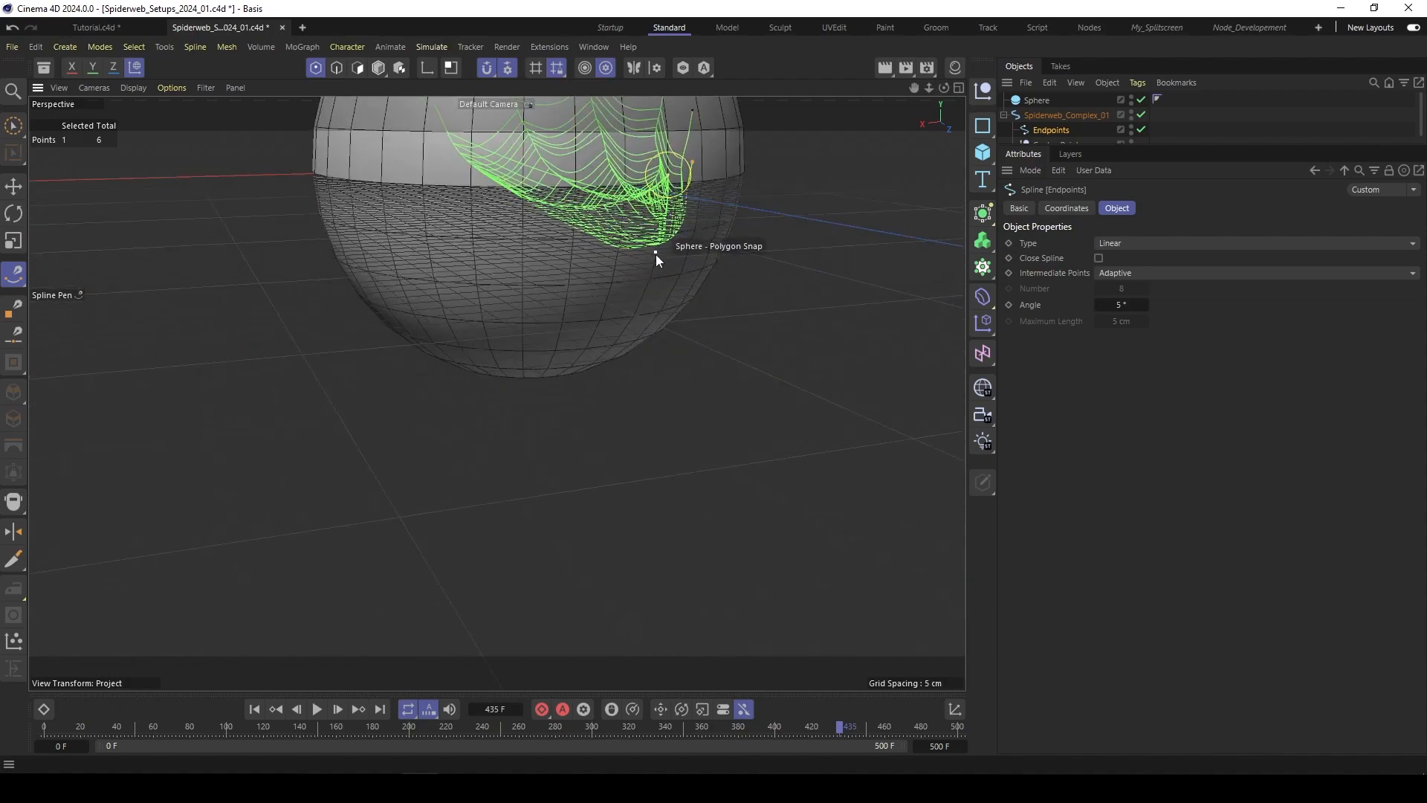
pyautogui.click(645, 321)
pyautogui.click(548, 330)
pyautogui.click(430, 261)
pyautogui.click(382, 185)
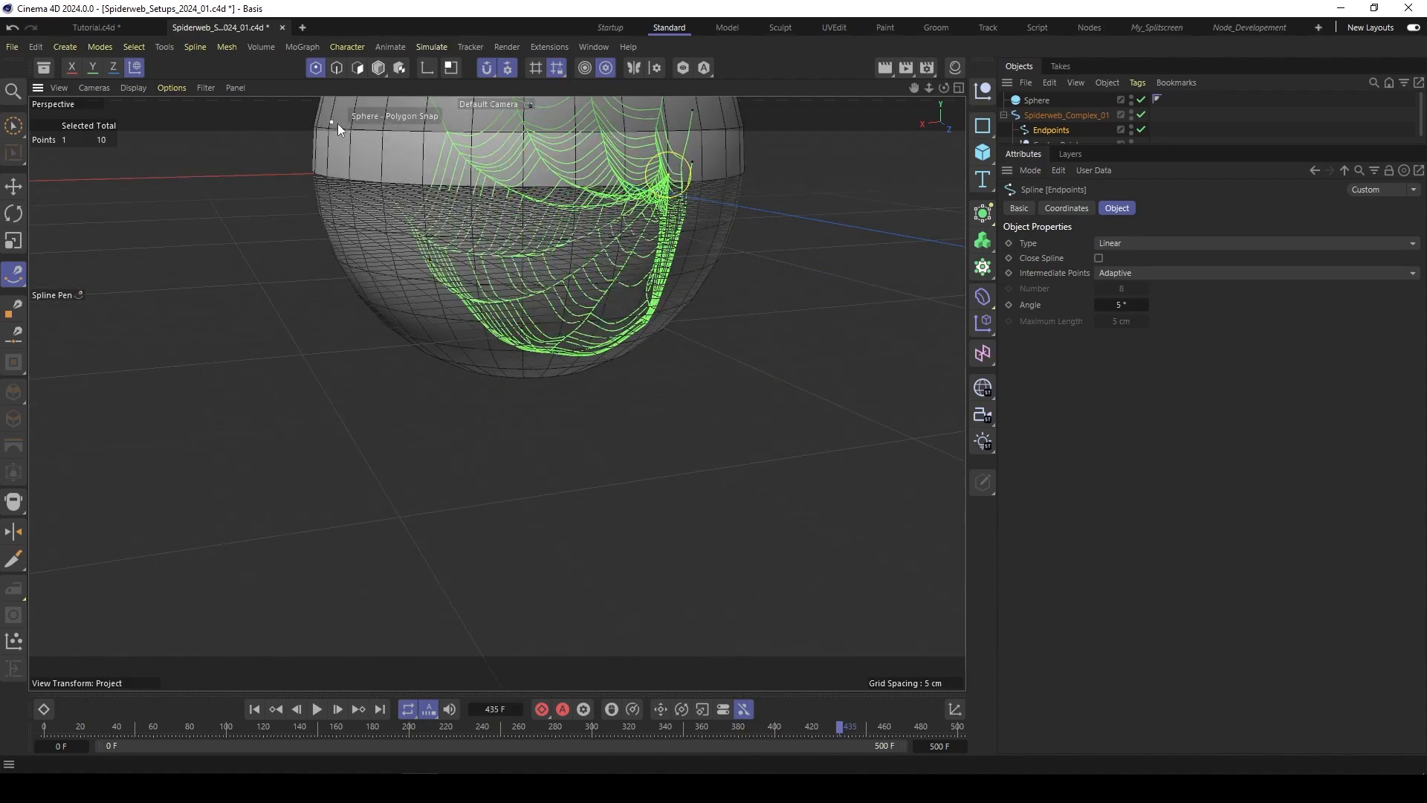
# Step: Finish the spline drawing and play the animation to examine the web attached to the sphere
pyautogui.keyDown('alt'); pyautogui.moveTo(337, 123); pyautogui.dragTo(442, 154); pyautogui.keyUp('alt')
pyautogui.keyDown('alt'); pyautogui.moveTo(445, 158); pyautogui.dragTo(454, 292, button='middle'); pyautogui.keyUp('alt')
pyautogui.keyDown('alt'); pyautogui.moveTo(453, 292); pyautogui.dragTo(373, 257); pyautogui.keyUp('alt')
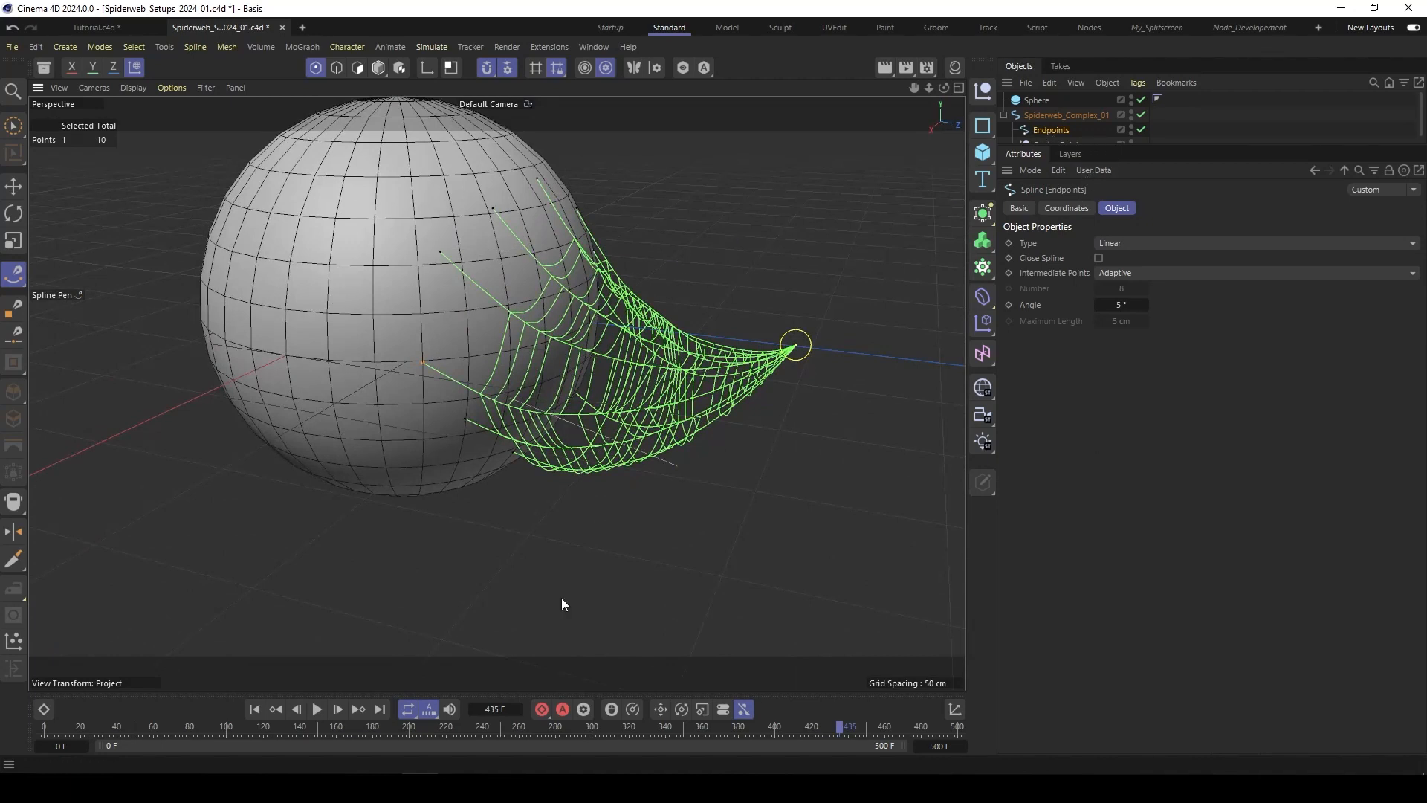
pyautogui.press('Escape')
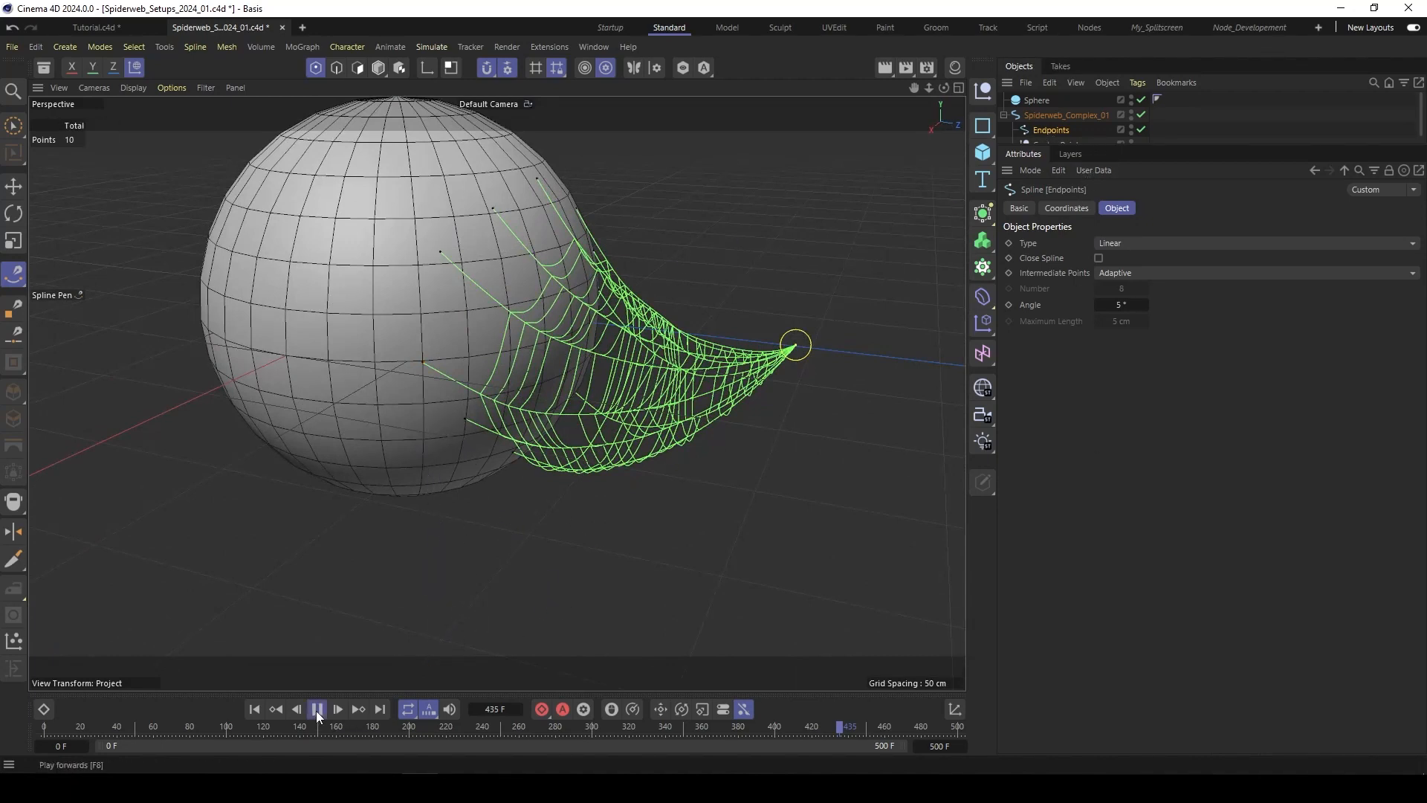
pyautogui.click(317, 710)
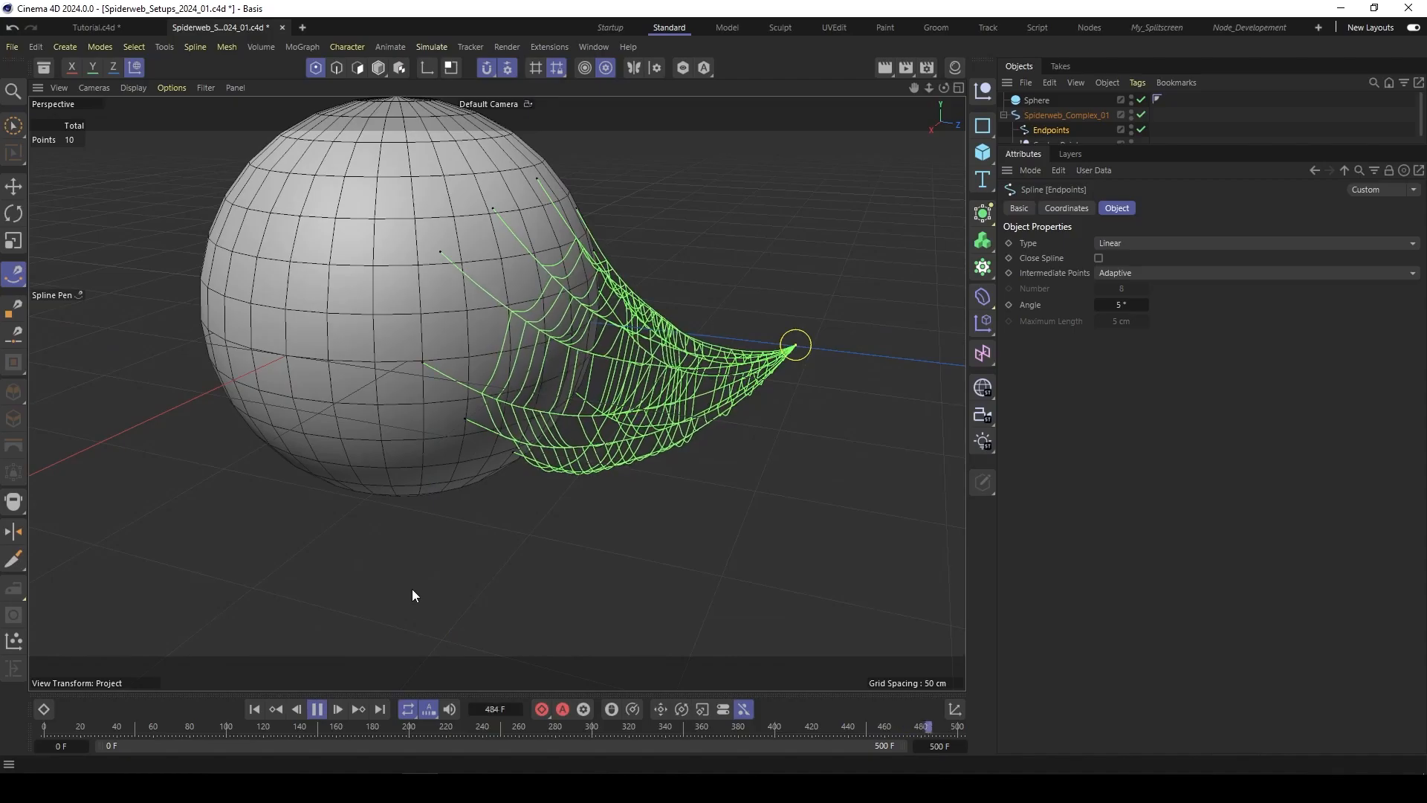